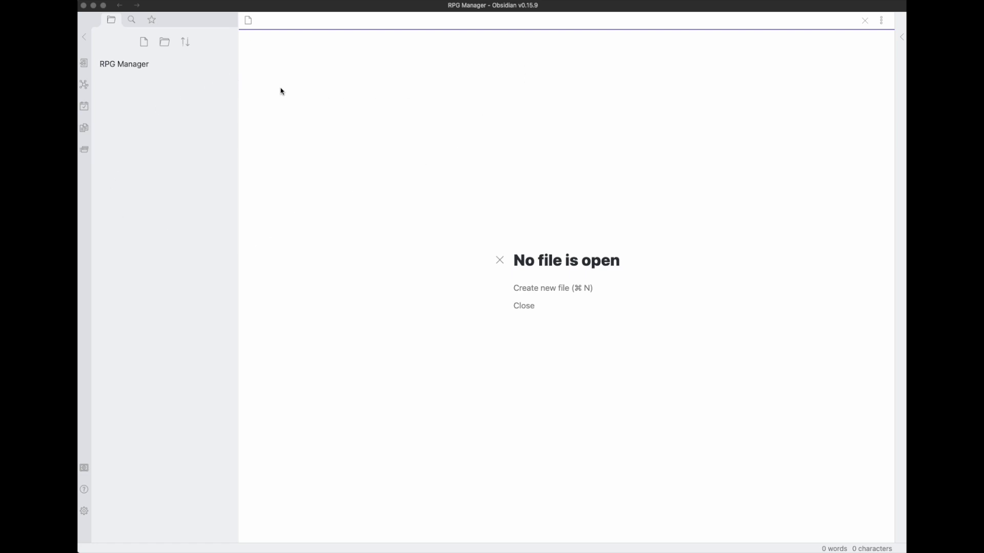
Create a folder named Attachments and set it as the vault's attachment folder.
{"action": "left_click", "coordinate": [165, 44]}
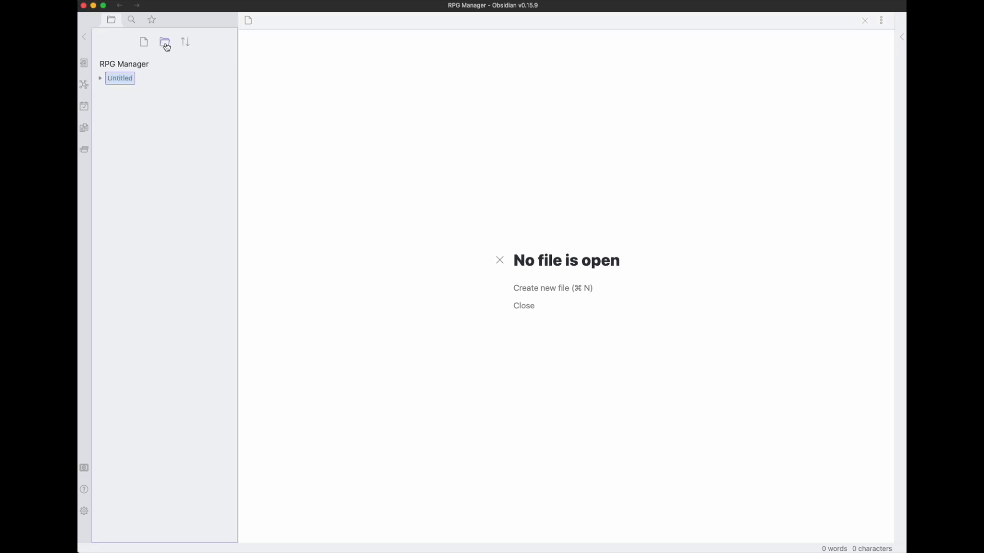
{"action": "type", "text": "Attachments"}
{"action": "key", "text": "Return"}
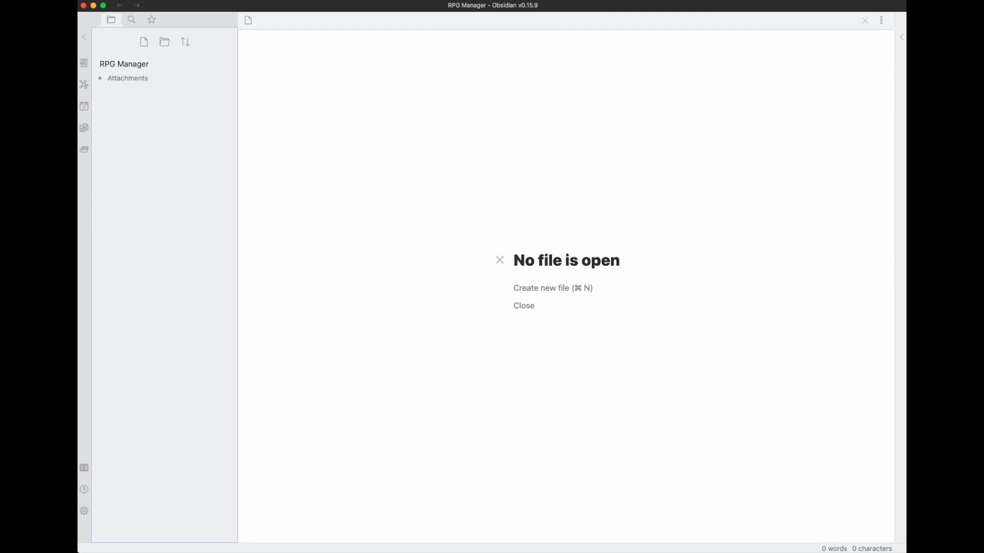
{"action": "right_click", "coordinate": [131, 80]}
{"action": "left_click", "coordinate": [166, 127]}
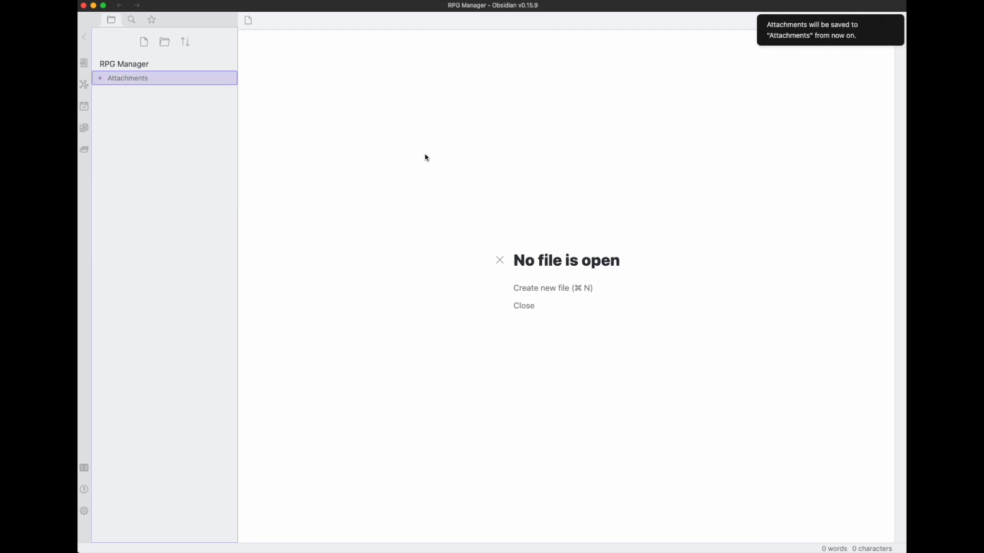
{"action": "left_click", "coordinate": [507, 129]}
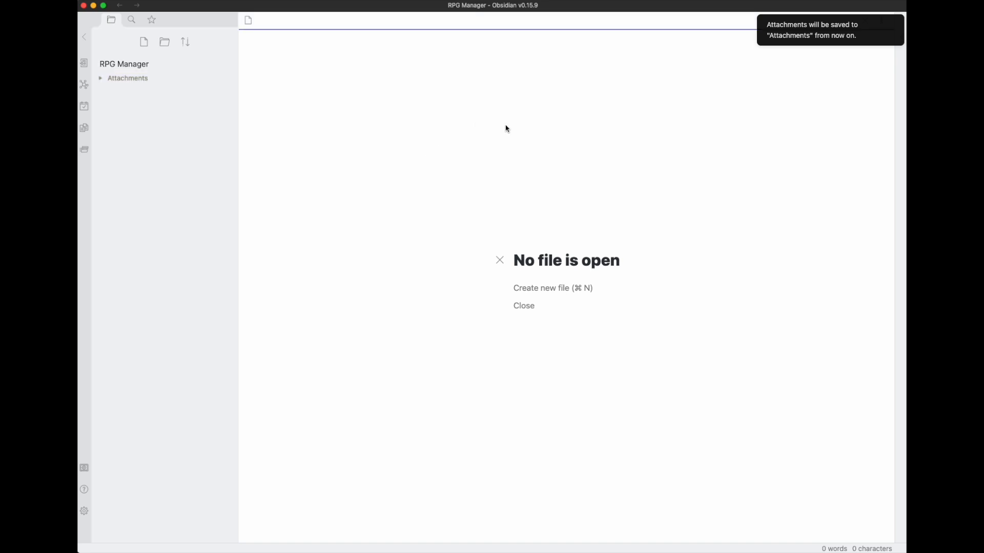
Turn on community plugins in the settings and open the community plugin browser.
{"action": "key", "text": "super+comma"}
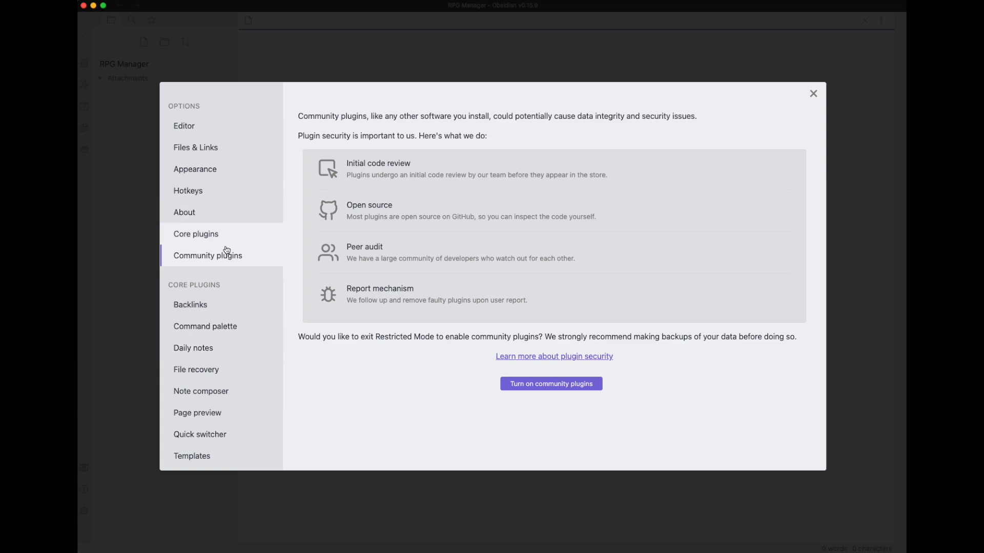
{"action": "left_click", "coordinate": [542, 387]}
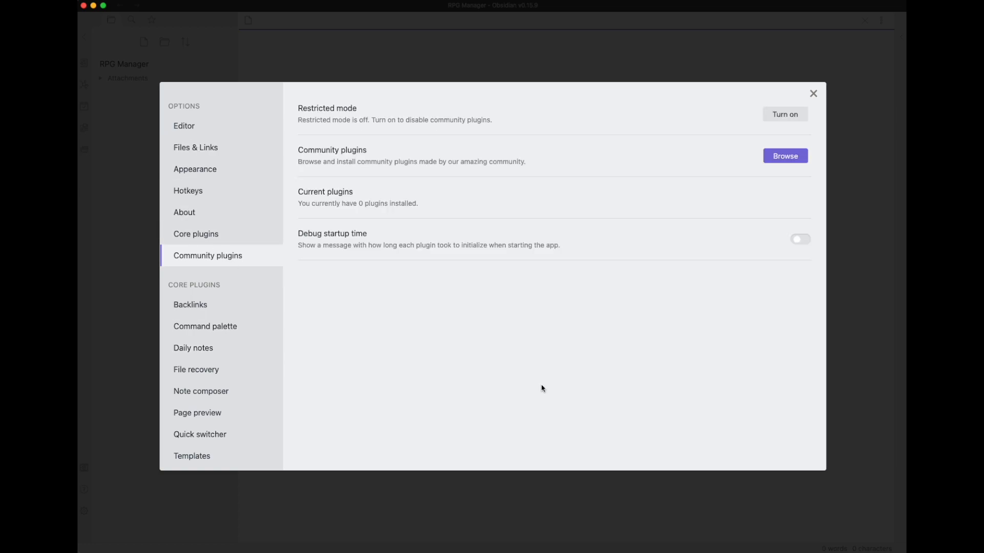
{"action": "left_click", "coordinate": [789, 157]}
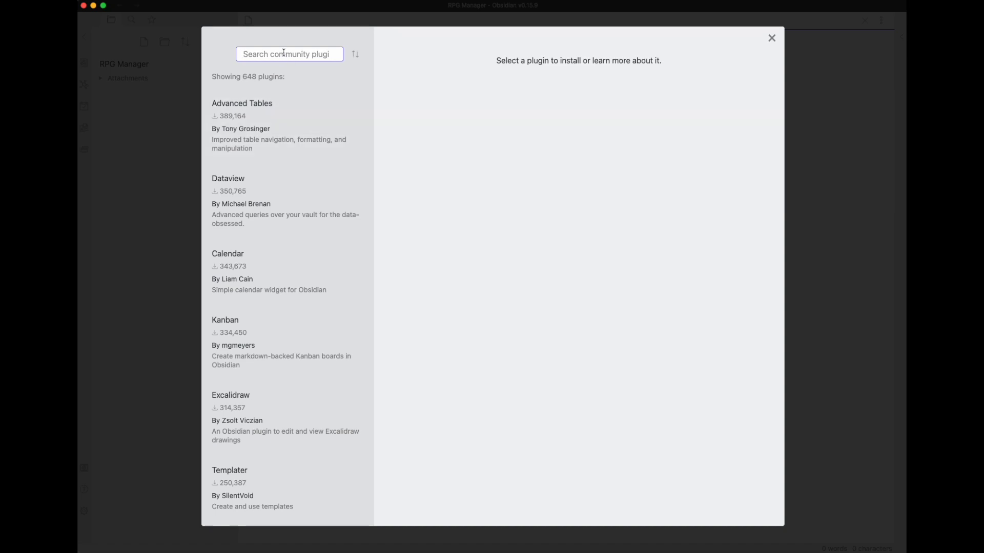
Find the RPG Manager plugin, install and enable it, and close the settings.
{"action": "type", "text": "RPG Mana"}
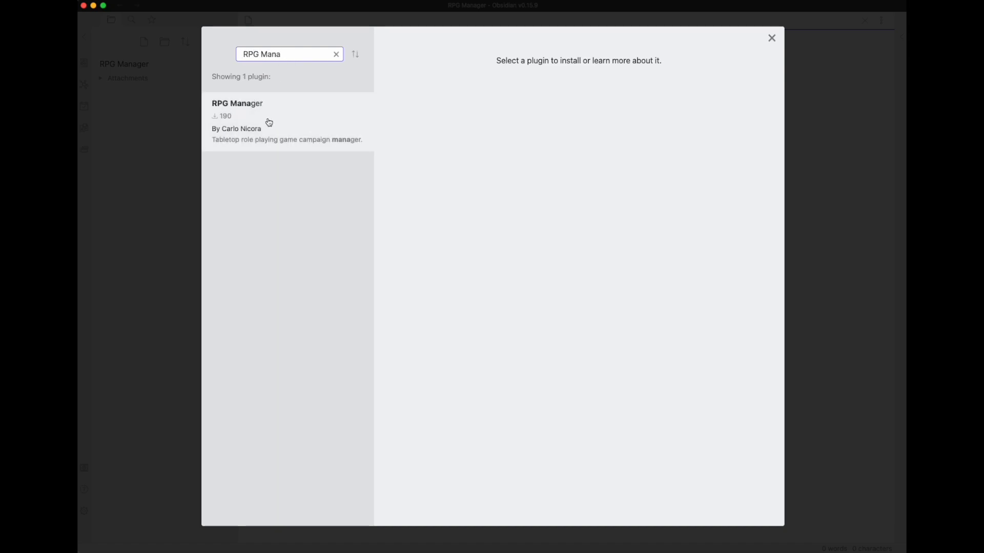
{"action": "left_click", "coordinate": [269, 122]}
{"action": "left_click", "coordinate": [405, 150]}
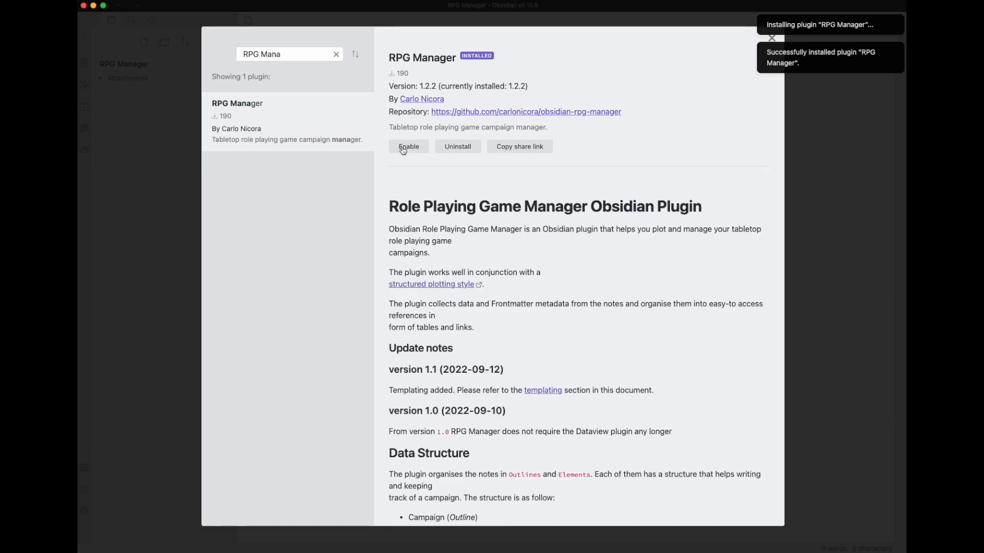
{"action": "left_click", "coordinate": [405, 147]}
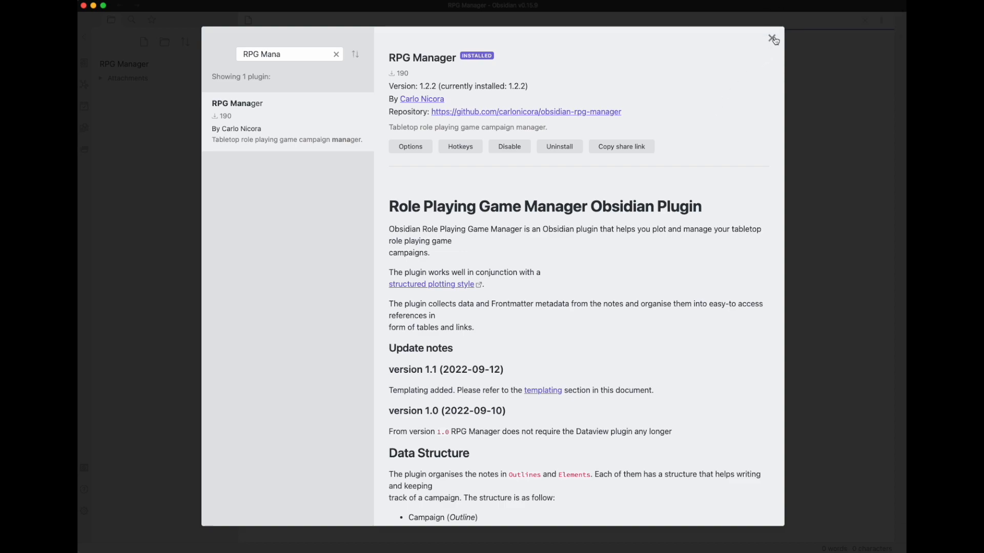
{"action": "left_click", "coordinate": [772, 38]}
{"action": "left_click", "coordinate": [813, 93]}
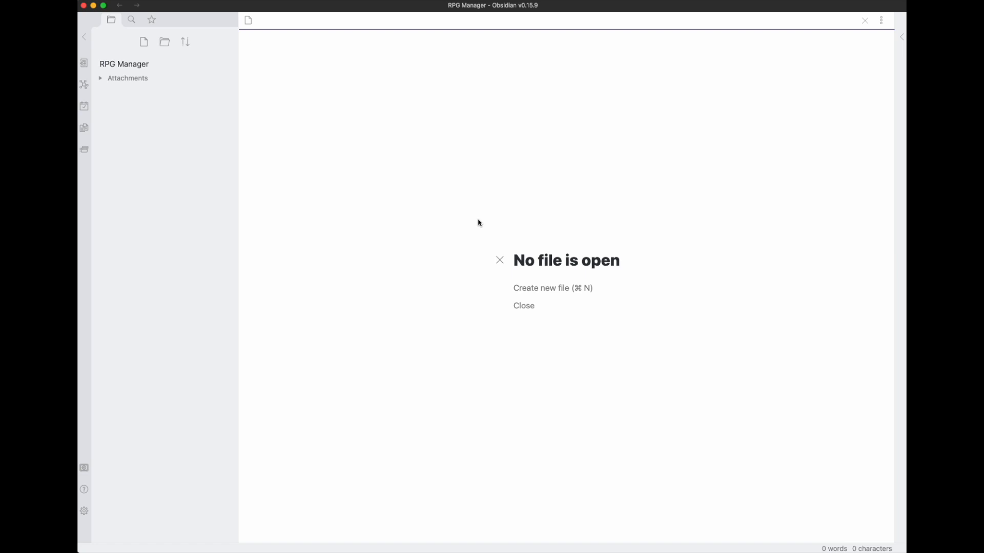
Start a new RPG Manager campaign with the title "Olympia - Chaos Rising".
{"action": "key", "text": "super+p"}
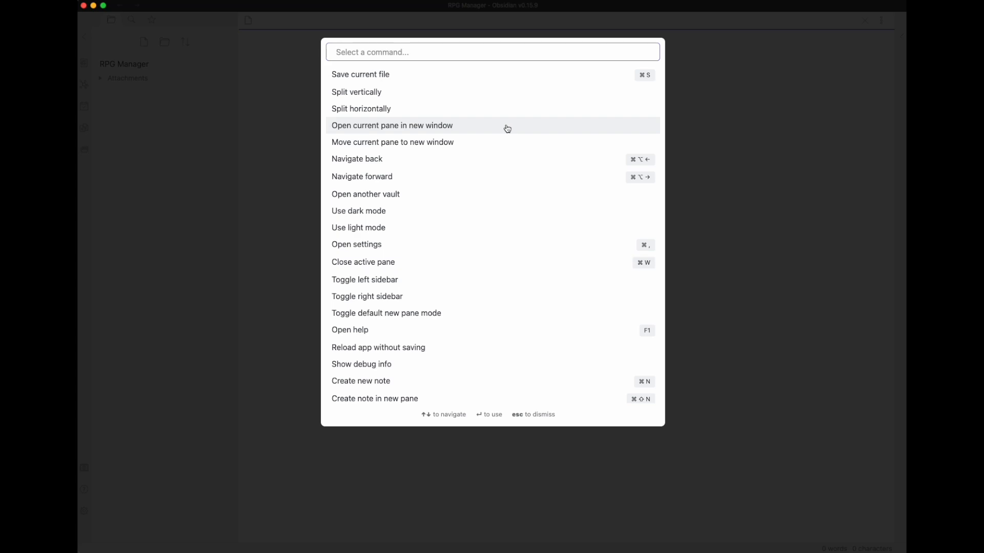
{"action": "type", "text": "Campa"}
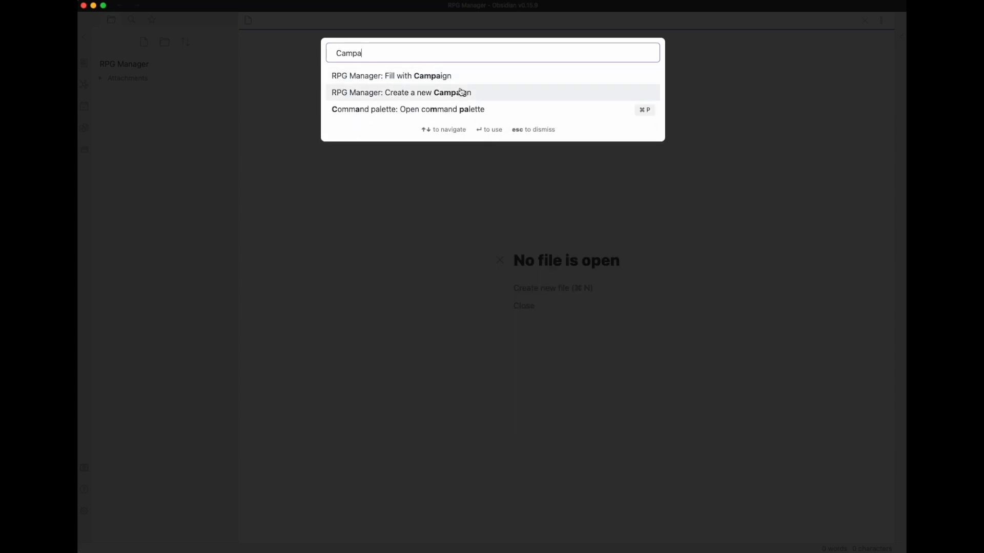
{"action": "left_click", "coordinate": [461, 92]}
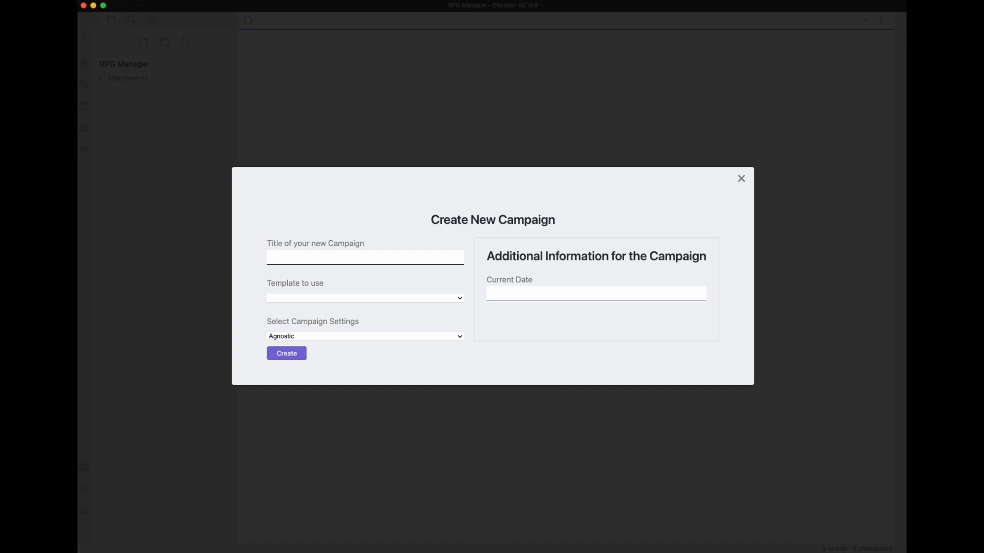
{"action": "key", "text": "super+Tab"}
{"action": "left_click", "coordinate": [329, 256]}
{"action": "type", "text": "Olympia - Chaos Rising"}
Choose the RpgManager default Campaign template, keep the Agnostic campaign settings, and create the campaign.
{"action": "left_click", "coordinate": [325, 300]}
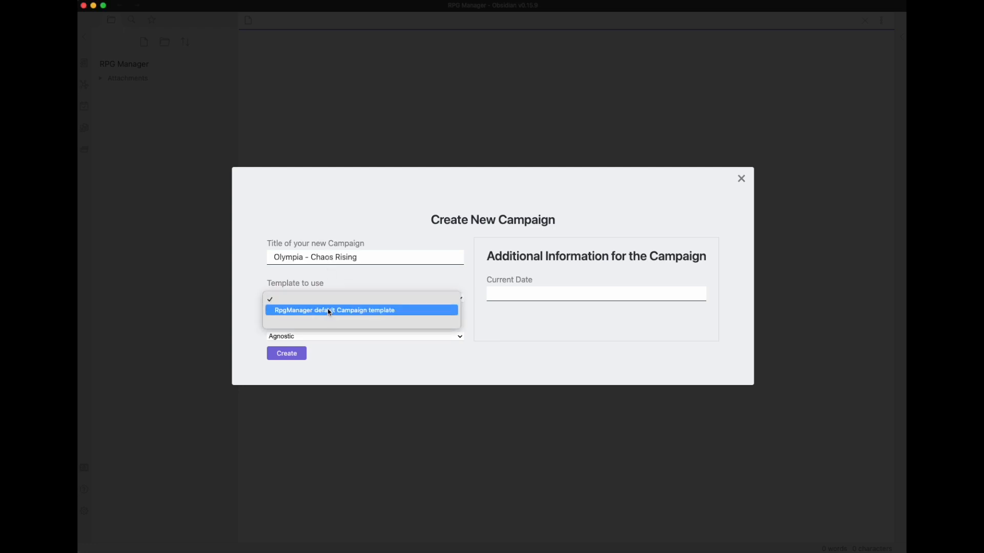
{"action": "left_click", "coordinate": [328, 310]}
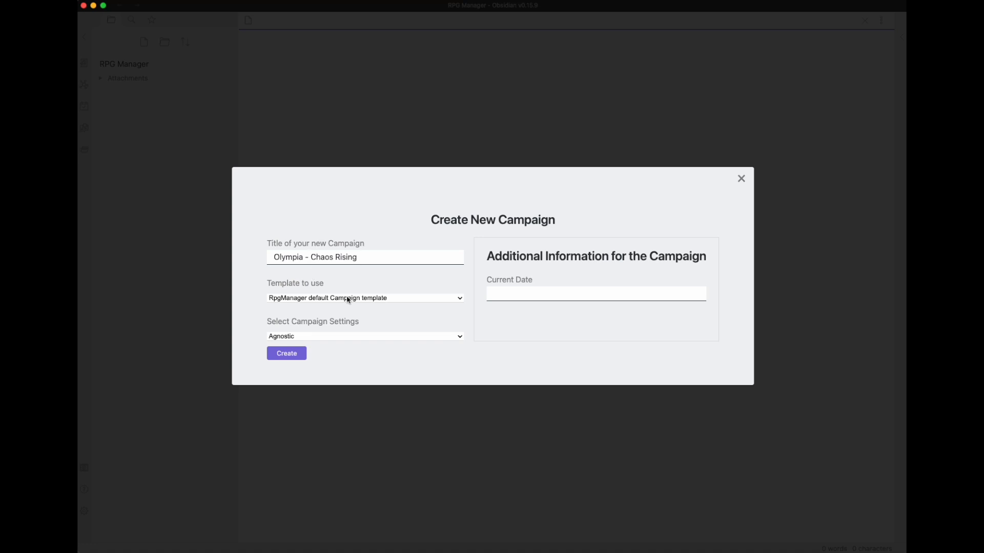
{"action": "left_click", "coordinate": [283, 301]}
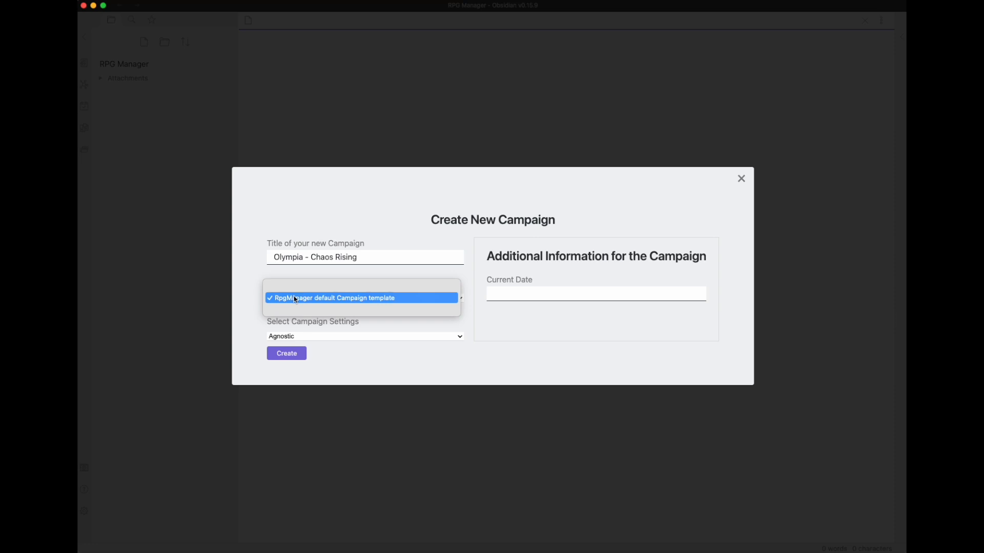
{"action": "left_click", "coordinate": [296, 300]}
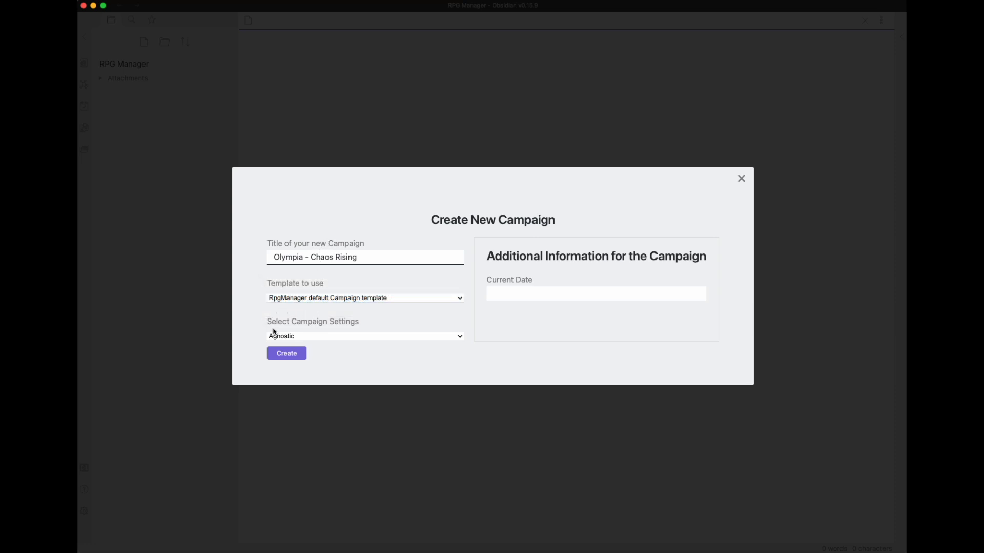
{"action": "left_click", "coordinate": [323, 336]}
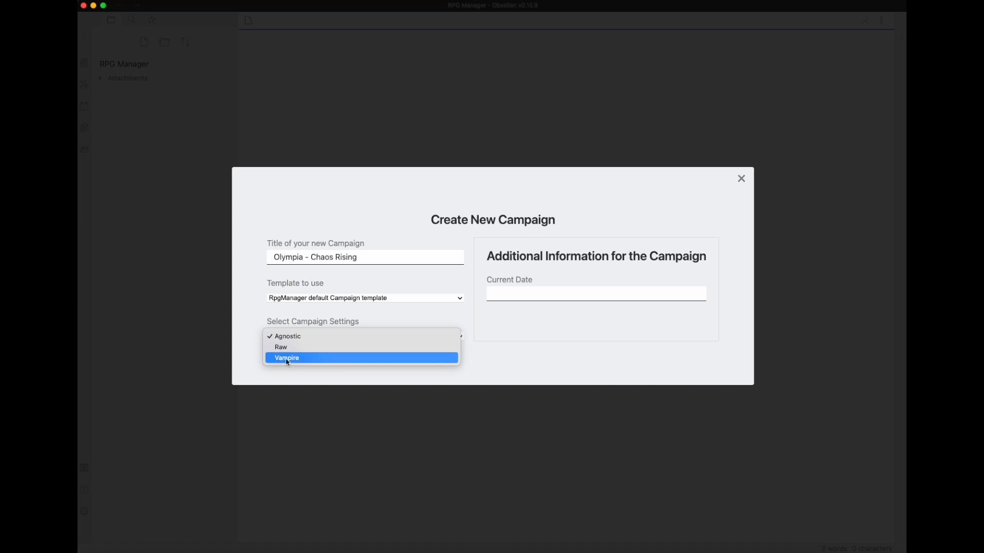
{"action": "left_click", "coordinate": [330, 316]}
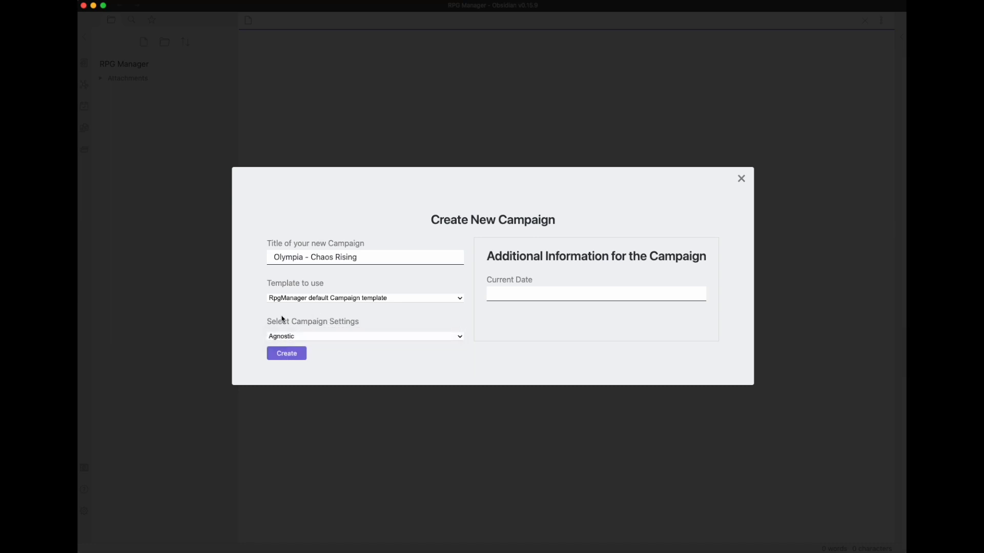
{"action": "left_click", "coordinate": [279, 355]}
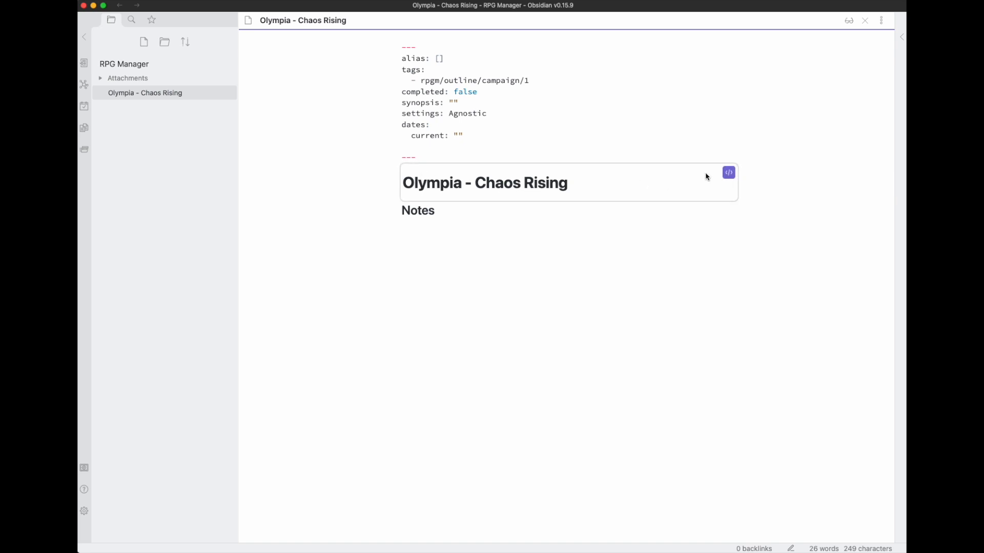
Open the campaign note's RpgManager code block and paste the Mount Rainer excursion story text into the need entry.
{"action": "left_click", "coordinate": [729, 175]}
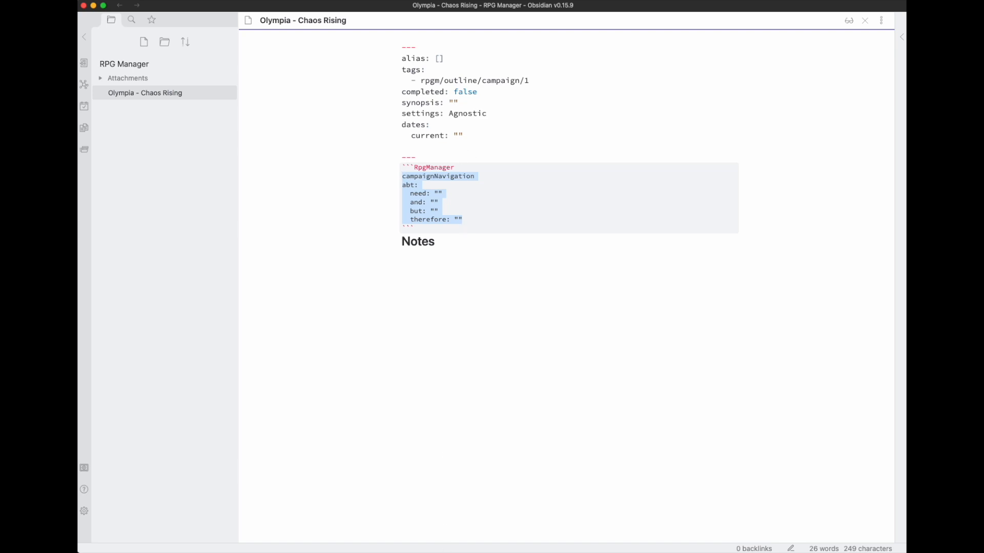
{"action": "key", "text": "super+Tab"}
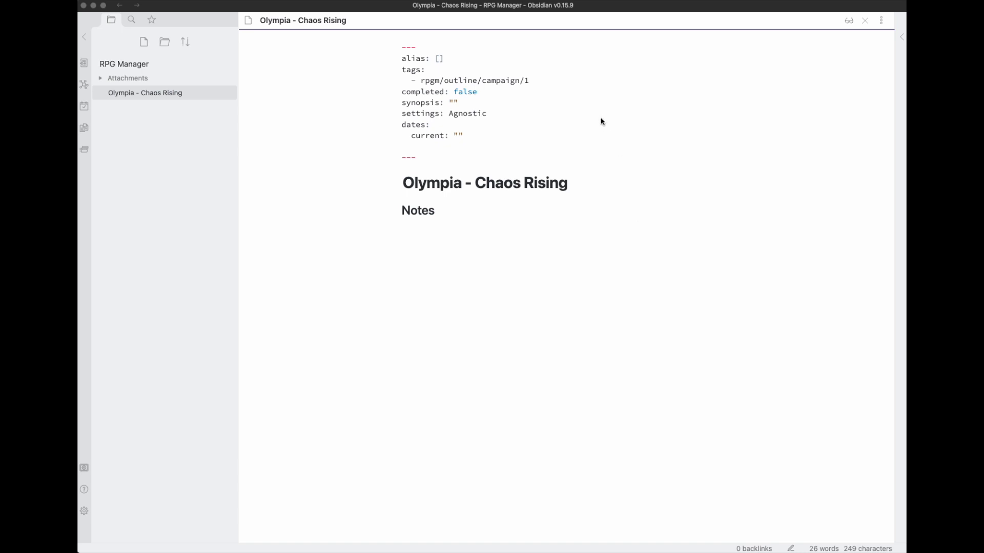
{"action": "key", "text": "super+Tab"}
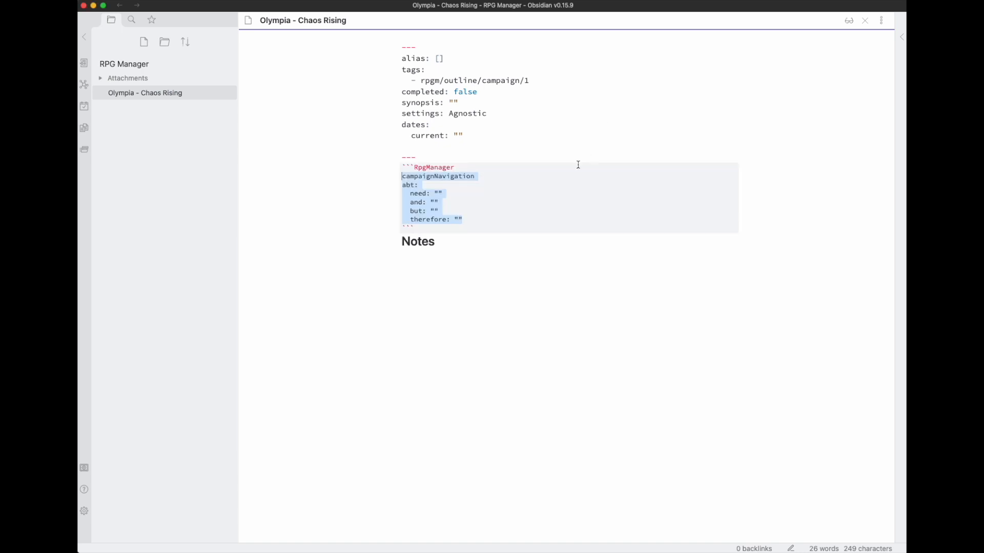
{"action": "left_click", "coordinate": [443, 193]}
{"action": "type", "text": "[Jessica Shear](app://obsidian.md/Jessica%20Shear) was on an excursion on [Mount Rainer](app://obsidian.md/Mount%20Rainer) with the [South Puget Sound Community College](app://obsidian.md/South%20Puget%20Sound%20Community%20College) of [Olympia](app://obsidian.md/Olympia), where in a terrain depression near the [Blue Lake](app://obsidian.md/Blue%20Lake) she discovered a long forgotten [Satanic Temple](app://obsidian.md/Satanic%20Temple) and an occult tome that could put her in touch with the [Devil](app://obsidian.md/Devil)"}
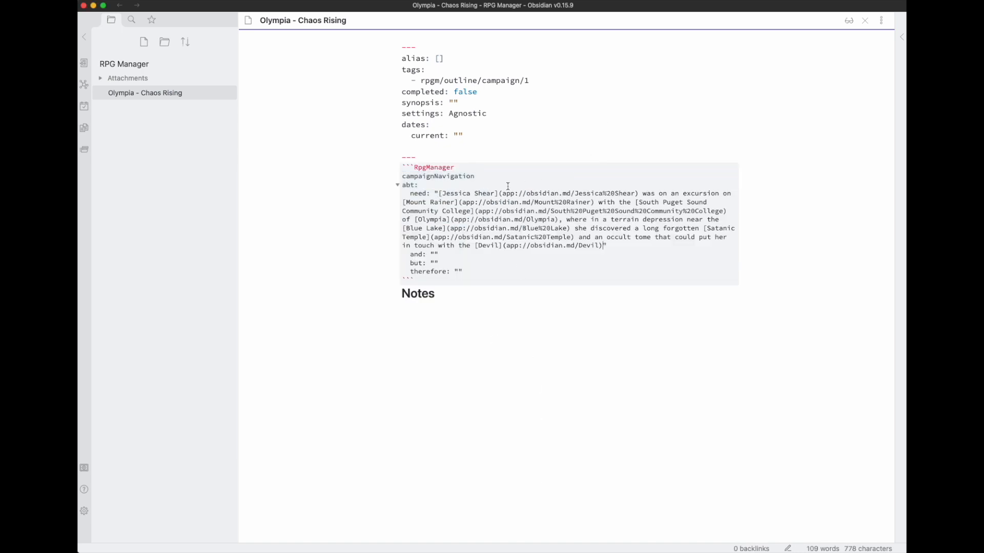
Convert the character's link at the start of the need text to a double-bracket link and delete its URL.
{"action": "left_click", "coordinate": [441, 195]}
{"action": "type", "text": "["}
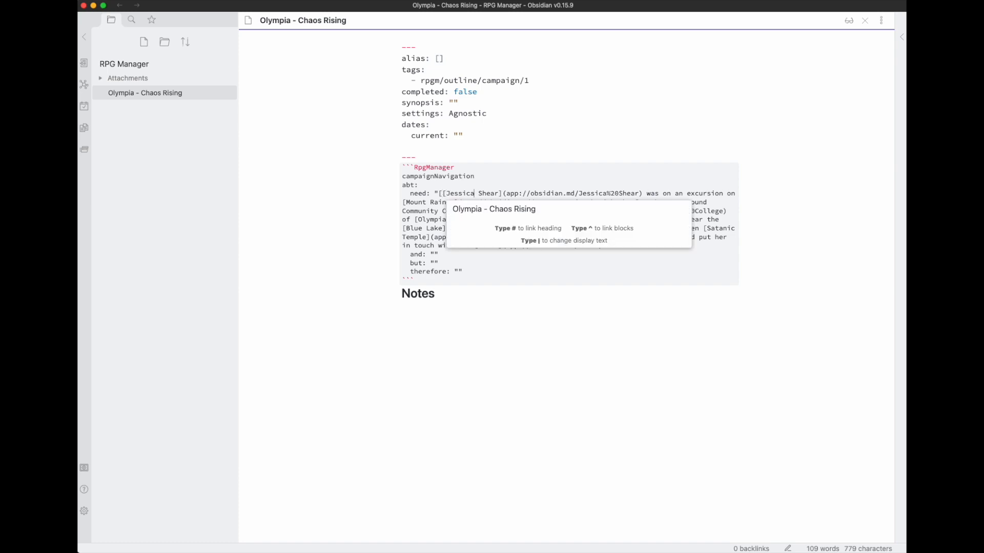
{"action": "left_click", "coordinate": [503, 193]}
{"action": "type", "text": "]"}
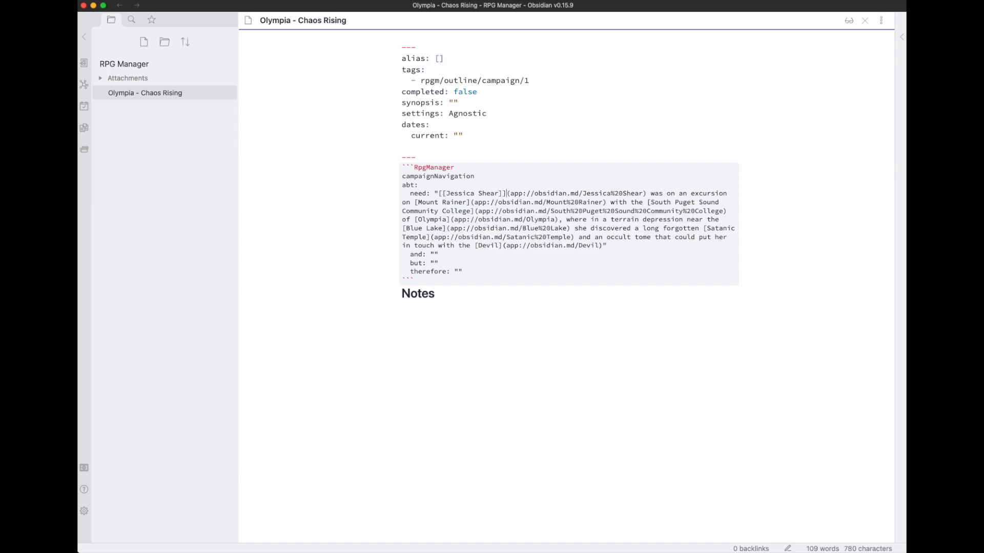
{"action": "left_click_drag", "start_coordinate": [506, 194], "coordinate": [643, 194]}
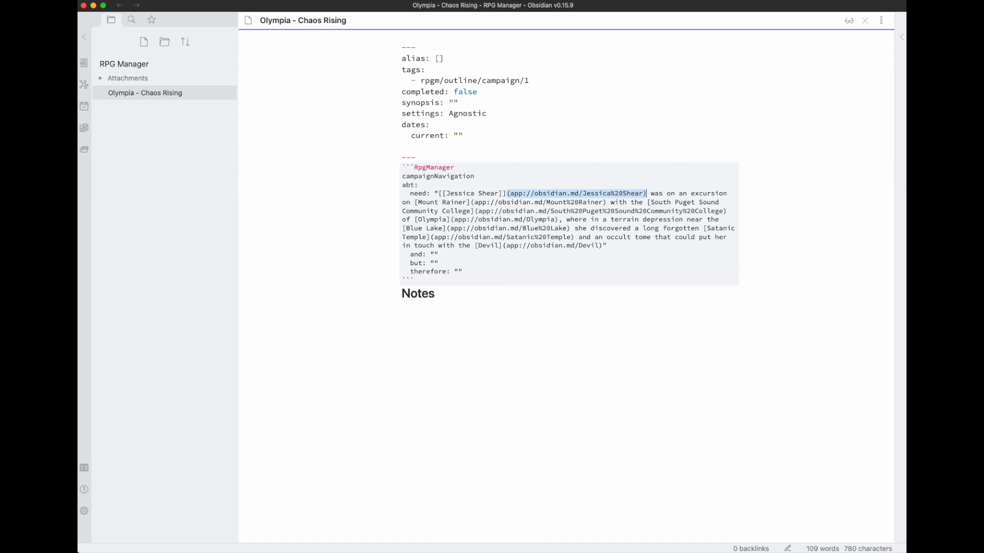
{"action": "key", "text": "BackSpace"}
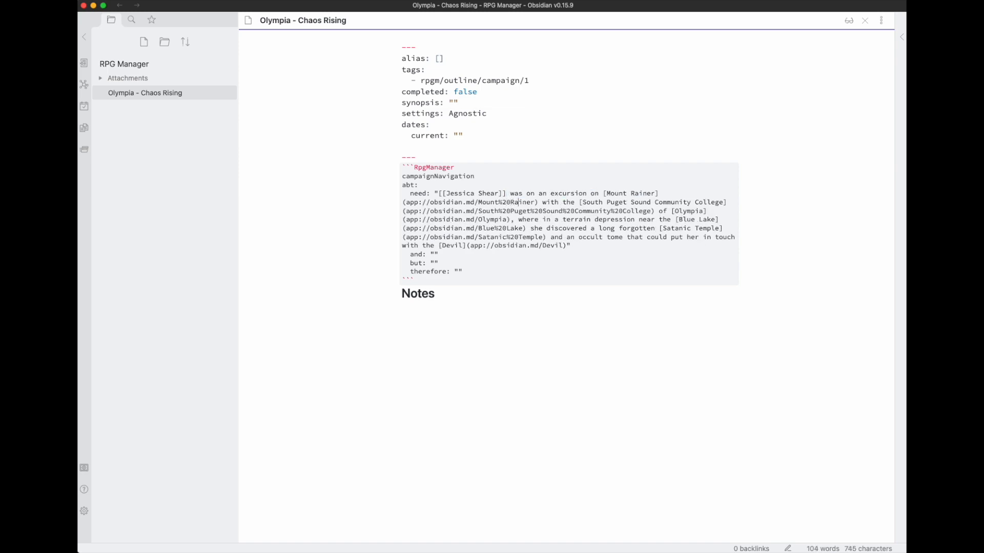
Convert the Mount Rainer link in the need text to [[Mount Rainer]] and remove its URL.
{"action": "key", "text": "shift+super+Left"}
{"action": "key", "text": "BackSpace"}
{"action": "key", "text": "BackSpace"}
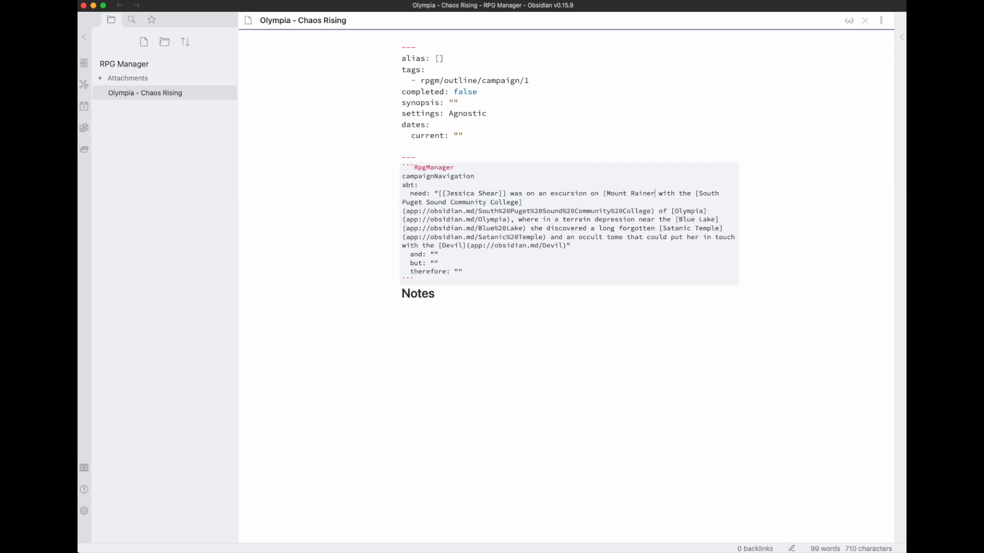
{"action": "type", "text": "]]"}
{"action": "type", "text": "["}
Convert the college link in the need text to [[South Puget Sound Community College]] and remove its URL.
{"action": "key", "text": "super+Right"}
{"action": "type", "text": "["}
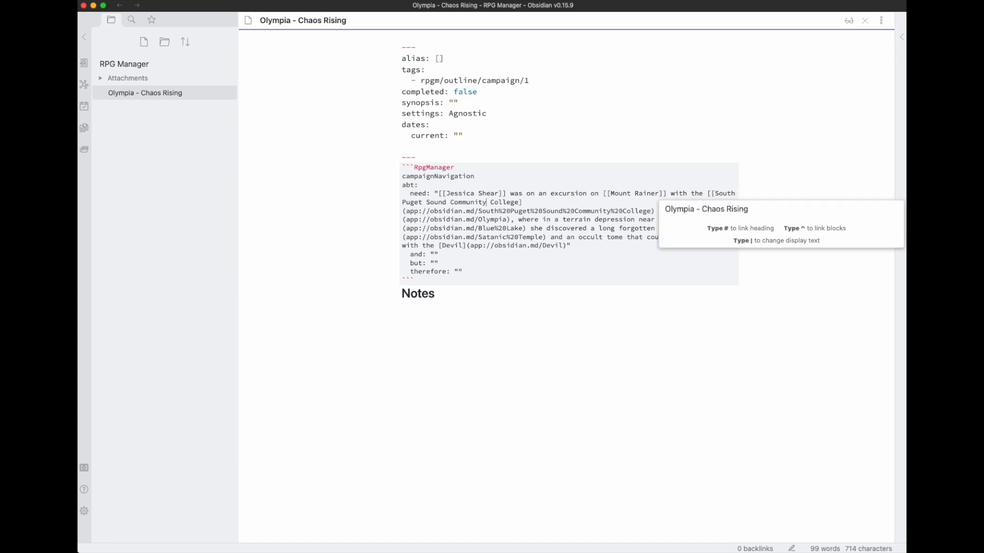
{"action": "key", "text": "super+Right"}
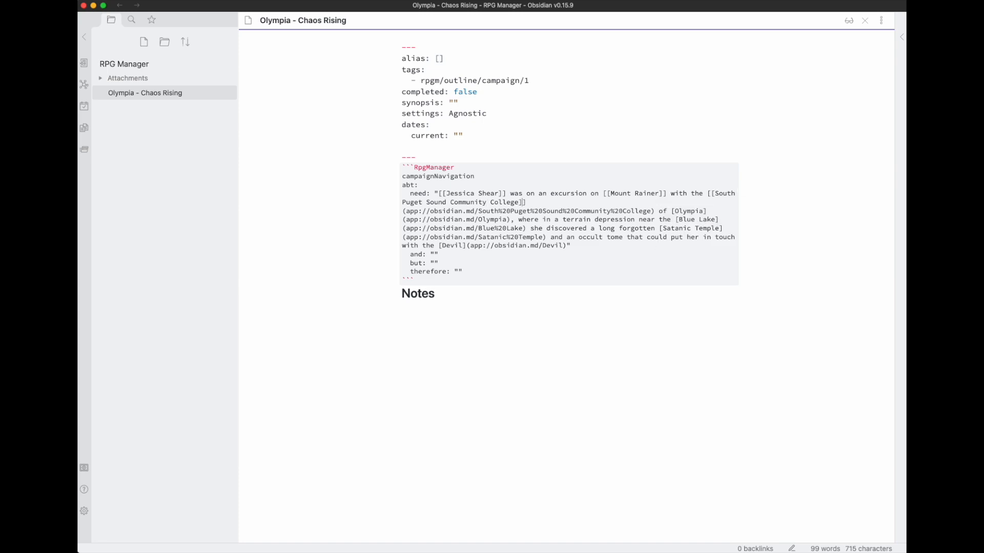
{"action": "key", "text": "Down"}
{"action": "type", "text": "]"}
{"action": "key", "text": "shift+super+Right"}
{"action": "key", "text": "shift+super+Right"}
{"action": "key", "text": "shift+Left"}
{"action": "key", "text": "shift+Up"}
{"action": "key", "text": "shift+Up"}
{"action": "key", "text": "shift+Up"}
{"action": "key", "text": "shift+Up"}
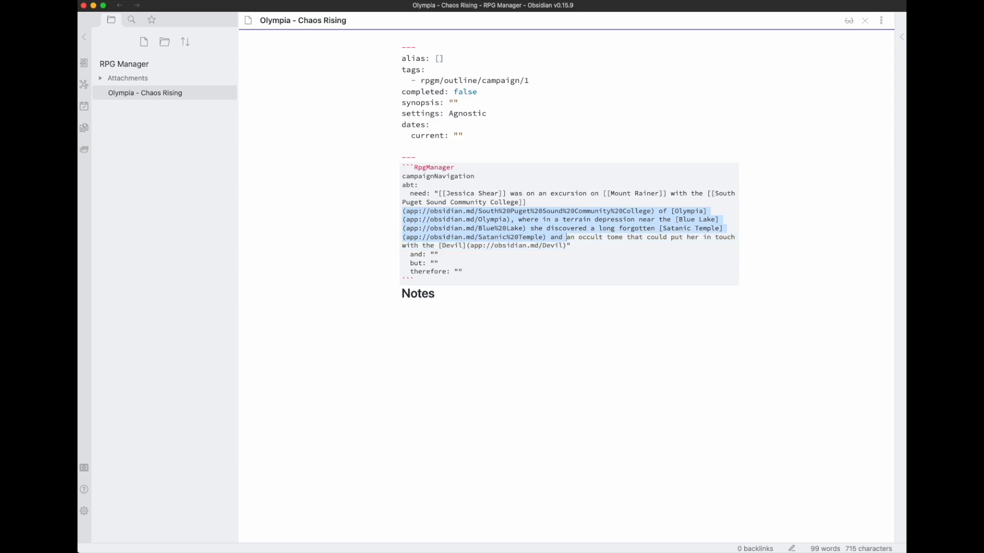
{"action": "key", "text": "shift+Right"}
{"action": "key", "text": "shift+Right"}
{"action": "key", "text": "shift+Right"}
{"action": "key", "text": "shift+Right"}
{"action": "key", "text": "shift+Right"}
{"action": "key", "text": "shift+Right"}
{"action": "key", "text": "shift+Right"}
{"action": "key", "text": "shift+Right"}
{"action": "key", "text": "shift+Right"}
{"action": "key", "text": "shift+Right"}
{"action": "key", "text": "shift+Right"}
{"action": "key", "text": "shift+Right"}
{"action": "key", "text": "shift+Right"}
{"action": "key", "text": "shift+Right"}
{"action": "key", "text": "shift+Right"}
{"action": "key", "text": "shift+Right"}
{"action": "key", "text": "shift+Right"}
{"action": "key", "text": "shift+Right"}
{"action": "key", "text": "shift+Right"}
{"action": "key", "text": "shift+Right"}
{"action": "key", "text": "BackSpace"}
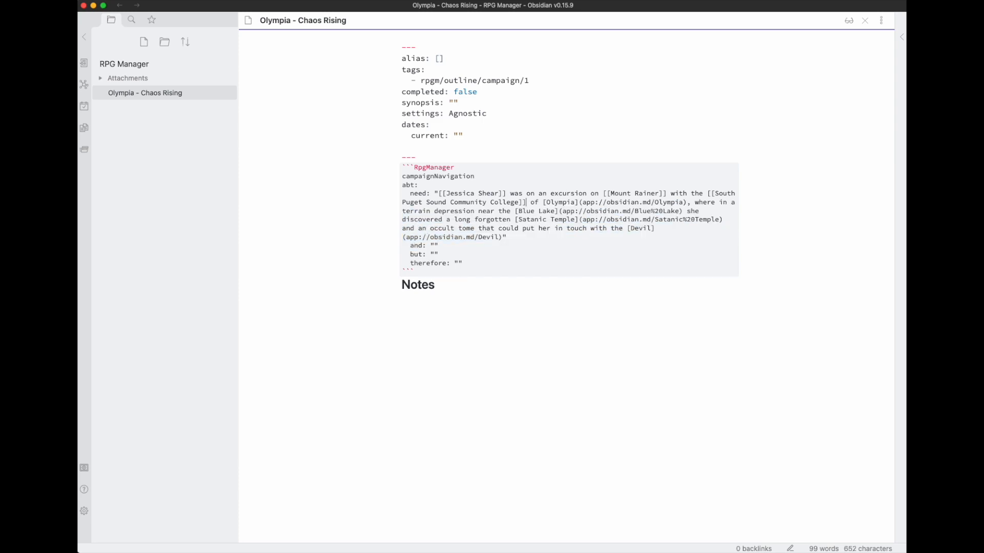
Convert the Olympia link in the need text to [[Olympia]] and remove its URL.
{"action": "type", "text": "["}
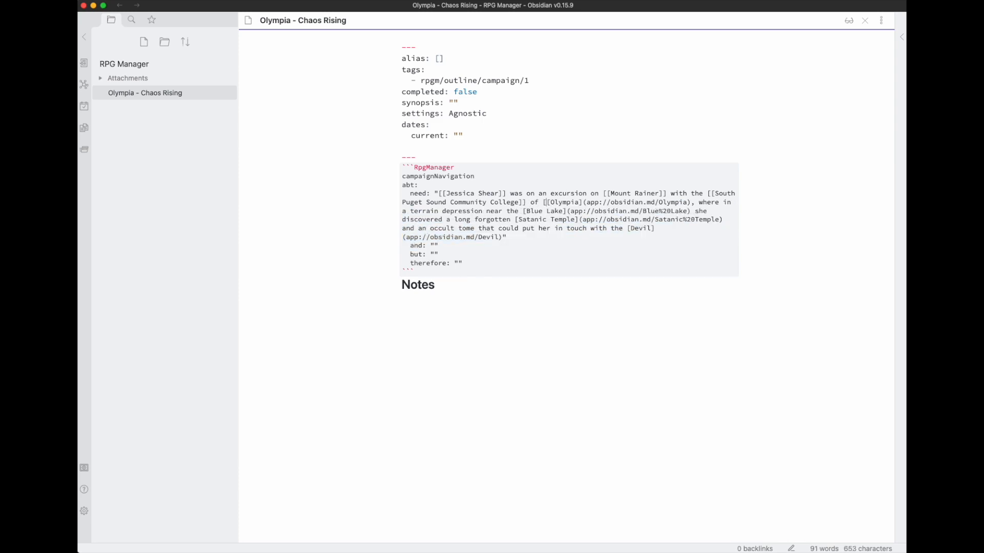
{"action": "type", "text": "]"}
{"action": "left_click_drag", "start_coordinate": [587, 202], "coordinate": [696, 202]}
{"action": "key", "text": "BackSpace"}
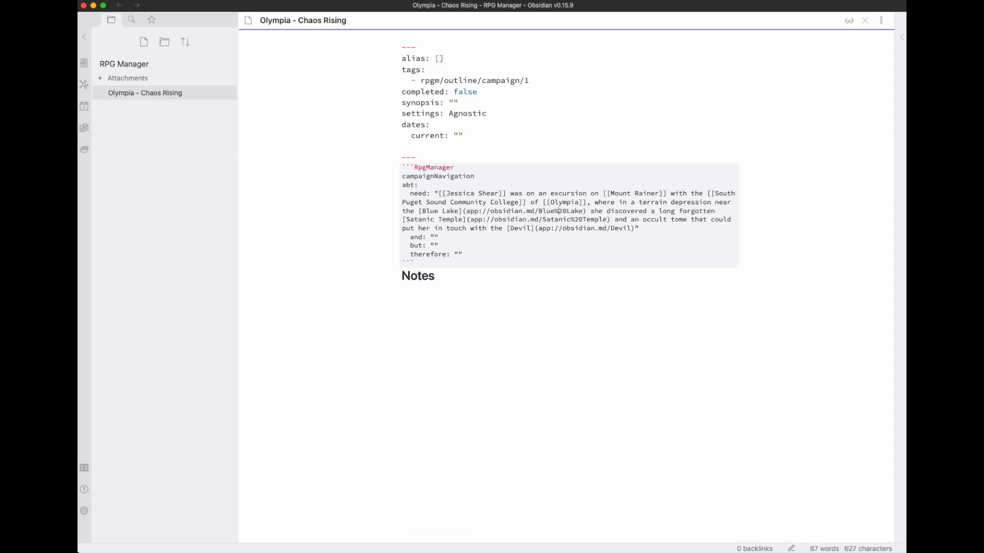
Convert the Blue Lake link in the need text to [[Blue Lake]] and remove its URL.
{"action": "type", "text": "["}
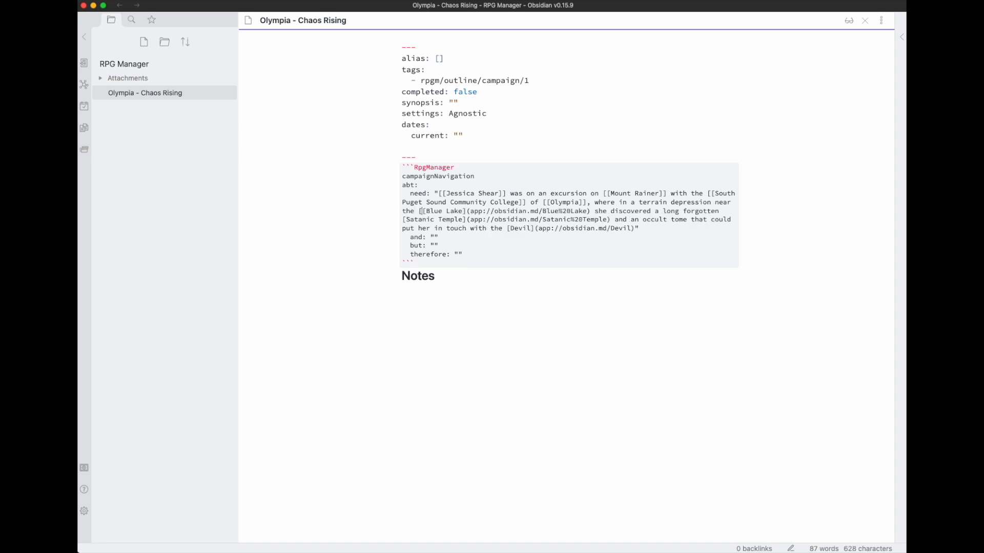
{"action": "left_click", "coordinate": [467, 211]}
{"action": "type", "text": "]"}
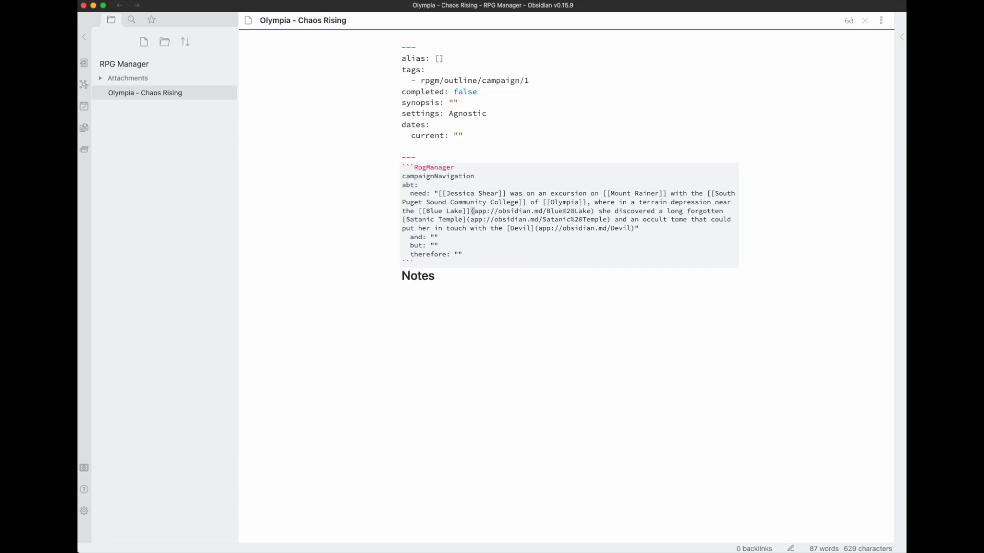
{"action": "left_click_drag", "start_coordinate": [472, 211], "coordinate": [594, 211]}
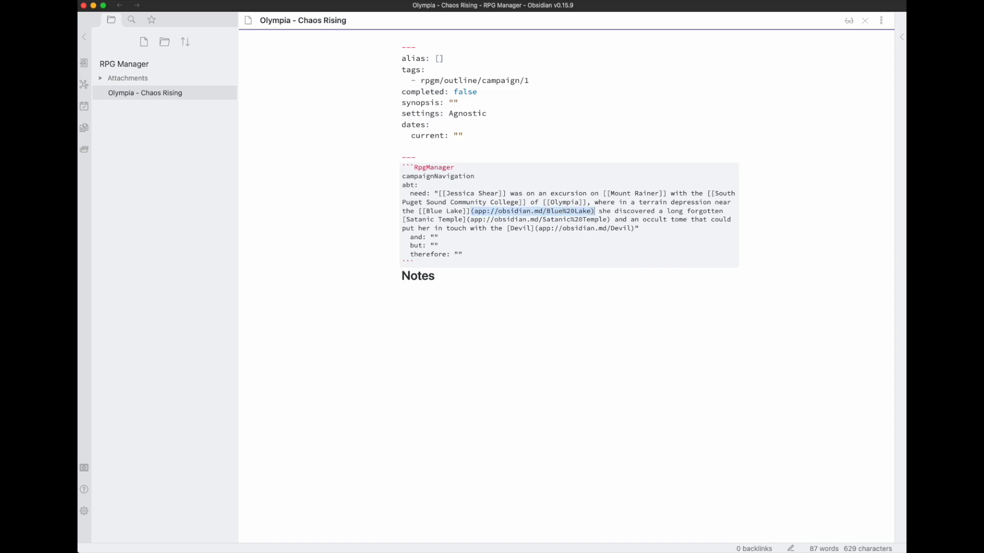
{"action": "key", "text": "BackSpace"}
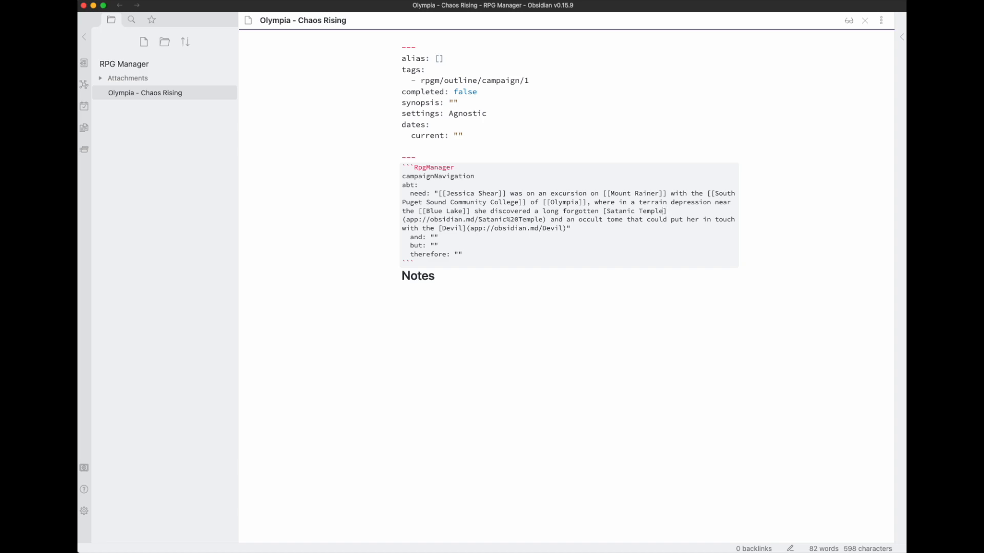
Convert the Satanic Temple link in the need text to [[Satanic Temple]] and remove its URL.
{"action": "type", "text": "["}
{"action": "left_click_drag", "start_coordinate": [402, 219], "coordinate": [547, 219]}
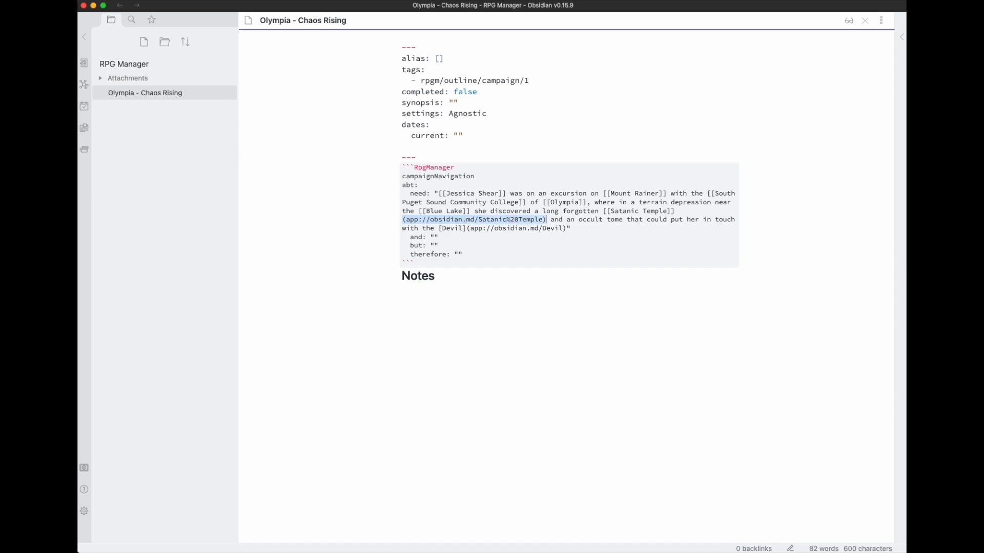
{"action": "key", "text": "BackSpace"}
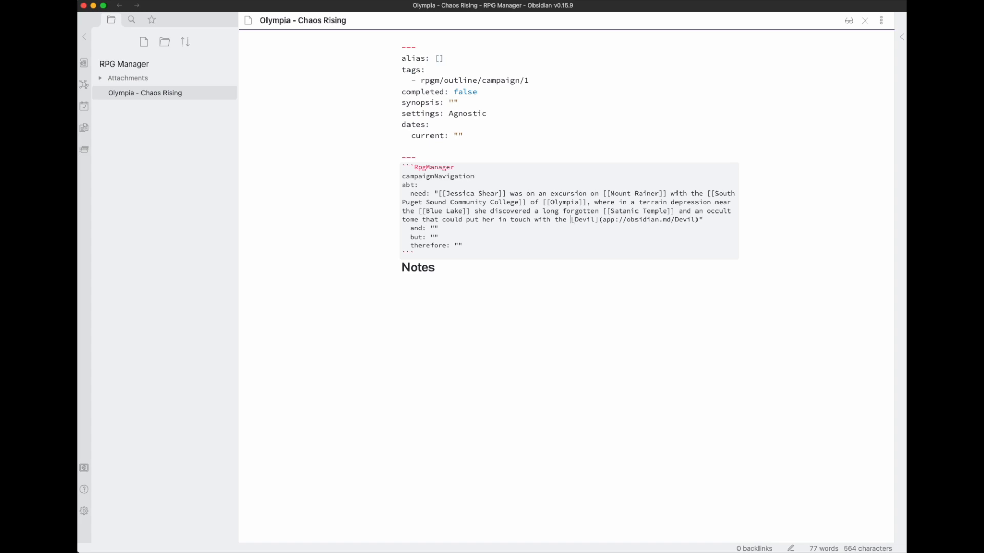
Convert the Devil link at the end of the need text to [[Devil]] and remove its URL.
{"action": "type", "text": "["}
{"action": "type", "text": "]"}
{"action": "key", "text": "shift+End"}
{"action": "key", "text": "shift+Left"}
{"action": "key", "text": "BackSpace"}
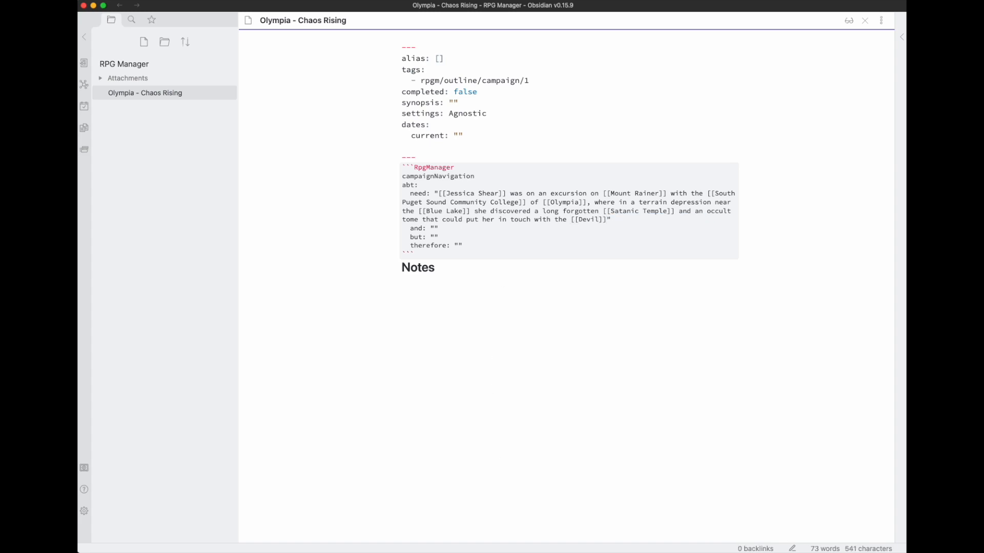
Fill the and entry with the text about contacting the [[Devil]] and killing two linked characters to seal a pact giving her beauty and great powers.
{"action": "key", "text": "super+Tab"}
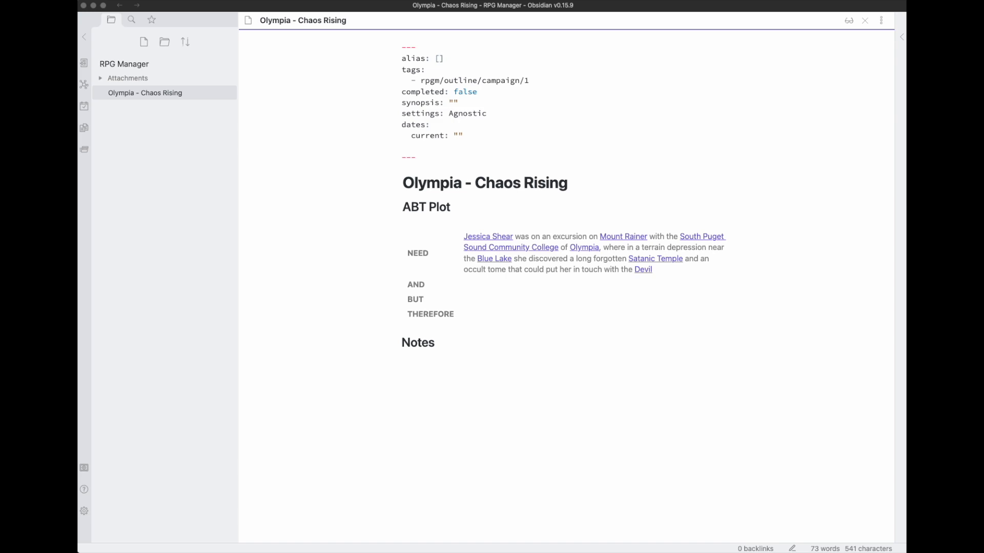
{"action": "left_click", "coordinate": [677, 275]}
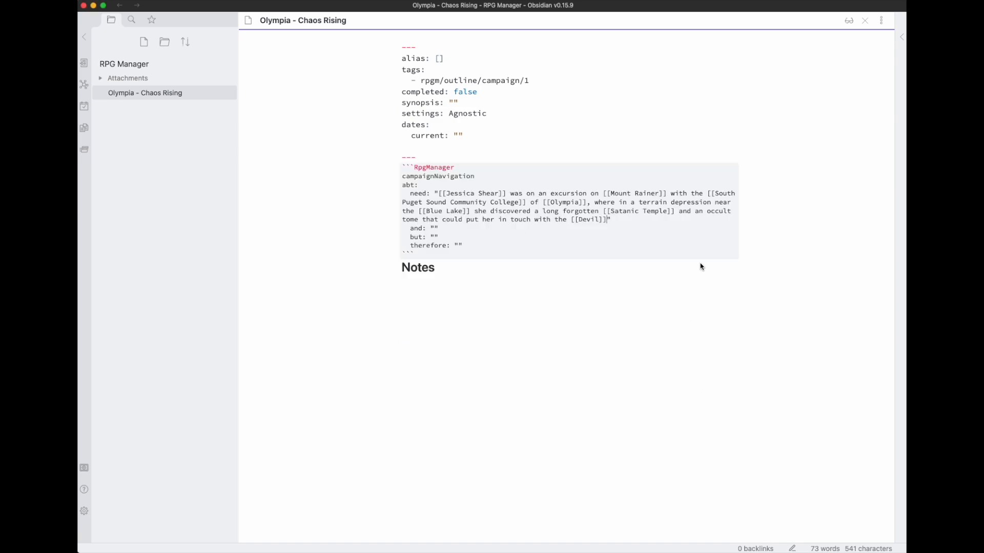
{"action": "left_click", "coordinate": [434, 228]}
{"action": "type", "text": "she contacted the [[Devil]] and killed [[Alexander Stoner]] and [[Felipe Cavaglio]] in order to seal a pact with the [[Devil]] that is giving her beauty and great powers"}
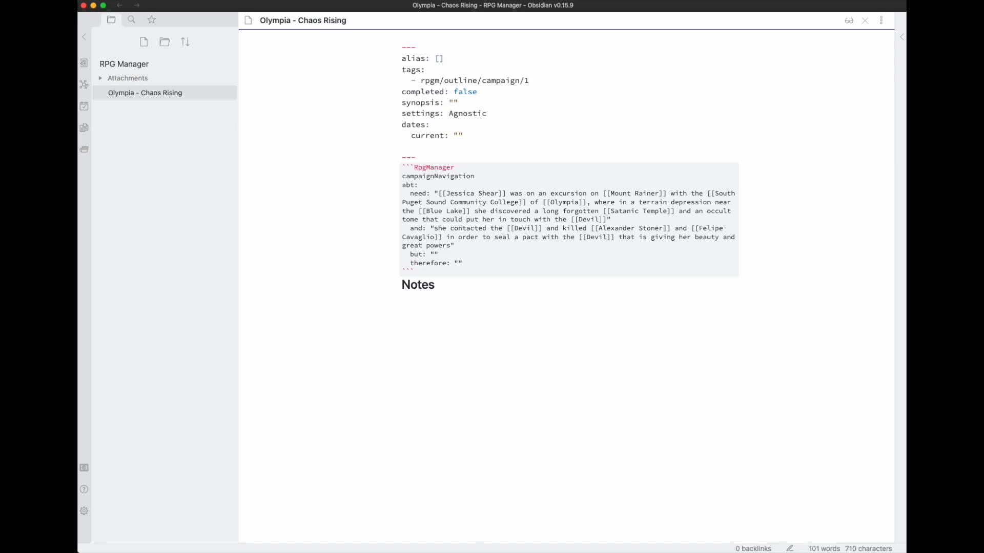
Fill the but entry with the text about the [[Devil]] wanting her to fail her side of the pact and be forever bound to his will.
{"action": "key", "text": "super+Tab"}
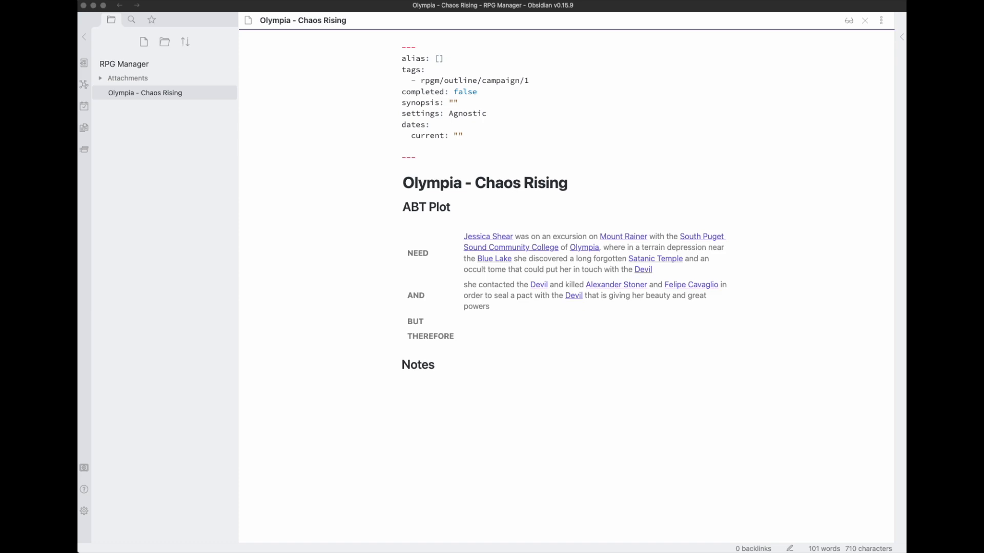
{"action": "left_click", "coordinate": [502, 334]}
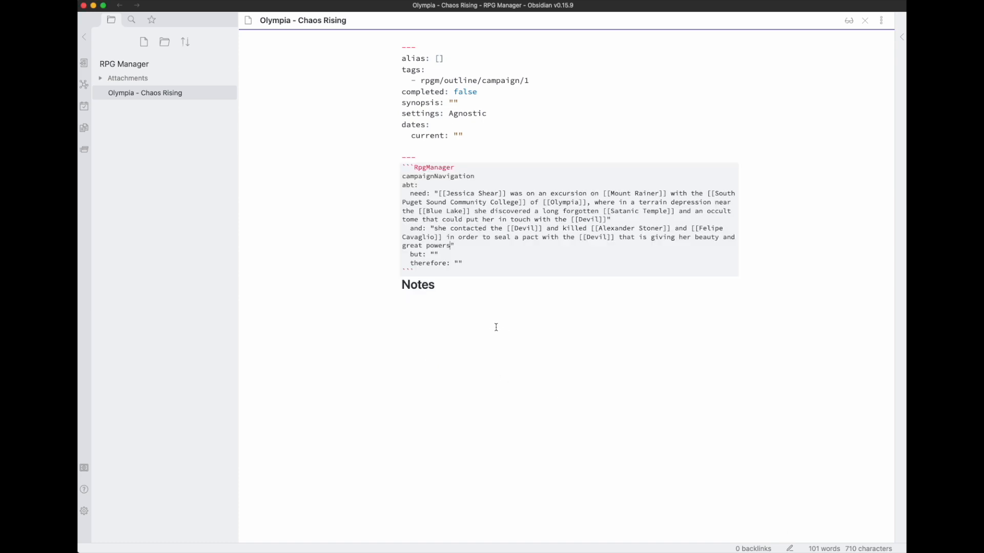
{"action": "left_click", "coordinate": [436, 254]}
{"action": "type", "text": "she realised that the [[Devil]] wants her to fail to complete her side of the pact, so she will be forever bound to his will"}
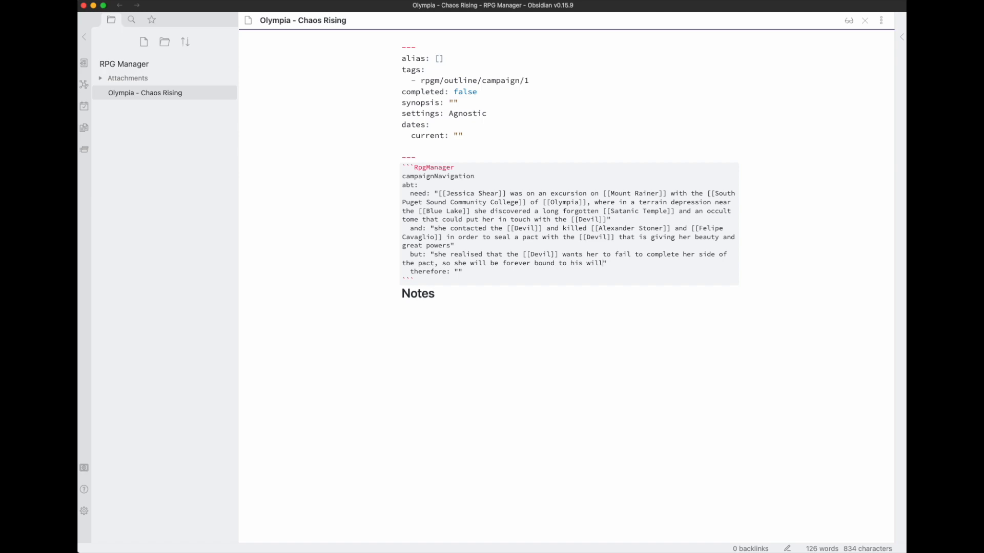
Fill the therefore entry with the text about two additional murdering rituals before the [[Devil]] can stop her, and render the block.
{"action": "key", "text": "super+Tab"}
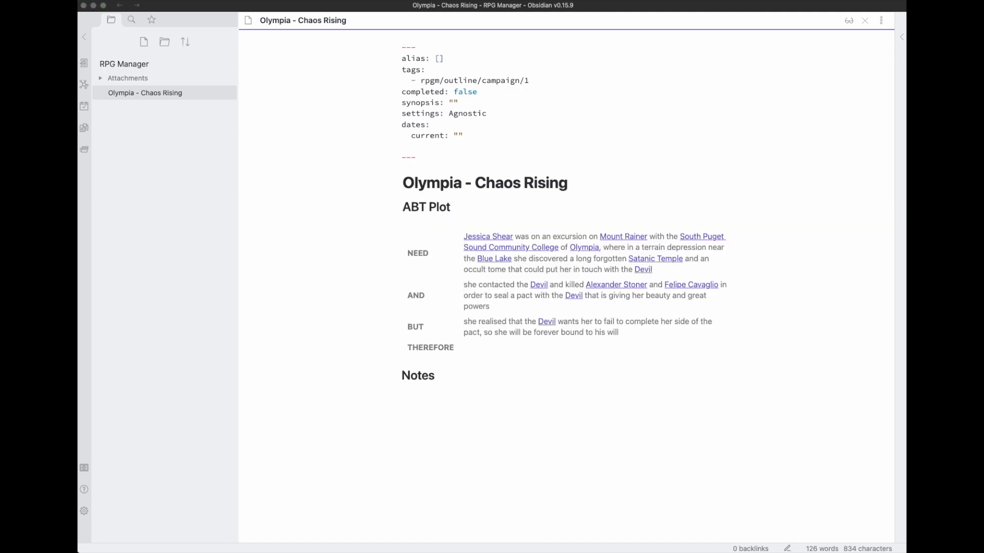
{"action": "left_click", "coordinate": [503, 308]}
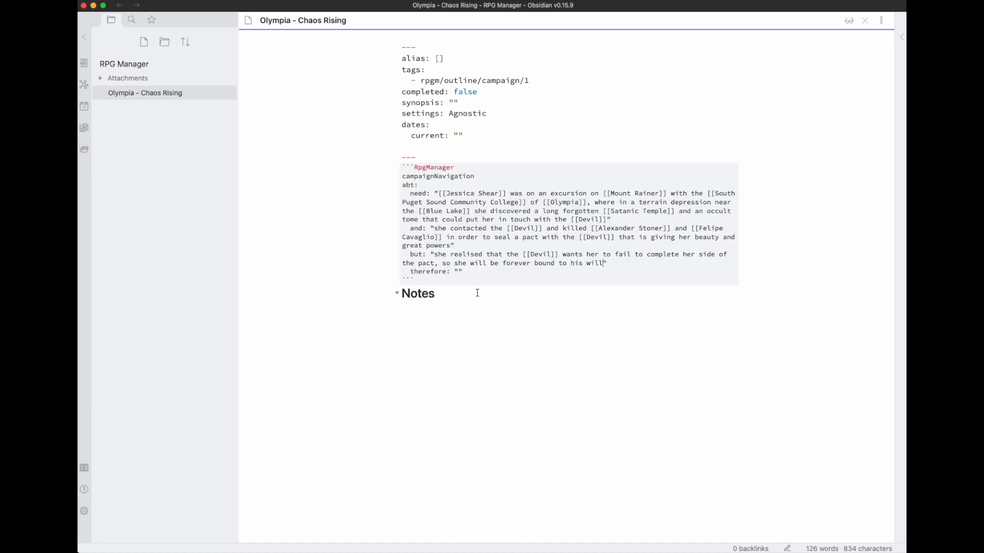
{"action": "left_click", "coordinate": [456, 272]}
{"action": "type", "text": "she is gaining more strength to perform two additional murdering rituals before the [[Devil]] can stop her, fulfilling her side of the pact and being released from his will, while maintaining even greater powers"}
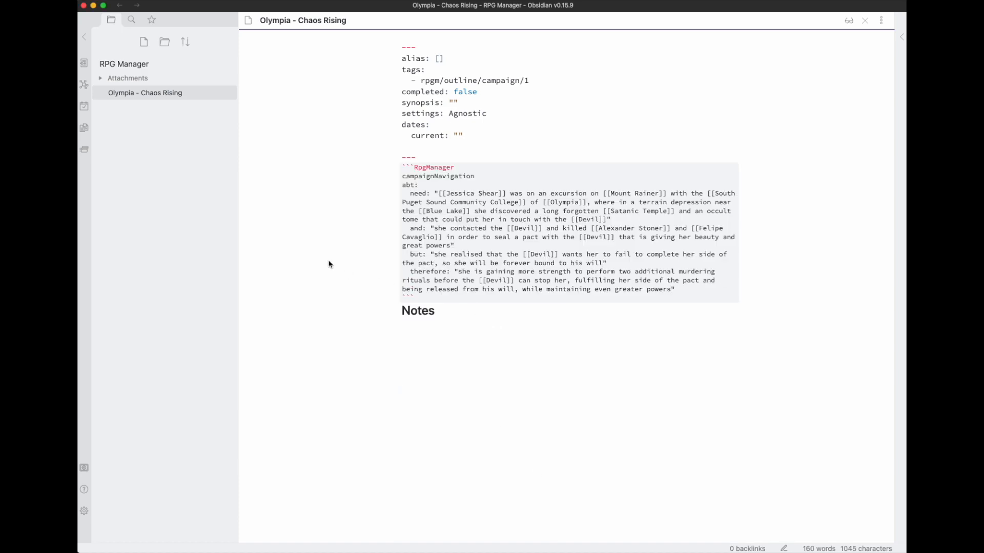
{"action": "left_click", "coordinate": [498, 134]}
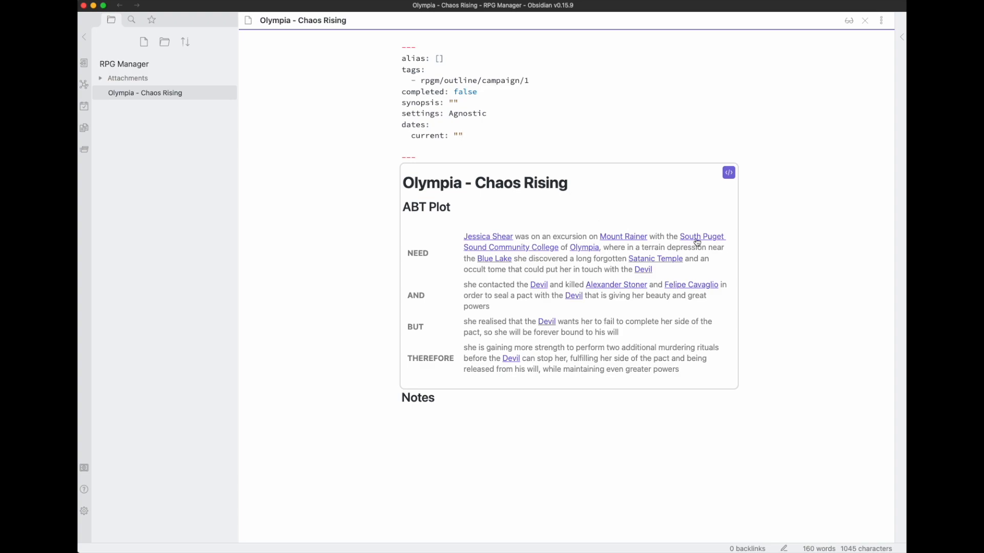
Create the main character's note by following the link at the start of the NEED text in the ABT plot.
{"action": "mouse_move", "coordinate": [698, 242]}
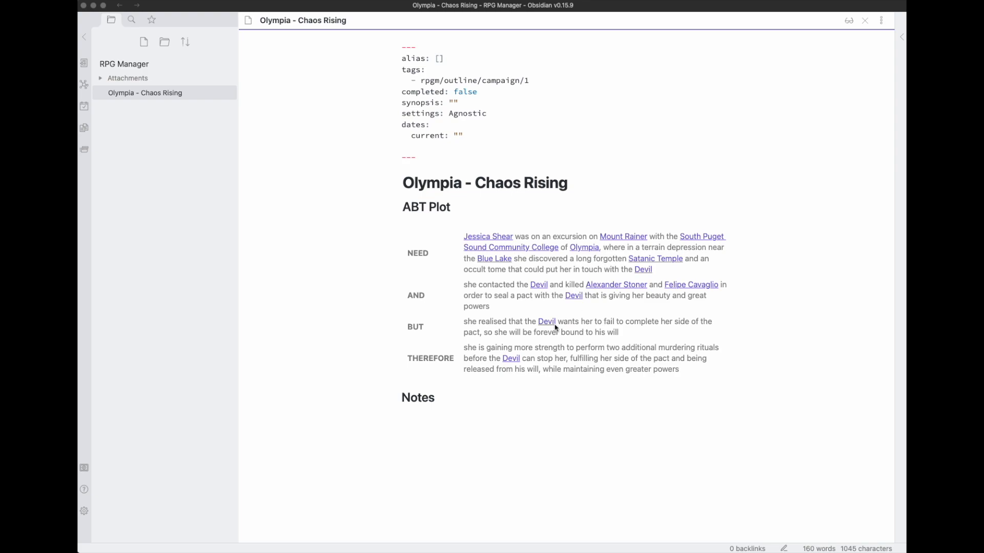
{"action": "left_click", "coordinate": [101, 79]}
{"action": "left_click", "coordinate": [101, 79]}
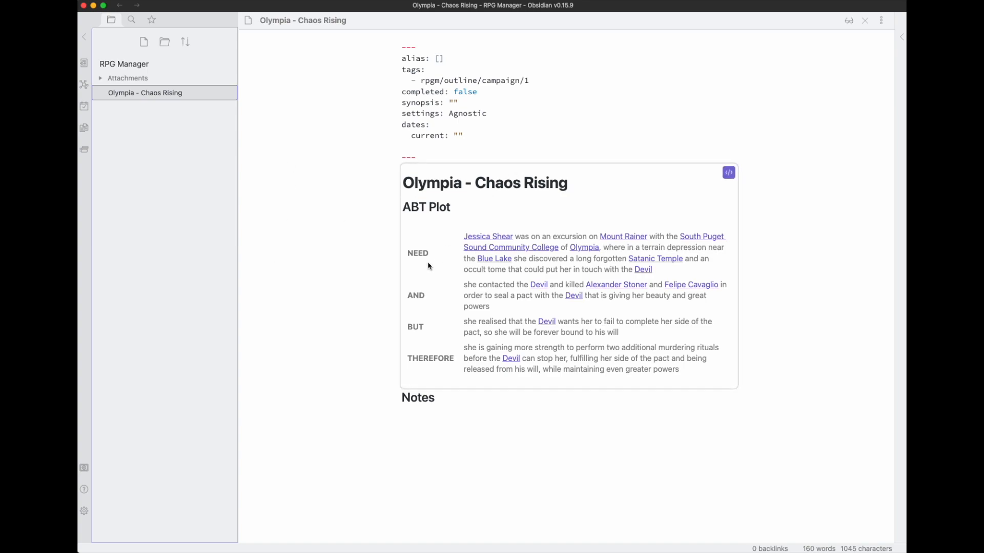
{"action": "left_click", "coordinate": [489, 237]}
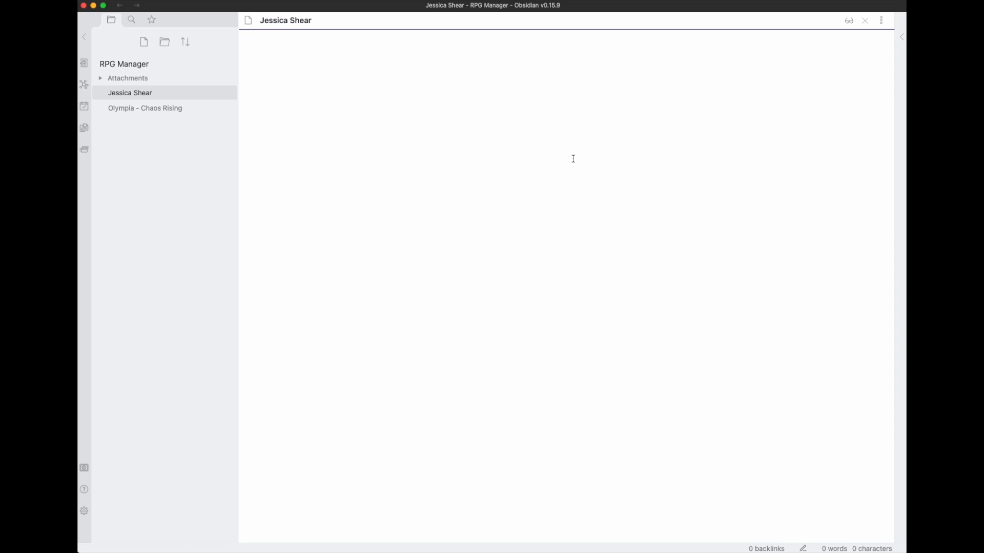
Fill the empty character note as a NonPlayerCharacter of the Olympia - Chaos Rising campaign, using the RpgManager default NonPlayerCharacter template.
{"action": "key", "text": "super+p"}
{"action": "type", "text": "Non"}
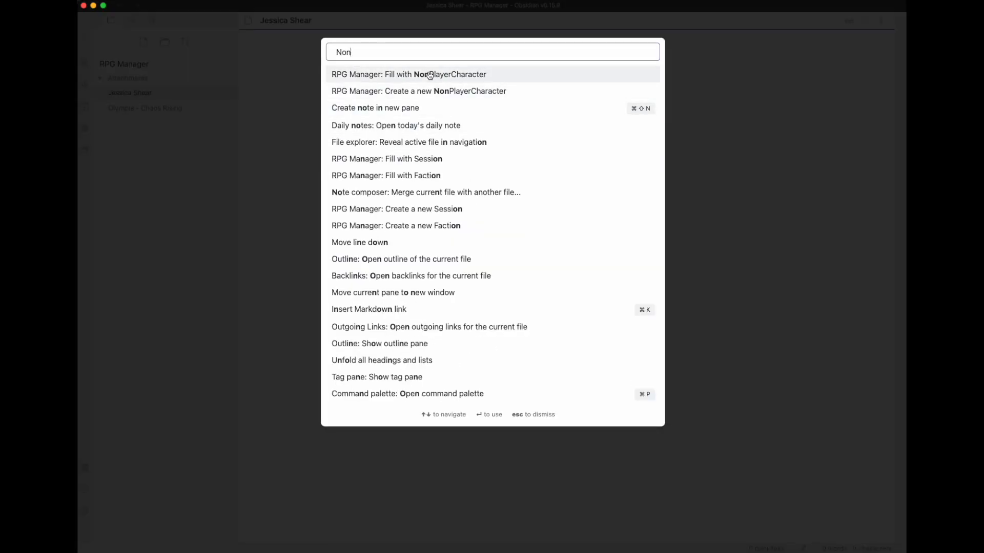
{"action": "left_click", "coordinate": [405, 75]}
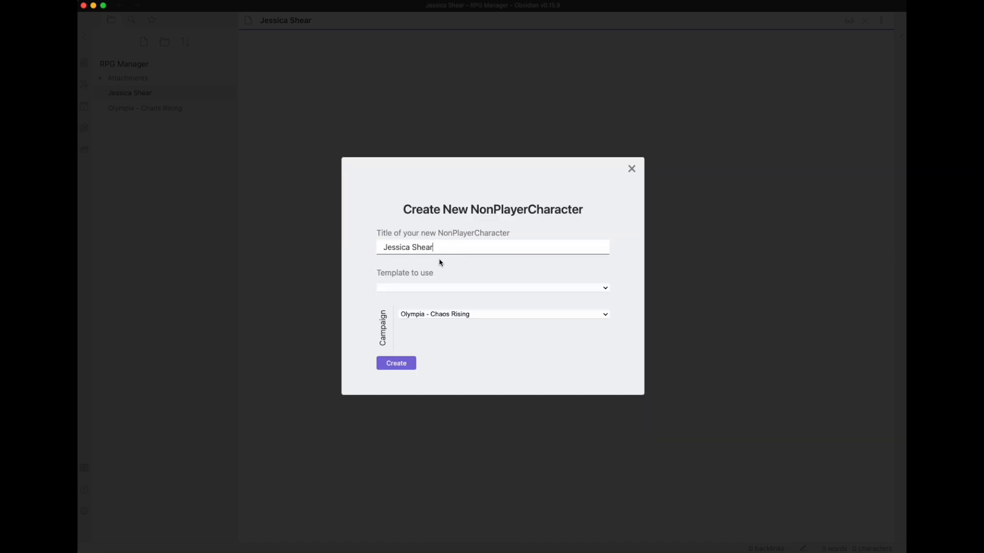
{"action": "left_click", "coordinate": [438, 288]}
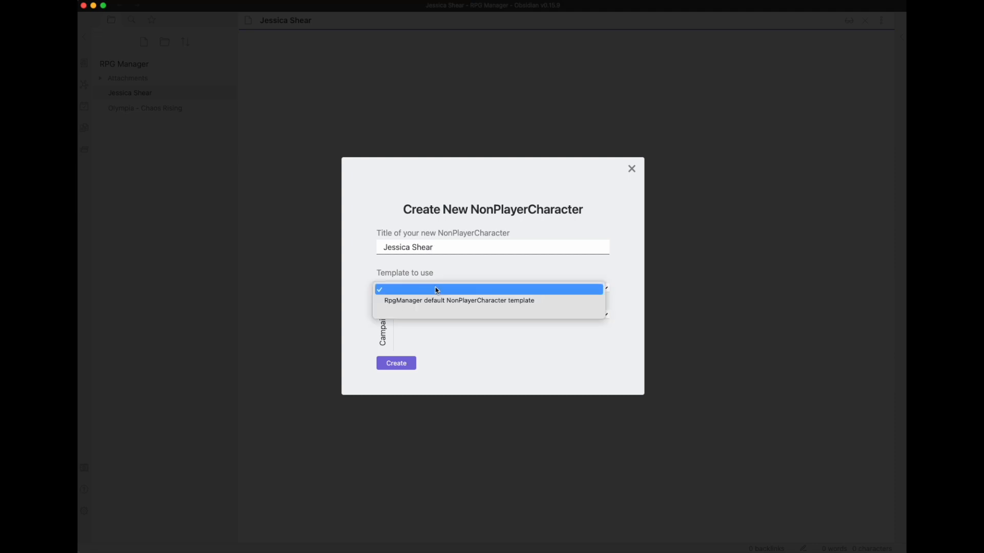
{"action": "left_click", "coordinate": [431, 301]}
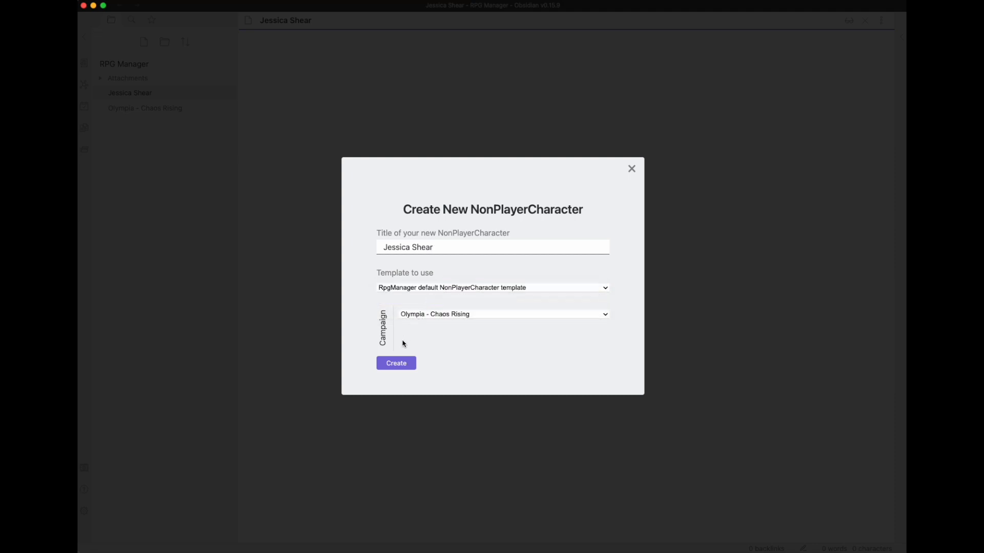
{"action": "left_click", "coordinate": [396, 364]}
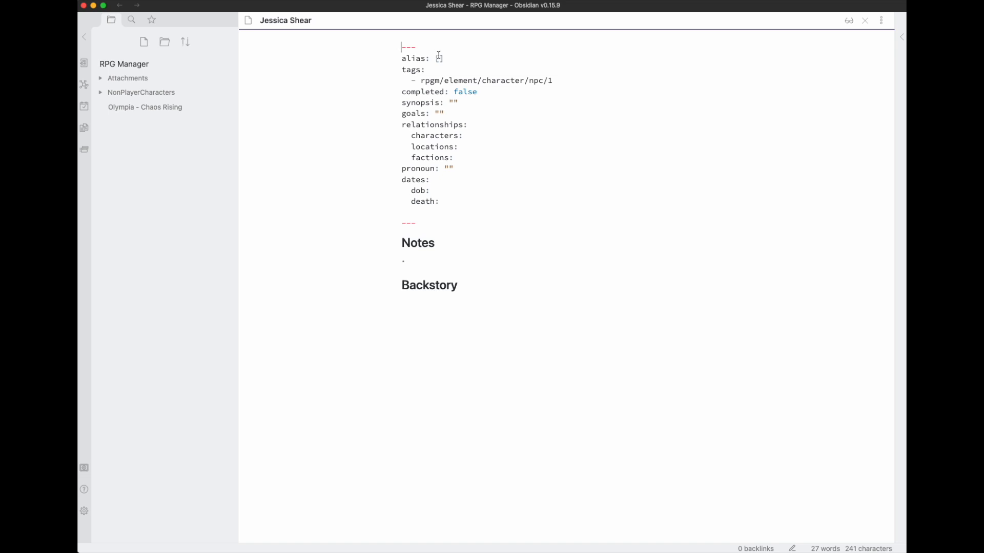
Set the pronoun in the character note's metadata to s, without quotation marks.
{"action": "left_click_drag", "start_coordinate": [420, 80], "coordinate": [554, 81]}
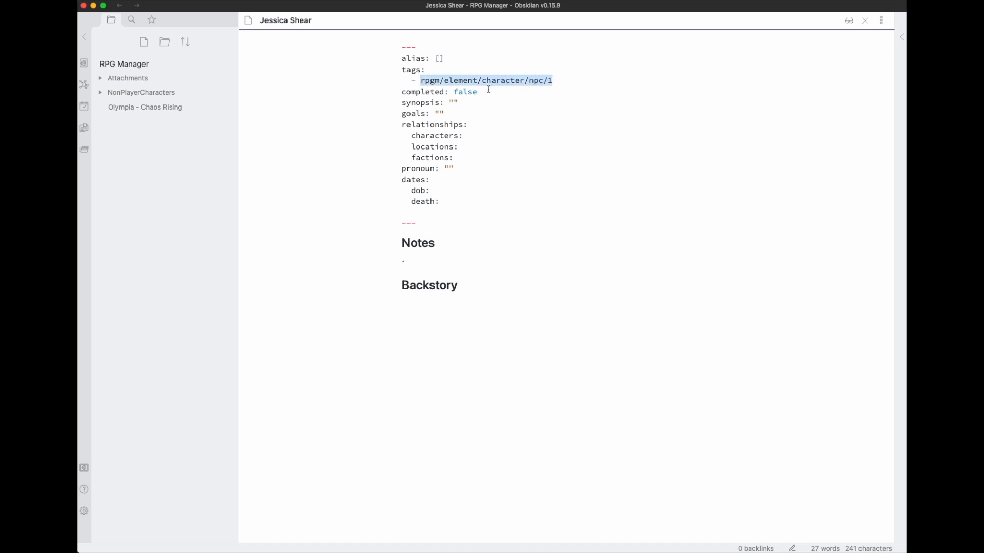
{"action": "left_click", "coordinate": [569, 82]}
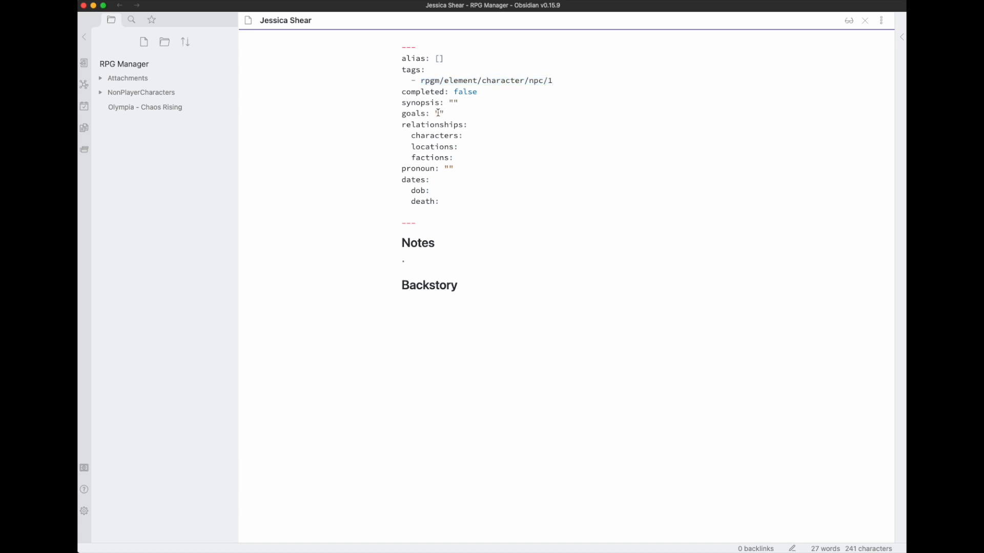
{"action": "left_click", "coordinate": [448, 168]}
{"action": "type", "text": "s"}
{"action": "key", "text": "Right"}
{"action": "key", "text": "BackSpace"}
{"action": "key", "text": "Left"}
{"action": "key", "text": "BackSpace"}
Enter the character's date of birth in the dob field of the note's metadata.
{"action": "key", "text": "super+Tab"}
{"action": "left_click", "coordinate": [447, 190]}
{"action": "type", "text": "1967-06-12"}
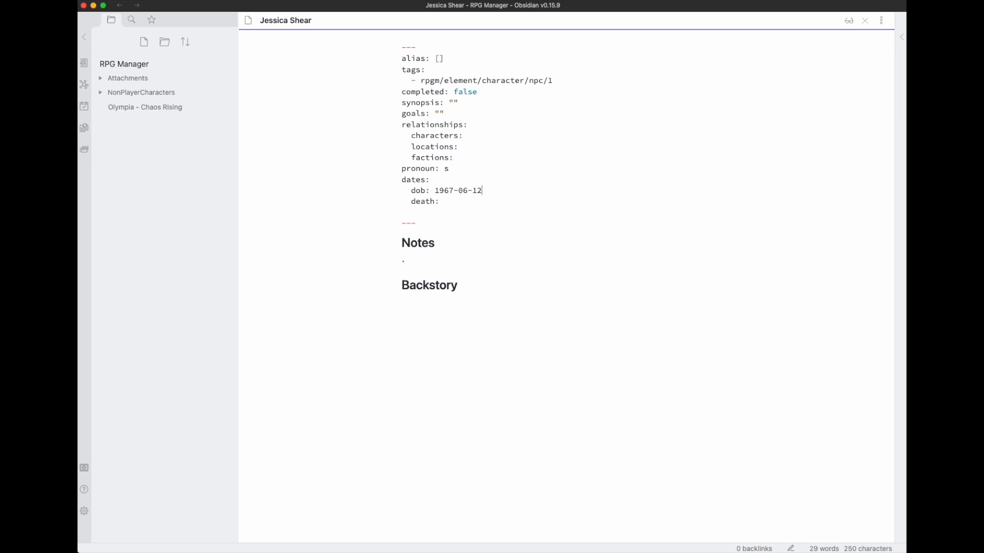
Open the Olympia - Chaos Rising note and set the campaign's current date to 1984-10-31 in place of the empty quotes.
{"action": "key", "text": "super+Tab"}
{"action": "key", "text": "super+Tab"}
{"action": "left_click", "coordinate": [162, 111]}
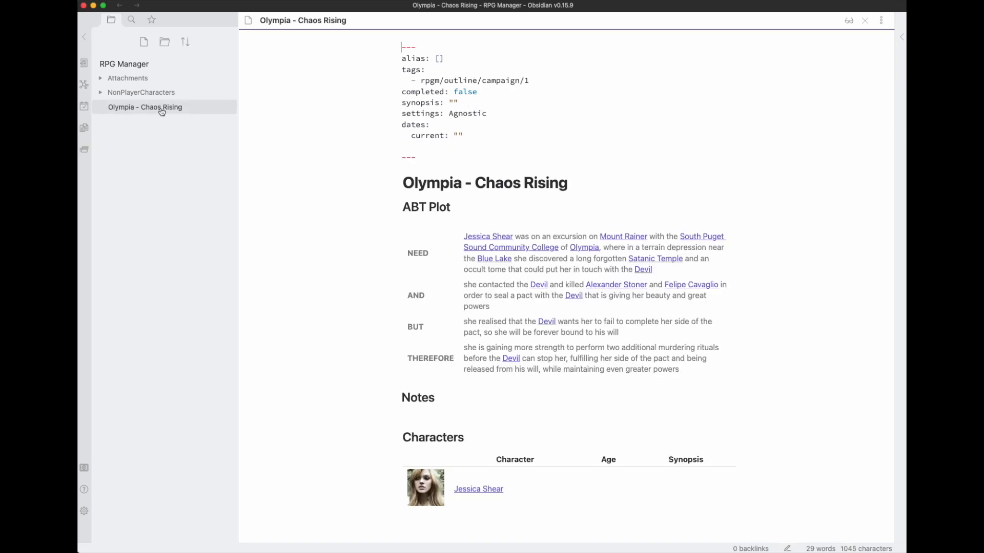
{"action": "left_click", "coordinate": [465, 142]}
{"action": "key", "text": "BackSpace"}
{"action": "type", "text": "1984-10-31"}
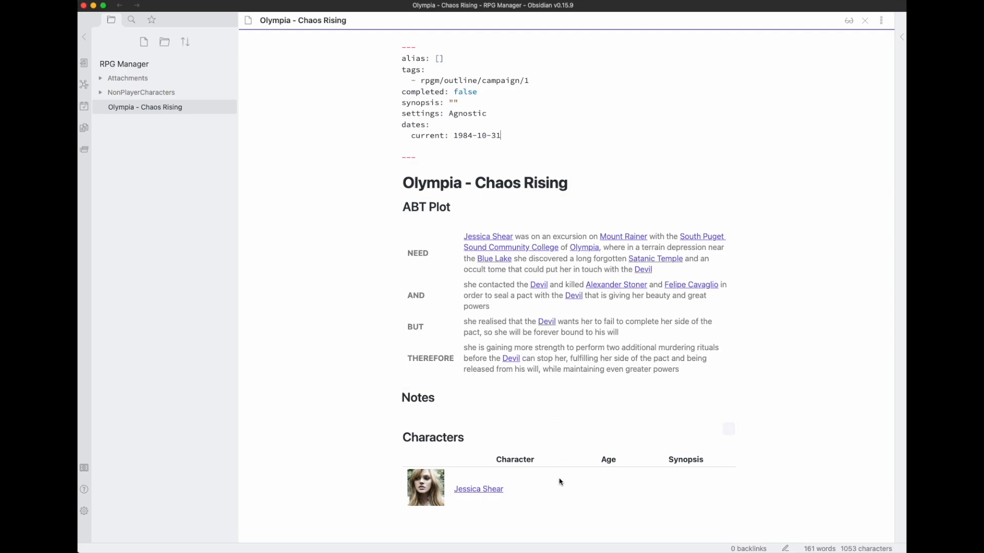
Open the character's note from the campaign's Characters table and review its rendered NonPlayerCharacter card.
{"action": "mouse_move", "coordinate": [467, 489]}
{"action": "left_click", "coordinate": [467, 491]}
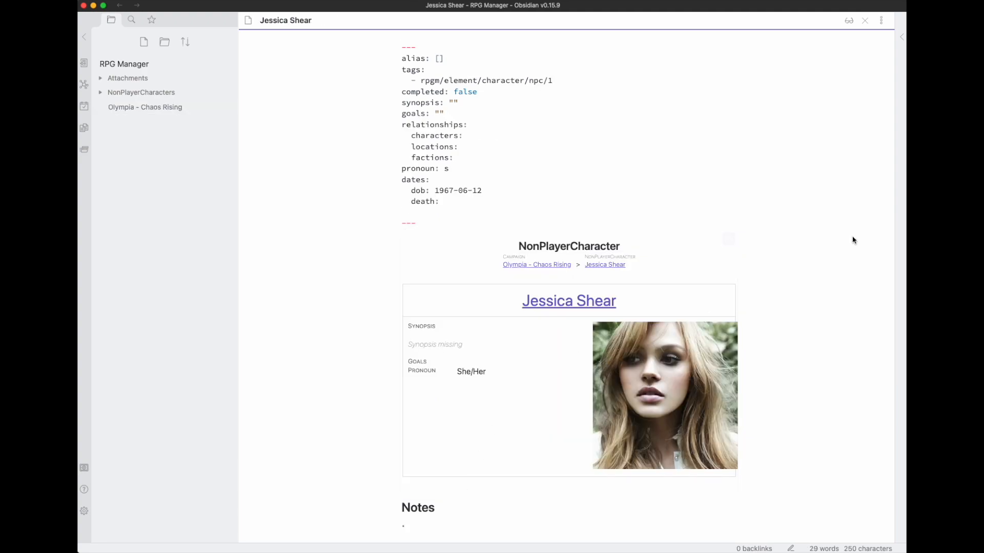
{"action": "scroll", "coordinate": [840, 248], "scroll_direction": "down", "scroll_amount": 3}
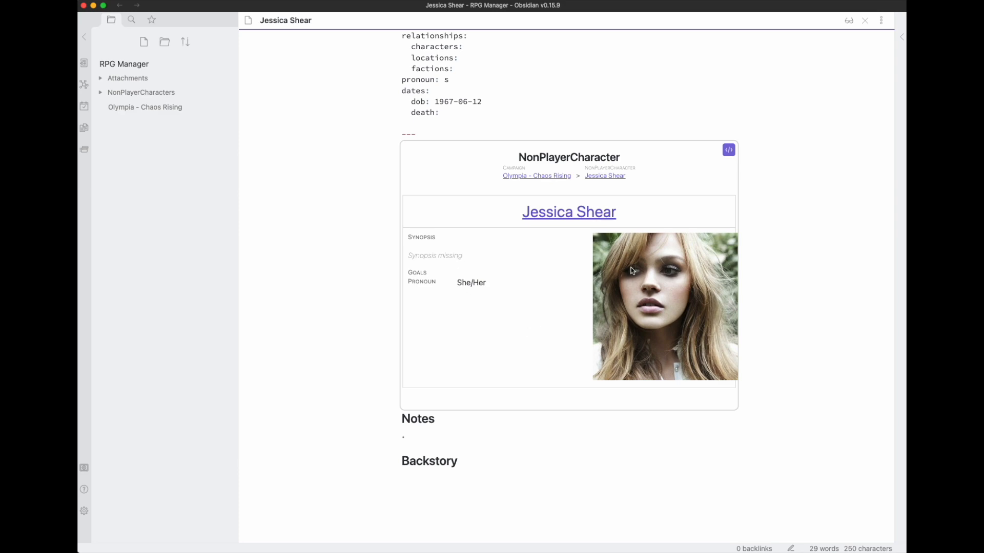
{"action": "scroll", "coordinate": [817, 238], "scroll_direction": "up", "scroll_amount": 2}
{"action": "scroll", "coordinate": [817, 237], "scroll_direction": "up", "scroll_amount": 1}
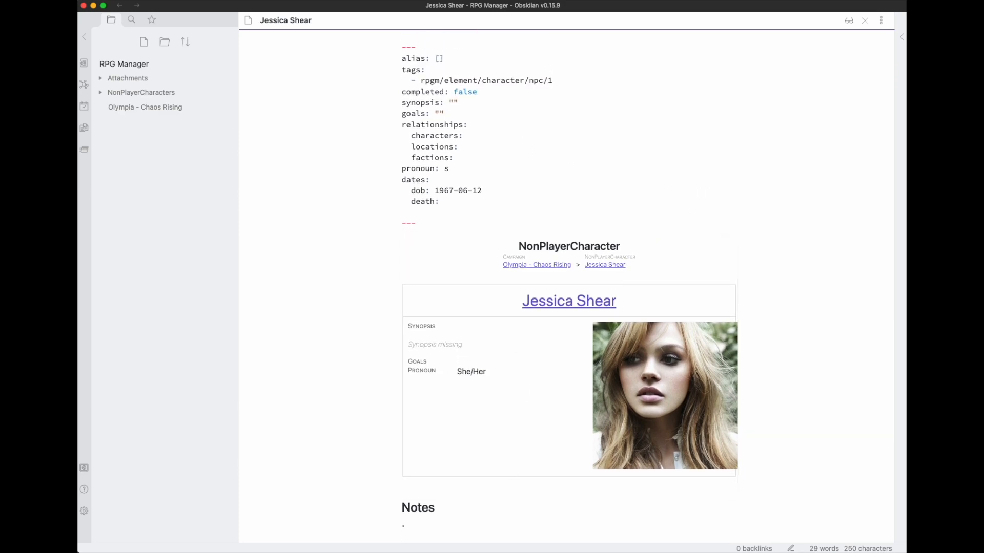
Set the synopsis in the character note's metadata to "the main non-player character in the campaign".
{"action": "key", "text": "super+Tab"}
{"action": "left_click", "coordinate": [455, 102]}
{"action": "double_click", "coordinate": [454, 103]}
{"action": "left_click", "coordinate": [455, 103]}
{"action": "type", "text": "the main non-player character in the campaign"}
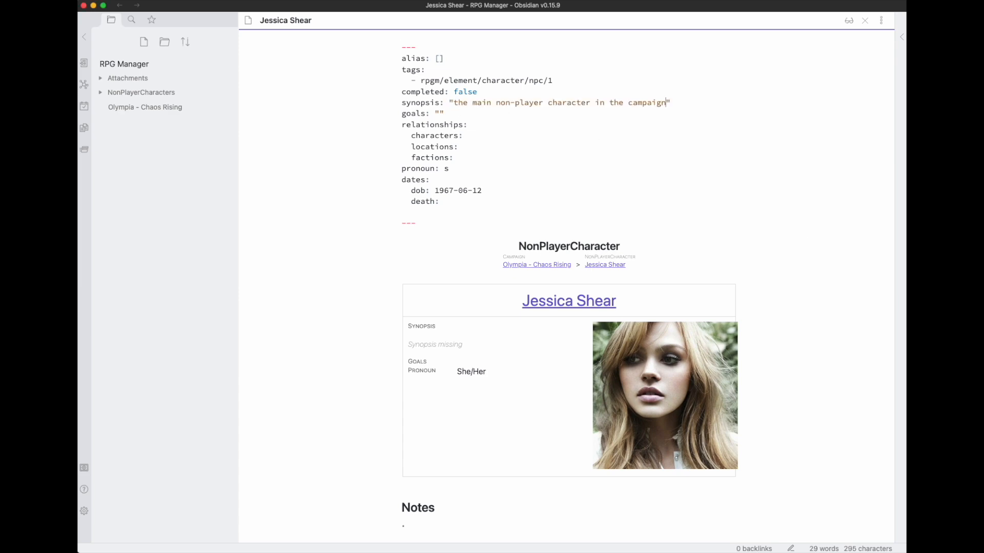
Enter "Gain power from the [[Devil]]" as the character's goals, removing the .jpeg extension from the suggested link.
{"action": "left_click", "coordinate": [439, 113]}
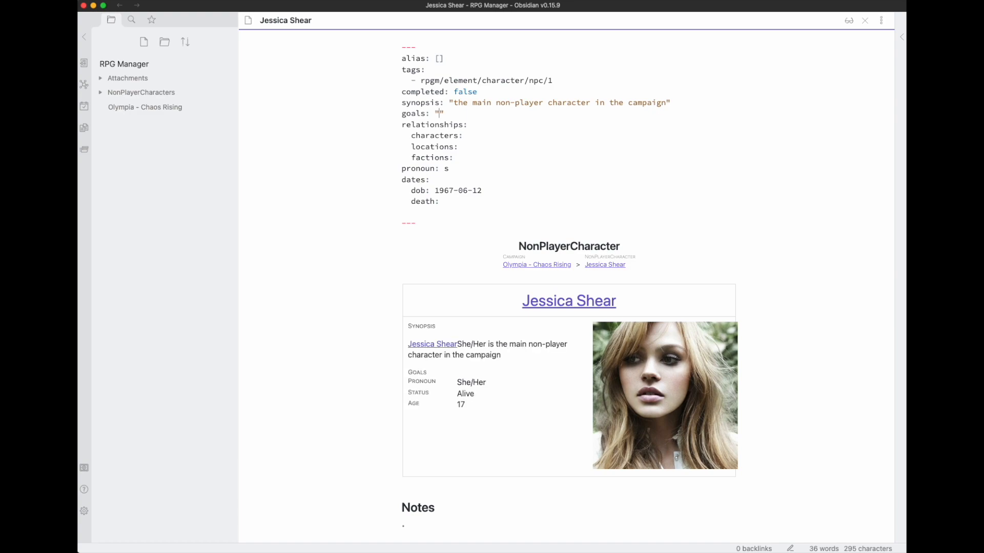
{"action": "type", "text": "Gain power f"}
{"action": "type", "text": "rom the [[De"}
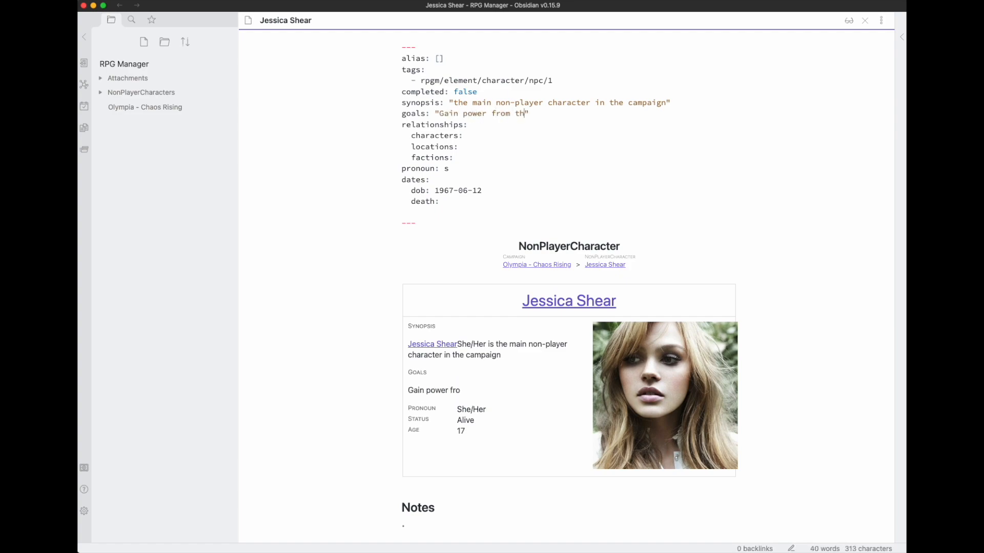
{"action": "key", "text": "Return"}
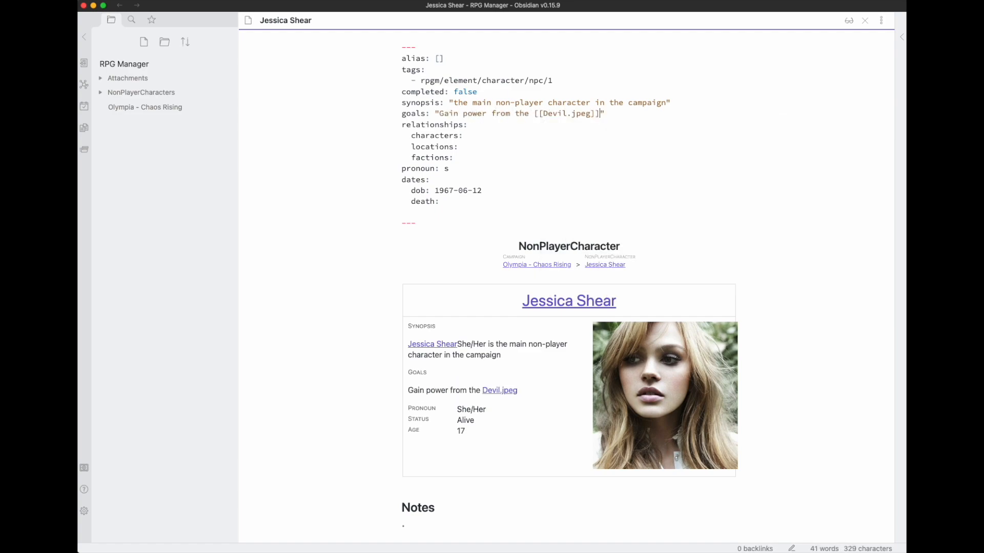
{"action": "key", "text": "alt+shift+Left"}
{"action": "key", "text": "alt+shift+Left"}
{"action": "key", "text": "BackSpace"}
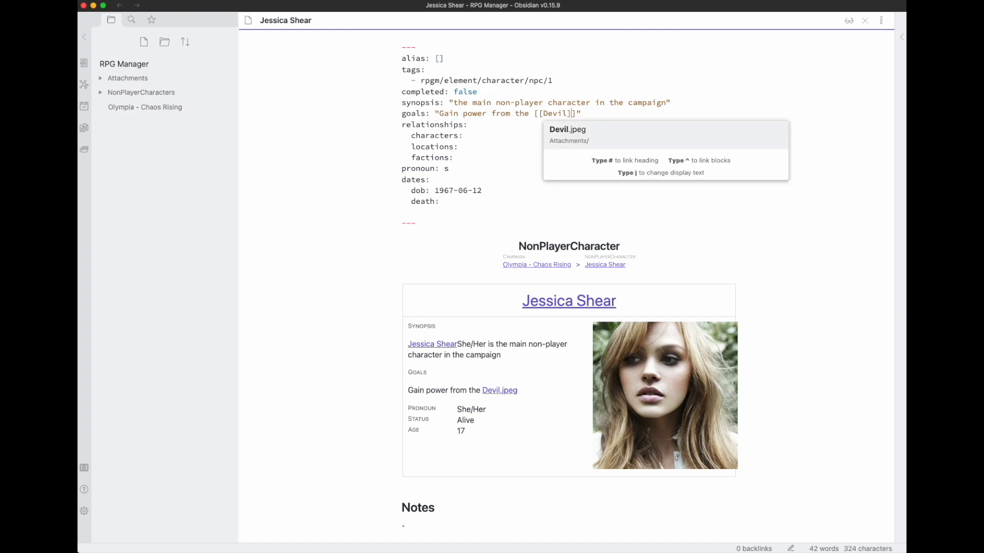
{"action": "key", "text": "Right"}
{"action": "key", "text": "Right"}
Complete the goals text with "without being bond to its powers" after the Devil link and check the character card.
{"action": "type", "text": "wihtout"}
{"action": "key", "text": "BackSpace"}
{"action": "key", "text": "BackSpace"}
{"action": "key", "text": "BackSpace"}
{"action": "key", "text": "BackSpace"}
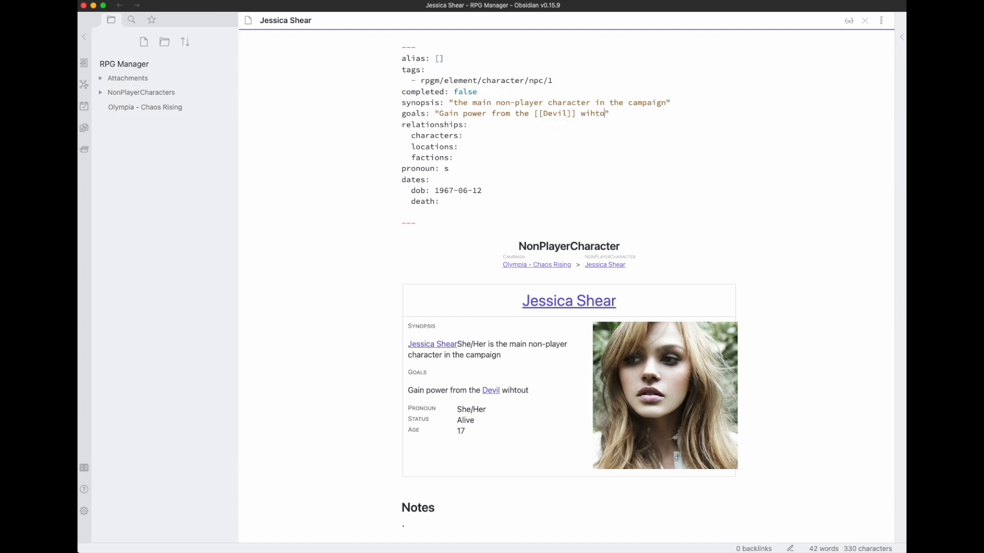
{"action": "type", "text": "t"}
{"action": "key", "text": "BackSpace"}
{"action": "key", "text": "BackSpace"}
{"action": "type", "text": "thout bi"}
{"action": "key", "text": "BackSpace"}
{"action": "type", "text": "eing bond to "}
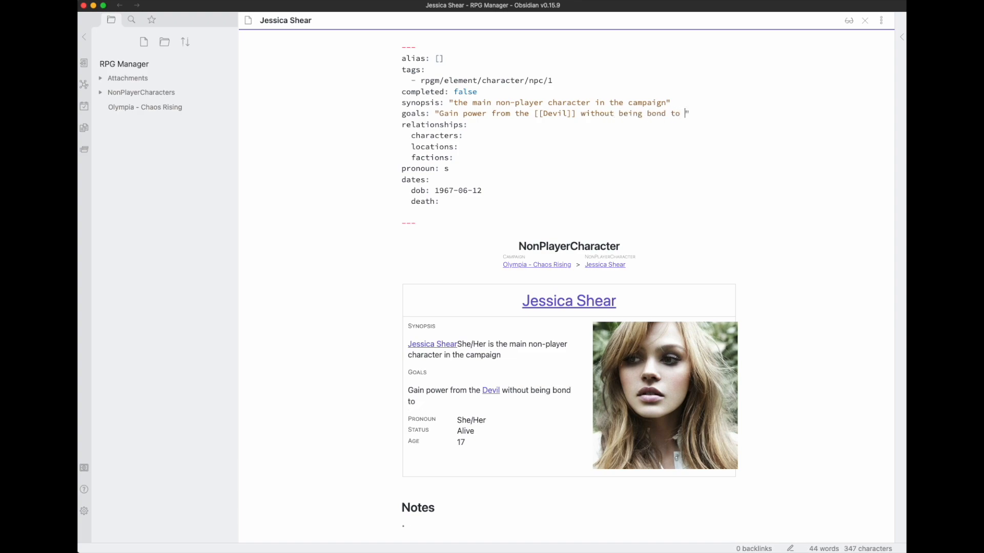
{"action": "type", "text": "its powers"}
{"action": "scroll", "coordinate": [290, 276], "scroll_direction": "down", "scroll_amount": 2}
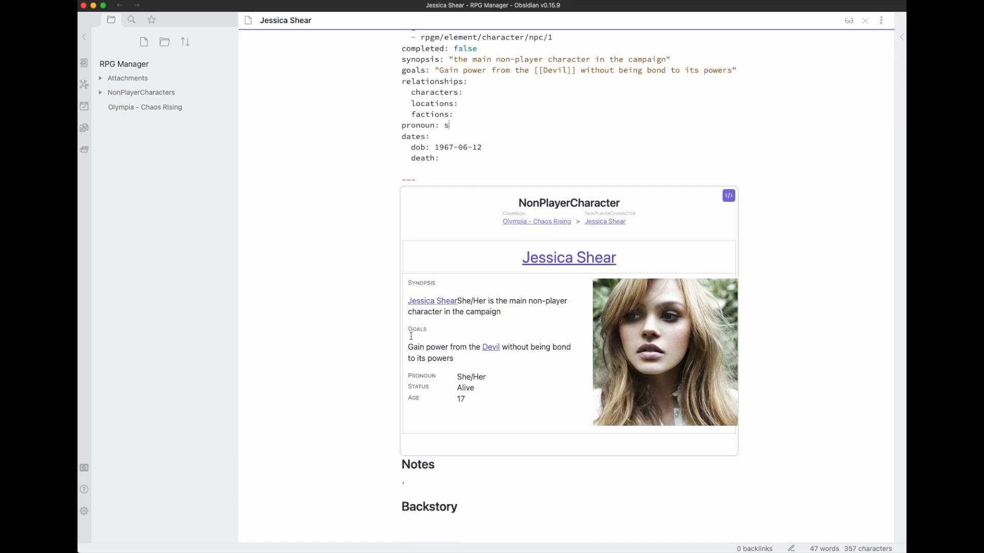
{"action": "scroll", "coordinate": [331, 329], "scroll_direction": "up", "scroll_amount": 2}
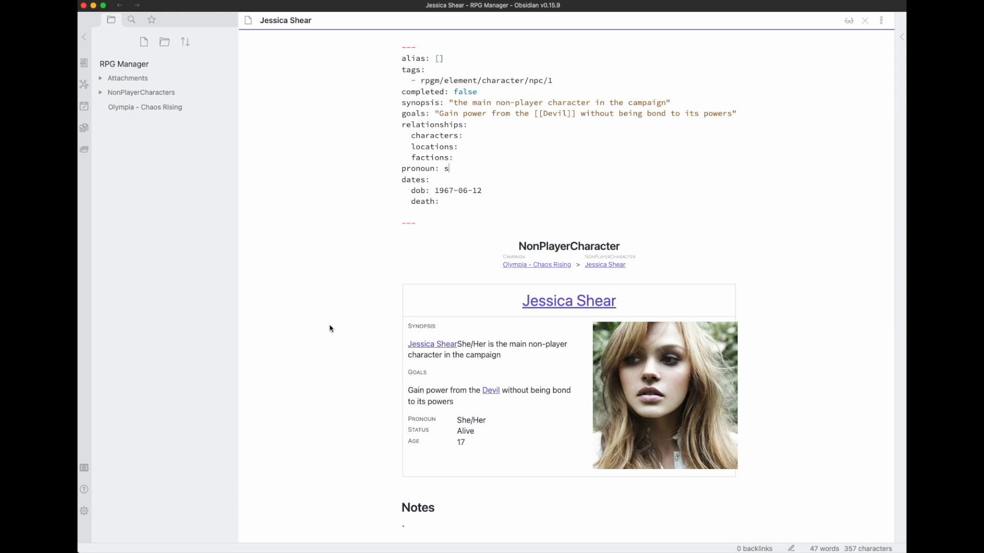
Create the Mount Rainer note from its ABT plot link and turn it into a Location of the Olympia - Chaos Rising campaign using a template.
{"action": "key", "text": "alt+super+Left"}
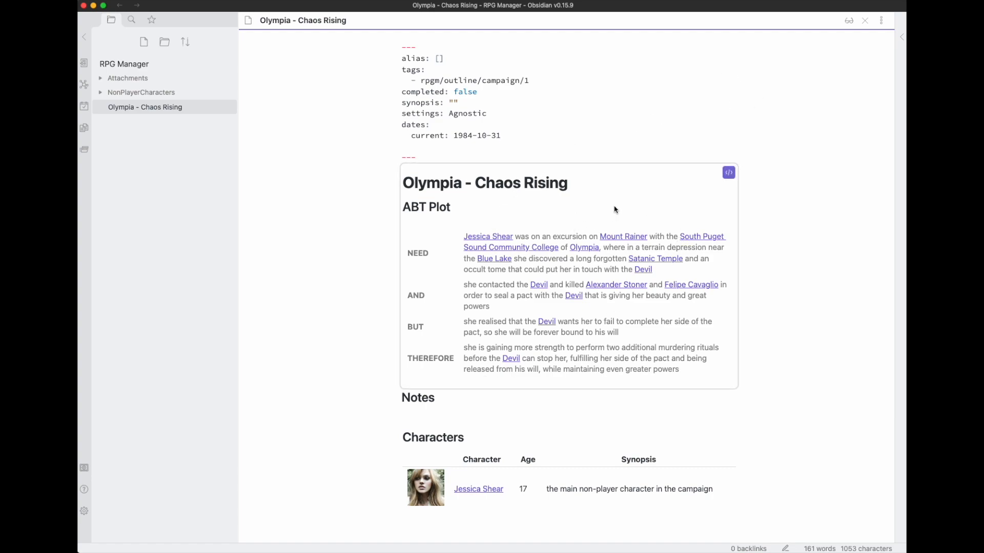
{"action": "left_click", "coordinate": [619, 244]}
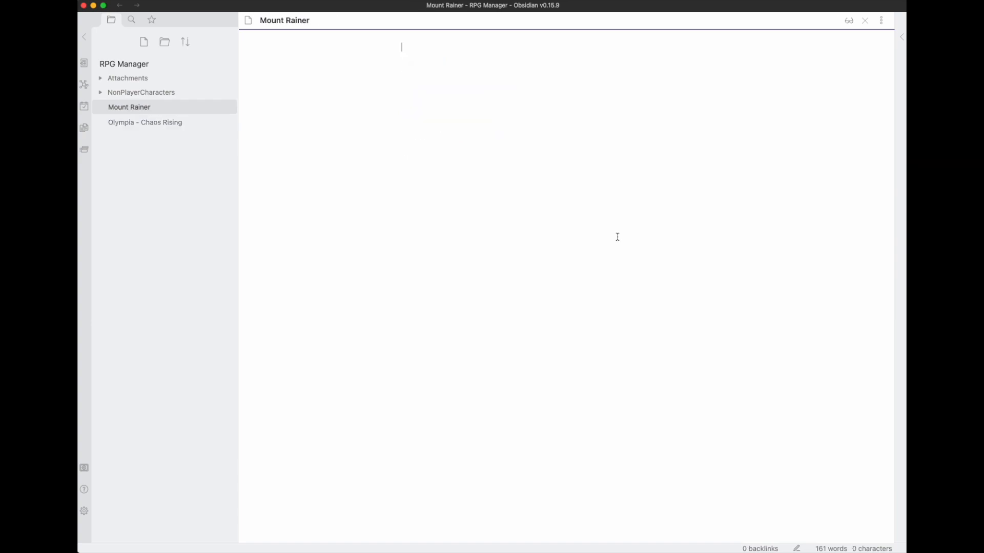
{"action": "key", "text": "super+p"}
{"action": "type", "text": "Loca"}
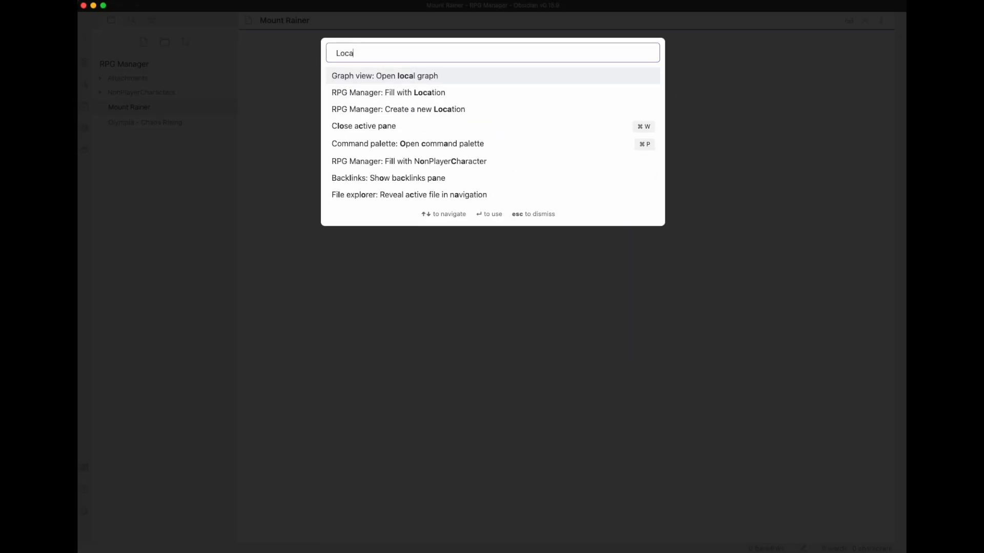
{"action": "key", "text": "Down"}
{"action": "key", "text": "Down"}
{"action": "key", "text": "Return"}
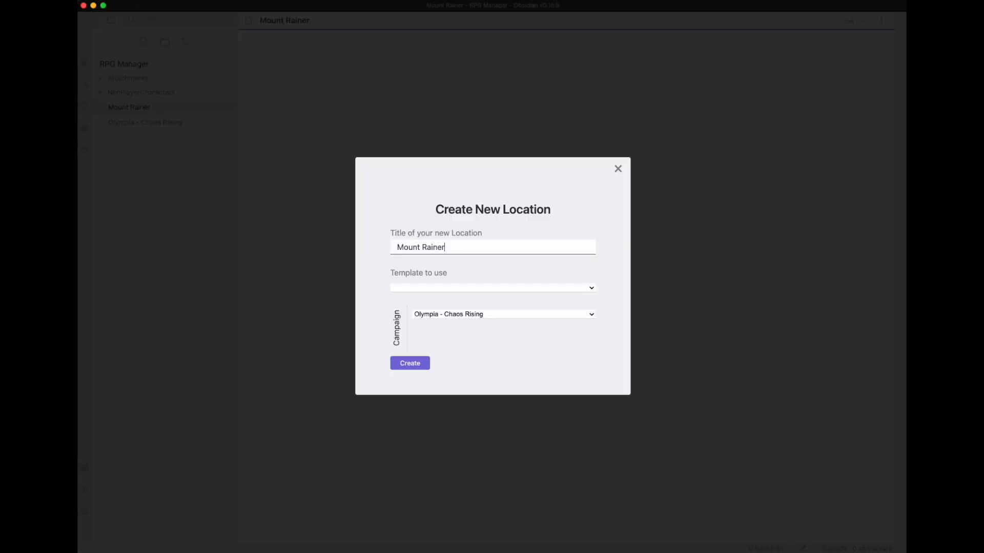
{"action": "left_click", "coordinate": [421, 290]}
{"action": "left_click", "coordinate": [421, 300]}
{"action": "left_click", "coordinate": [401, 365]}
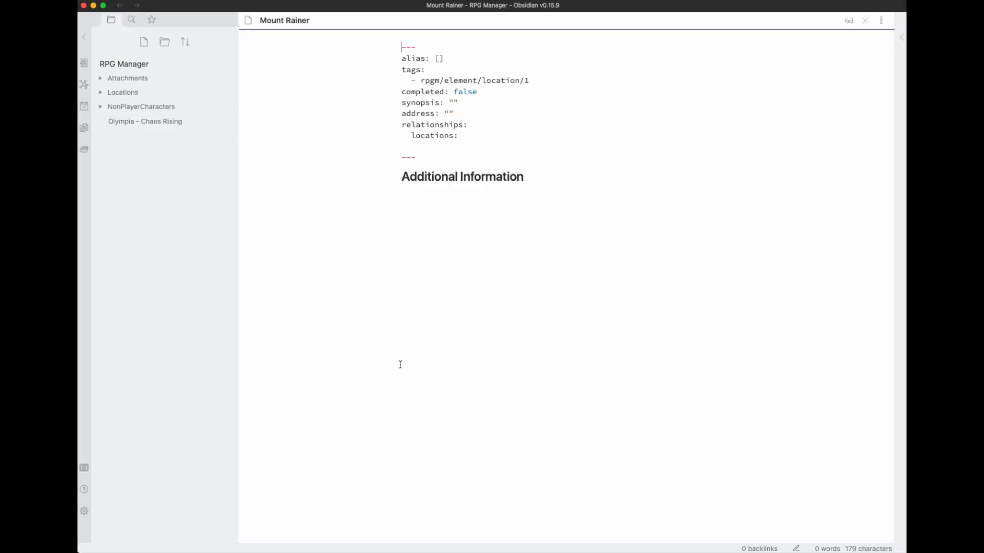
Set Mount Rainer's synopsis to "Mount Rainer is a large mountain on the east of [[Olympia]]" and render its Location card.
{"action": "key", "text": "super+Tab"}
{"action": "double_click", "coordinate": [454, 103]}
{"action": "type", "text": "\"Mon"}
{"action": "key", "text": "BackSpace"}
{"action": "type", "text": "u"}
{"action": "type", "text": "nt Rainer"}
{"action": "type", "text": " is a large "}
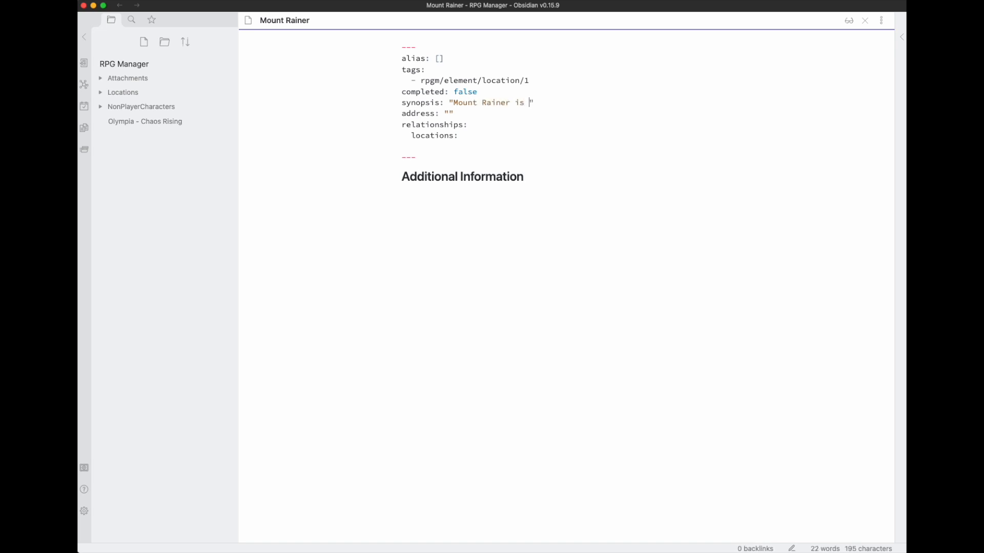
{"action": "type", "text": "mountain on the east"}
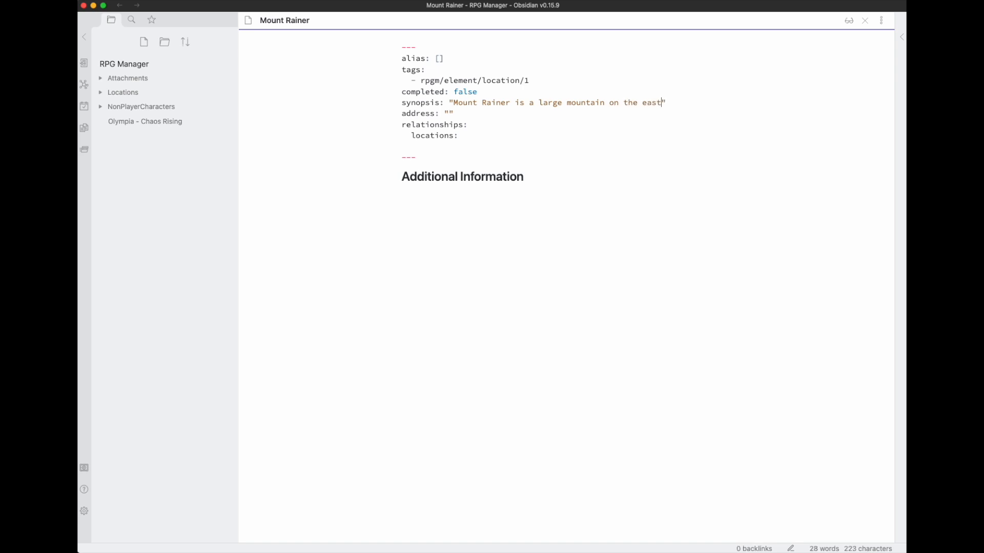
{"action": "type", "text": " of [[Oly"}
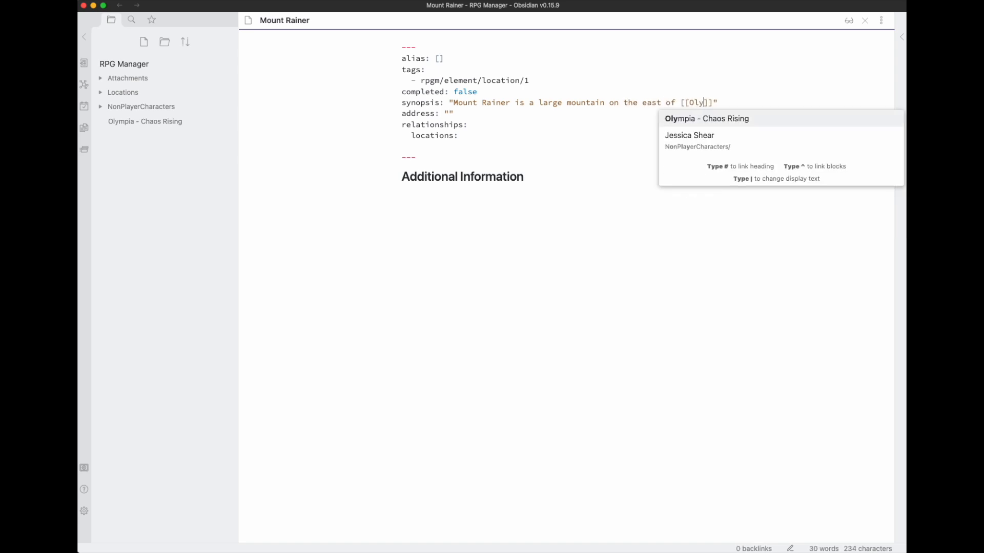
{"action": "type", "text": "mpia"}
{"action": "left_click", "coordinate": [514, 140]}
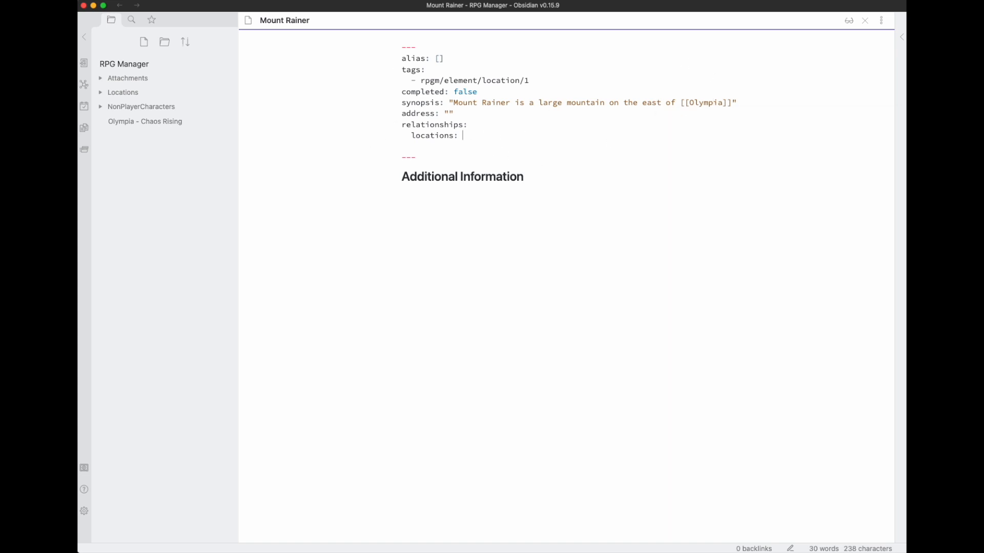
{"action": "key", "text": "Down"}
{"action": "key", "text": "Down"}
{"action": "key", "text": "Down"}
{"action": "key", "text": "Up"}
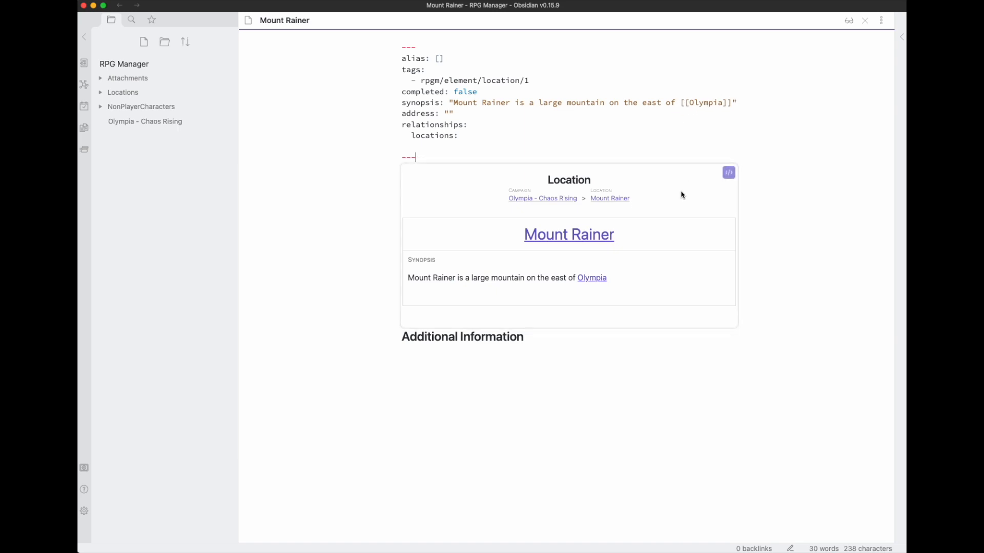
Create the Olympia note from the synopsis link and turn it into a Location of the Olympia - Chaos Rising campaign using a template.
{"action": "left_click", "coordinate": [594, 279]}
{"action": "key", "text": "super+p"}
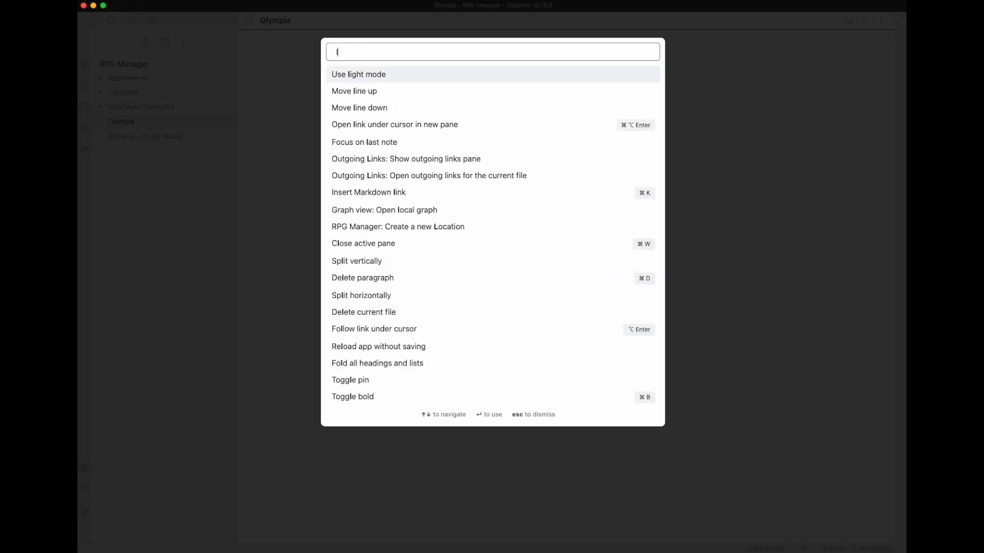
{"action": "type", "text": "loca"}
{"action": "key", "text": "Down"}
{"action": "key", "text": "Return"}
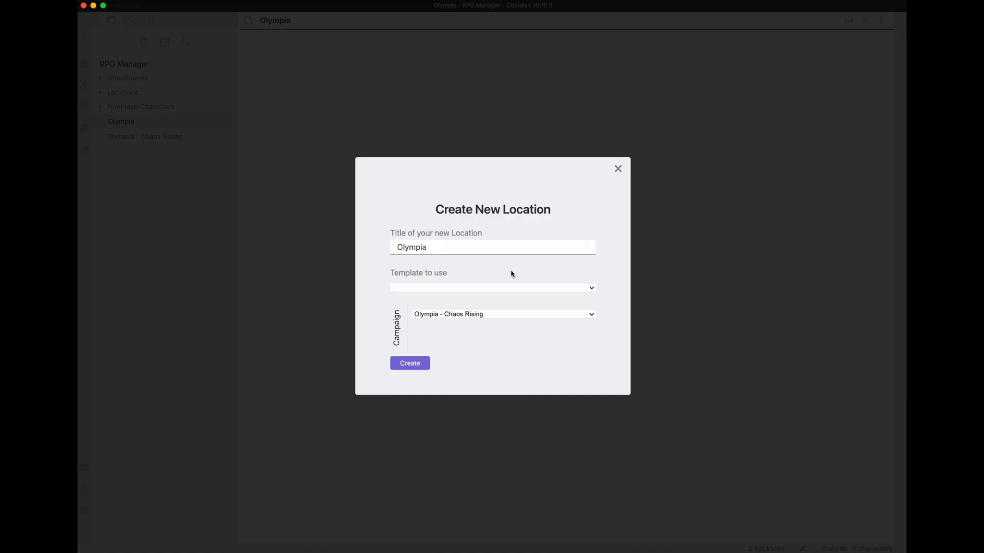
{"action": "left_click", "coordinate": [449, 290]}
{"action": "left_click", "coordinate": [430, 299]}
{"action": "left_click", "coordinate": [409, 364]}
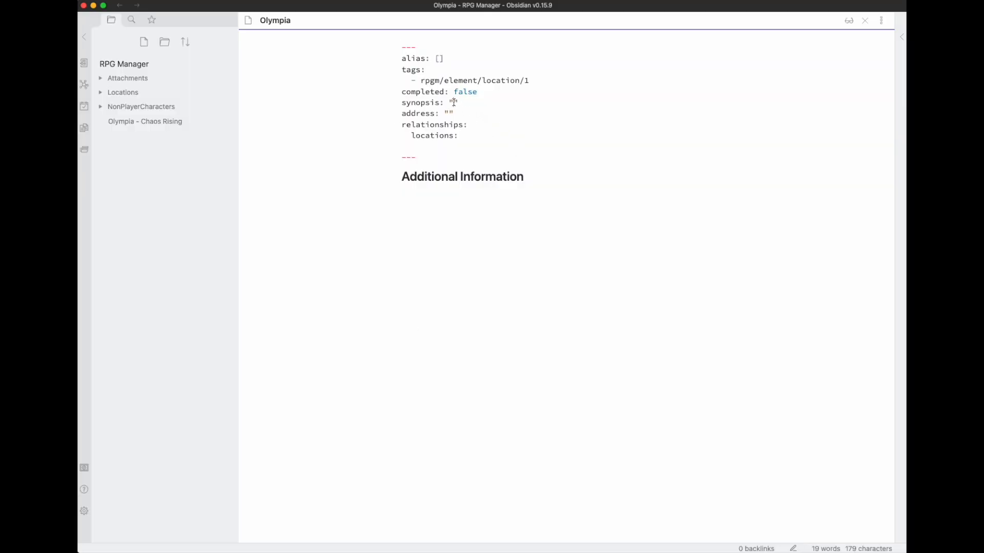
Set Olympia's synopsis to "The capital of Washington state" and delete the empty address field from its metadata.
{"action": "type", "text": "The capitla"}
{"action": "key", "text": "BackSpace"}
{"action": "key", "text": "BackSpace"}
{"action": "key", "text": "BackSpace"}
{"action": "type", "text": "ta l of Wash"}
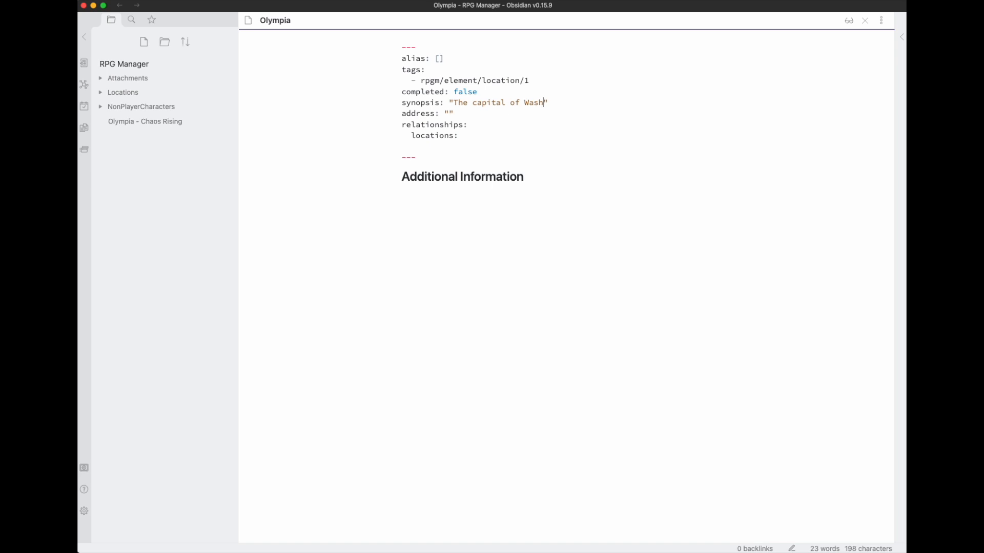
{"action": "type", "text": "ington state"}
{"action": "key", "text": "super+BackSpace"}
{"action": "key", "text": "BackSpace"}
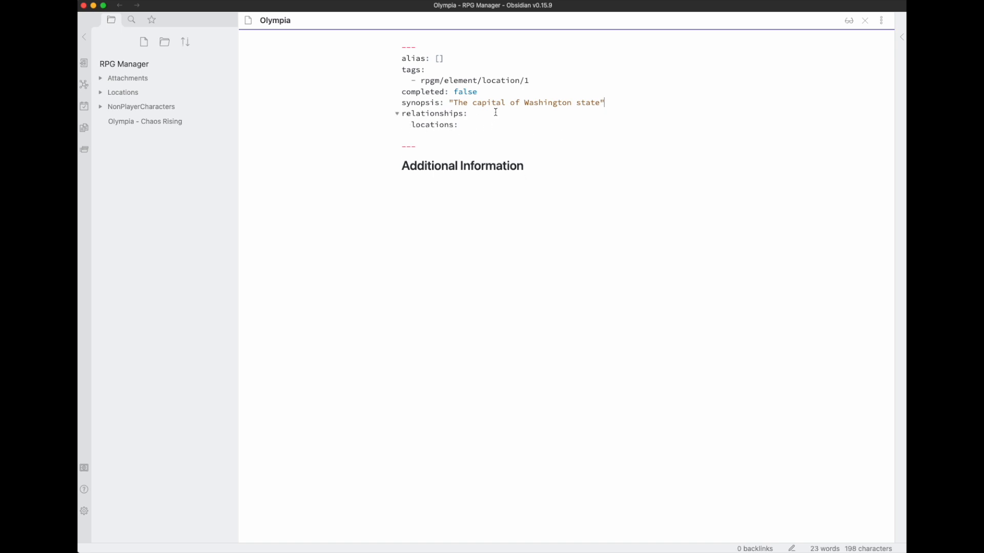
Open the Olympia - Chaos Rising note and look through the notes filed in the Locations and NonPlayerCharacters folders.
{"action": "left_click", "coordinate": [144, 126]}
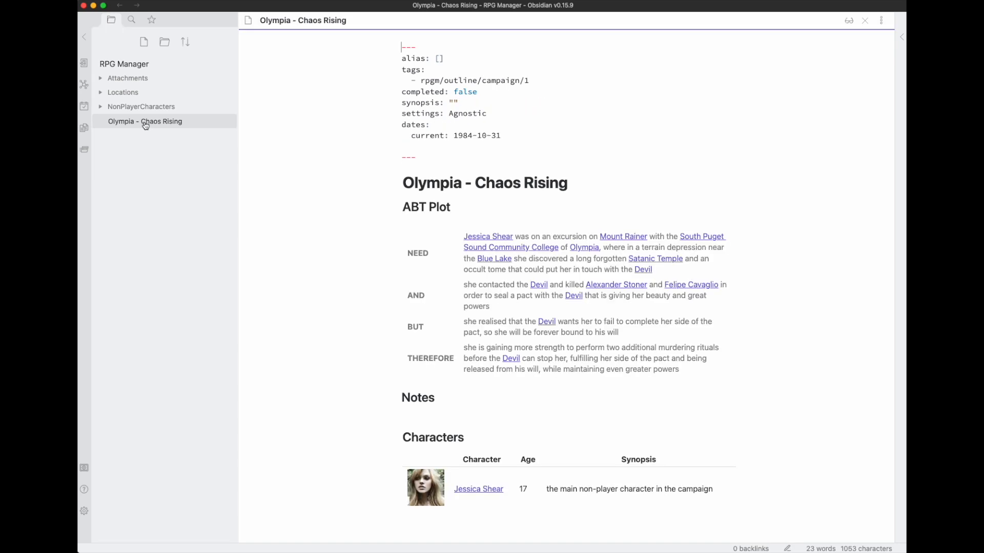
{"action": "left_click", "coordinate": [99, 92]}
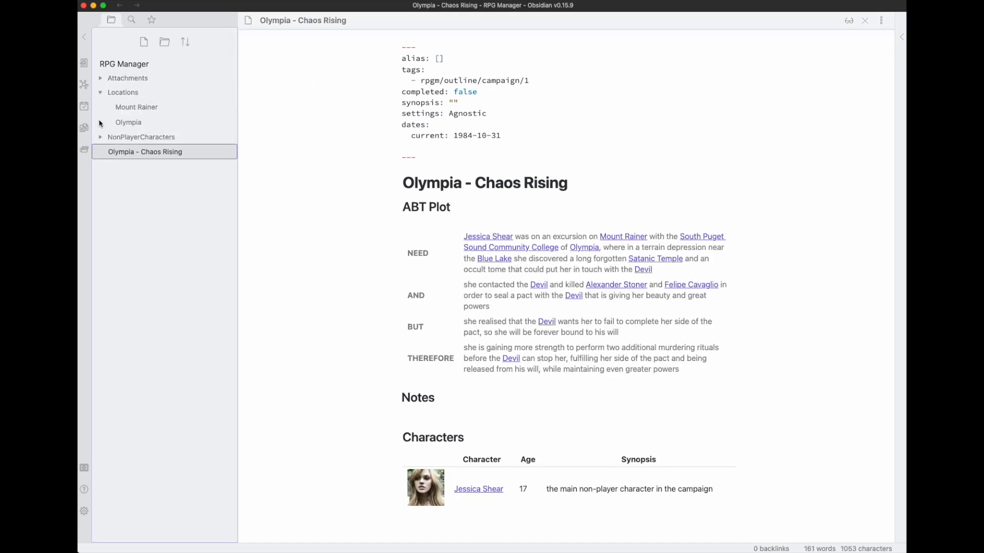
{"action": "left_click", "coordinate": [100, 137]}
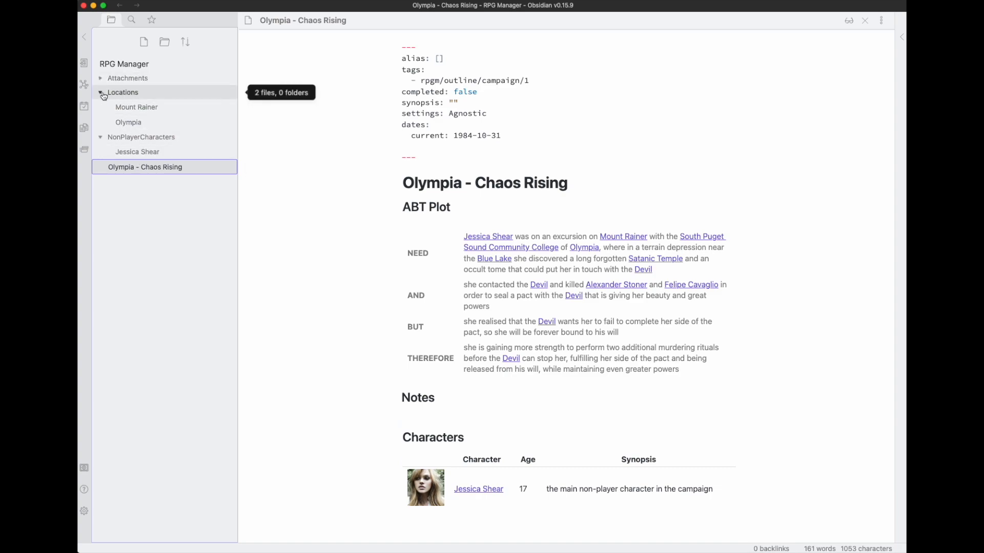
{"action": "left_click", "coordinate": [101, 92]}
{"action": "left_click", "coordinate": [101, 107]}
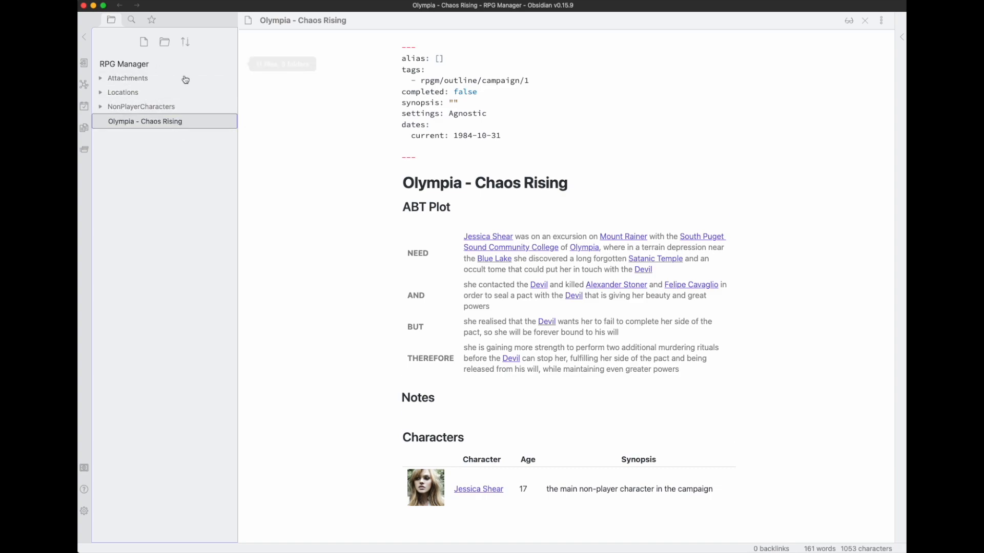
Create the South Puget Sound Community College note from its plot link and make it a Location of the campaign using a template.
{"action": "left_click", "coordinate": [697, 236]}
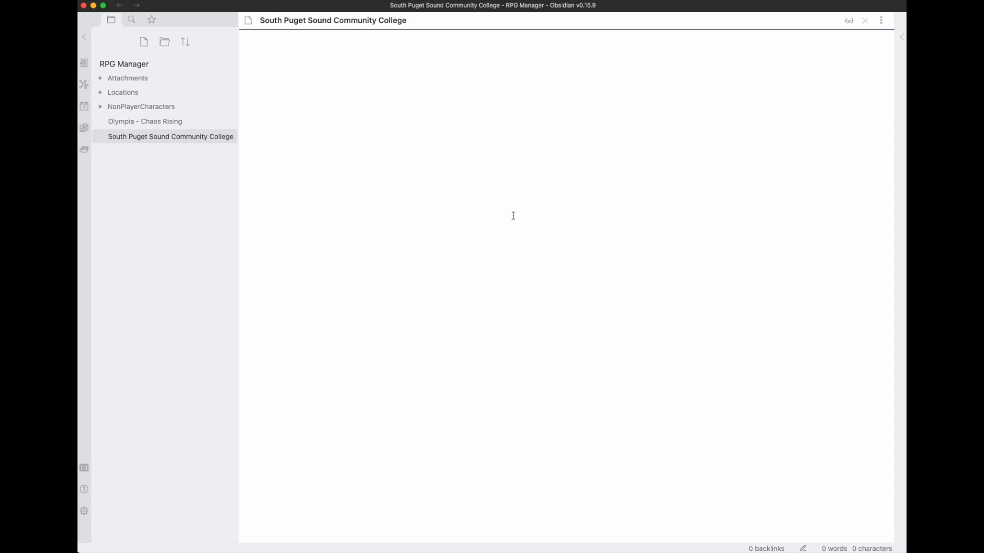
{"action": "key", "text": "super+p"}
{"action": "type", "text": "location"}
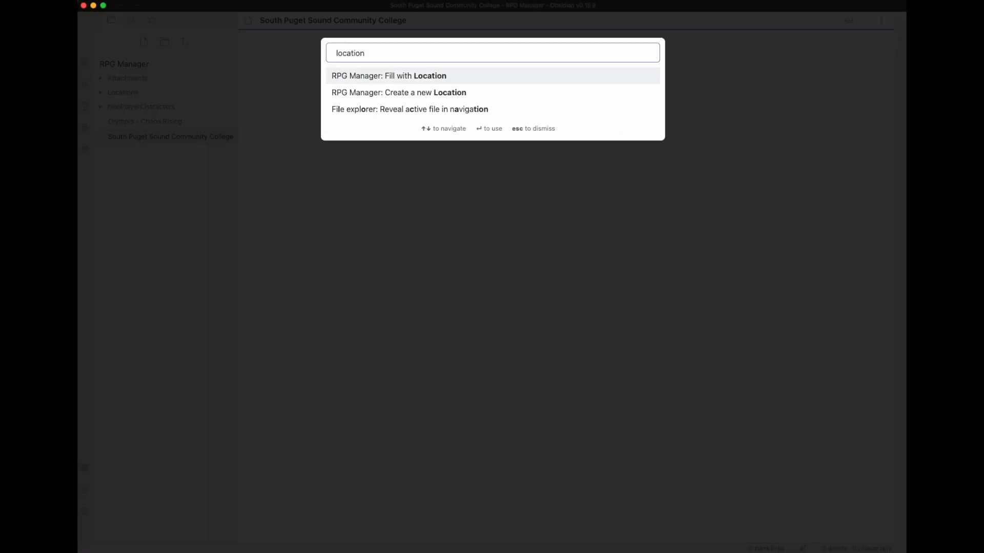
{"action": "key", "text": "Down"}
{"action": "key", "text": "Return"}
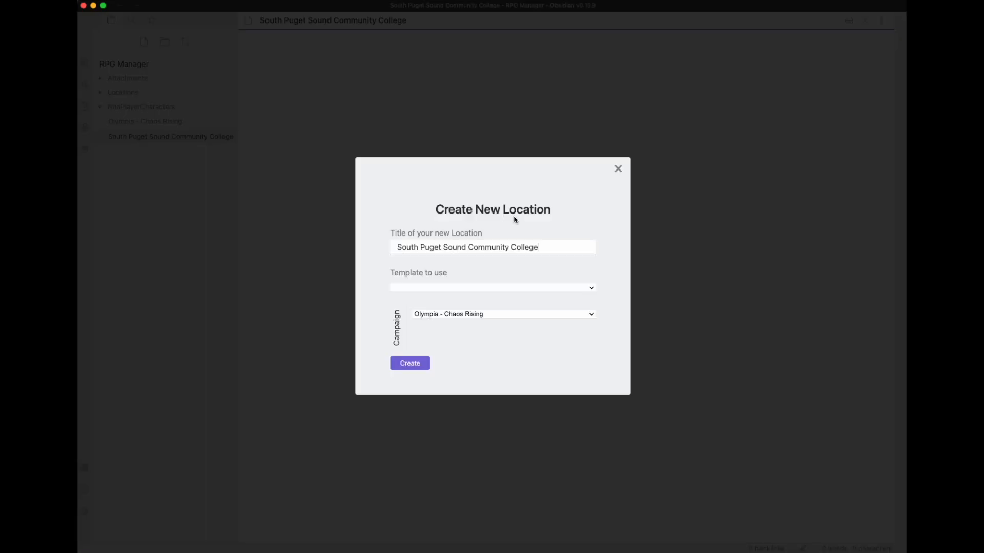
{"action": "left_click", "coordinate": [452, 287]}
{"action": "key", "text": "Return"}
{"action": "left_click", "coordinate": [409, 364]}
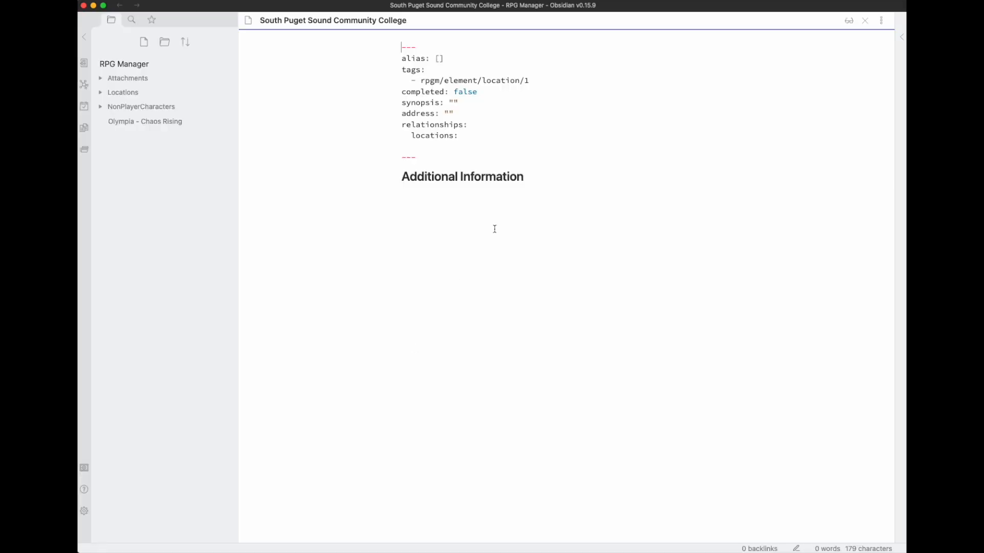
Set the synopsis to "The [[South Puget Sound Community College]] is one of the two colleges in [[Olympia]], and the college the player characters will go to".
{"action": "left_click", "coordinate": [452, 102]}
{"action": "type", "text": "The [[South Puget Sound Community College"}
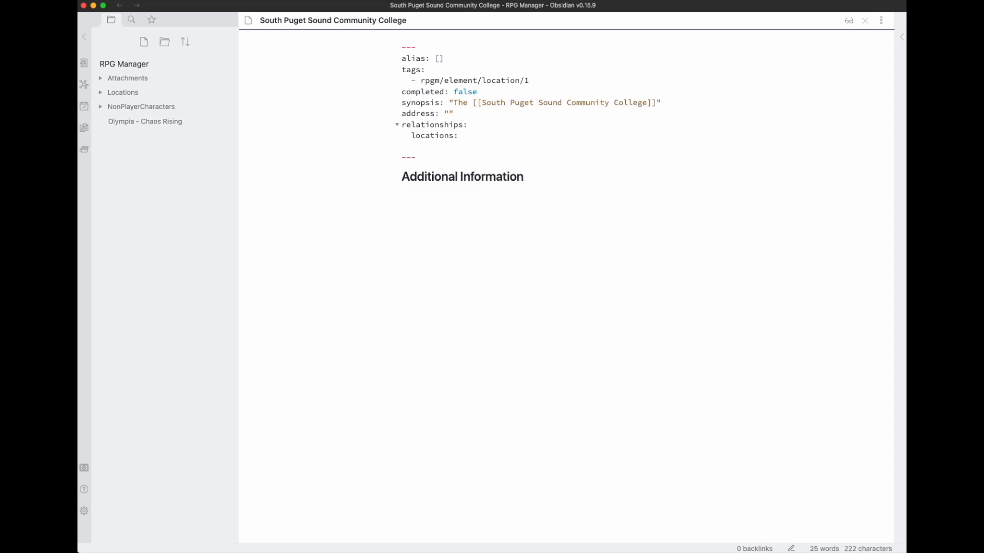
{"action": "type", "text": "is one of the "}
{"action": "type", "text": "two collefes"}
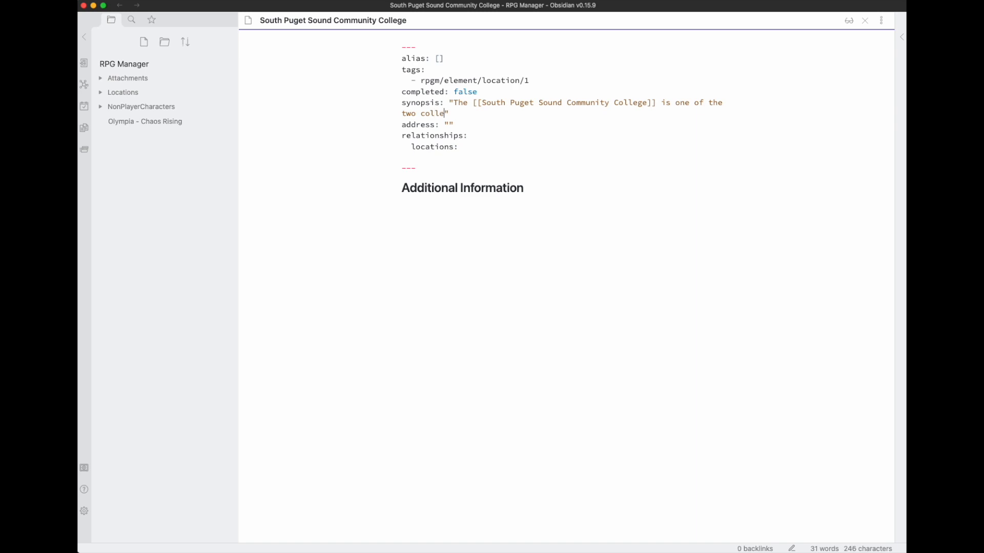
{"action": "key", "text": "BackSpace"}
{"action": "key", "text": "BackSpace"}
{"action": "key", "text": "BackSpace"}
{"action": "type", "text": "ges in [[Ol"}
{"action": "key", "text": "Return"}
{"action": "type", "text": ", and the colle"}
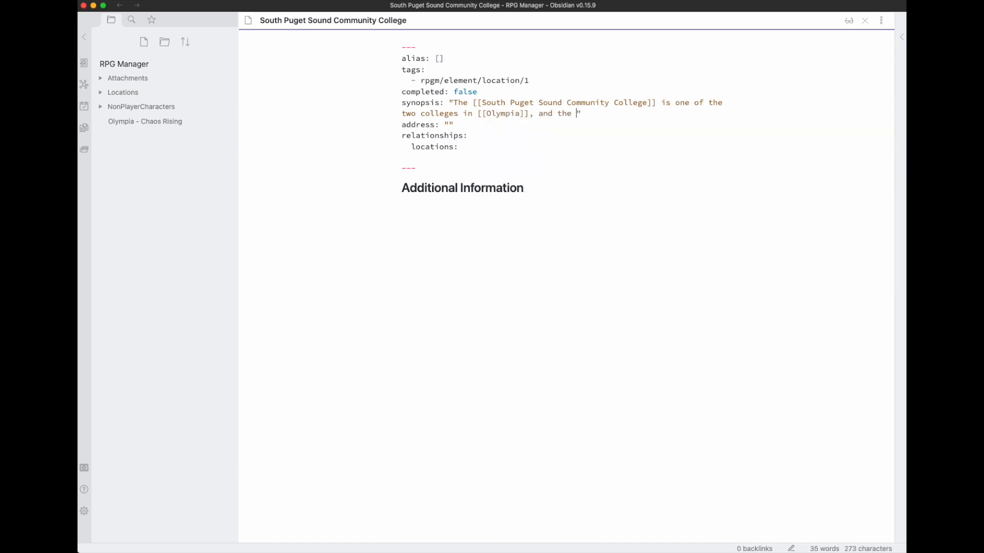
{"action": "type", "text": "ge the player characters will go to"}
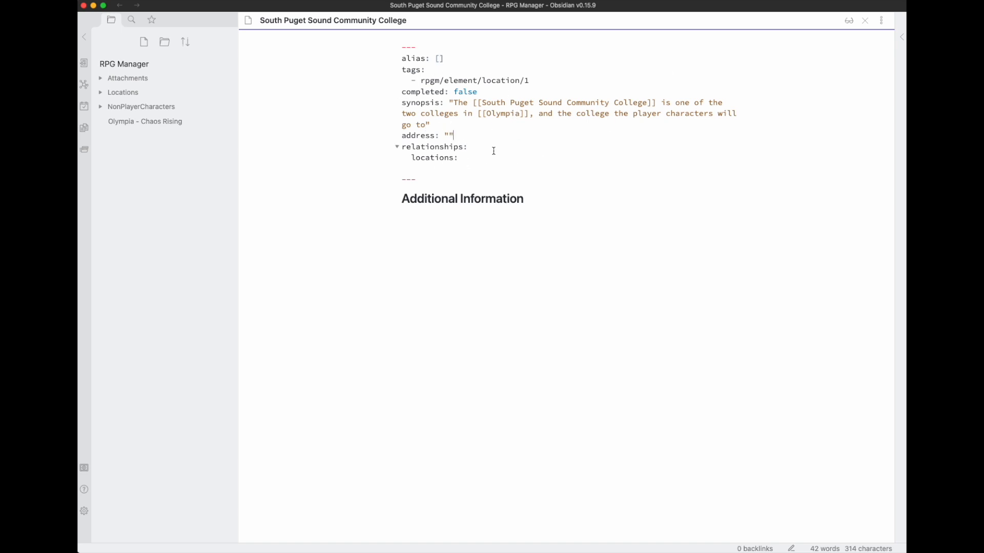
Create the Blue Lake note from the campaign's plot link and make it a Location using the RpgManager default Location template.
{"action": "left_click", "coordinate": [171, 126]}
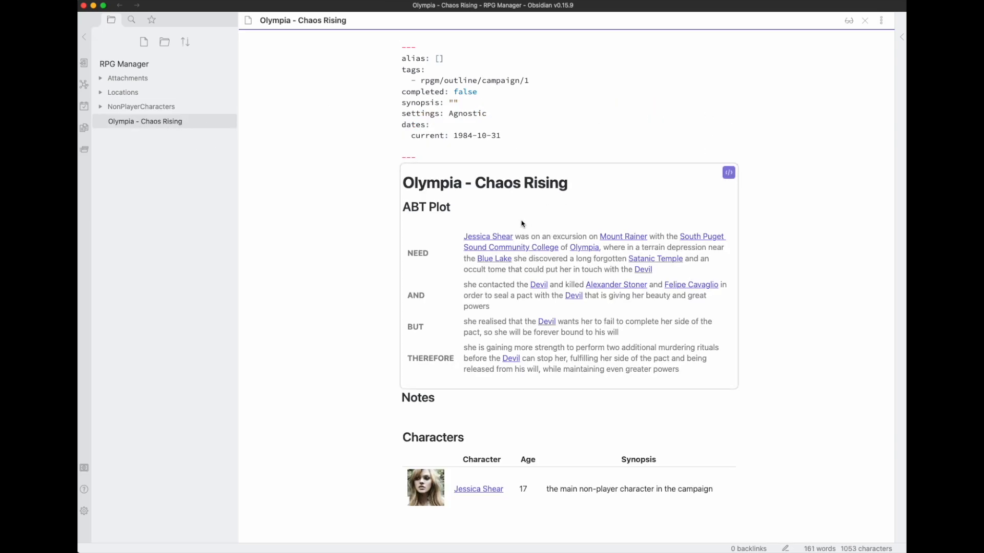
{"action": "left_click", "coordinate": [491, 264]}
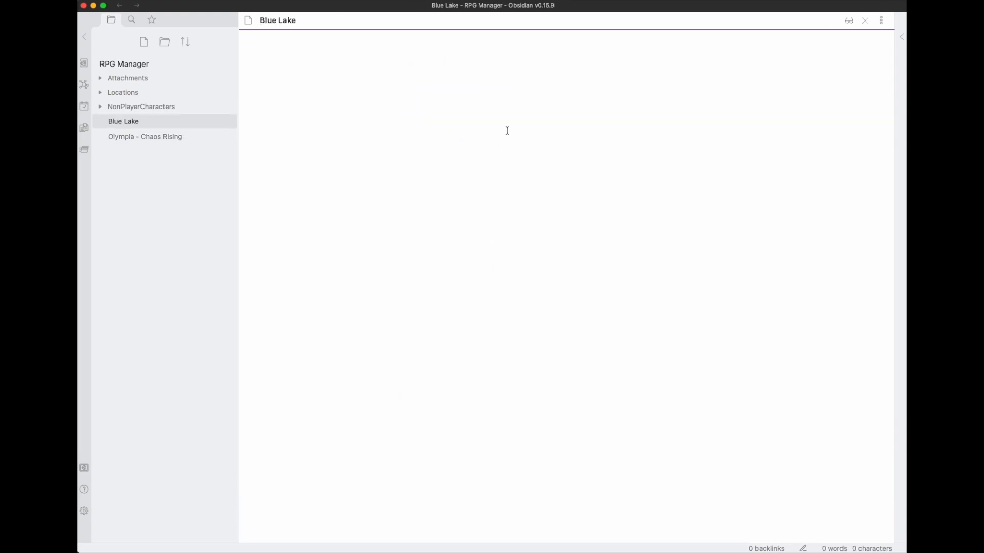
{"action": "key", "text": "super+p"}
{"action": "type", "text": "loca"}
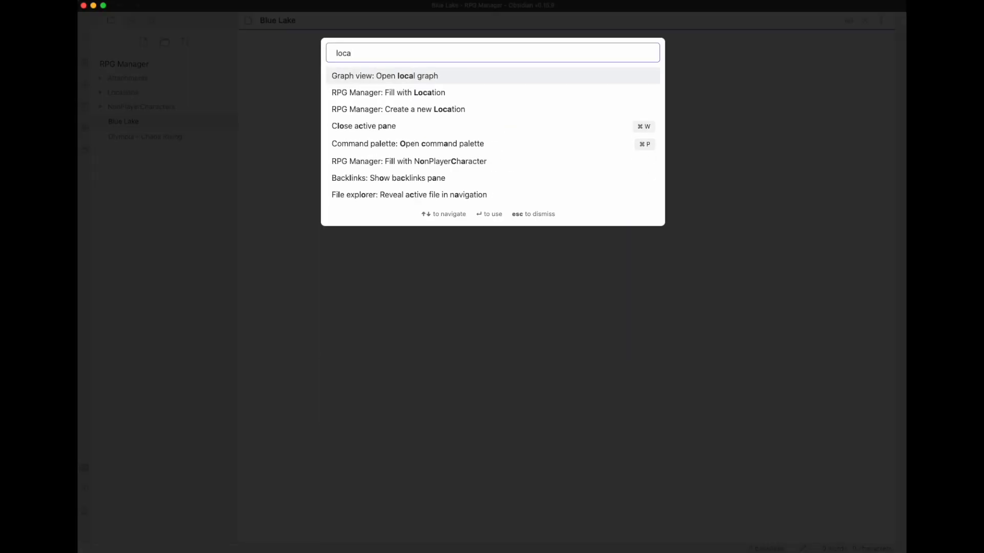
{"action": "key", "text": "Down"}
{"action": "key", "text": "Down"}
{"action": "key", "text": "Return"}
{"action": "left_click", "coordinate": [407, 289]}
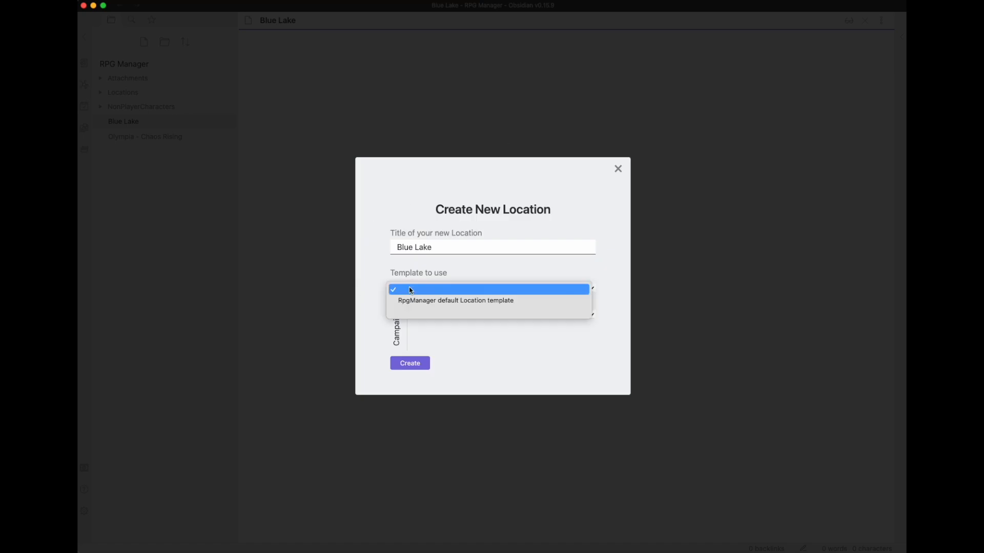
{"action": "left_click", "coordinate": [401, 299]}
{"action": "left_click", "coordinate": [410, 363]}
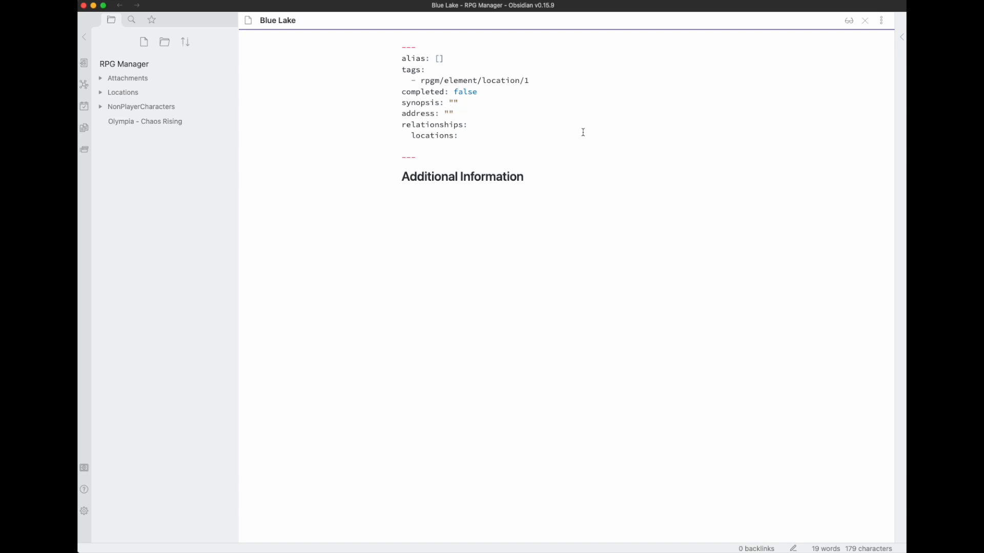
Set Blue Lake's synopsis to "The [[Blue Lake]] is a small lake on [[Mount Rainer]]. It is hard to reach (a 6 hours journey from the closest road).".
{"action": "type", "text": "The [[Bl"}
{"action": "key", "text": "Return"}
{"action": "type", "text": "is "}
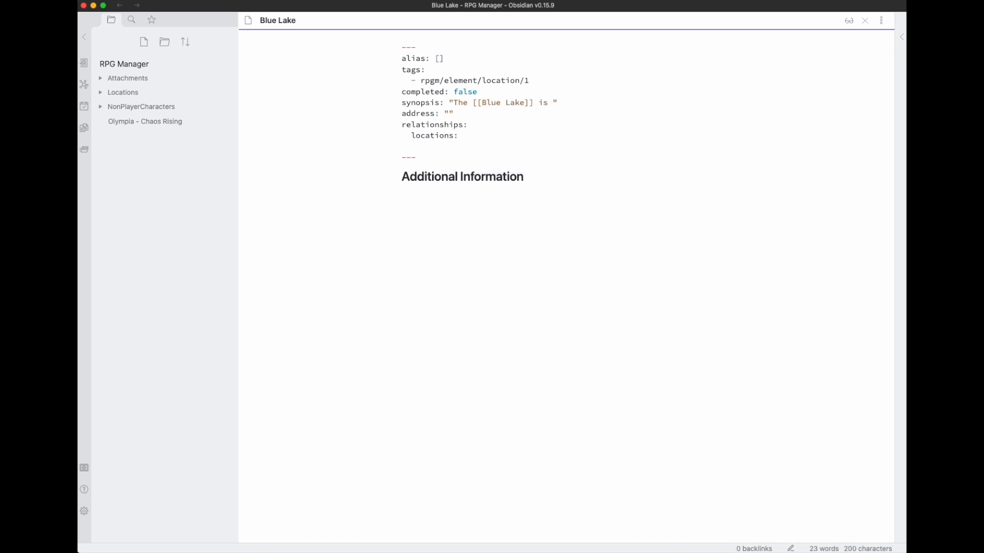
{"action": "type", "text": "a small lake on [[Mount"}
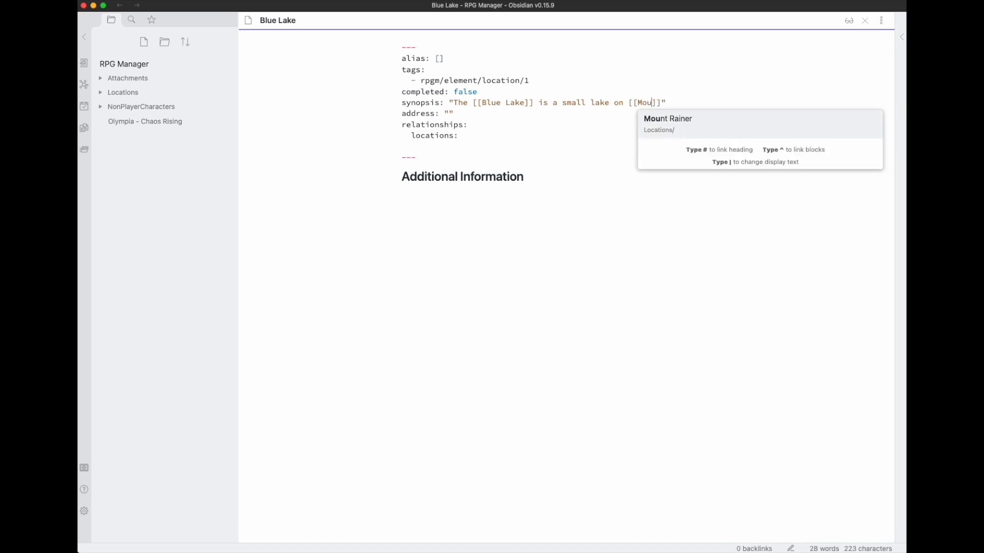
{"action": "key", "text": "Return"}
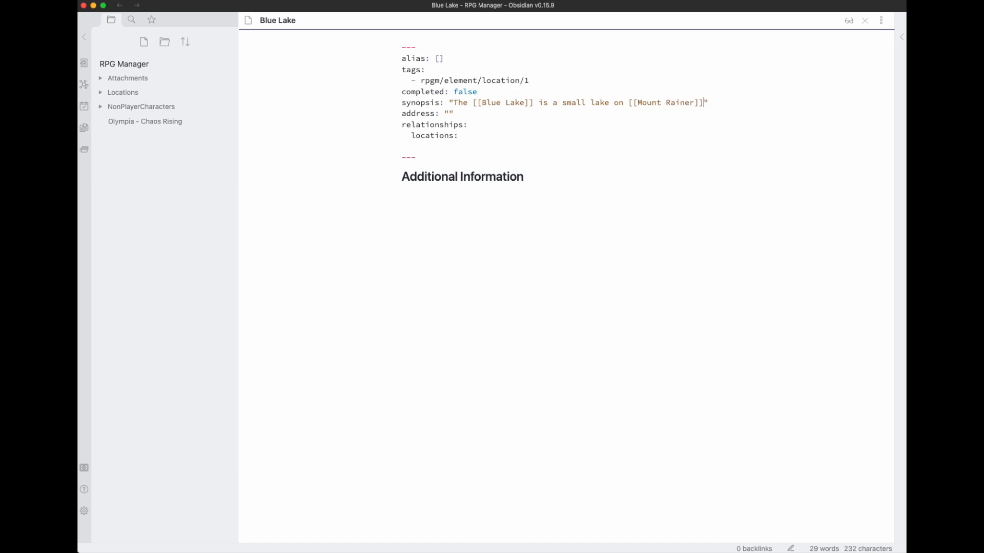
{"action": "type", "text": ". It is hard to "}
{"action": "type", "text": "reach"}
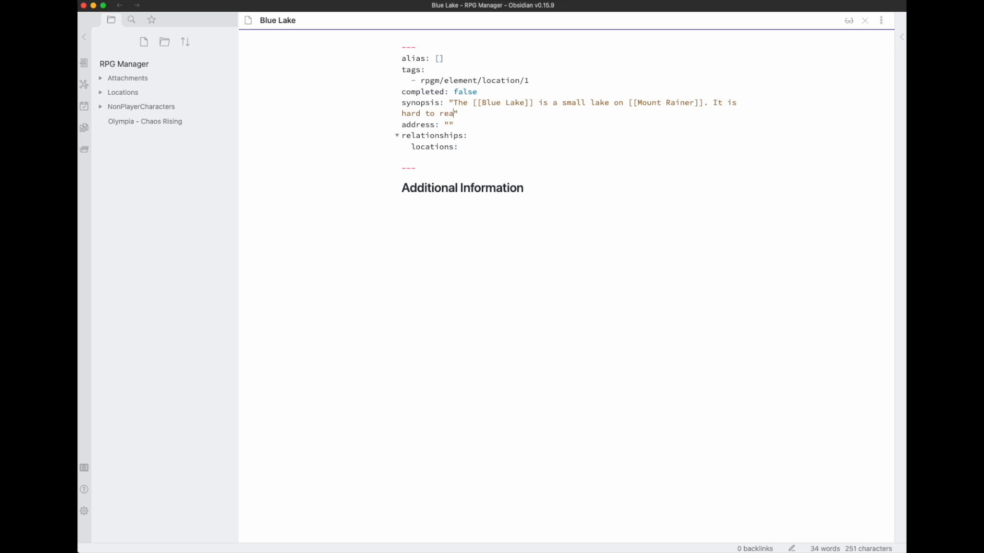
{"action": "type", "text": " (a 6 hou"}
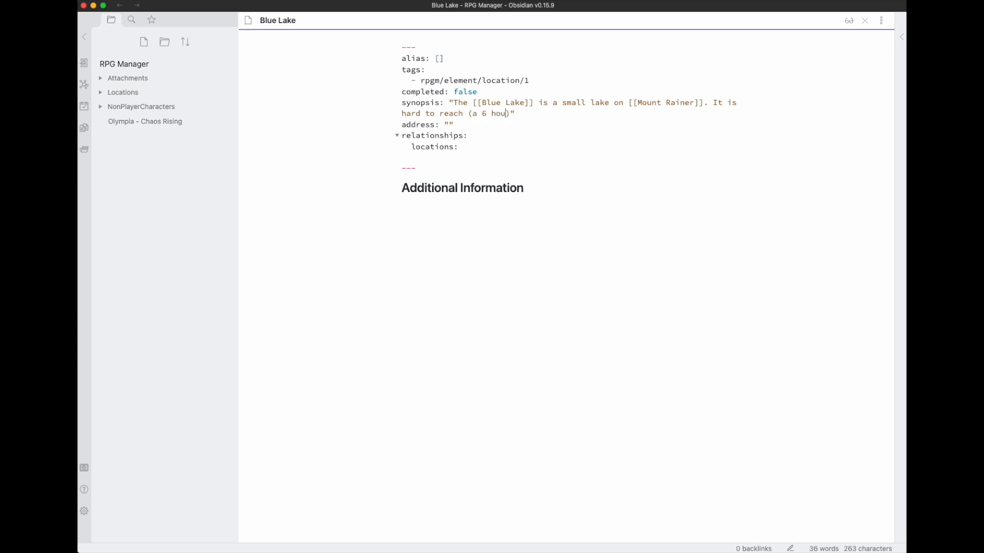
{"action": "type", "text": "rs journey from the closest "}
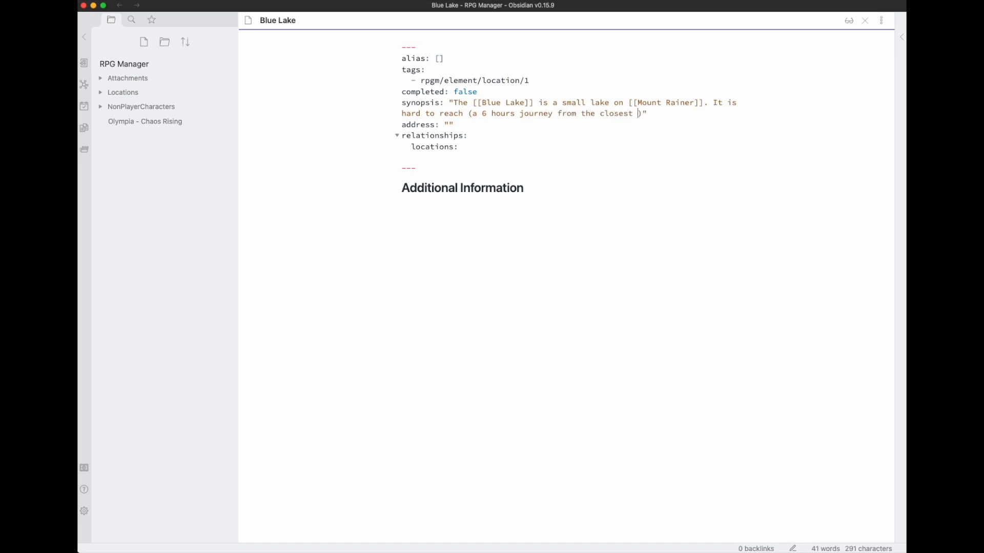
{"action": "type", "text": "road"}
Italicise the phrase "a 6 hours journey from the closest road" in Blue Lake's synopsis.
{"action": "key", "text": "shift+alt+Left"}
{"action": "key", "text": "shift+alt+Left"}
{"action": "key", "text": "shift+alt+Left"}
{"action": "key", "text": "shift+alt+Left"}
{"action": "key", "text": "shift+alt+Left"}
{"action": "key", "text": "shift+alt+Left"}
{"action": "key", "text": "shift+alt+Left"}
{"action": "key", "text": "shift+alt+Left"}
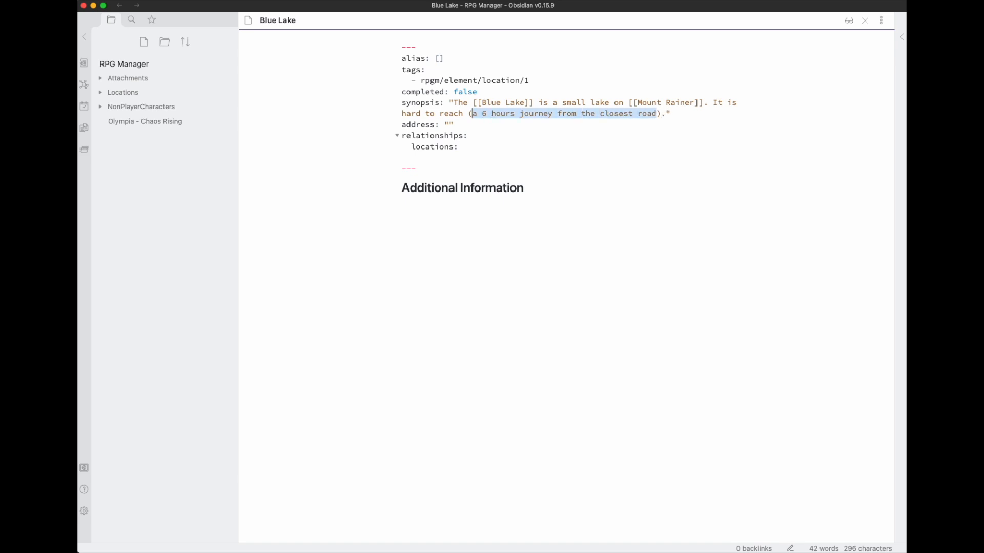
{"action": "key", "text": "super+i"}
{"action": "key", "text": "Down"}
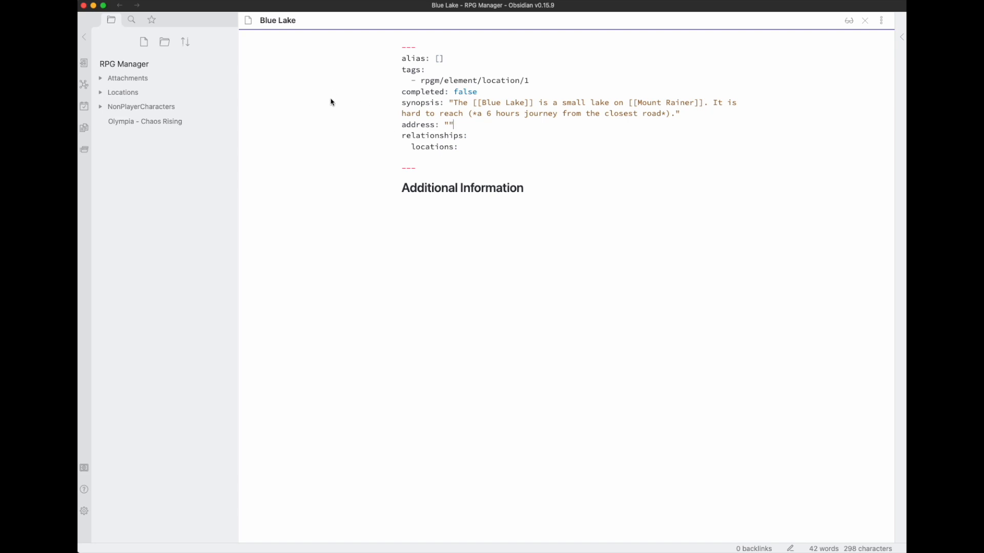
Add "Blue Lake:" to the locations relationships of the Mount Rainer note and open Blue Lake from its contained locations.
{"action": "key", "text": "alt+super+Left"}
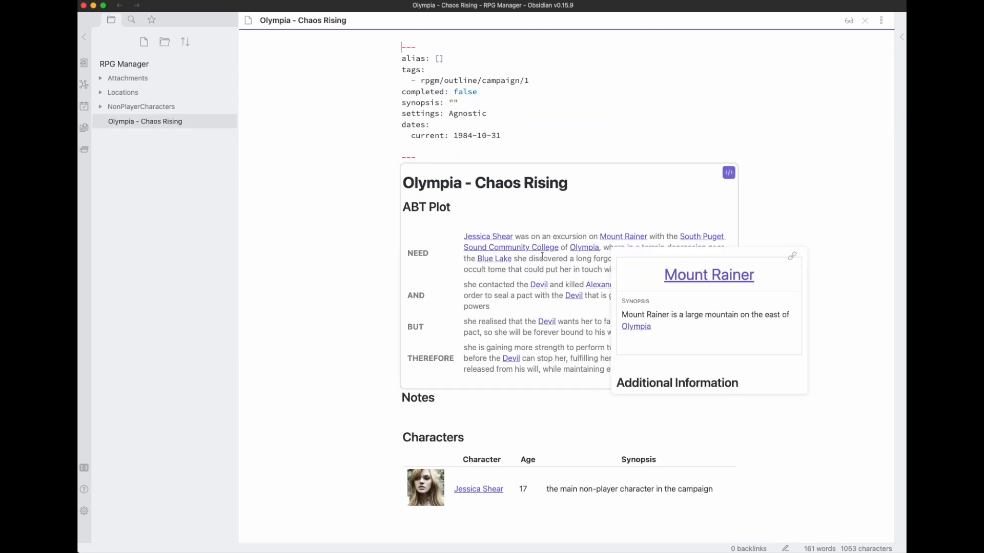
{"action": "left_click", "coordinate": [623, 236]}
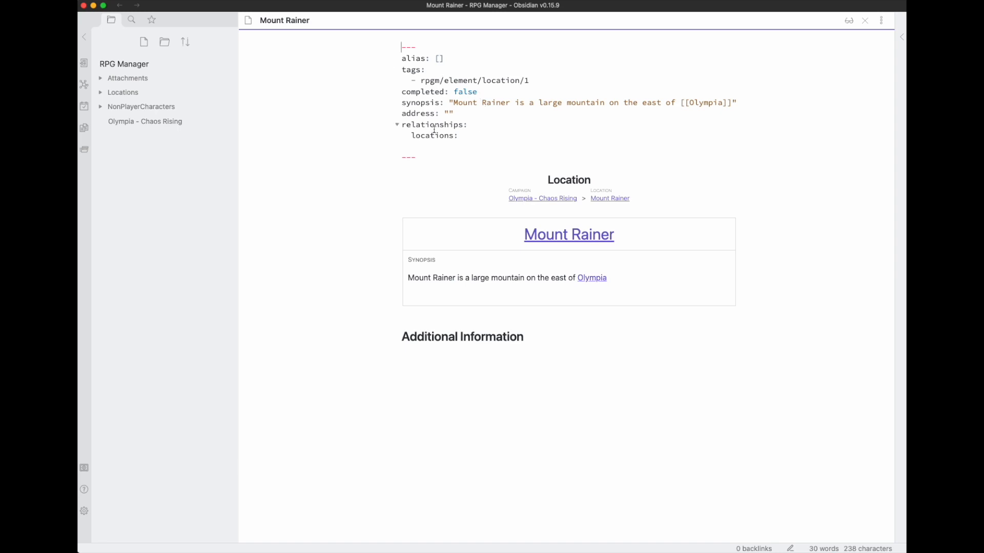
{"action": "left_click", "coordinate": [470, 135]}
{"action": "key", "text": "Return"}
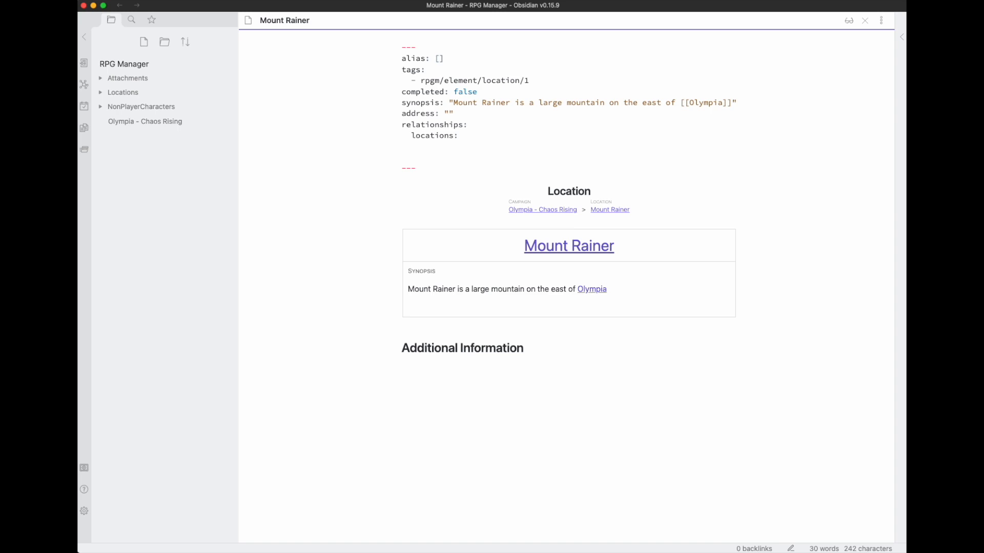
{"action": "type", "text": "[["}
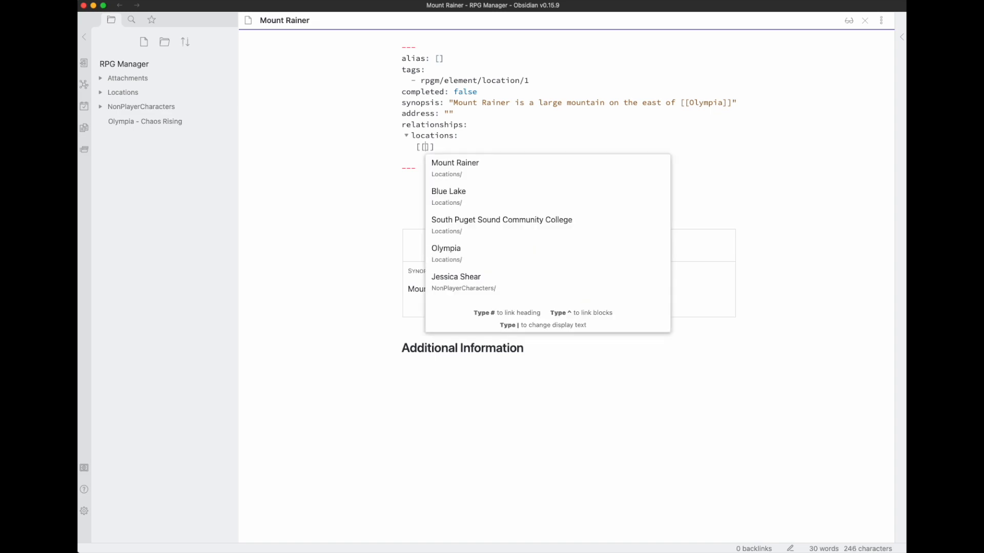
{"action": "type", "text": "Blue Lake"}
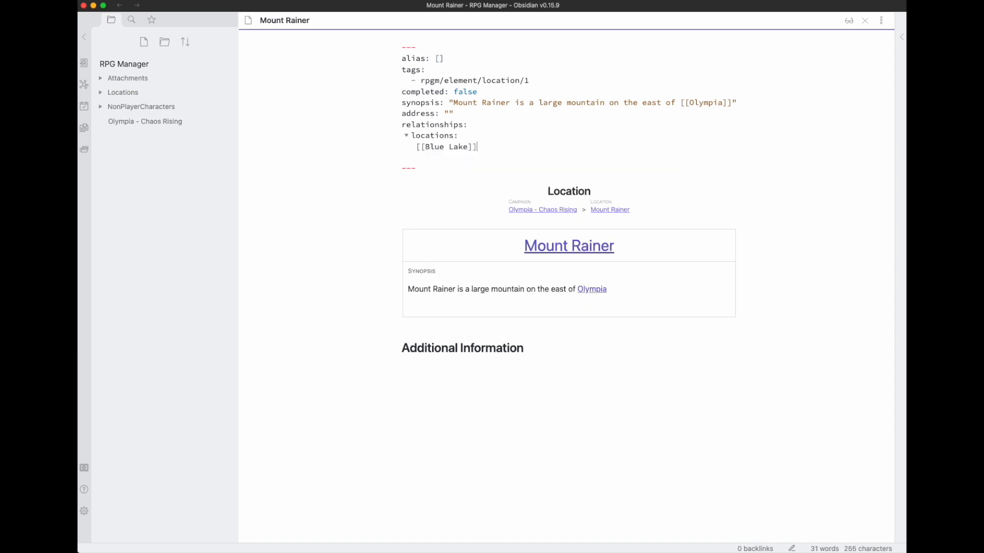
{"action": "key", "text": "Home"}
{"action": "key", "text": "Delete"}
{"action": "key", "text": "Delete"}
{"action": "key", "text": "End"}
{"action": "type", "text": ":"}
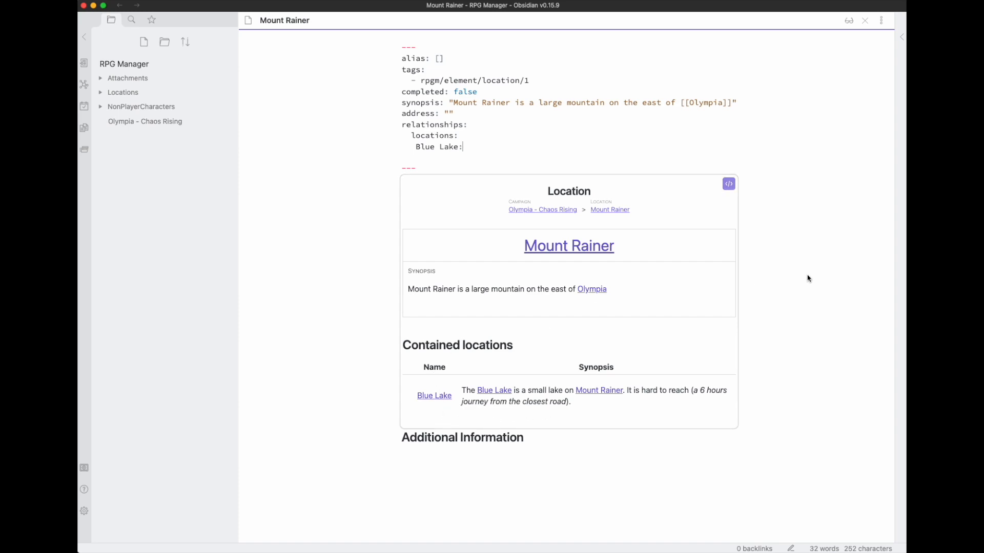
{"action": "left_click", "coordinate": [434, 397]}
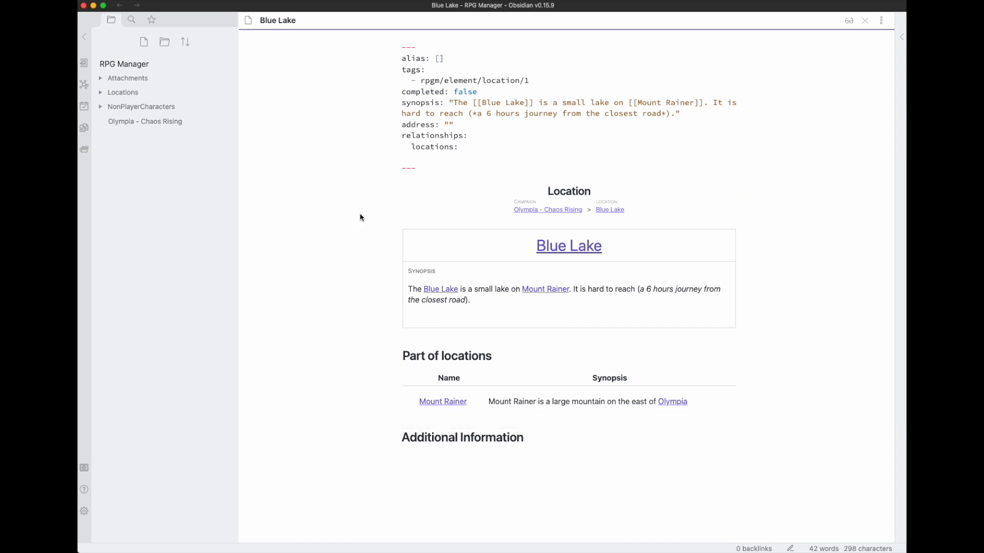
Create the Devil note from the campaign's plot link and make it a NonPlayerCharacter of Olympia - Chaos Rising using a template.
{"action": "left_click", "coordinate": [187, 130]}
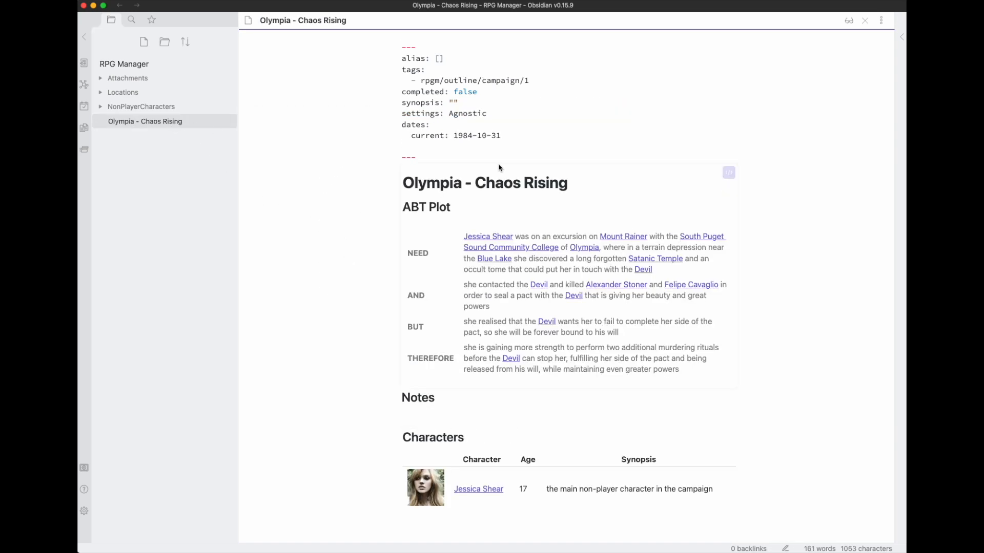
{"action": "left_click", "coordinate": [642, 272]}
{"action": "key", "text": "super+p"}
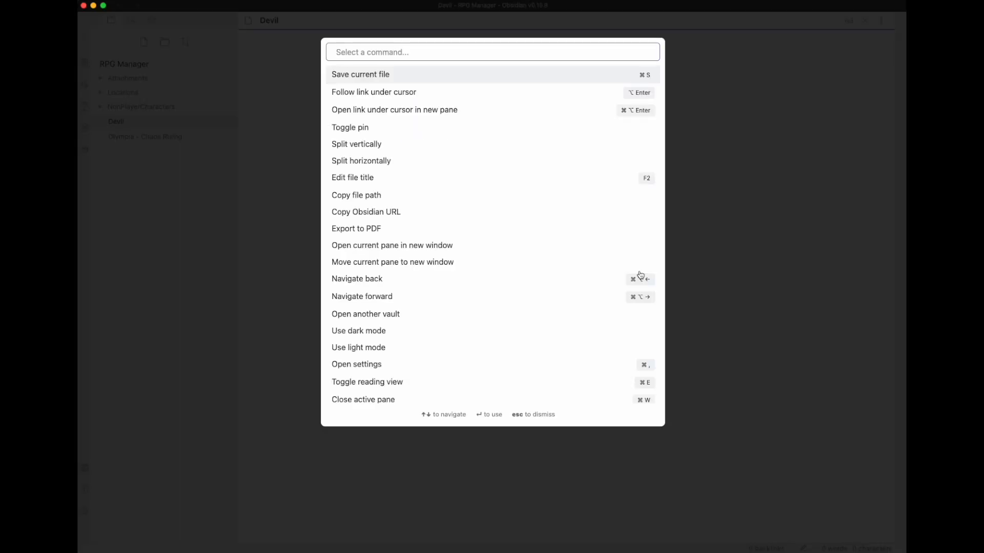
{"action": "type", "text": "non"}
{"action": "key", "text": "Return"}
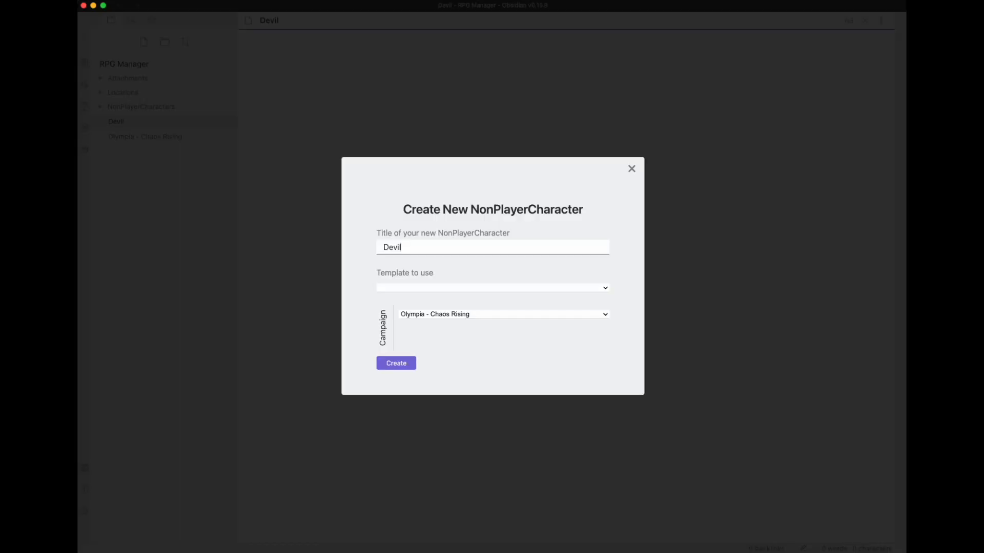
{"action": "left_click", "coordinate": [468, 285]}
{"action": "left_click", "coordinate": [441, 302]}
{"action": "left_click", "coordinate": [394, 365]}
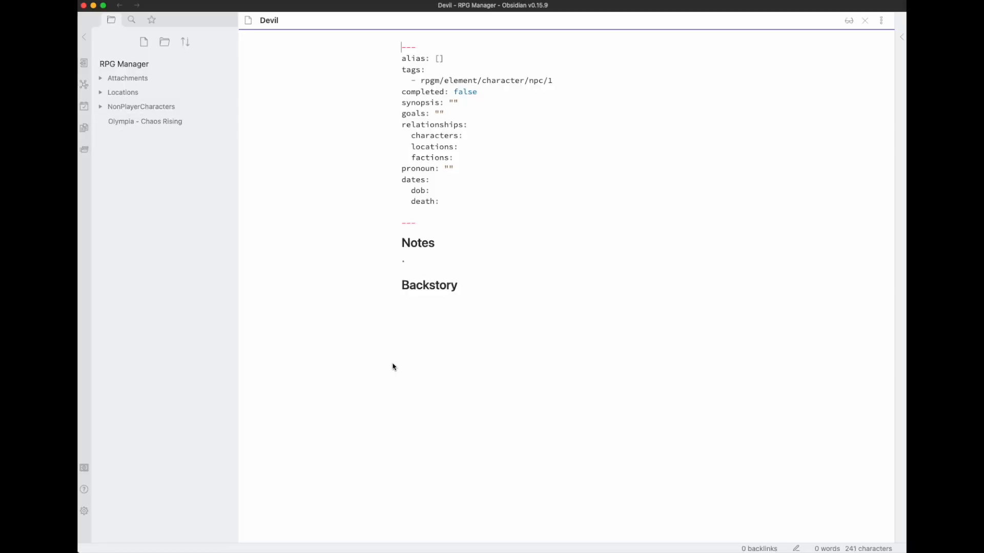
Look for the Devil image in the Attachments folder and view the Devil note's rendered RpgManager npc block.
{"action": "left_click", "coordinate": [105, 78]}
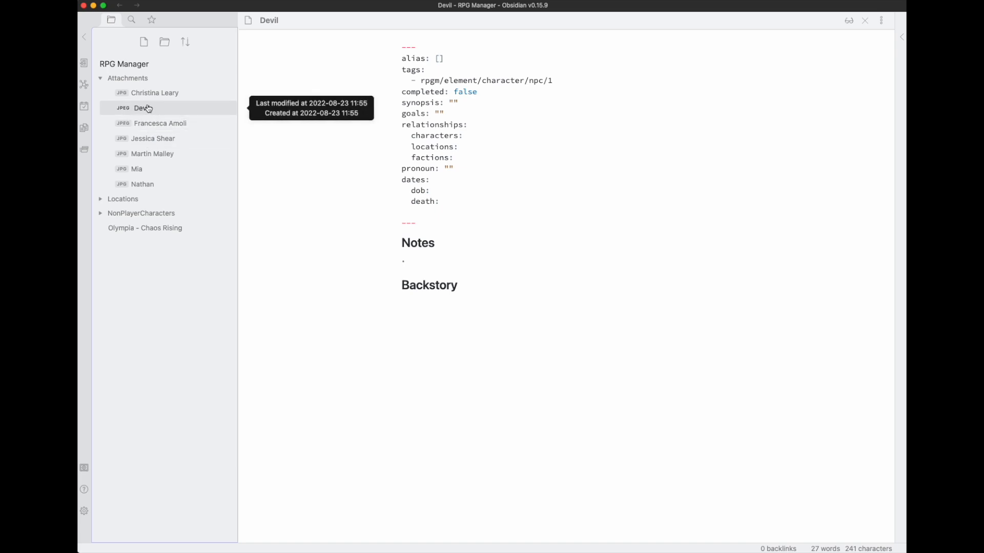
{"action": "left_click", "coordinate": [101, 81]}
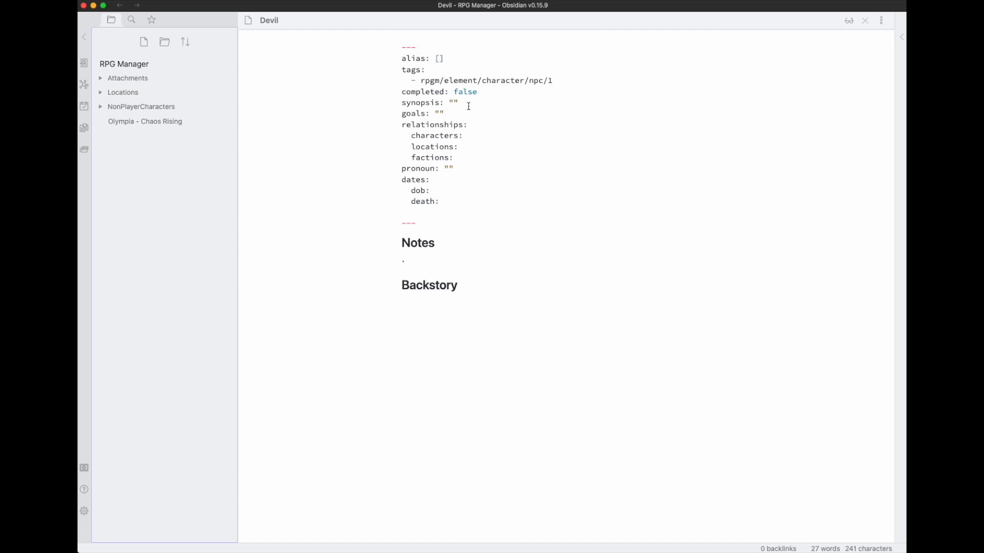
{"action": "left_click", "coordinate": [431, 220]}
{"action": "key", "text": "Down"}
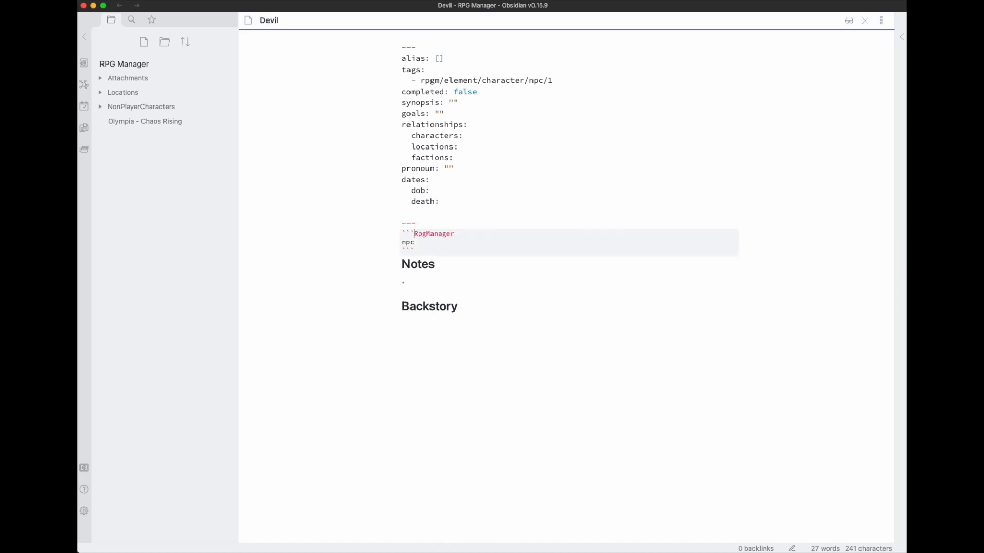
{"action": "key", "text": "Up"}
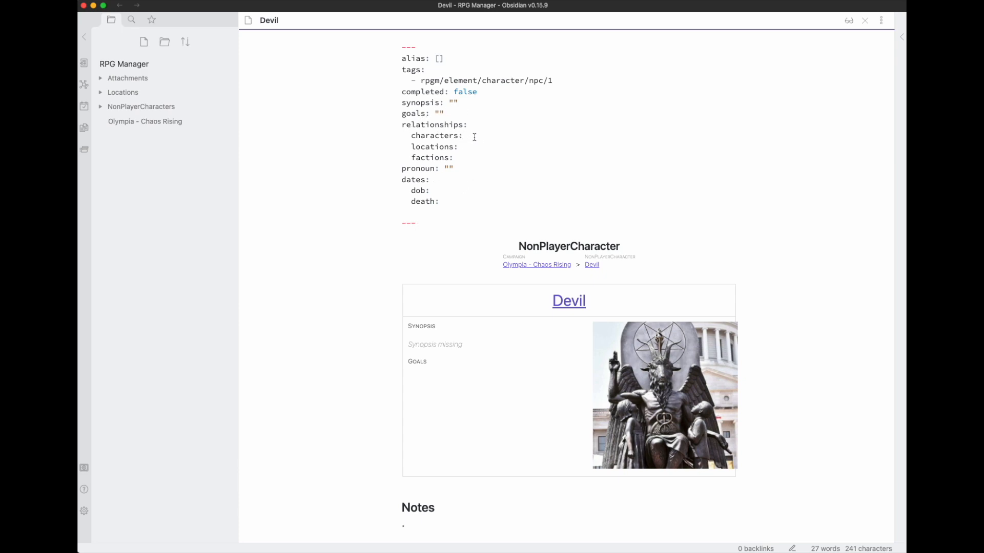
Add the plot's leading girl to the Devil note's characters relationships as a full-name key with an empty quoted description.
{"action": "key", "text": "Return"}
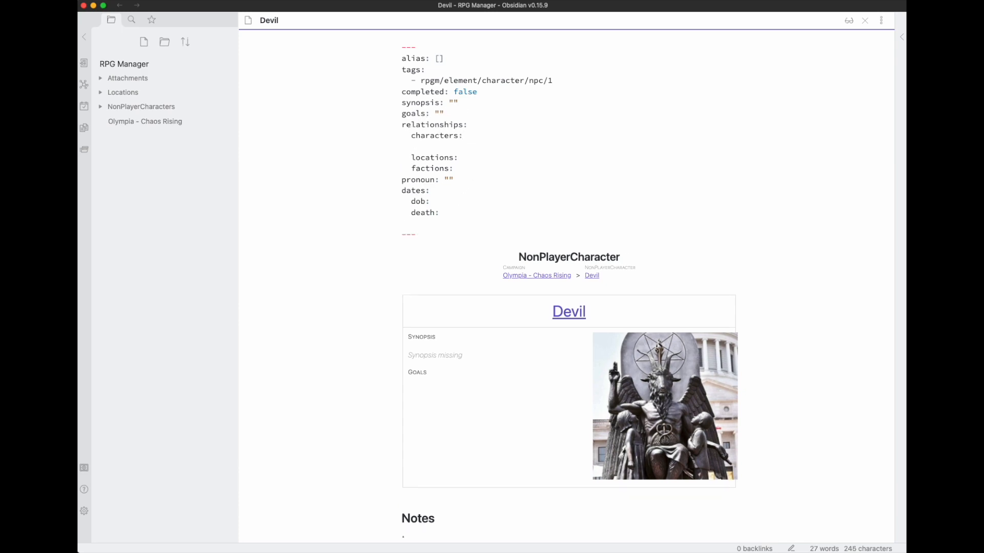
{"action": "type", "text": "[["}
{"action": "type", "text": "Jessica Shear"}
{"action": "key", "text": "Return"}
{"action": "key", "text": "BackSpace"}
{"action": "key", "text": "BackSpace"}
{"action": "type", "text": ":"}
{"action": "key", "text": "alt+Left"}
{"action": "key", "text": "alt+Left"}
{"action": "key", "text": "alt+Left"}
{"action": "key", "text": "BackSpace"}
{"action": "key", "text": "BackSpace"}
{"action": "type", "text": "\""}
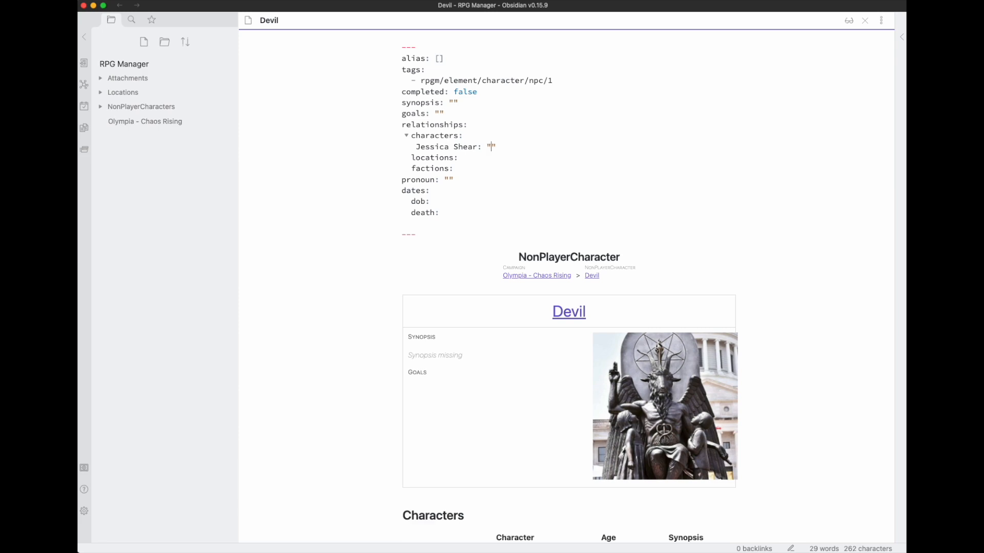
Begin her relationship description with a wiki link to her note, displayed as her first name only, followed by "is".
{"action": "type", "text": "[["}
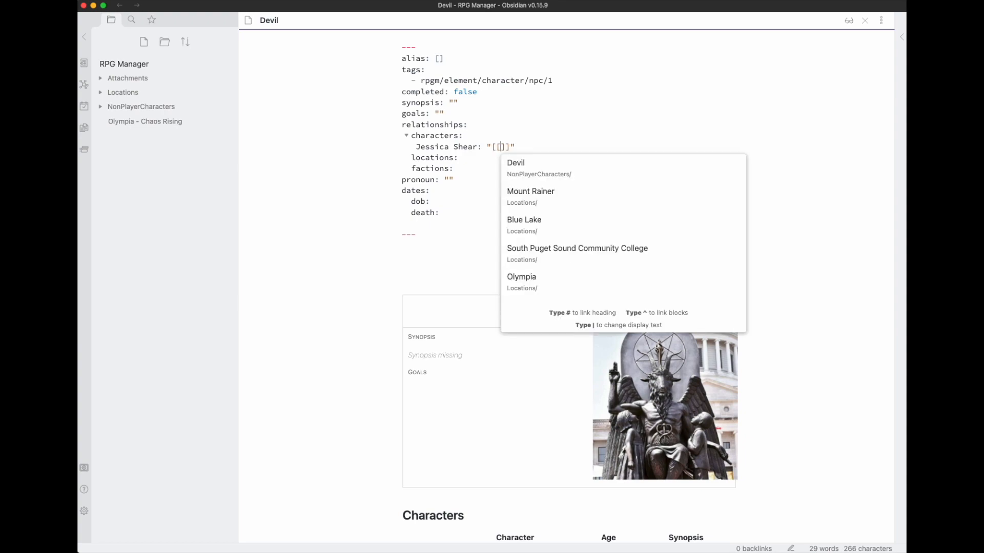
{"action": "type", "text": "Jessica Shear"}
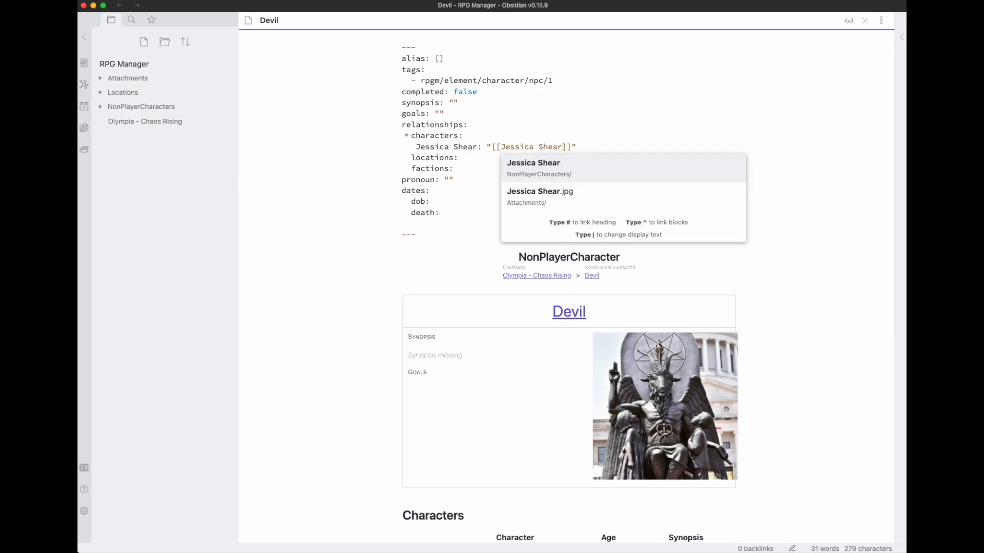
{"action": "type", "text": "|Jessic"}
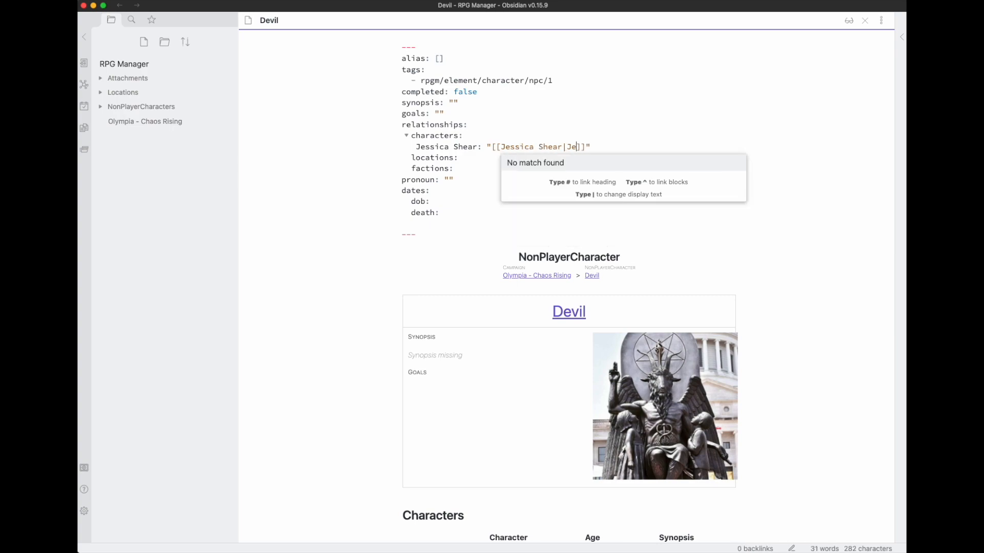
{"action": "type", "text": "a"}
{"action": "key", "text": "Right"}
{"action": "key", "text": "Right"}
{"action": "type", "text": "is "}
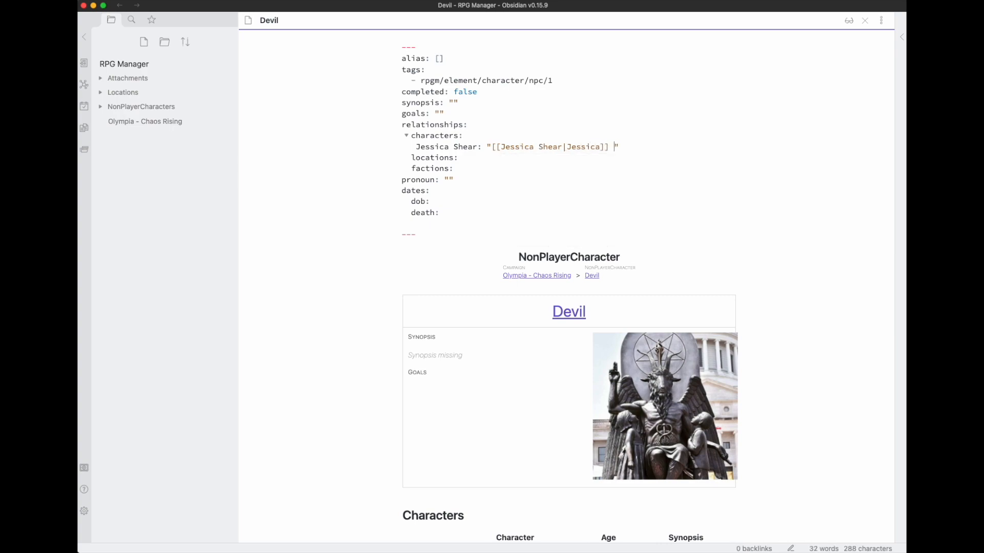
Complete the description with "a very smart girl who really wants more from life: a pefect vessel to create chaos in the world".
{"action": "type", "text": "a very smart "}
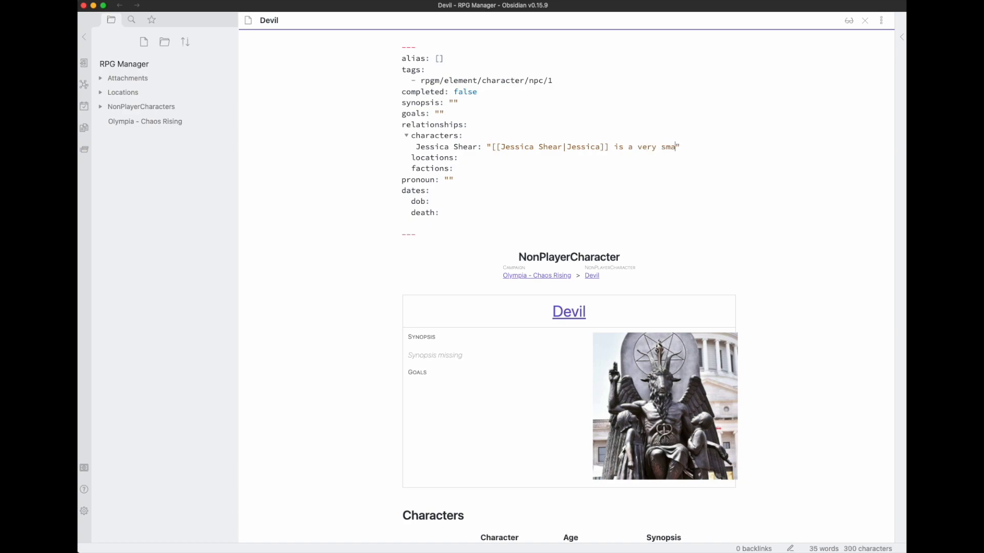
{"action": "type", "text": "girl who rea"}
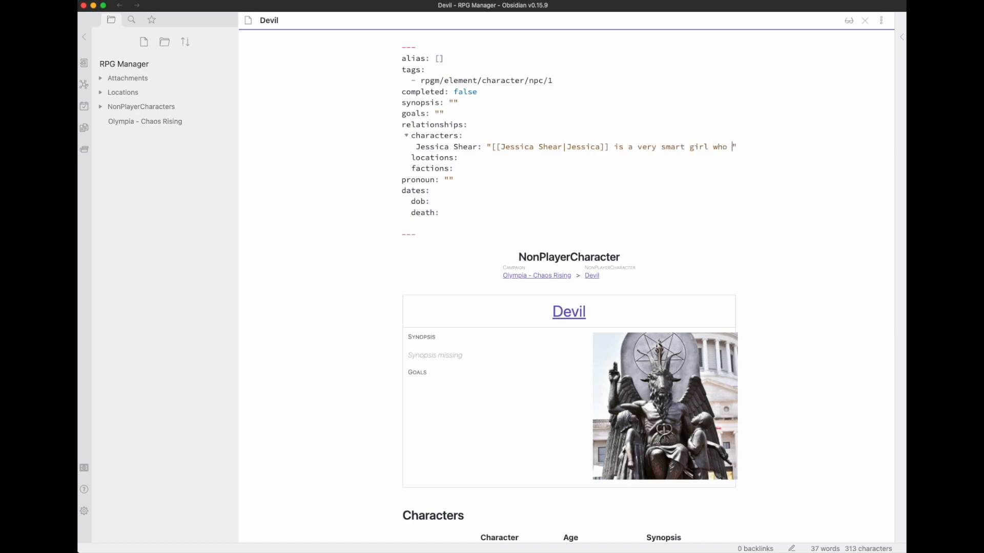
{"action": "type", "text": "lly wants more"}
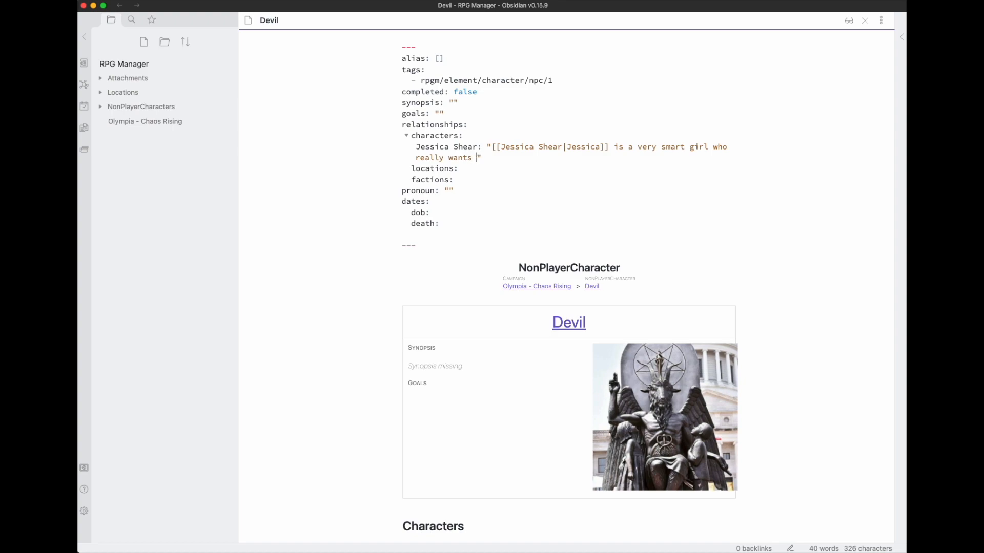
{"action": "type", "text": " from life: a pefect vessel"}
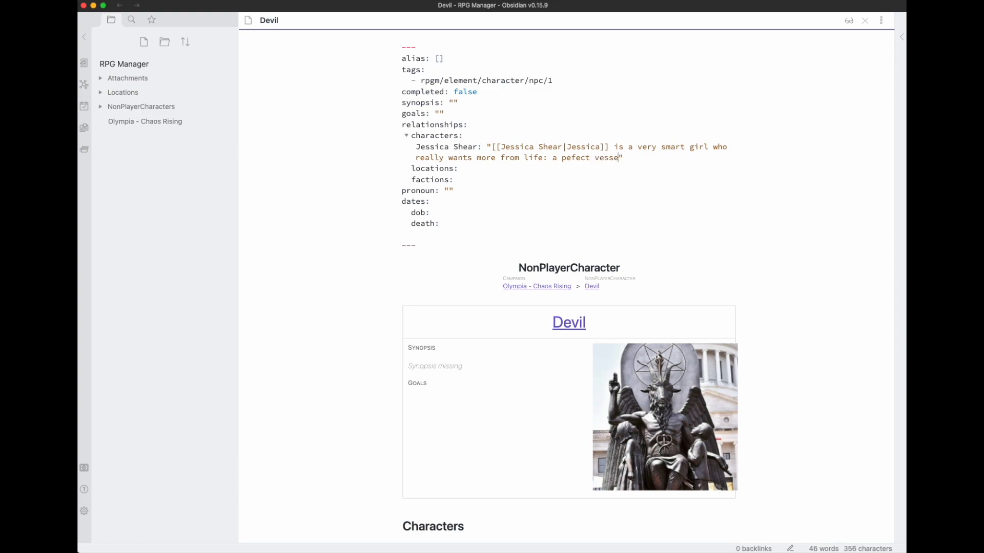
{"action": "type", "text": " to "}
{"action": "type", "text": "create cha"}
{"action": "type", "text": "os in the "}
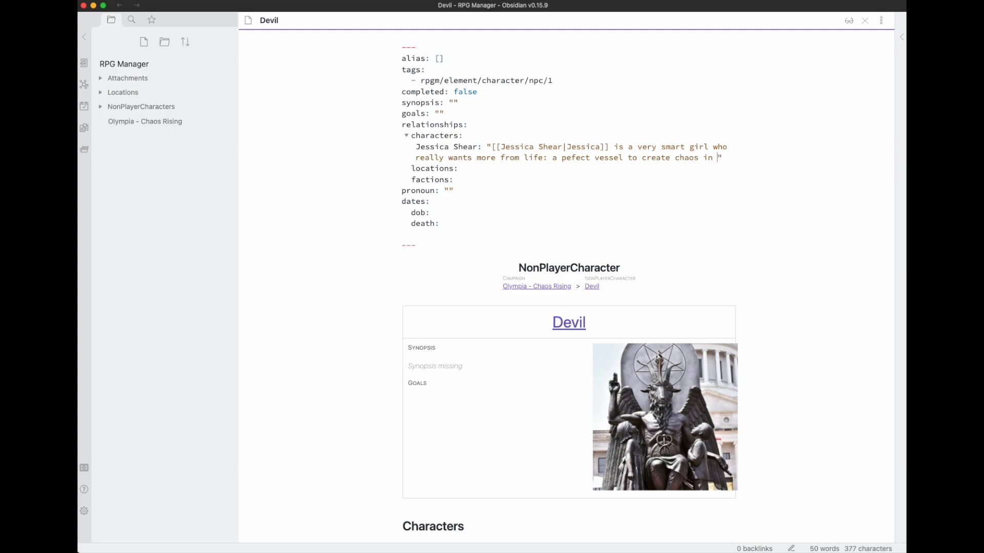
{"action": "type", "text": "world"}
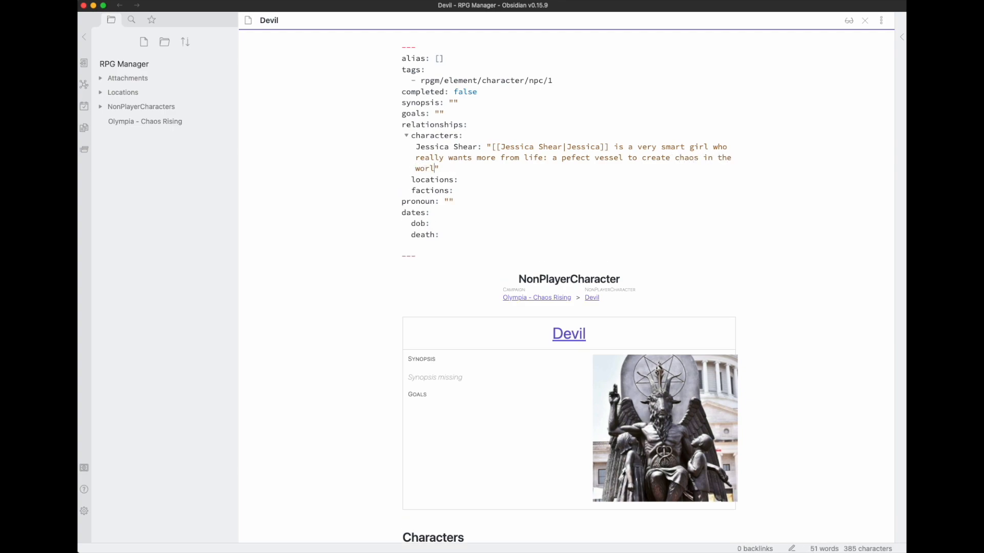
{"action": "scroll", "coordinate": [483, 179], "scroll_direction": "down", "scroll_amount": 4}
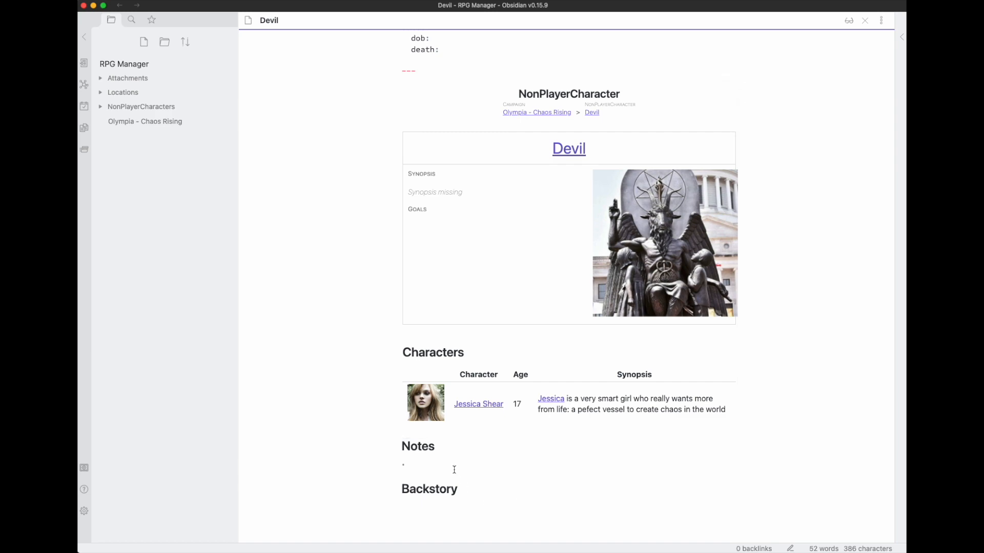
{"action": "scroll", "coordinate": [455, 470], "scroll_direction": "down", "scroll_amount": 3}
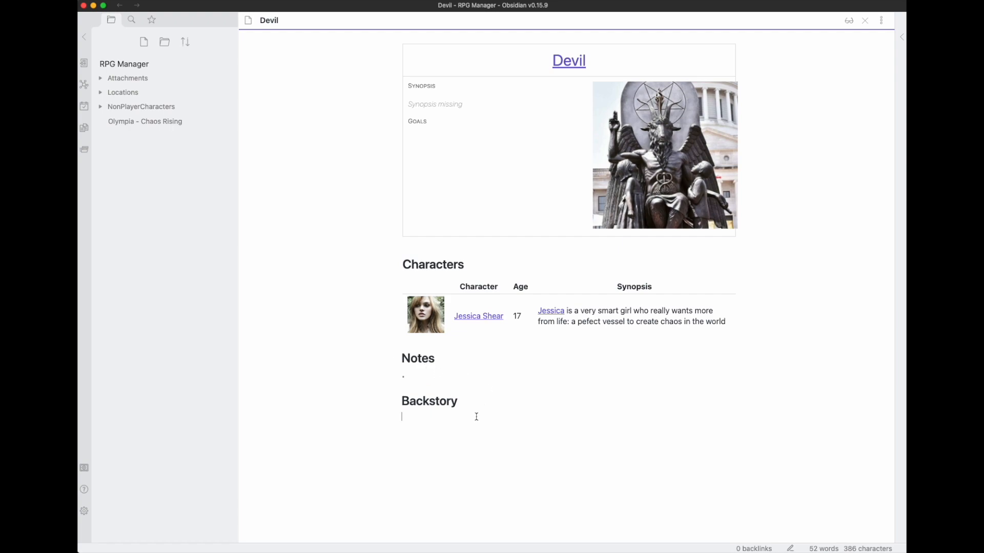
{"action": "scroll", "coordinate": [551, 344], "scroll_direction": "up", "scroll_amount": 5}
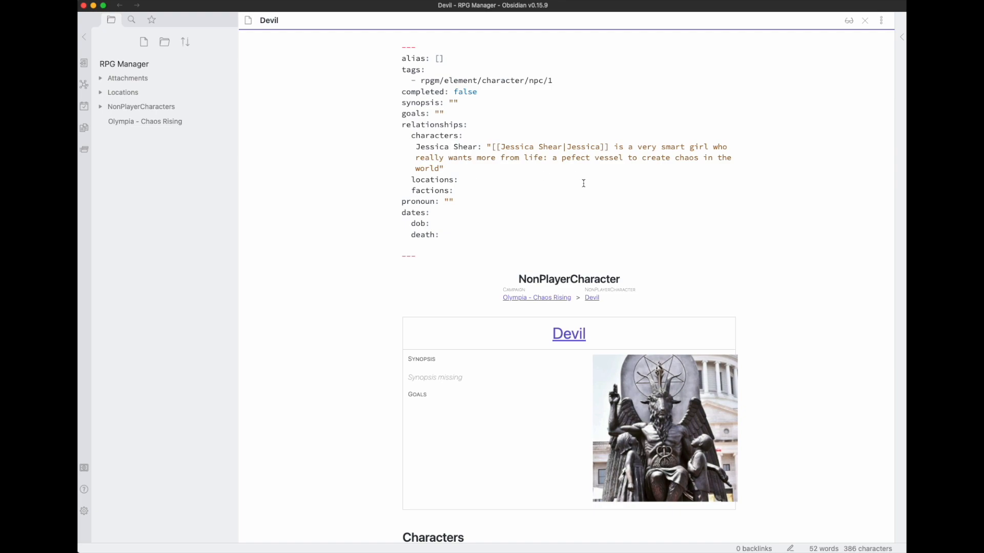
{"action": "scroll", "coordinate": [584, 184], "scroll_direction": "down", "scroll_amount": 5}
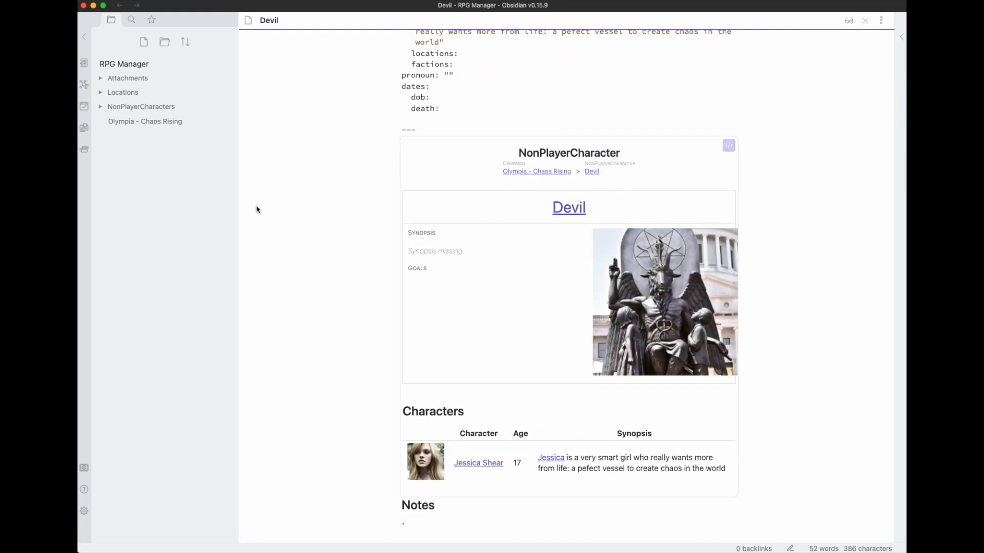
Create the first victim's note from the campaign plot and fill it as an Olympia - Chaos Rising NonPlayerCharacter with the default template.
{"action": "left_click", "coordinate": [145, 119]}
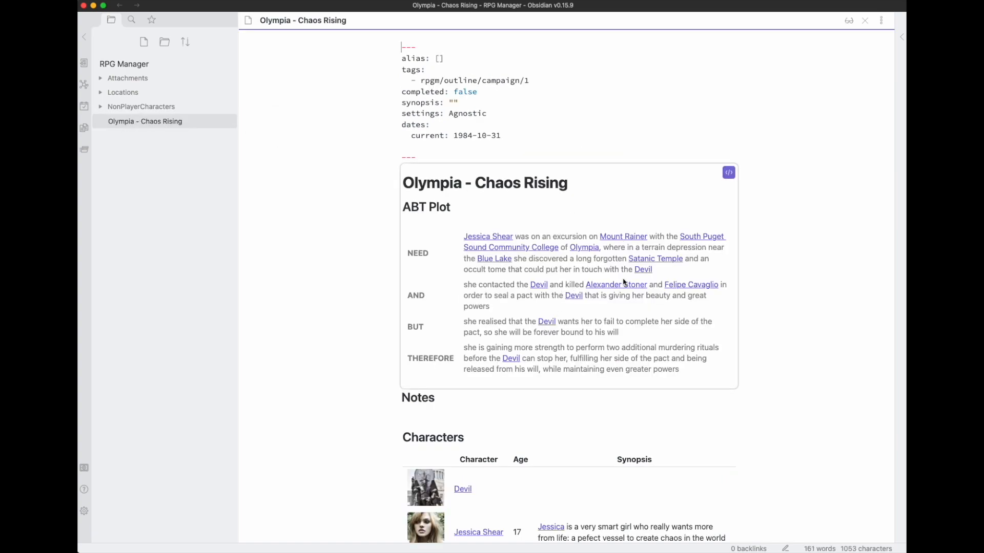
{"action": "left_click", "coordinate": [618, 290]}
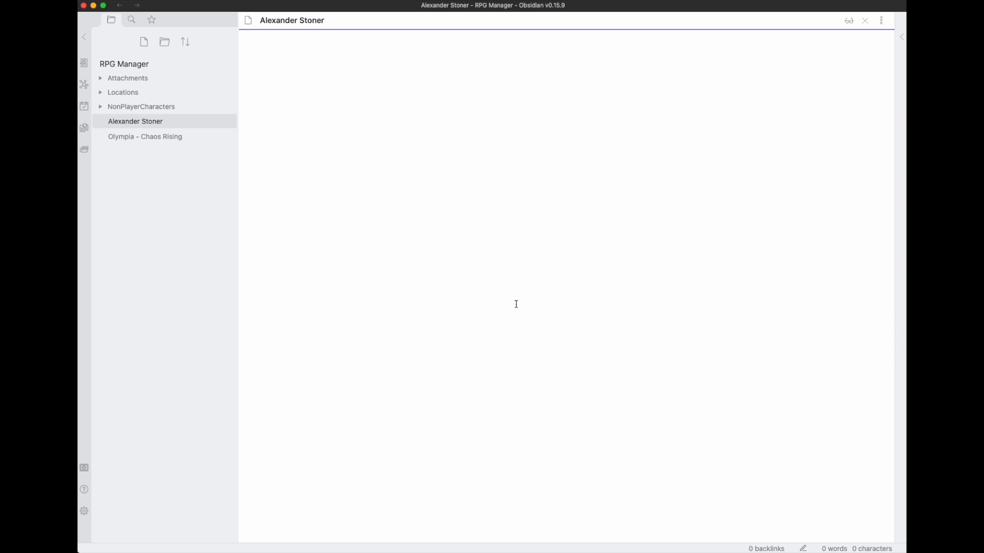
{"action": "key", "text": "super+p"}
{"action": "type", "text": "non"}
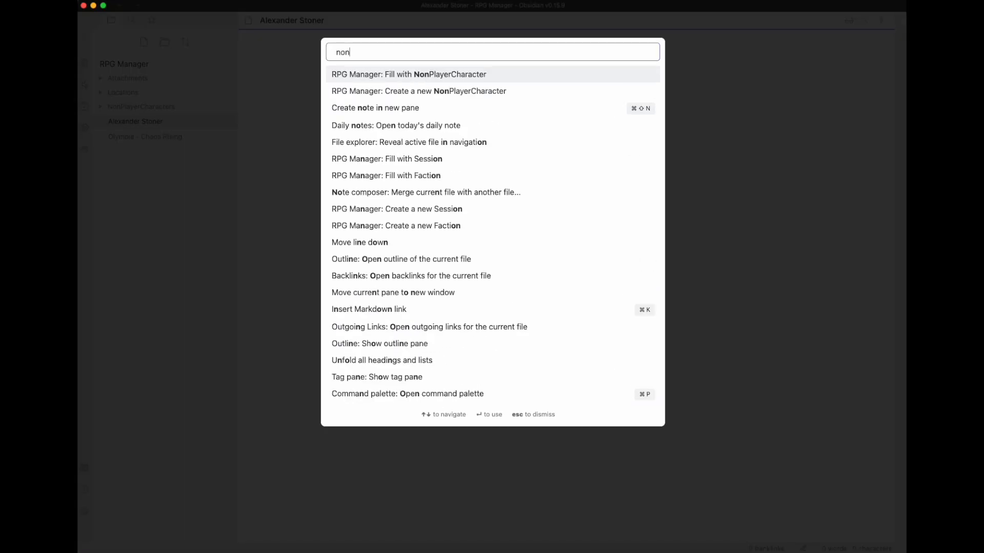
{"action": "key", "text": "Return"}
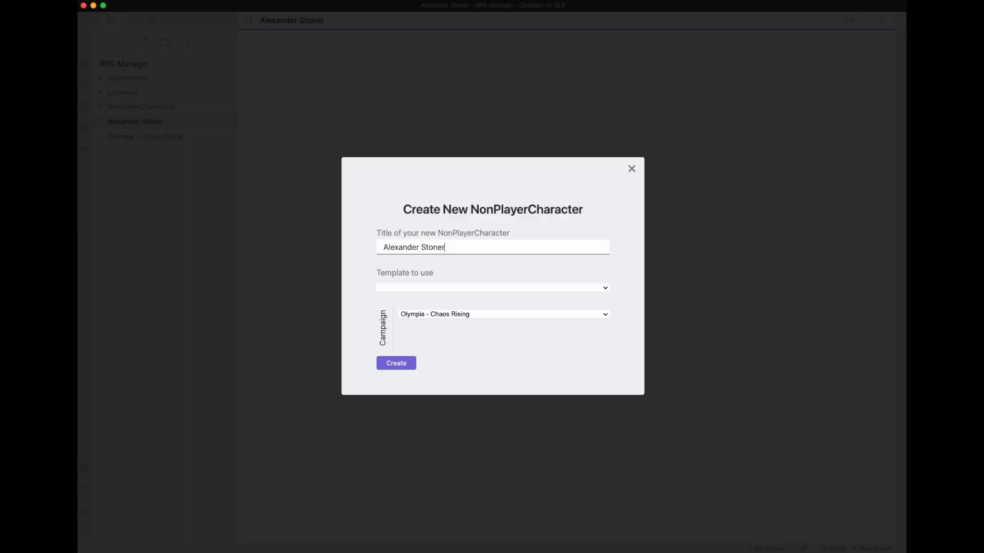
{"action": "left_click", "coordinate": [410, 288]}
{"action": "left_click", "coordinate": [407, 301]}
{"action": "left_click", "coordinate": [399, 364]}
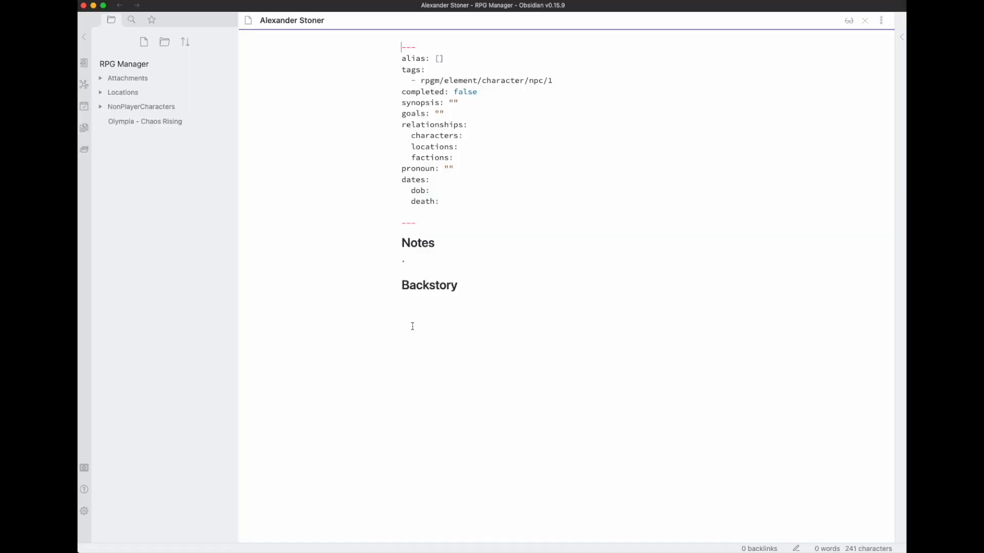
Set the first victim's synopsis to "the first victim of" followed by a wiki link to the killer's character note.
{"action": "left_click", "coordinate": [453, 103]}
{"action": "type", "text": "the first victi"}
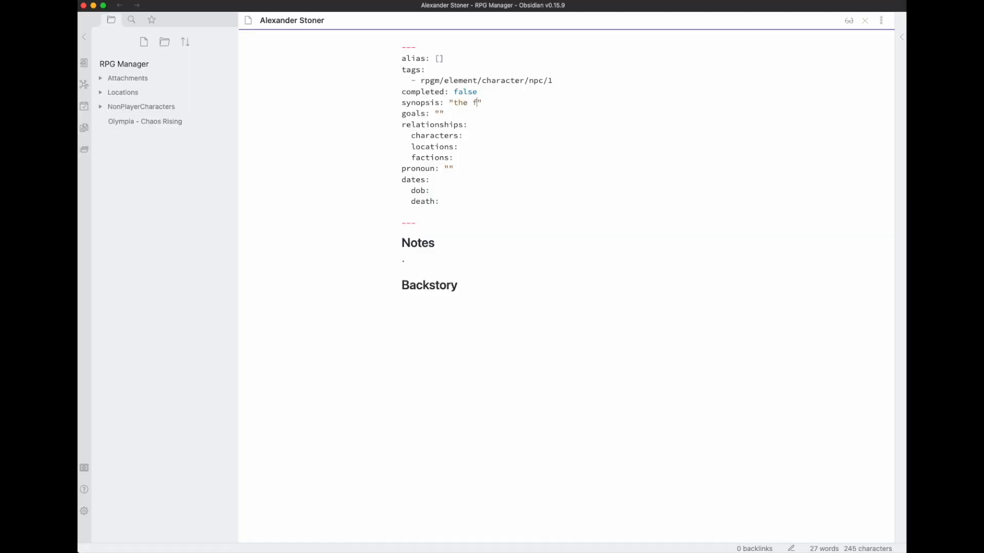
{"action": "type", "text": "m of [["}
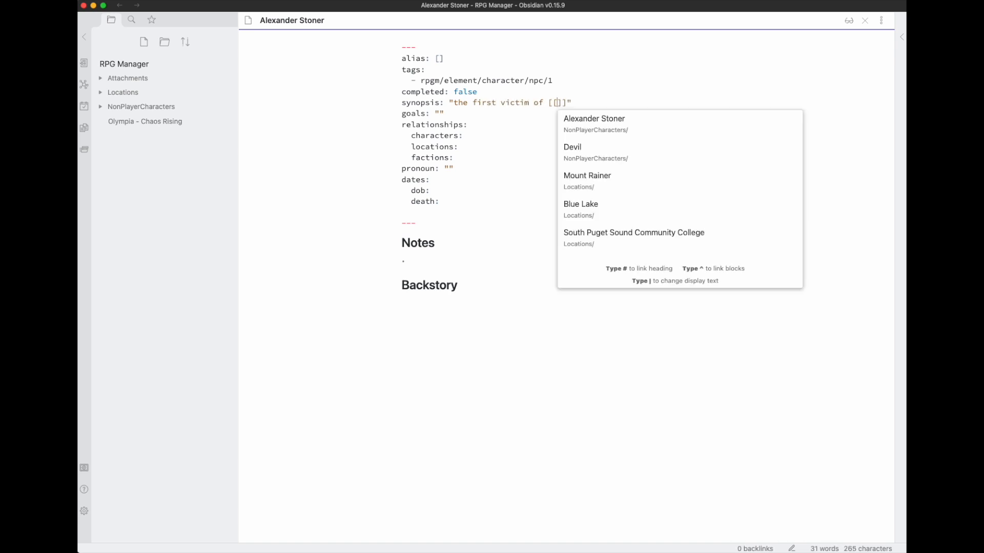
{"action": "type", "text": "Je"}
{"action": "key", "text": "Return"}
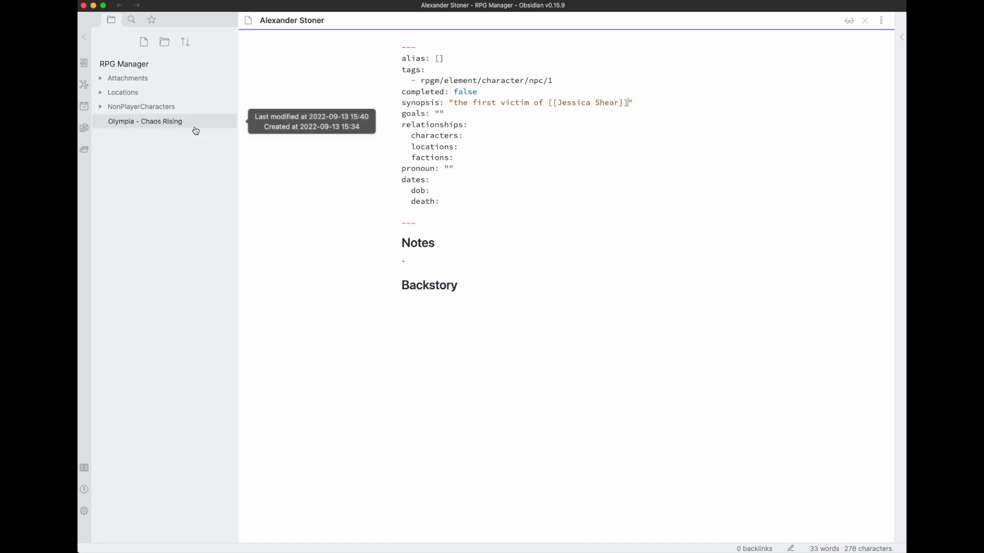
Create the second victim's note from the campaign plot and fill it as an Olympia - Chaos Rising NonPlayerCharacter with the RpgManager default template.
{"action": "left_click", "coordinate": [172, 122]}
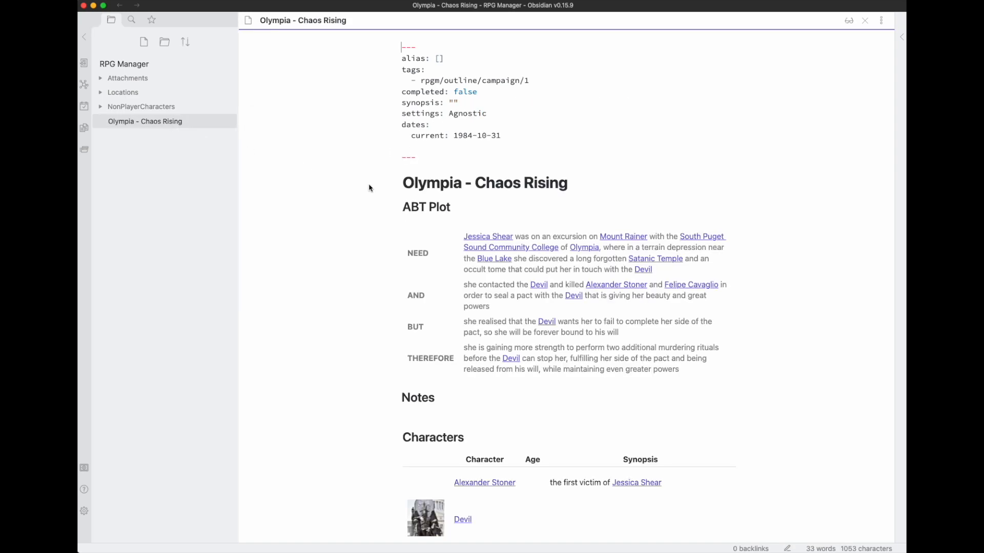
{"action": "left_click", "coordinate": [689, 286]}
{"action": "key", "text": "super+p"}
{"action": "type", "text": "fill"}
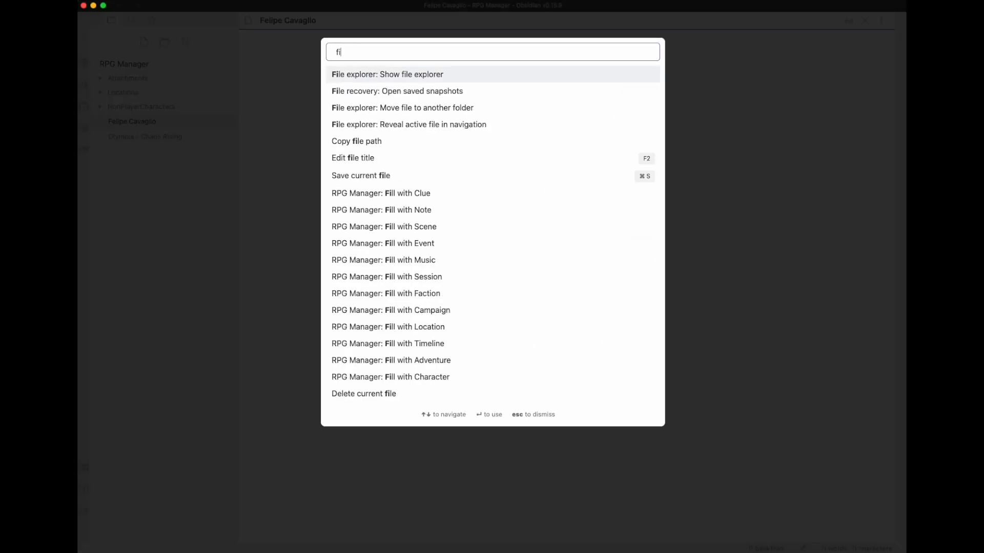
{"action": "key", "text": "Down"}
{"action": "key", "text": "Down"}
{"action": "key", "text": "Down"}
{"action": "key", "text": "Down"}
{"action": "key", "text": "Down"}
{"action": "key", "text": "Down"}
{"action": "key", "text": "Down"}
{"action": "key", "text": "Down"}
{"action": "key", "text": "Down"}
{"action": "key", "text": "Down"}
{"action": "key", "text": "Down"}
{"action": "key", "text": "Down"}
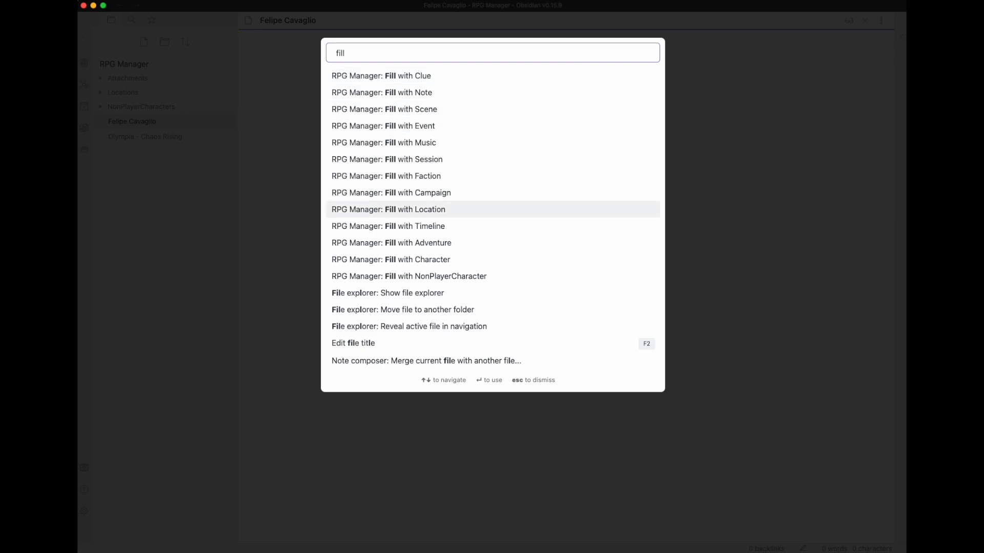
{"action": "key", "text": "Return"}
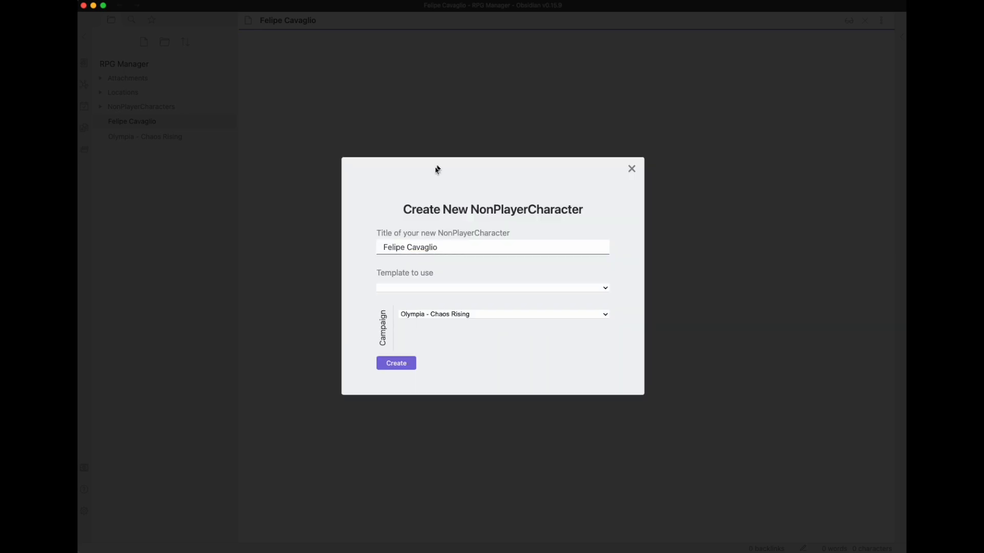
{"action": "left_click", "coordinate": [387, 288]}
{"action": "left_click", "coordinate": [389, 300]}
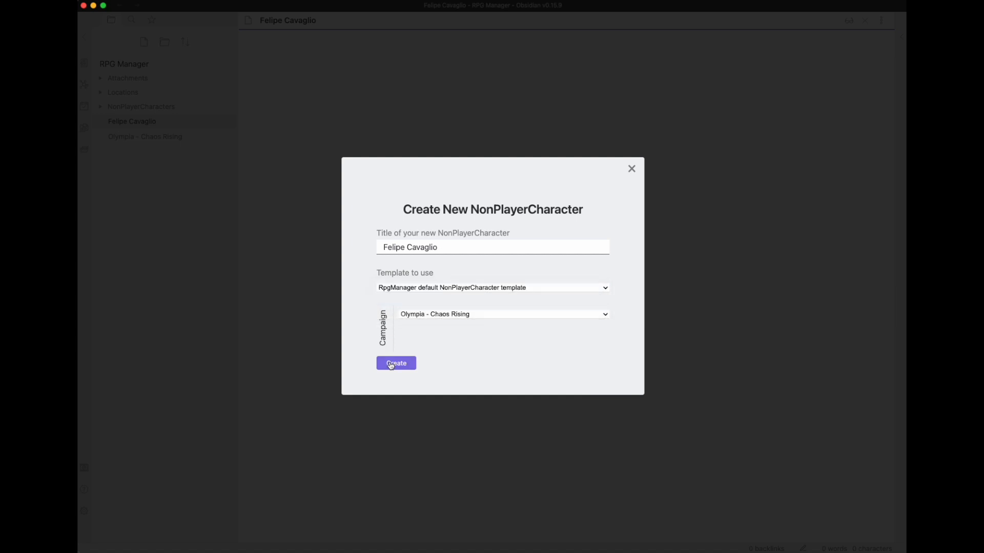
{"action": "left_click", "coordinate": [395, 363]}
Set the second victim's synopsis to "the second victim of" followed by a wiki link to the killer's character note.
{"action": "left_click", "coordinate": [453, 103]}
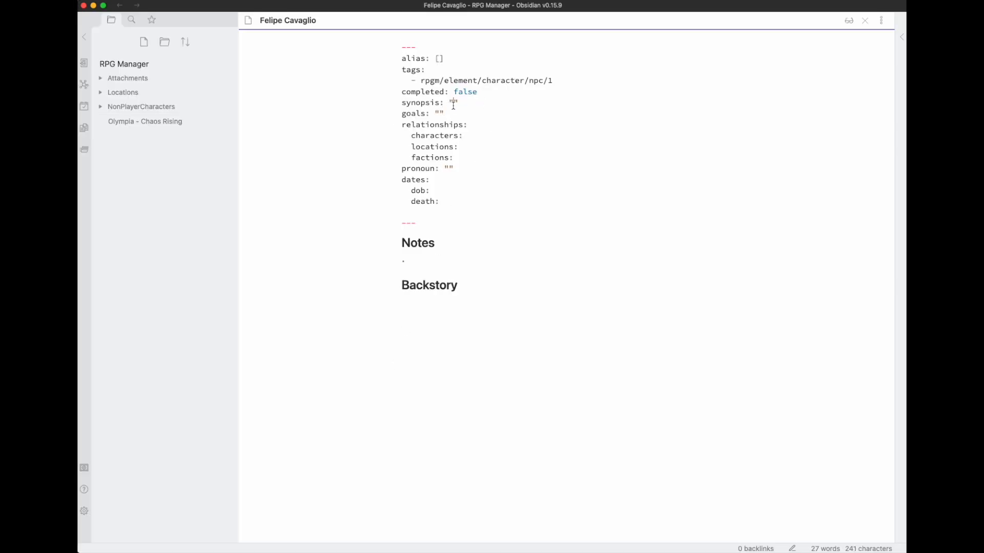
{"action": "type", "text": "the second vic"}
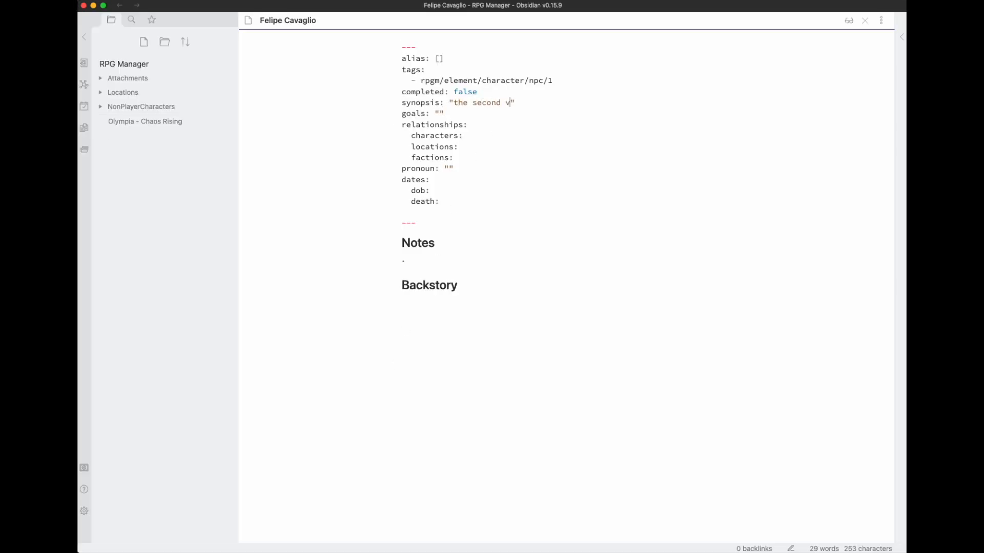
{"action": "type", "text": "tim of [[JE"}
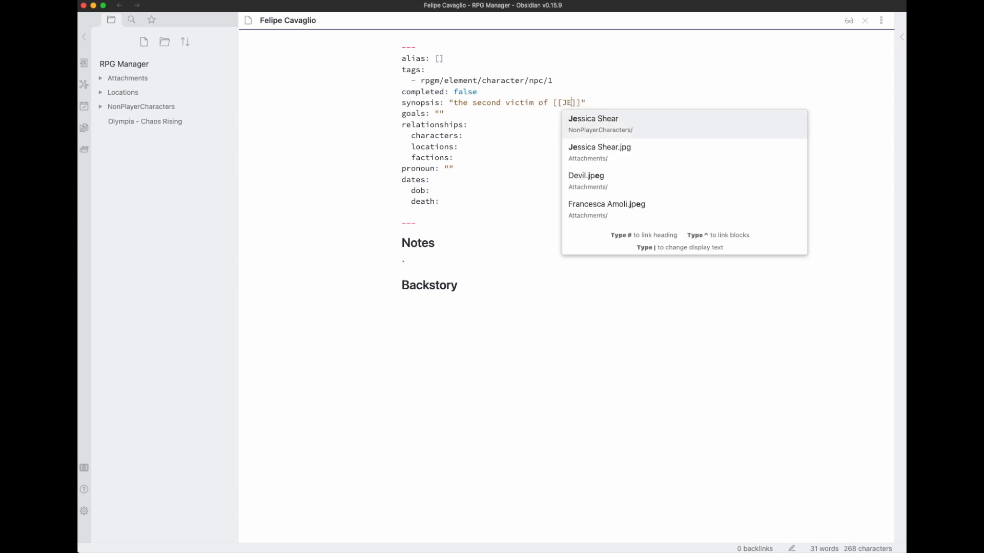
{"action": "type", "text": "ss"}
{"action": "key", "text": "Return"}
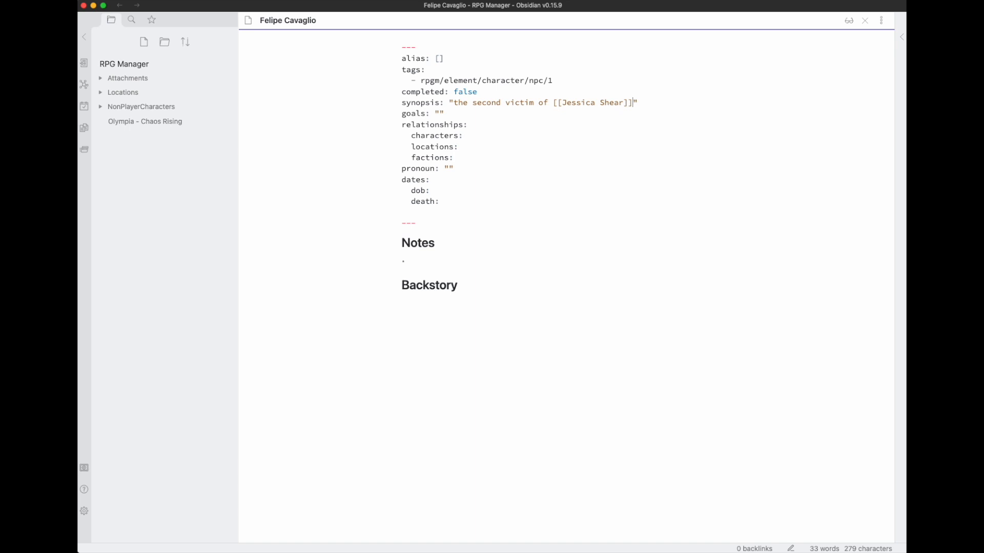
Return to the first victim's note, set the pronoun to h and enter the character's date of birth.
{"action": "key", "text": "super+Tab"}
{"action": "left_click", "coordinate": [351, 94]}
{"action": "key", "text": "super+alt+Left"}
{"action": "key", "text": "super+alt+Left"}
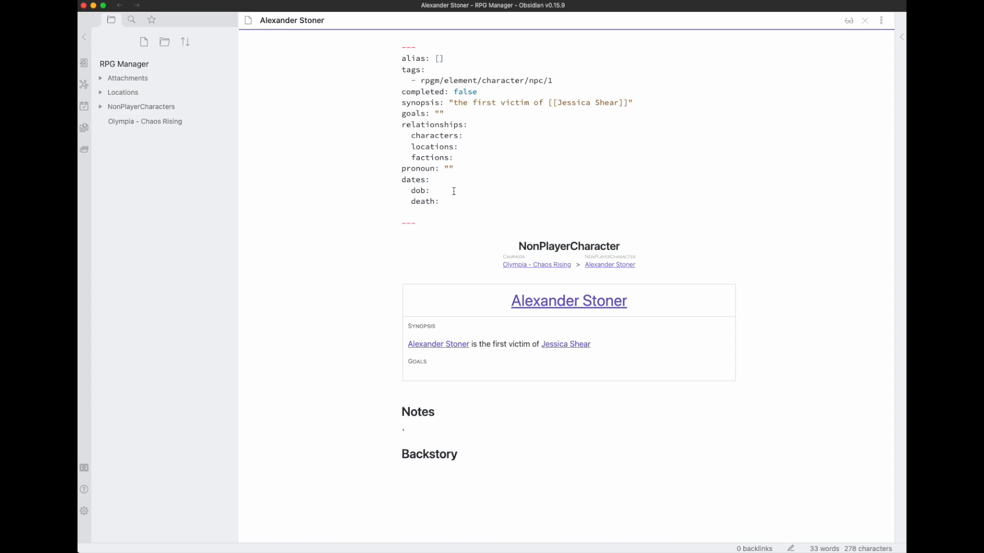
{"action": "left_click_drag", "start_coordinate": [444, 168], "coordinate": [462, 168]}
{"action": "type", "text": "h"}
{"action": "left_click", "coordinate": [453, 192]}
{"action": "type", "text": "1967-12-10"}
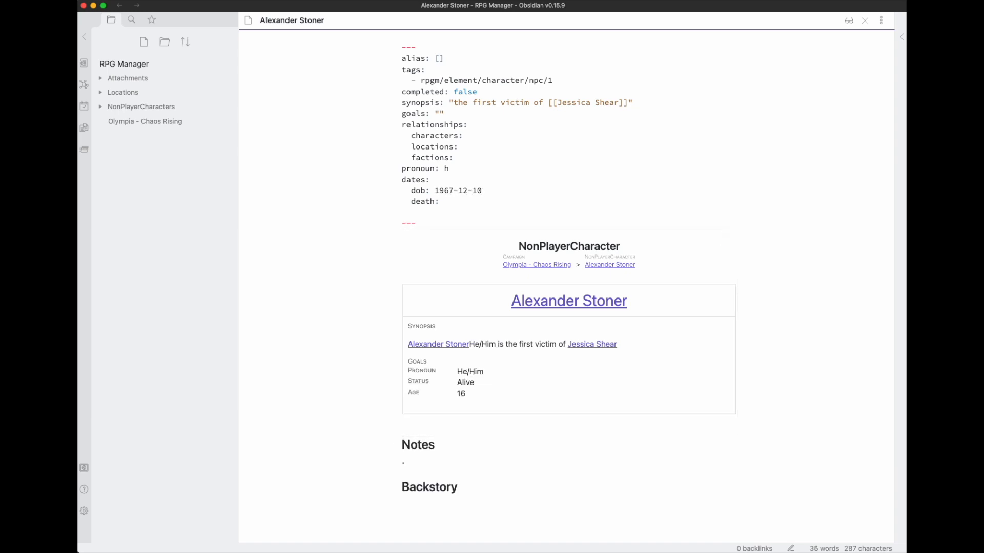
Set the first victim's death date to 1983-10-14 in the character note.
{"action": "key", "text": "super+Tab"}
{"action": "left_click", "coordinate": [452, 201]}
{"action": "type", "text": "1983-10-14"}
{"action": "left_click", "coordinate": [442, 201]}
{"action": "left_click", "coordinate": [511, 200]}
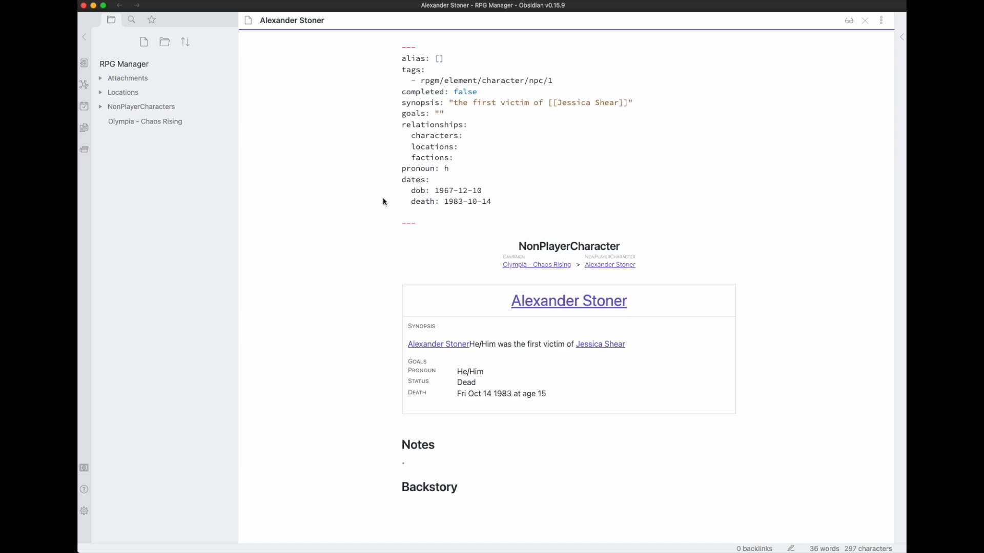
Create a new Event titled as the murder of the first victim in Olympia - Chaos Rising, using the RpgManager default Event template.
{"action": "key", "text": "super+p"}
{"action": "type", "text": "Even"}
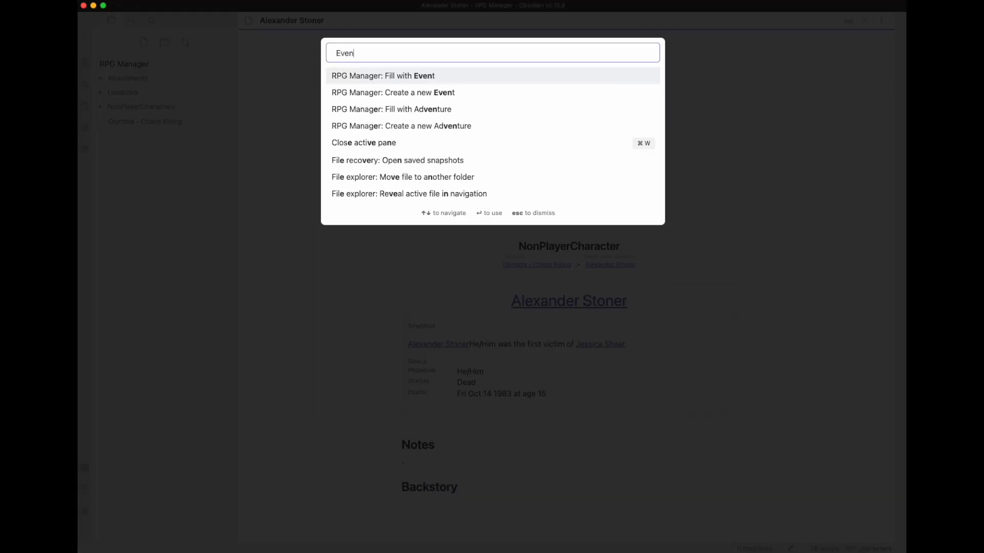
{"action": "key", "text": "Down"}
{"action": "key", "text": "Return"}
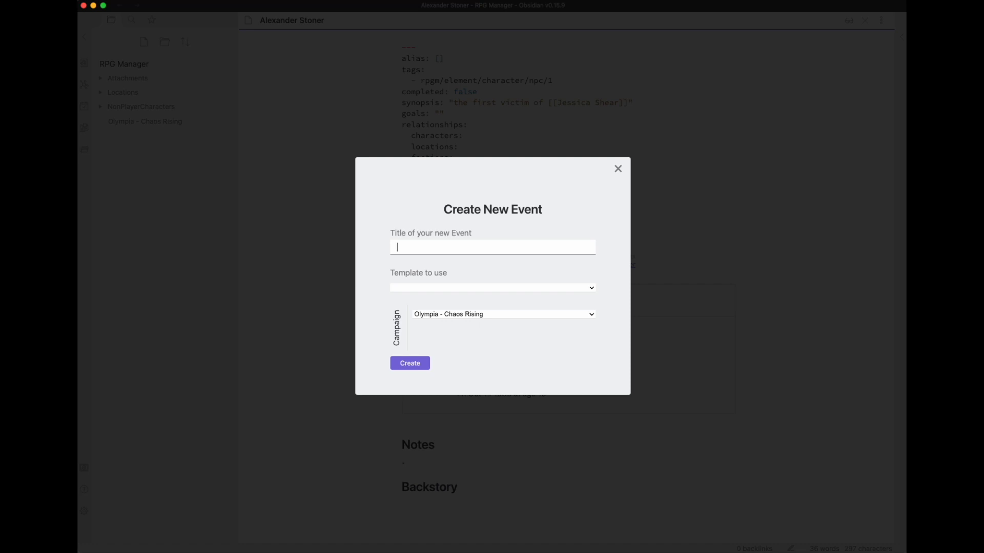
{"action": "type", "text": "Murder of Alexander Stoner"}
{"action": "left_click", "coordinate": [412, 290]}
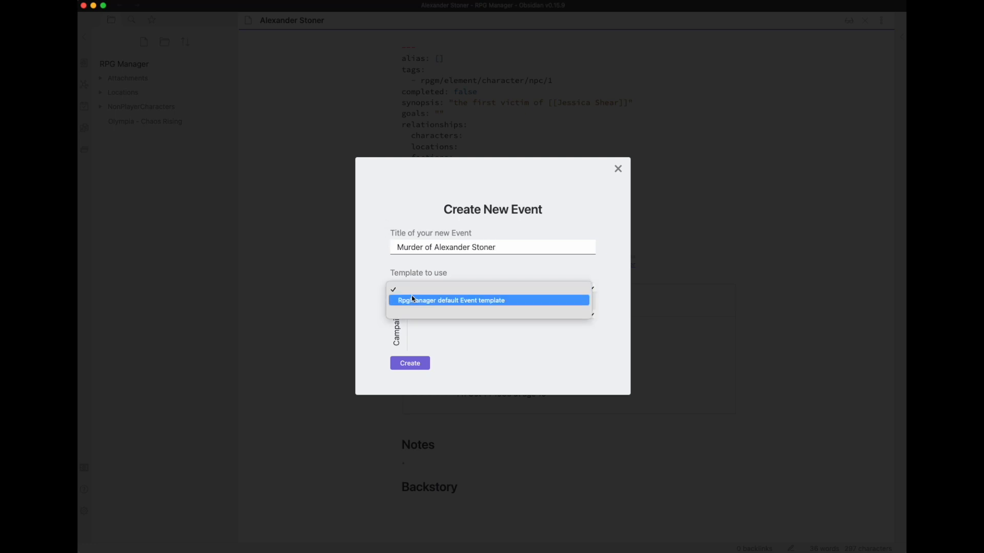
{"action": "left_click", "coordinate": [414, 301]}
{"action": "left_click", "coordinate": [408, 363]}
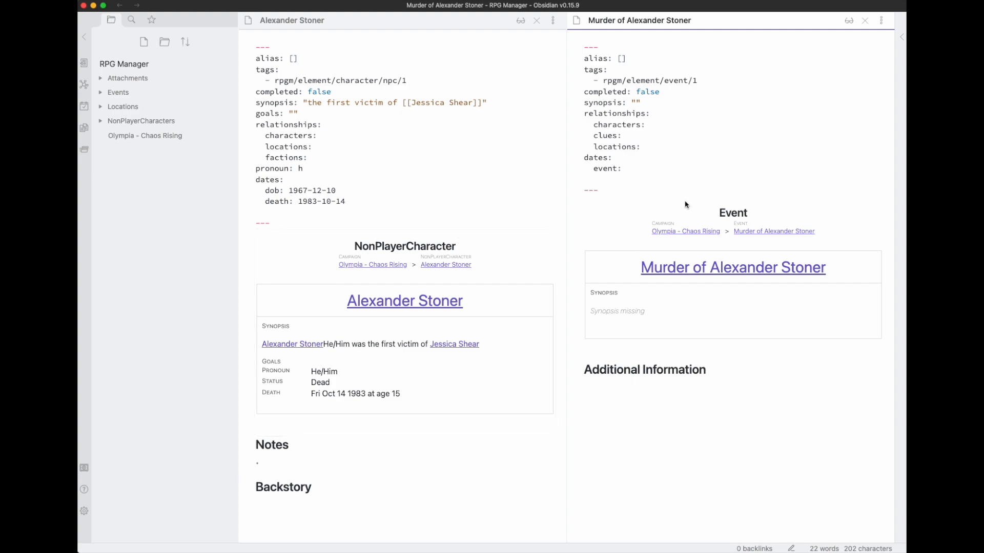
Set the event date to 1983-10-14 and add the killer to the event's character relationships as an entry without link brackets.
{"action": "type", "text": "1983-10-14"}
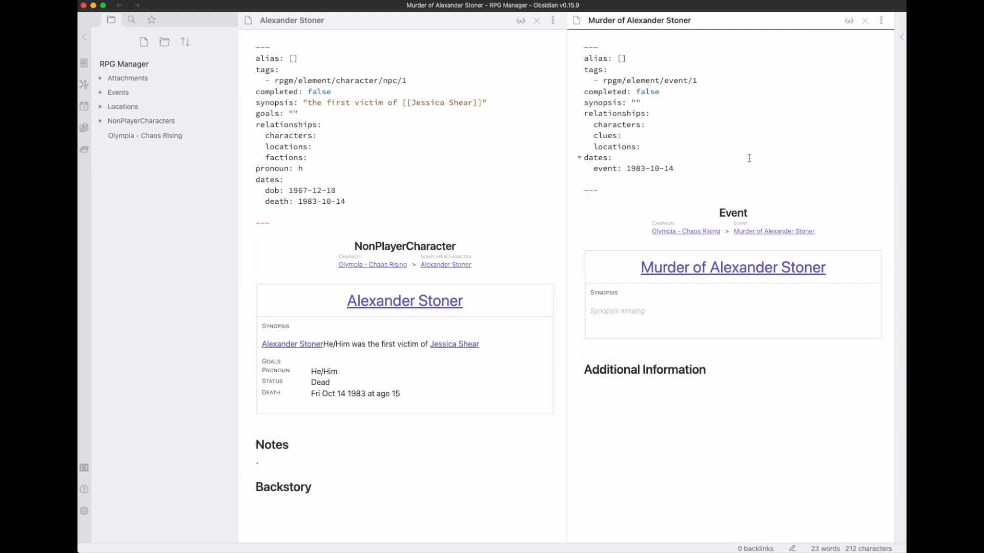
{"action": "key", "text": "Return"}
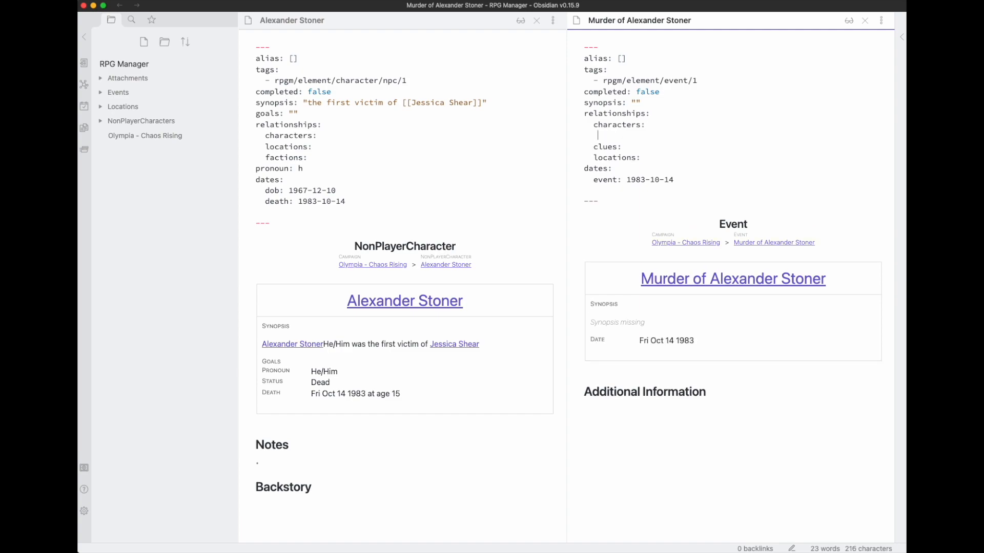
{"action": "type", "text": "[[Jessica Shear"}
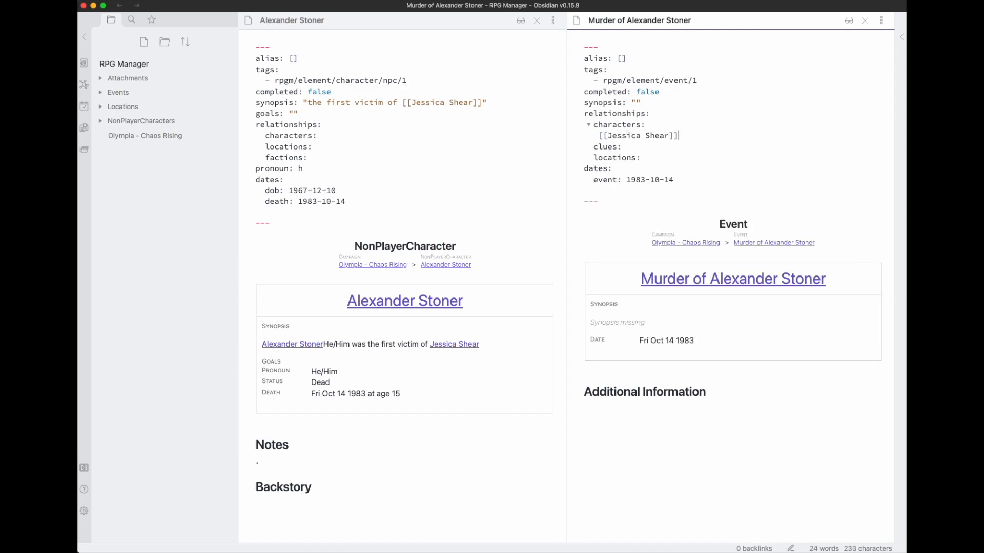
{"action": "key", "text": "alt+Left"}
{"action": "key", "text": "alt+Left"}
{"action": "key", "text": "BackSpace"}
{"action": "key", "text": "BackSpace"}
{"action": "key", "text": "super+Right"}
{"action": "type", "text": ":"}
Add the first victim to the event's character relationships as an entry without link brackets.
{"action": "key", "text": "Return"}
{"action": "type", "text": "[[Alexander Stoner"}
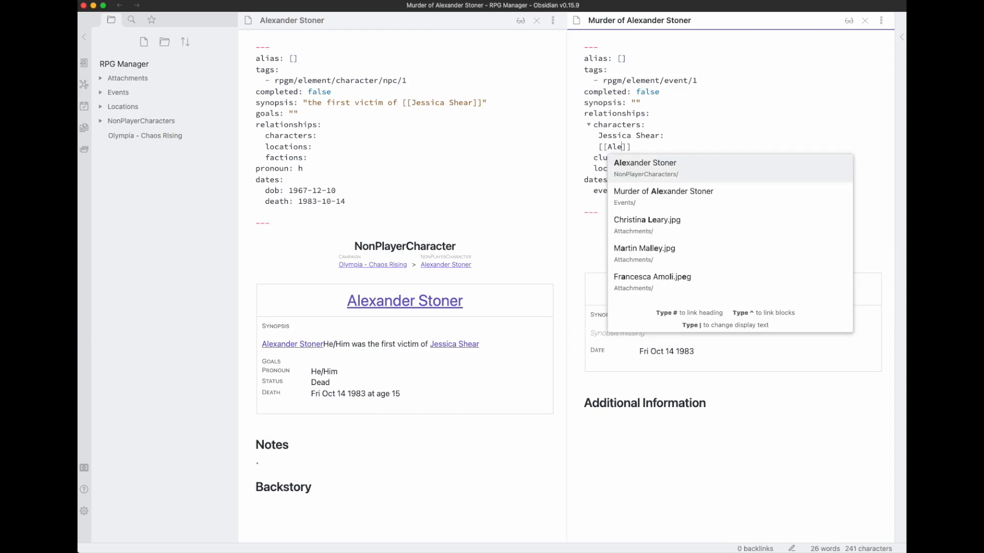
{"action": "key", "text": "Return"}
{"action": "key", "text": "BackSpace"}
{"action": "key", "text": "BackSpace"}
{"action": "type", "text": ":"}
{"action": "key", "text": "alt+Left"}
{"action": "key", "text": "alt+Left"}
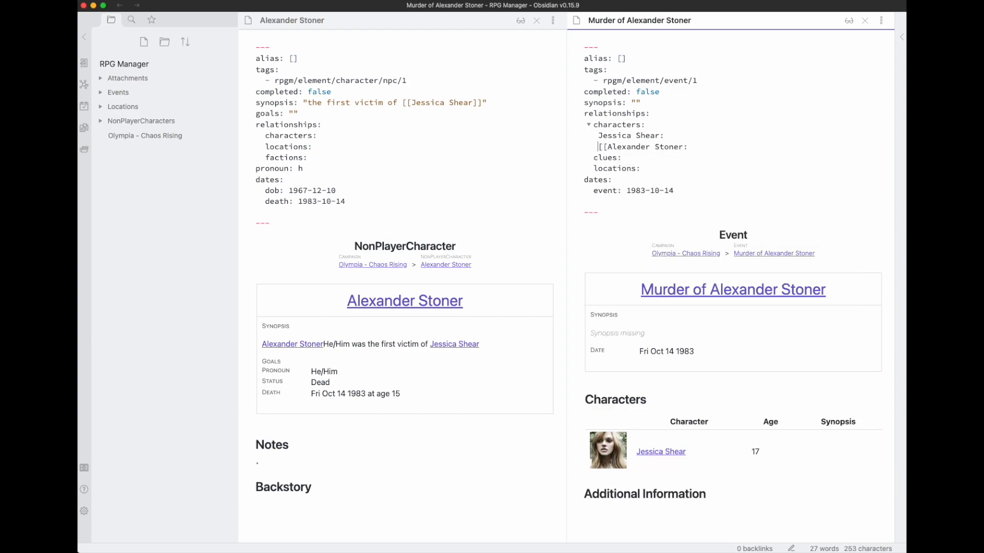
{"action": "key", "text": "BackSpace"}
{"action": "key", "text": "BackSpace"}
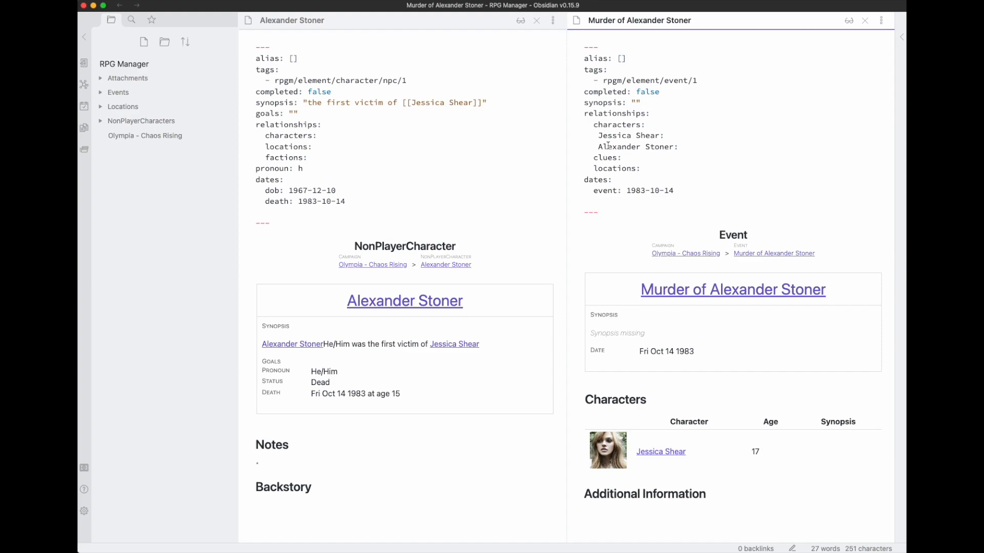
Add Olympia to the event's location relationships as an entry without link brackets.
{"action": "left_click", "coordinate": [648, 164]}
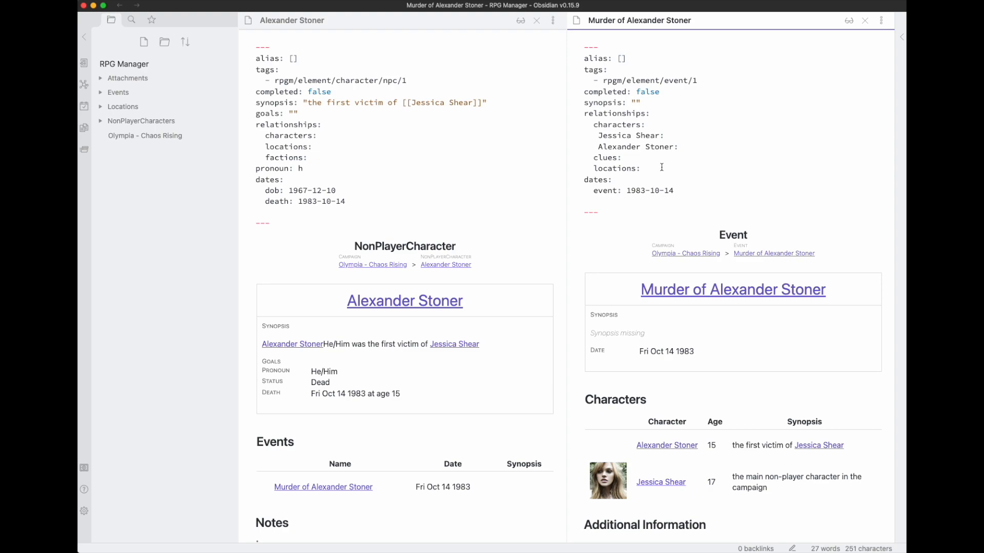
{"action": "key", "text": "Return"}
{"action": "type", "text": "[[Oly"}
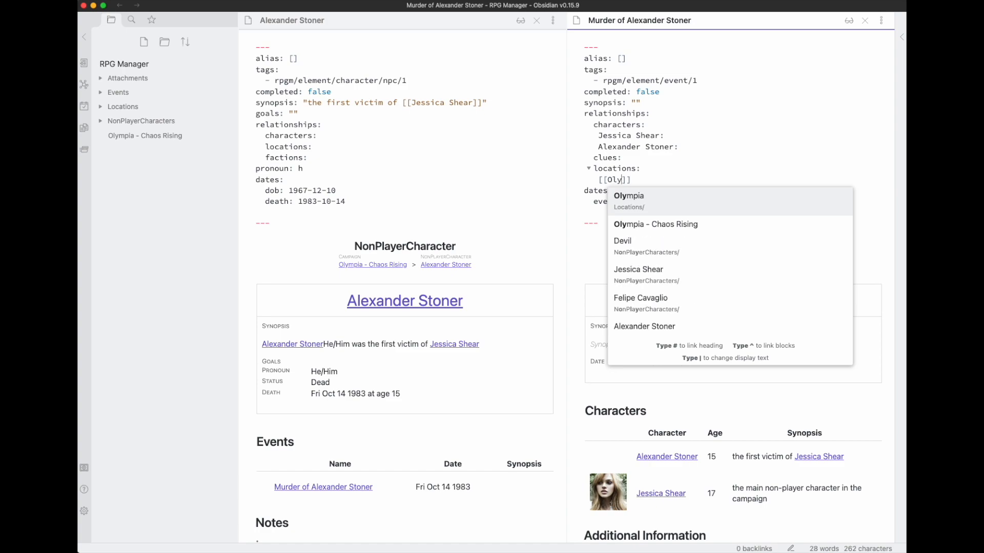
{"action": "key", "text": "Return"}
{"action": "key", "text": "BackSpace"}
{"action": "key", "text": "BackSpace"}
{"action": "type", "text": ":"}
{"action": "key", "text": "alt+Left"}
{"action": "key", "text": "alt+Left"}
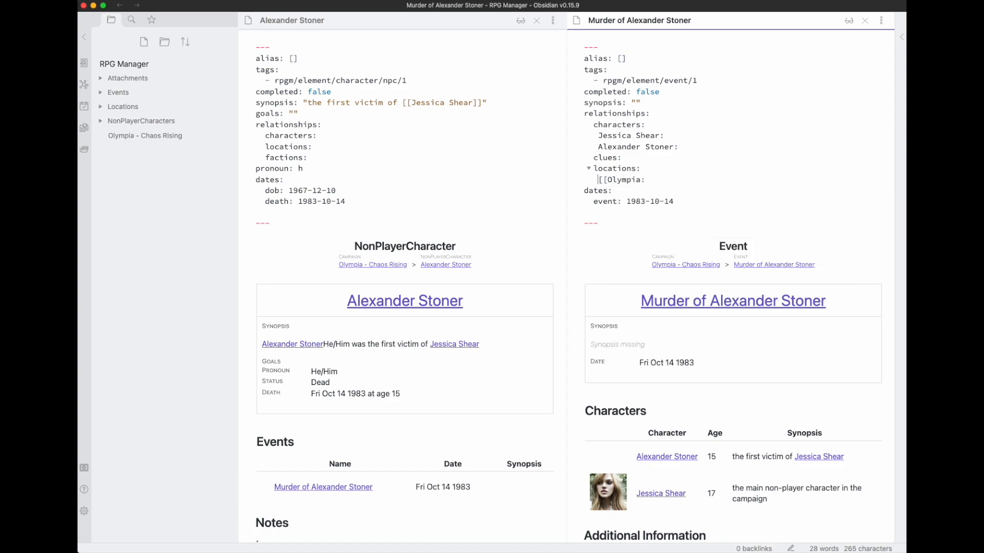
{"action": "key", "text": "BackSpace"}
{"action": "key", "text": "BackSpace"}
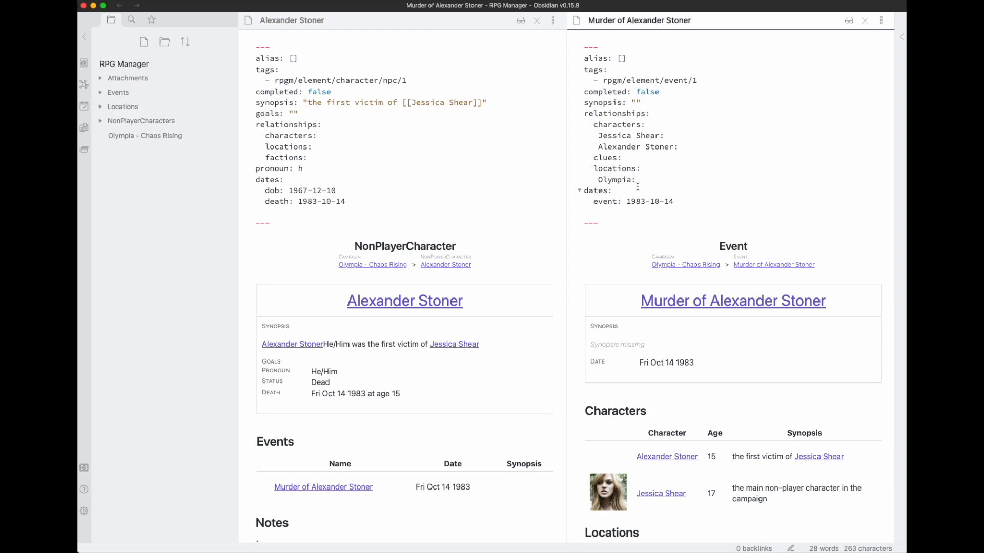
Review the characters and locations rendered in the event note and the events table in the first victim's note.
{"action": "scroll", "coordinate": [635, 220], "scroll_direction": "down", "scroll_amount": 5}
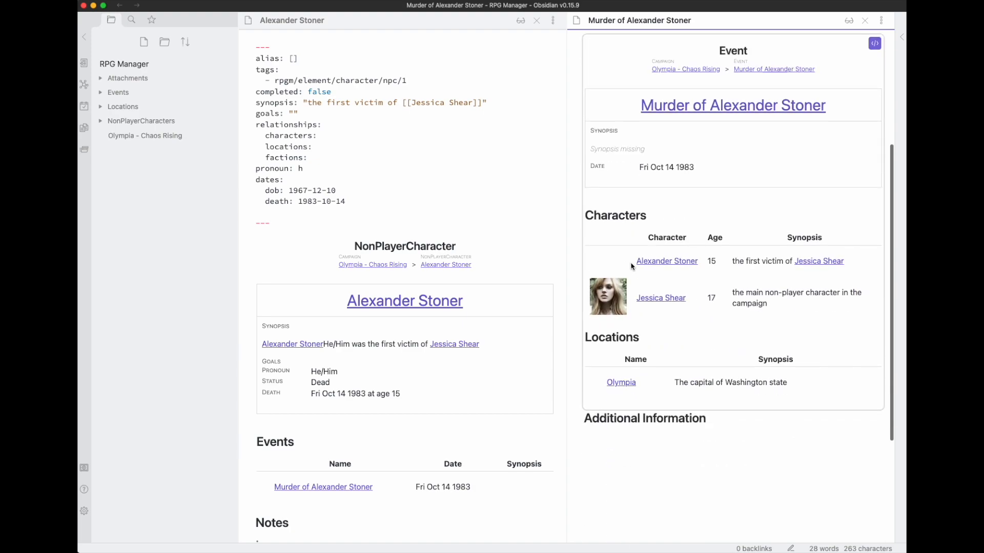
{"action": "scroll", "coordinate": [631, 311], "scroll_direction": "up", "scroll_amount": 5}
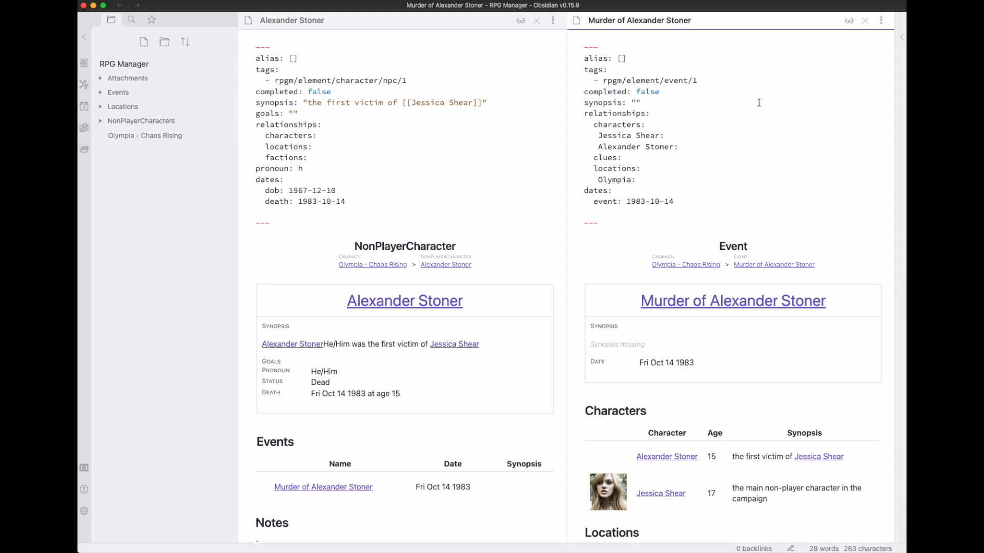
{"action": "left_click", "coordinate": [454, 146]}
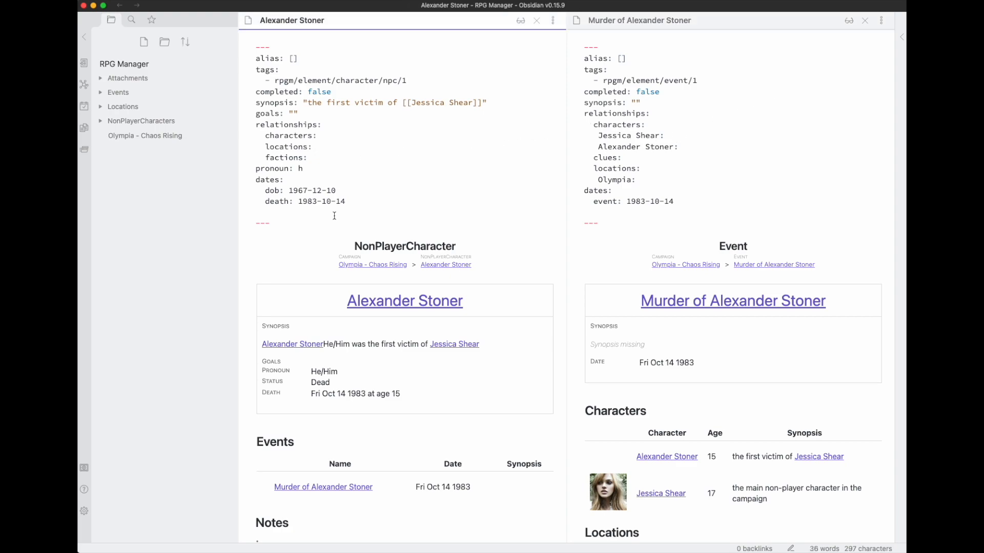
{"action": "scroll", "coordinate": [334, 216], "scroll_direction": "down", "scroll_amount": 3}
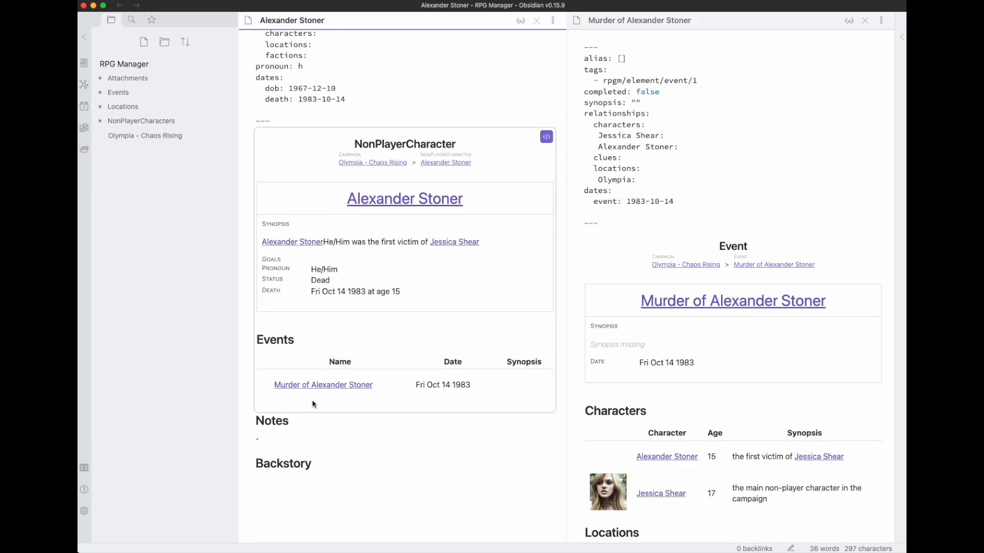
{"action": "scroll", "coordinate": [479, 208], "scroll_direction": "up", "scroll_amount": 3}
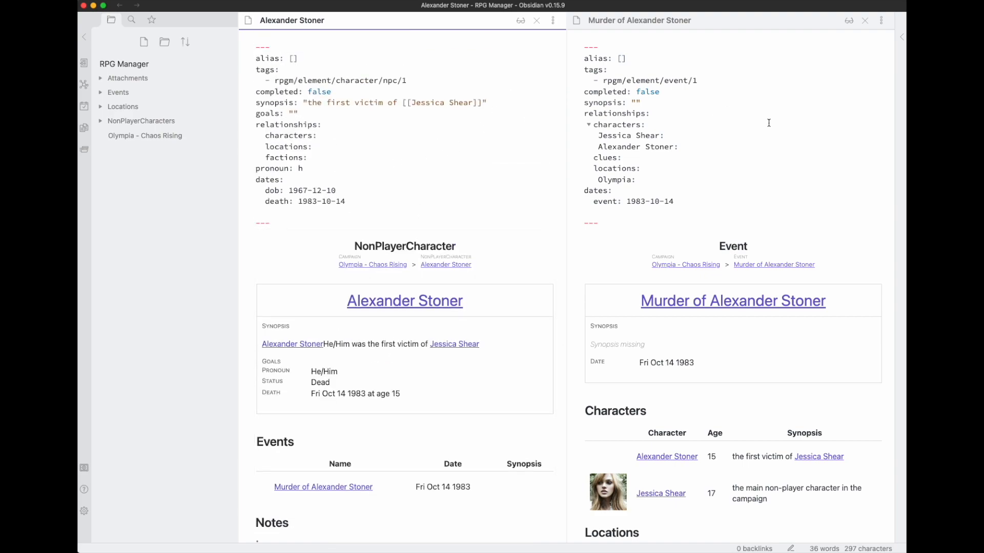
Begin the event's synopsis with a wiki link to the killer, the word "killed" and a wiki link to the first victim.
{"action": "left_click", "coordinate": [695, 103]}
{"action": "key", "text": "Left"}
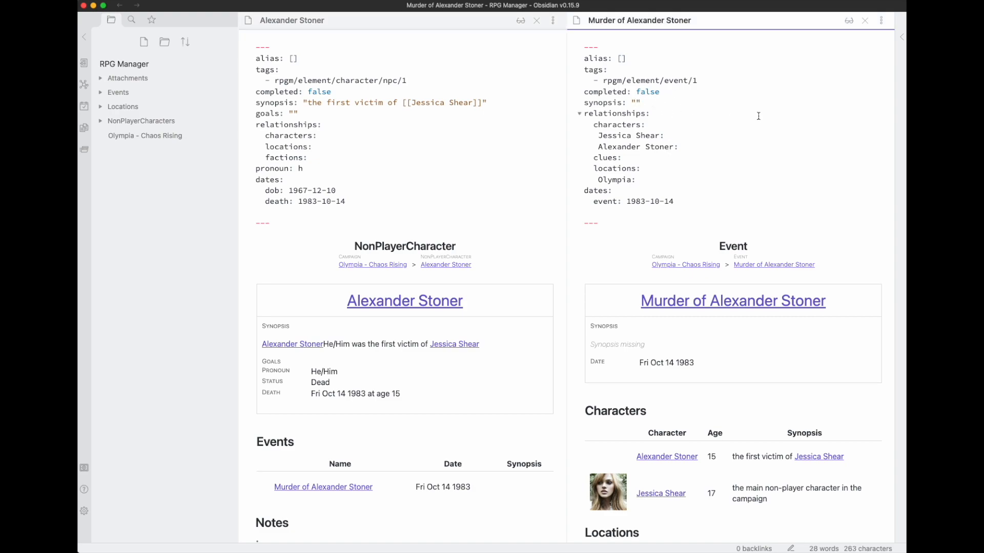
{"action": "type", "text": "[["}
{"action": "type", "text": "Jessica"}
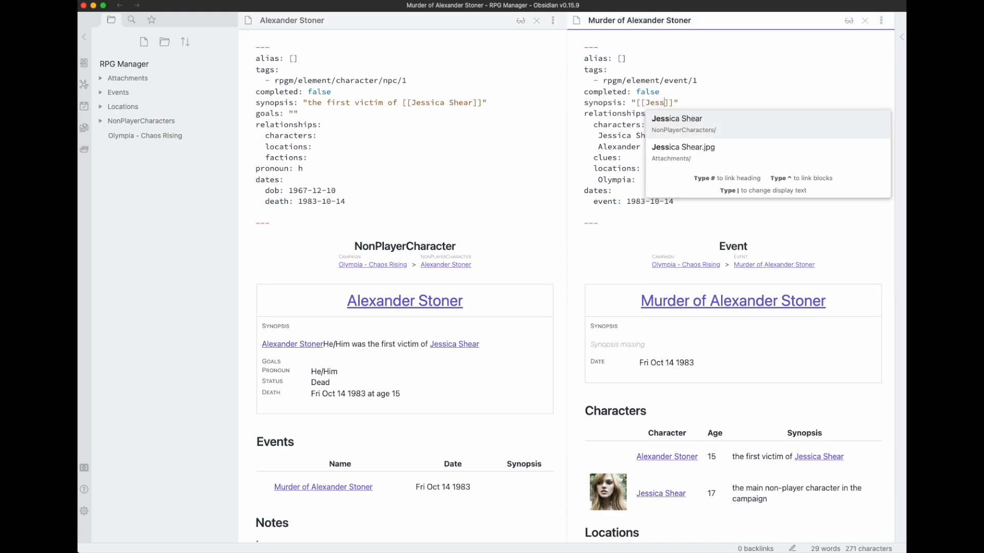
{"action": "key", "text": "Return"}
{"action": "type", "text": "killed [[A"}
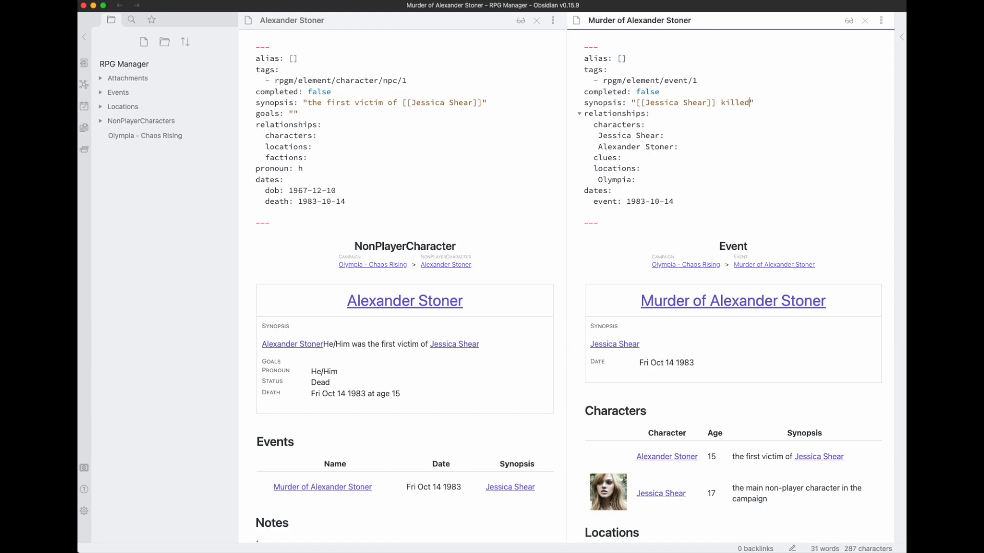
{"action": "type", "text": "lex"}
{"action": "key", "text": "Return"}
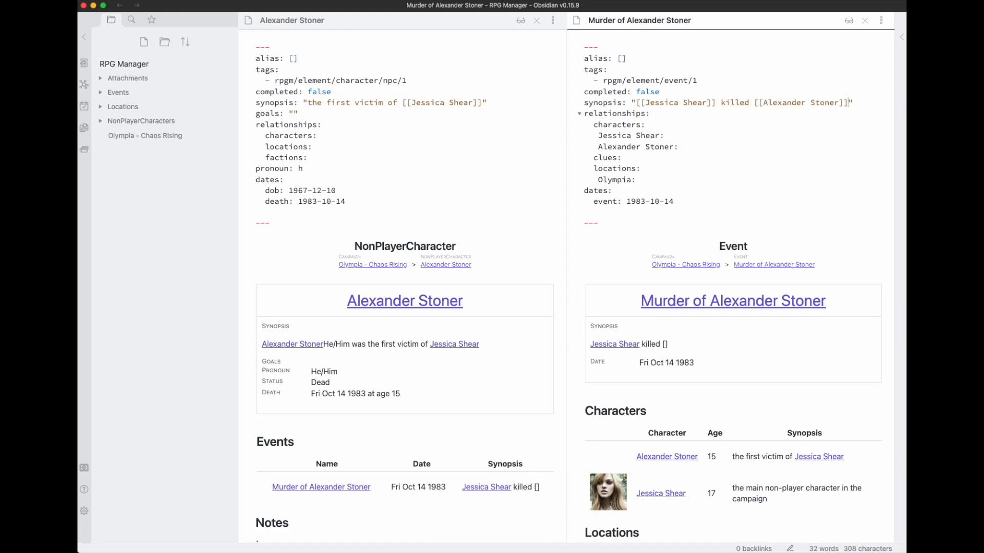
Extend the event's synopsis with "with a" and a wiki link to Dagger of Evil displayed as "dagger".
{"action": "type", "text": "with "}
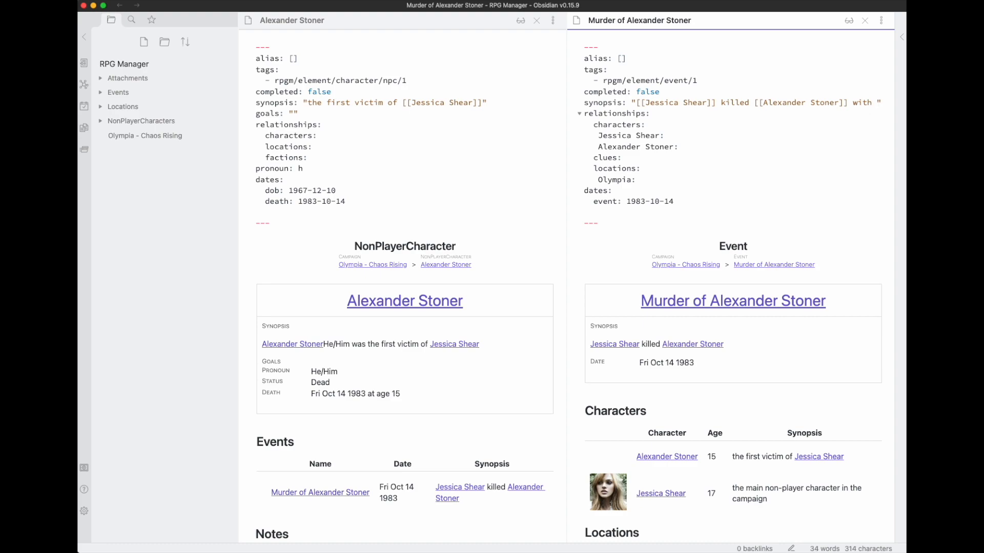
{"action": "type", "text": "a "}
{"action": "type", "text": "[[Dagger "}
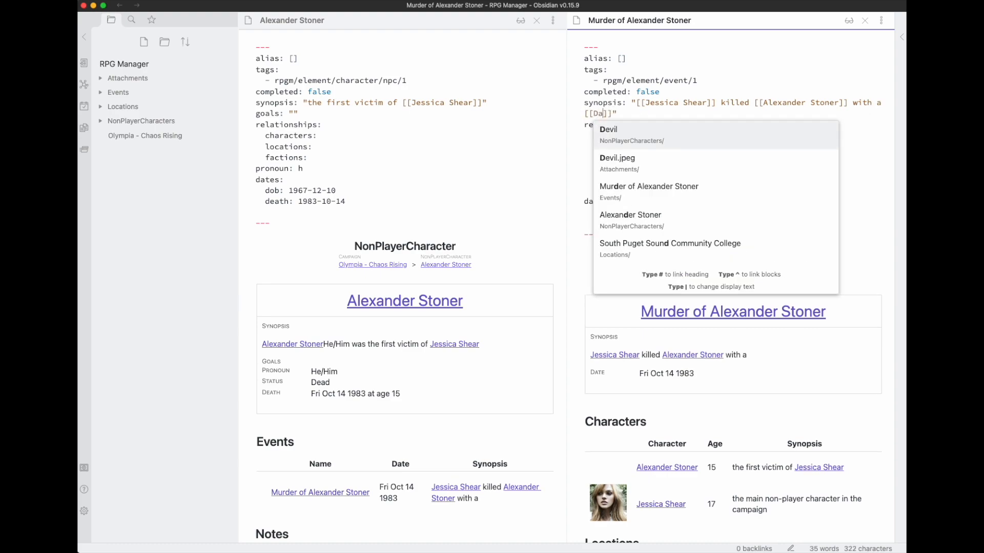
{"action": "type", "text": "of Evil|"}
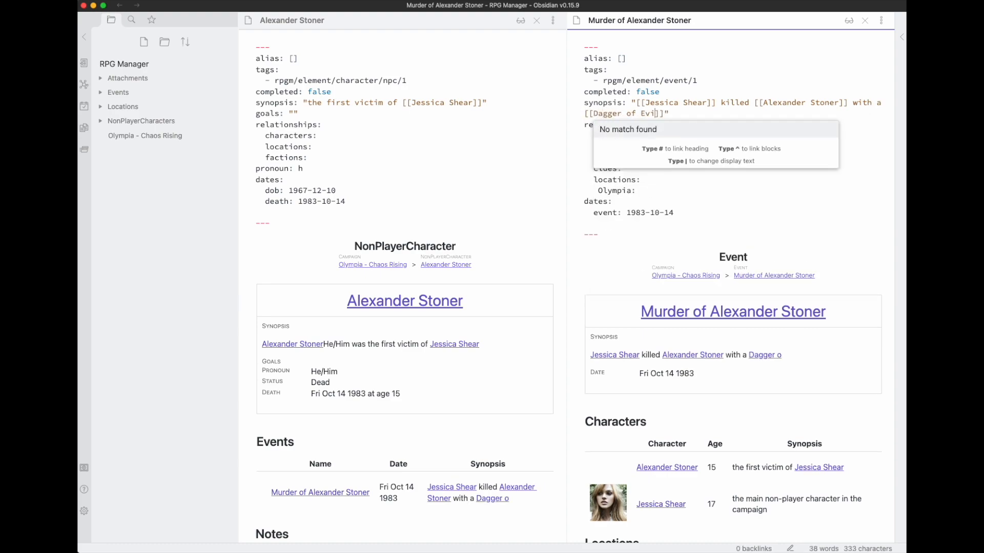
{"action": "type", "text": "dagger"}
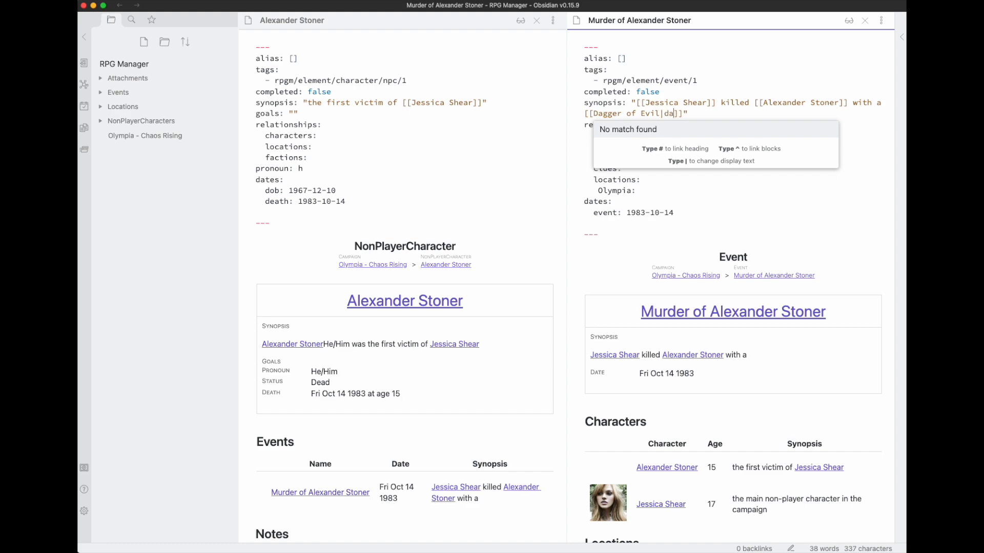
{"action": "key", "text": "Right"}
{"action": "key", "text": "Right"}
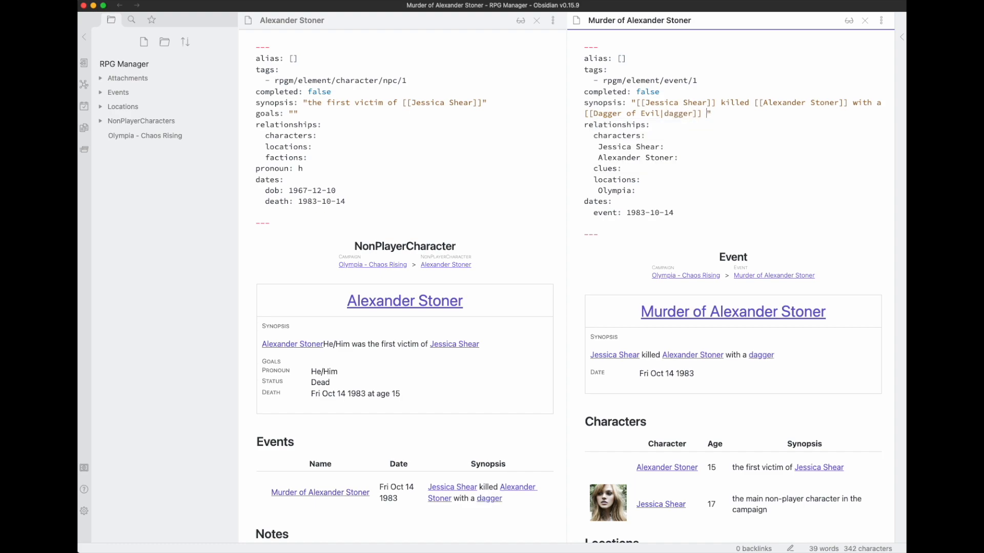
Complete the event's synopsis with "she was given by the [[Devil]] in order to gain power and beauty.".
{"action": "type", "text": "she was "}
{"action": "type", "text": "given by "}
{"action": "type", "text": "the [[De"}
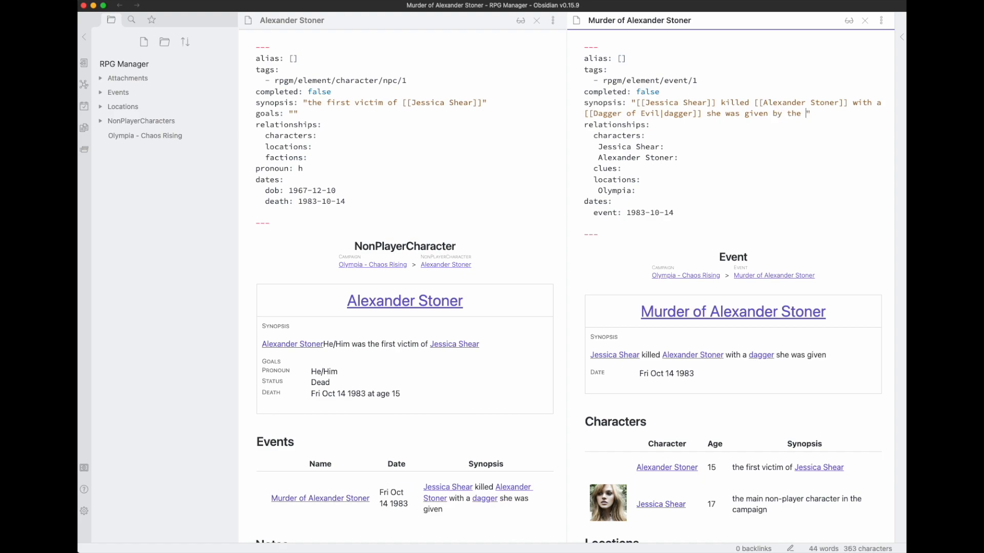
{"action": "key", "text": "Return"}
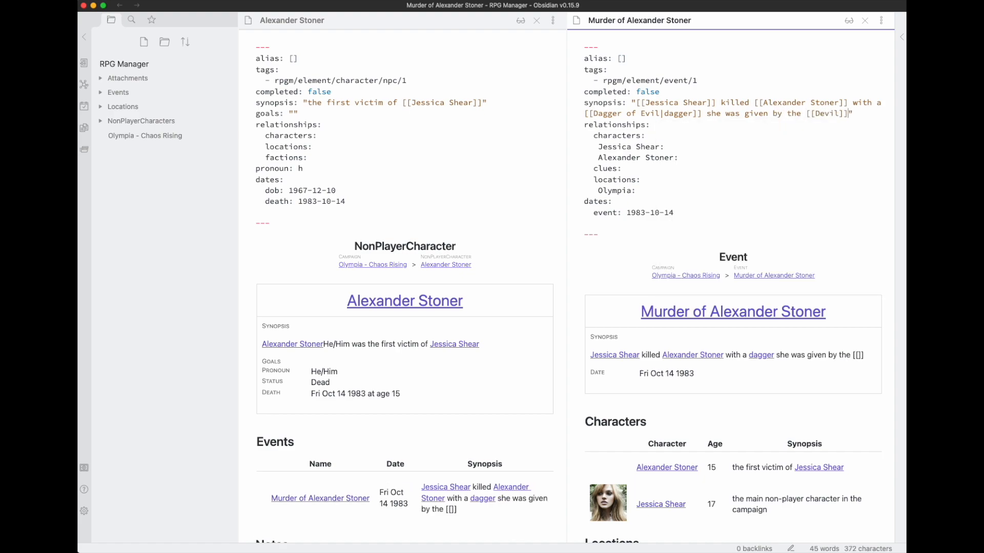
{"action": "type", "text": "in order "}
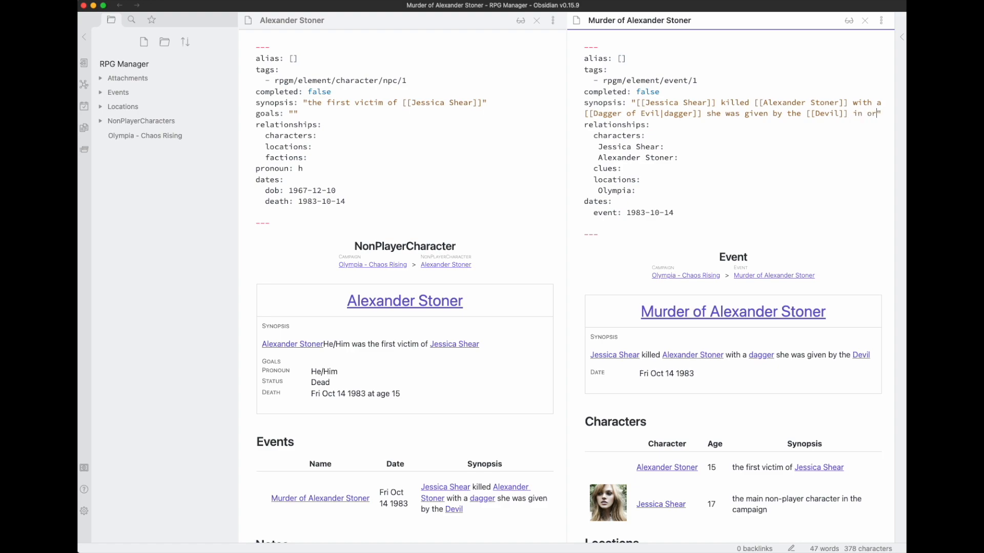
{"action": "type", "text": "to gain p"}
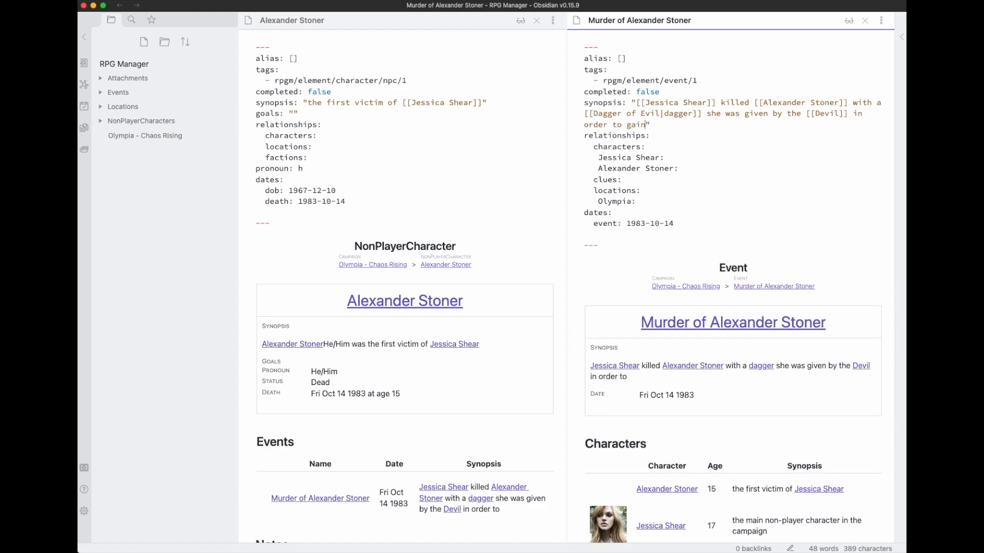
{"action": "type", "text": "ower and"}
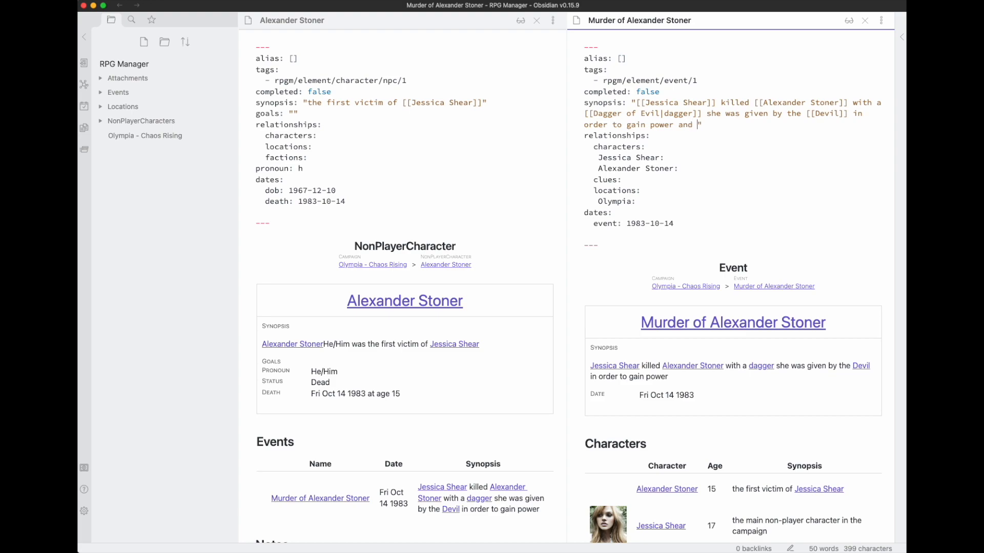
{"action": "type", "text": " beaut"}
{"action": "type", "text": "y."}
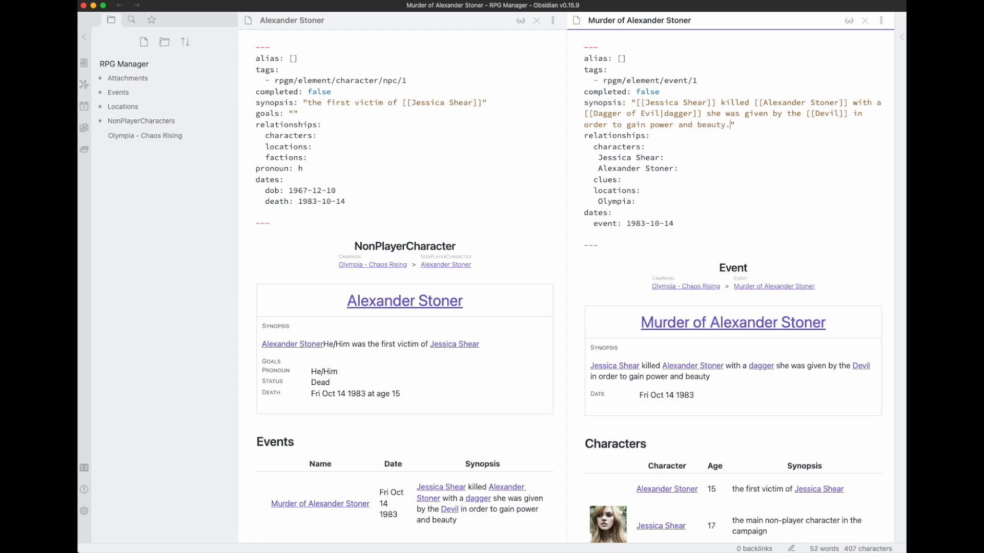
Create the missing Dagger of Evil note by following the "dagger" link in the event note's rendered synopsis.
{"action": "scroll", "coordinate": [625, 235], "scroll_direction": "down", "scroll_amount": 4}
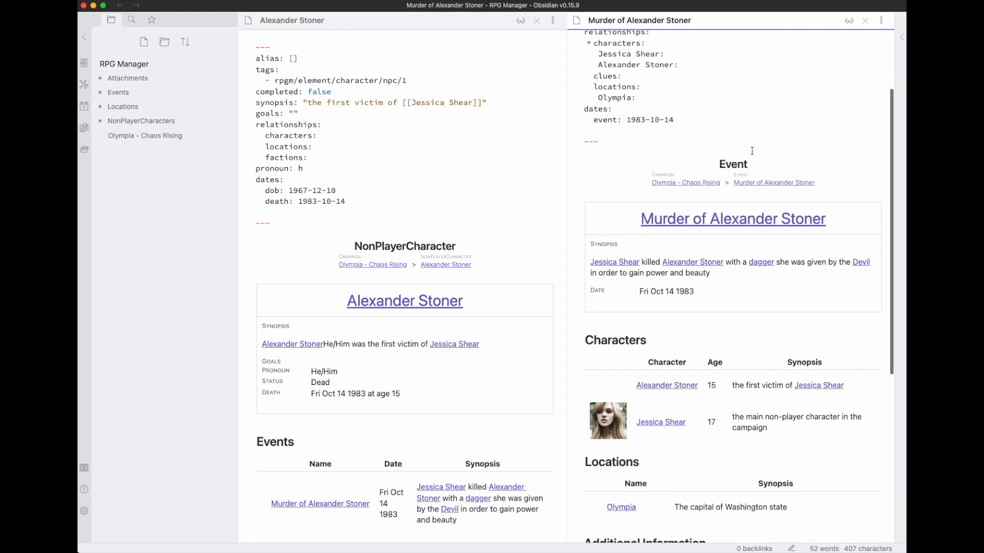
{"action": "scroll", "coordinate": [731, 257], "scroll_direction": "down", "scroll_amount": 5}
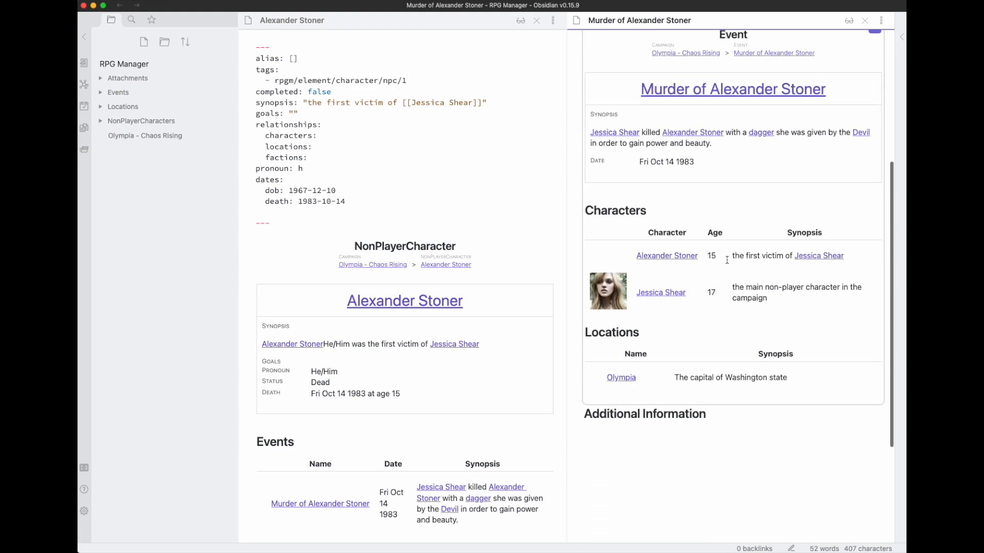
{"action": "left_click", "coordinate": [687, 376]}
{"action": "scroll", "coordinate": [678, 351], "scroll_direction": "up", "scroll_amount": 10}
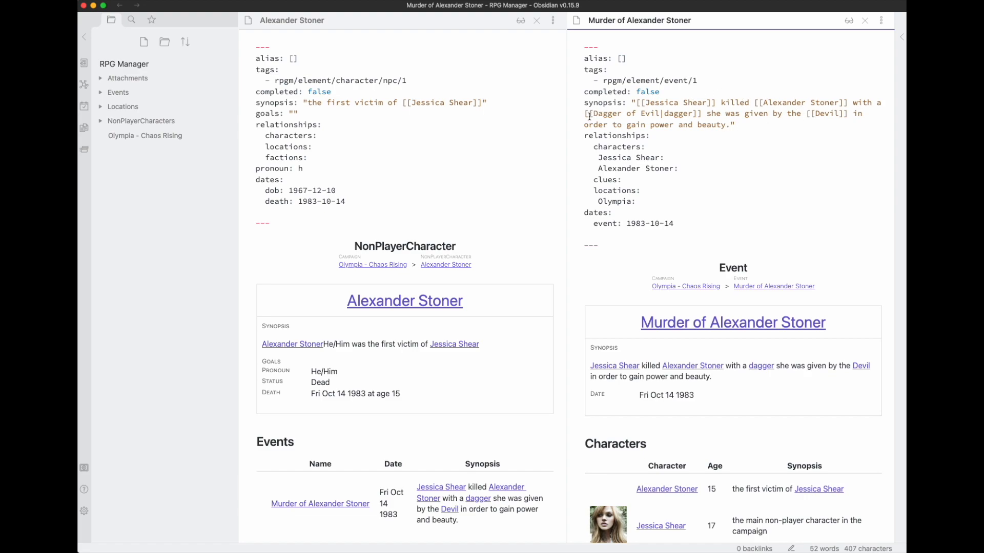
{"action": "left_click_drag", "start_coordinate": [585, 114], "coordinate": [700, 115]}
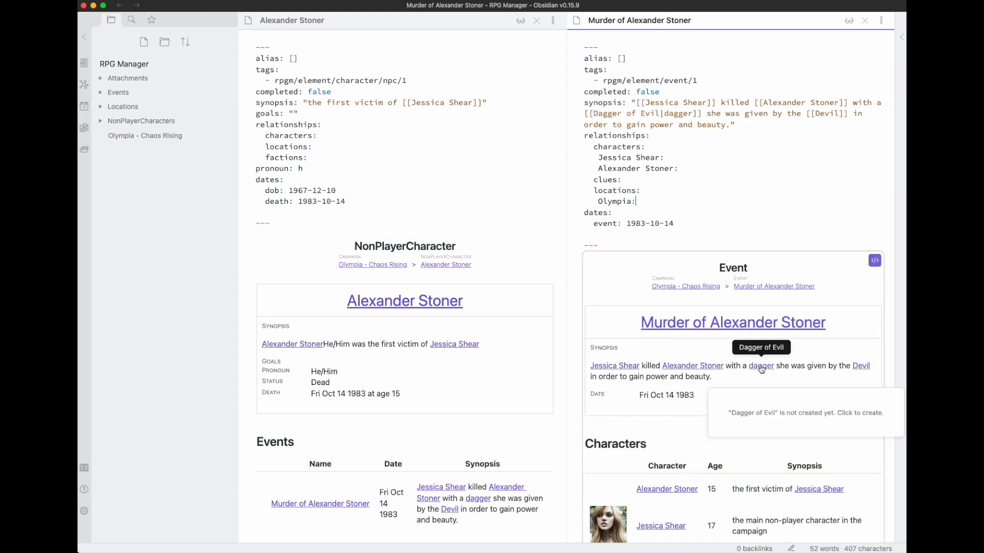
{"action": "left_click", "coordinate": [761, 368]}
Fill the Dagger of Evil note as a Clue in the Olympia - Chaos Rising campaign, using the RpgManager default Clue template.
{"action": "key", "text": "super+p"}
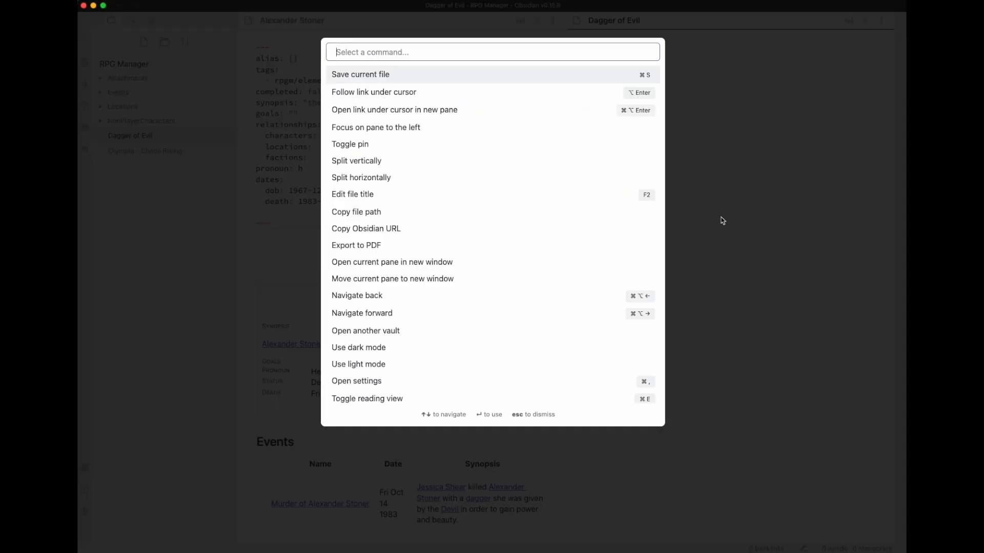
{"action": "type", "text": "clue"}
{"action": "key", "text": "Return"}
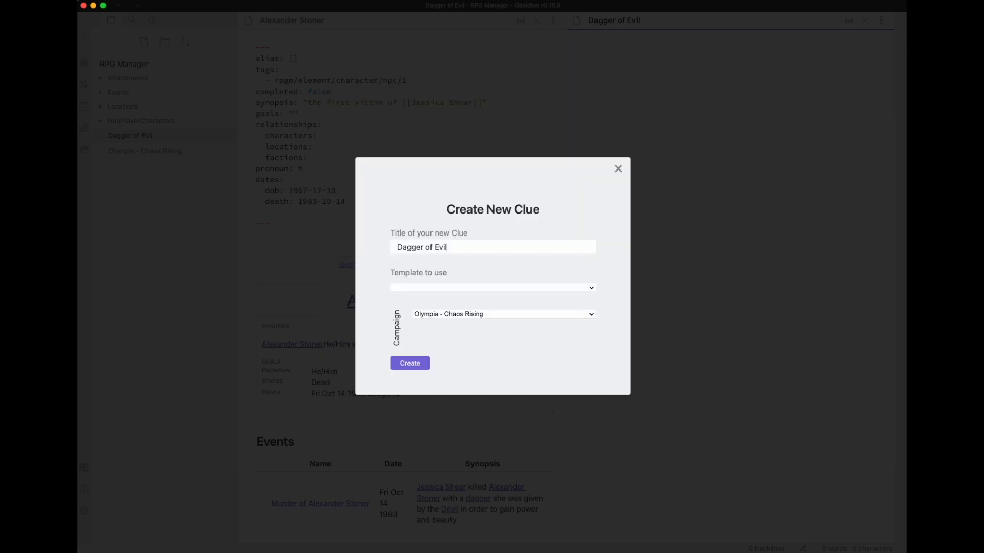
{"action": "left_click", "coordinate": [514, 288]}
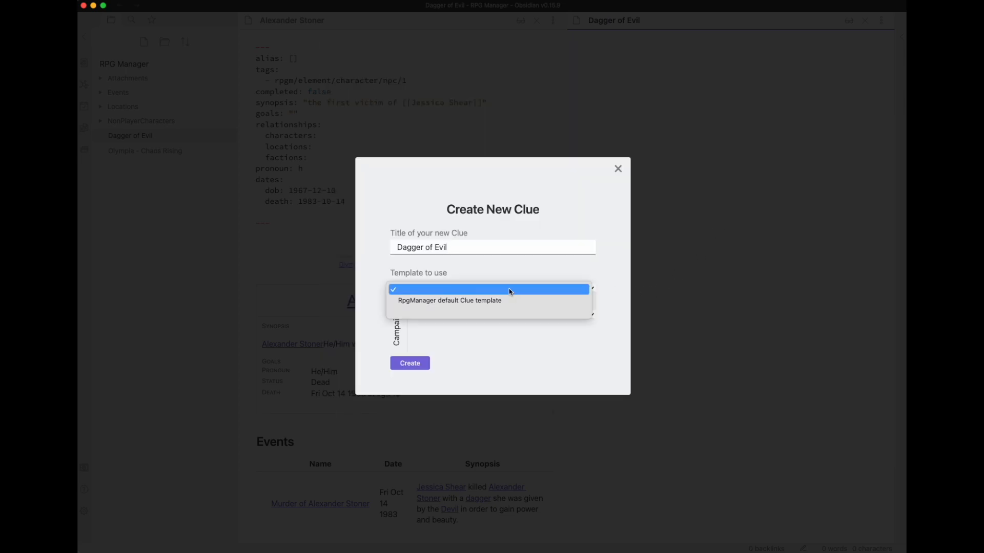
{"action": "left_click", "coordinate": [477, 302]}
{"action": "left_click", "coordinate": [410, 363]}
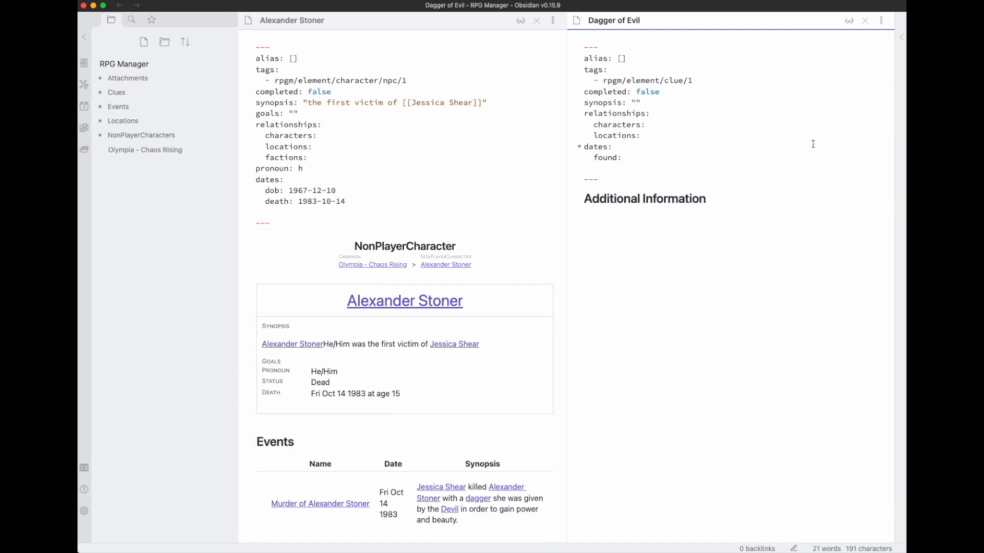
Begin the clue's synopsis with "The [[Dagger of Evil]] is a very sharp dagger created by the [[Devil]]".
{"action": "type", "text": "The [[Da"}
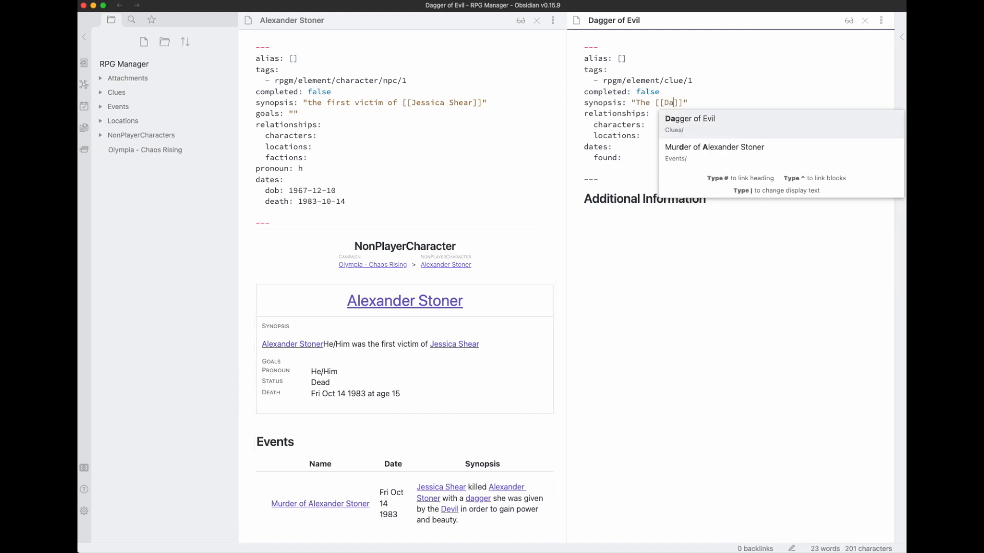
{"action": "key", "text": "Return"}
{"action": "type", "text": "is a very "}
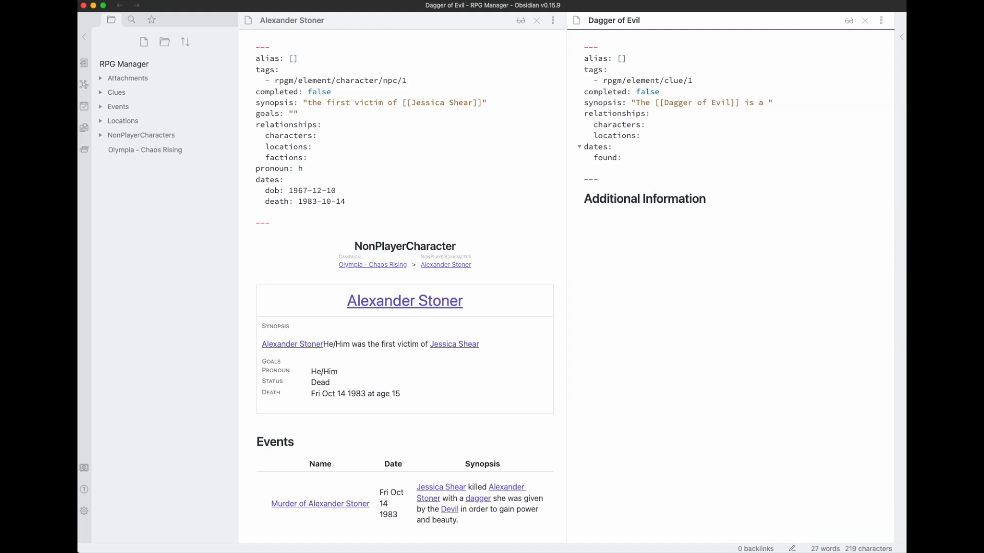
{"action": "type", "text": "sharp "}
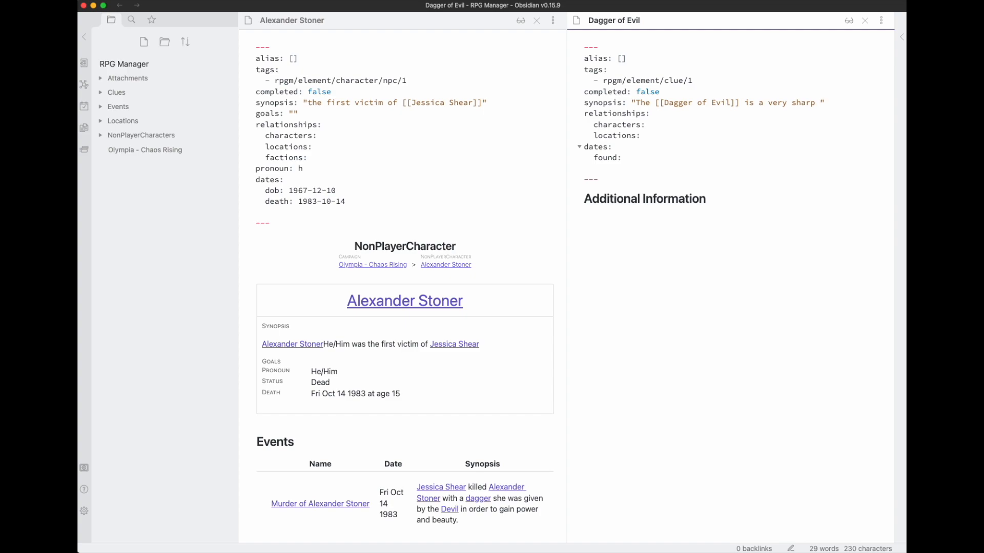
{"action": "type", "text": "dagger created b"}
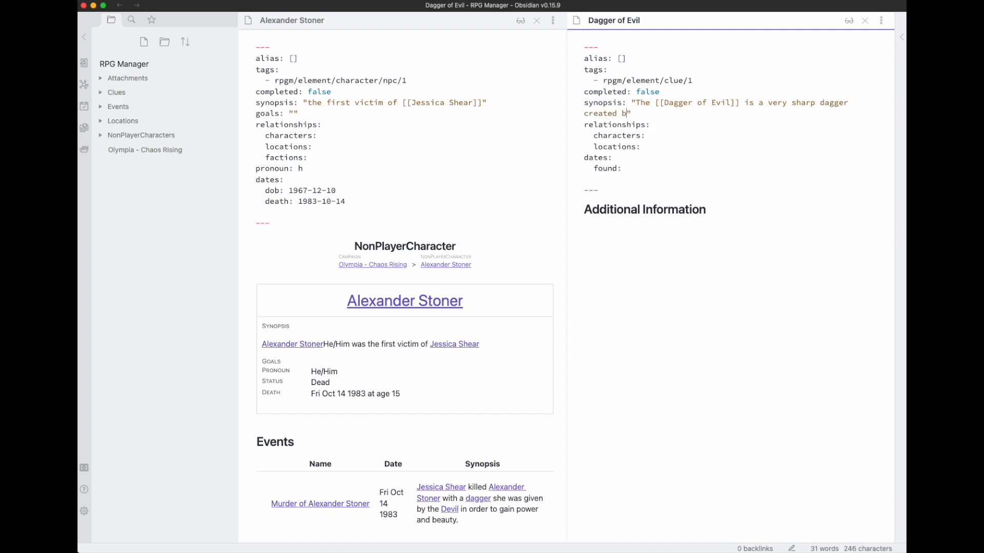
{"action": "type", "text": "y the [[De"}
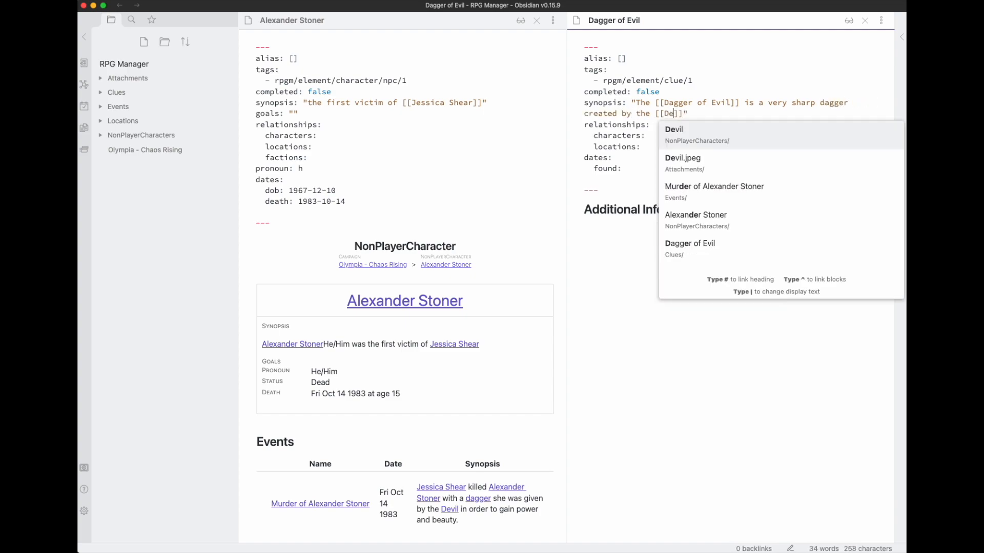
{"action": "key", "text": "Return"}
Continue the clue's synopsis with "which allow the user to send a soul directly to him. The dagger also creates a".
{"action": "type", "text": "which all"}
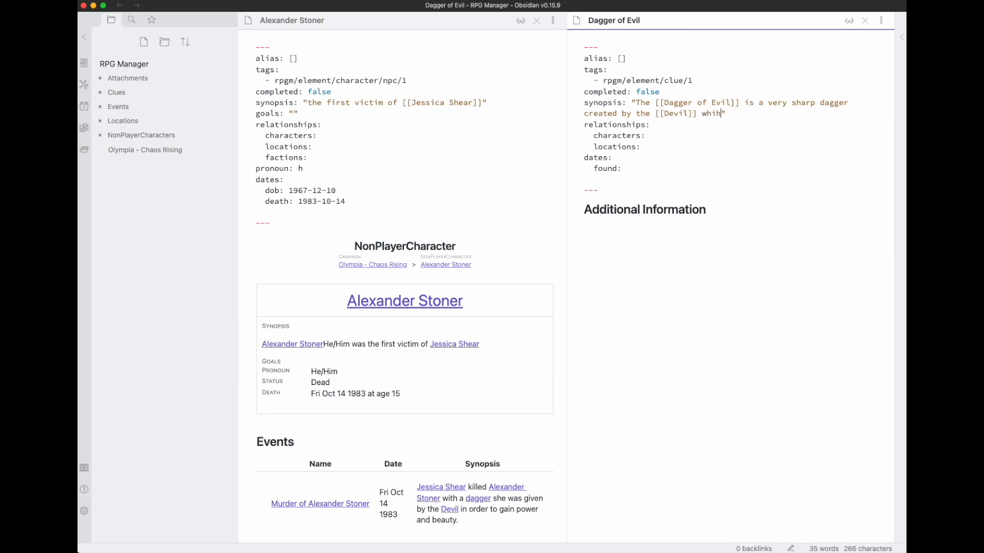
{"action": "type", "text": "ow the user to send a soul"}
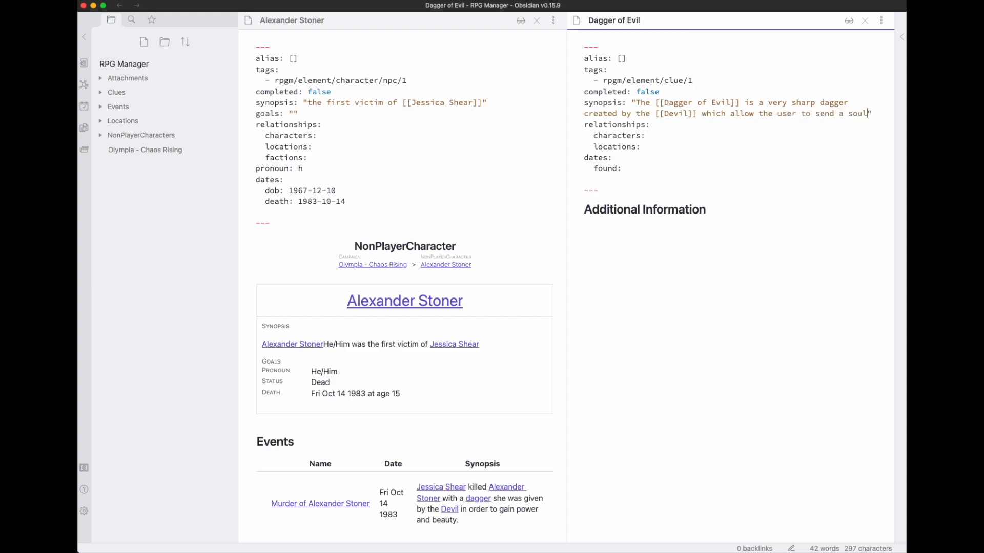
{"action": "type", "text": " directly "}
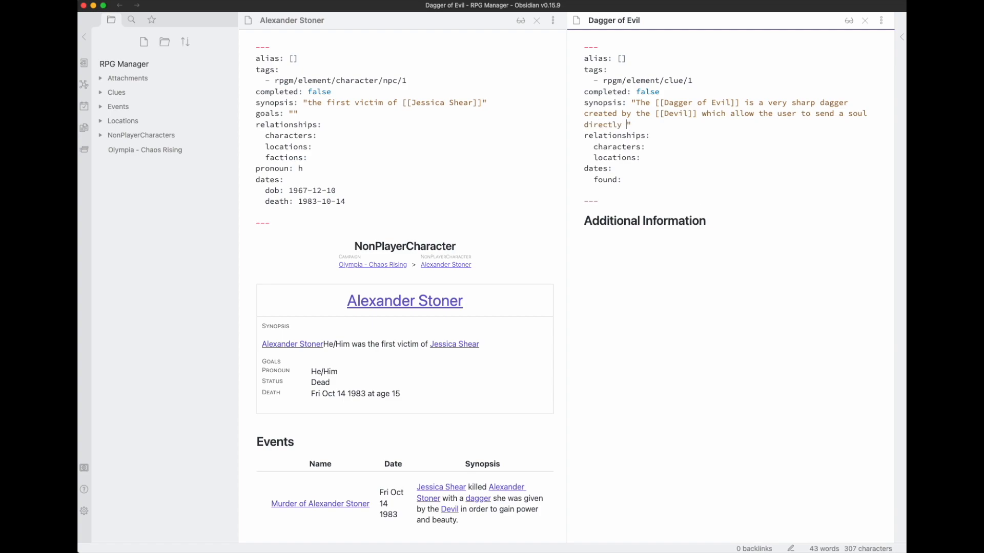
{"action": "type", "text": "to him. The dagger also creates a "}
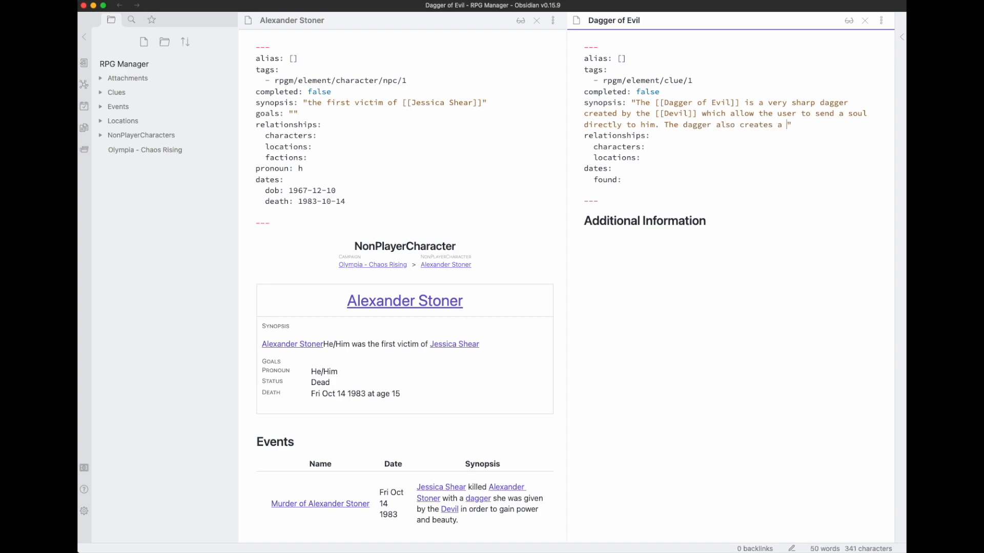
Finish the clue's synopsis with "[[Daemon]] when used to kill someone".
{"action": "type", "text": "[["}
{"action": "type", "text": "Daemo"}
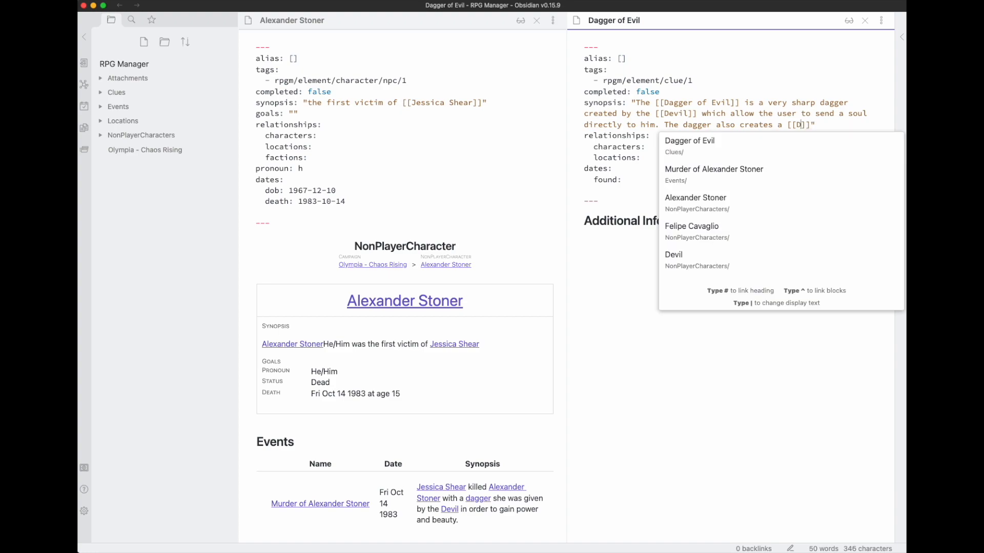
{"action": "type", "text": "n"}
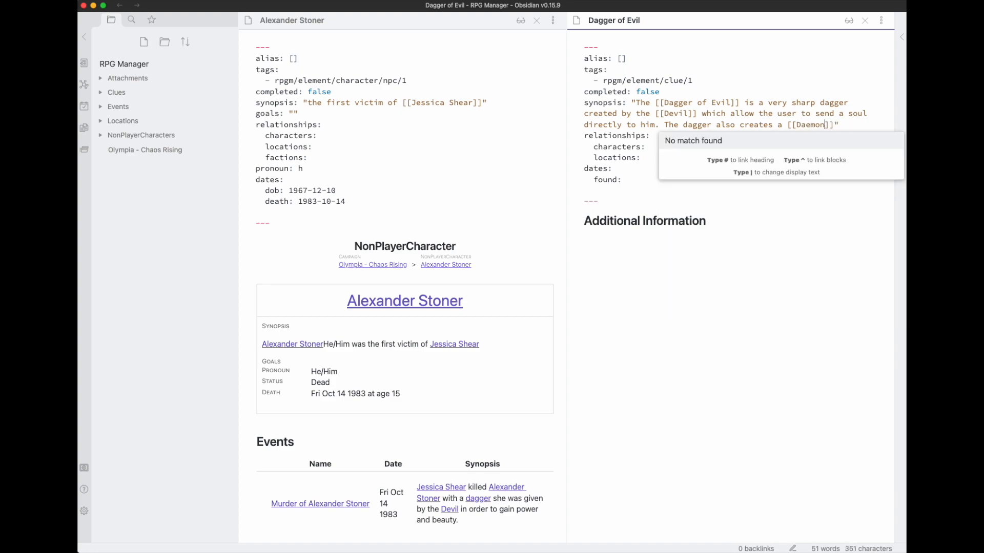
{"action": "key", "text": "Right"}
{"action": "key", "text": "Right"}
{"action": "type", "text": "when use"}
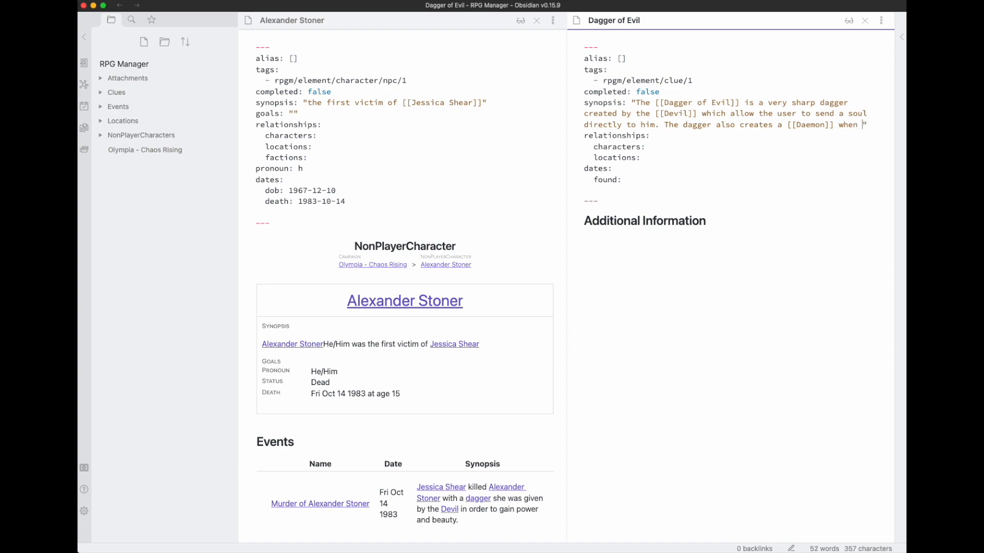
{"action": "type", "text": "d to kill som"}
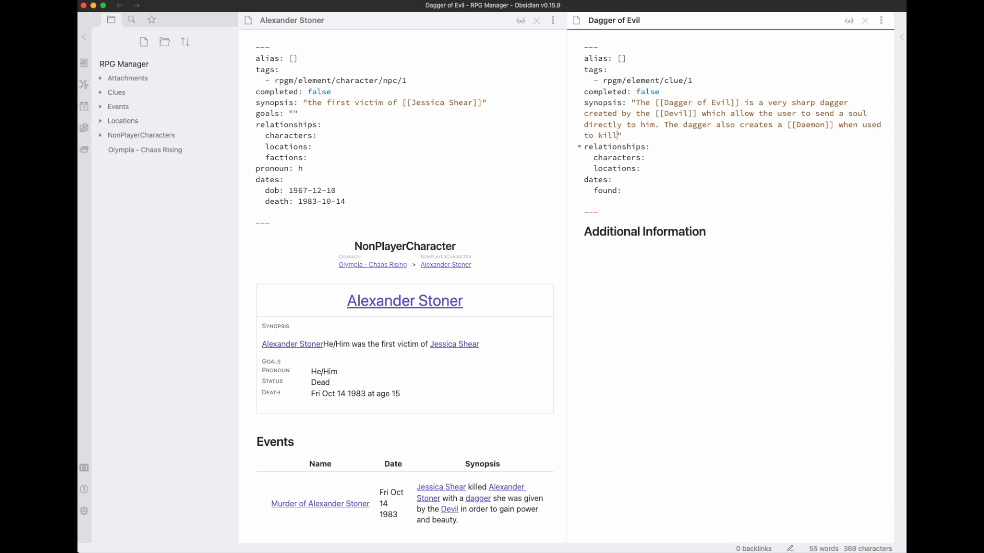
{"action": "type", "text": "eone"}
{"action": "key", "text": "Down"}
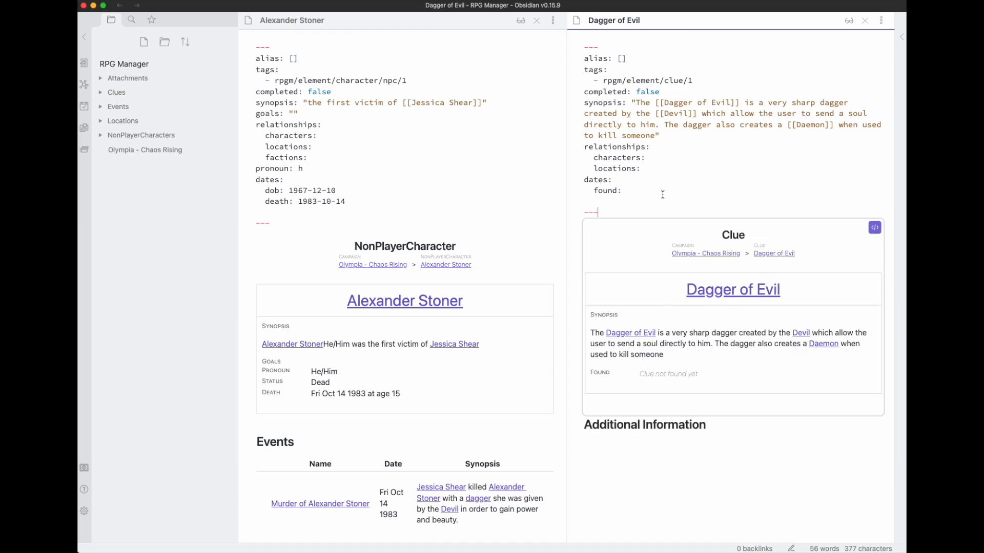
Add the killer under the clue's character relationships as a plain name without link brackets, followed by an empty quoted description.
{"action": "left_click", "coordinate": [641, 192]}
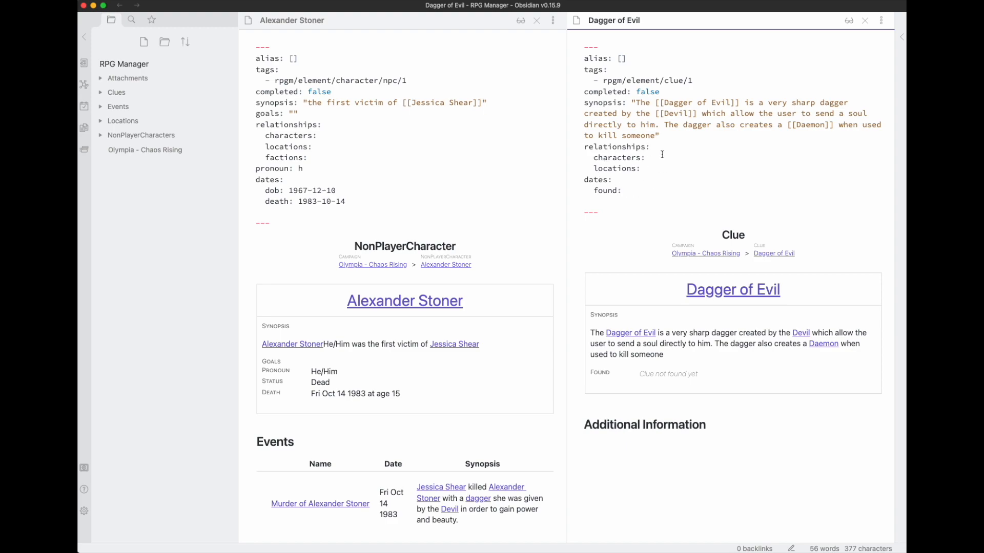
{"action": "key", "text": "Return"}
{"action": "type", "text": "[[Jessica Shear"}
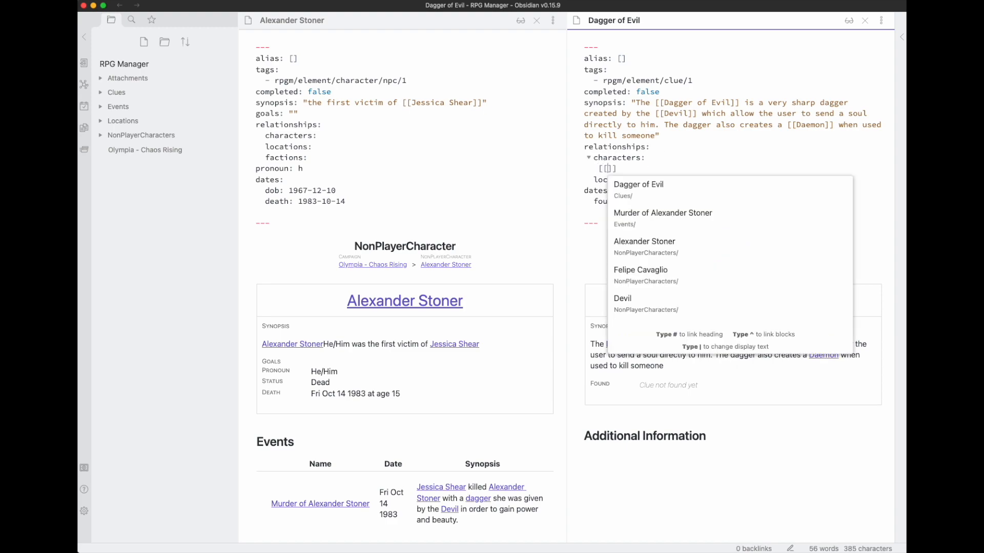
{"action": "type", "text": ":"}
{"action": "key", "text": "Home"}
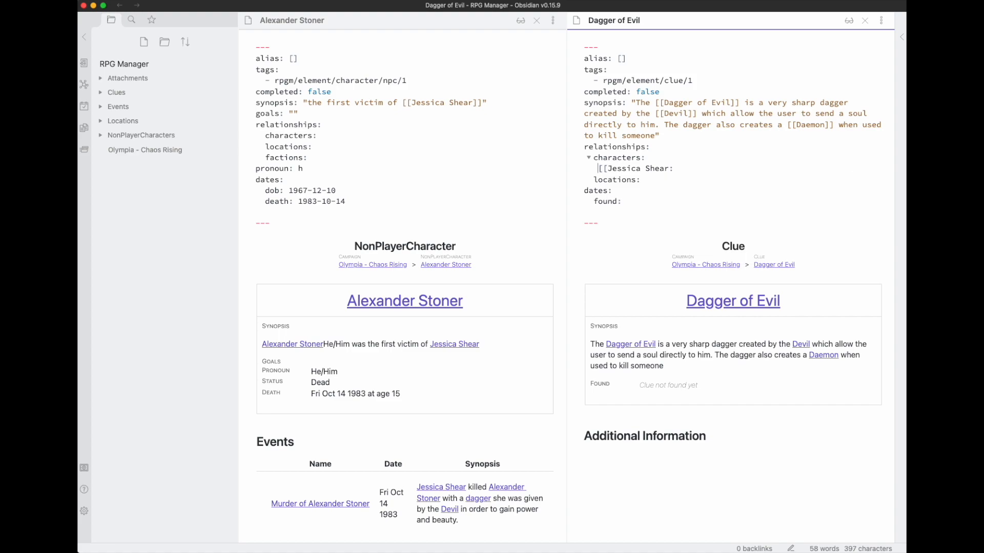
{"action": "key", "text": "Delete"}
{"action": "key", "text": "Delete"}
{"action": "key", "text": "End"}
{"action": "type", "text": "\":"}
{"action": "key", "text": "BackSpace"}
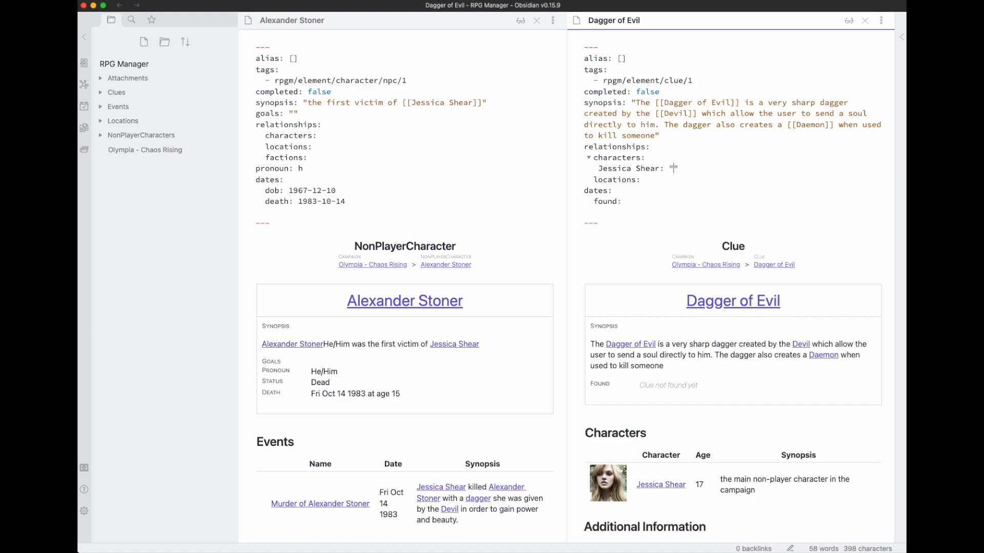
Describe the killer's relationship to the clue as "she has the dagger at the beginning of the campaign" and close the clue note.
{"action": "type", "text": "she has the"}
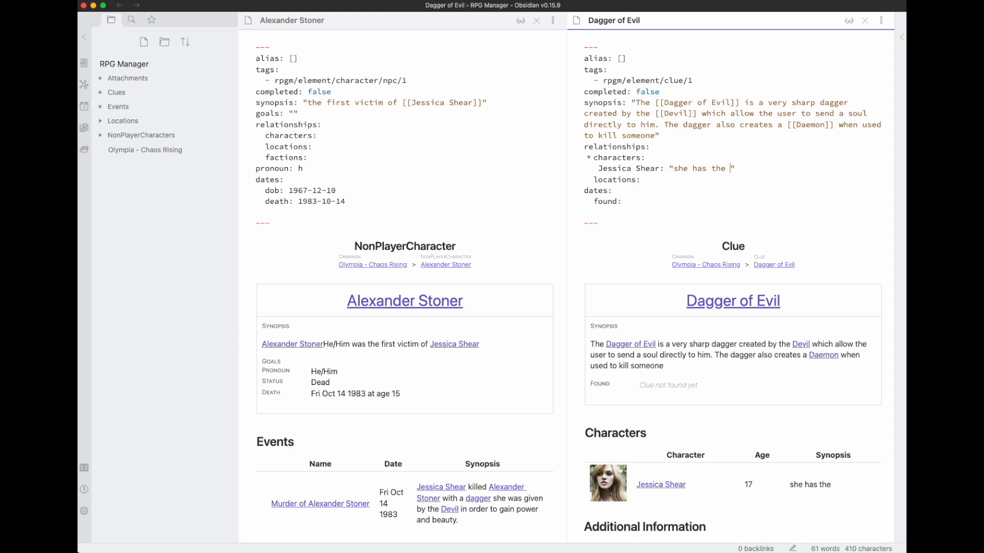
{"action": "type", "text": " dagger at the be"}
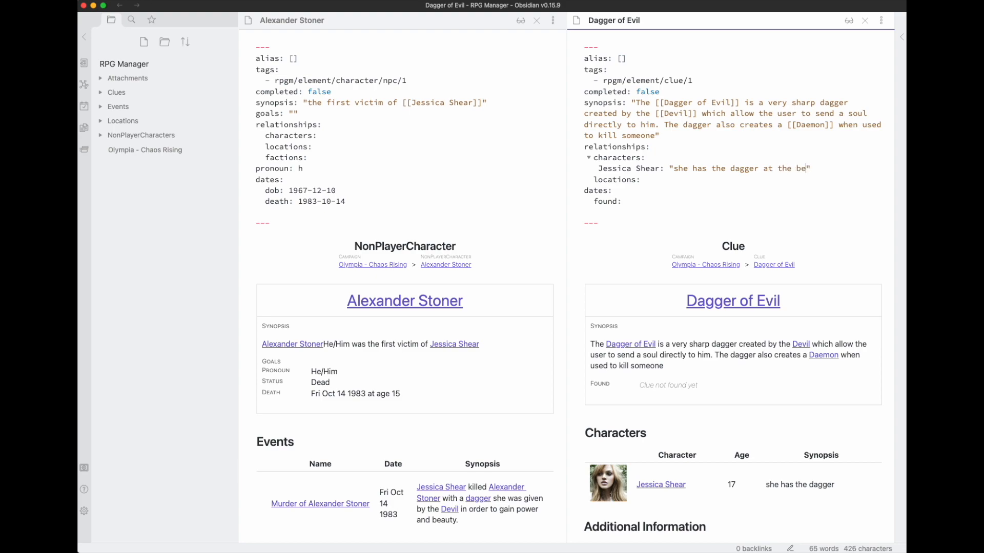
{"action": "type", "text": "ginning "}
{"action": "type", "text": "of the campaign"}
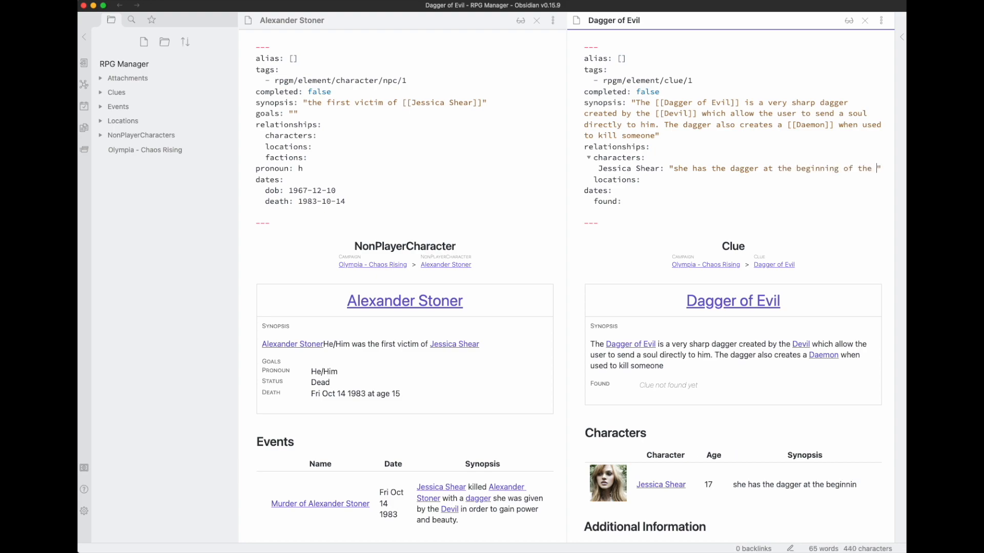
{"action": "left_click", "coordinate": [680, 146]}
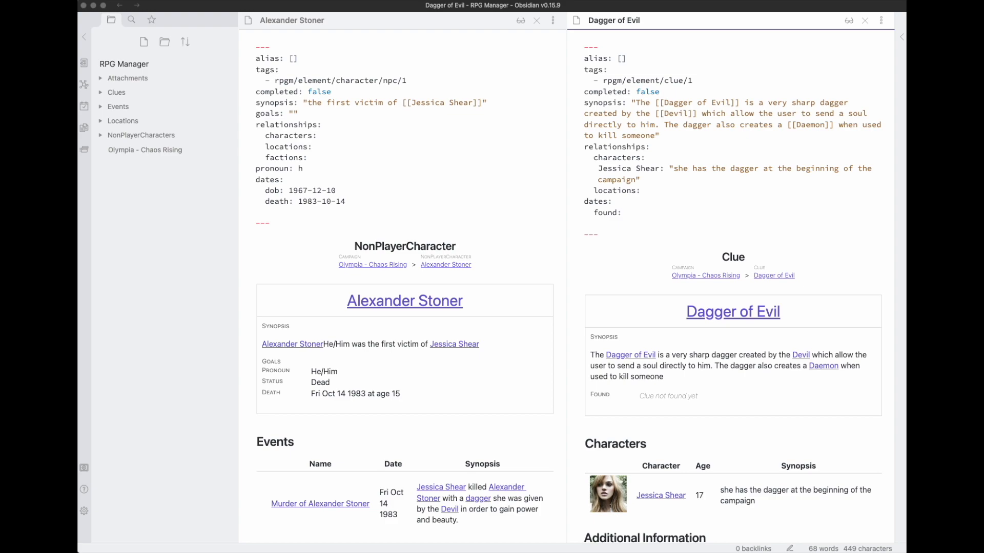
{"action": "left_click", "coordinate": [667, 251]}
{"action": "key", "text": "super+w"}
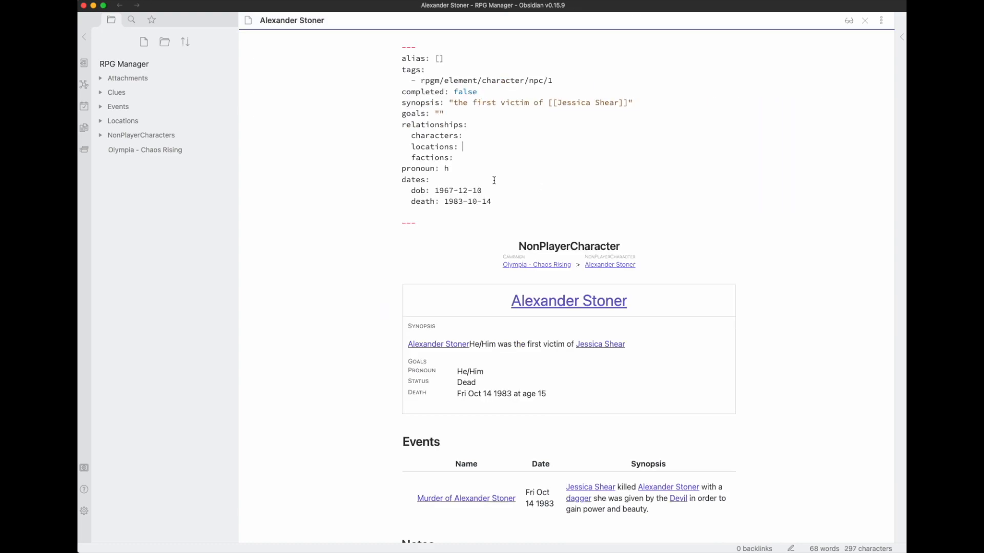
Create a new Character note titled with the first player character's name, using the RpgManager default Character template in the Olympia - Chaos Rising campaign.
{"action": "key", "text": "super+p"}
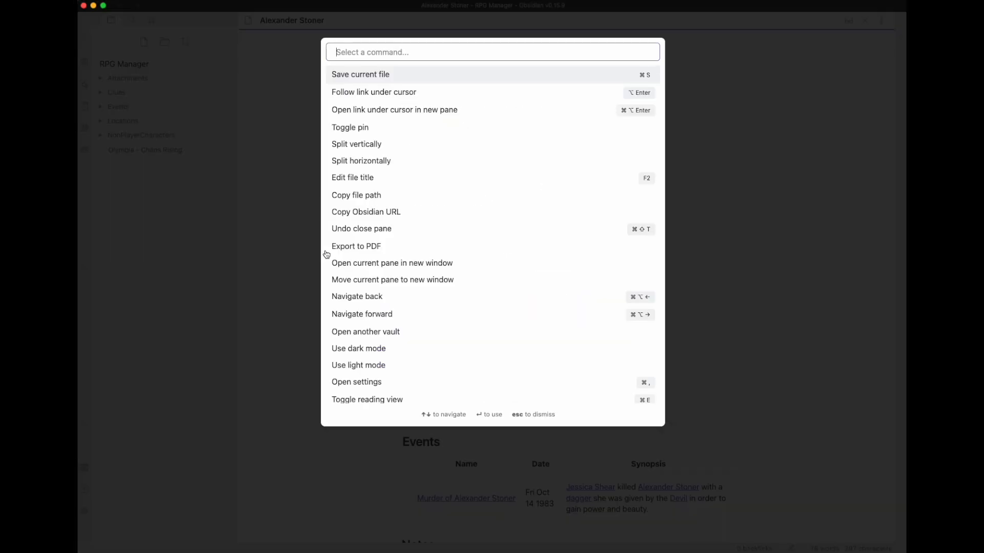
{"action": "type", "text": "Chara"}
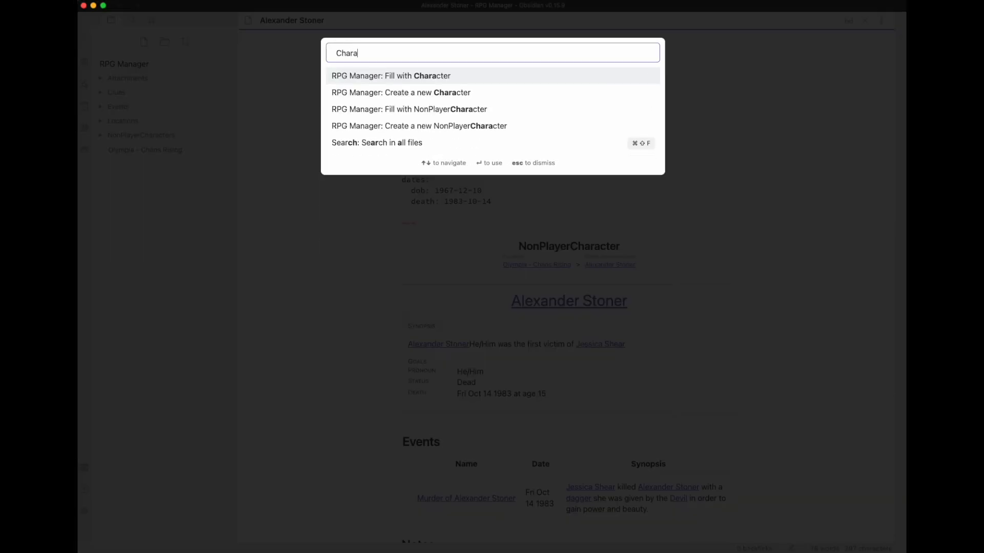
{"action": "left_click", "coordinate": [458, 92]}
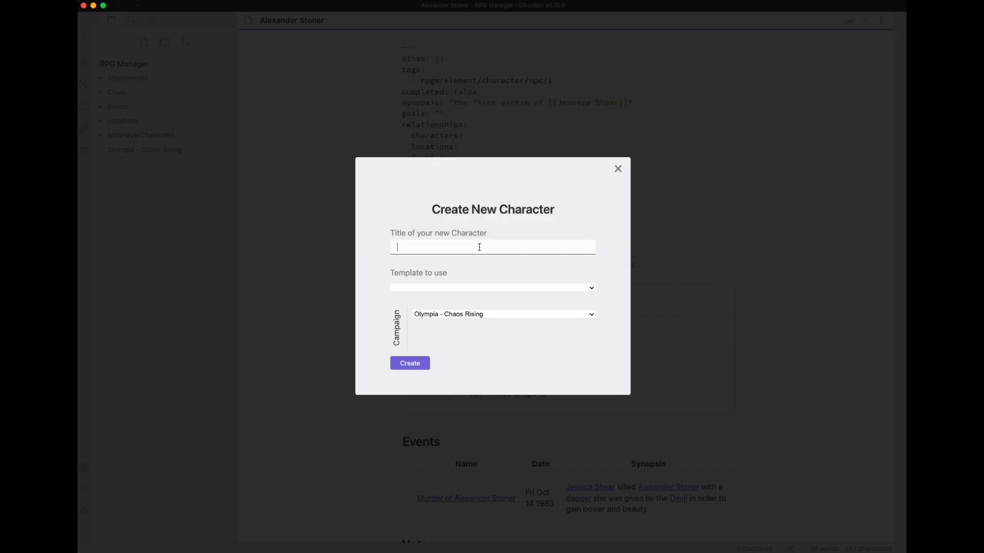
{"action": "type", "text": "Lisa"}
{"action": "left_click", "coordinate": [435, 288]}
{"action": "left_click", "coordinate": [441, 301]}
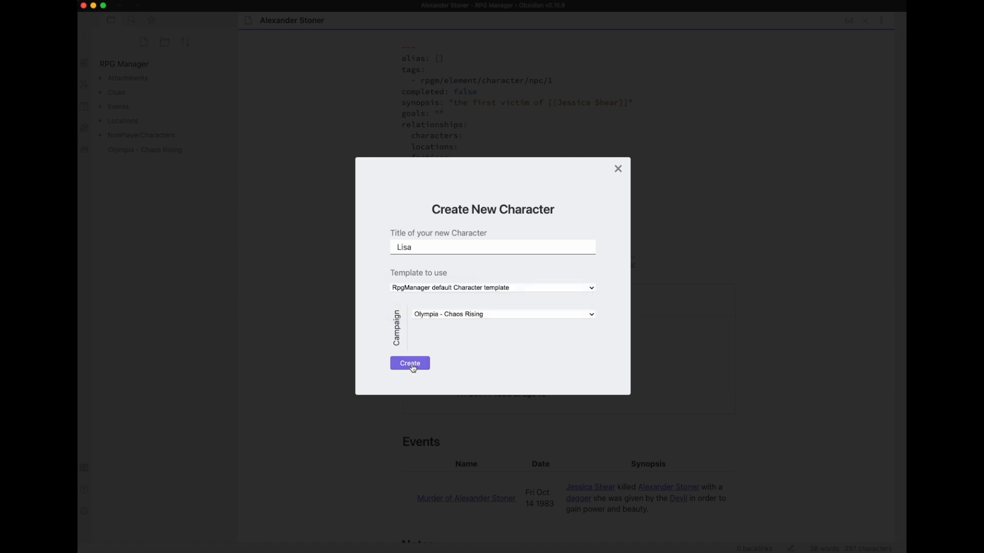
{"action": "left_click", "coordinate": [409, 363]}
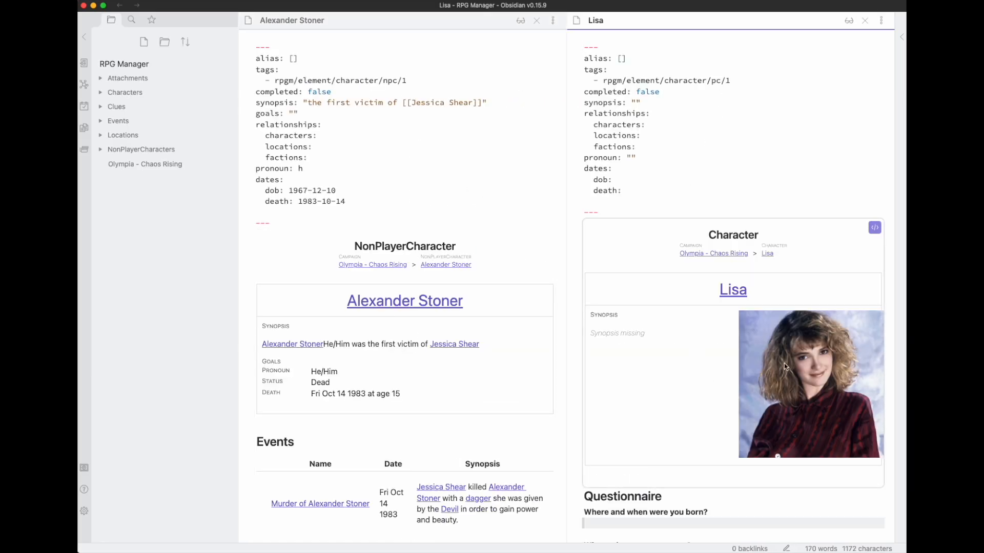
Set the new character's synopsis to "the player character of" followed by the player's name in bold.
{"action": "left_click", "coordinate": [635, 103]}
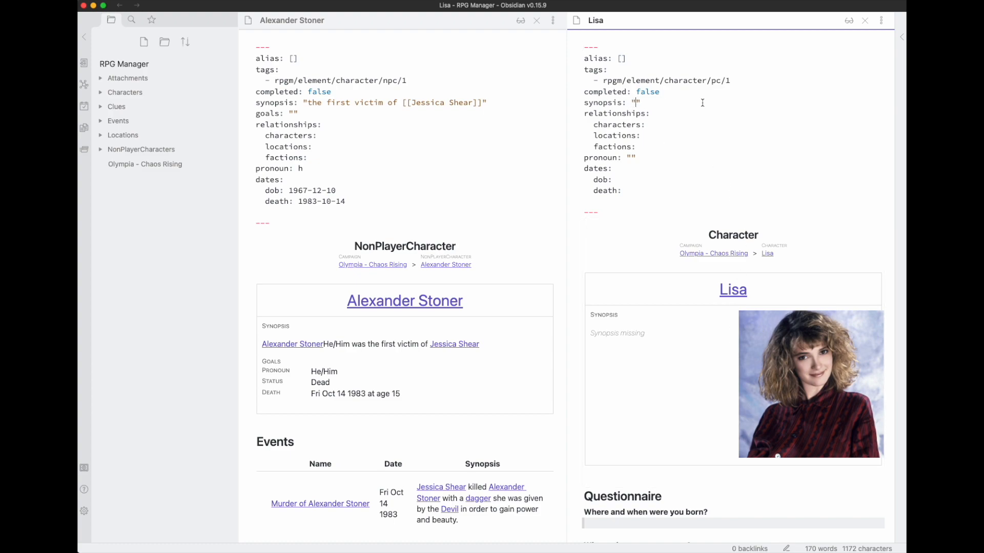
{"action": "type", "text": "the player characters"}
{"action": "key", "text": "BackSpace"}
{"action": "type", "text": "of Faby"}
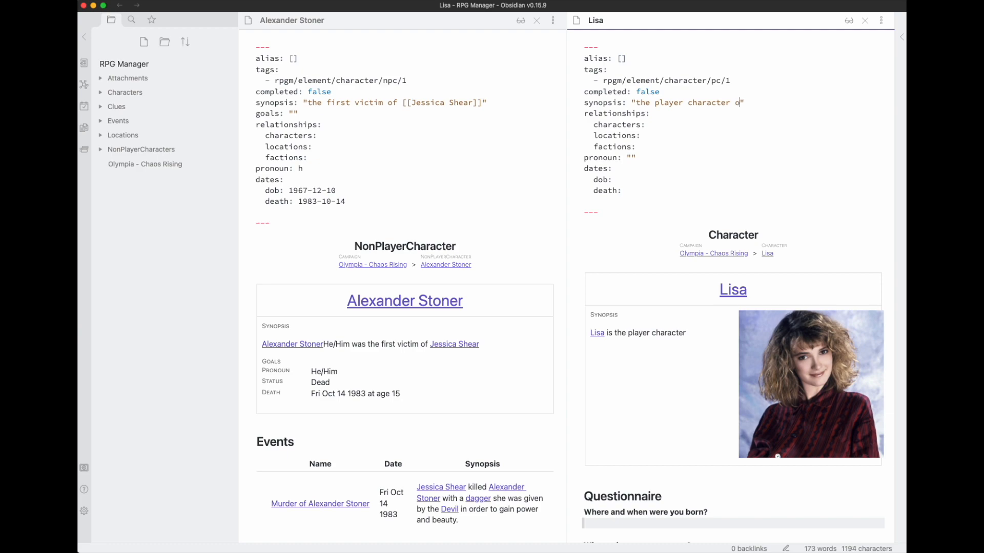
{"action": "key", "text": "shift+alt+Left"}
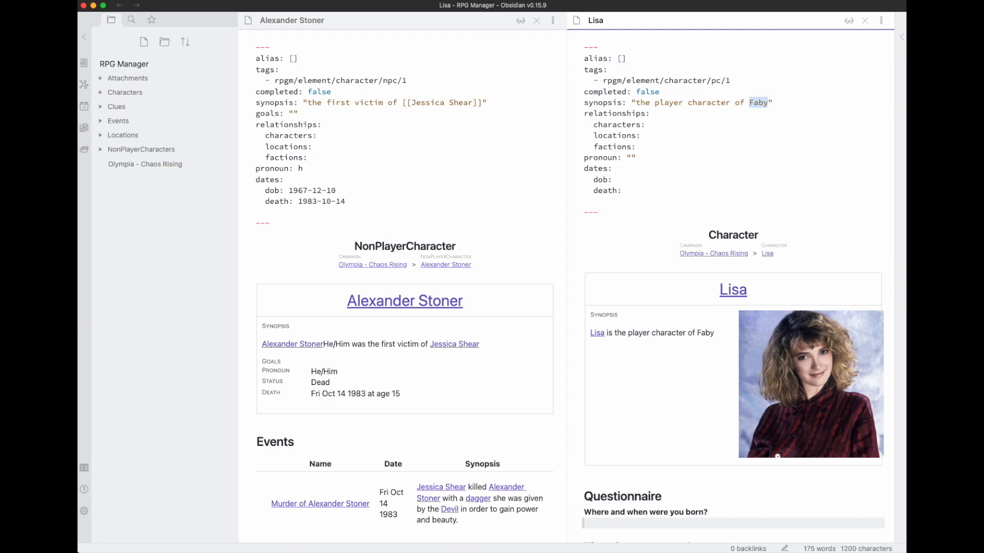
{"action": "key", "text": "super+b"}
Replace the empty pronoun value in the first player character's note with s.
{"action": "left_click", "coordinate": [658, 135]}
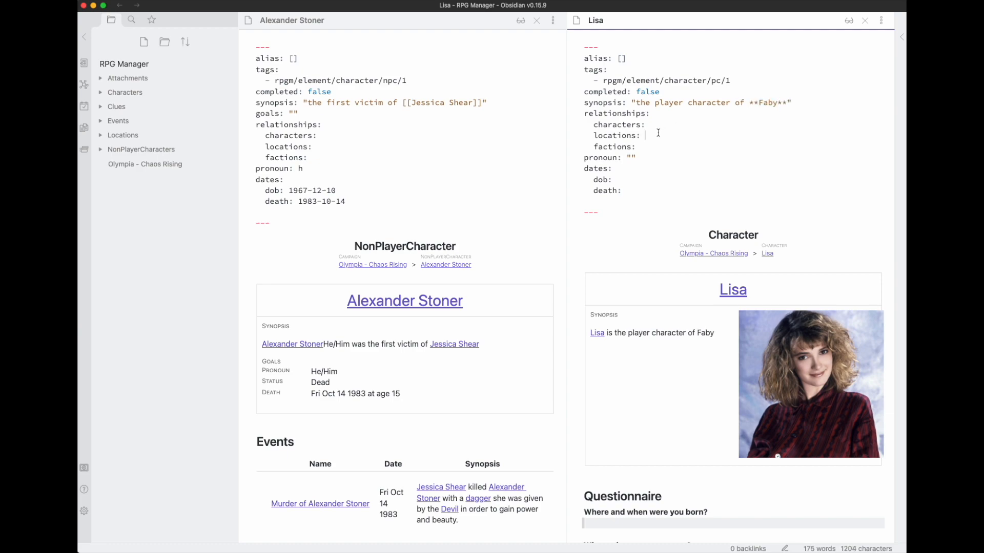
{"action": "left_click", "coordinate": [650, 160]}
{"action": "key", "text": "BackSpace"}
{"action": "key", "text": "BackSpace"}
{"action": "type", "text": "s"}
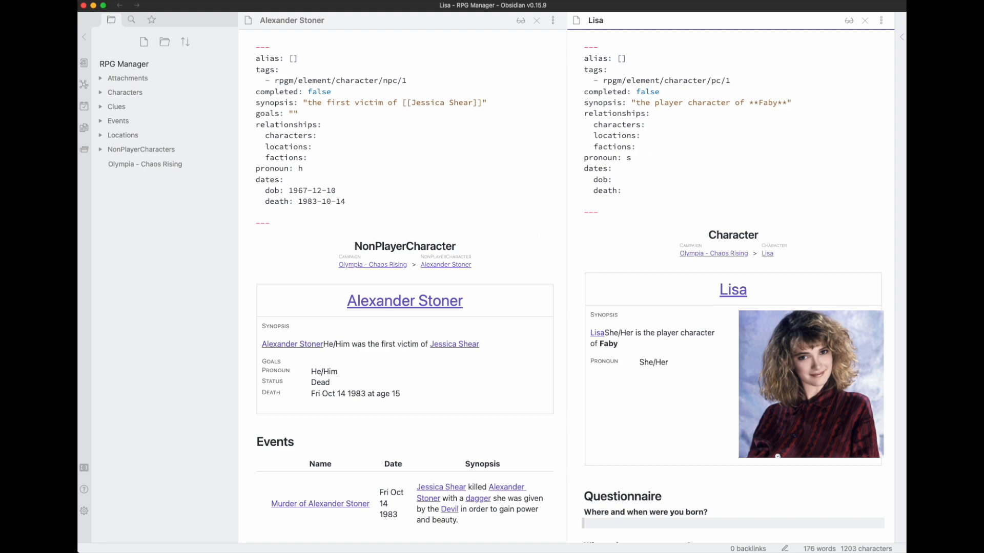
{"action": "key", "text": "super+Tab"}
{"action": "left_click", "coordinate": [735, 163]}
Create a second Character note titled with that character's name, using the RpgManager default Character template in the Olympia - Chaos Rising campaign.
{"action": "key", "text": "super+p"}
{"action": "type", "text": "chara"}
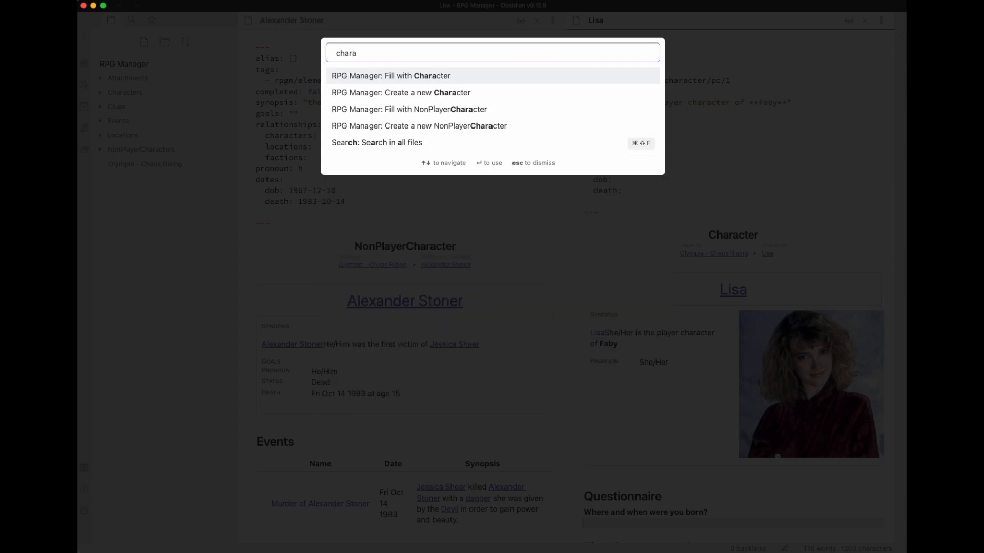
{"action": "key", "text": "Down"}
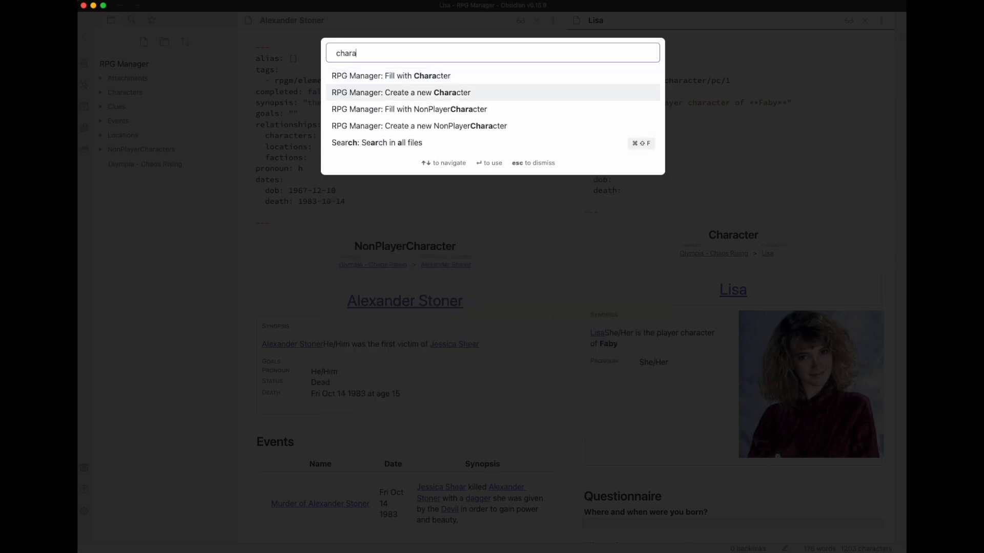
{"action": "key", "text": "Return"}
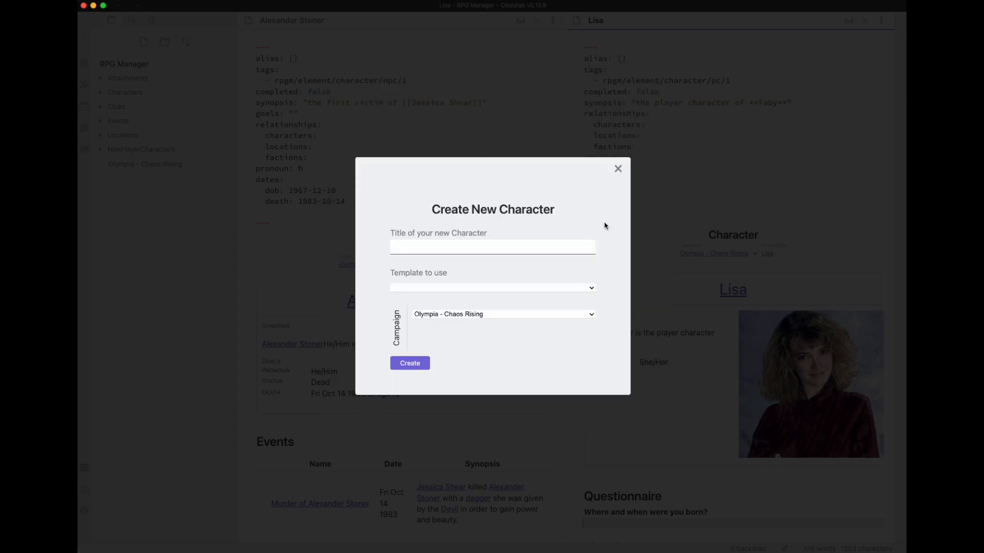
{"action": "type", "text": "Billy"}
{"action": "left_click", "coordinate": [421, 288]}
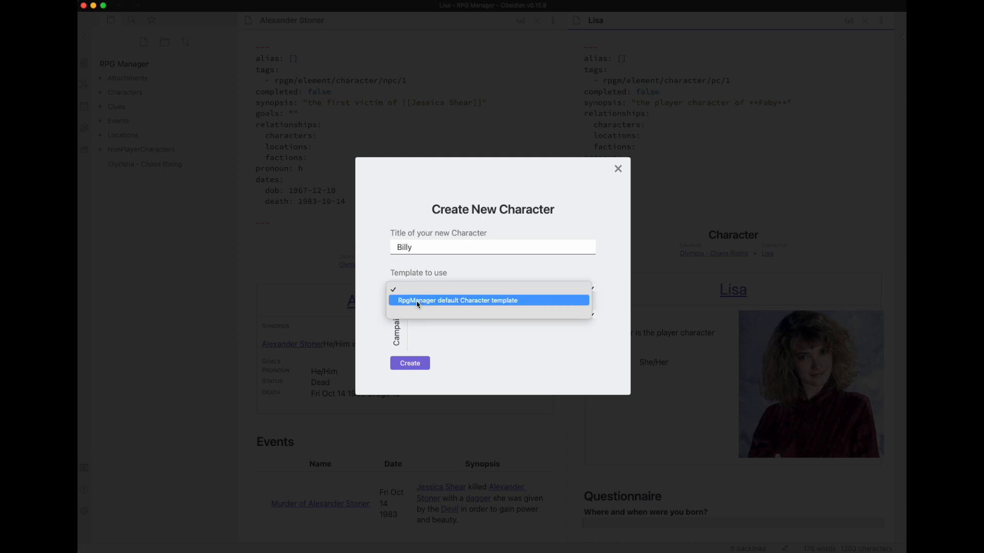
{"action": "left_click", "coordinate": [425, 300]}
{"action": "left_click", "coordinate": [410, 363]}
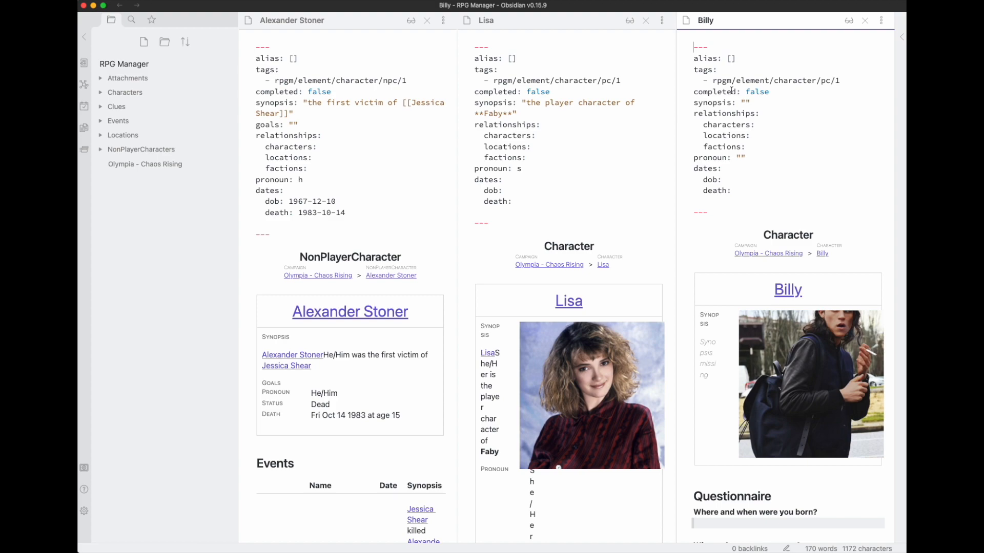
Enter "the player character of" followed by the player's name as the second character's synopsis.
{"action": "left_click", "coordinate": [743, 102]}
{"action": "type", "text": "the player c"}
{"action": "key", "text": "BackSpace"}
{"action": "type", "text": "layer characters"}
{"action": "key", "text": "BackSpace"}
{"action": "key", "text": "BackSpace"}
{"action": "type", "text": "of "}
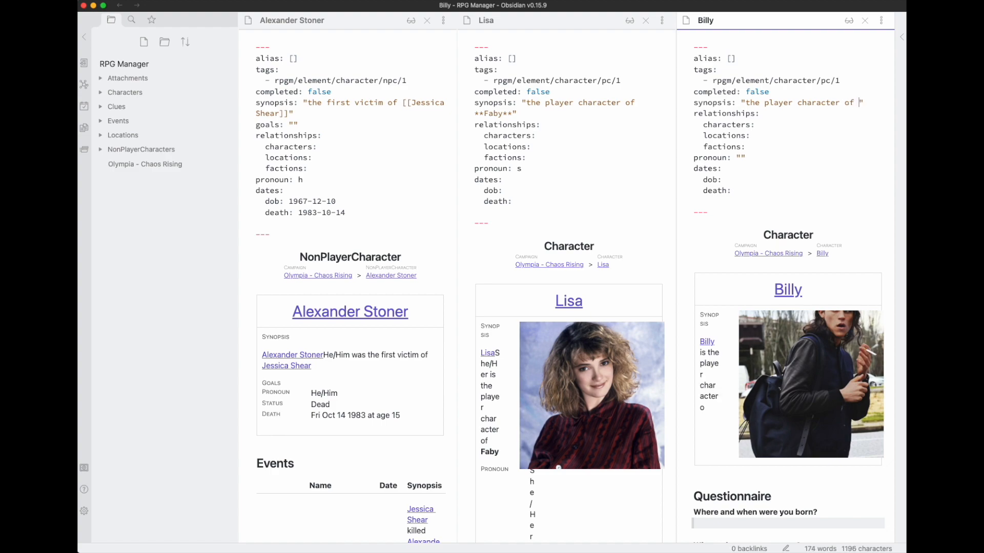
{"action": "type", "text": "Zander"}
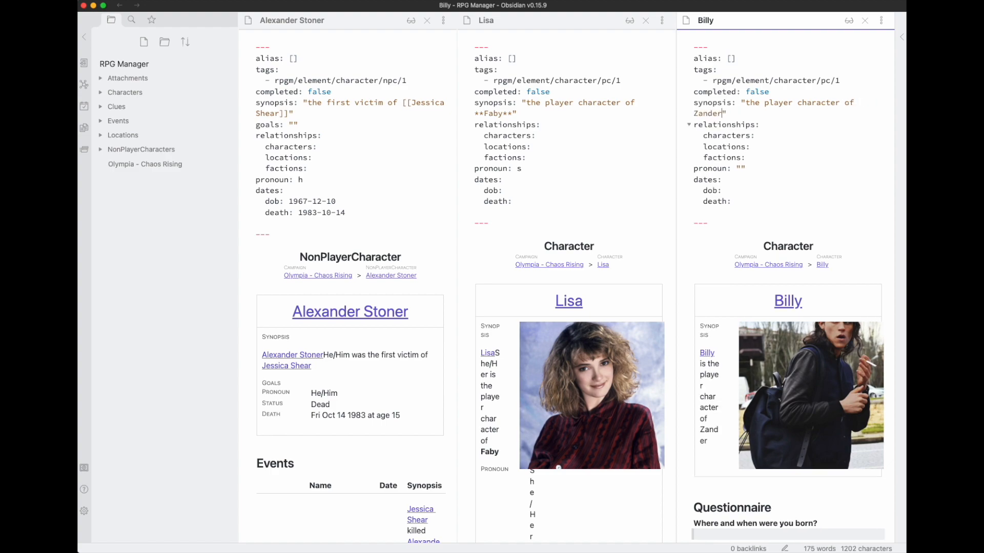
Correct the initial of the player's name in the synopsis to X and make the name bold.
{"action": "key", "text": "shift+alt+Left"}
{"action": "key", "text": "Left"}
{"action": "key", "text": "shift+Right"}
{"action": "type", "text": "X"}
{"action": "key", "text": "shift+alt+Left"}
{"action": "type", "text": "**"}
{"action": "key", "text": "Right"}
Finish with the second character's properties and close both new player character notes, leaving the first victim's note open.
{"action": "key", "text": "Down"}
{"action": "key", "text": "Down"}
{"action": "key", "text": "Down"}
{"action": "key", "text": "super+w"}
{"action": "key", "text": "super+w"}
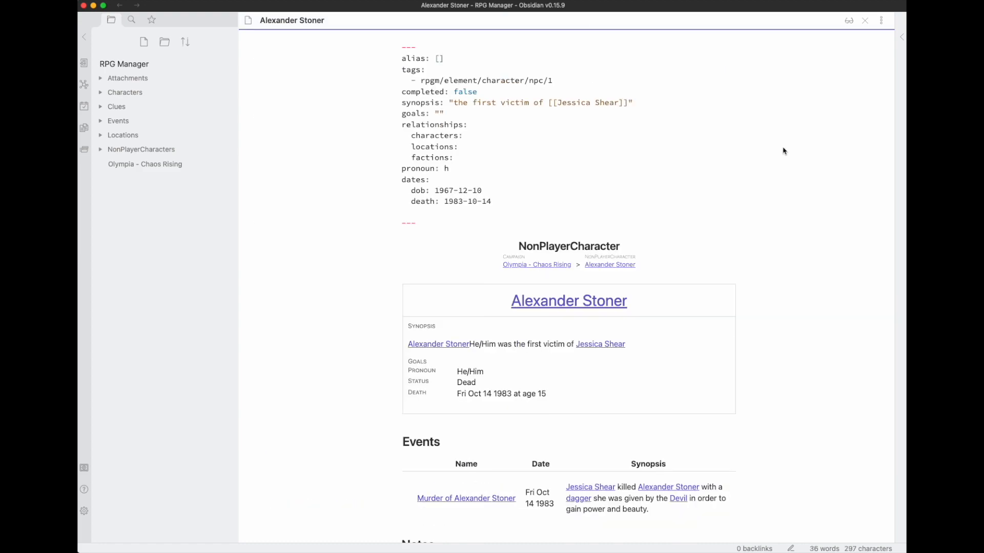
Create a third Character note titled with that character's name, using the RpgManager default Character template in the Olympia - Chaos Rising campaign.
{"action": "key", "text": "super+p"}
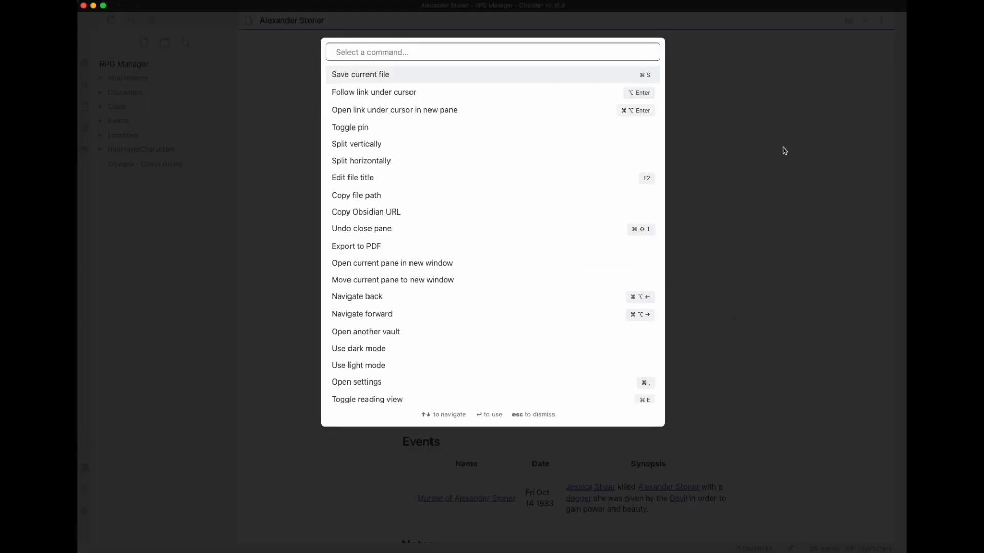
{"action": "type", "text": "Chara"}
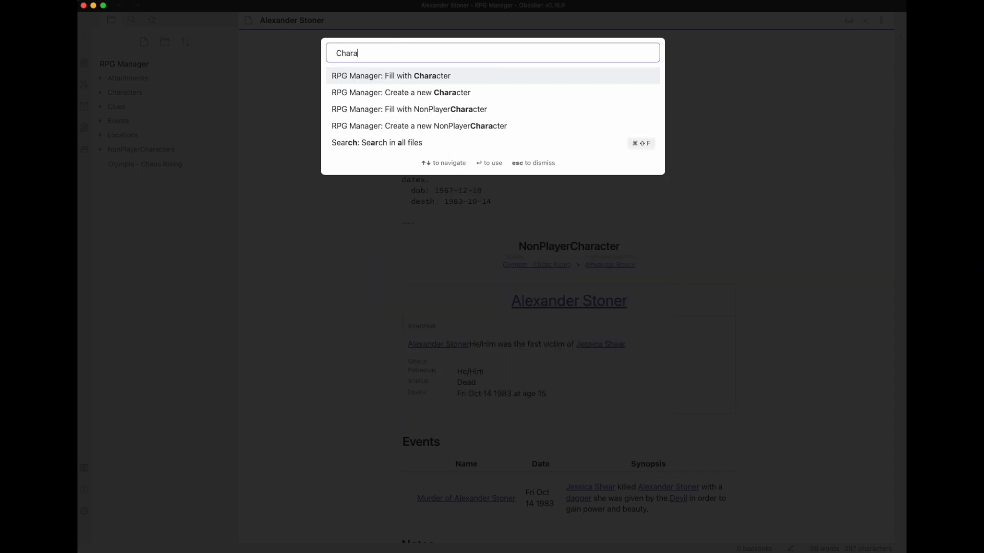
{"action": "key", "text": "Down"}
{"action": "key", "text": "Return"}
{"action": "type", "text": "M"}
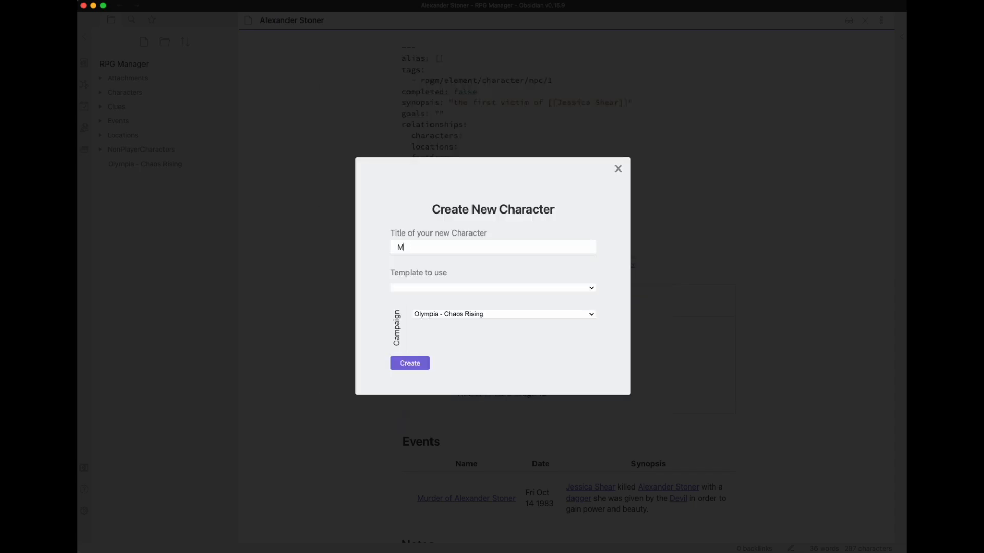
{"action": "type", "text": "arcus"}
{"action": "left_click", "coordinate": [467, 290]}
{"action": "left_click", "coordinate": [449, 301]}
{"action": "left_click", "coordinate": [408, 368]}
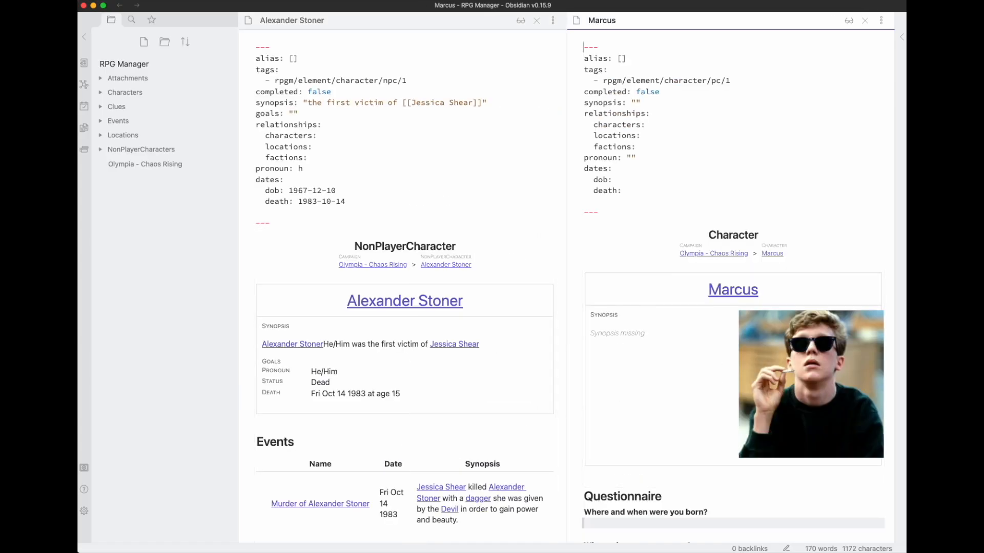
Close the third player character's note and open the Olympia - Chaos Rising campaign note.
{"action": "key", "text": "super+Tab"}
{"action": "left_click", "coordinate": [660, 115]}
{"action": "key", "text": "super+w"}
{"action": "scroll", "coordinate": [325, 227], "scroll_direction": "down", "scroll_amount": 5}
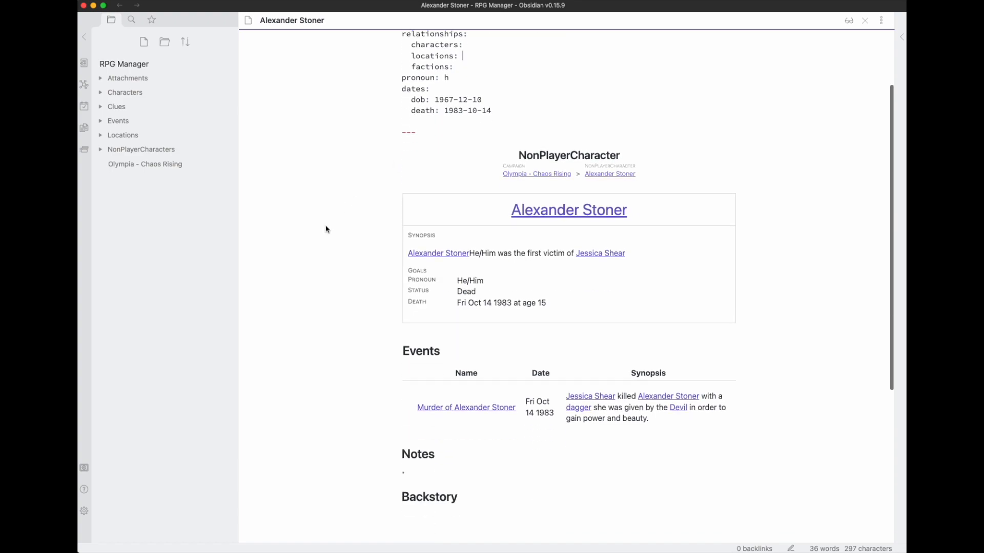
{"action": "scroll", "coordinate": [326, 229], "scroll_direction": "up", "scroll_amount": 5}
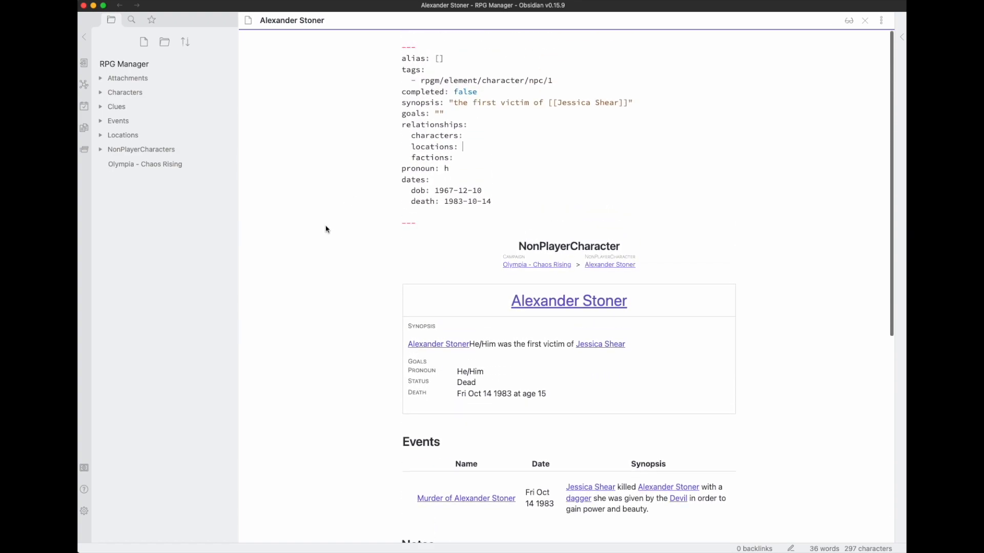
{"action": "left_click", "coordinate": [162, 169]}
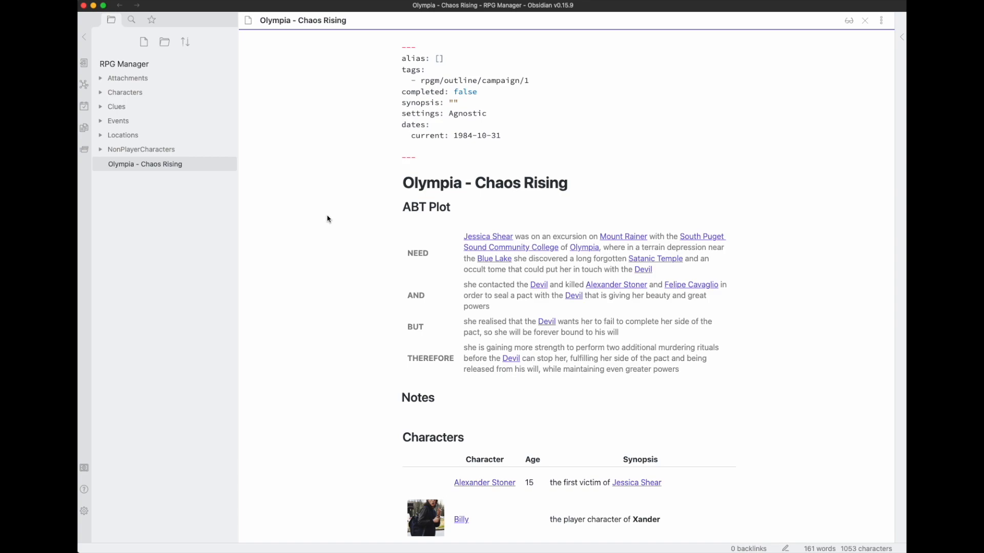
Create an Adventure titled "Adventure 0 - The Cave" with the RpgManager default Adventure template in the Olympia - Chaos Rising campaign.
{"action": "key", "text": "super+p"}
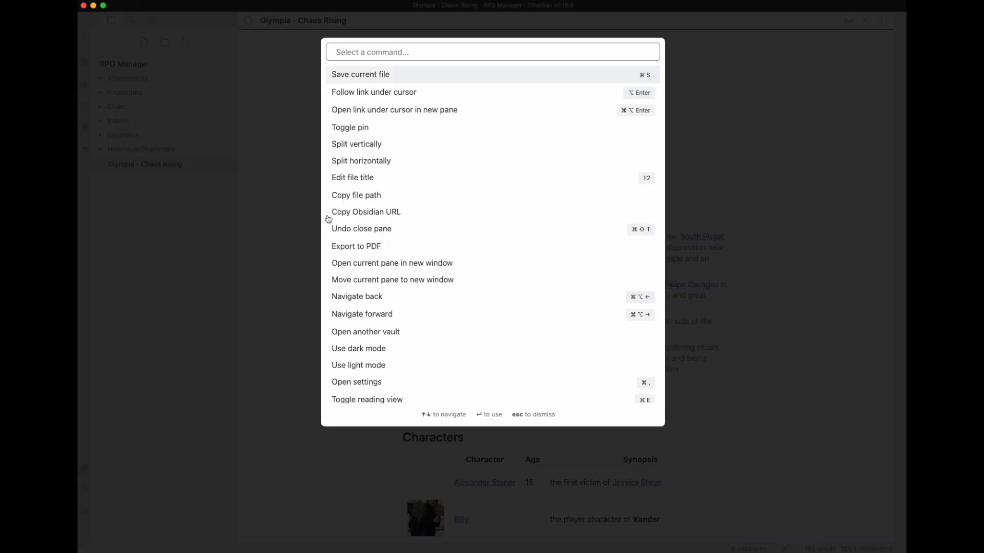
{"action": "type", "text": "adve"}
{"action": "key", "text": "Down"}
{"action": "key", "text": "Return"}
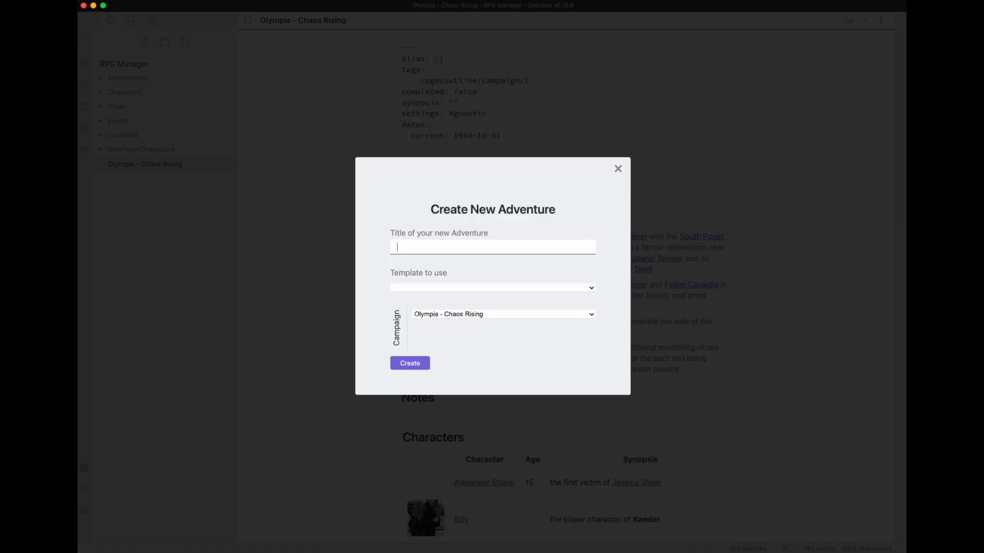
{"action": "type", "text": "Adventure 0 - The Cave"}
{"action": "left_click", "coordinate": [390, 287]}
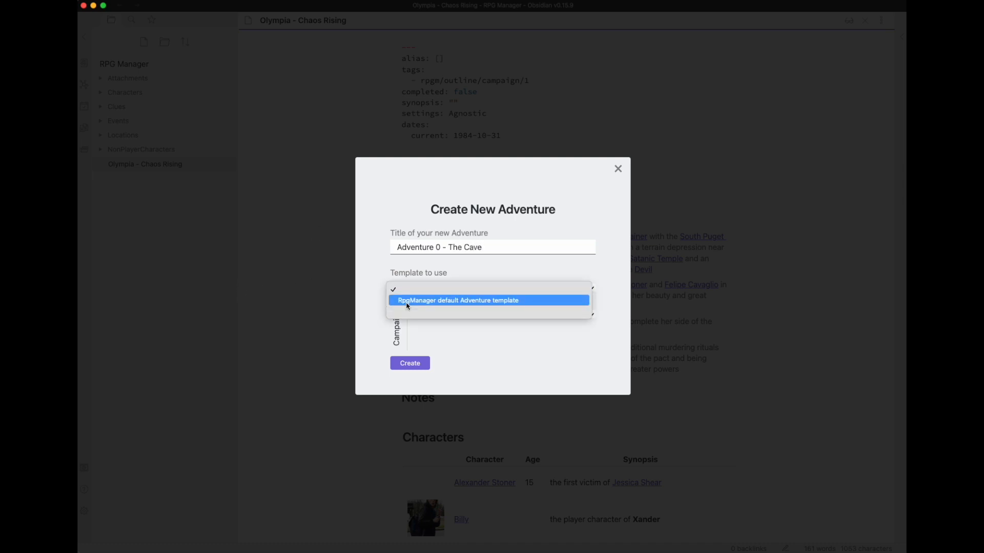
{"action": "left_click", "coordinate": [405, 300]}
{"action": "left_click", "coordinate": [404, 360]}
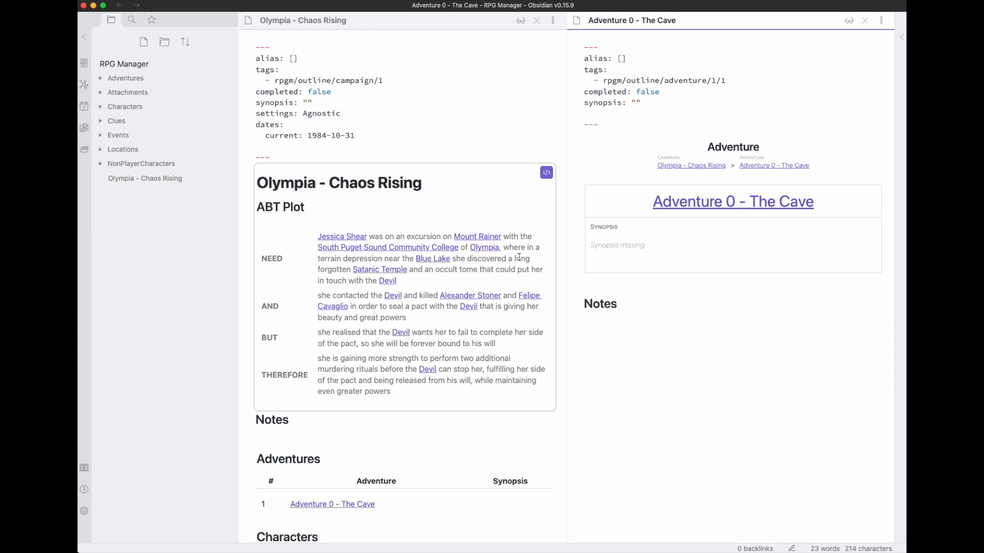
{"action": "scroll", "coordinate": [340, 410], "scroll_direction": "down", "scroll_amount": 3}
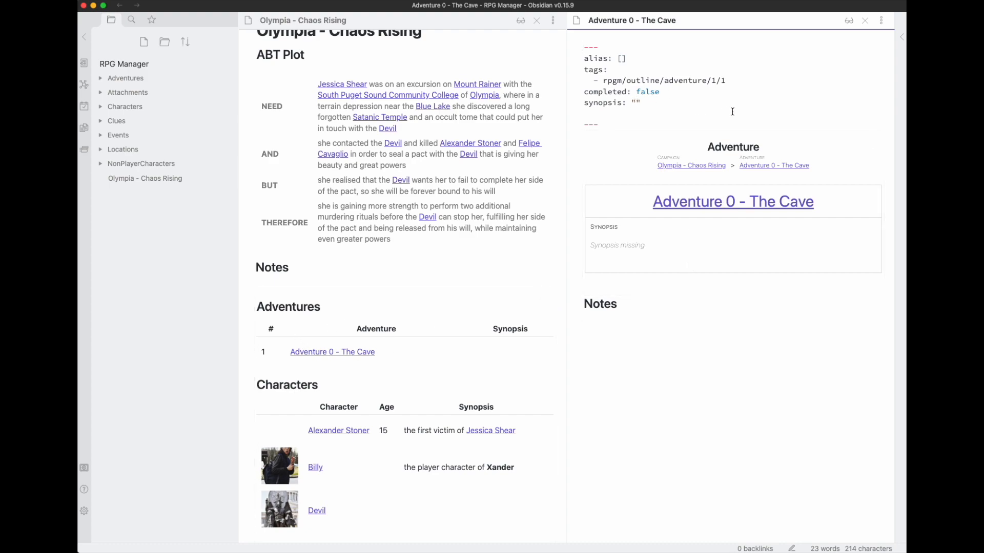
{"action": "type", "text": "The player characters "}
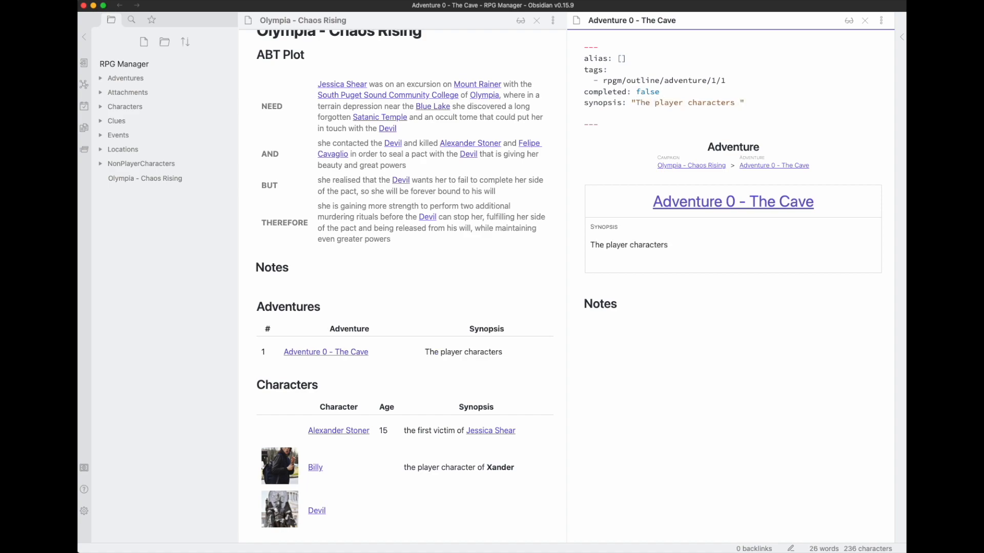
{"action": "type", "text": "finds themselves"}
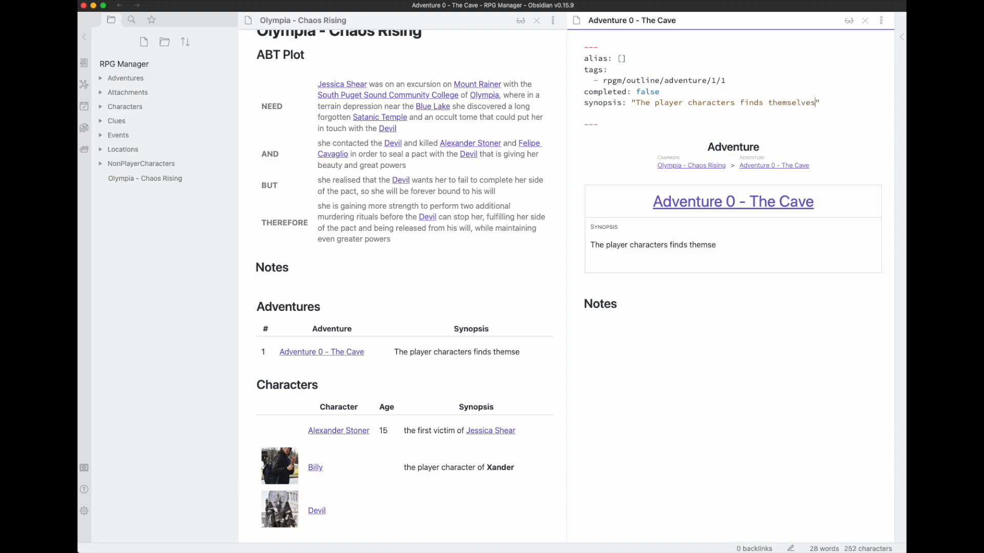
{"action": "key", "text": "alt+shift+Left"}
{"action": "key", "text": "alt+shift+Left"}
{"action": "key", "text": "alt+shift+Left"}
{"action": "key", "text": "alt+shift+Left"}
{"action": "key", "text": "alt+shift+Left"}
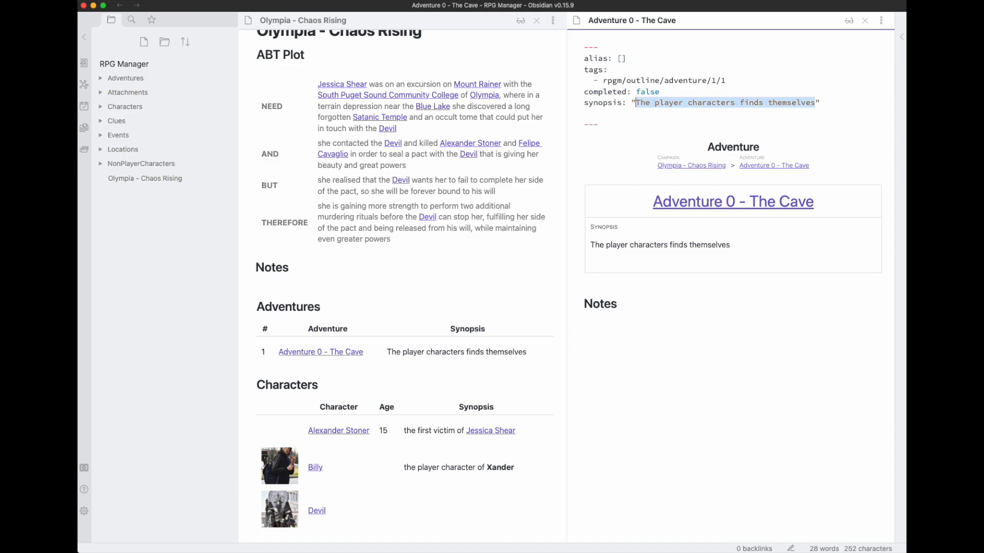
{"action": "key", "text": "BackSpace"}
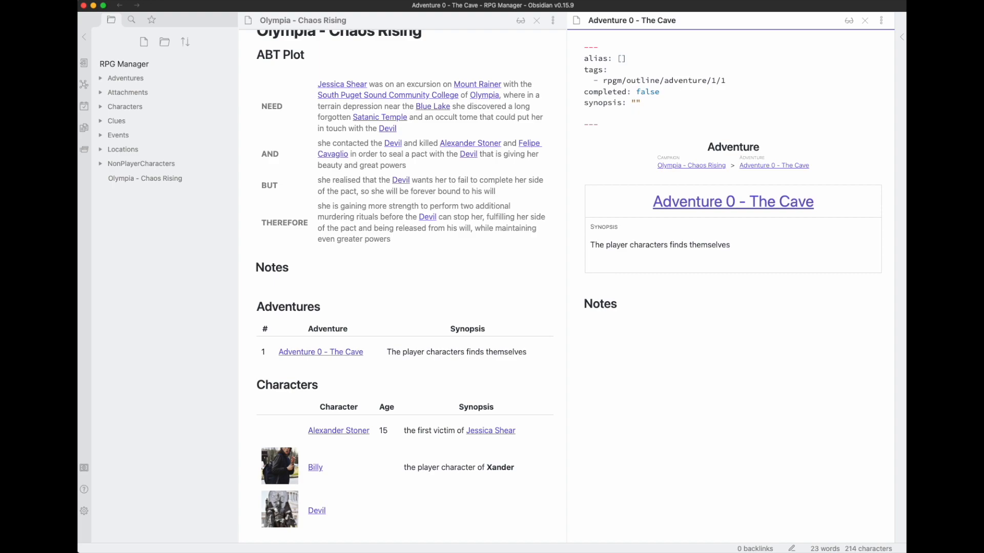
Set the adventure's synopsis to "Introduce the player characters to the world of [[Olympia - Chaos Rising]]".
{"action": "type", "text": "Introduce the "}
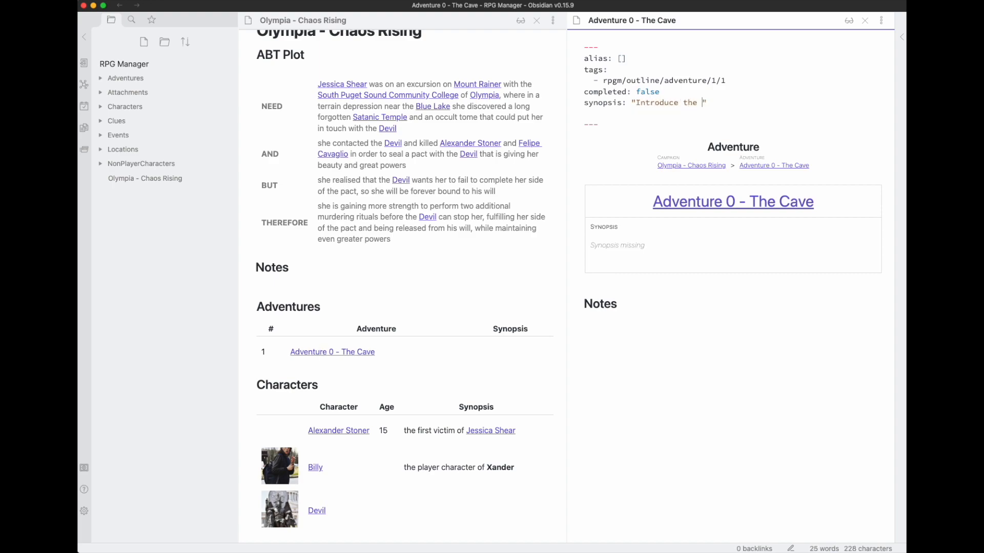
{"action": "type", "text": "player characters to the "}
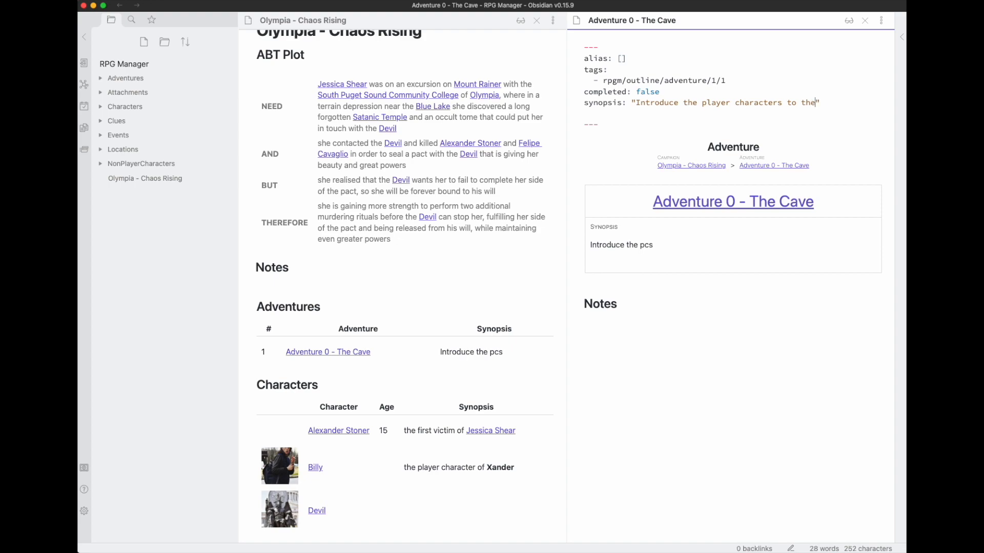
{"action": "type", "text": "world of [["}
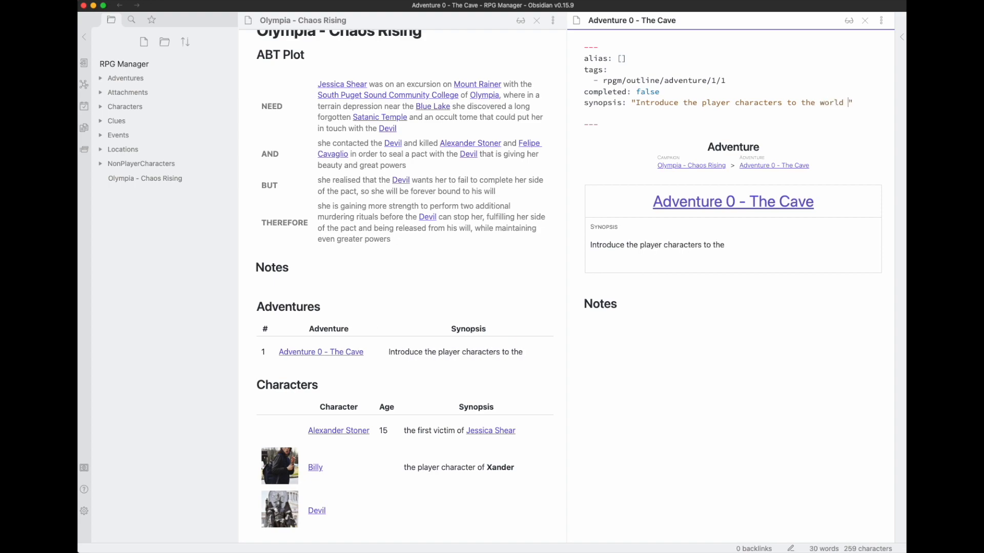
{"action": "type", "text": "Olym"}
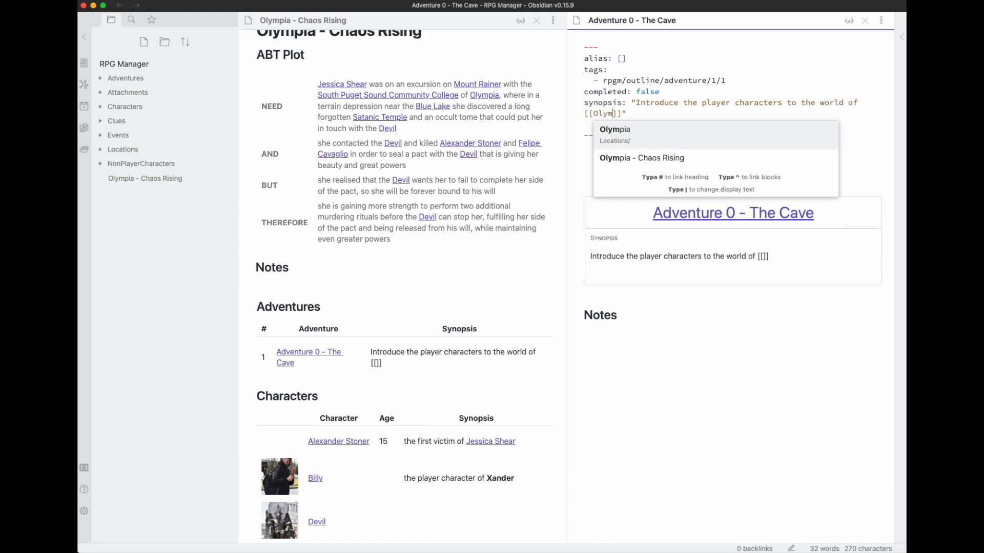
{"action": "key", "text": "Down"}
{"action": "key", "text": "Return"}
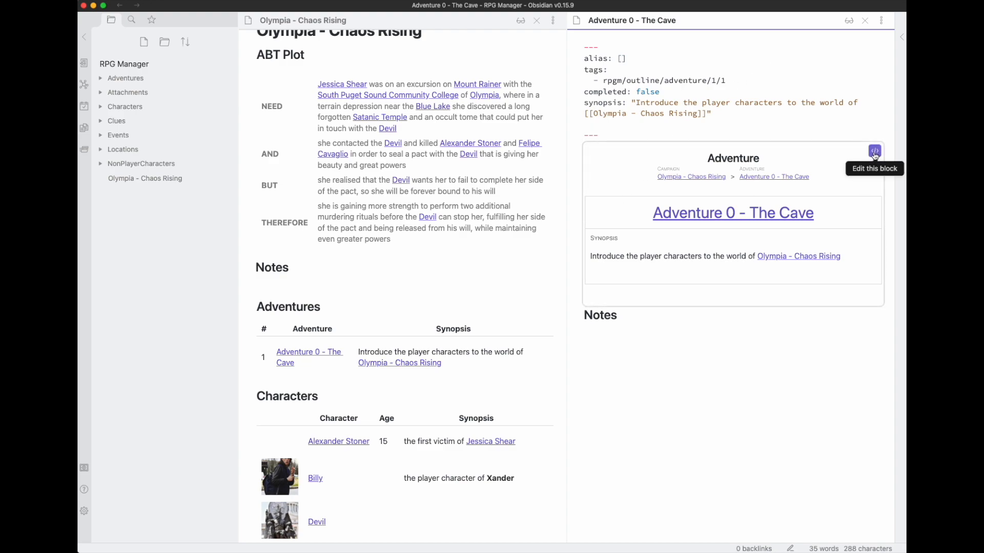
Begin the adventure's ABT need text with "The player characters start the campaign in the [[Cave]]", keeping Cave as an unresolved link.
{"action": "left_click", "coordinate": [874, 152]}
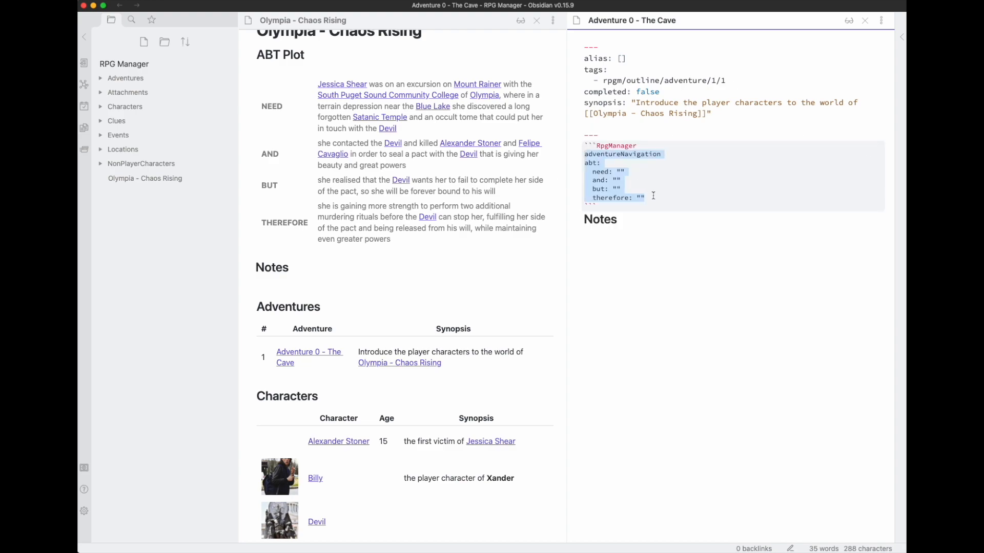
{"action": "key", "text": "super+Tab"}
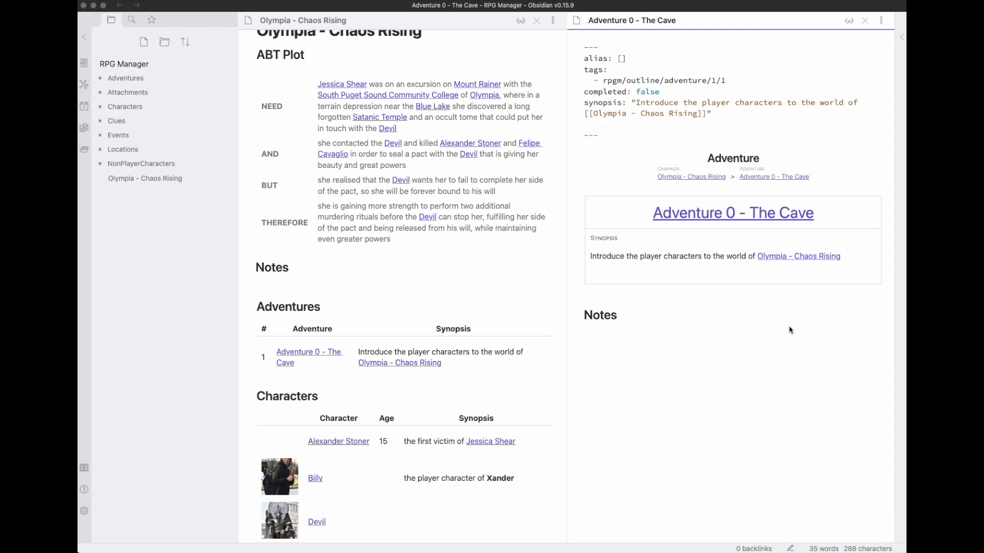
{"action": "left_click", "coordinate": [603, 195]}
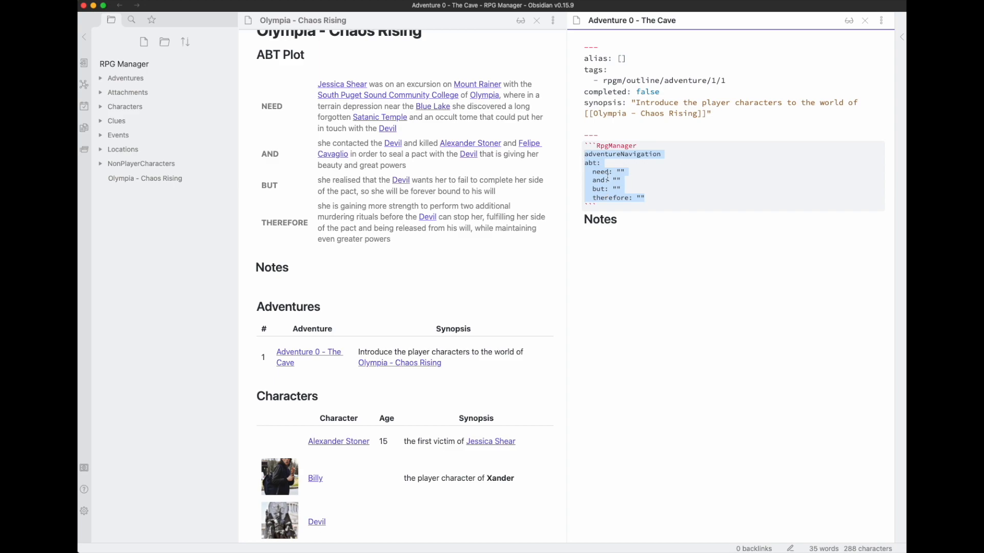
{"action": "left_click", "coordinate": [620, 174]}
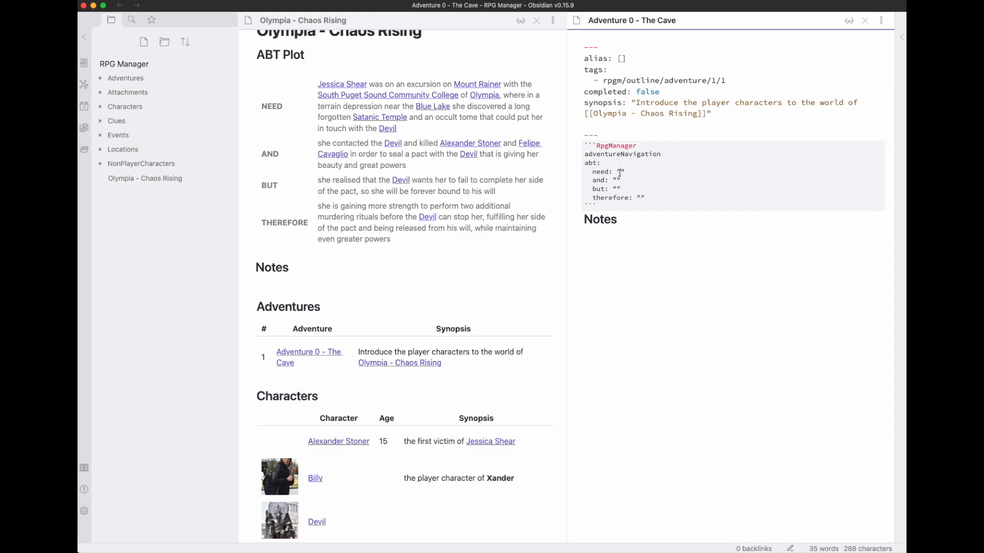
{"action": "left_click", "coordinate": [620, 173]}
{"action": "type", "text": "The player characters s"}
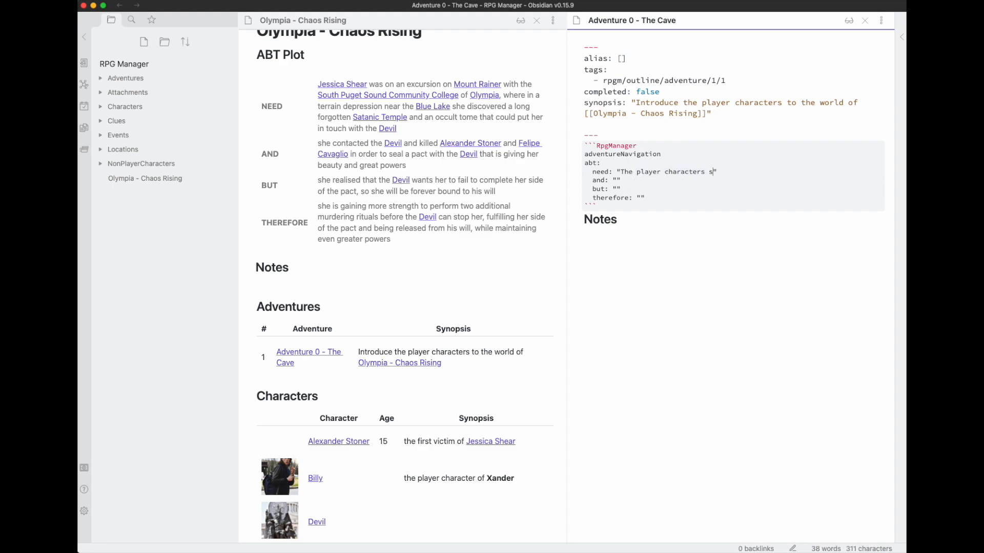
{"action": "type", "text": "tart the campai"}
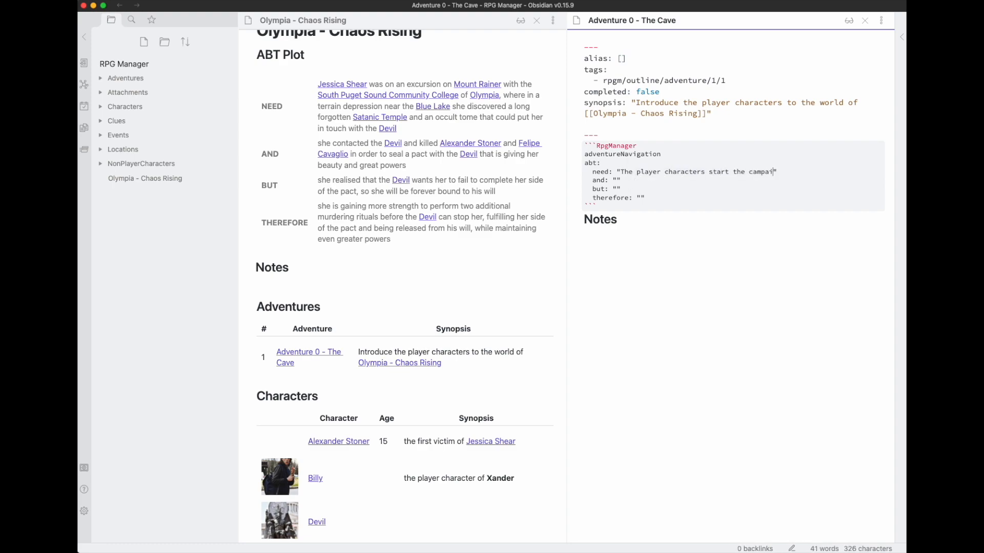
{"action": "type", "text": "gn in the [[Cava"}
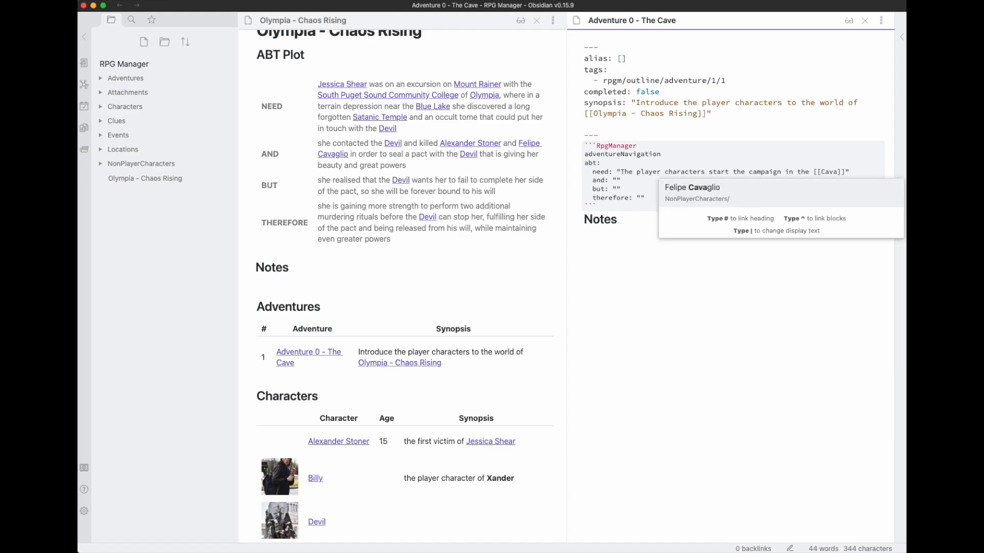
{"action": "key", "text": "BackSpace"}
{"action": "type", "text": "e"}
{"action": "key", "text": "Return"}
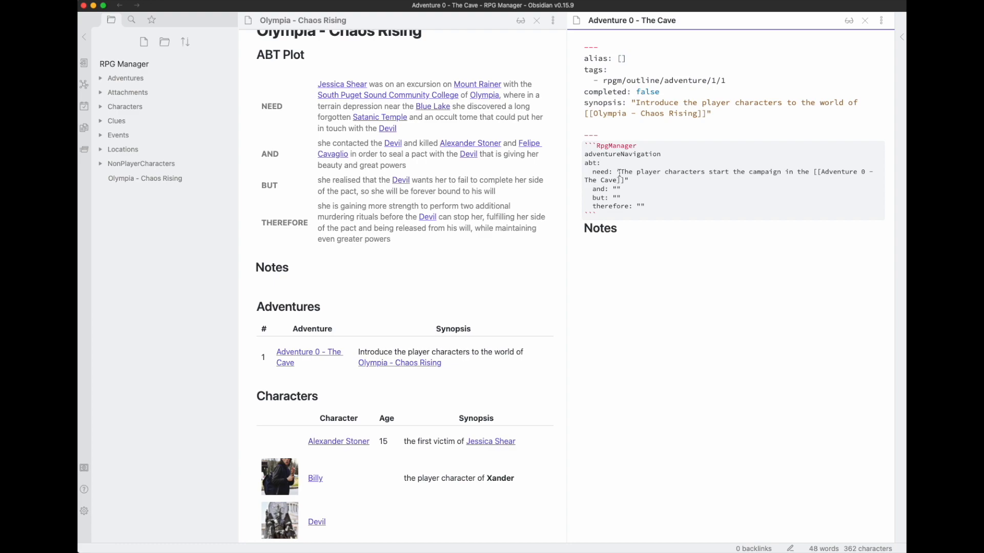
{"action": "key", "text": "super+z"}
{"action": "key", "text": "Escape"}
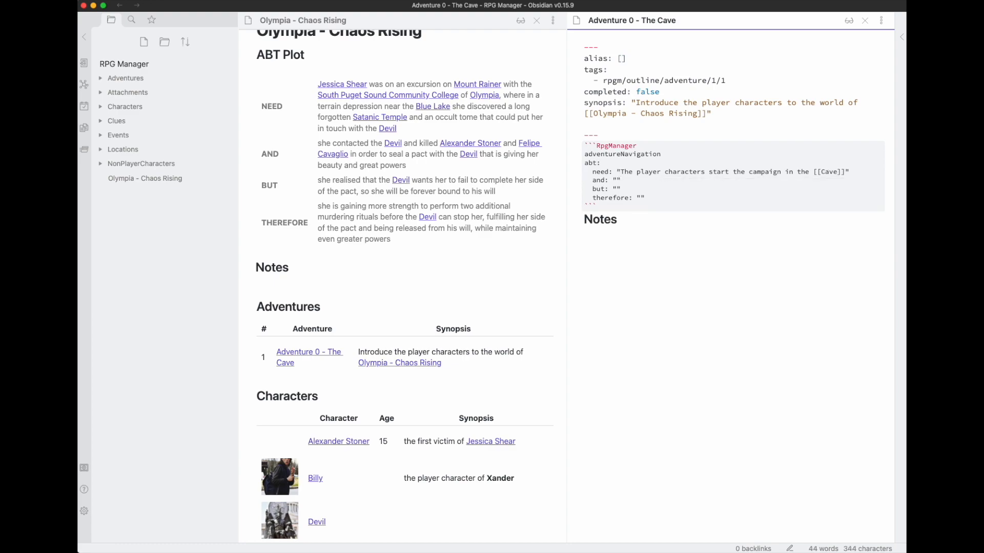
Continue the need text with ". They don't know anything about what happened so far, but they know they are together".
{"action": "type", "text": ". "}
{"action": "type", "text": "They don't know "}
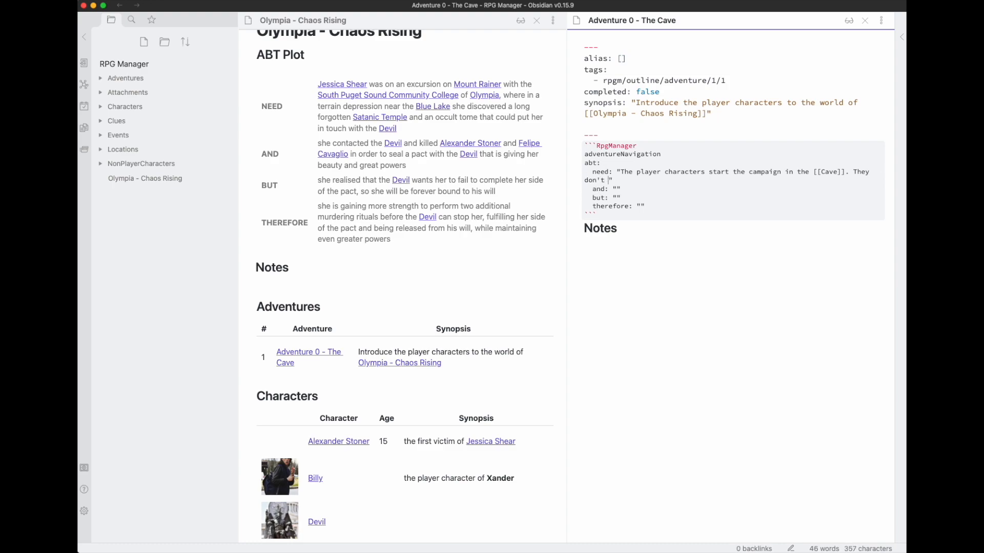
{"action": "type", "text": "anything about what happened s"}
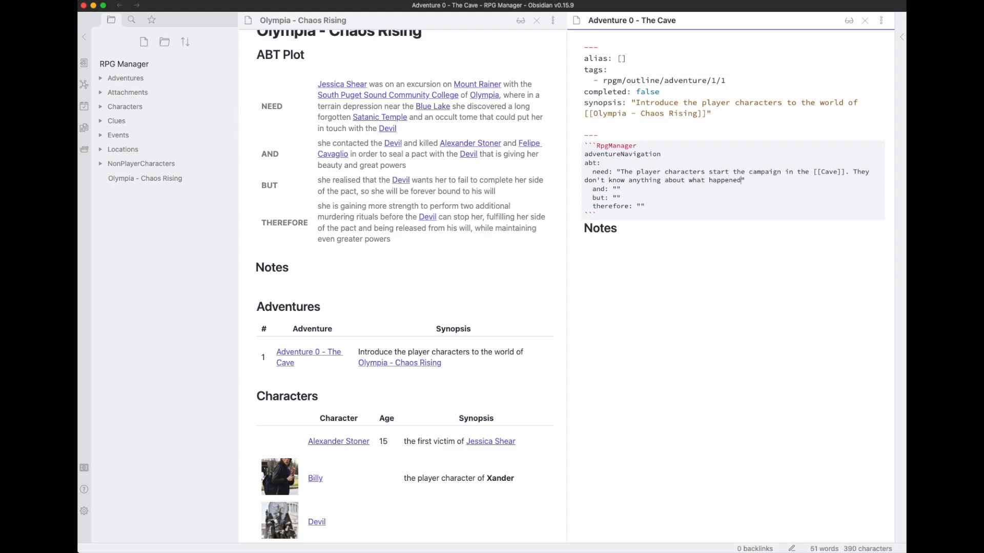
{"action": "type", "text": "o far, but"}
{"action": "type", "text": " they know they a"}
{"action": "type", "text": "re together a"}
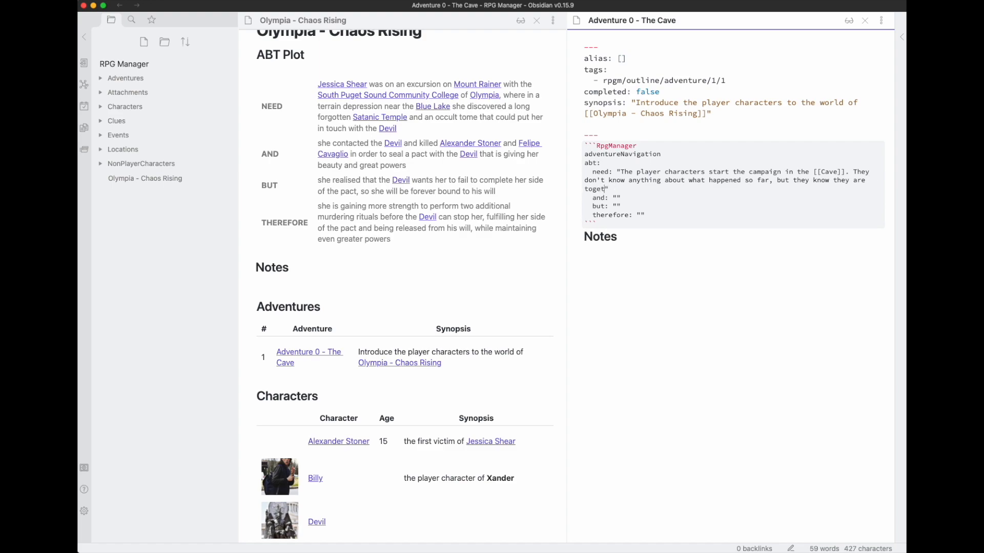
Extend the need text with "and they finally manages to find the [[Cave]]", making the word "finally" bold.
{"action": "type", "text": "nd they finally"}
{"action": "key", "text": "alt+shift+Left"}
{"action": "key", "text": "super+b"}
{"action": "type", "text": "manages to "}
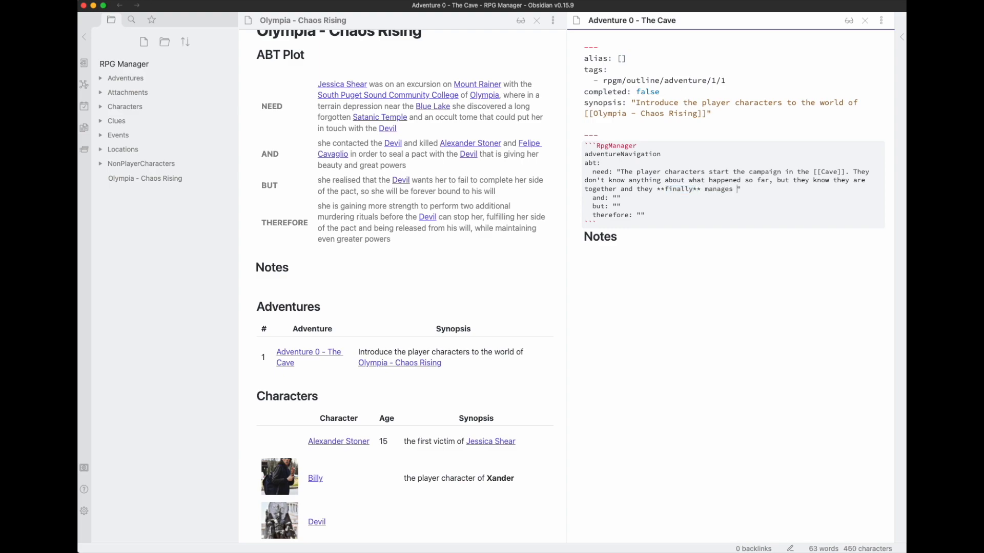
{"action": "type", "text": "find the [[Cave"}
{"action": "key", "text": "Return"}
Complete the need text with "that is runoured to hold the [[Grimore of Olympia]]" and leave the block so the plot renders.
{"action": "type", "text": "that is runo"}
{"action": "type", "text": "ured to "}
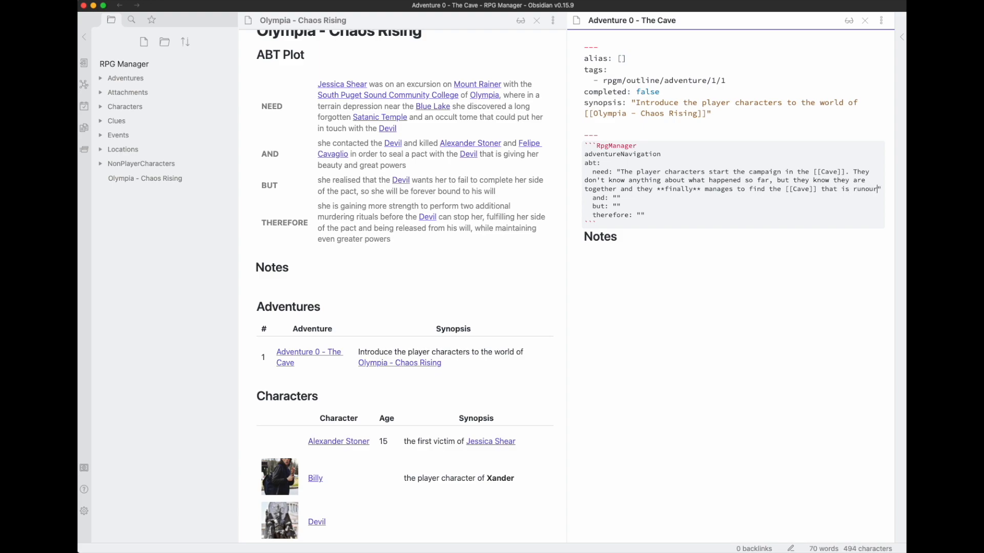
{"action": "type", "text": "hold the [["}
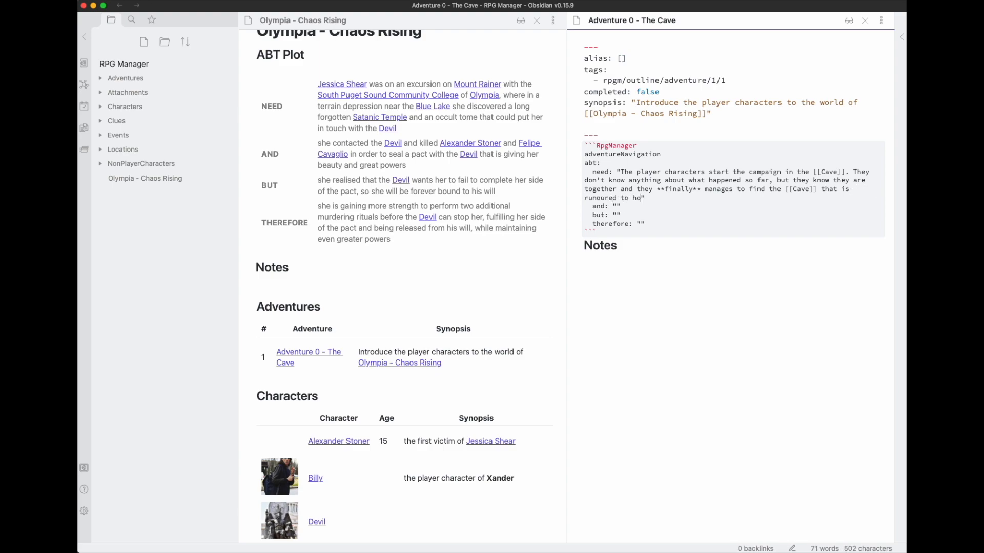
{"action": "type", "text": "Grimo"}
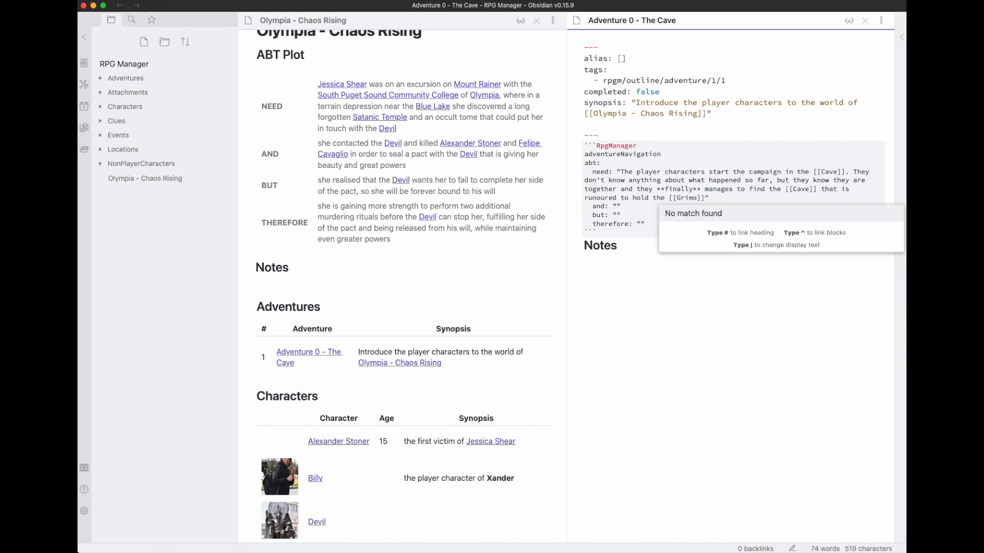
{"action": "key", "text": "BackSpace"}
{"action": "type", "text": "ore of Olympia"}
{"action": "key", "text": "Right"}
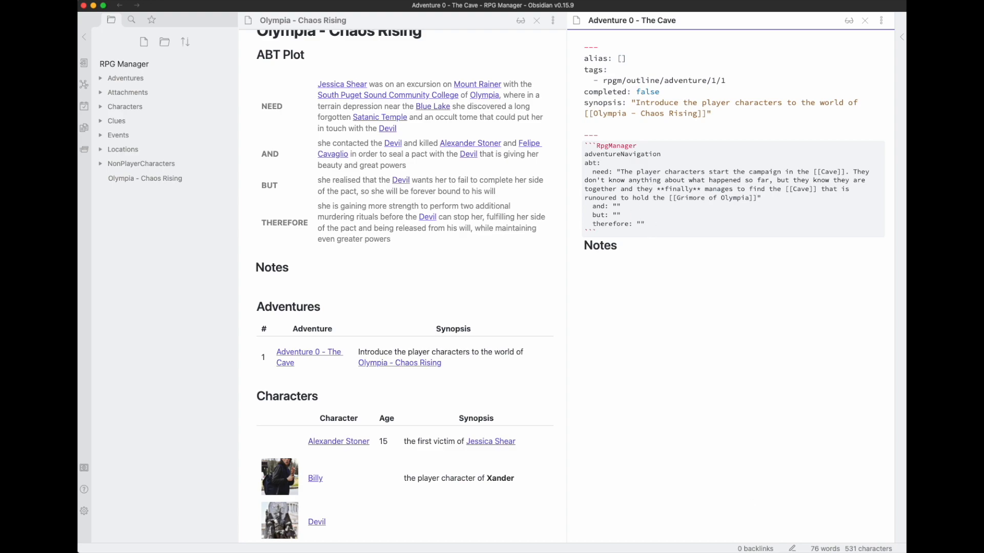
{"action": "key", "text": "super+Tab"}
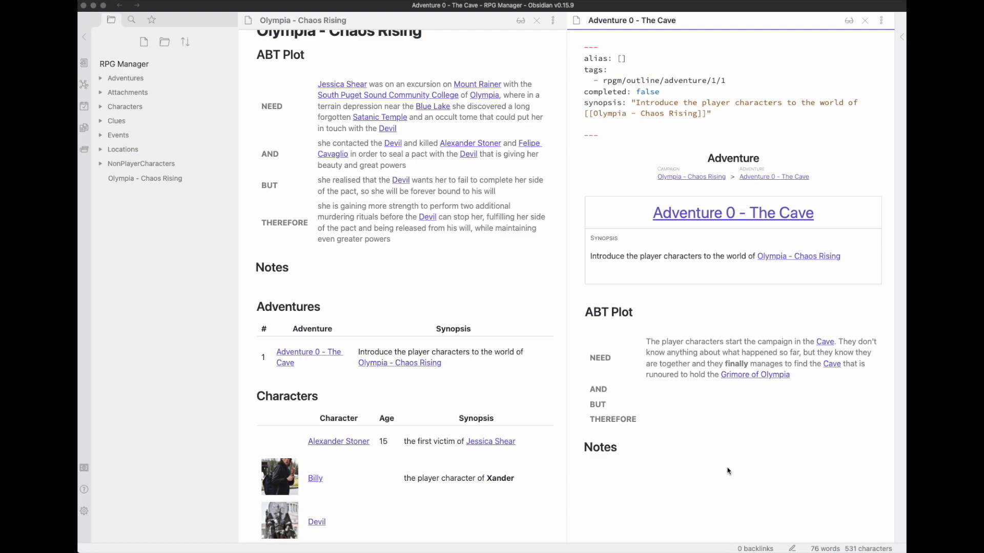
Open the linked Cave note in a new pane and create it as a templated Location titled "Cave" in the Olympia - Chaos Rising campaign.
{"action": "left_click", "coordinate": [825, 346], "text": "super"}
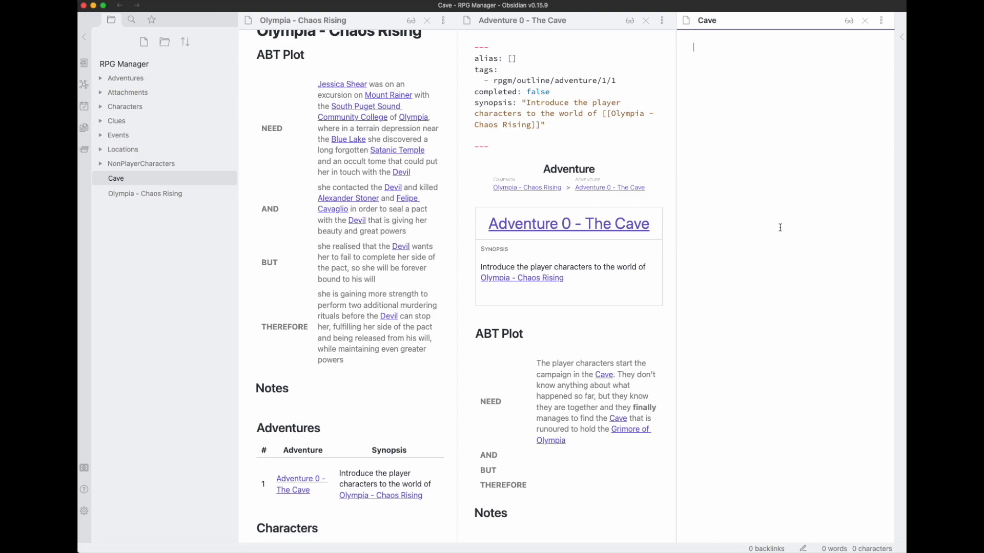
{"action": "key", "text": "super+p"}
{"action": "type", "text": "loca"}
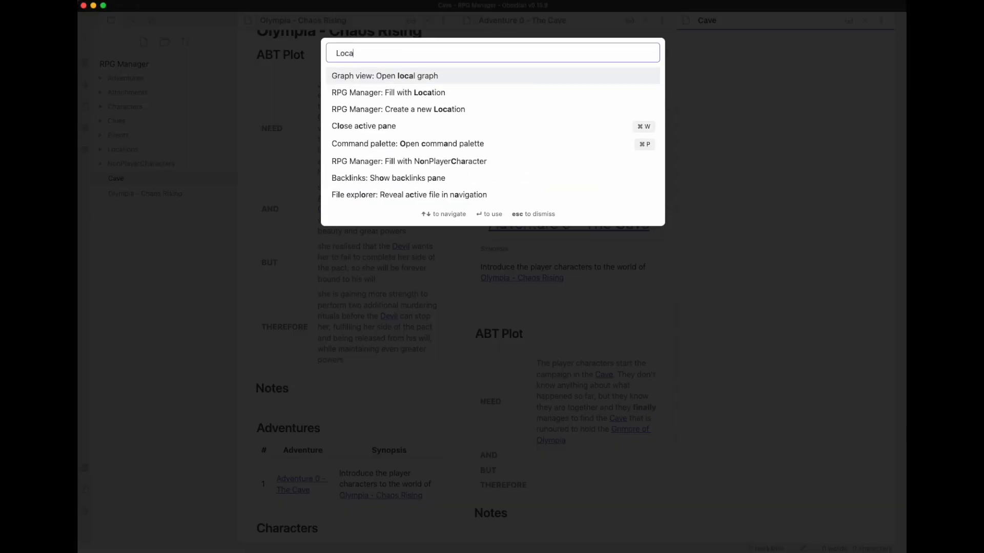
{"action": "key", "text": "Down"}
{"action": "key", "text": "Down"}
{"action": "key", "text": "Return"}
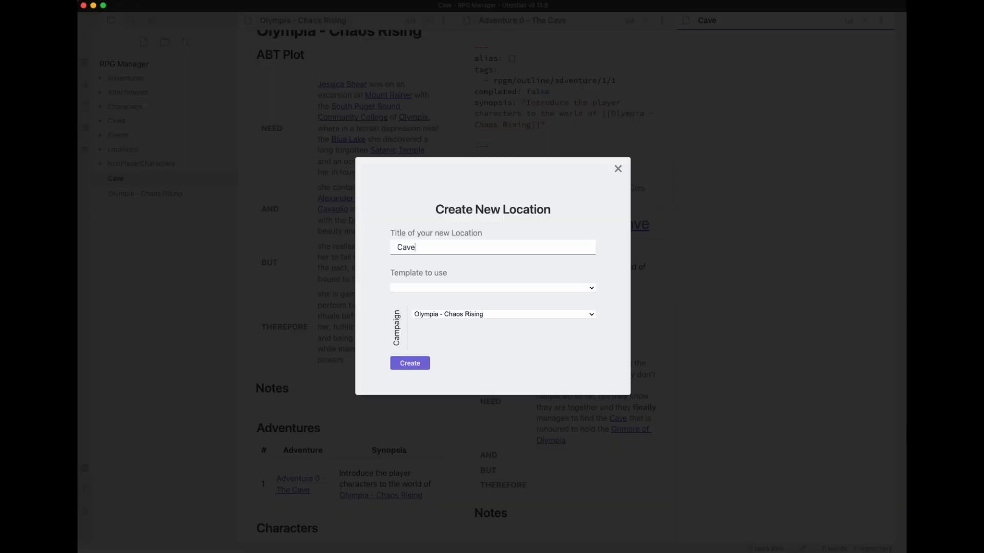
{"action": "left_click", "coordinate": [491, 289]}
{"action": "left_click", "coordinate": [408, 367]}
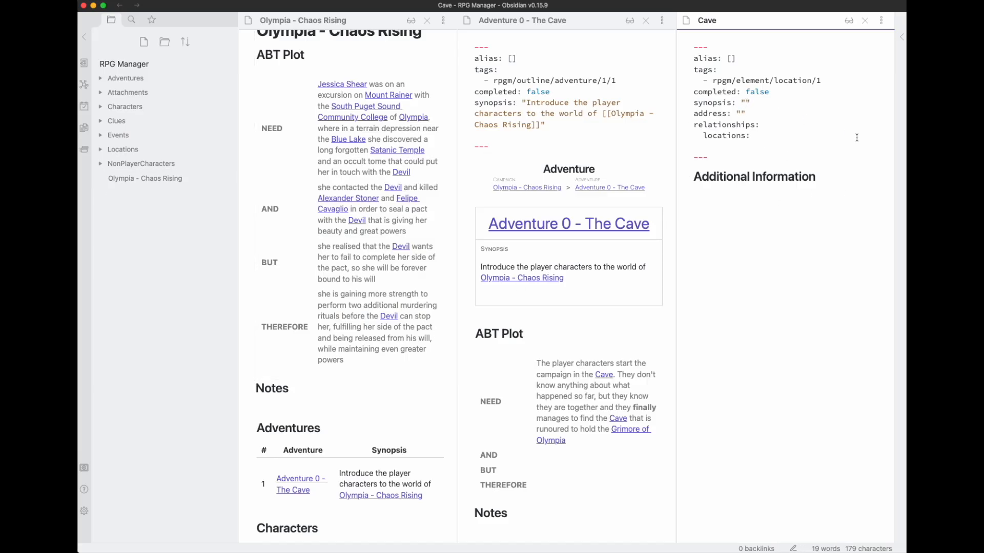
Start the Cave location's synopsis with "The [[Cave]] is a natural cavity".
{"action": "type", "text": "The [[Ca"}
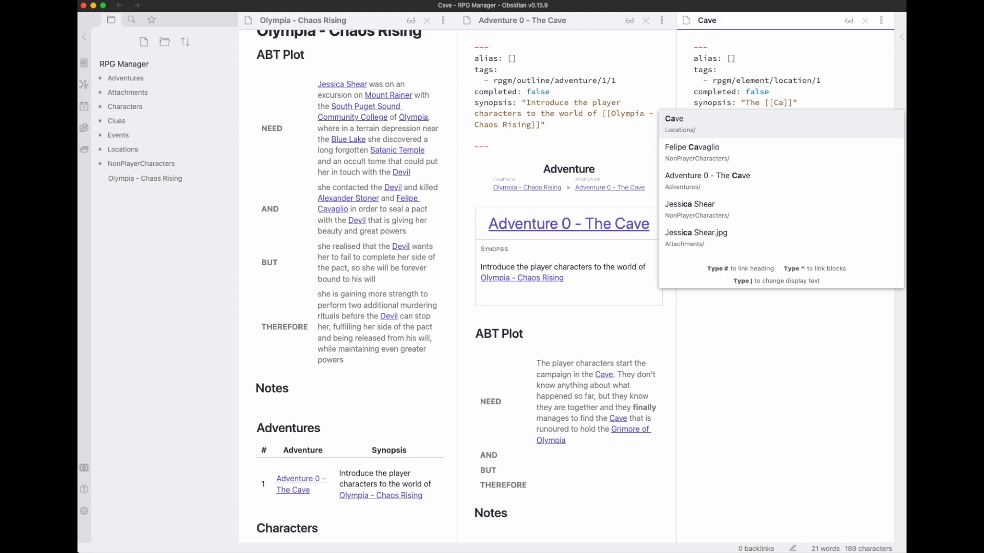
{"action": "key", "text": "Return"}
{"action": "type", "text": "is a natural "}
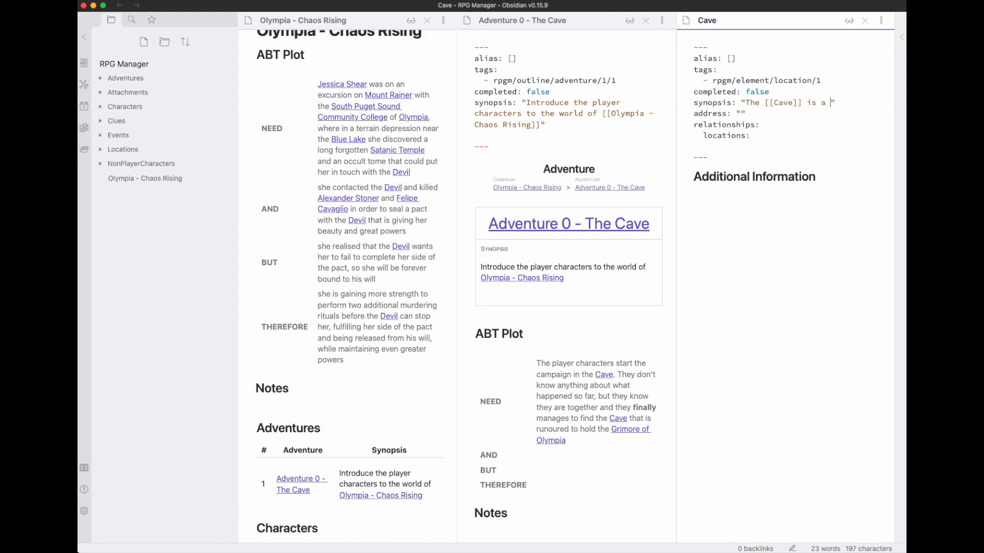
{"action": "type", "text": "cavity, incre"}
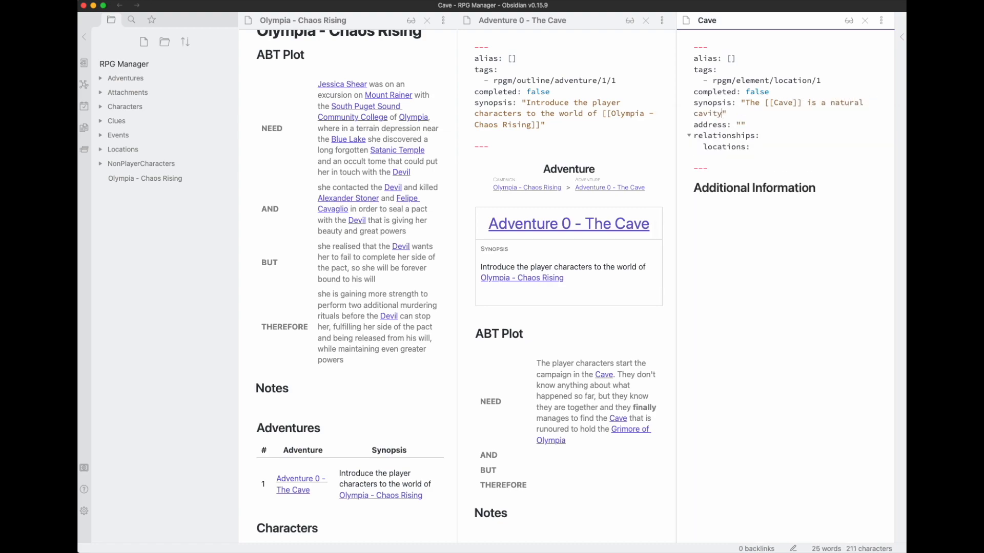
Complete the Cave synopsis with ", incredibly well hidden in the grounds of the [[South Puget Sound Community College]]".
{"action": "type", "text": "dibly well hi"}
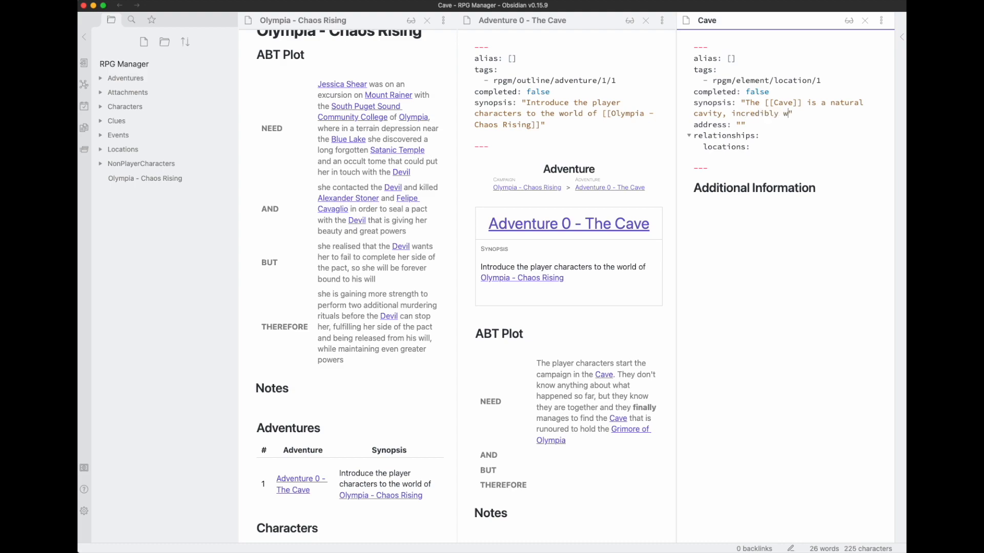
{"action": "type", "text": "ddemn"}
{"action": "key", "text": "BackSpace"}
{"action": "key", "text": "BackSpace"}
{"action": "type", "text": "n in the grou"}
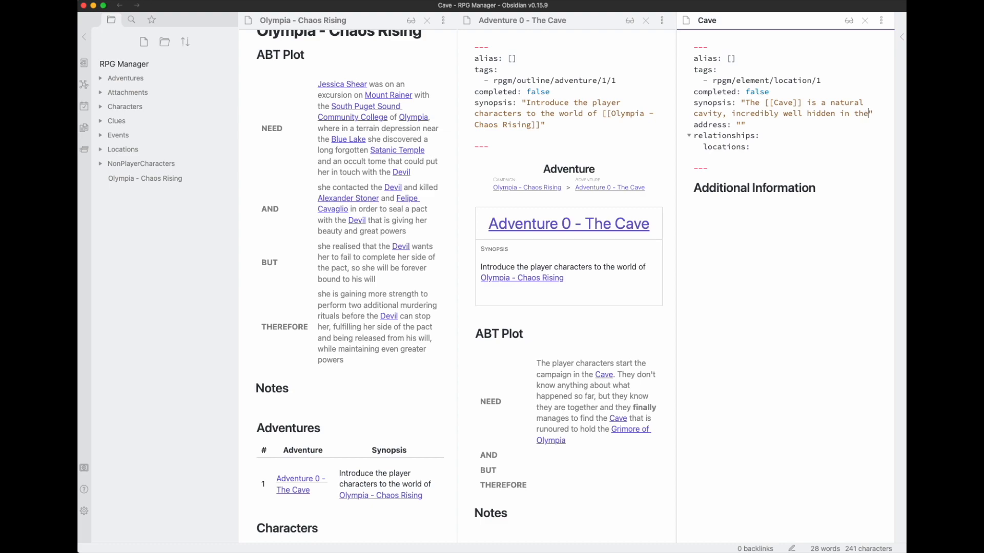
{"action": "type", "text": "nds of "}
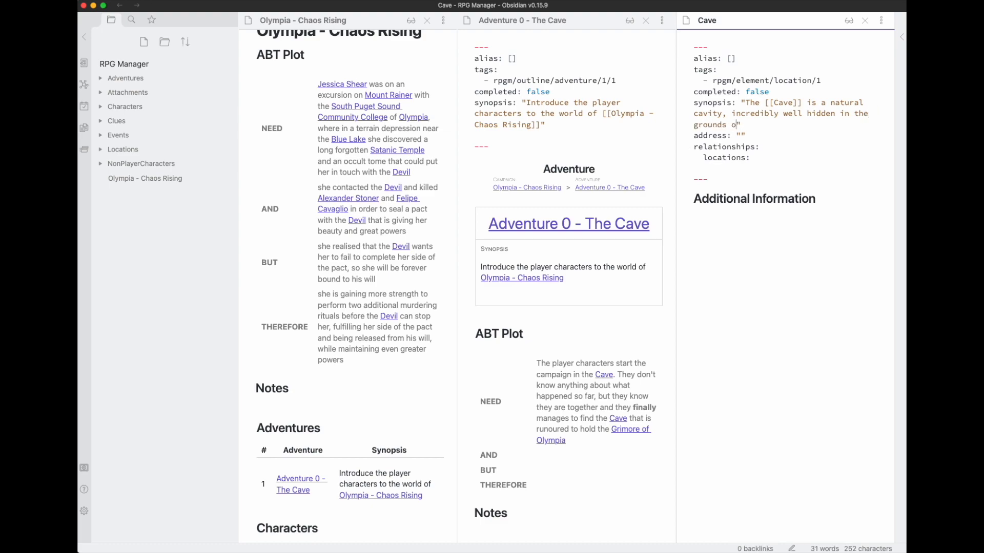
{"action": "type", "text": "the [[Sout"}
{"action": "key", "text": "Return"}
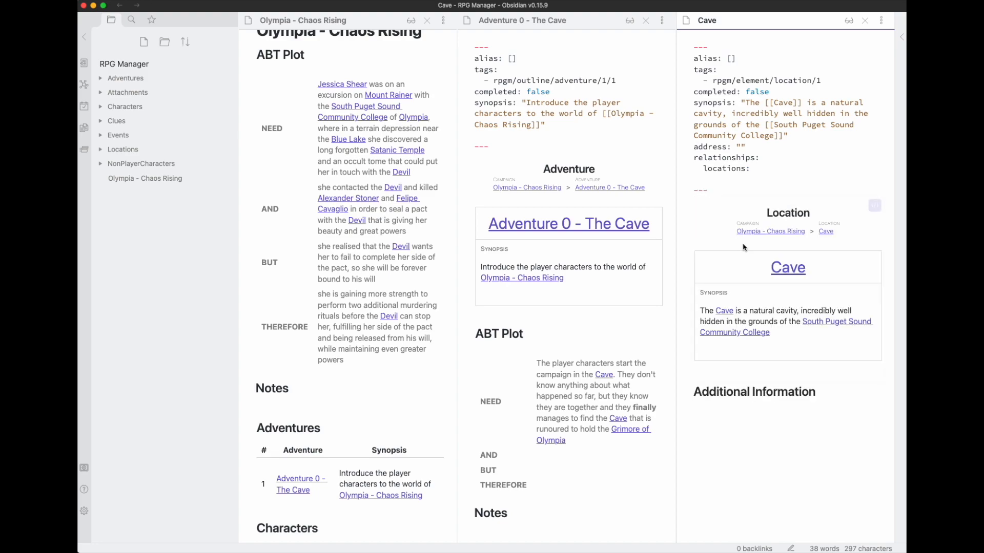
Open the South Puget Sound Community College note and add a [[Cave]] link under its locations relationship.
{"action": "left_click", "coordinate": [830, 321]}
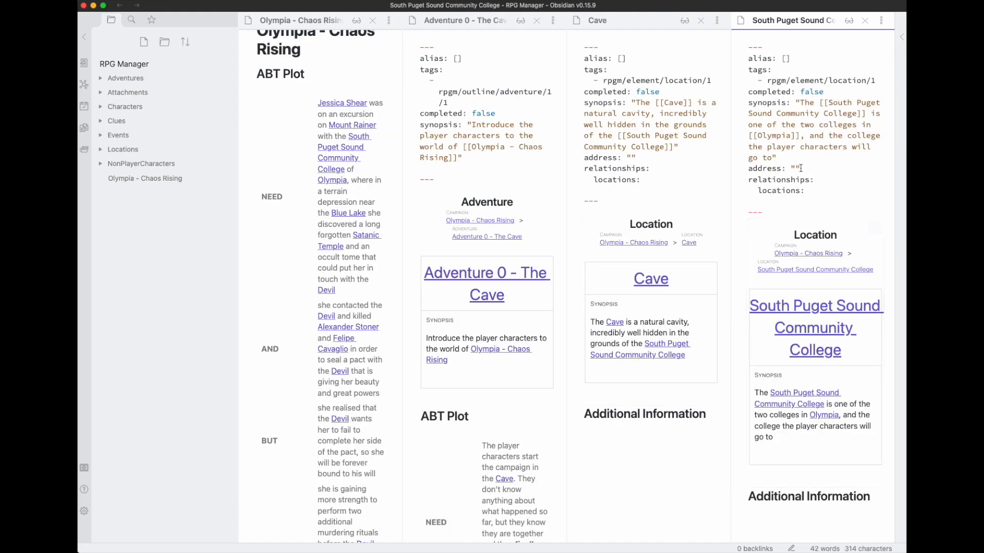
{"action": "key", "text": "Return"}
{"action": "type", "text": "[[Va"}
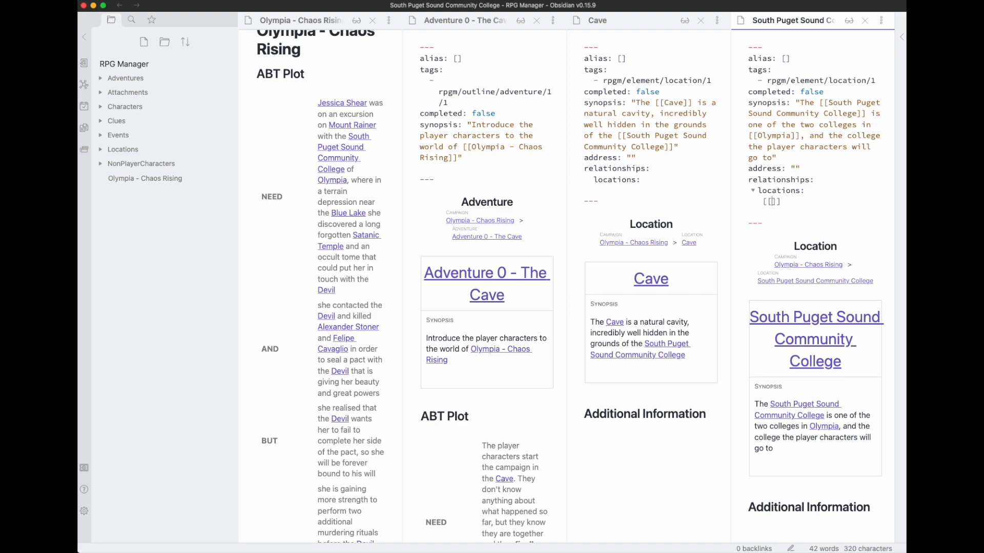
{"action": "key", "text": "BackSpace"}
{"action": "key", "text": "BackSpace"}
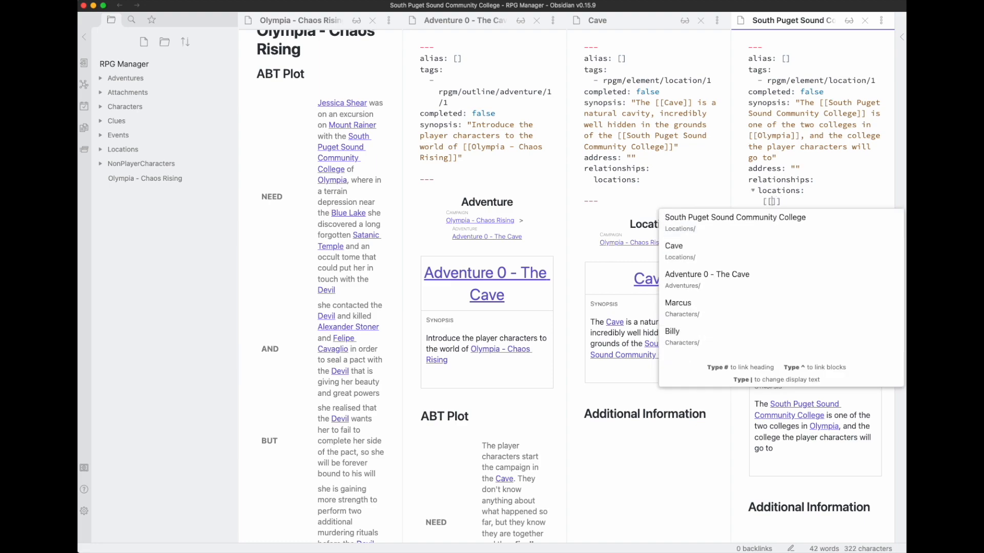
{"action": "type", "text": "Ca"}
{"action": "key", "text": "Return"}
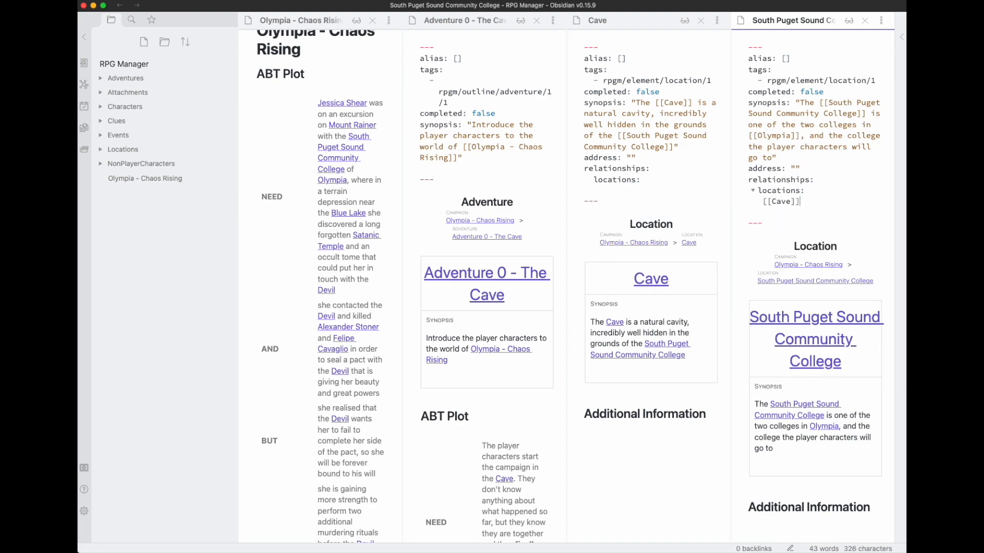
Turn the [[Cave]] link in the college's locations into the plain entry "Cave:".
{"action": "key", "text": "BackSpace"}
{"action": "type", "text": ":"}
{"action": "key", "text": "Left"}
{"action": "key", "text": "Left"}
{"action": "key", "text": "Left"}
{"action": "key", "text": "Left"}
{"action": "key", "text": "Left"}
{"action": "key", "text": "BackSpace"}
{"action": "key", "text": "BackSpace"}
{"action": "scroll", "coordinate": [843, 195], "scroll_direction": "down", "scroll_amount": 5}
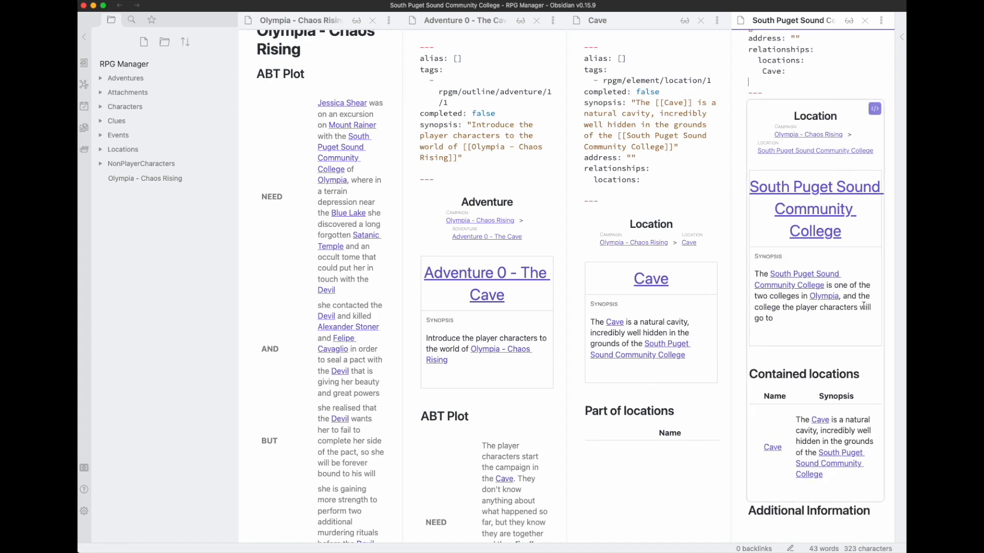
Open the Olympia note from the college's synopsis and close the Cave note.
{"action": "left_click", "coordinate": [825, 297]}
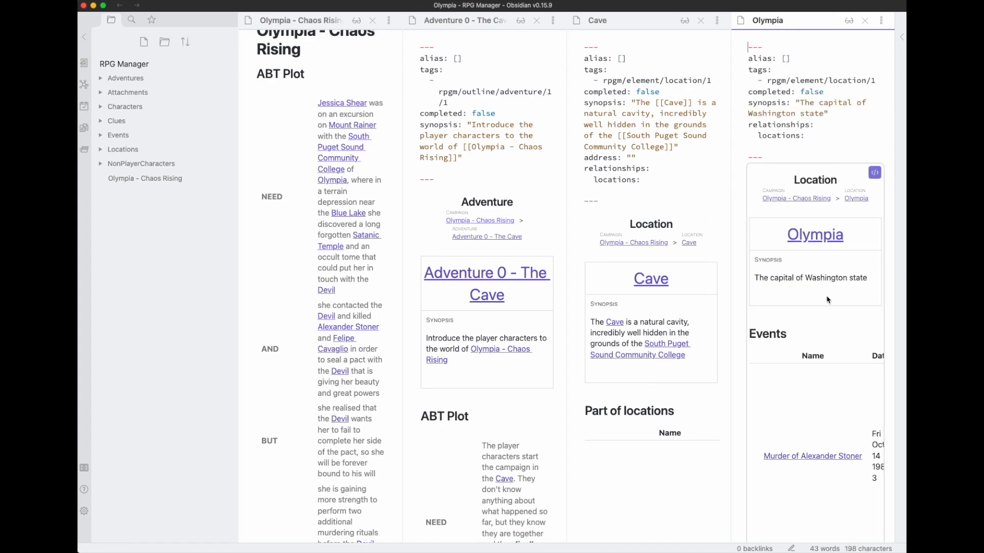
{"action": "left_click", "coordinate": [681, 157]}
{"action": "key", "text": "super+w"}
Add a South Puget Sound Community College entry ending in a colon under Olympia's locations relationship.
{"action": "key", "text": "Return"}
{"action": "type", "text": "\\"}
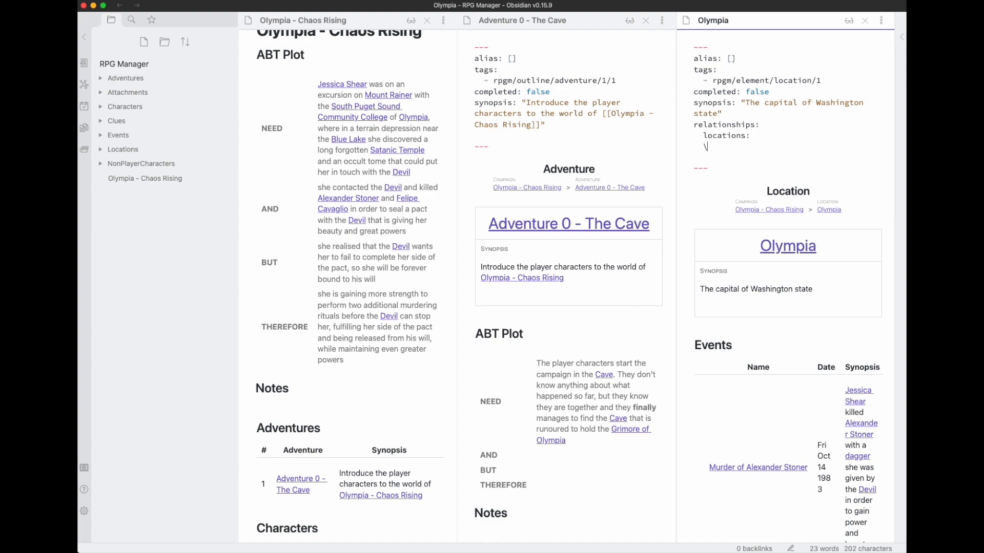
{"action": "type", "text": "[[sou"}
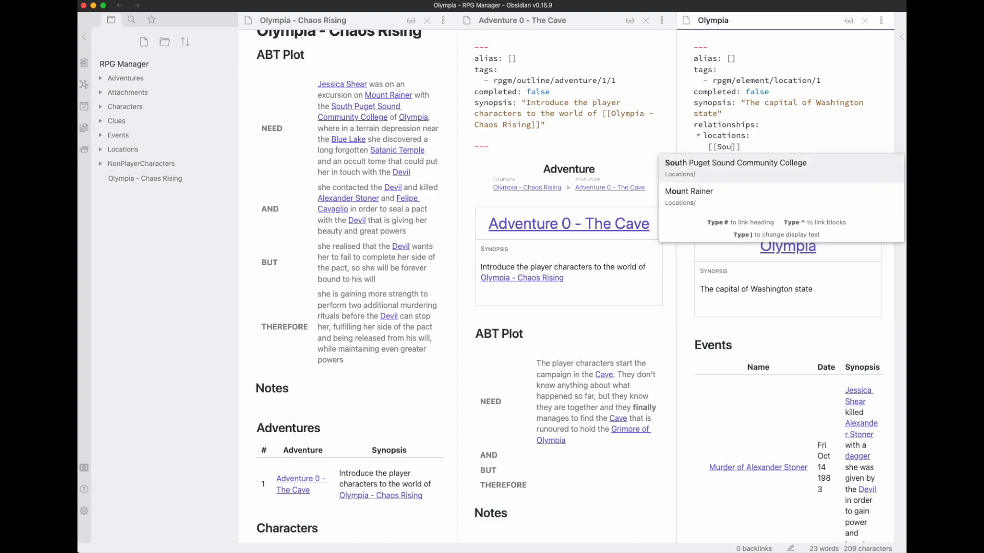
{"action": "key", "text": "Return"}
{"action": "key", "text": "BackSpace"}
{"action": "key", "text": "BackSpace"}
{"action": "type", "text": ":"}
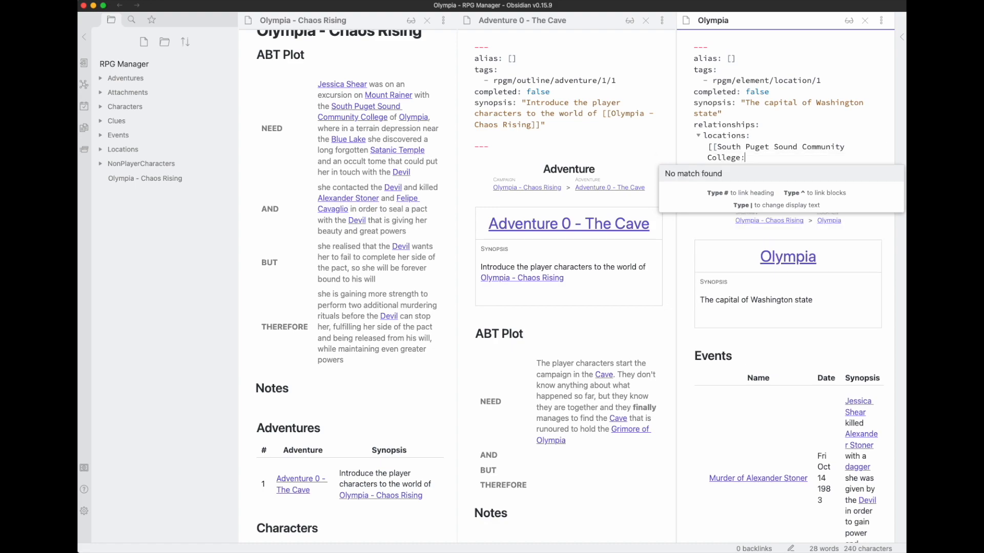
{"action": "key", "text": "ctrl+super+space"}
{"action": "key", "text": "End"}
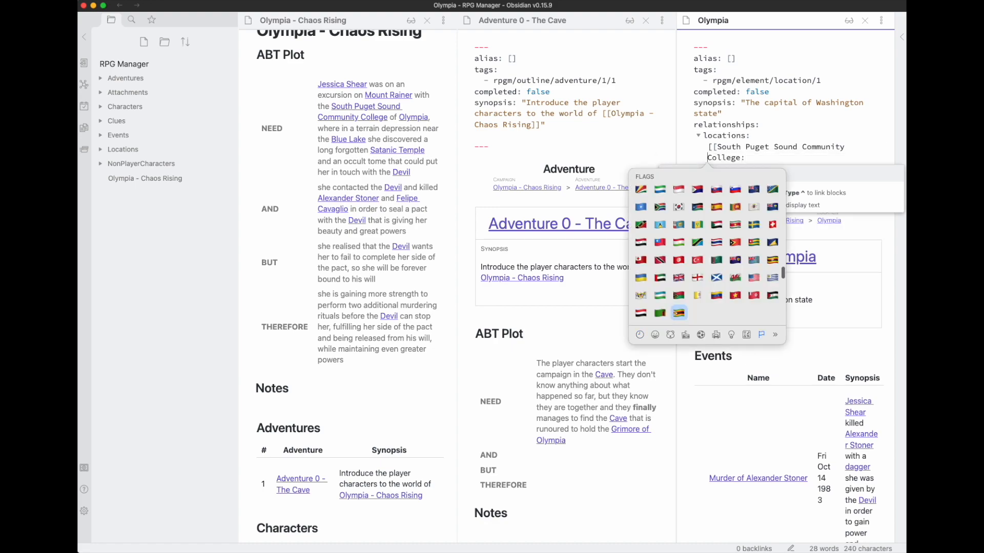
{"action": "key", "text": "Escape"}
{"action": "key", "text": "Delete"}
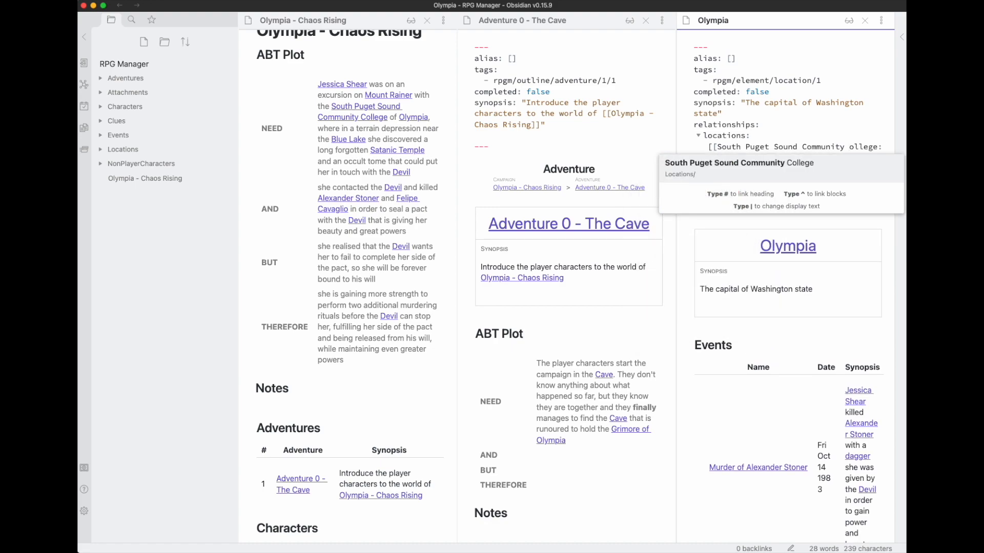
{"action": "type", "text": "C"}
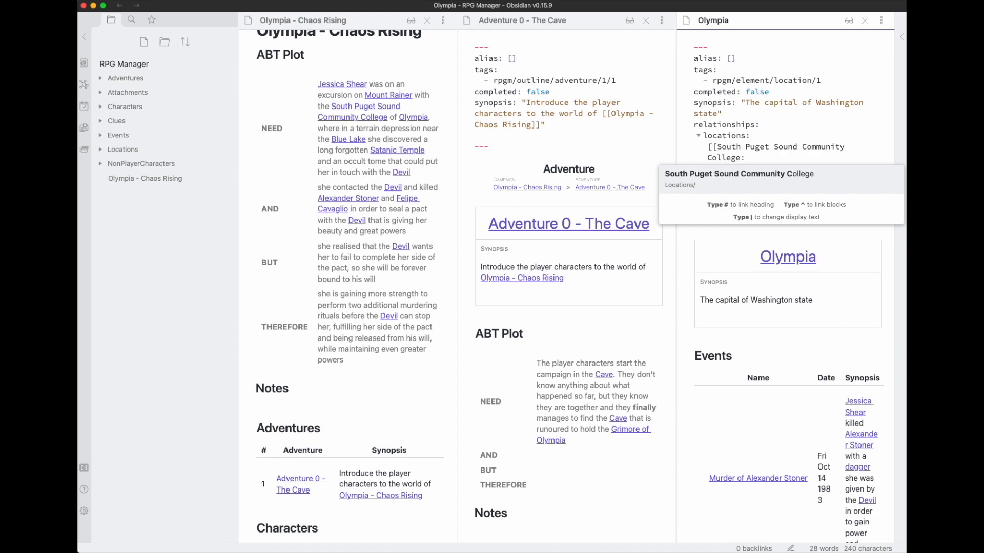
Remove the opening link brackets from the college entry in Olympia's locations and close the Olympia note.
{"action": "key", "text": "Up"}
{"action": "key", "text": "Right"}
{"action": "key", "text": "Right"}
{"action": "key", "text": "BackSpace"}
{"action": "key", "text": "BackSpace"}
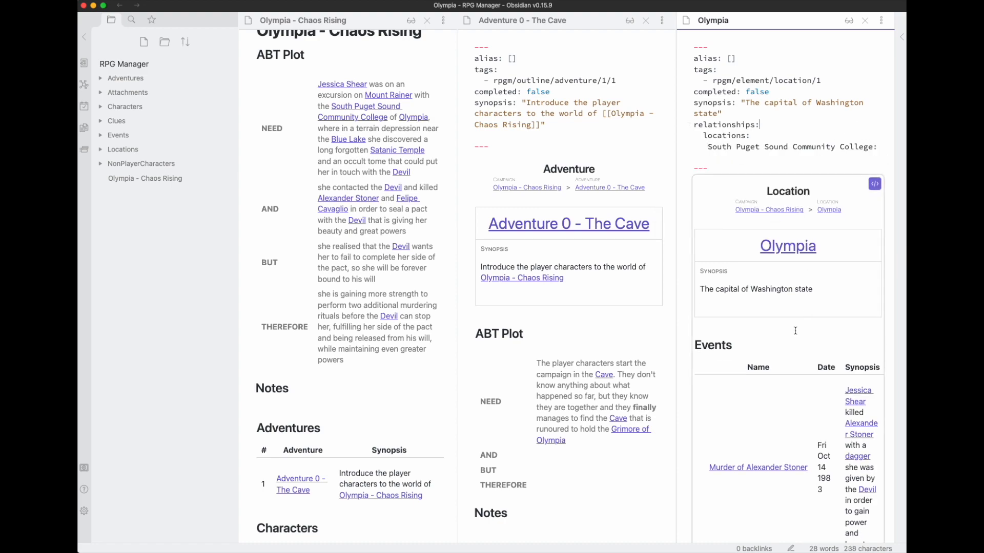
{"action": "key", "text": "super+w"}
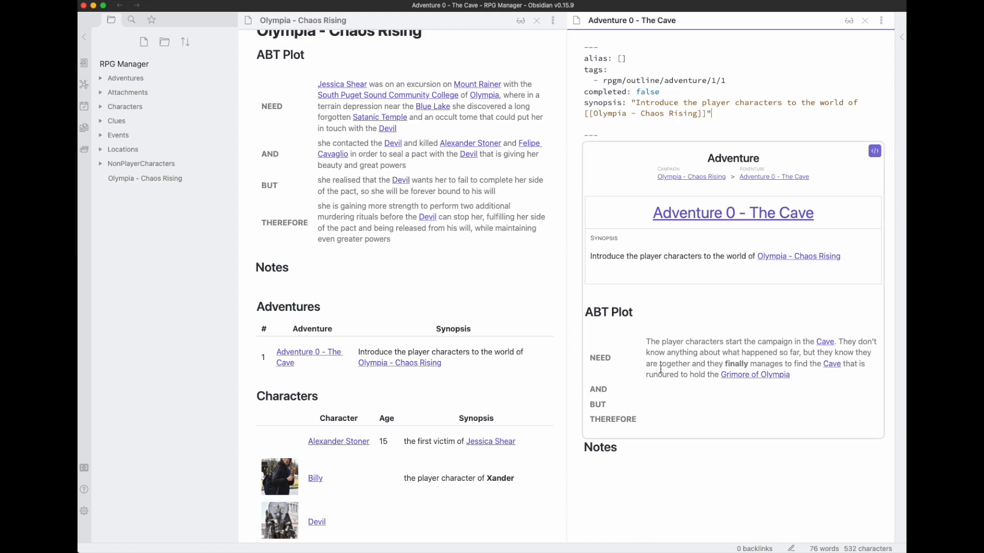
Append to the ABT need: "But when they find what they are looking for, they will wake up a month earlier at the beginning of the school.".
{"action": "scroll", "coordinate": [661, 368], "scroll_direction": "down", "scroll_amount": 2}
{"action": "scroll", "coordinate": [818, 199], "scroll_direction": "up", "scroll_amount": 2}
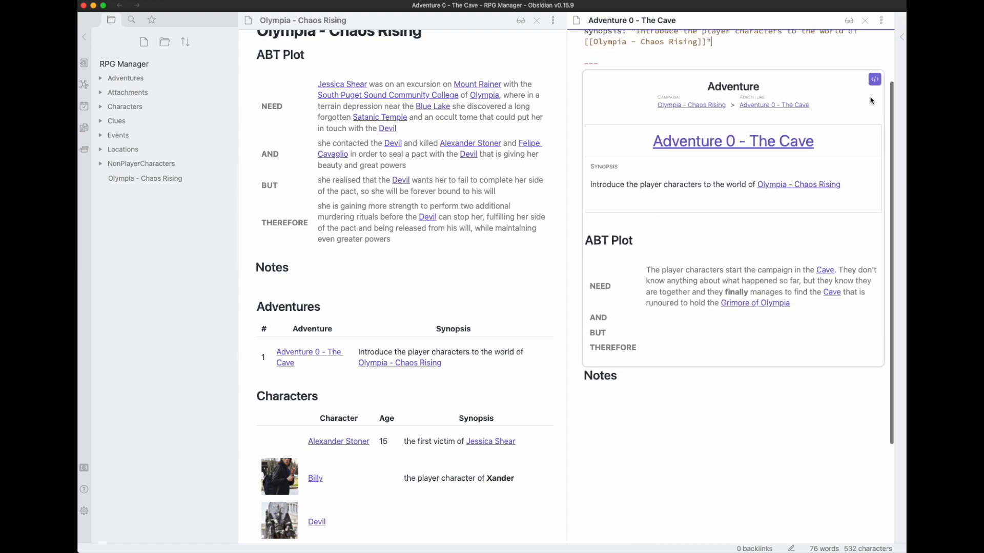
{"action": "left_click", "coordinate": [875, 80]}
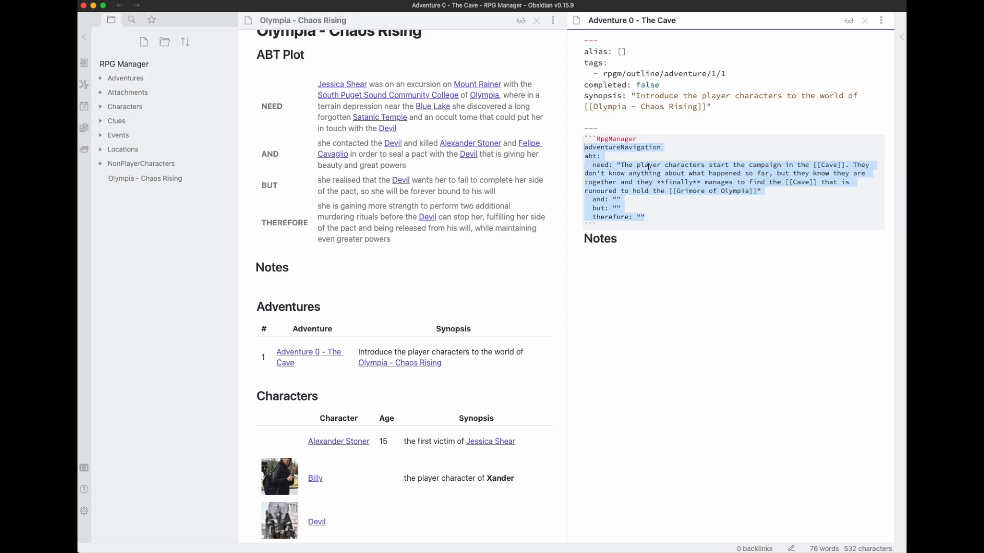
{"action": "left_click", "coordinate": [626, 163]}
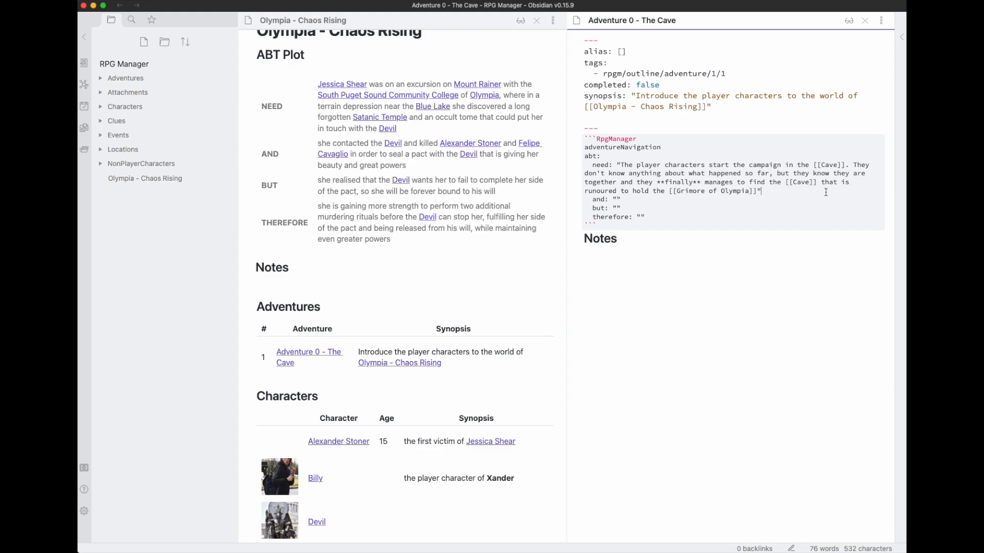
{"action": "type", "text": ". But"}
{"action": "type", "text": " when they find wh"}
{"action": "type", "text": "at they are loo"}
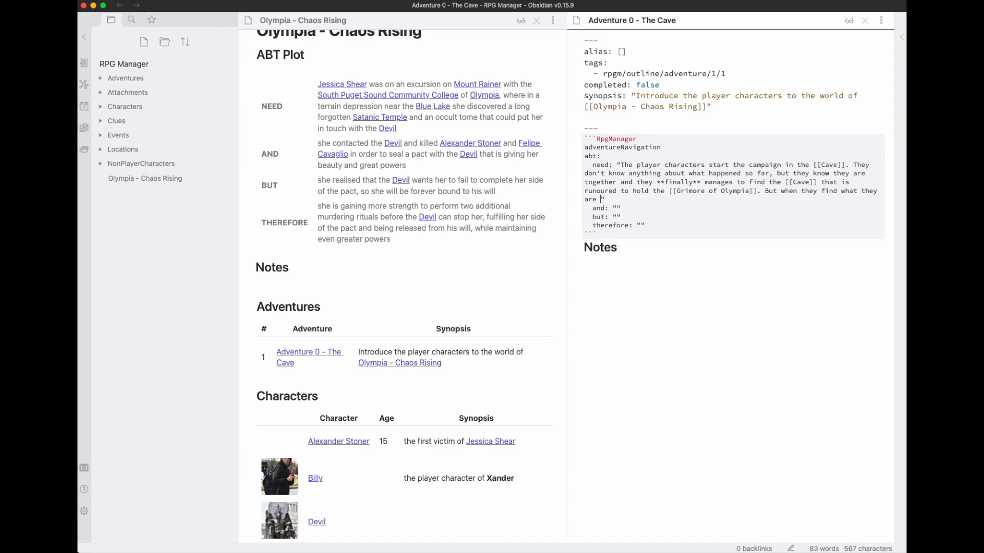
{"action": "type", "text": "king for, they will wake up a month earlier"}
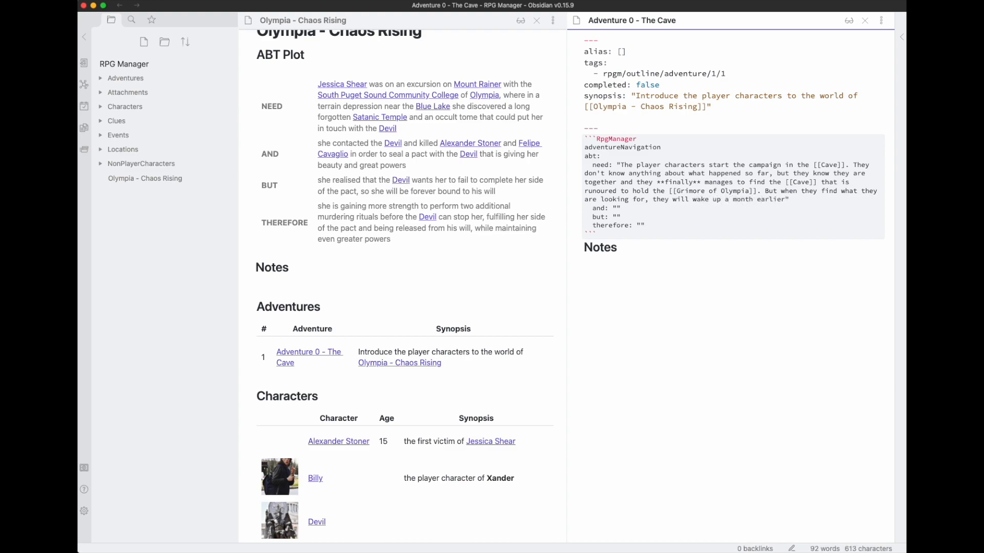
{"action": "type", "text": " at the beginni"}
{"action": "type", "text": "ng of the schoo"}
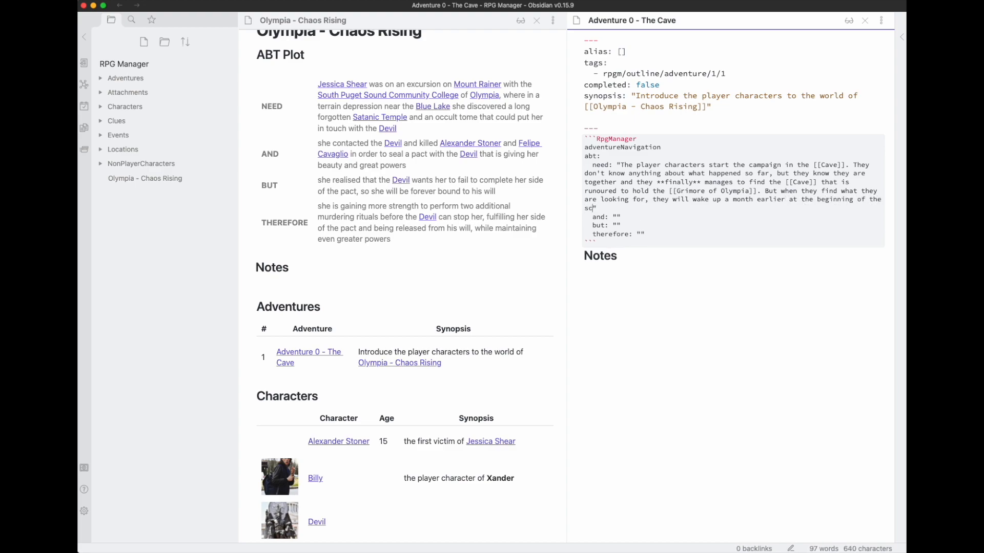
{"action": "type", "text": "l."}
Set the adventure plot's "and" text to "they start bonding with each other gaining lots of information about the [[Grimoire of Olympia]]".
{"action": "type", "text": "hey "}
{"action": "type", "text": "start bon"}
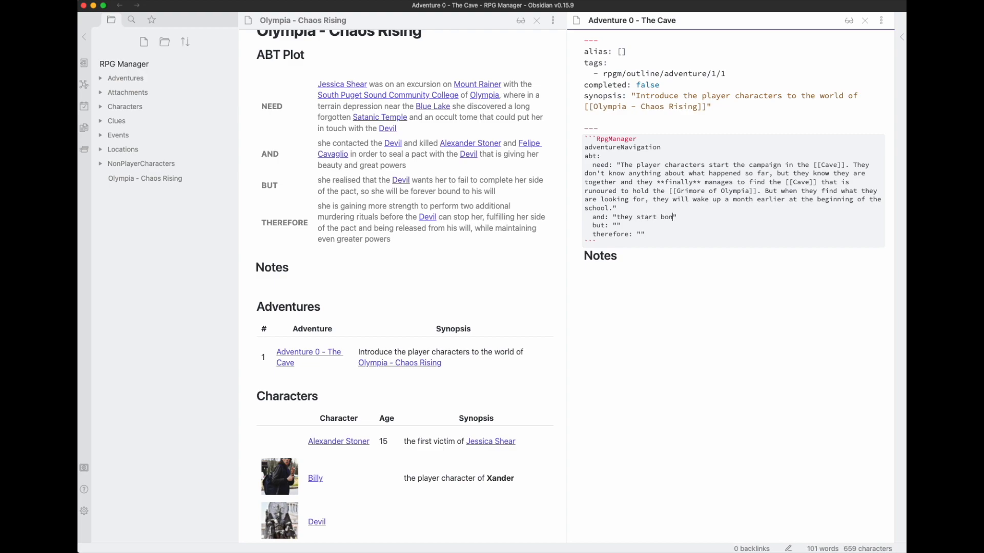
{"action": "type", "text": "ding with e"}
{"action": "type", "text": "ach other "}
{"action": "type", "text": "gaining lots of "}
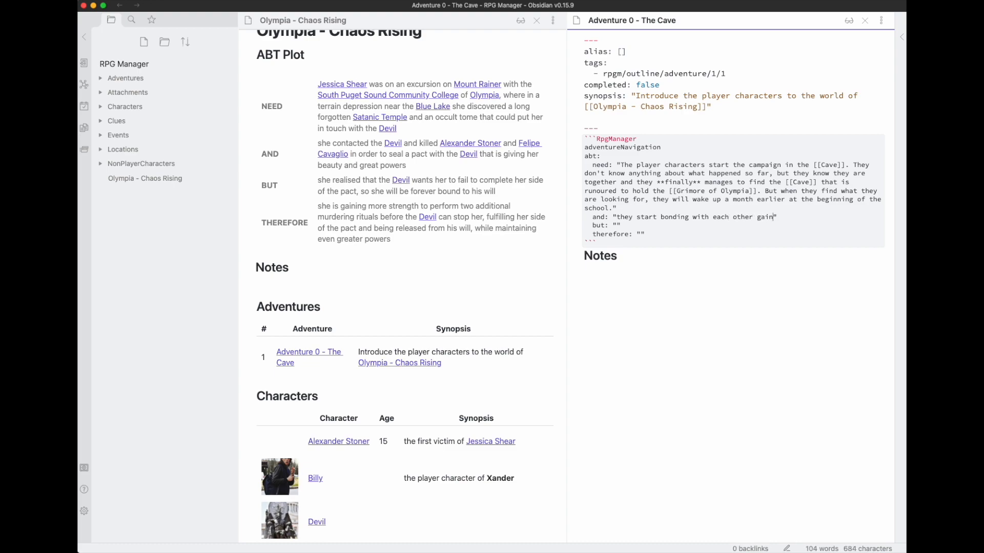
{"action": "type", "text": "information abou"}
{"action": "type", "text": "t the [[Gri"}
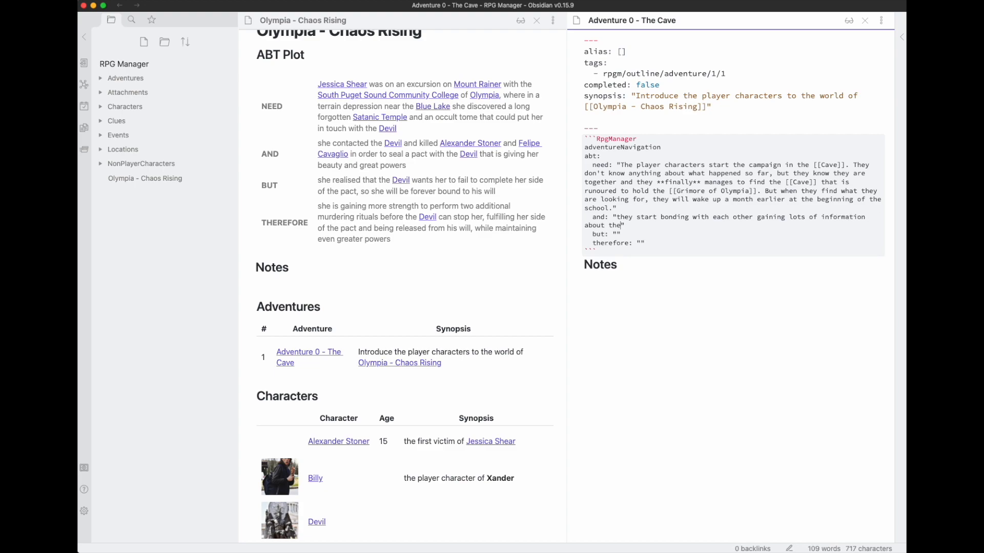
{"action": "type", "text": "mo"}
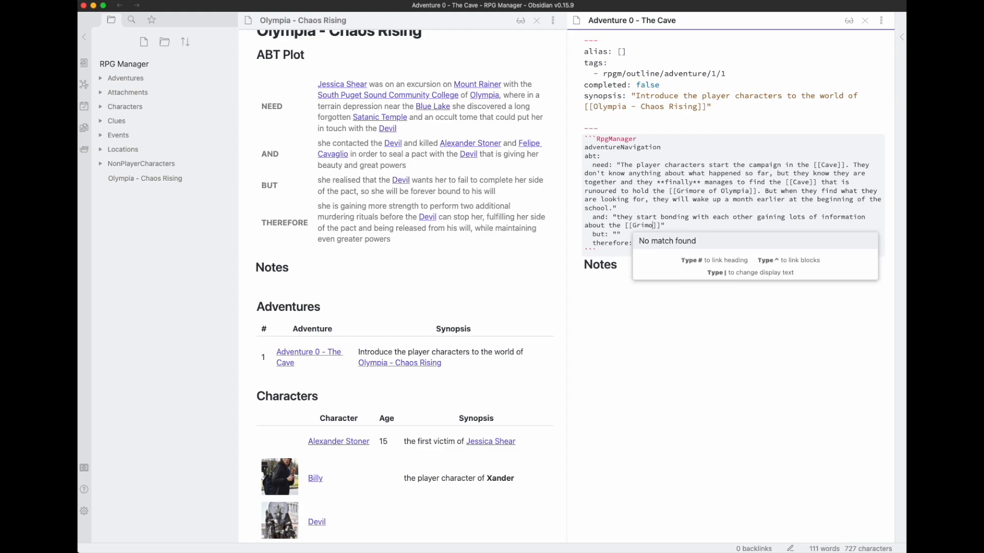
{"action": "type", "text": "ire of Olympia"}
{"action": "key", "text": "Right"}
{"action": "key", "text": "Right"}
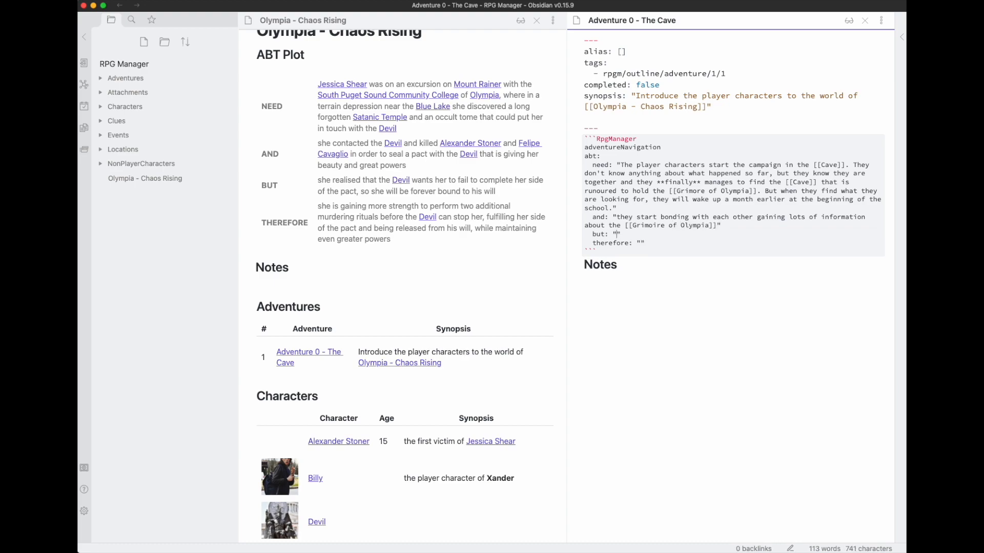
{"action": "left_click", "coordinate": [791, 122]}
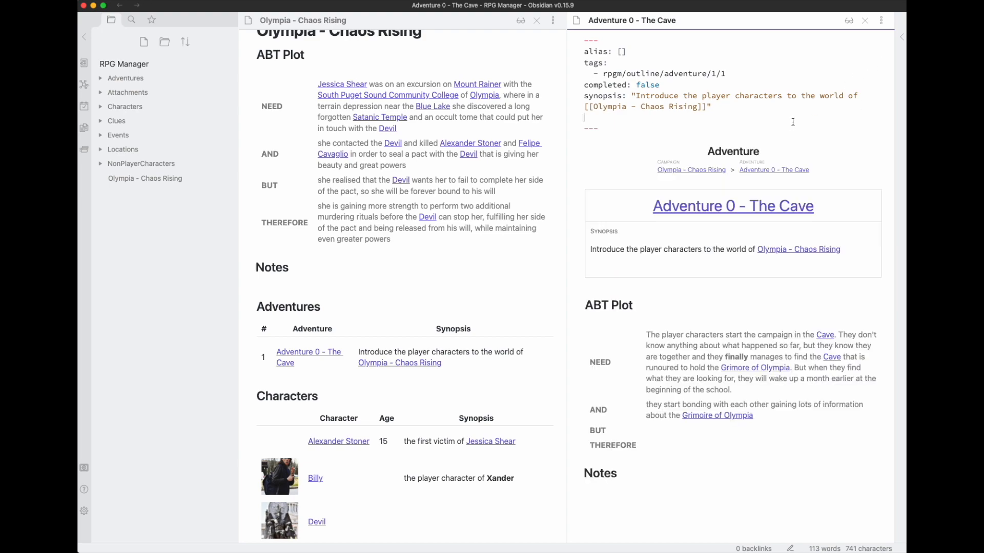
Open the Grimoire of Olympia link and create it as a new clue from a template in the Olympia - Chaos Rising campaign.
{"action": "left_click", "coordinate": [722, 416]}
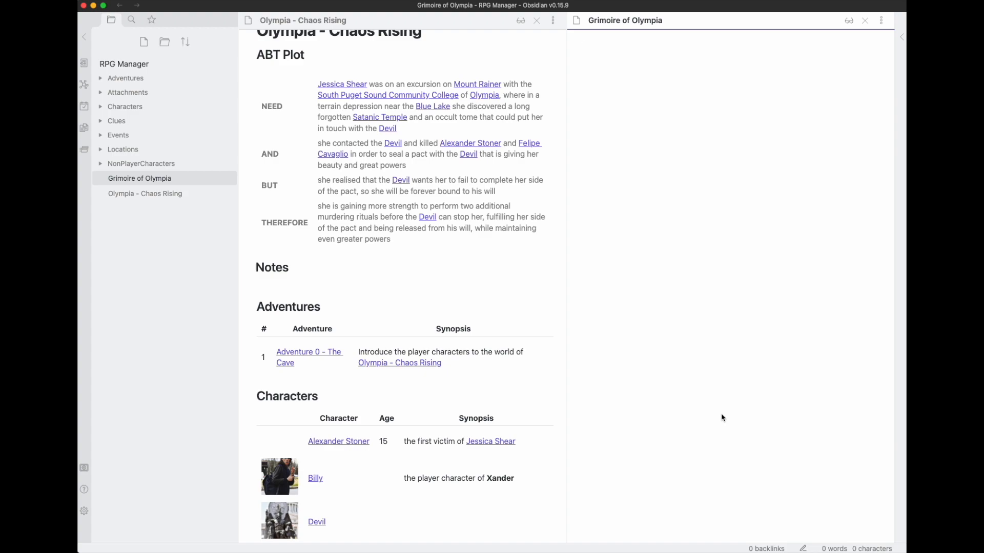
{"action": "key", "text": "super+p"}
{"action": "type", "text": "clue"}
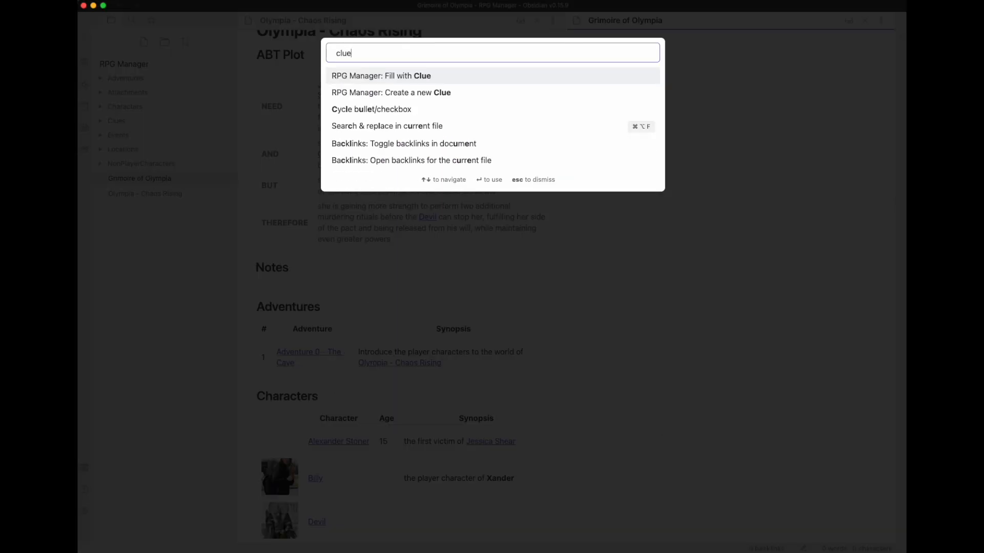
{"action": "key", "text": "Down"}
{"action": "key", "text": "Return"}
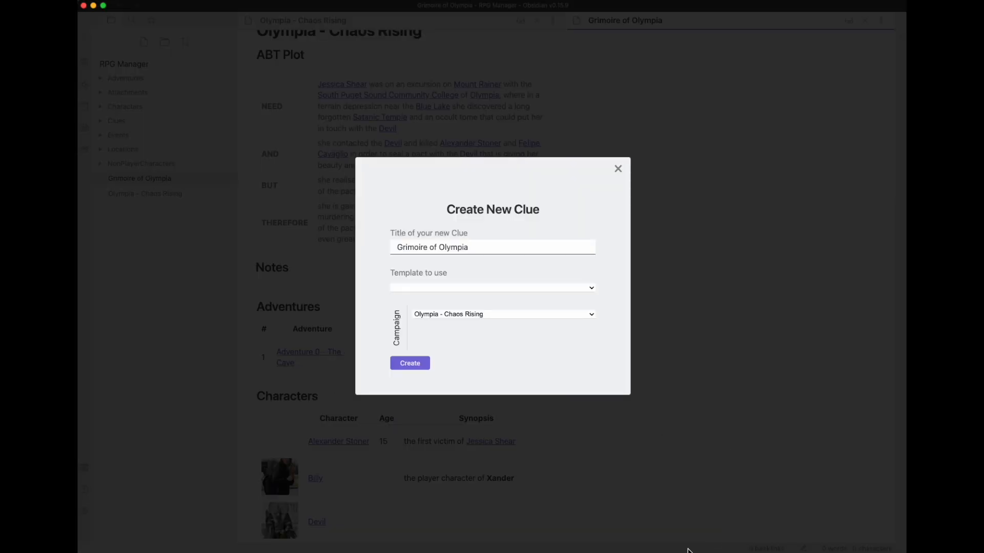
{"action": "left_click", "coordinate": [423, 288]}
{"action": "left_click", "coordinate": [425, 302]}
{"action": "left_click", "coordinate": [418, 361]}
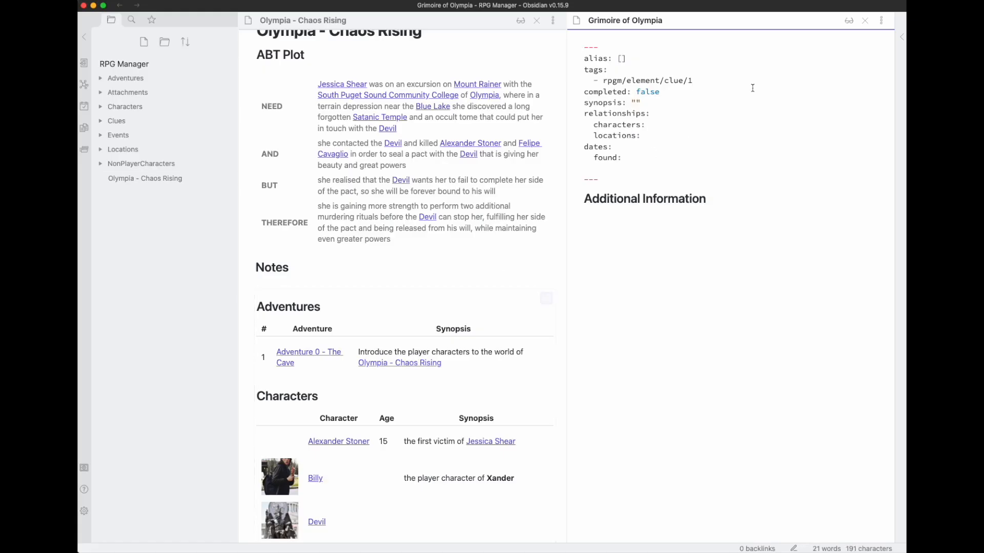
Begin the clue's synopsis with "The [[Grimoire of Olympia]] is a book that is rumoured to grant its reader the ability to".
{"action": "left_click", "coordinate": [634, 103]}
{"action": "type", "text": "The [[Gri"}
{"action": "key", "text": "Return"}
{"action": "type", "text": "is a "}
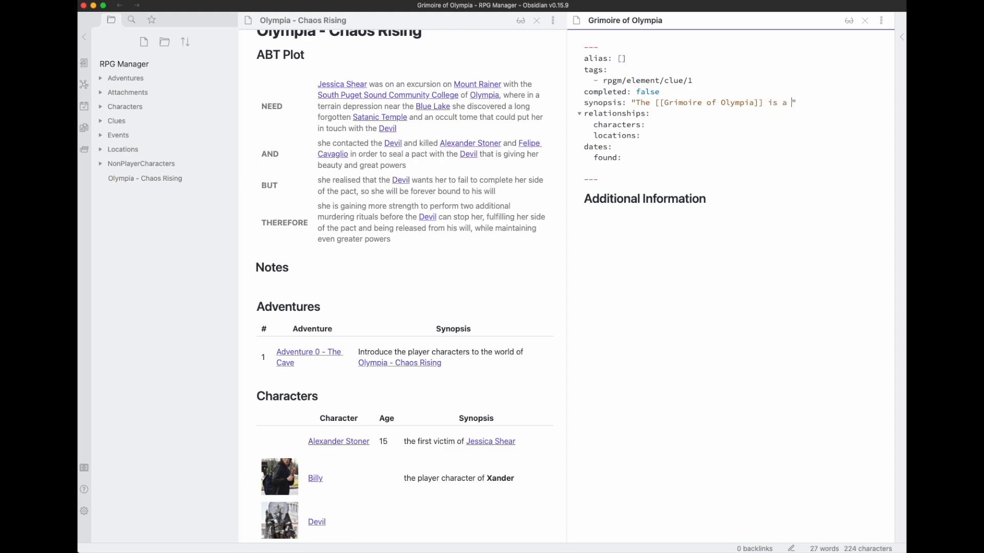
{"action": "type", "text": "book that is rumours"}
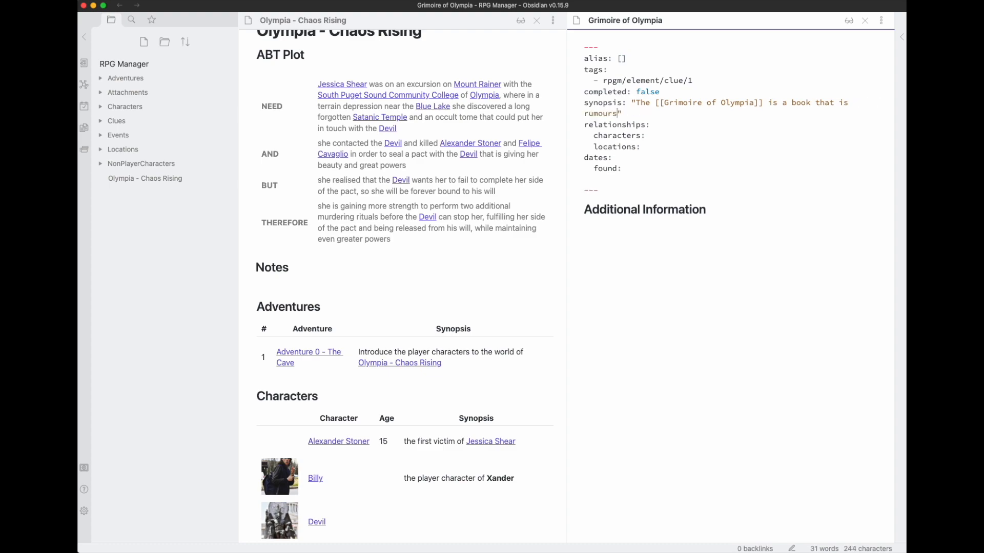
{"action": "key", "text": "BackSpace"}
{"action": "key", "text": "BackSpace"}
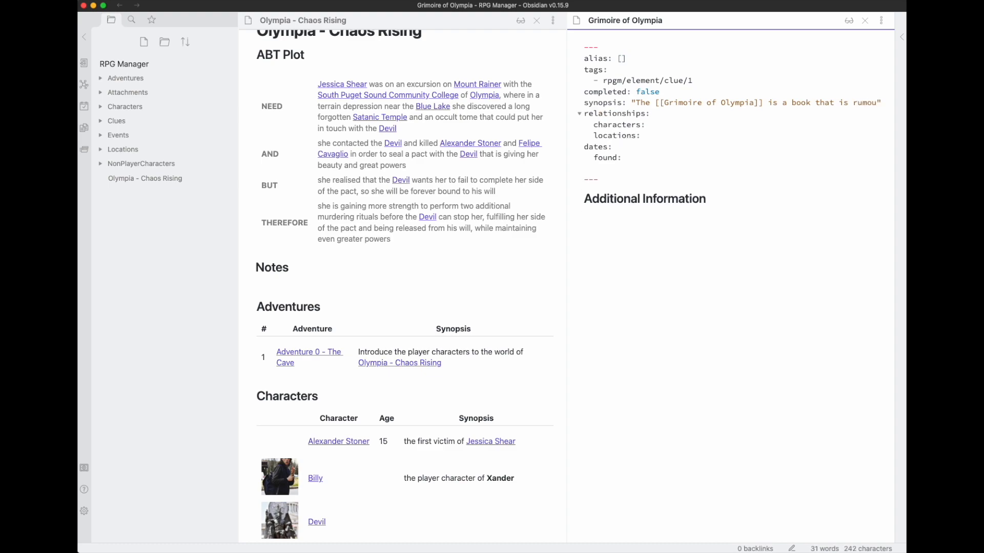
{"action": "type", "text": "red to "}
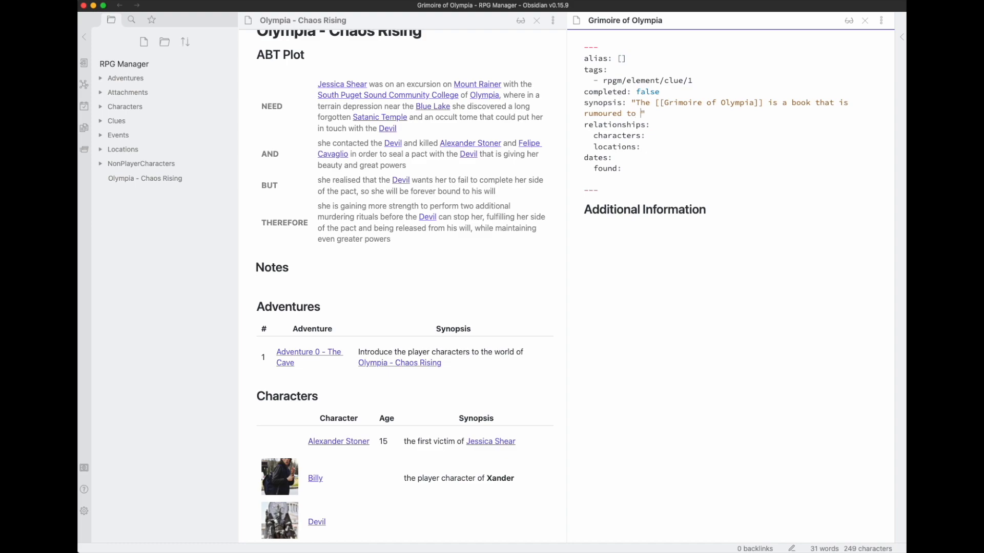
{"action": "type", "text": "grant its reader the ability to "}
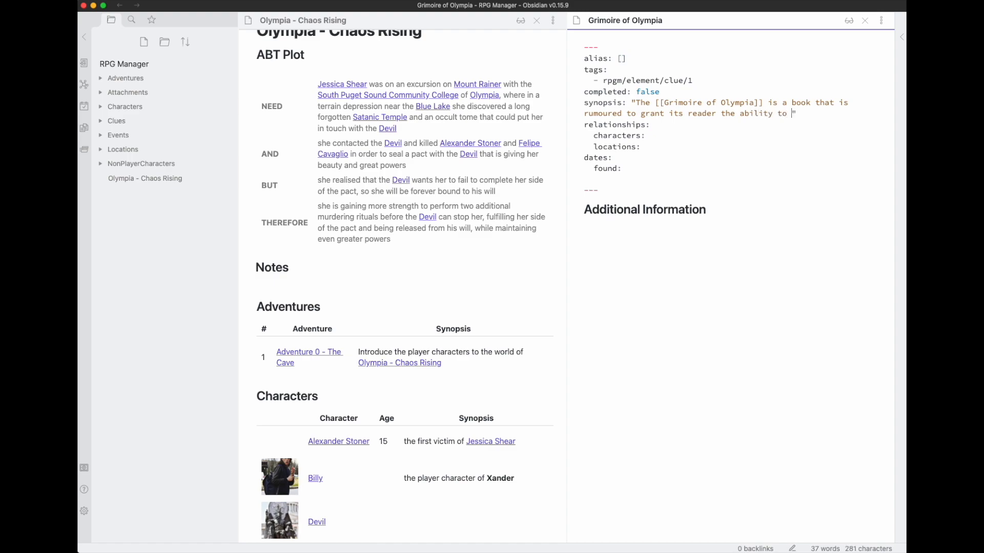
Continue the Grimoire's synopsis with "pass every single exam with top marks without studying".
{"action": "type", "text": "pass"}
{"action": "type", "text": "every single e"}
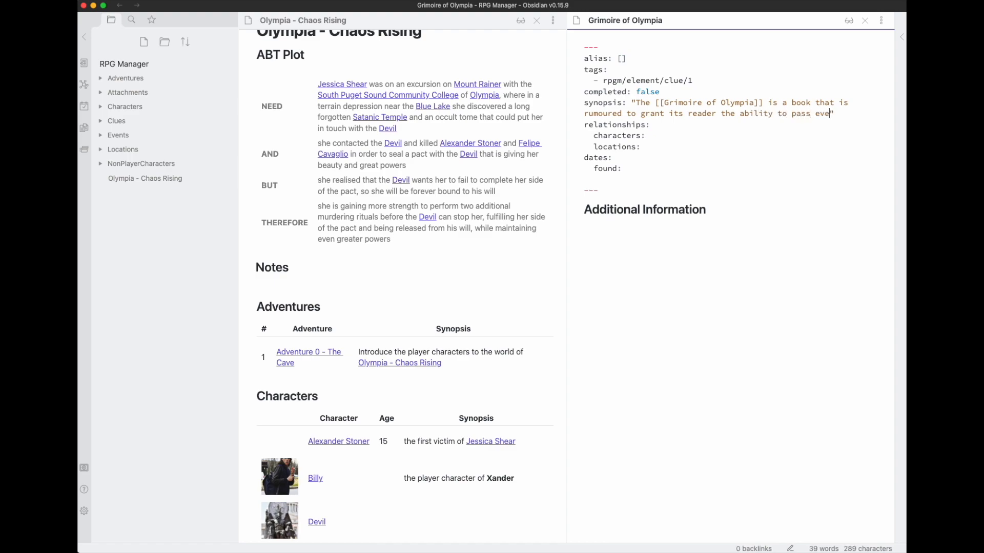
{"action": "type", "text": "xam"}
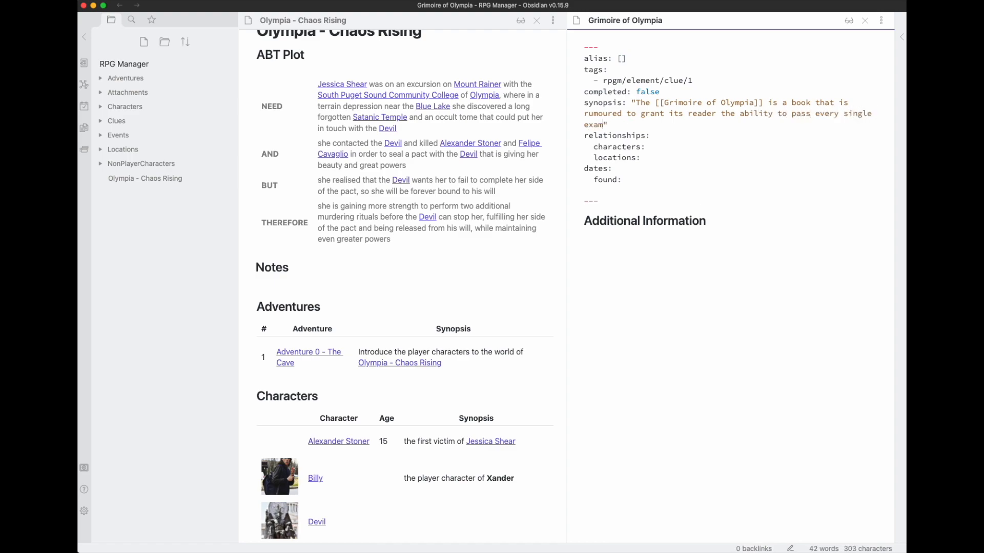
{"action": "type", "text": " without styi"}
{"action": "key", "text": "BackSpace"}
{"action": "type", "text": "udyingwith top marks"}
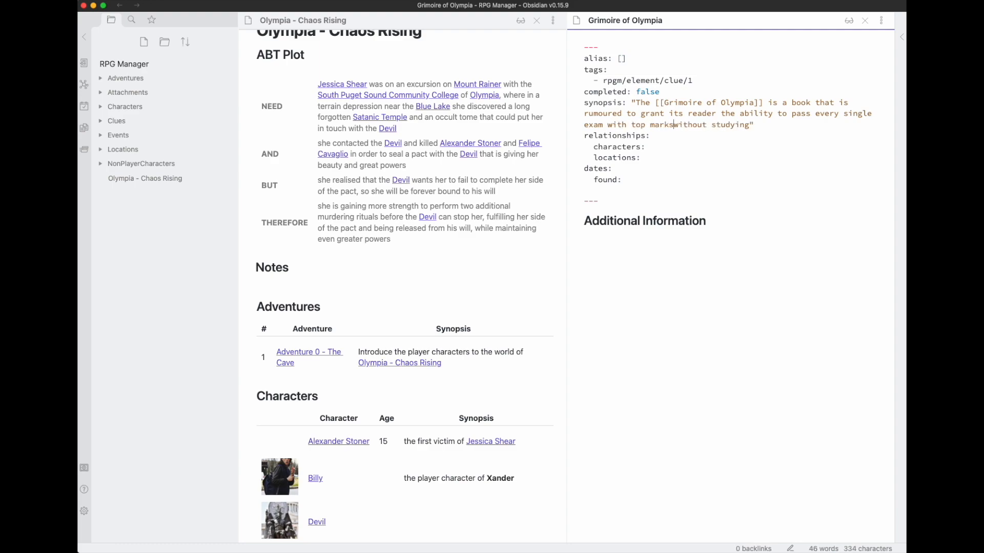
Append to the Grimoire's synopsis ". In reality, the book is an Occult Book created by the [[Children of Satan]]".
{"action": "key", "text": "super+Right"}
{"action": "type", "text": ". In reality"}
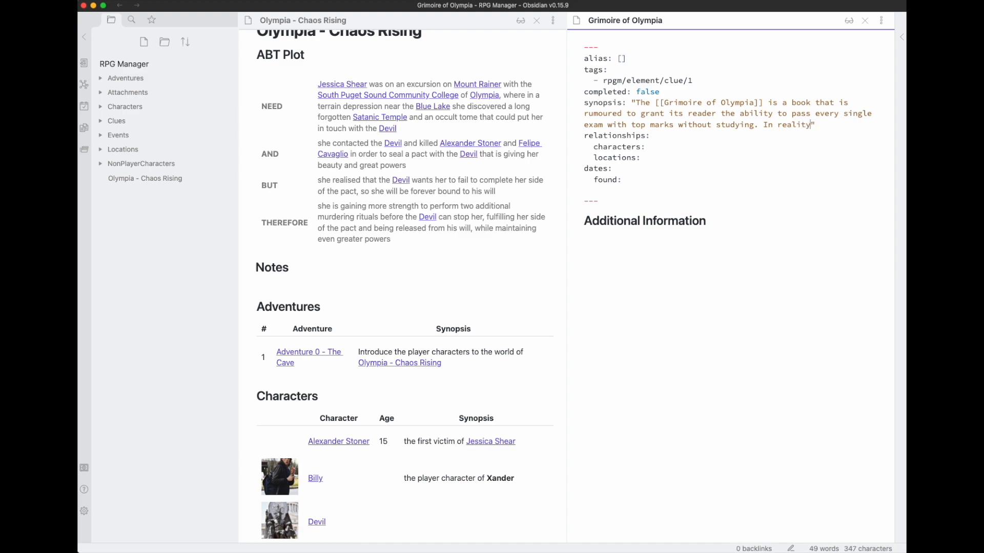
{"action": "type", "text": ", the book is a"}
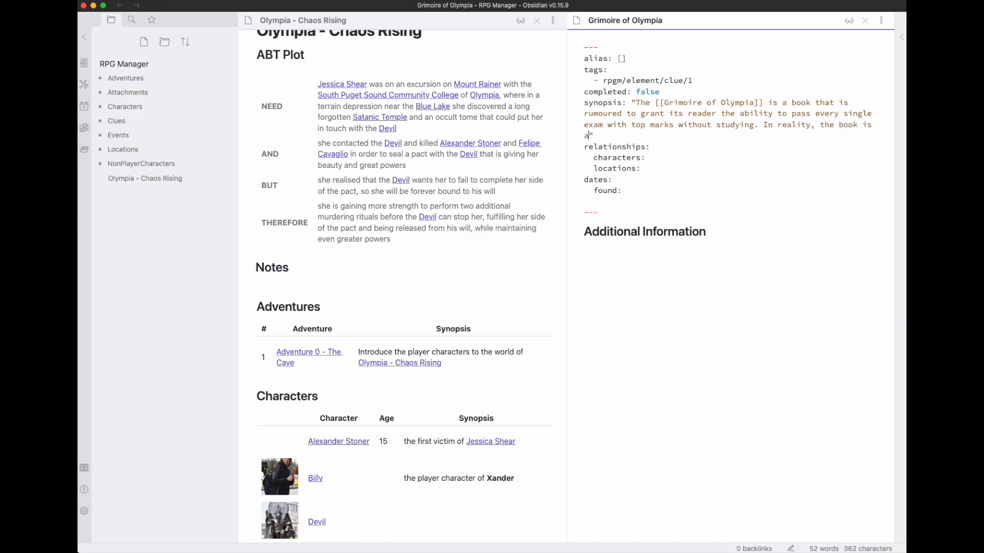
{"action": "type", "text": "n Occult "}
{"action": "type", "text": "Book created"}
{"action": "type", "text": " by the [[Chi"}
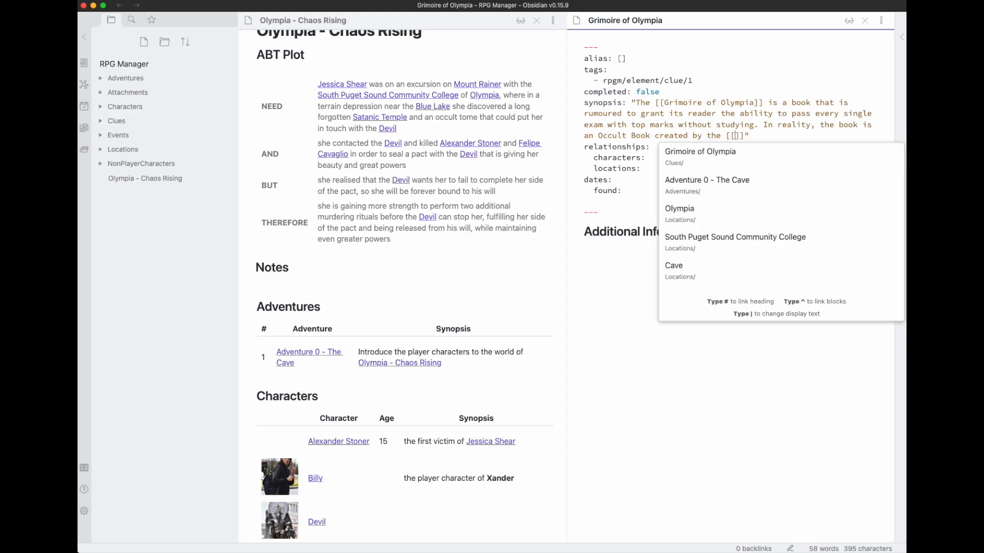
{"action": "type", "text": "ldren o"}
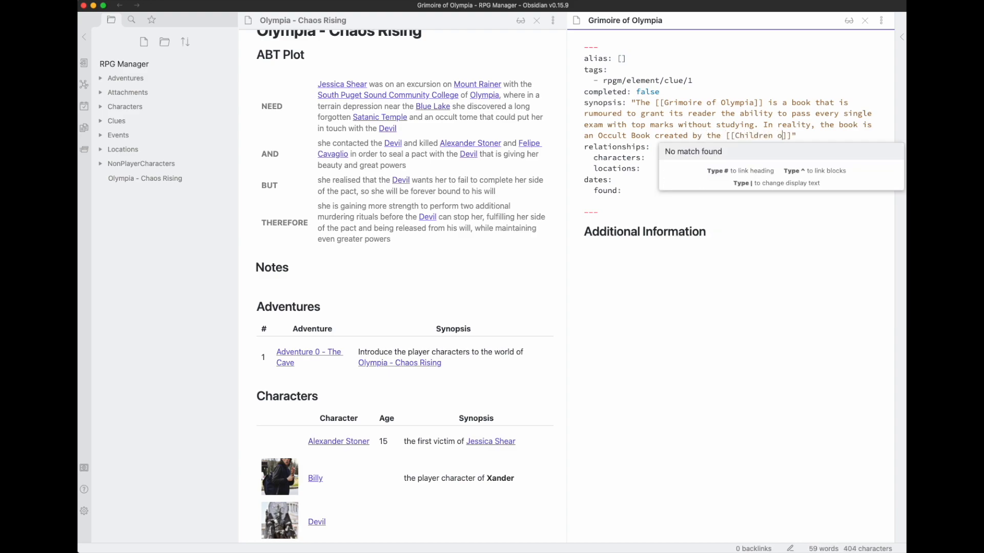
{"action": "type", "text": "f Satan"}
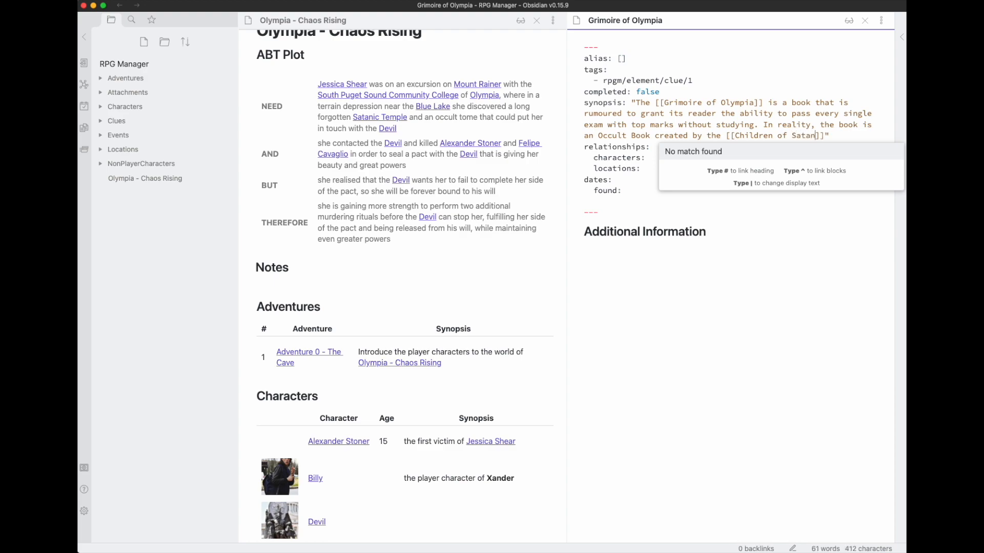
Finish the Grimoire's synopsis with "that allow people to contact the [[Devil]]".
{"action": "key", "text": "Right"}
{"action": "type", "text": "that allow "}
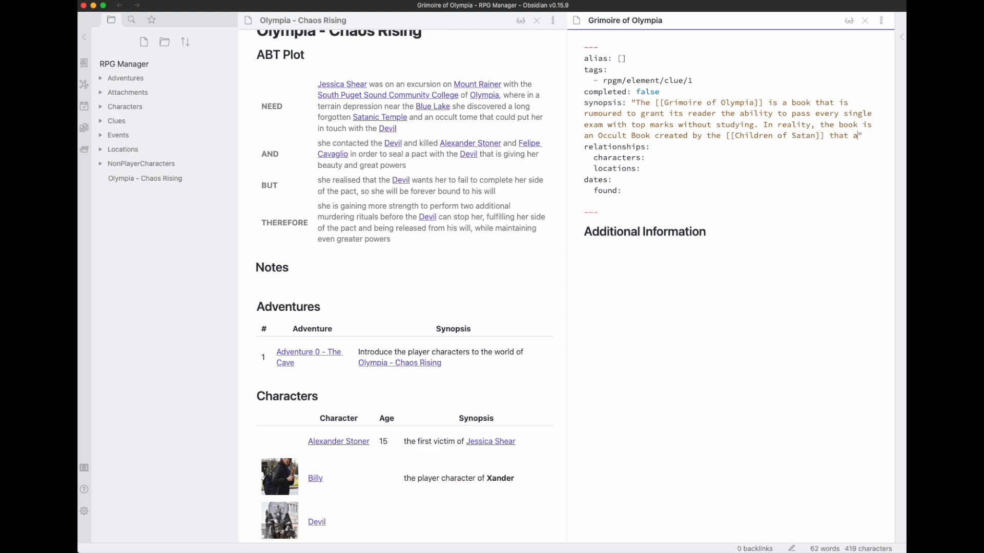
{"action": "type", "text": "people t"}
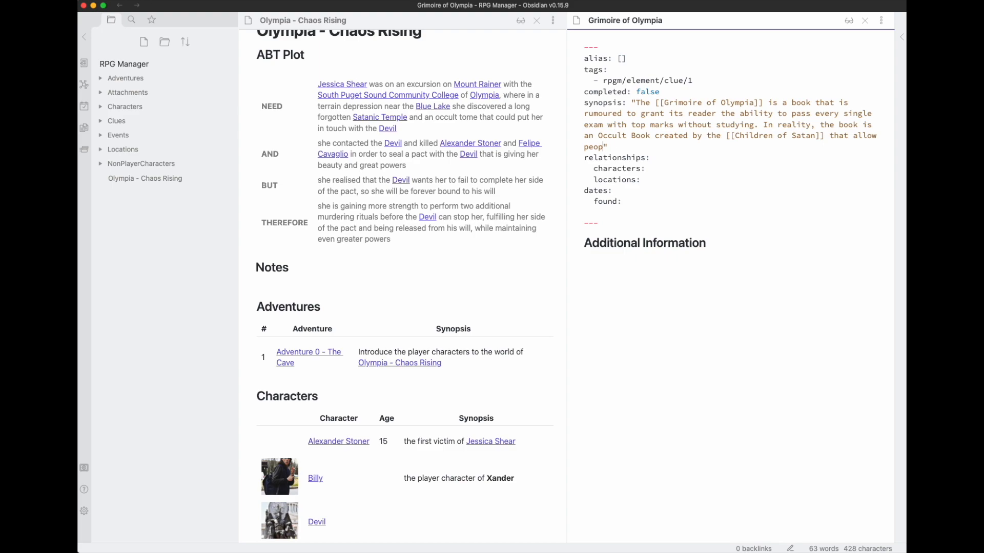
{"action": "type", "text": "o contact the [[Dev"}
{"action": "key", "text": "Return"}
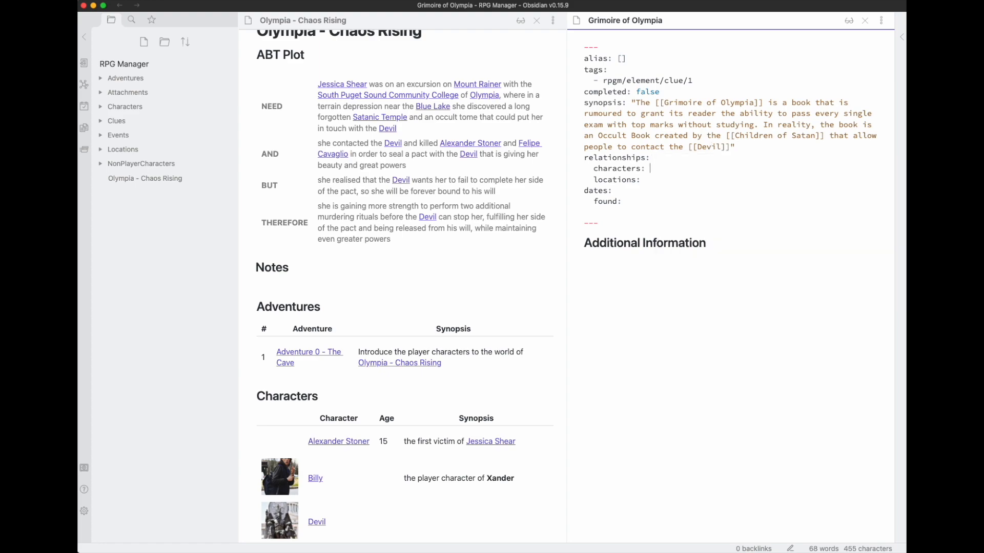
Add the NPC named first in the campaign's NEED plot to the clue's character relationships, without link brackets.
{"action": "key", "text": "Return"}
{"action": "type", "text": "[["}
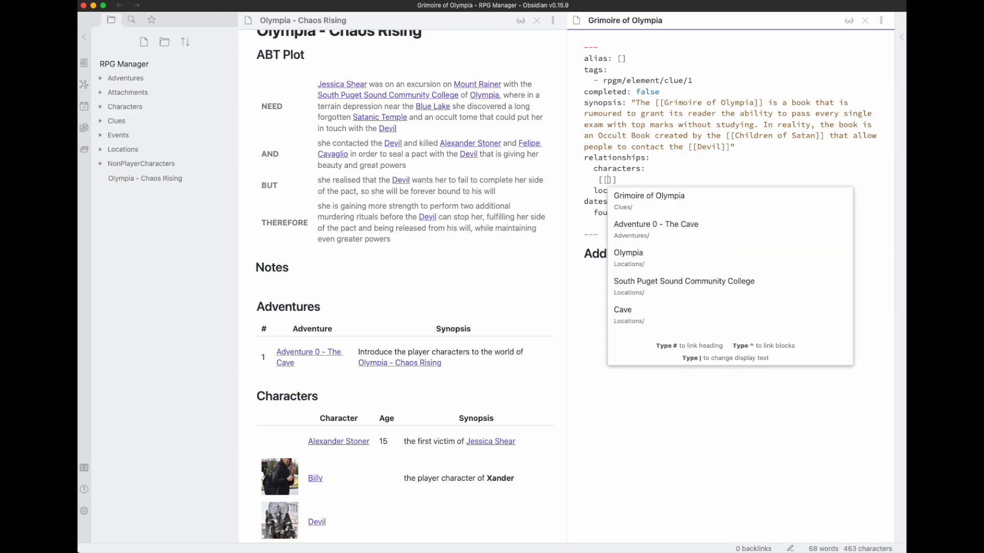
{"action": "type", "text": "Jessica Shear"}
{"action": "key", "text": "Return"}
{"action": "key", "text": "BackSpace"}
{"action": "key", "text": "BackSpace"}
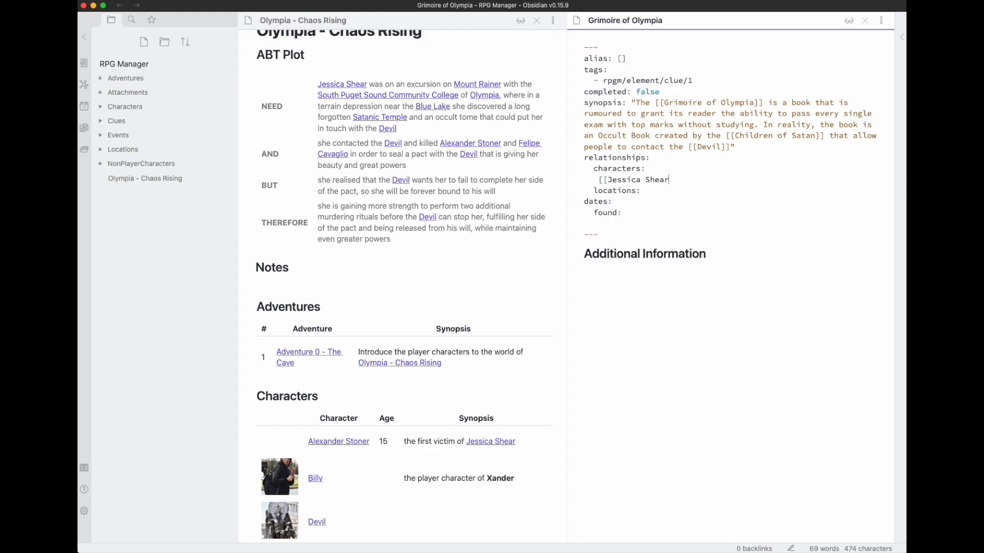
{"action": "key", "text": "super+Left"}
{"action": "key", "text": "Delete"}
{"action": "key", "text": "Delete"}
{"action": "key", "text": "super+Right"}
Describe the NPC's relationship to the clue as "have found the [[Grimoire of Olympia]]".
{"action": "type", "text": ": \""}
{"action": "type", "text": "have found the "}
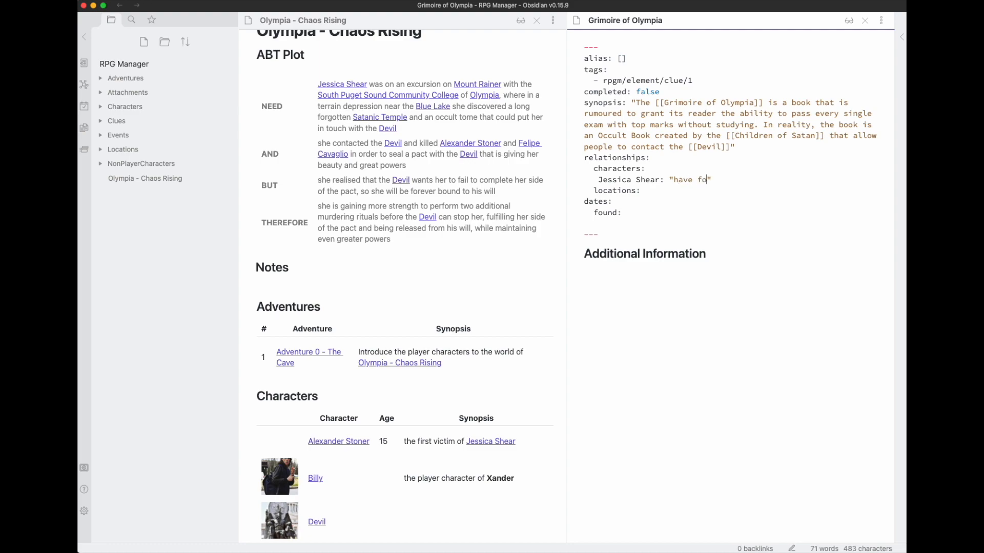
{"action": "type", "text": "[[Grimoi"}
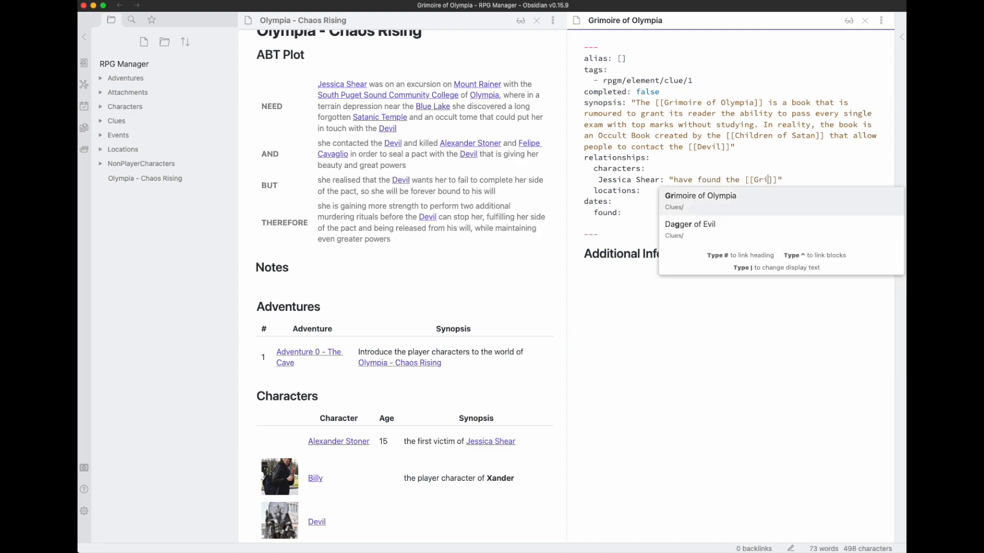
{"action": "key", "text": "Return"}
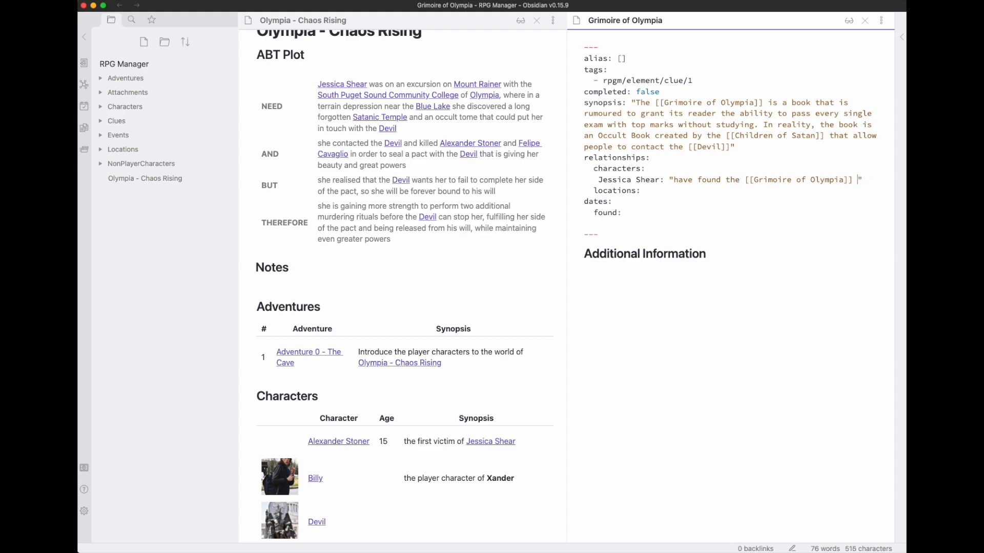
{"action": "type", "text": "near"}
{"action": "key", "text": "BackSpace"}
{"action": "key", "text": "BackSpace"}
{"action": "key", "text": "BackSpace"}
{"action": "key", "text": "BackSpace"}
{"action": "key", "text": "BackSpace"}
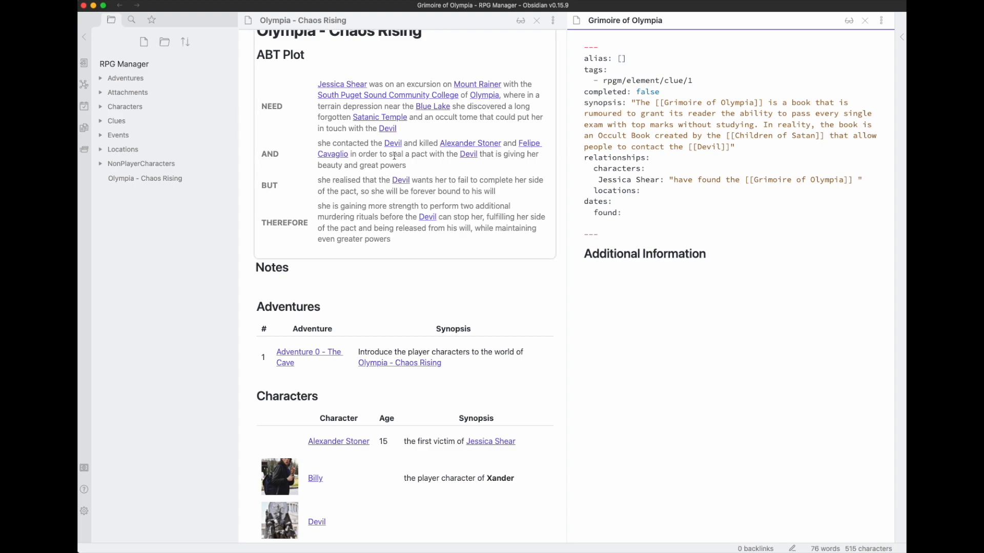
Open the Satanic Temple link in the campaign plot and create it as a new location from a template in the Olympia - Chaos Rising campaign.
{"action": "mouse_move", "coordinate": [376, 121]}
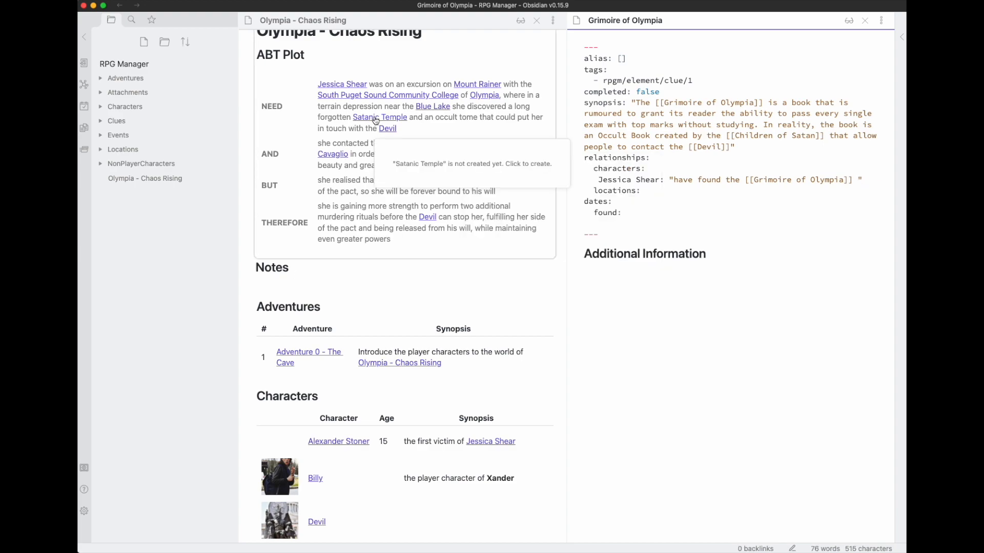
{"action": "left_click", "coordinate": [375, 120]}
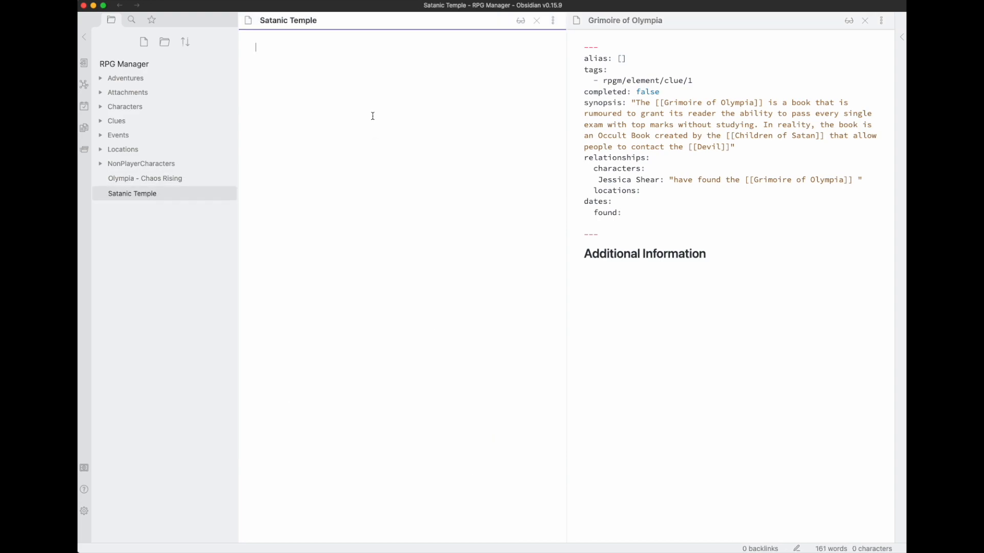
{"action": "key", "text": "super+p"}
{"action": "type", "text": "loca"}
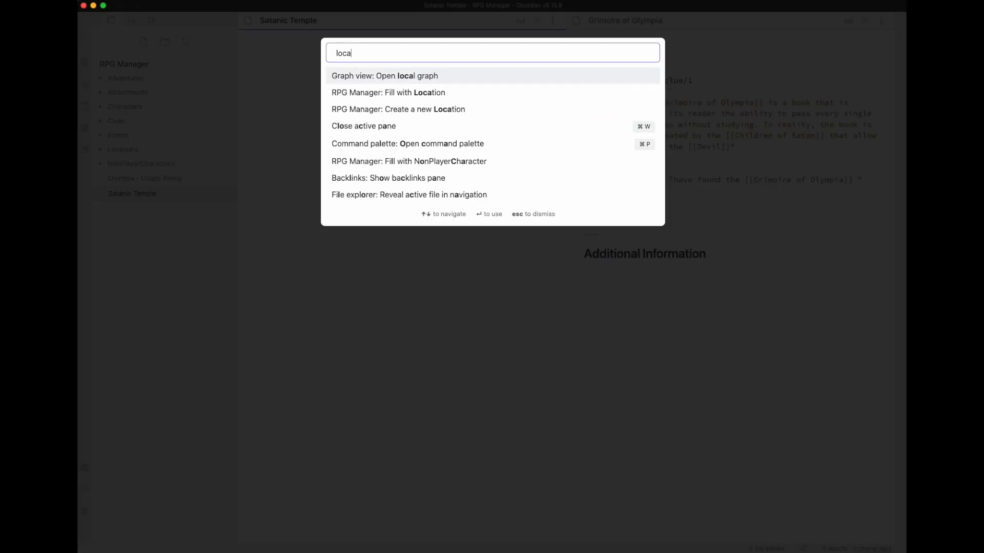
{"action": "key", "text": "Down"}
{"action": "key", "text": "Down"}
{"action": "key", "text": "Return"}
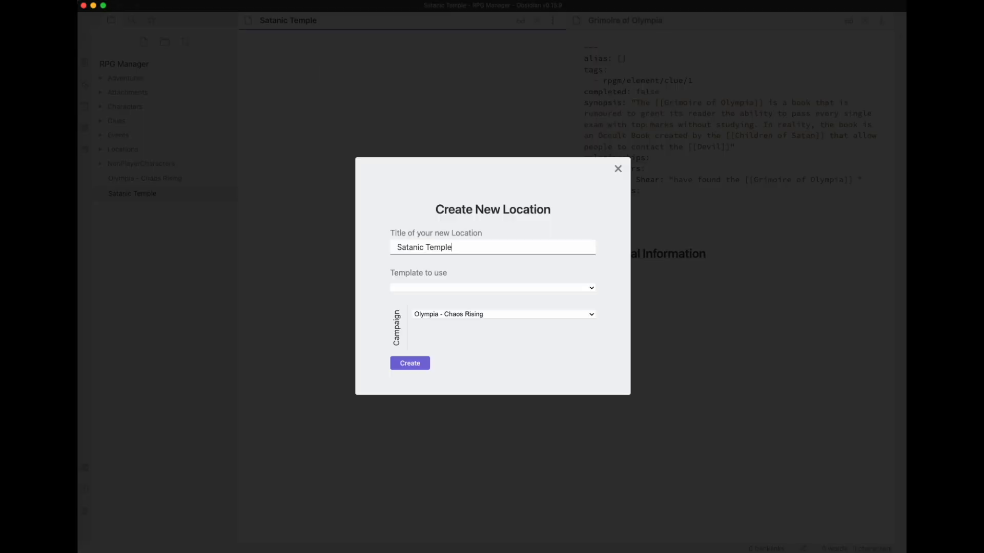
{"action": "left_click", "coordinate": [411, 288]}
{"action": "left_click", "coordinate": [410, 300]}
{"action": "left_click", "coordinate": [412, 360]}
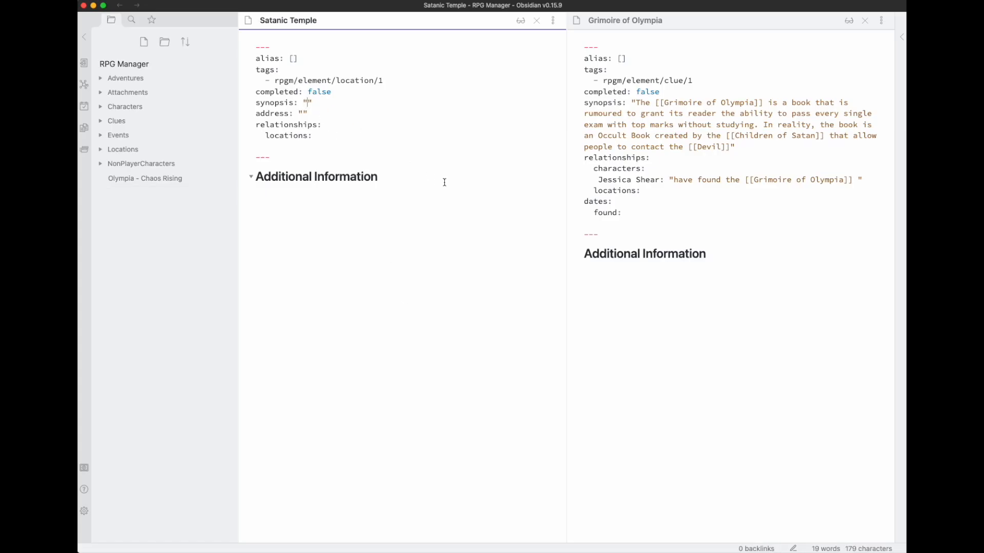
Begin the location's synopsis with "The [[Satanic Temple]] is a natual depression on a mountain".
{"action": "type", "text": "The [[Sa"}
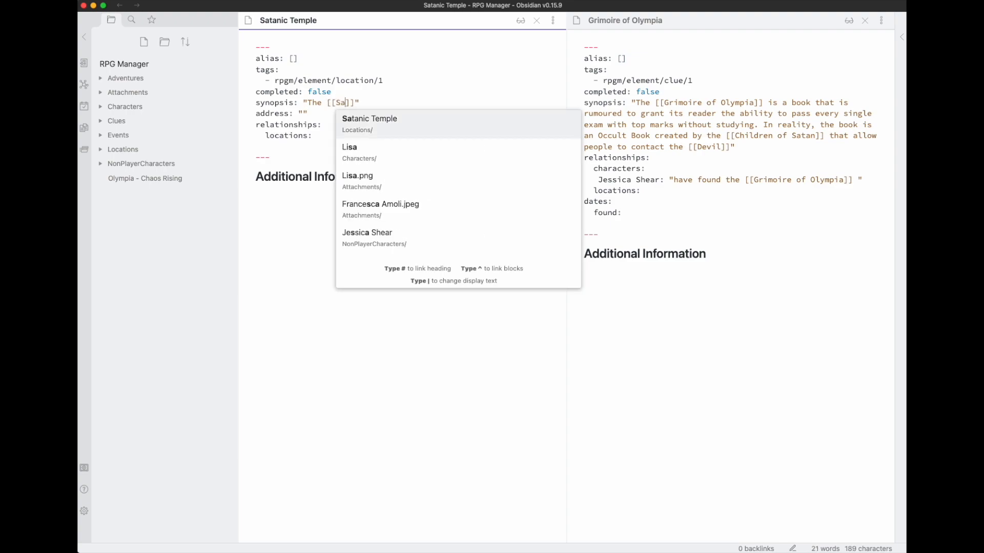
{"action": "key", "text": "Return"}
{"action": "type", "text": "is a na"}
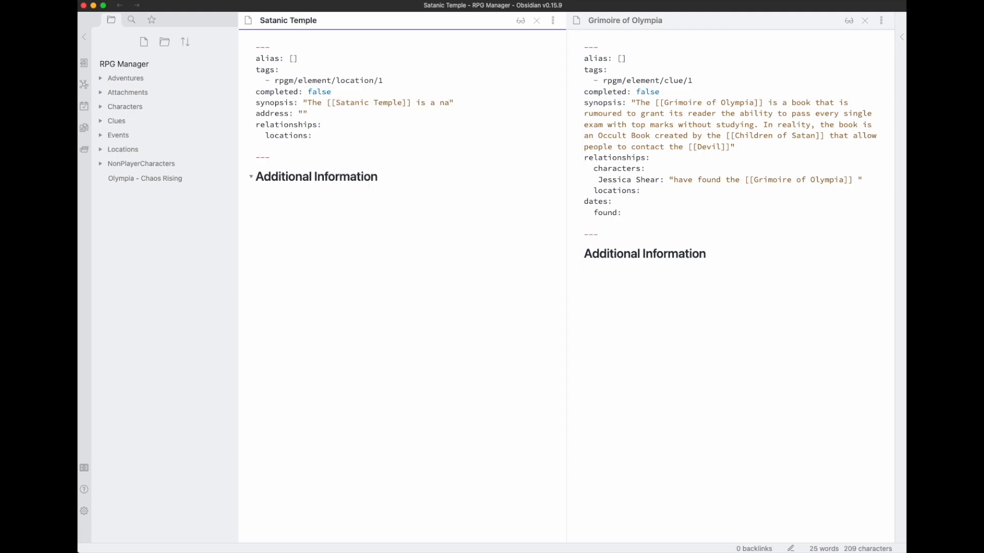
{"action": "type", "text": "tual"}
{"action": "type", "text": " depression"}
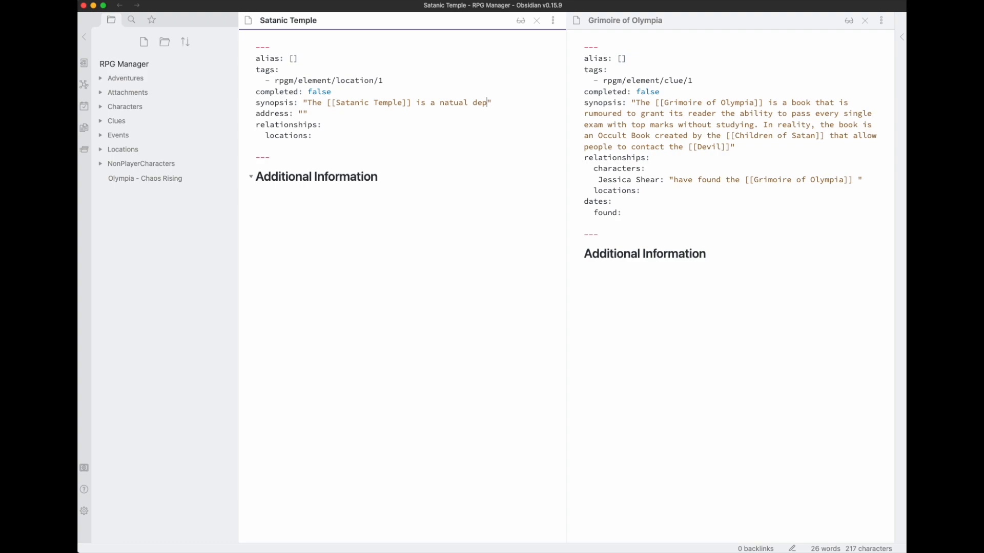
{"action": "key", "text": "BackSpace"}
{"action": "key", "text": "BackSpace"}
{"action": "key", "text": "BackSpace"}
{"action": "key", "text": "BackSpace"}
{"action": "type", "text": "on o"}
{"action": "type", "text": "n a mount"}
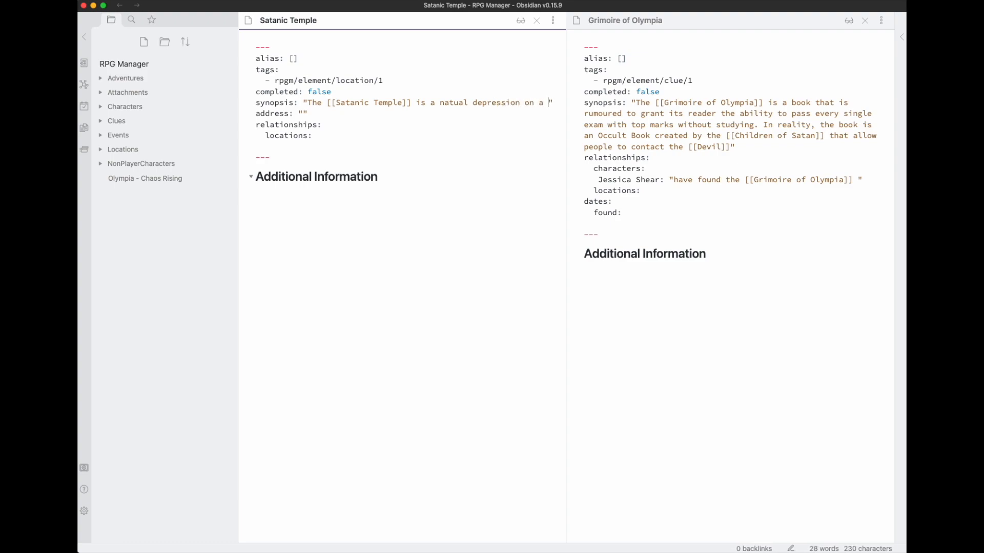
{"action": "type", "text": "ain "}
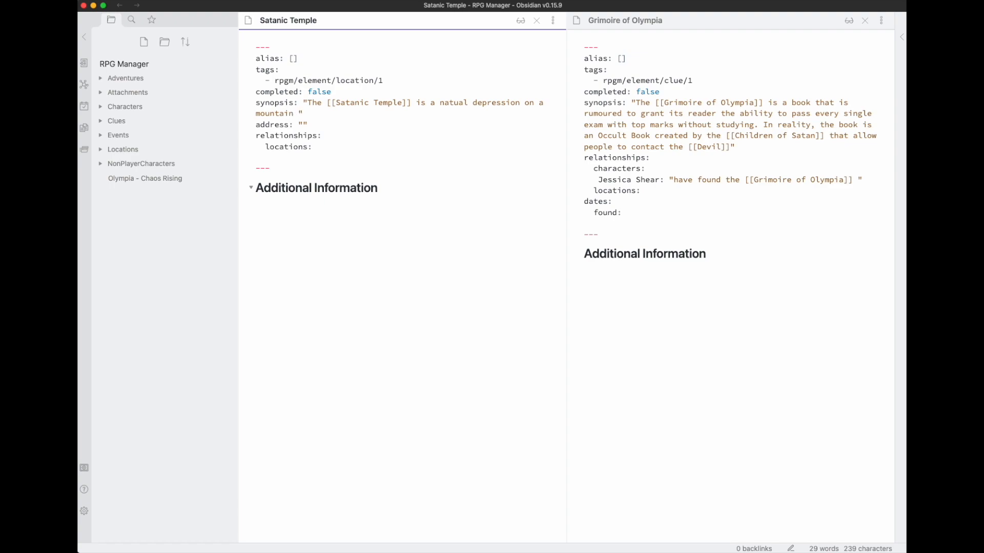
Complete the Satanic Temple synopsis with "close to [[Mount Rainer]] and in close proximity with the [[Blue Lake]]" and remove the blank line ending the frontmatter.
{"action": "type", "text": "close to [[Mount"}
{"action": "key", "text": "Return"}
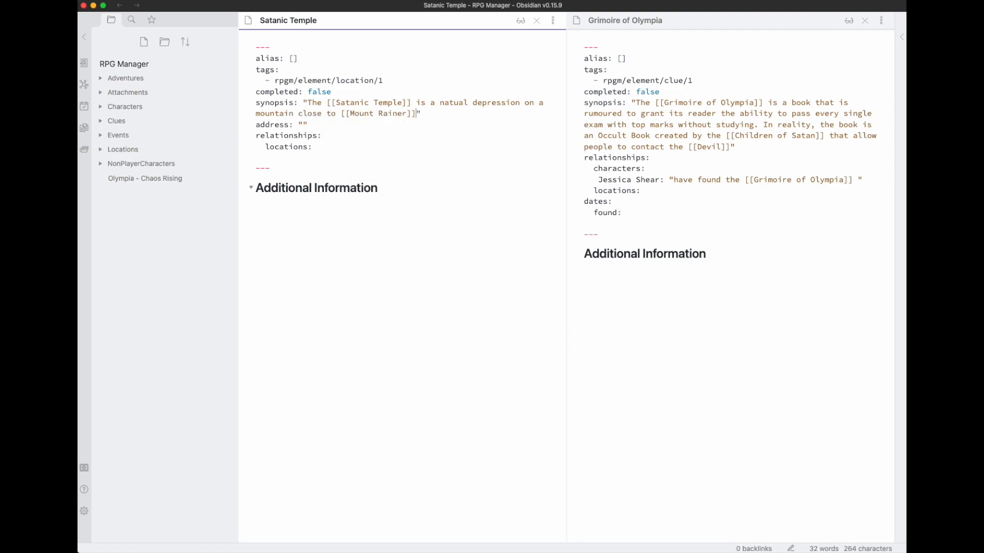
{"action": "type", "text": "and in close pro"}
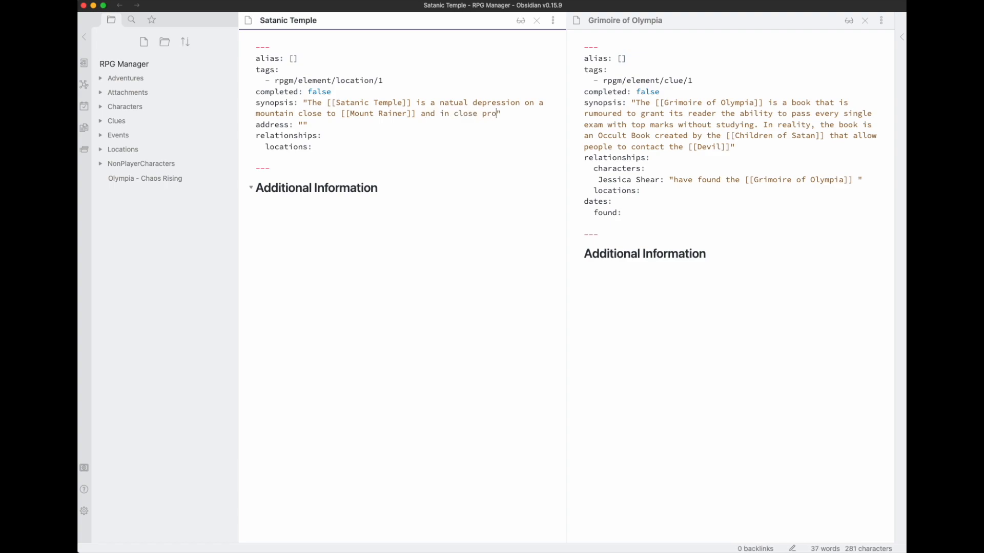
{"action": "type", "text": "ximity with "}
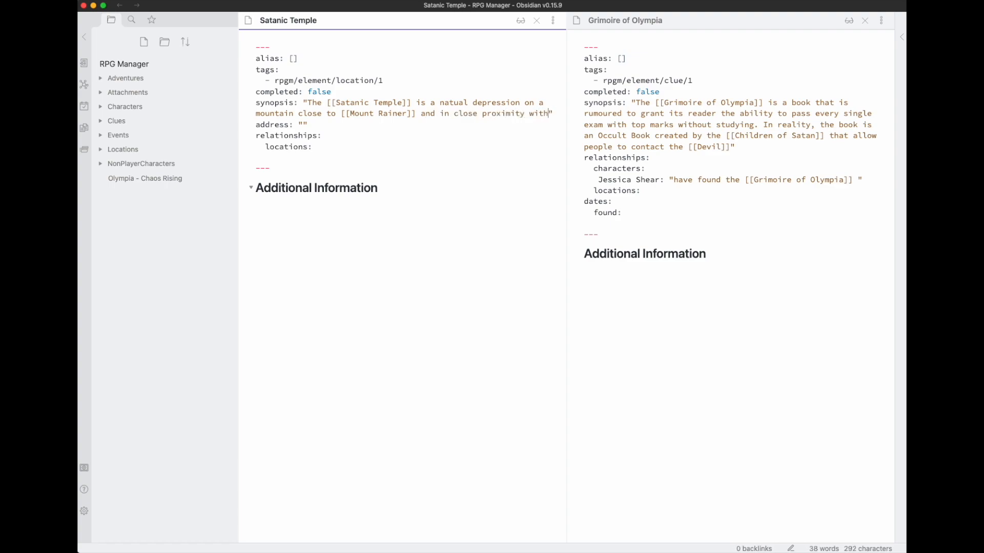
{"action": "type", "text": "[["}
{"action": "type", "text": "bl"}
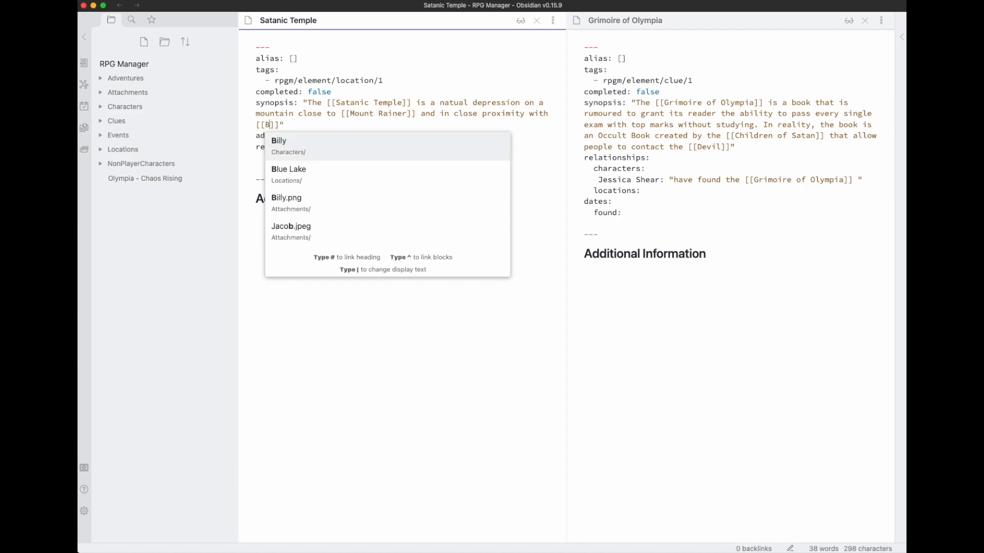
{"action": "key", "text": "Return"}
{"action": "type", "text": "the"}
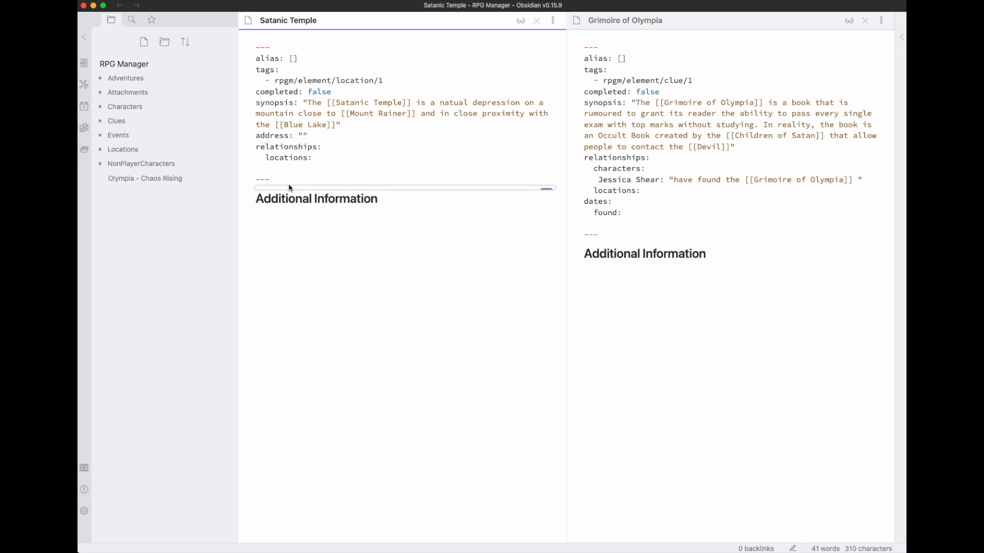
{"action": "left_click", "coordinate": [289, 183]}
{"action": "key", "text": "Up"}
{"action": "key", "text": "BackSpace"}
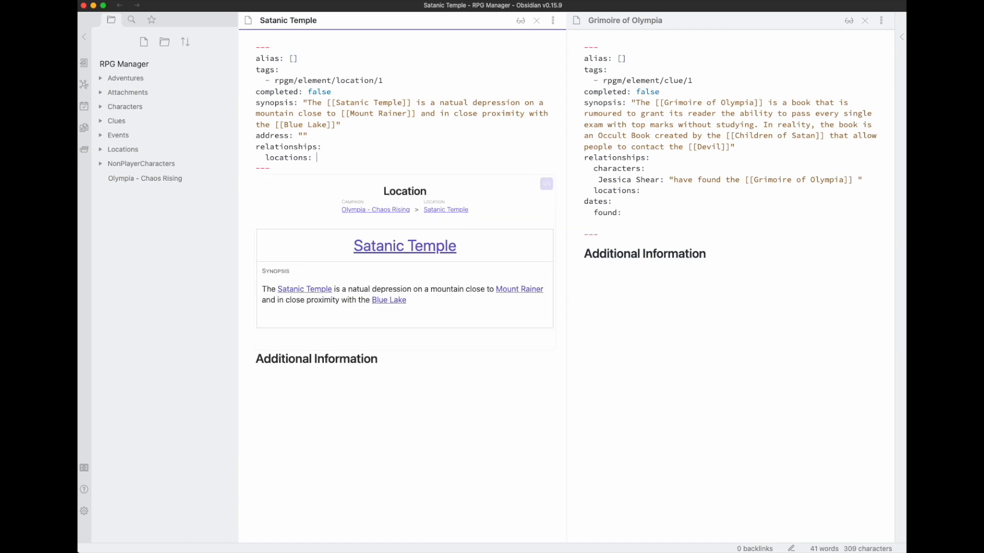
Open the Mount Rainer location from the synopsis and add Satanic Temple to its location relationships, without link brackets.
{"action": "mouse_move", "coordinate": [518, 292]}
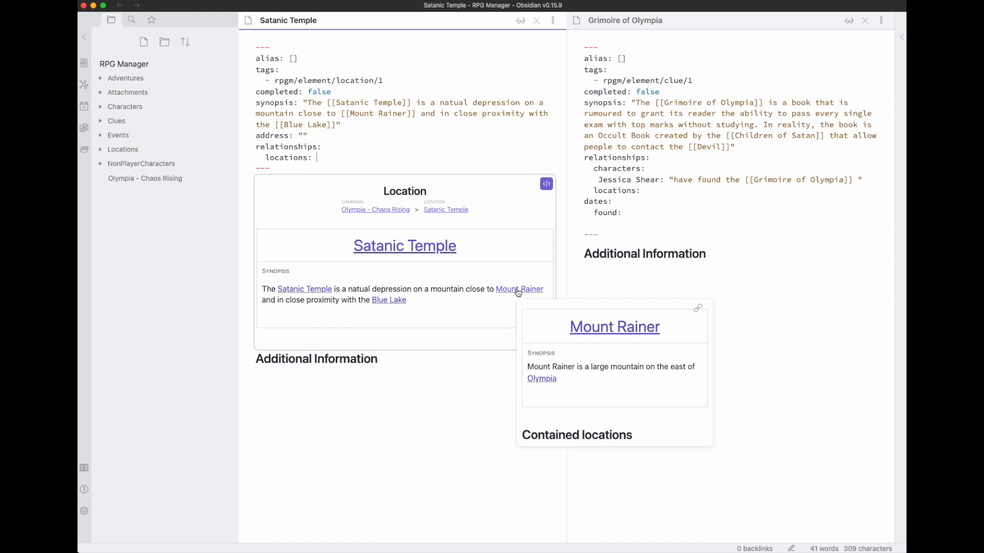
{"action": "left_click", "coordinate": [516, 289]}
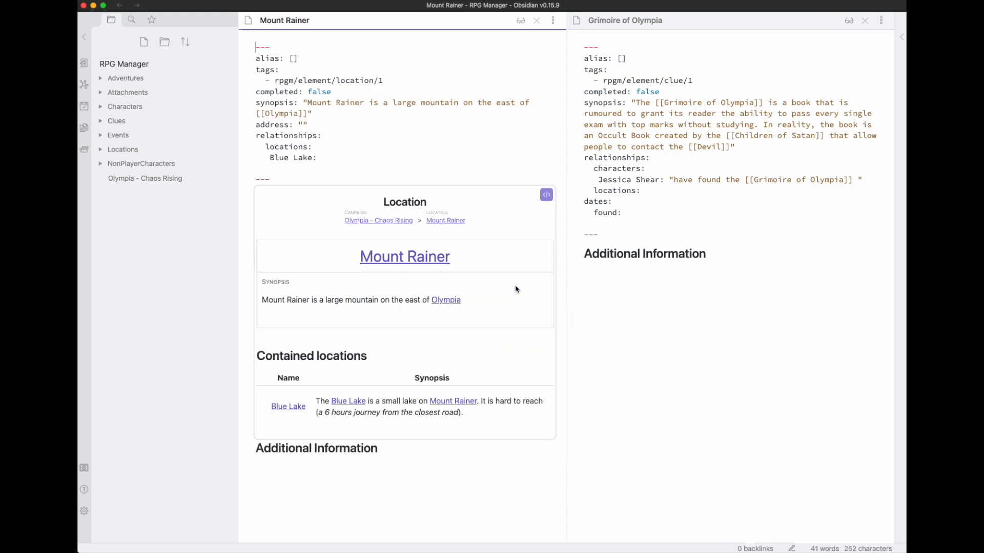
{"action": "left_click", "coordinate": [332, 160]}
{"action": "key", "text": "Return"}
{"action": "type", "text": "[[Satanic Temple"}
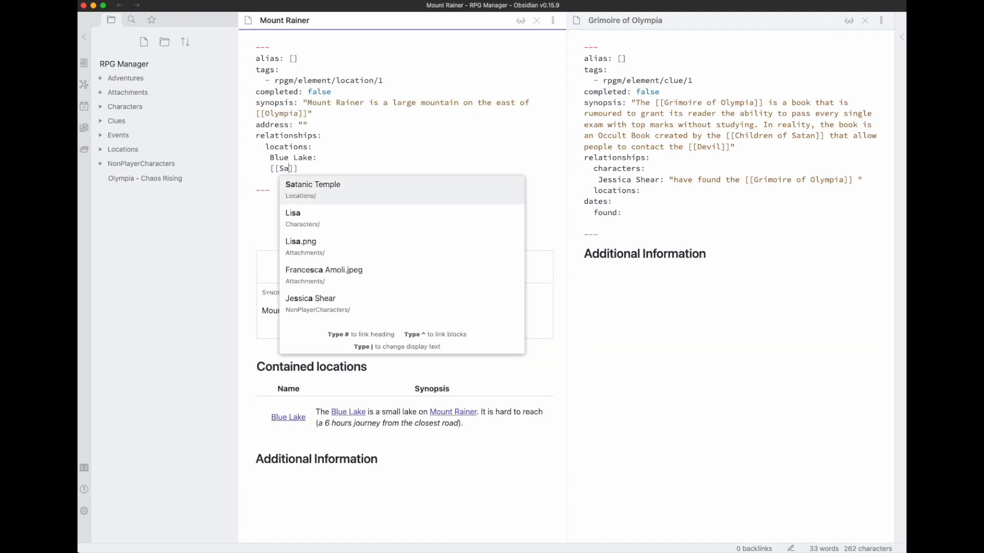
{"action": "key", "text": "Return"}
{"action": "key", "text": "BackSpace"}
{"action": "key", "text": "BackSpace"}
{"action": "type", "text": ":"}
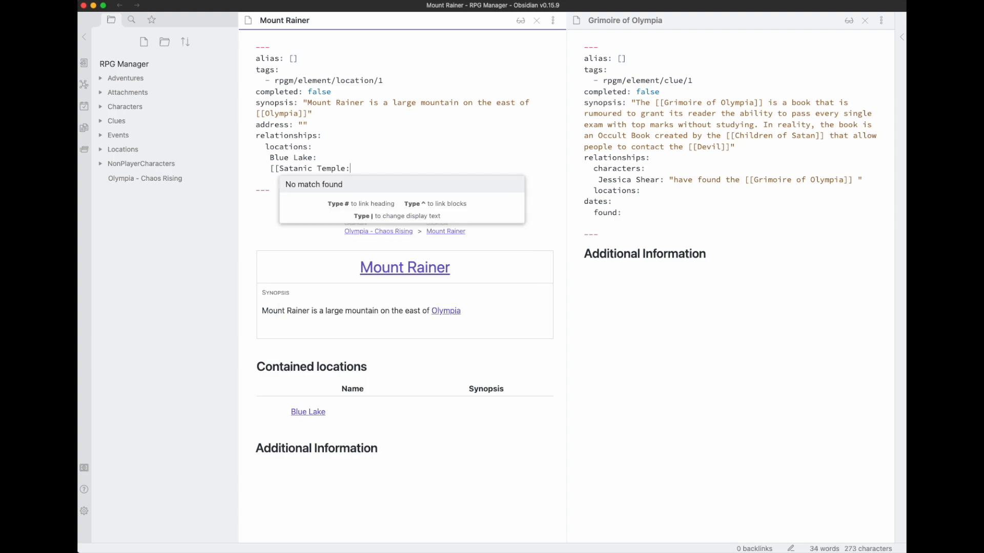
{"action": "key", "text": "alt+Left"}
{"action": "key", "text": "alt+Left"}
{"action": "key", "text": "BackSpace"}
{"action": "key", "text": "BackSpace"}
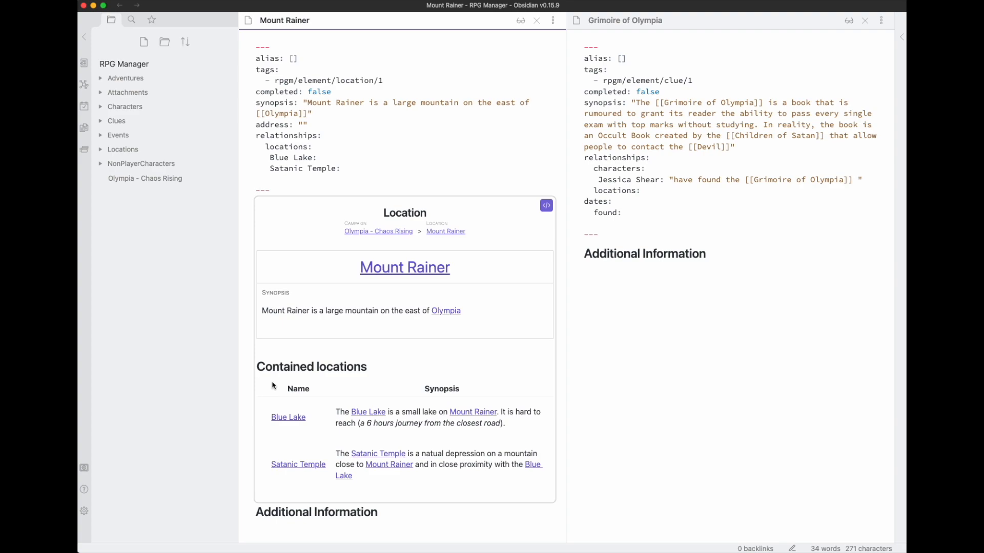
Extend the NPC's relationship description in the Grimoire of Olympia clue with "in the [[Satanic Temple]]".
{"action": "left_click", "coordinate": [841, 182]}
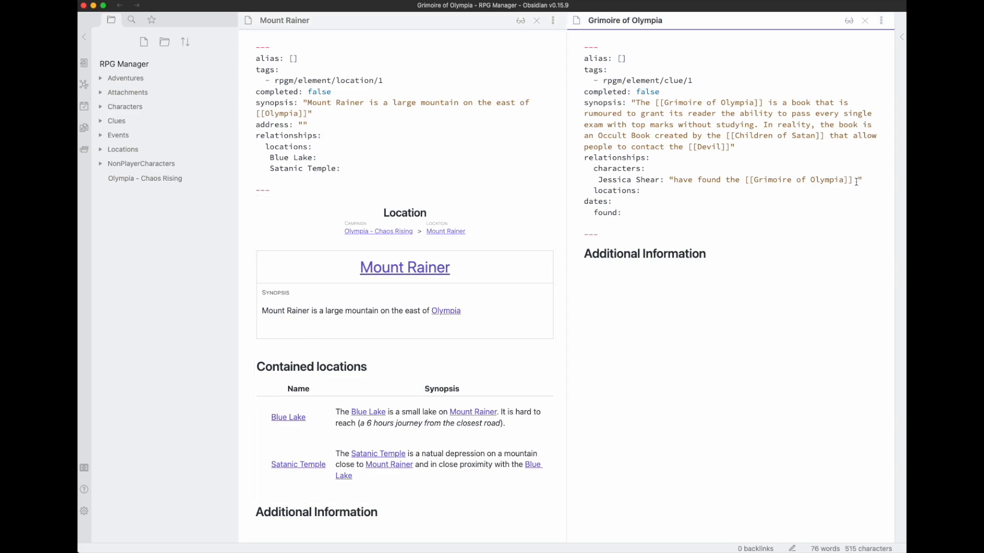
{"action": "type", "text": "in the [[Sa"}
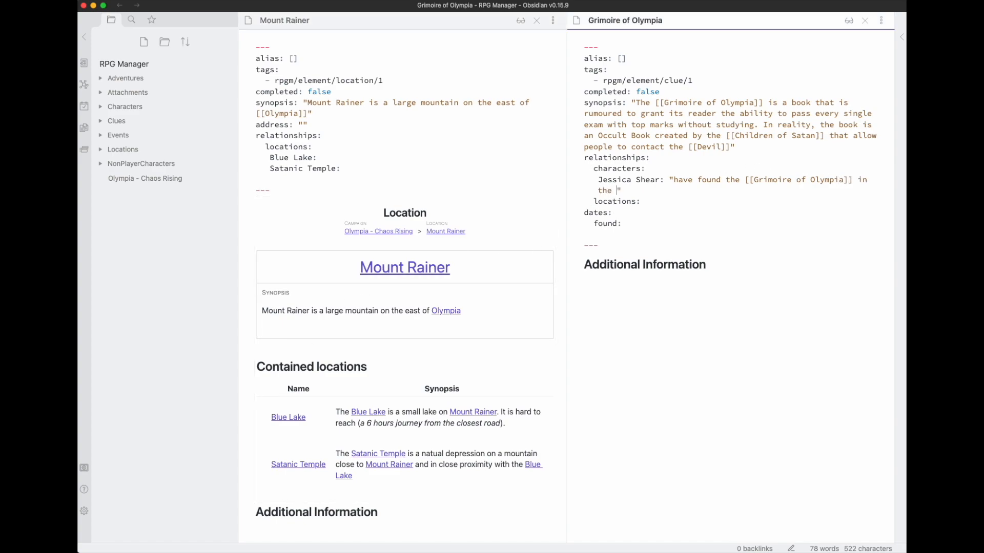
{"action": "type", "text": "ta"}
{"action": "key", "text": "Return"}
{"action": "key", "text": "Down"}
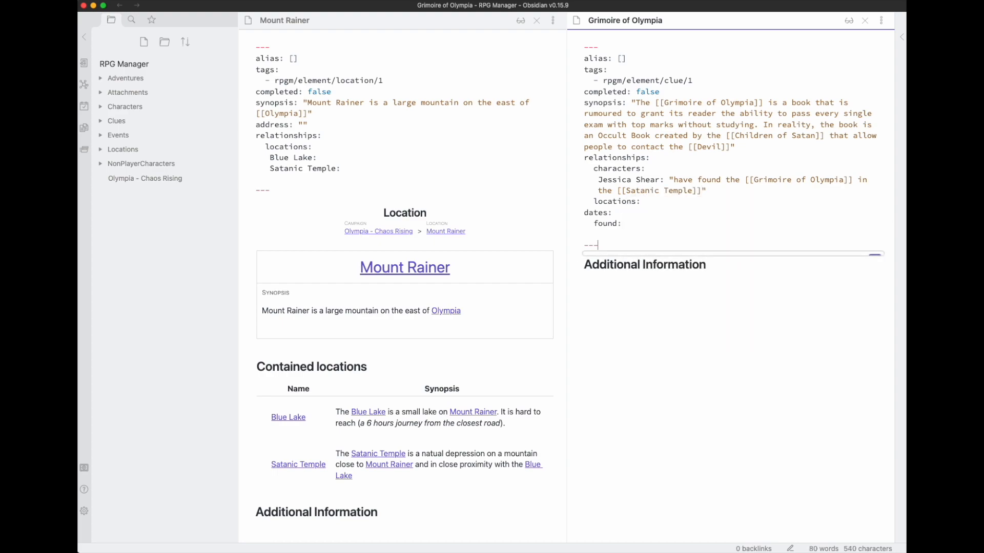
Review the rendered Grimoire of Olympia clue, including its synopsis links and Characters table.
{"action": "scroll", "coordinate": [722, 195], "scroll_direction": "down", "scroll_amount": 2}
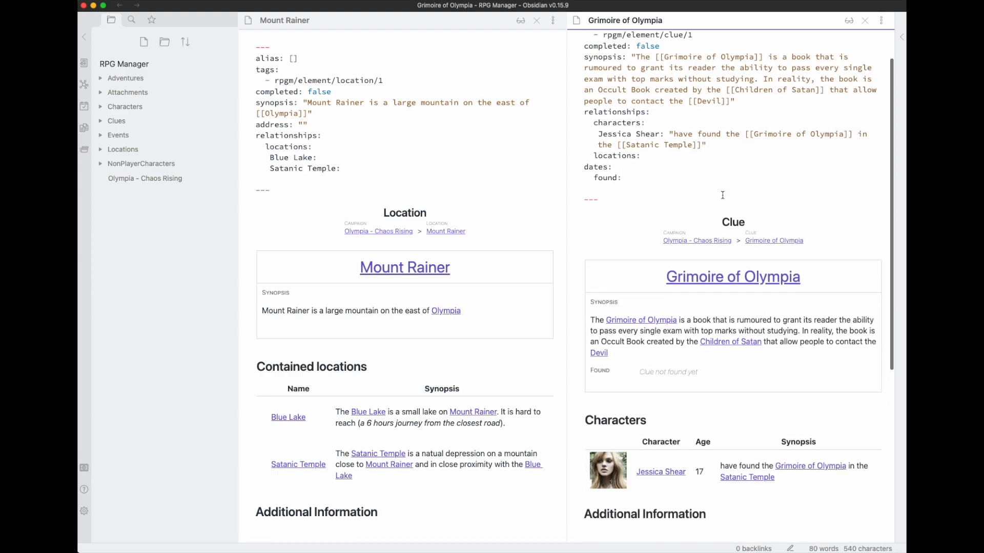
{"action": "scroll", "coordinate": [722, 195], "scroll_direction": "down", "scroll_amount": 3}
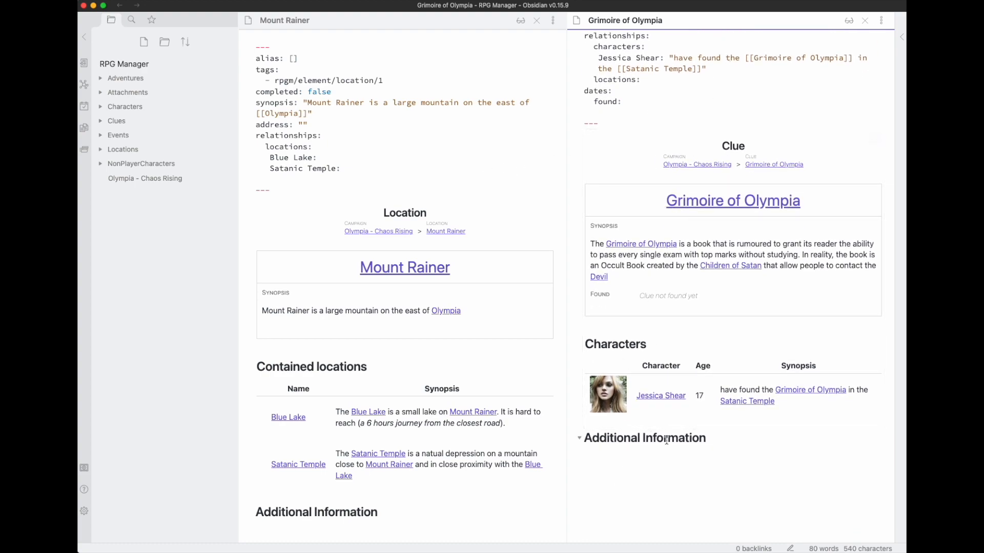
{"action": "scroll", "coordinate": [720, 430], "scroll_direction": "up", "scroll_amount": 4}
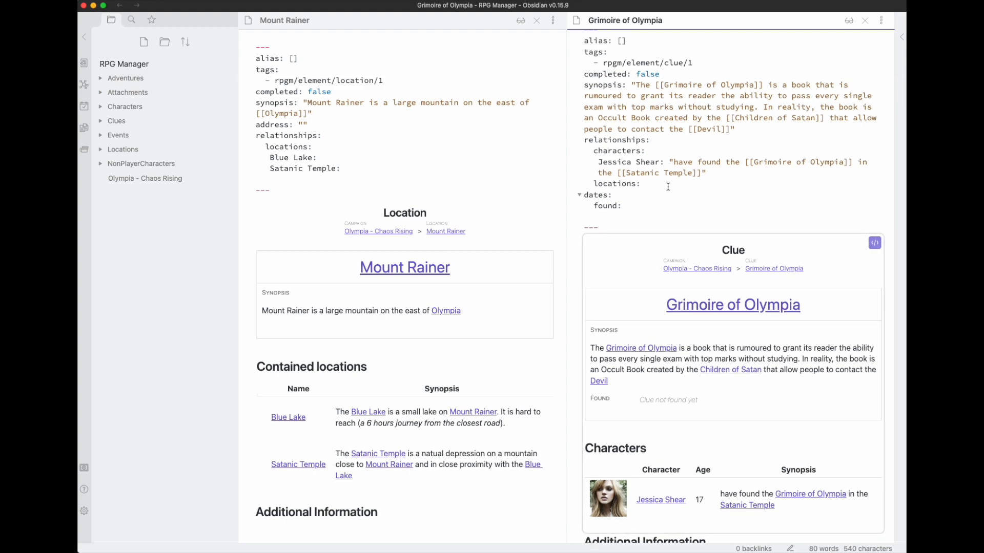
{"action": "mouse_move", "coordinate": [732, 373]}
{"action": "scroll", "coordinate": [732, 373], "scroll_direction": "down", "scroll_amount": 1}
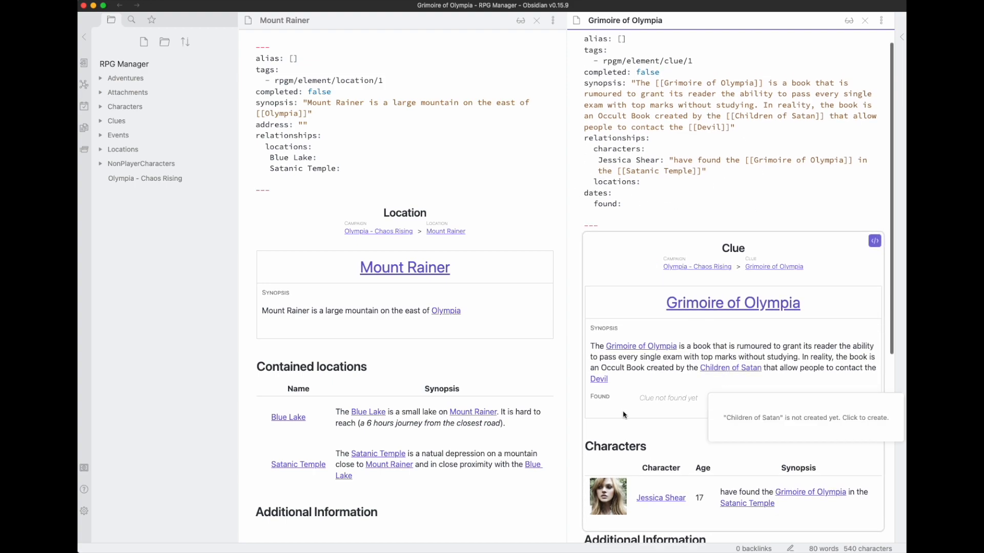
{"action": "scroll", "coordinate": [659, 337], "scroll_direction": "down", "scroll_amount": 5}
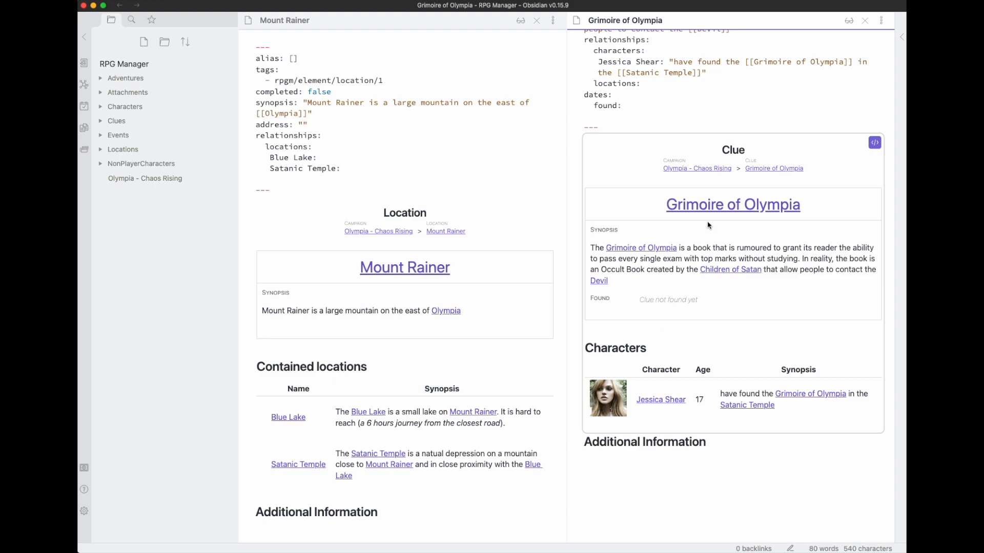
{"action": "scroll", "coordinate": [718, 198], "scroll_direction": "up", "scroll_amount": 5}
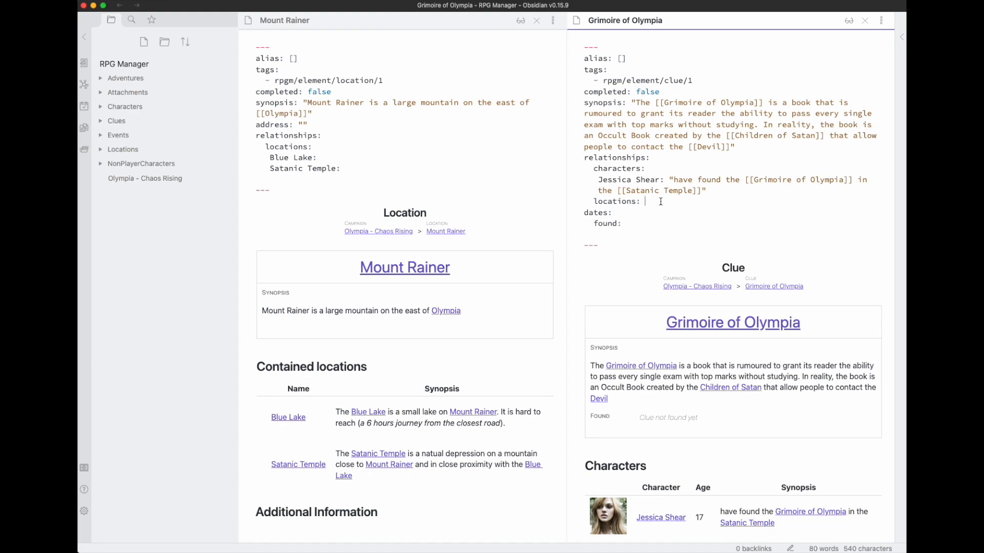
{"action": "left_click", "coordinate": [642, 202]}
{"action": "key", "text": "Return"}
{"action": "type", "text": "[["}
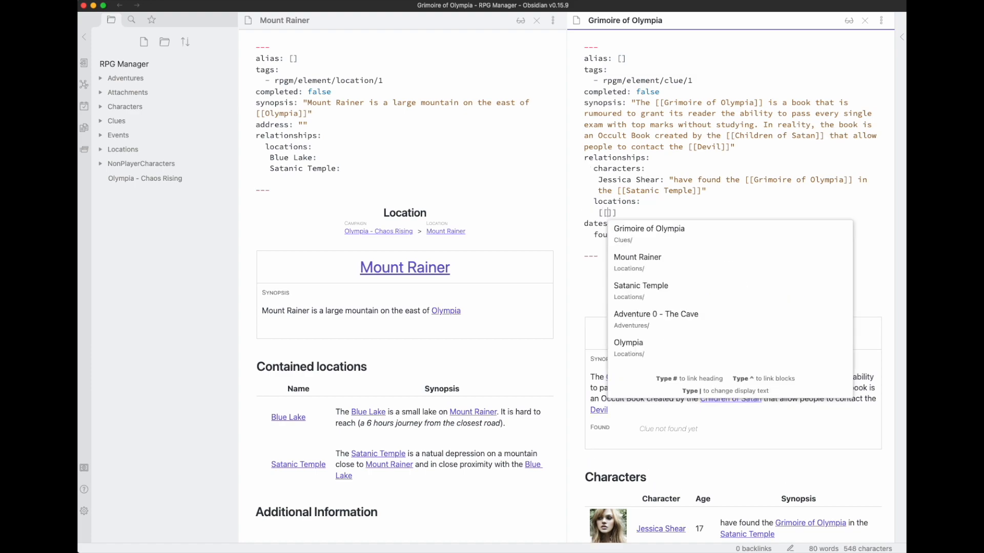
{"action": "key", "text": "BackSpace"}
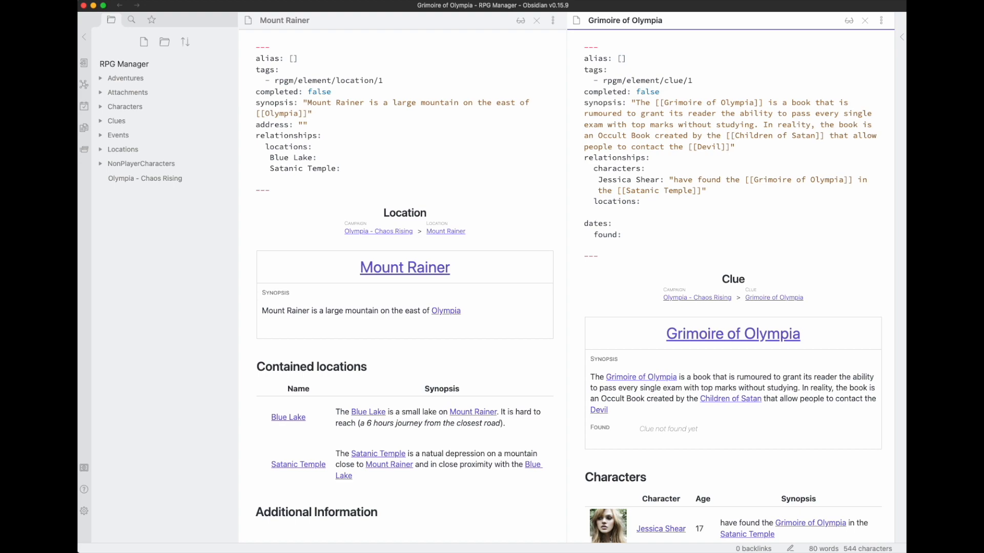
{"action": "key", "text": "BackSpace"}
{"action": "key", "text": "BackSpace"}
{"action": "key", "text": "BackSpace"}
{"action": "key", "text": "BackSpace"}
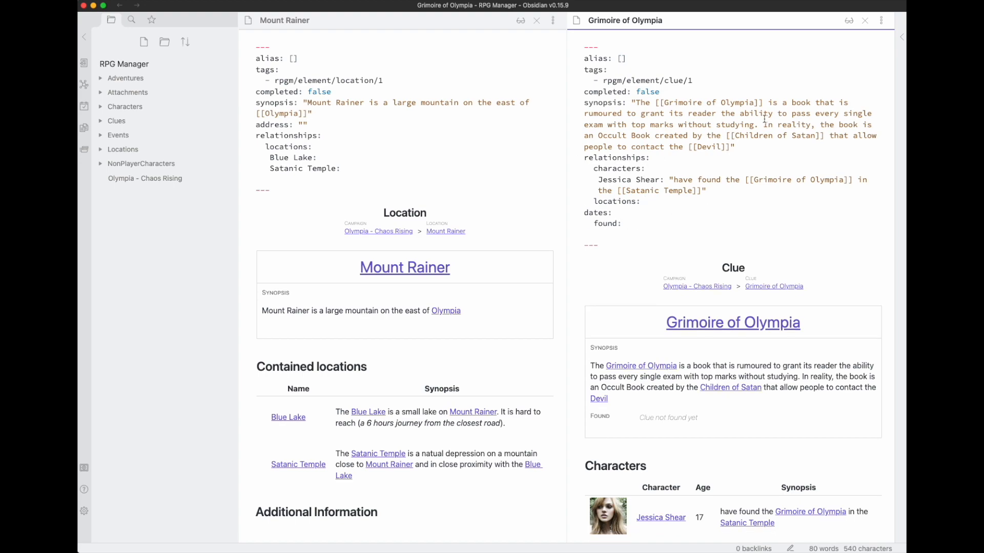
Go back from the Mount Rainer note to the Olympia - Chaos Rising campaign note.
{"action": "left_click", "coordinate": [406, 138]}
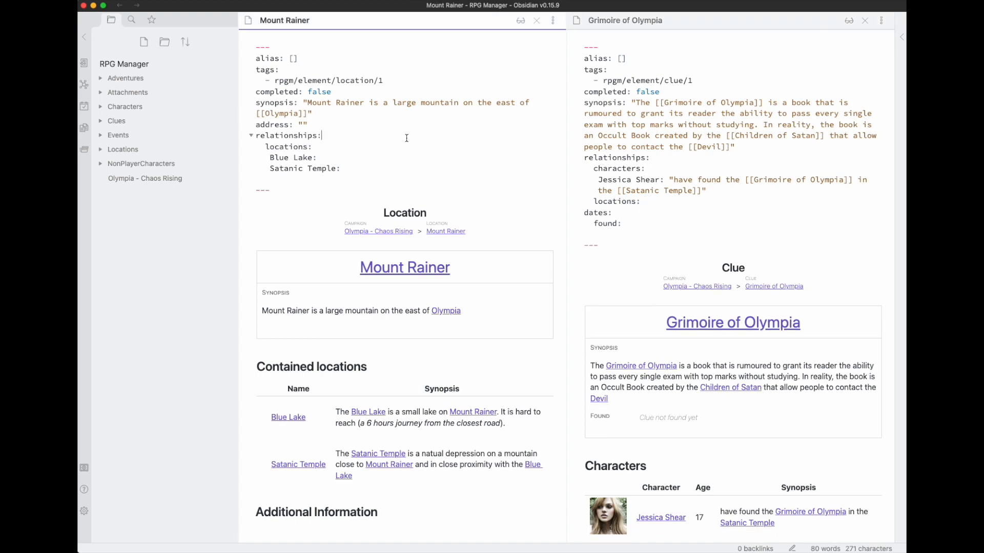
{"action": "left_click", "coordinate": [422, 167]}
{"action": "left_click", "coordinate": [422, 167]}
{"action": "key", "text": "alt+super+Left"}
{"action": "key", "text": "alt+super+Left"}
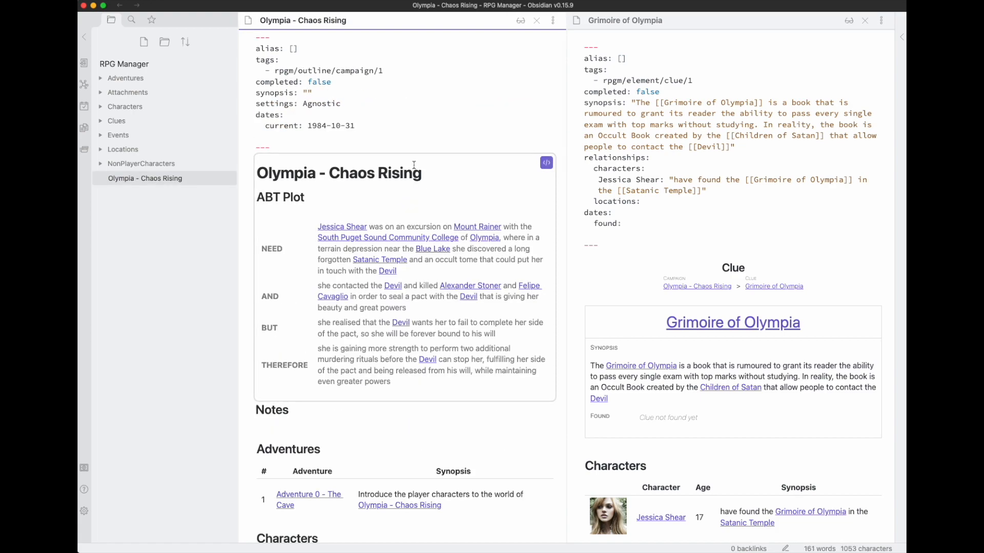
{"action": "left_click", "coordinate": [431, 100]}
Open Adventure 0 - The Cave in place of the Grimoire of Olympia clue and show its ABT plot block as editable source.
{"action": "left_click", "coordinate": [753, 177]}
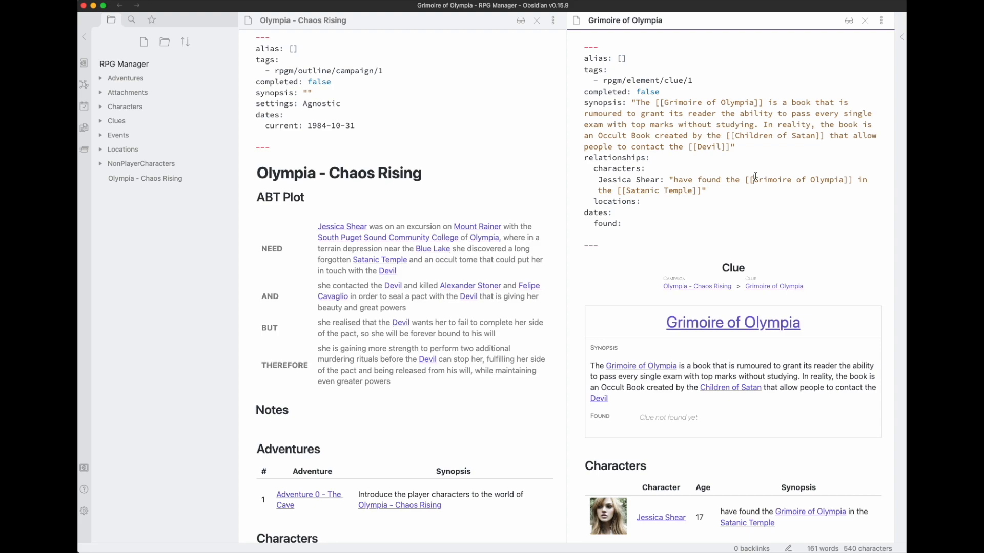
{"action": "scroll", "coordinate": [753, 243], "scroll_direction": "down", "scroll_amount": 5}
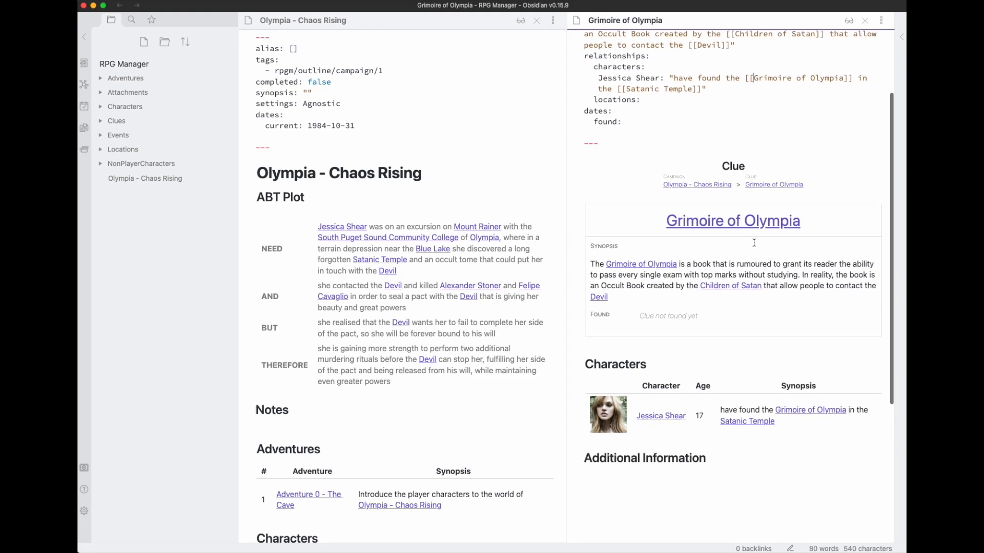
{"action": "scroll", "coordinate": [754, 243], "scroll_direction": "up", "scroll_amount": 5}
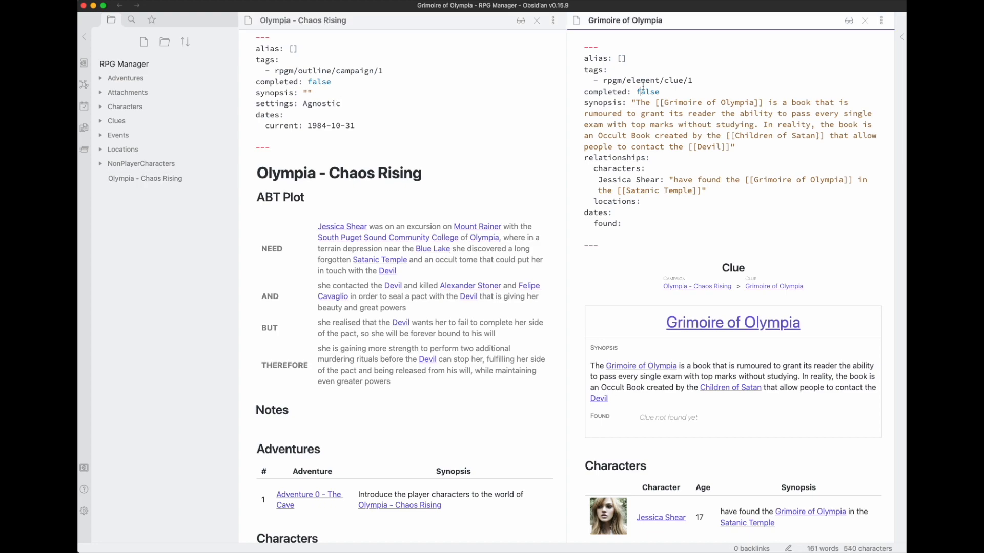
{"action": "left_click", "coordinate": [126, 78]}
{"action": "left_click", "coordinate": [134, 93]}
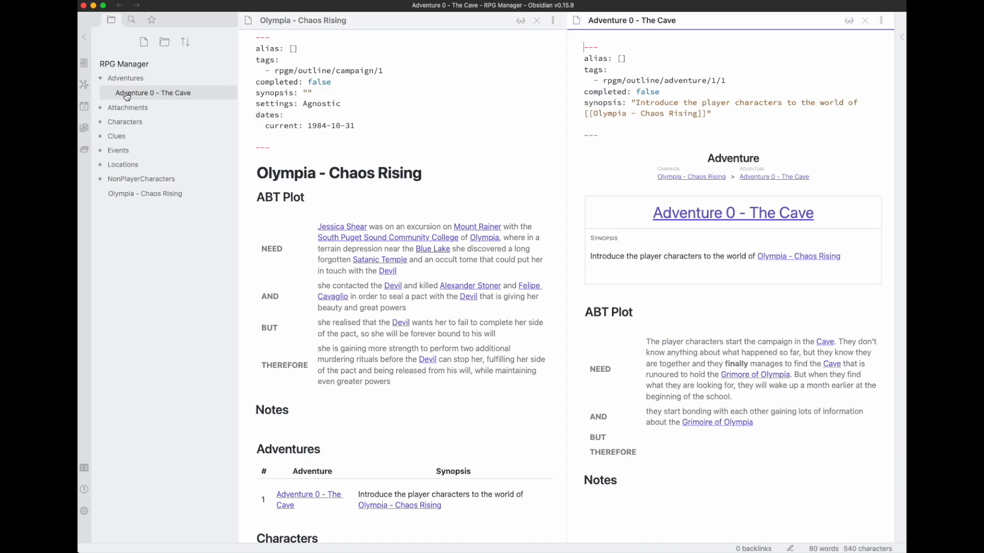
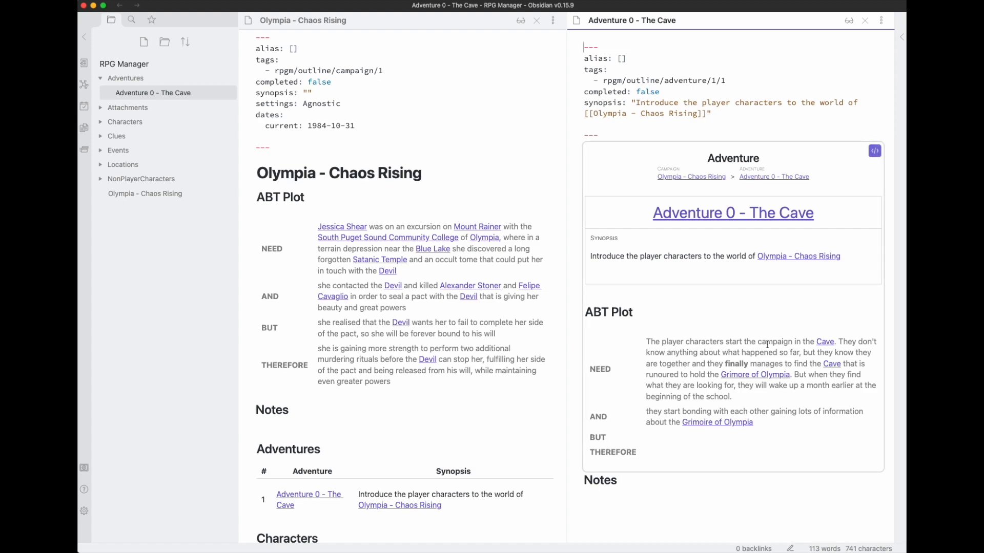
{"action": "left_click", "coordinate": [875, 152]}
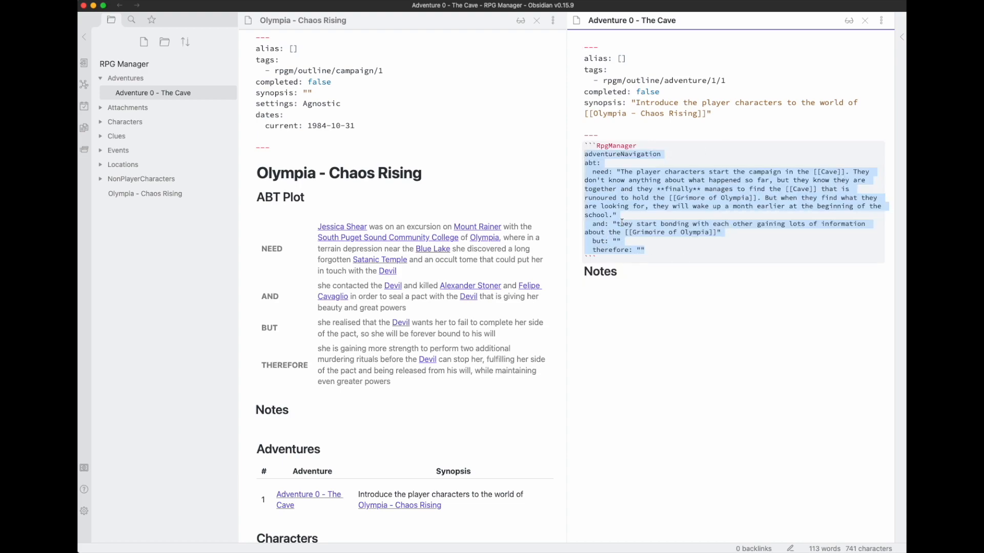
{"action": "left_click", "coordinate": [711, 214]}
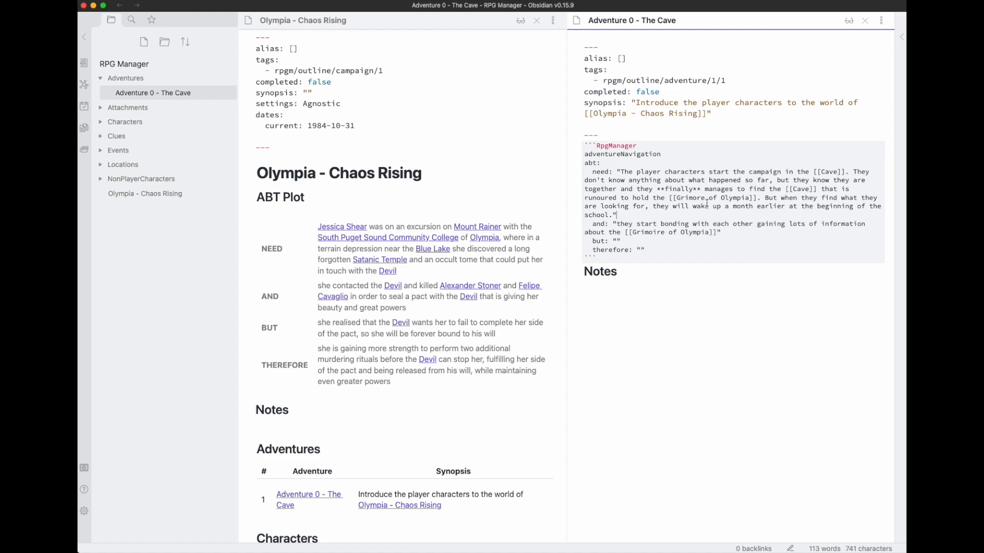
{"action": "double_click", "coordinate": [671, 224]}
{"action": "key", "text": "super+b"}
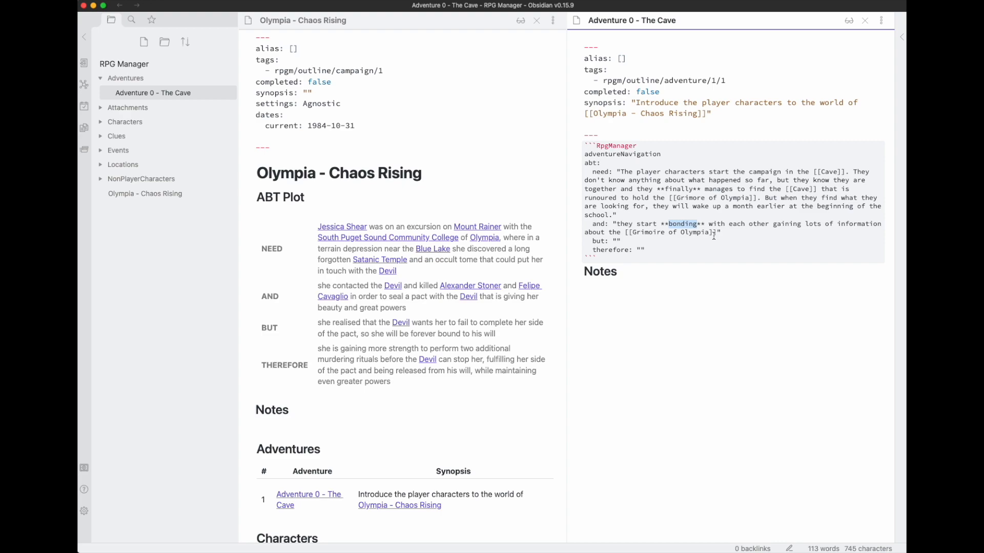
{"action": "key", "text": "super+b"}
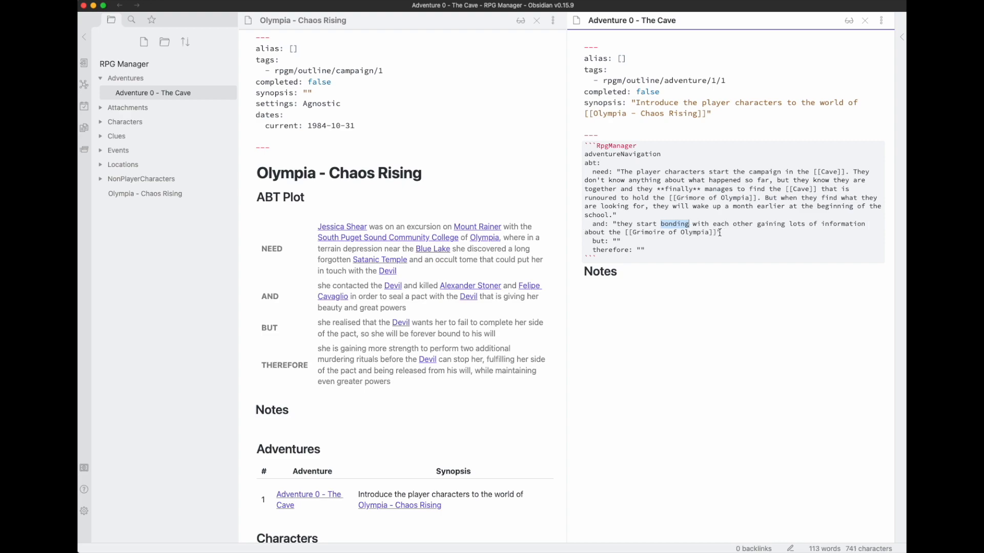
Extend the adventure plot's "and" entry with "and they will start looking for a way to obtain the book".
{"action": "left_click", "coordinate": [720, 233]}
{"action": "type", "text": "and they will start look"}
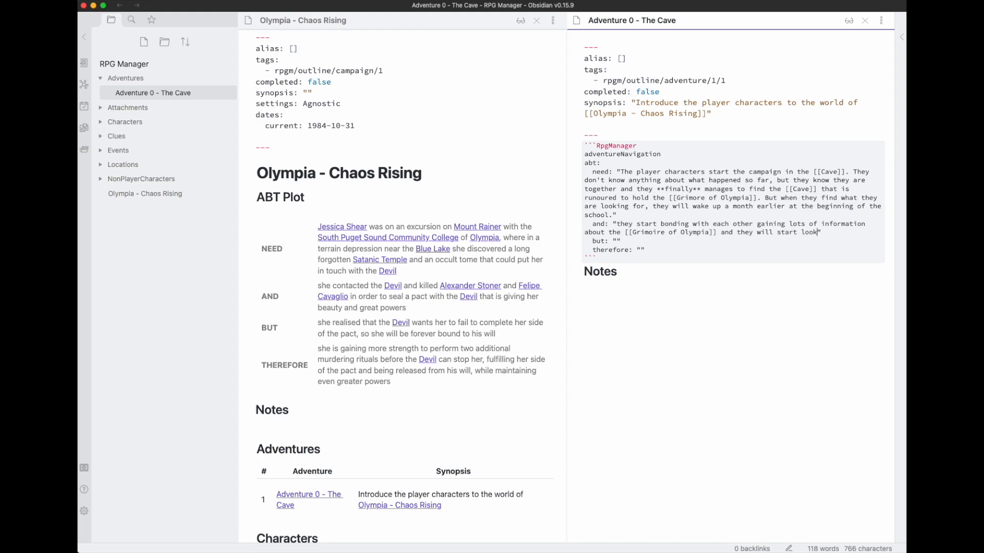
{"action": "type", "text": "ing fo"}
{"action": "type", "text": "r a way to obtain the "}
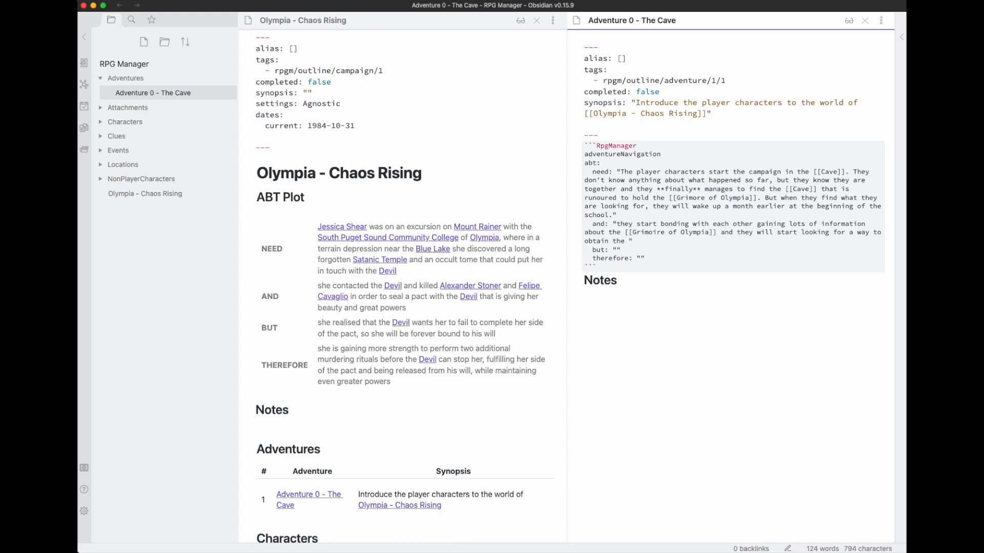
{"action": "type", "text": "book."}
{"action": "key", "text": "BackSpace"}
Begin the plot's "but" entry with "They realise that the [[Grimoire of Olympia]]".
{"action": "type", "text": "They realise that the b"}
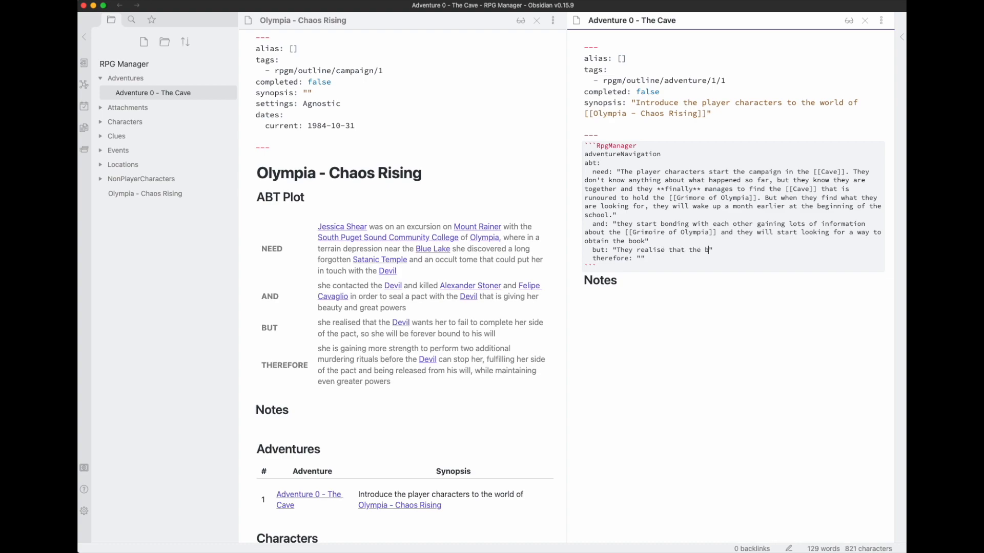
{"action": "key", "text": "BackSpace"}
{"action": "type", "text": "[["}
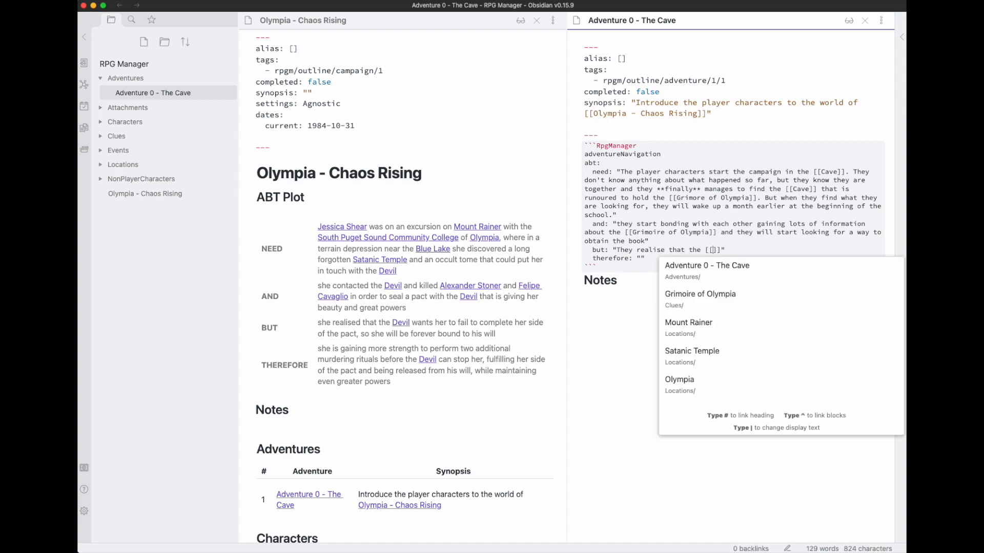
{"action": "type", "text": "Grimo"}
{"action": "key", "text": "Return"}
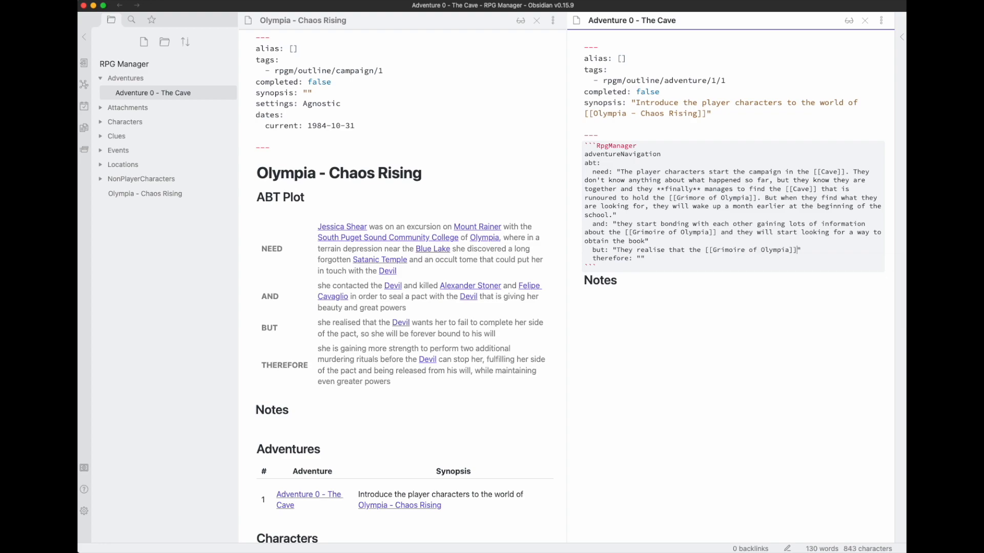
Continue the "but" entry with "might be linked to the recent murders in [[Olympia]]".
{"action": "type", "text": "is"}
{"action": "key", "text": "BackSpace"}
{"action": "key", "text": "BackSpace"}
{"action": "key", "text": "BackSpace"}
{"action": "type", "text": "might be linked to the "}
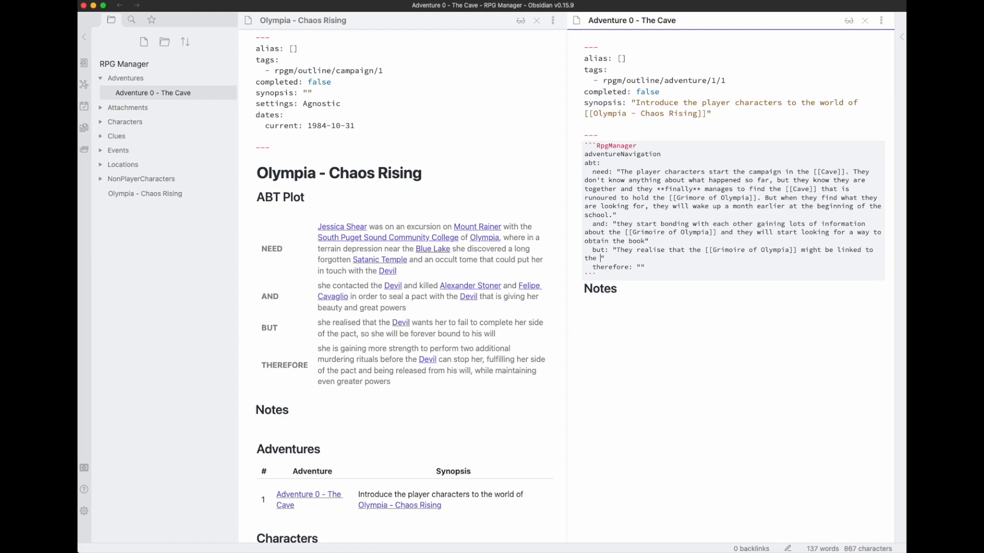
{"action": "type", "text": "recent mur"}
{"action": "type", "text": "ders"}
{"action": "type", "text": " in [[Oly"}
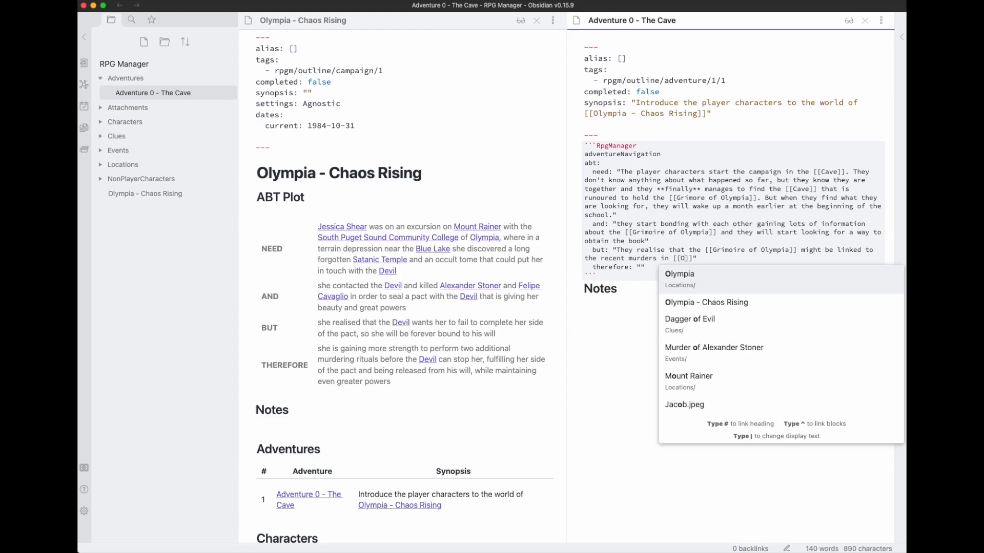
{"action": "key", "text": "Return"}
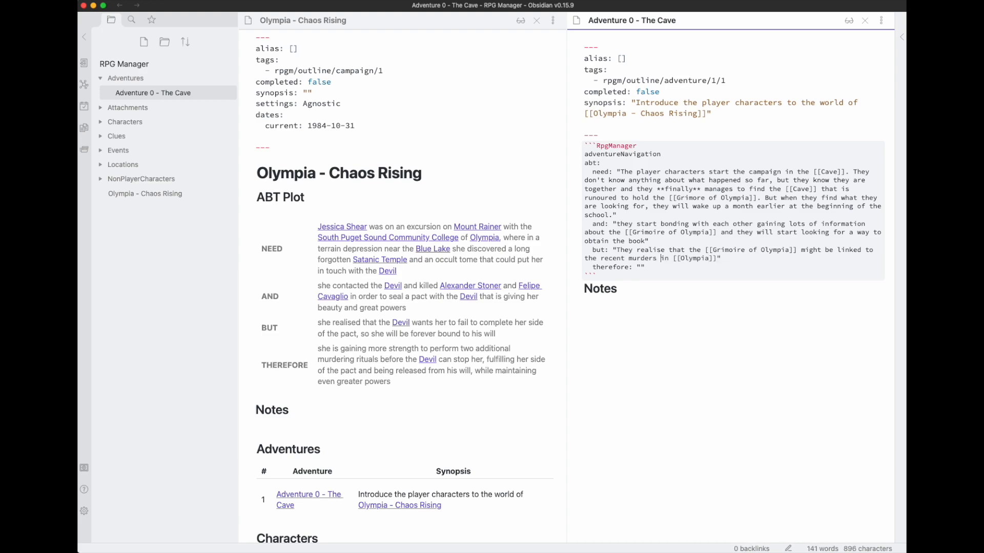
Replace the word "murders" in the "but" entry with "disappearances".
{"action": "double_click", "coordinate": [635, 258]}
{"action": "type", "text": "disappearances"}
{"action": "double_click", "coordinate": [647, 252]}
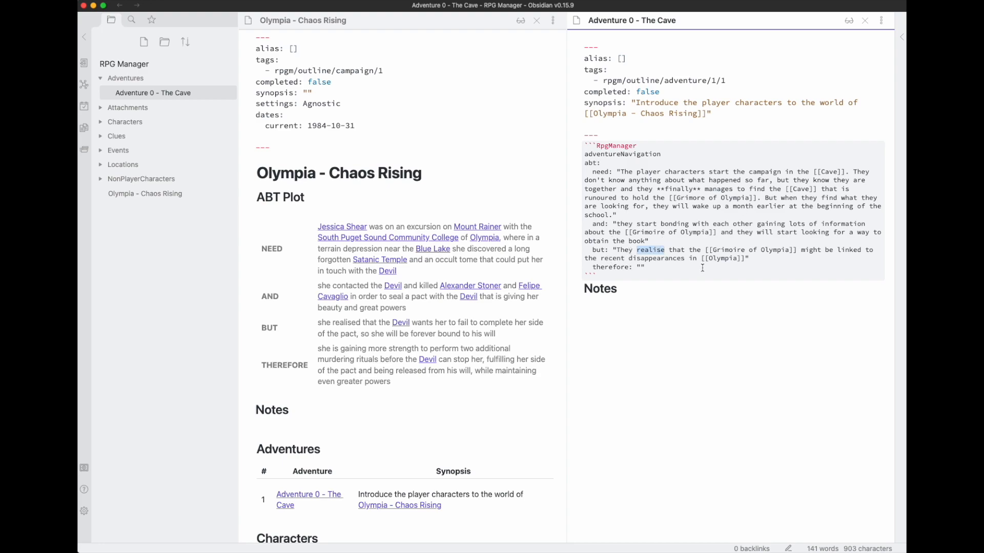
Extend the "but" entry with "and they investigate to understand that there is a [[Cave]] in [[Olympia]]".
{"action": "left_click", "coordinate": [744, 259]}
{"action": "type", "text": "and they investigate"}
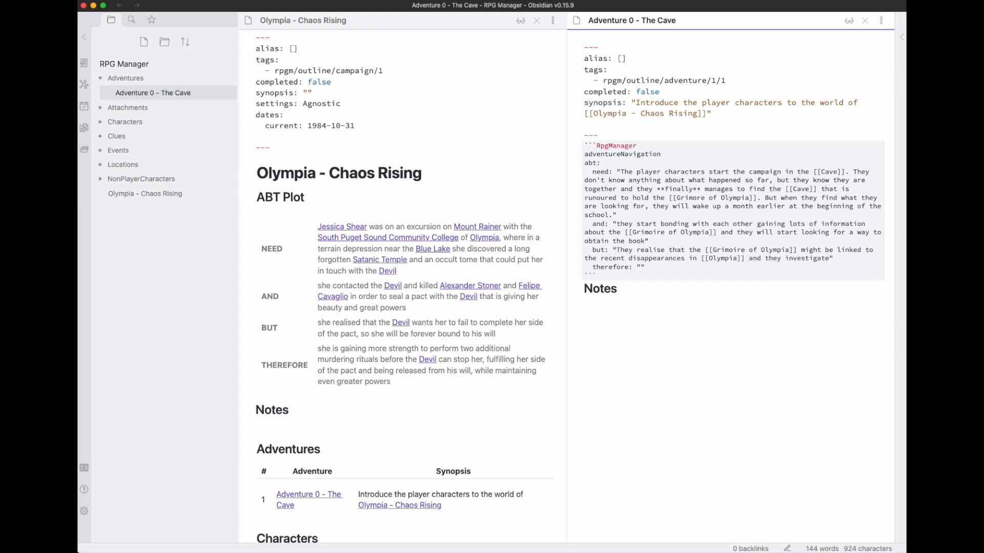
{"action": "type", "text": " to understand "}
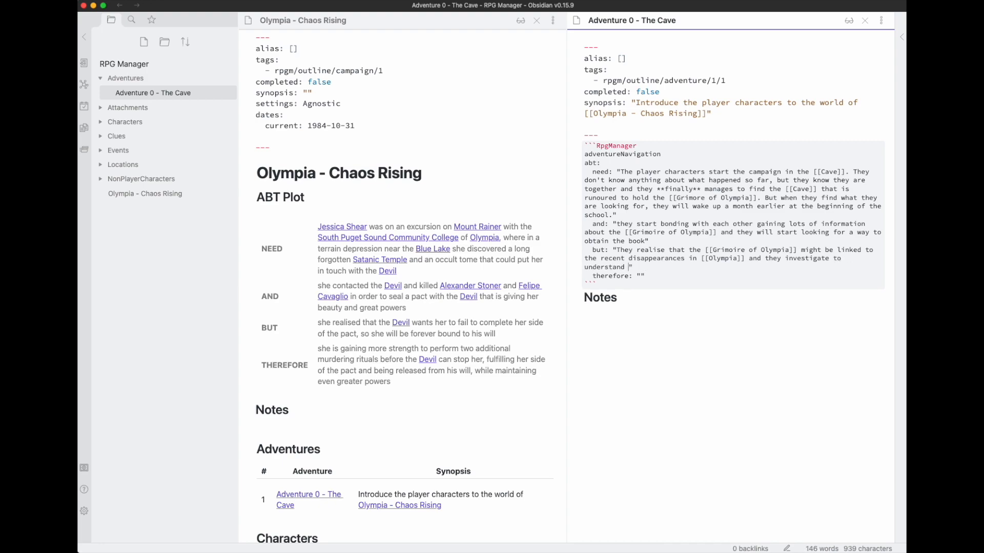
{"action": "type", "text": "that there is a [[Ca"}
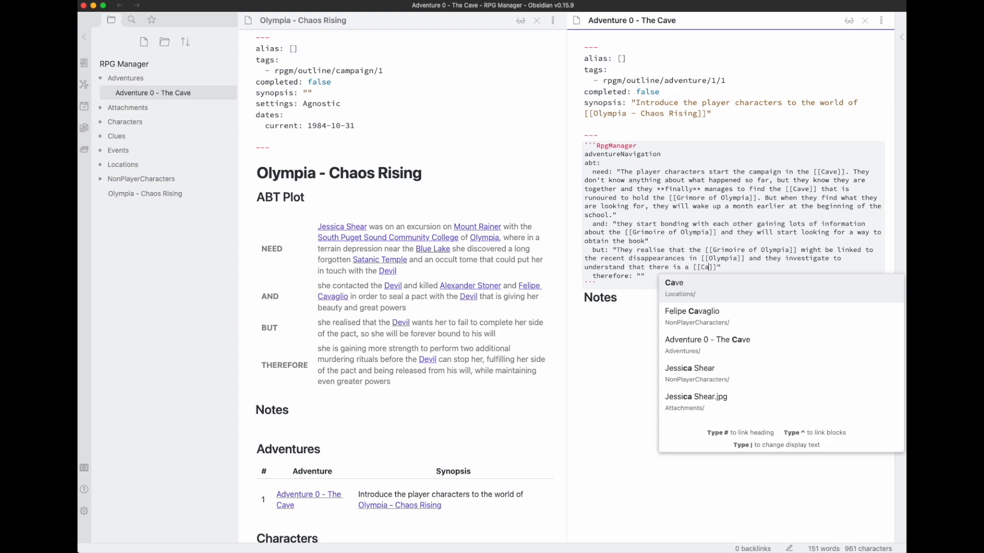
{"action": "key", "text": "Return"}
{"action": "type", "text": "in [[Ol"}
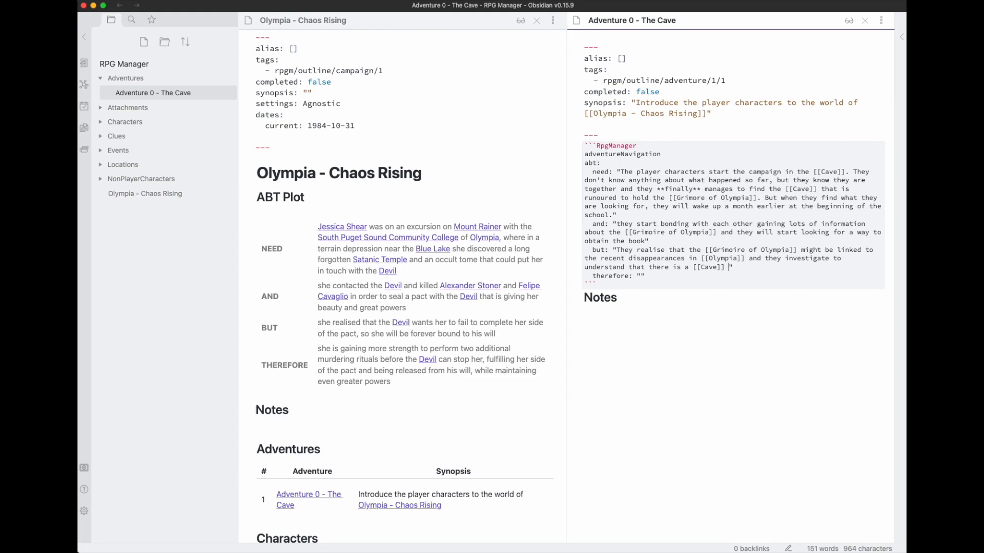
{"action": "type", "text": "ym"}
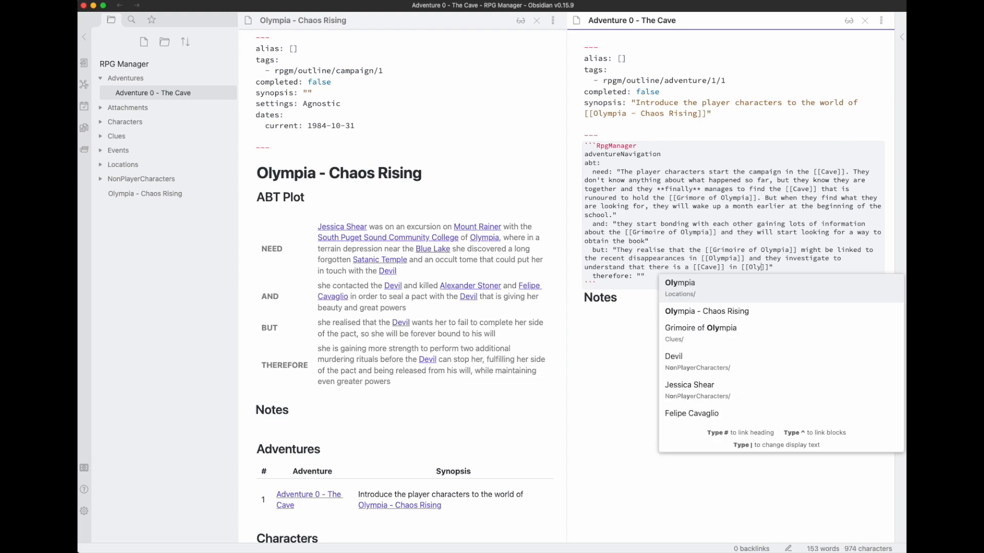
{"action": "key", "text": "Return"}
Finish the "but" entry with "where the [[Grimoire of Olympia]] currently is".
{"action": "type", "text": "where "}
{"action": "type", "text": "the [[G"}
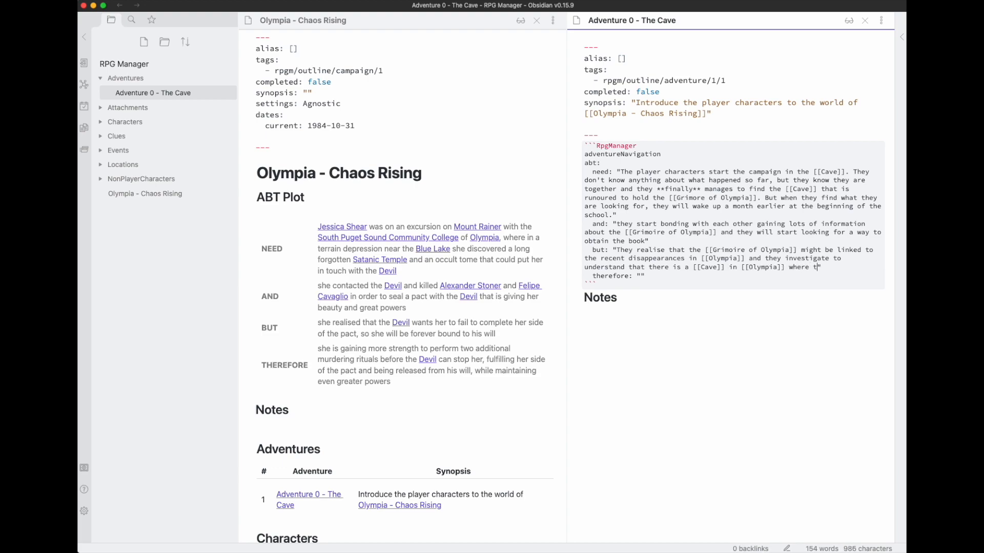
{"action": "type", "text": "ri"}
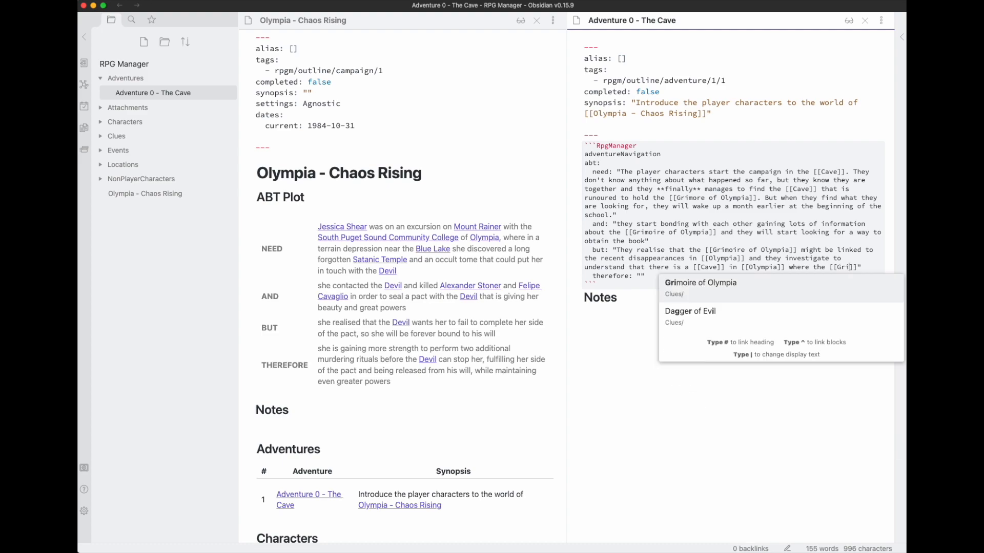
{"action": "key", "text": "Return"}
{"action": "type", "text": "currently is"}
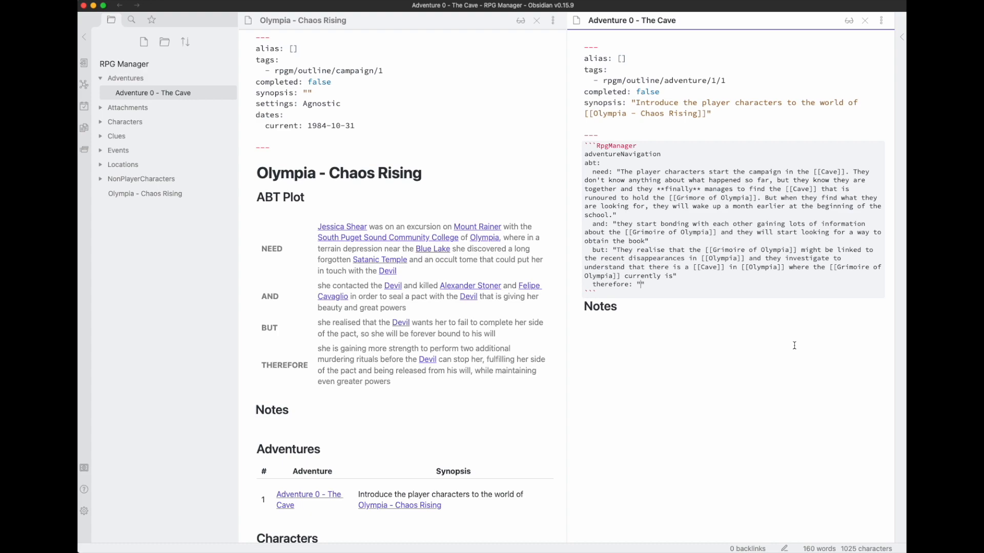
Write "The player characters will be able to explore the grounds and interact with more [[Students]]" in the plot's "therefore" entry.
{"action": "type", "text": "The player characters will be able to "}
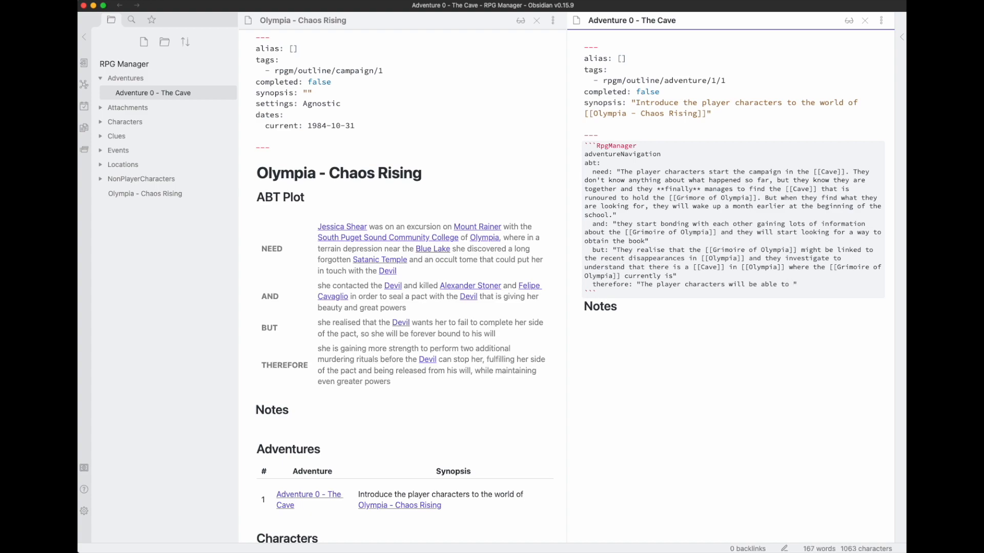
{"action": "type", "text": "explore the grounds and t"}
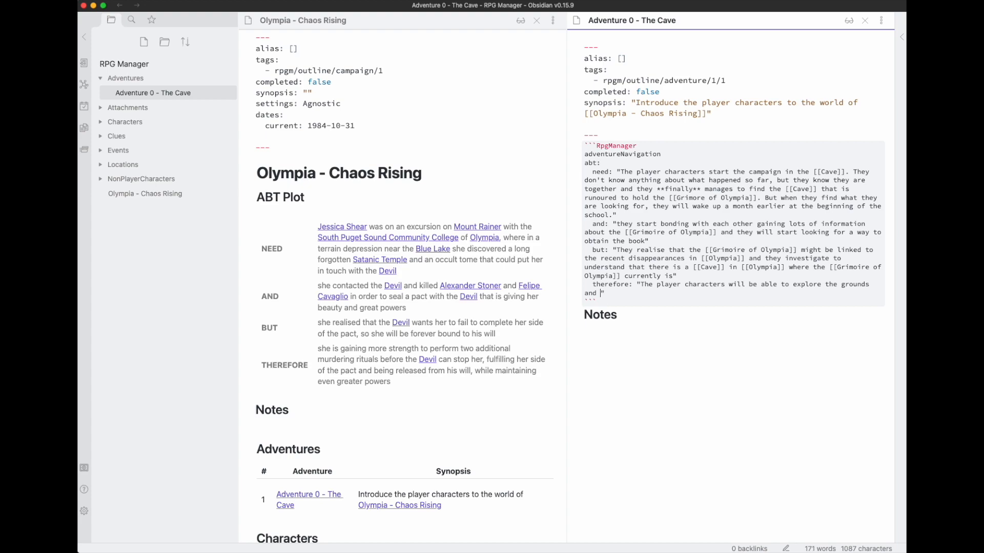
{"action": "type", "text": "nteract with more student"}
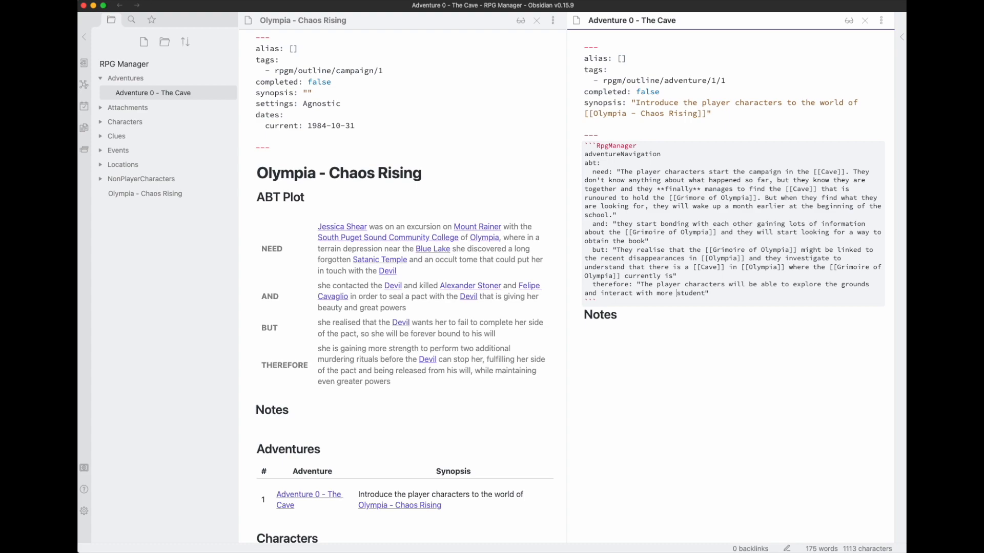
{"action": "type", "text": "[["}
{"action": "key", "text": "Escape"}
{"action": "type", "text": "S"}
{"action": "key", "text": "alt+Right"}
{"action": "type", "text": "s"}
{"action": "type", "text": "]]"}
Complete the "therefore" entry with "to reach the [[Cave]]".
{"action": "type", "text": " to rea"}
{"action": "type", "text": "ch"}
{"action": "type", "text": " the "}
{"action": "type", "text": "[[Cave"}
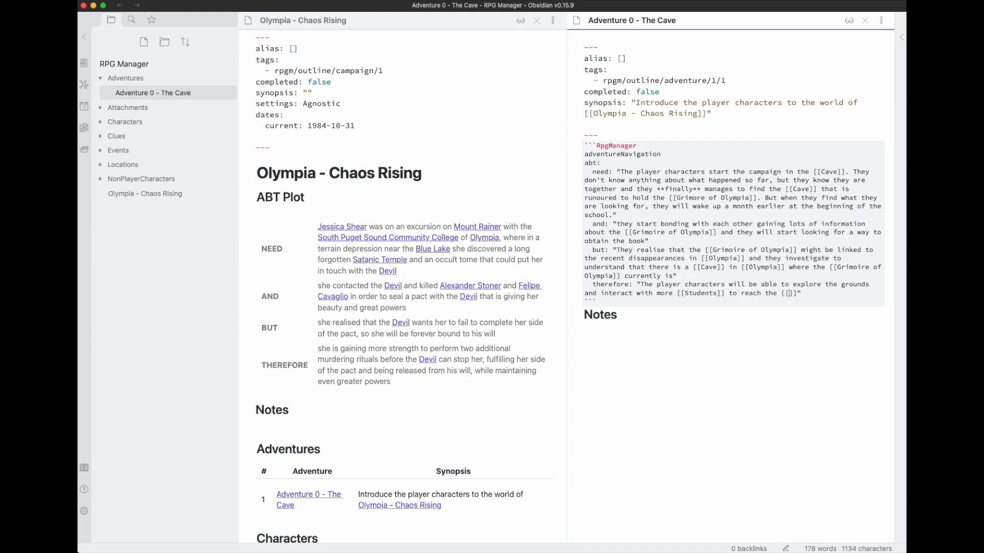
{"action": "key", "text": "Return"}
Reword the "need" entry to "But when they are close to finding what they are looking for" and render the plot block.
{"action": "left_click_drag", "start_coordinate": [803, 198], "coordinate": [837, 201]}
{"action": "type", "text": "they are re"}
{"action": "key", "text": "BackSpace"}
{"action": "key", "text": "BackSpace"}
{"action": "type", "text": "close to "}
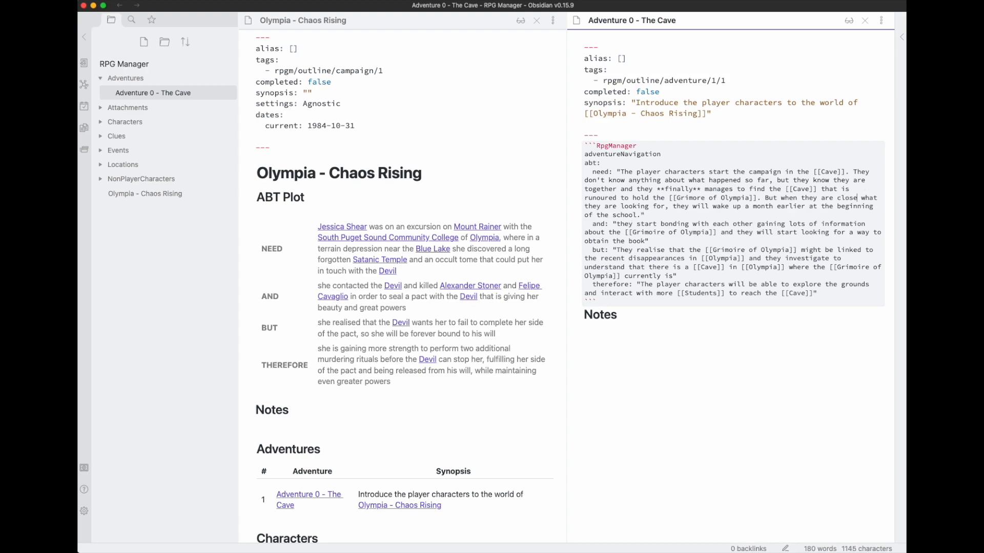
{"action": "type", "text": "finding"}
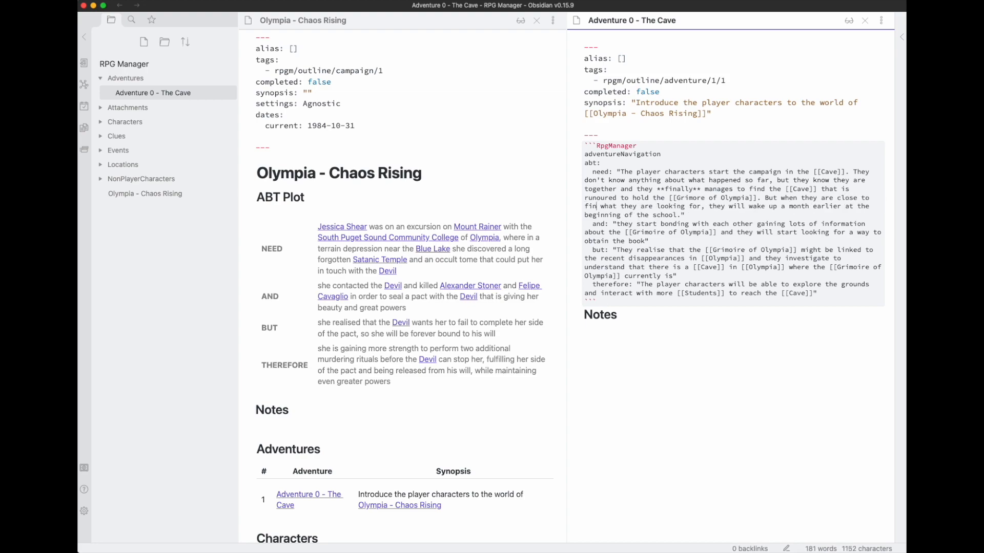
{"action": "left_click", "coordinate": [841, 111]}
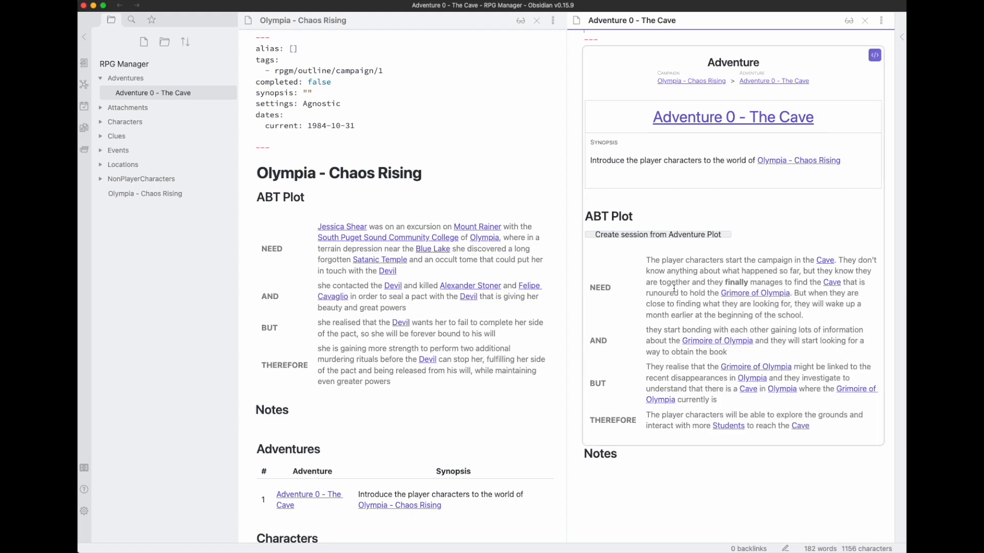
Review the rendered ABT plot, generate sessions from it, and expand the Sessions folder.
{"action": "mouse_move", "coordinate": [753, 298]}
{"action": "mouse_move", "coordinate": [801, 427]}
{"action": "left_click_drag", "start_coordinate": [648, 259], "coordinate": [829, 426]}
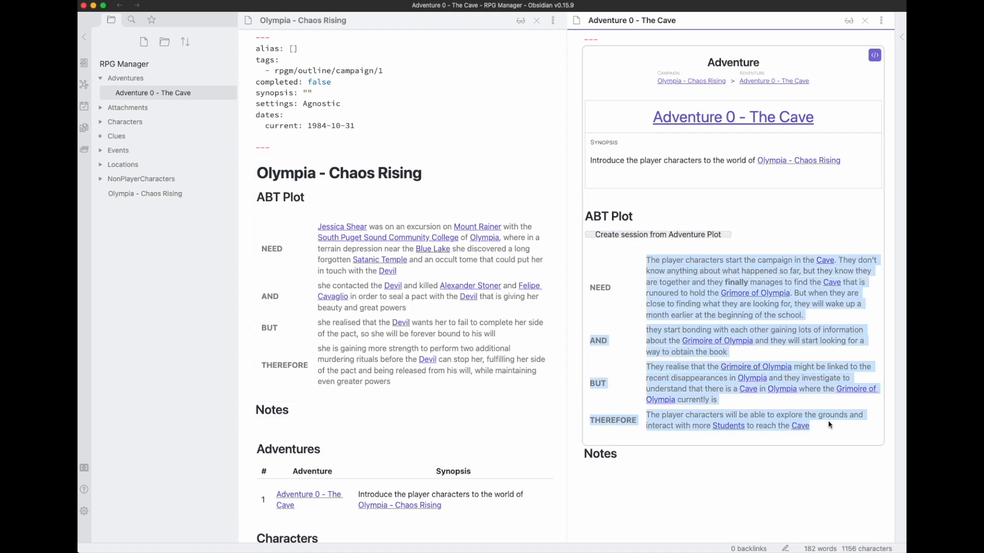
{"action": "left_click", "coordinate": [830, 424]}
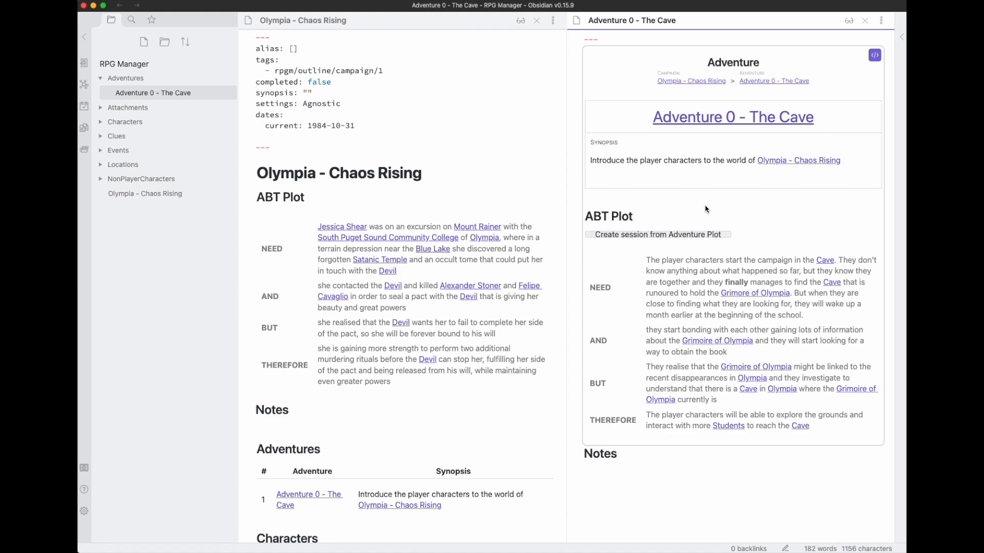
{"action": "left_click", "coordinate": [658, 235]}
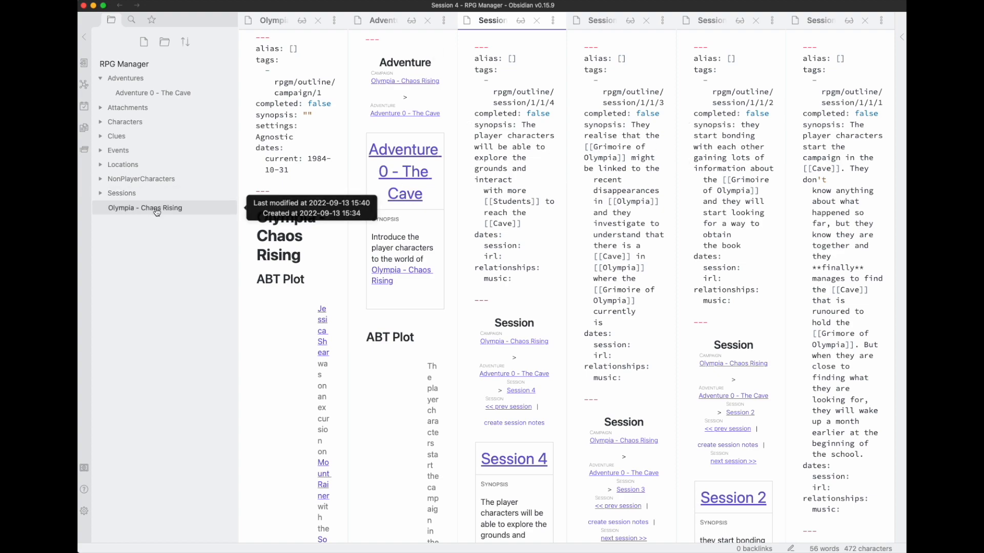
{"action": "left_click", "coordinate": [121, 193]}
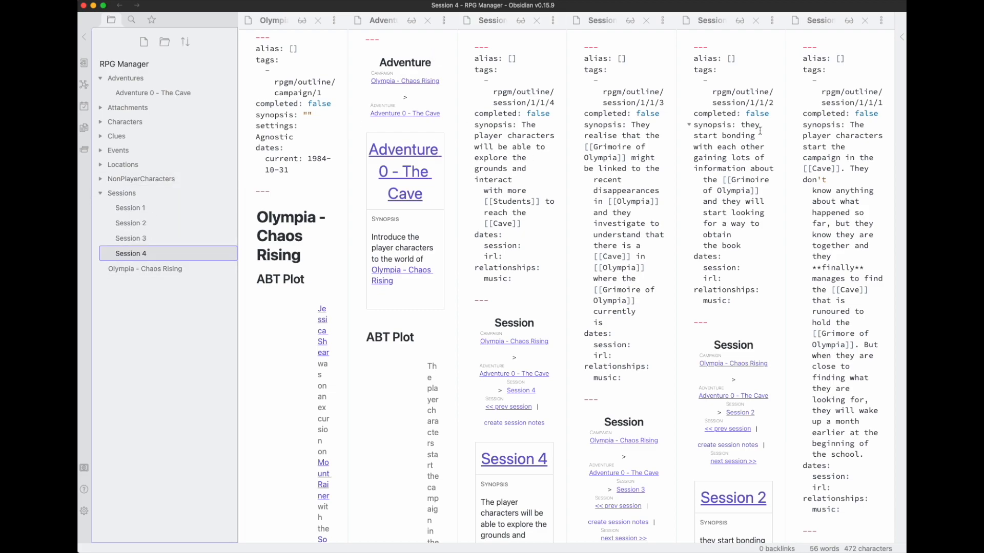
Close all open notes and open Session 1 to check its synopsis.
{"action": "left_click", "coordinate": [823, 115]}
{"action": "key", "text": "super+w"}
{"action": "key", "text": "super+w"}
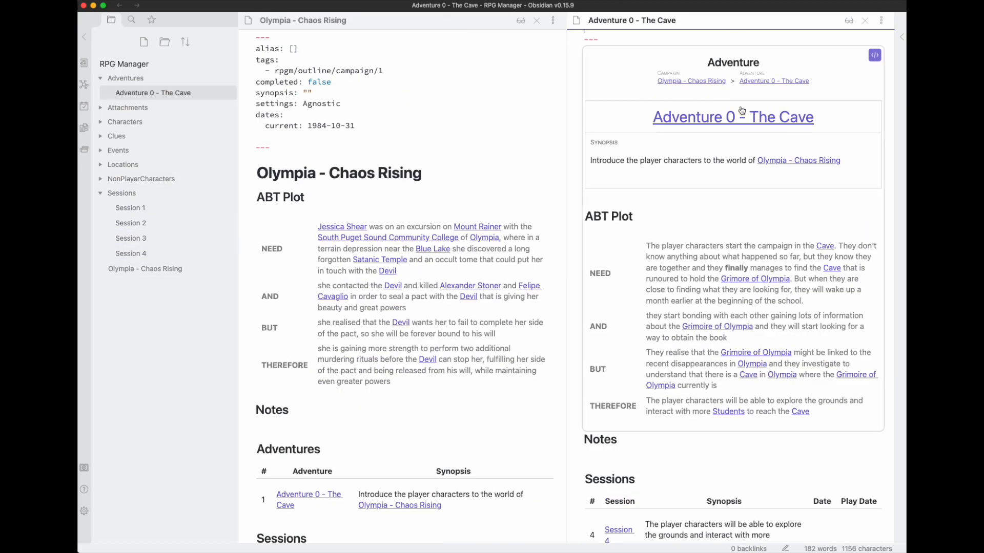
{"action": "key", "text": "super+w"}
{"action": "left_click", "coordinate": [131, 208]}
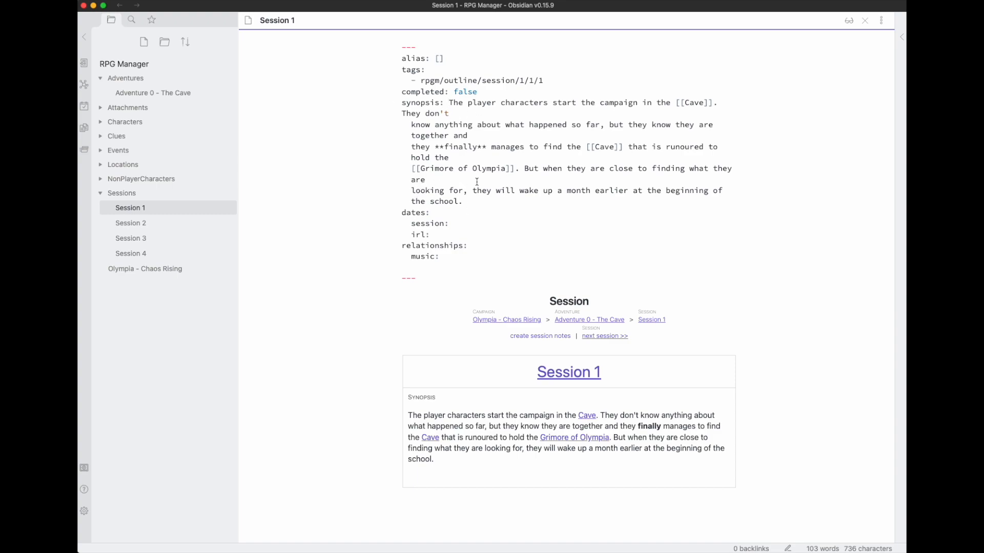
{"action": "left_click_drag", "start_coordinate": [408, 415], "coordinate": [475, 479]}
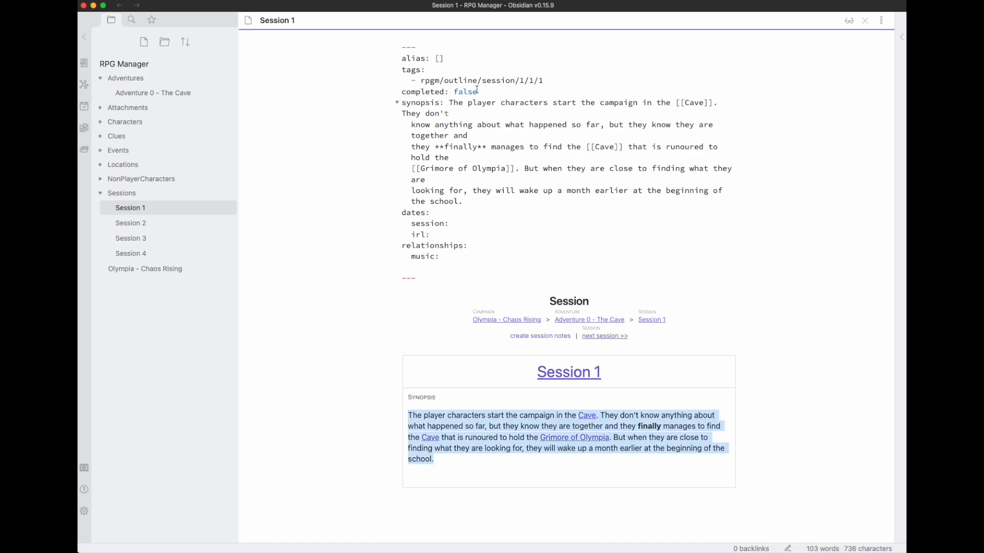
Rename the Session 1 note to "Session 1 - The Cave and the Grimoire".
{"action": "left_click", "coordinate": [303, 23]}
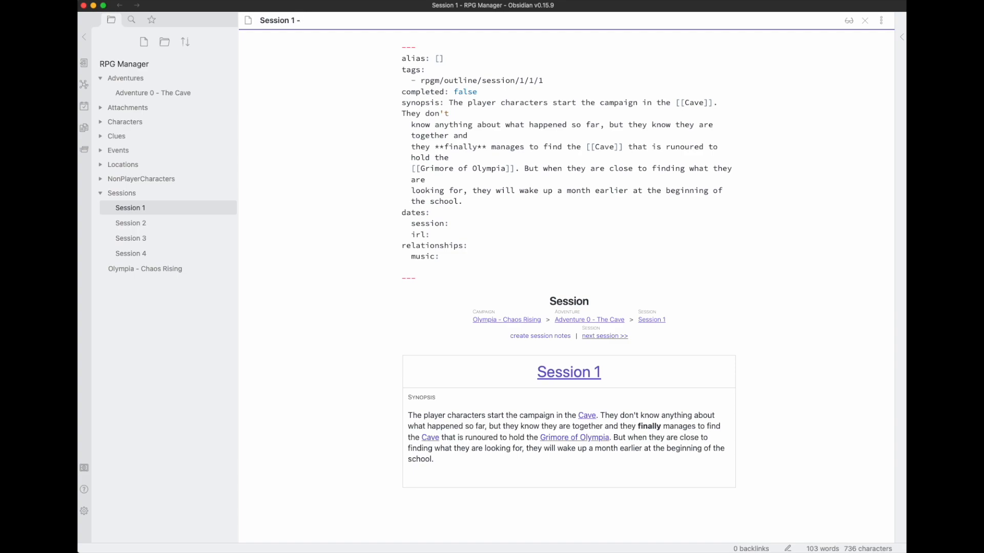
{"action": "type", "text": "- The Cave"}
{"action": "type", "text": " and"}
{"action": "type", "text": " the"}
{"action": "type", "text": " Grimou"}
{"action": "left_click", "coordinate": [356, 168]}
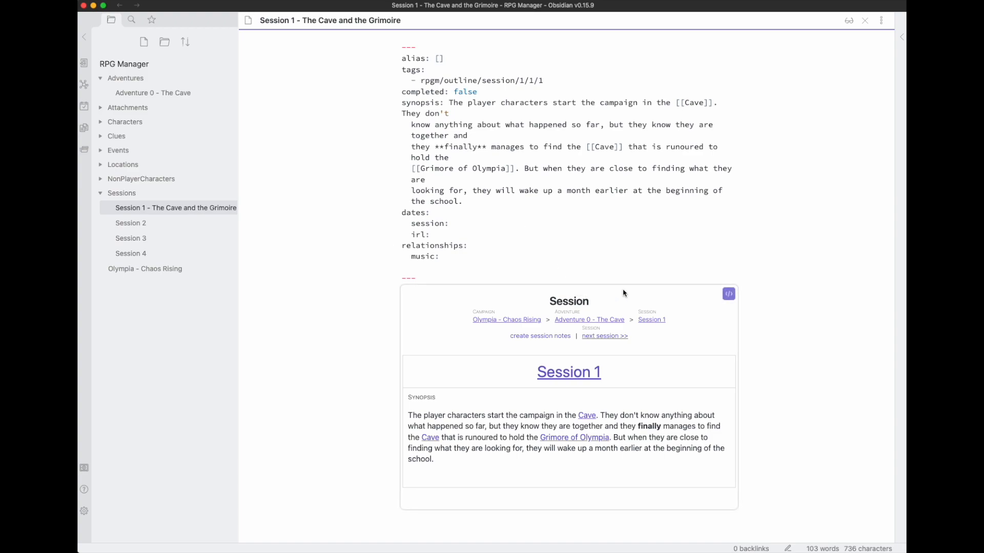
Examine the ABT and story circle fields in the Session 1 note's RpgManager code block.
{"action": "left_click", "coordinate": [729, 294]}
{"action": "left_click", "coordinate": [490, 318]}
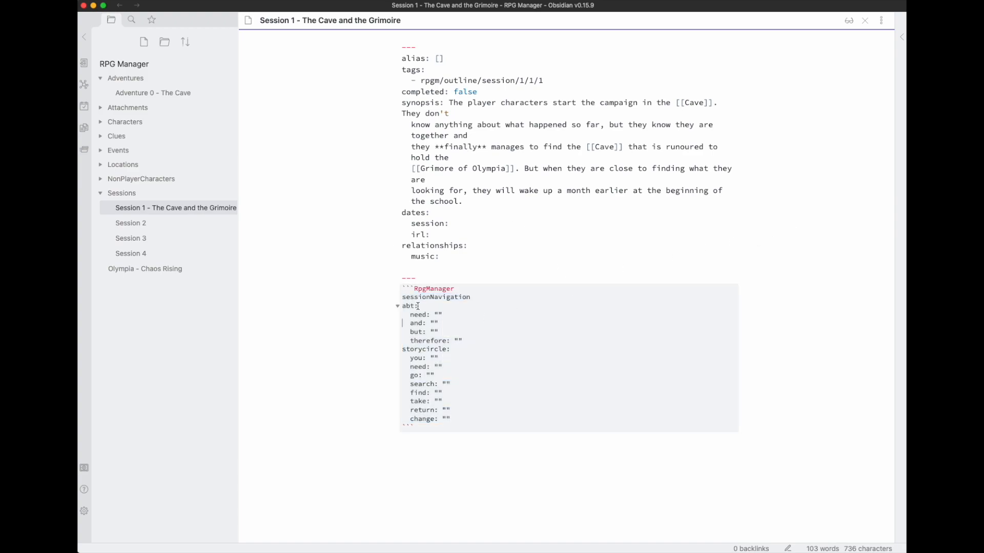
{"action": "left_click_drag", "start_coordinate": [403, 307], "coordinate": [479, 342]}
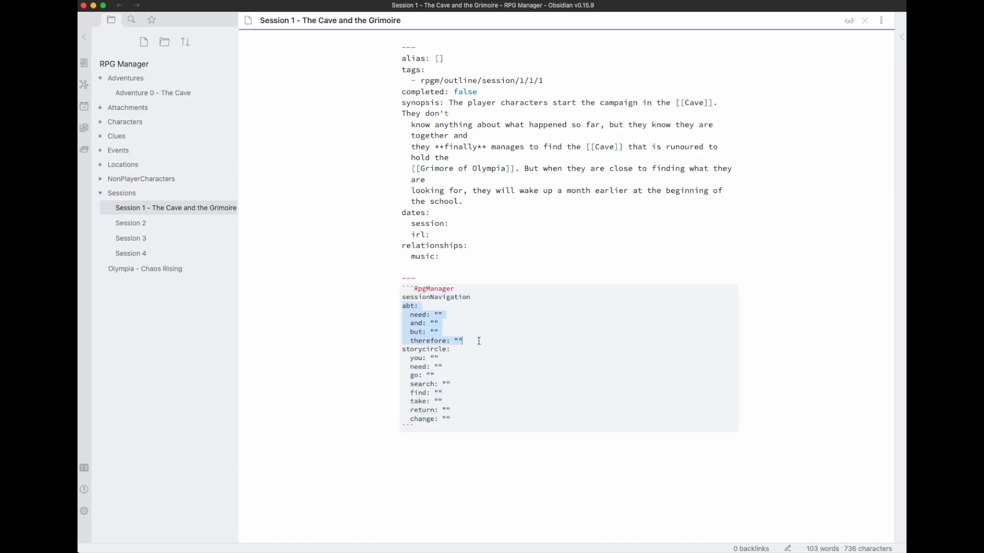
{"action": "left_click", "coordinate": [447, 313]}
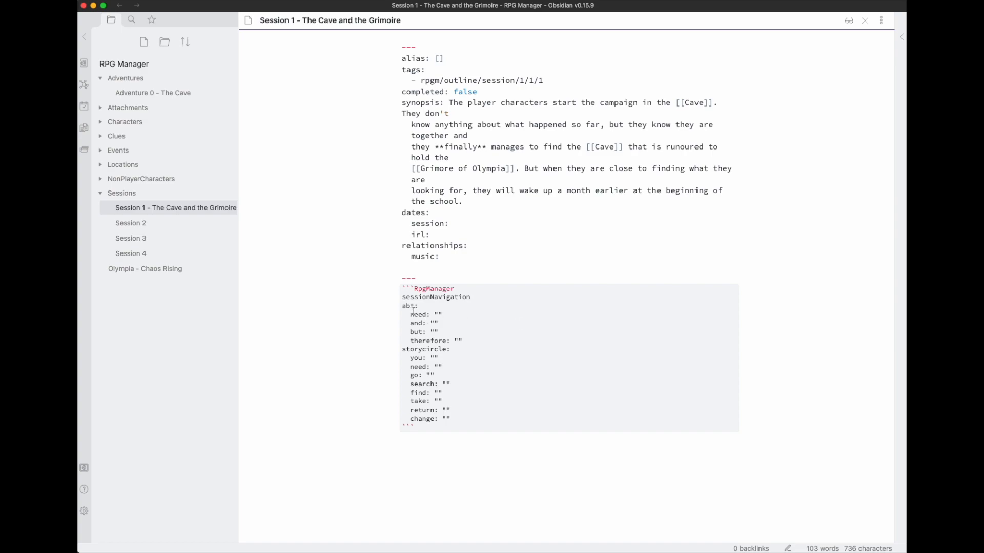
{"action": "left_click_drag", "start_coordinate": [411, 314], "coordinate": [481, 339]}
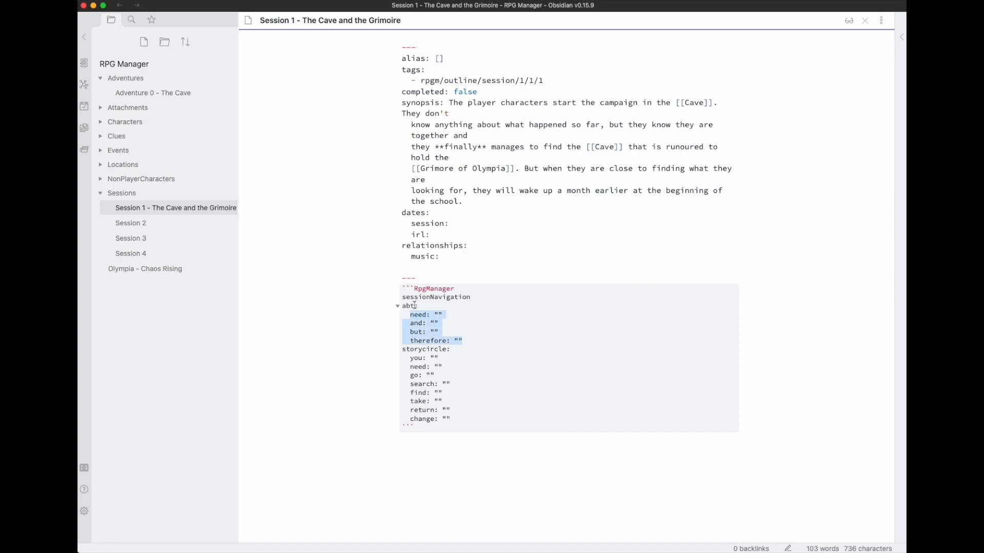
{"action": "left_click_drag", "start_coordinate": [409, 359], "coordinate": [466, 416]}
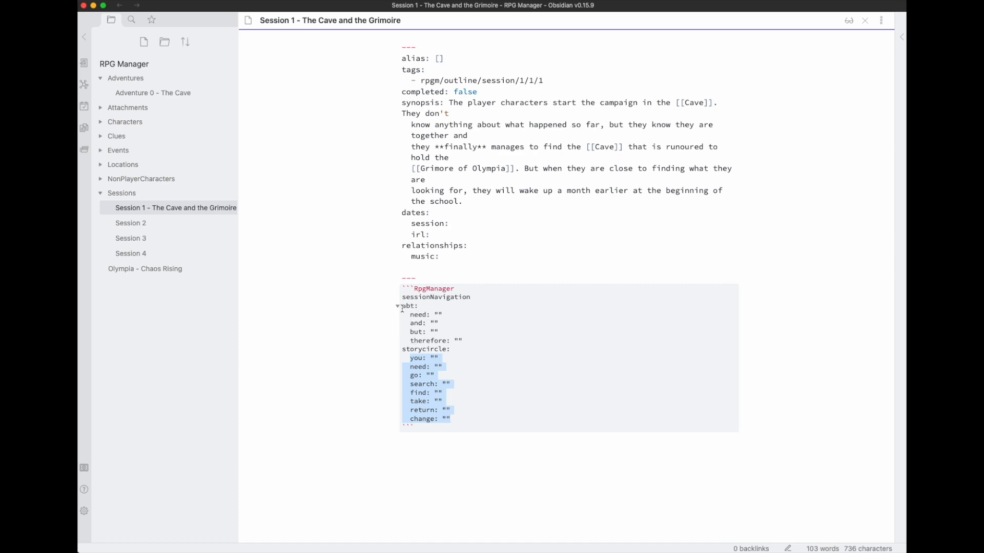
{"action": "left_click_drag", "start_coordinate": [402, 307], "coordinate": [477, 339]}
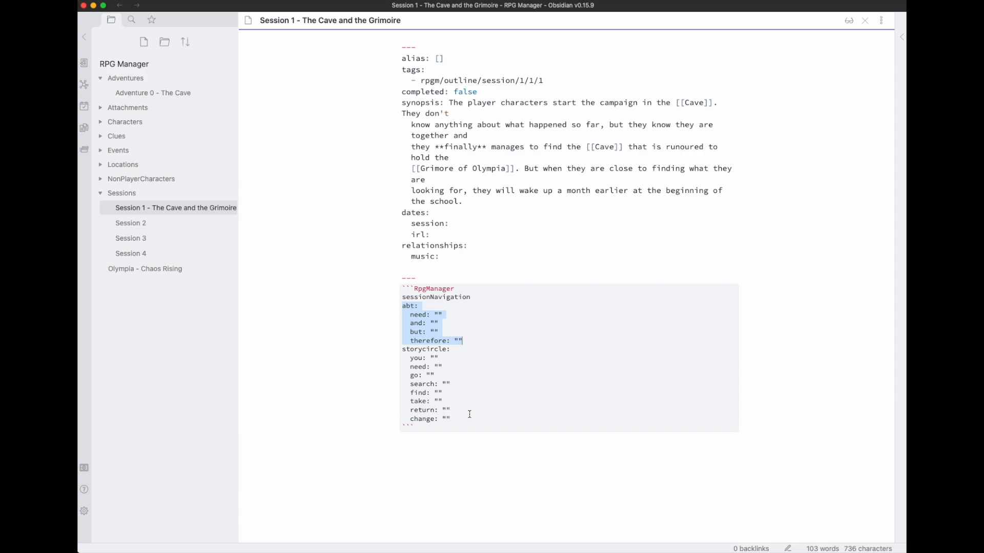
{"action": "left_click", "coordinate": [571, 232]}
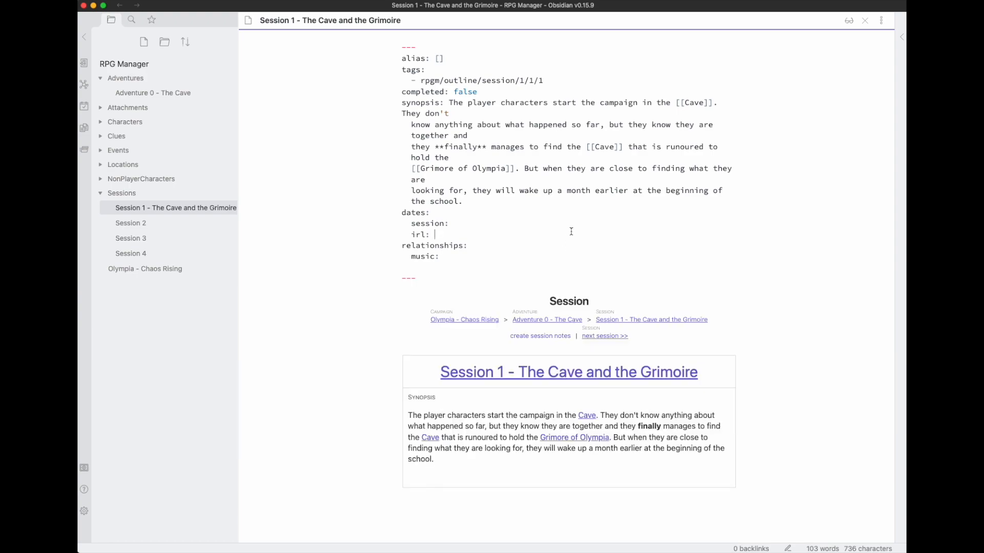
Review the adventures, sessions and characters lists in the Olympia - Chaos Rising campaign note.
{"action": "left_click", "coordinate": [127, 275]}
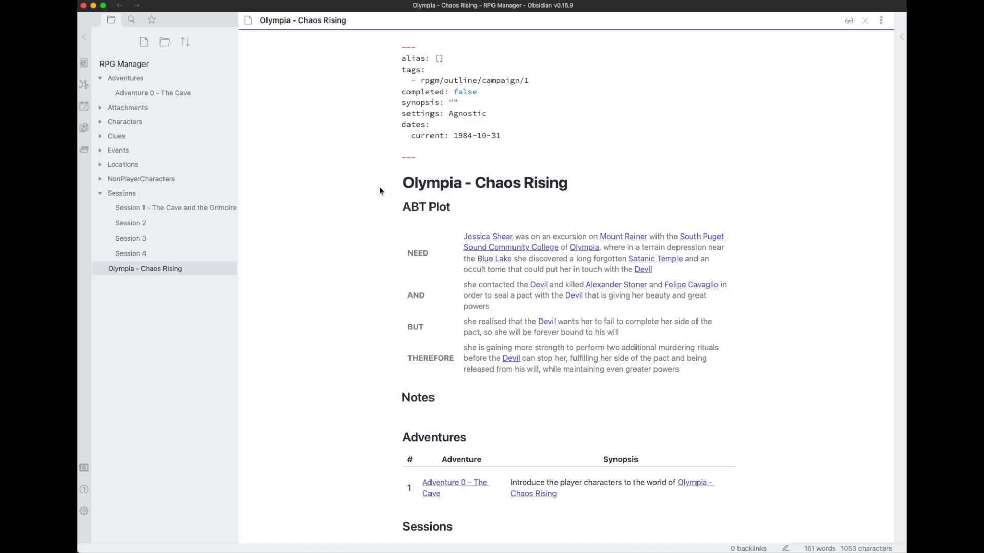
{"action": "scroll", "coordinate": [340, 231], "scroll_direction": "down", "scroll_amount": 2}
{"action": "scroll", "coordinate": [340, 231], "scroll_direction": "down", "scroll_amount": 3}
{"action": "scroll", "coordinate": [352, 286], "scroll_direction": "down", "scroll_amount": 7}
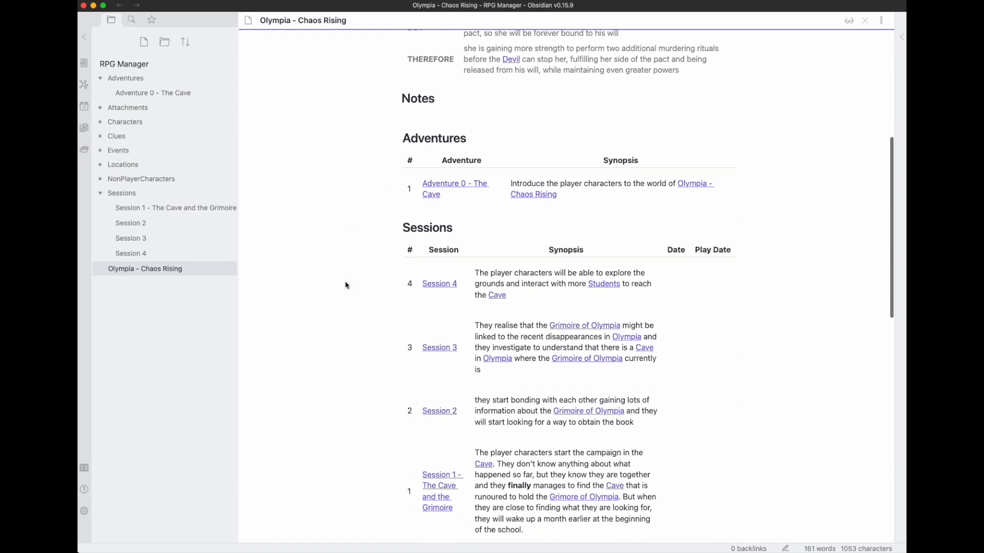
{"action": "scroll", "coordinate": [314, 384], "scroll_direction": "down", "scroll_amount": 2}
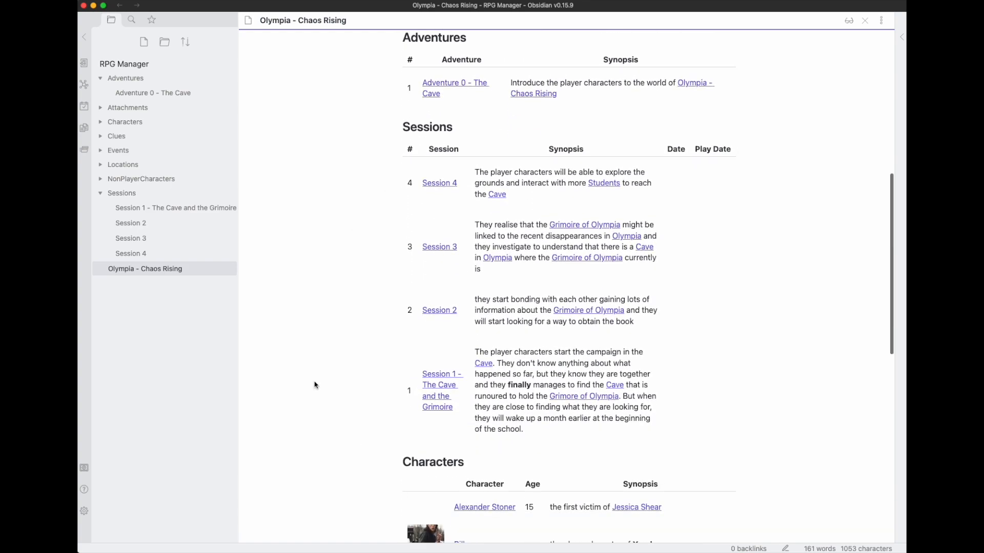
{"action": "scroll", "coordinate": [465, 170], "scroll_direction": "up", "scroll_amount": 1}
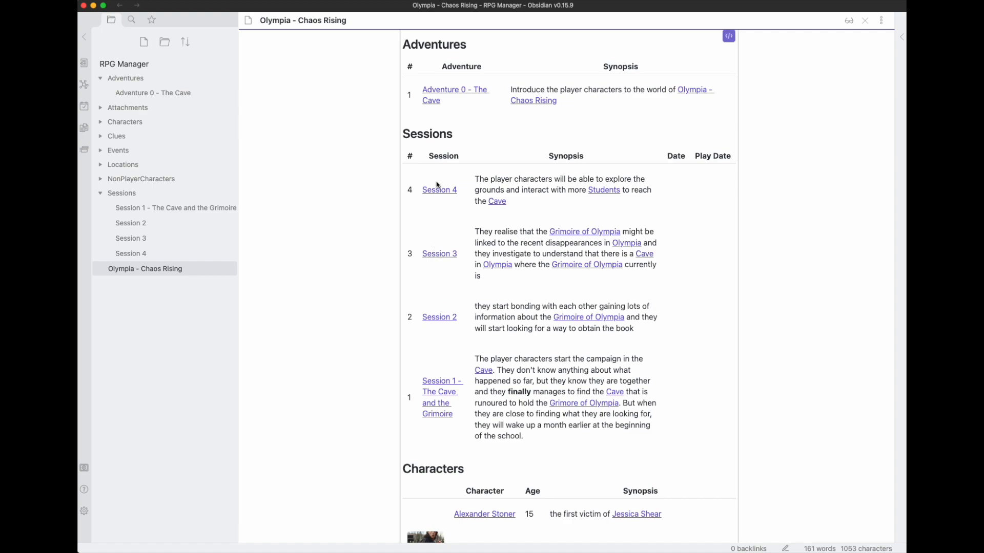
{"action": "scroll", "coordinate": [361, 340], "scroll_direction": "down", "scroll_amount": 7}
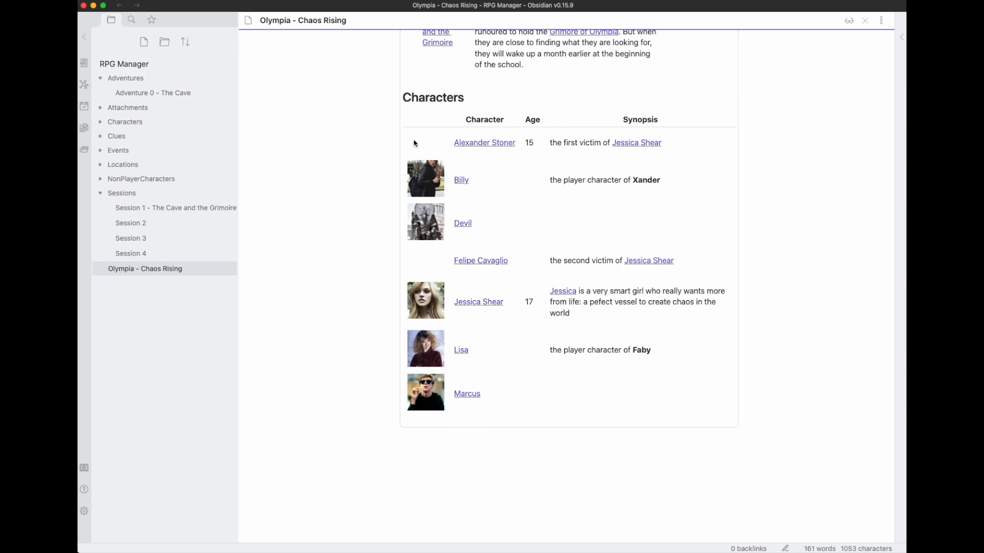
{"action": "scroll", "coordinate": [505, 334], "scroll_direction": "up", "scroll_amount": 2}
{"action": "scroll", "coordinate": [450, 207], "scroll_direction": "up", "scroll_amount": 13}
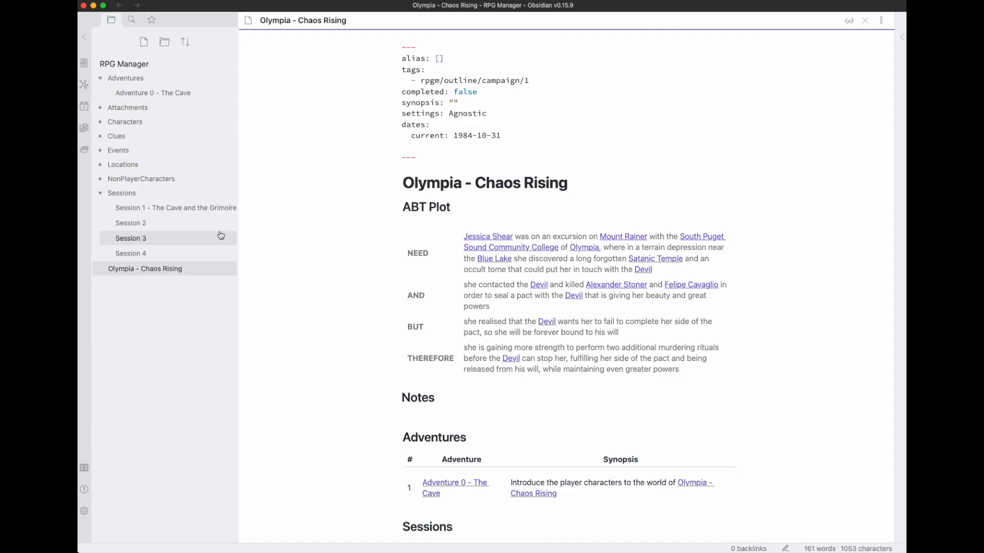
Enclose the synopsis of Session 1 - The Cave and the Grimoire in double quotes and join its broken lines into one.
{"action": "left_click", "coordinate": [165, 207]}
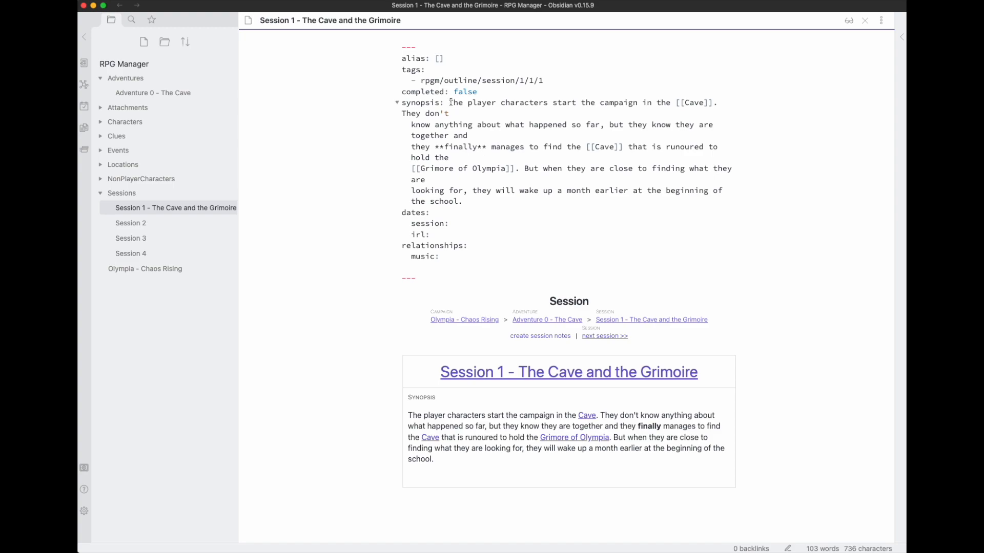
{"action": "type", "text": "\""}
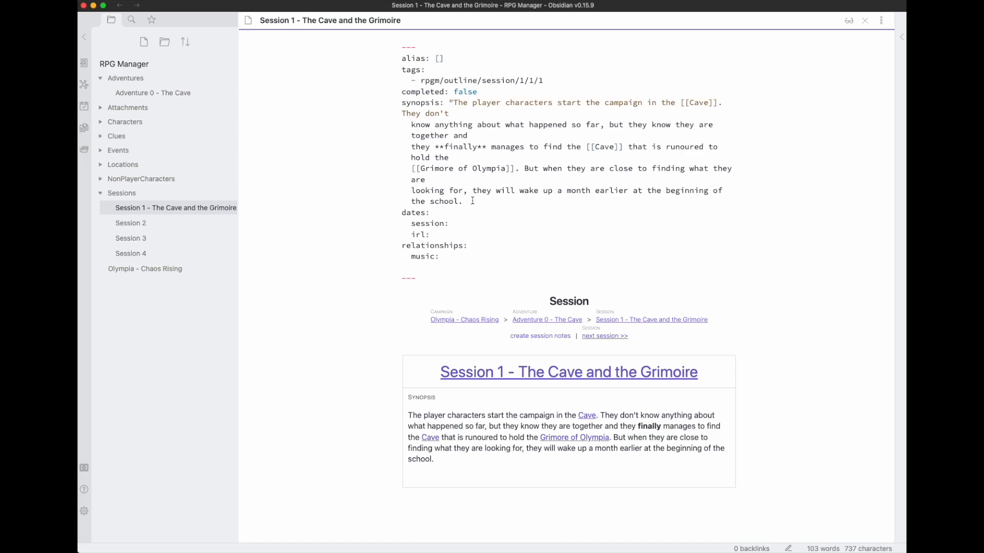
{"action": "type", "text": "\""}
{"action": "key", "text": "BackSpace"}
{"action": "key", "text": "BackSpace"}
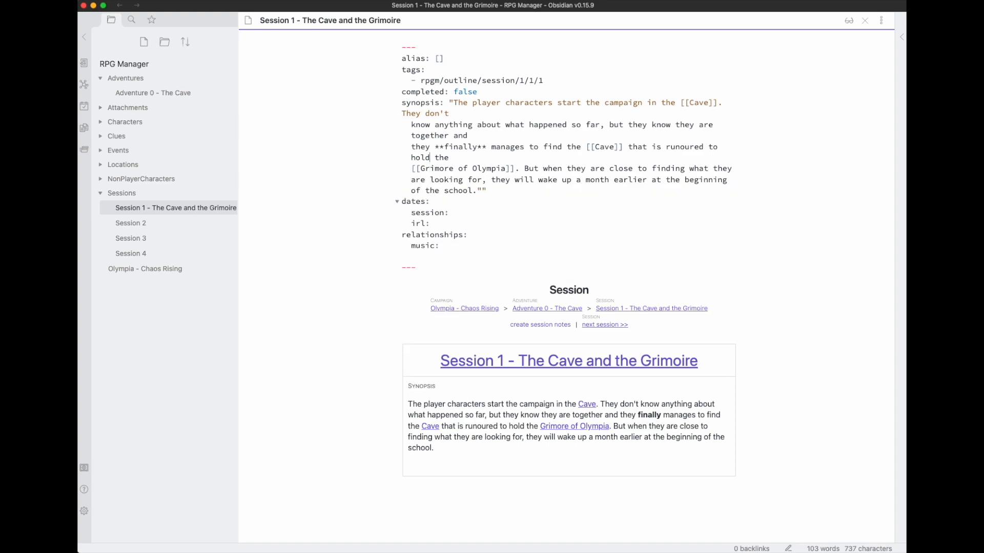
{"action": "key", "text": "BackSpace"}
{"action": "key", "text": "BackSpace"}
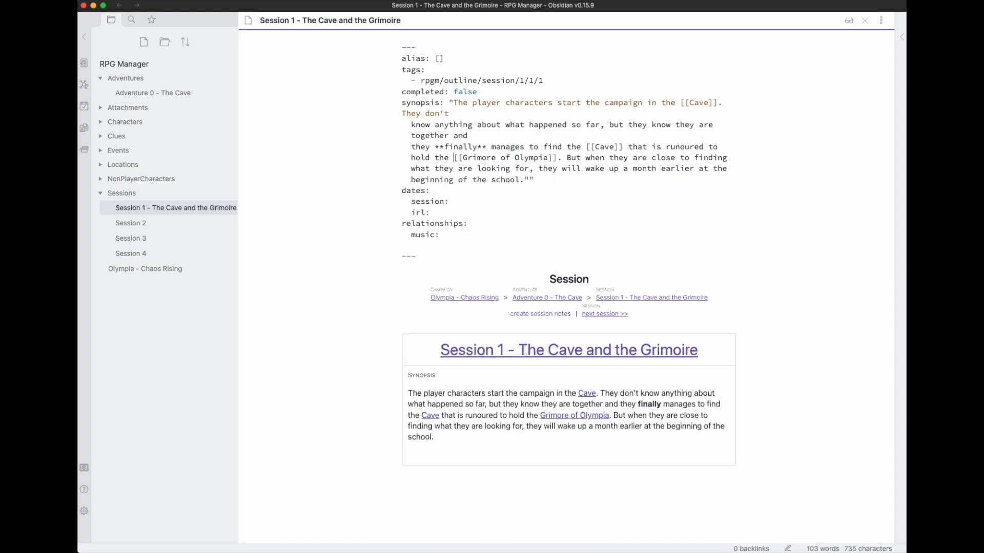
{"action": "key", "text": "BackSpace"}
{"action": "key", "text": "BackSpace"}
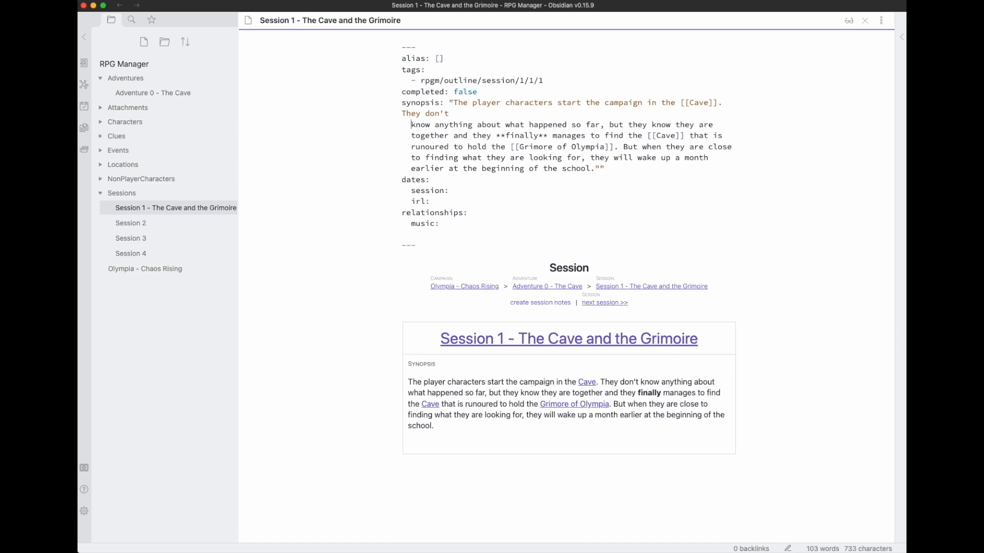
{"action": "key", "text": "BackSpace"}
{"action": "key", "text": "BackSpace"}
{"action": "key", "text": "BackSpace"}
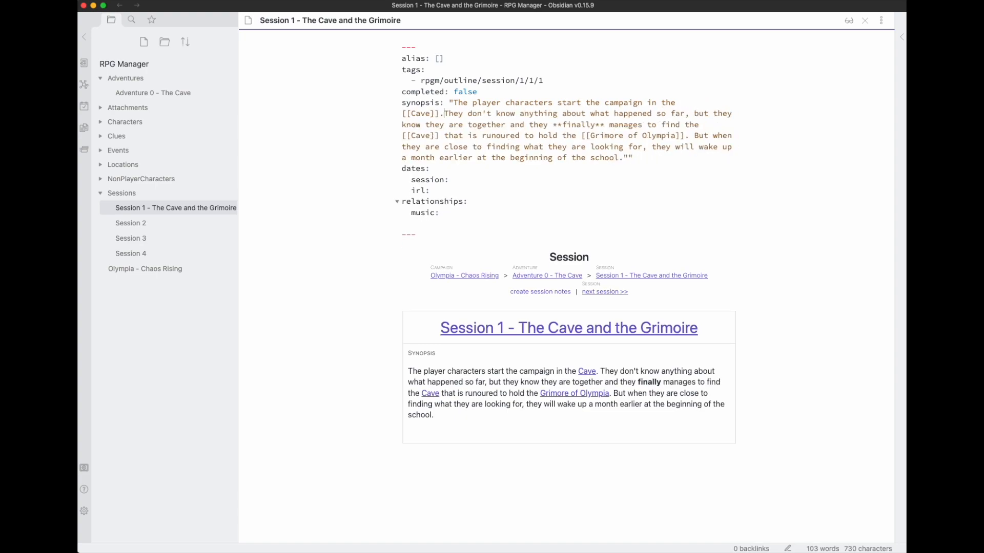
{"action": "key", "text": "Down"}
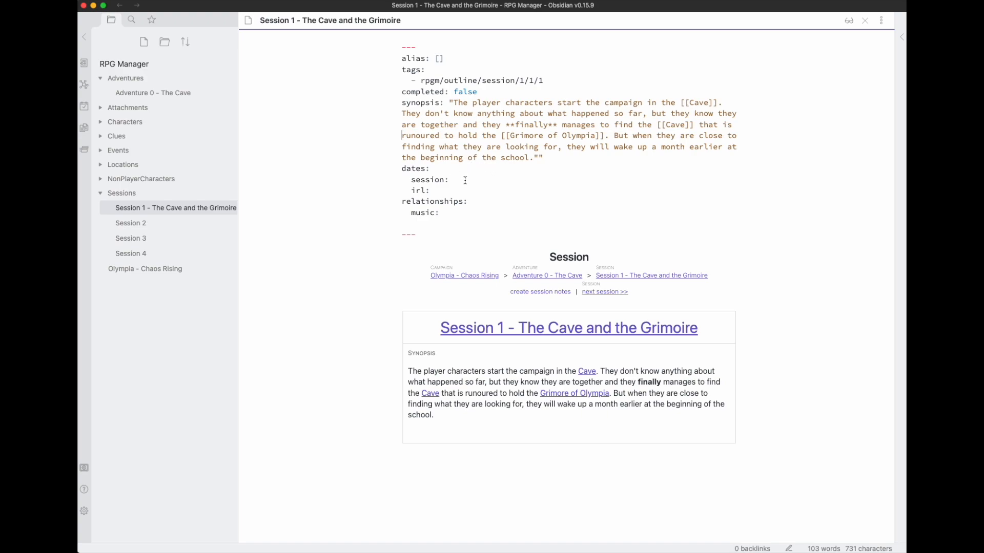
Copy the current date 1984-10-31 from the Olympia - Chaos Rising note into the session date of Session 1.
{"action": "left_click", "coordinate": [155, 270]}
{"action": "left_click_drag", "start_coordinate": [453, 137], "coordinate": [505, 138]}
{"action": "key", "text": "super+c"}
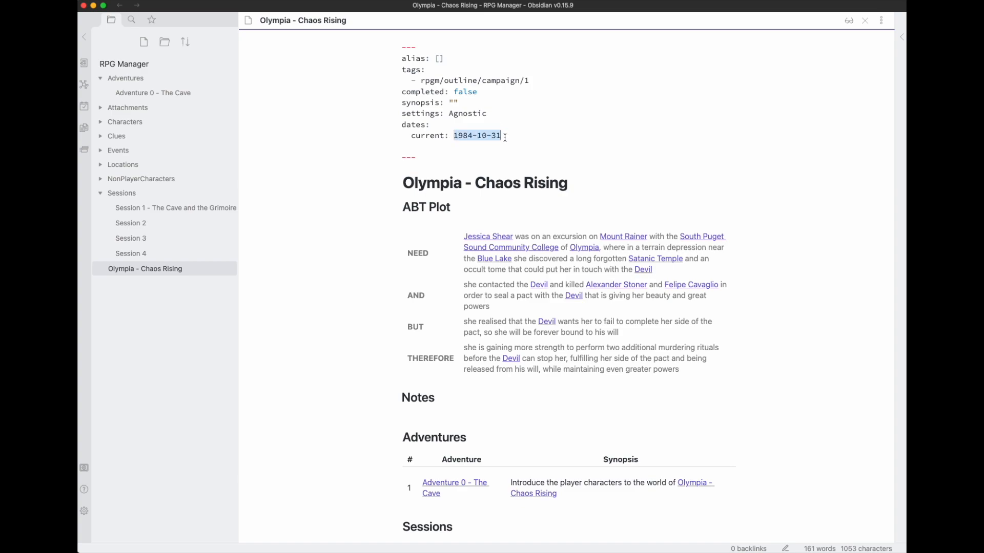
{"action": "left_click", "coordinate": [173, 206]}
{"action": "left_click", "coordinate": [460, 180]}
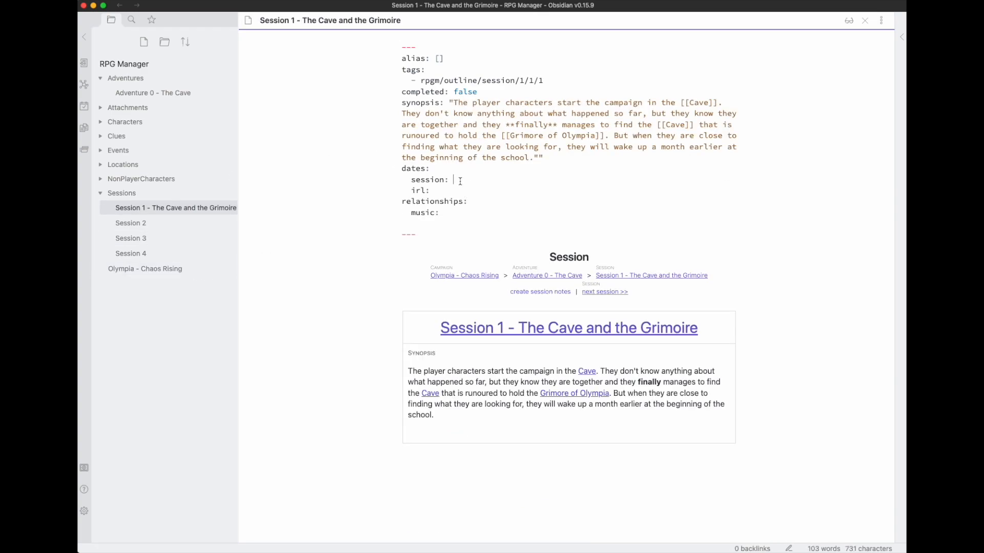
{"action": "key", "text": "super+v"}
{"action": "left_click_drag", "start_coordinate": [457, 181], "coordinate": [506, 179]}
{"action": "left_click", "coordinate": [506, 179]}
Set the irl date of Session 1 to 2022-09-20.
{"action": "left_click_drag", "start_coordinate": [413, 190], "coordinate": [429, 190]}
{"action": "left_click", "coordinate": [445, 191]}
{"action": "type", "text": "2022-09"}
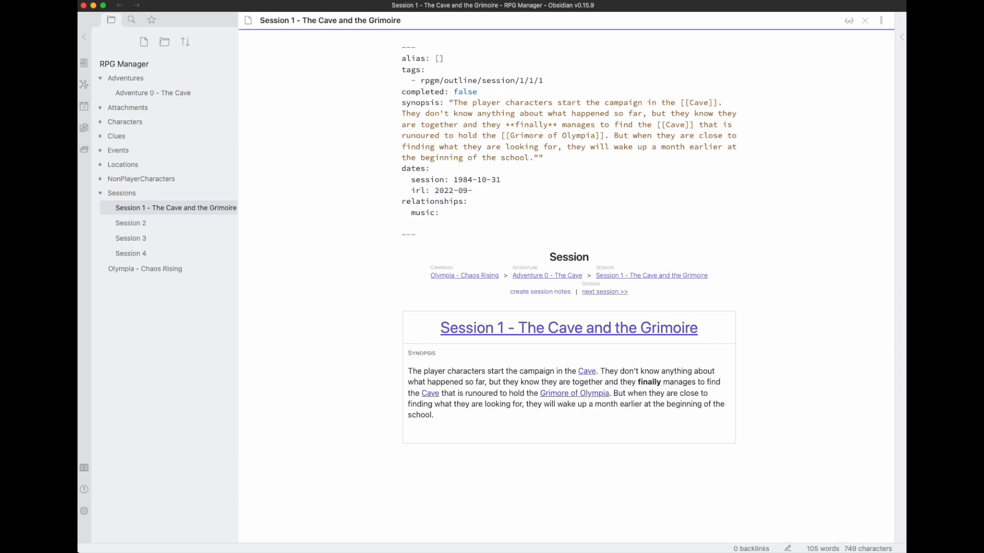
{"action": "type", "text": "-20"}
Check the Date and Play Date columns of the sessions tables in the campaign and Adventure 0 - The Cave notes.
{"action": "left_click", "coordinate": [161, 273]}
{"action": "scroll", "coordinate": [288, 350], "scroll_direction": "down", "scroll_amount": 10}
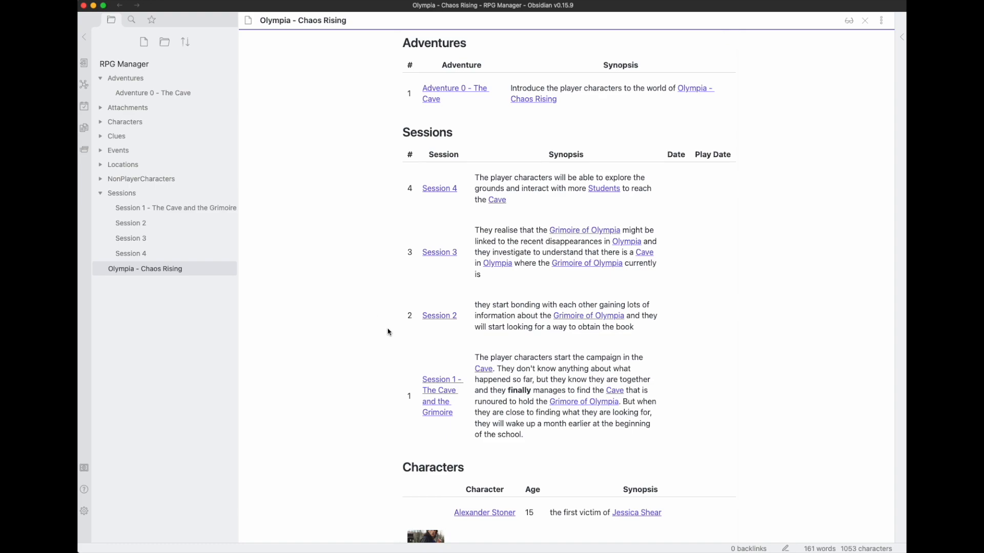
{"action": "scroll", "coordinate": [387, 332], "scroll_direction": "up", "scroll_amount": 5}
{"action": "scroll", "coordinate": [387, 332], "scroll_direction": "up", "scroll_amount": 1}
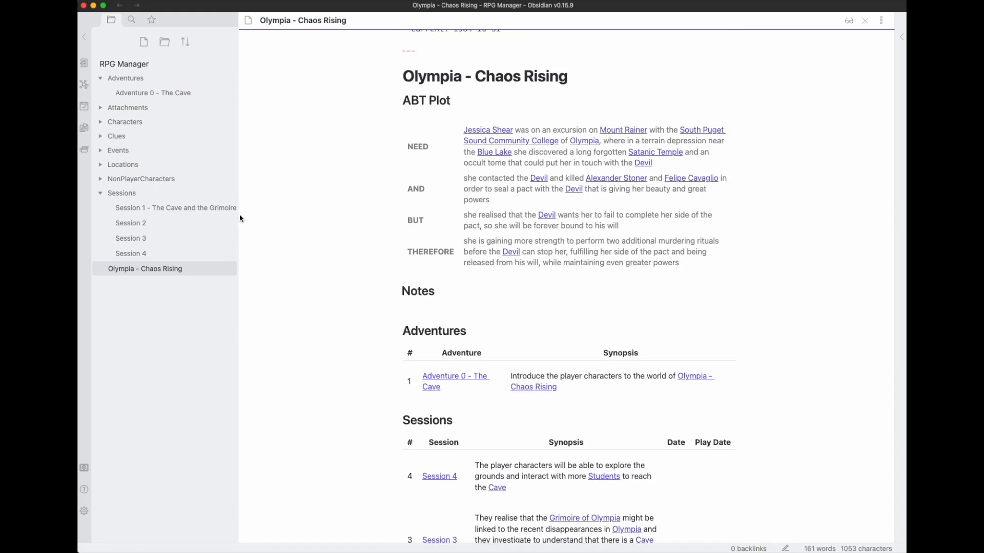
{"action": "scroll", "coordinate": [363, 177], "scroll_direction": "up", "scroll_amount": 3}
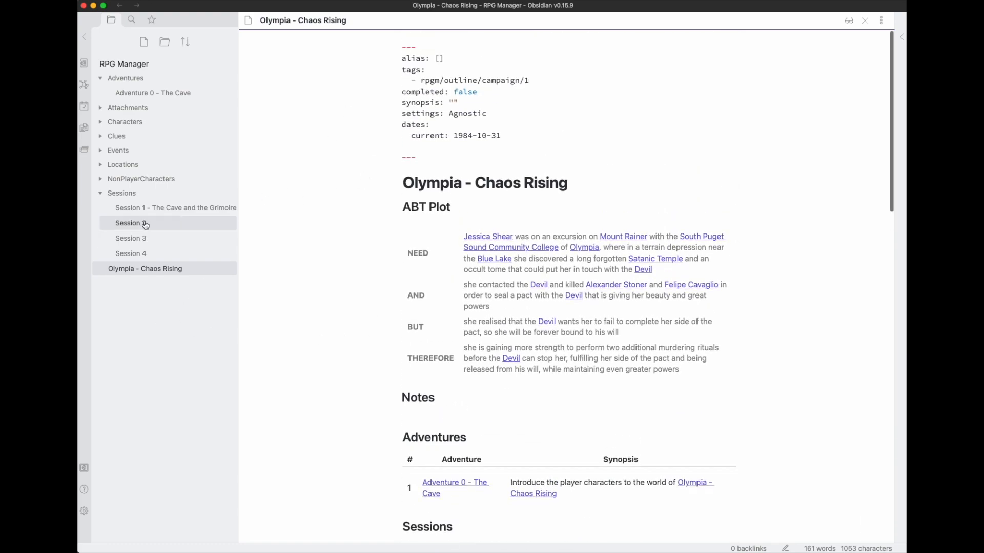
{"action": "left_click", "coordinate": [145, 208]}
{"action": "left_click", "coordinate": [134, 96]}
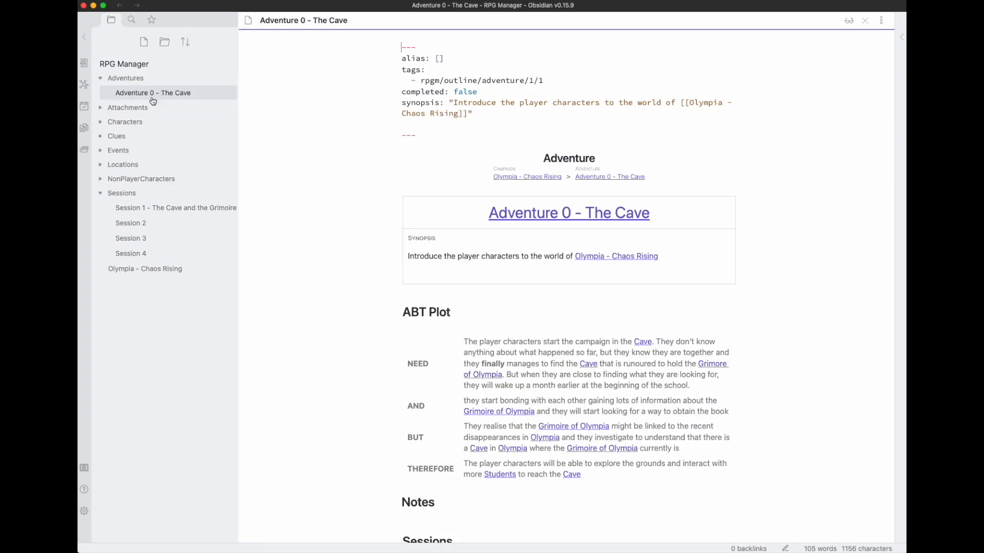
{"action": "scroll", "coordinate": [325, 210], "scroll_direction": "down", "scroll_amount": 6}
{"action": "scroll", "coordinate": [328, 220], "scroll_direction": "down", "scroll_amount": 2}
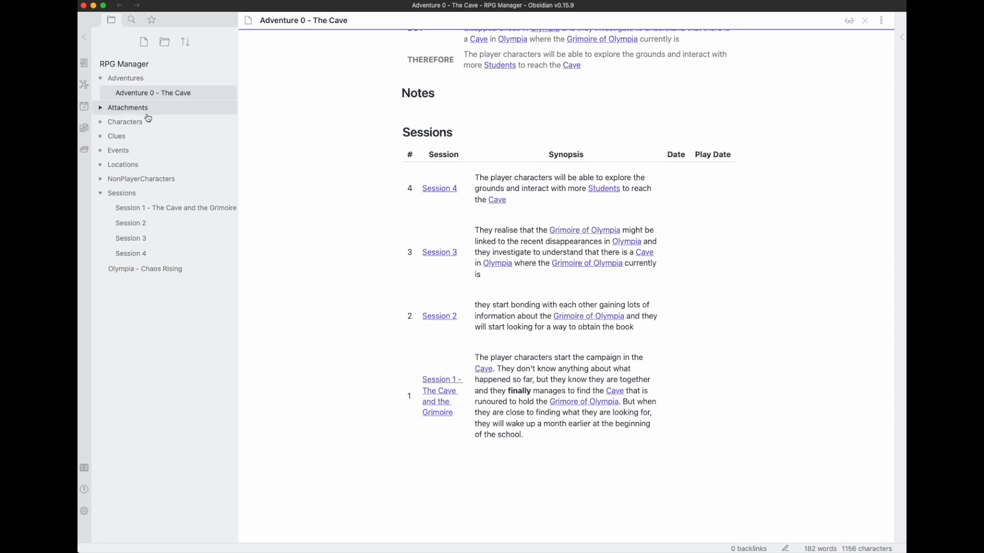
Remove the extra closing quotation mark from the Session 1 synopsis.
{"action": "left_click", "coordinate": [150, 212]}
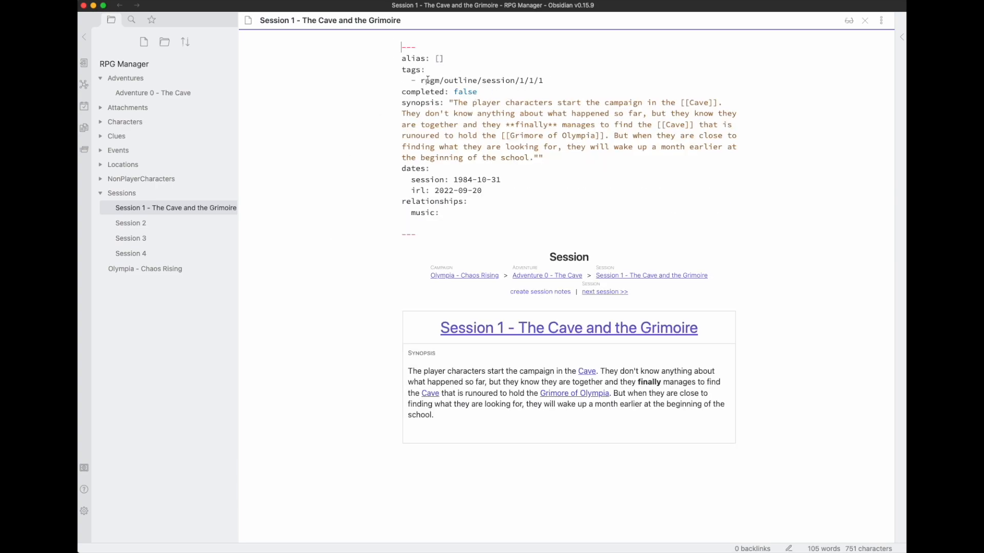
{"action": "left_click", "coordinate": [545, 158]}
{"action": "key", "text": "BackSpace"}
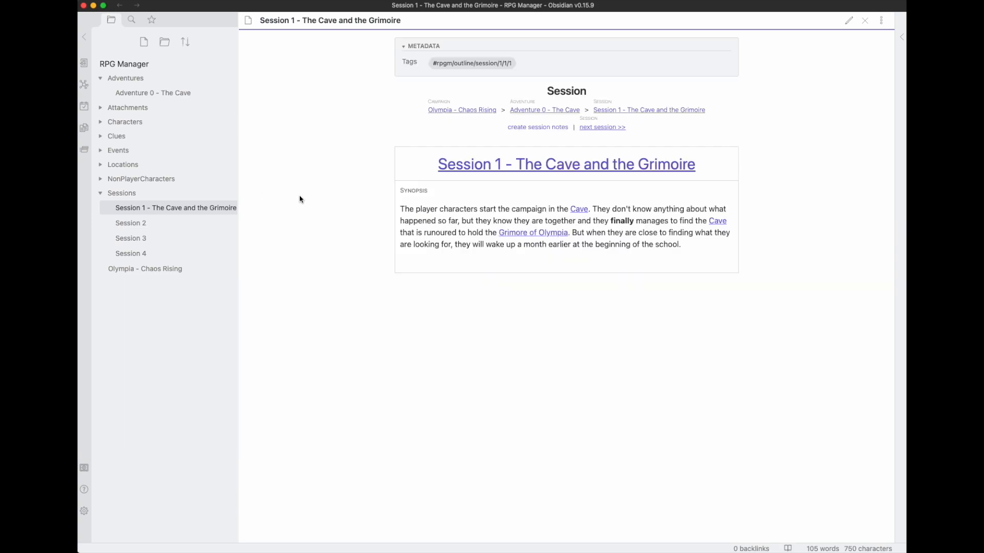
Review Session 1's date and play date in the sessions table of the Olympia - Chaos Rising note.
{"action": "left_click", "coordinate": [160, 267]}
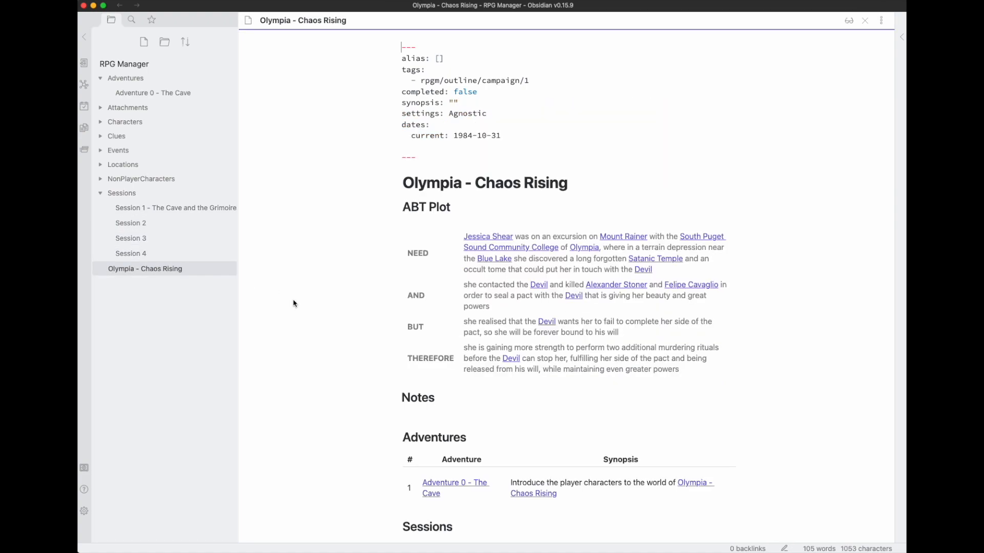
{"action": "scroll", "coordinate": [297, 310], "scroll_direction": "down", "scroll_amount": 12}
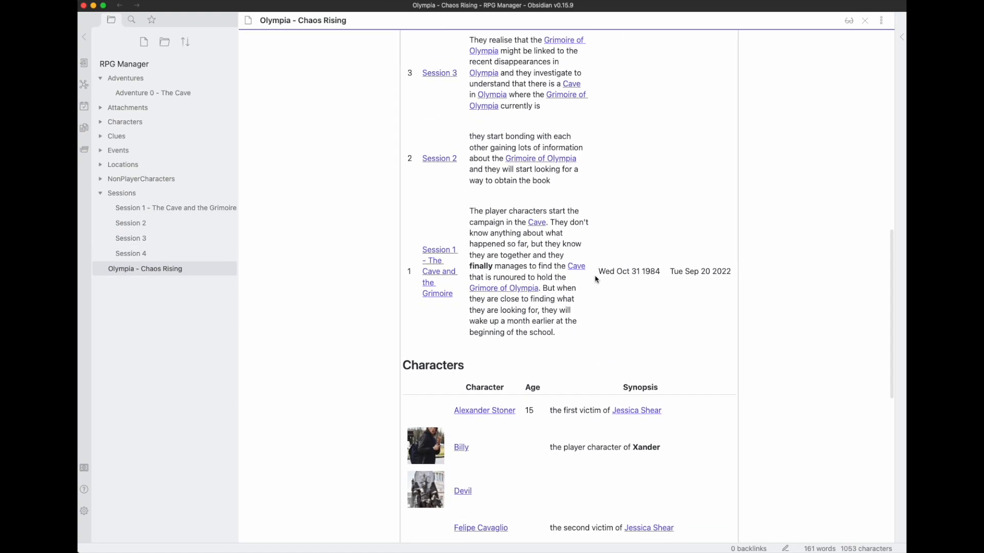
{"action": "left_click_drag", "start_coordinate": [598, 272], "coordinate": [660, 272]}
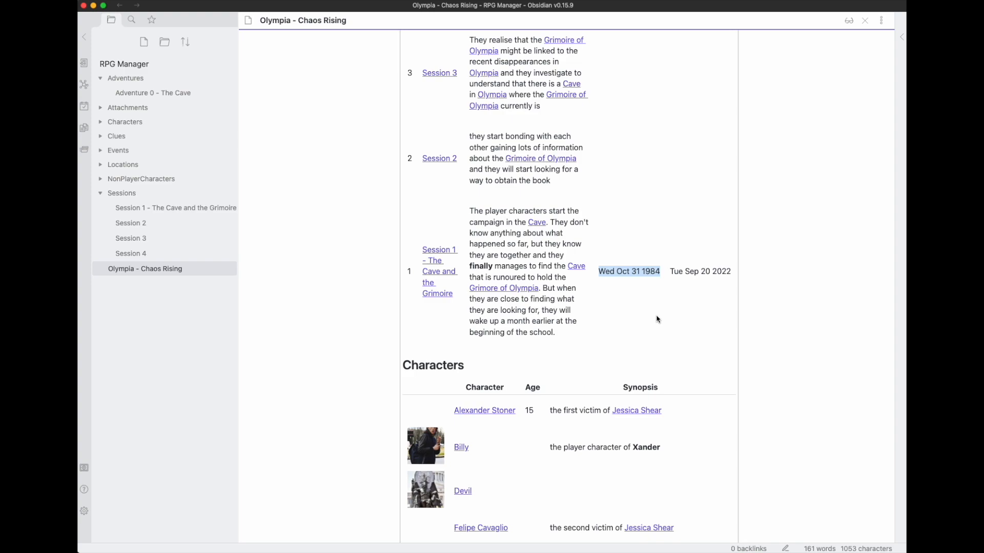
{"action": "left_click_drag", "start_coordinate": [672, 271], "coordinate": [742, 276]}
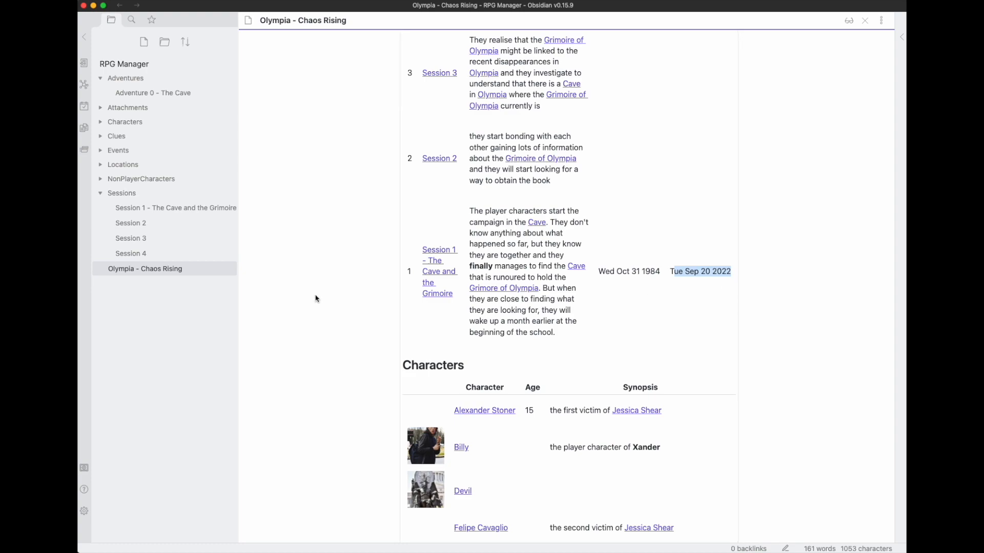
{"action": "scroll", "coordinate": [342, 272], "scroll_direction": "up", "scroll_amount": 10}
{"action": "scroll", "coordinate": [342, 272], "scroll_direction": "down", "scroll_amount": 8}
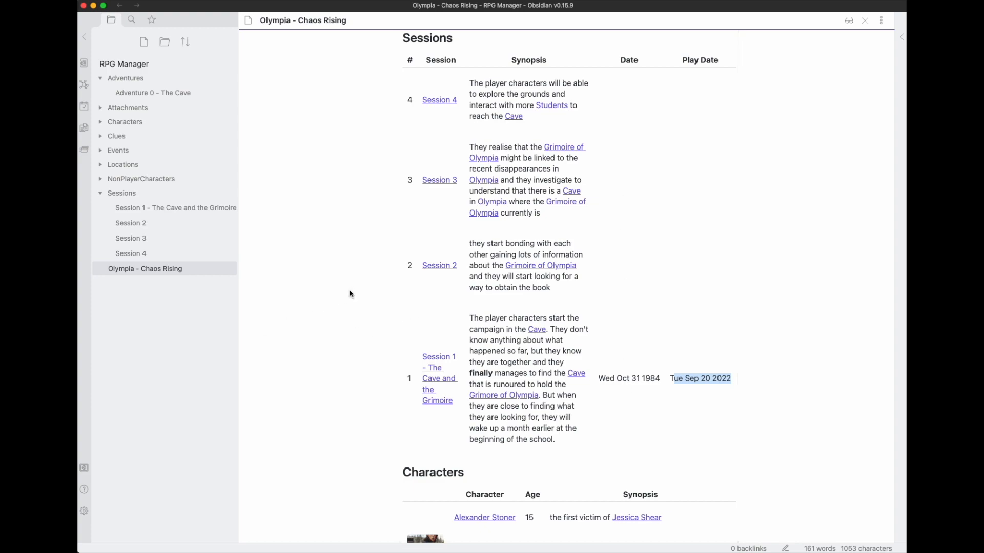
Create a note named Timeline and fill it as an RPG Manager timeline for the Olympia - Chaos Rising campaign.
{"action": "key", "text": "super+n"}
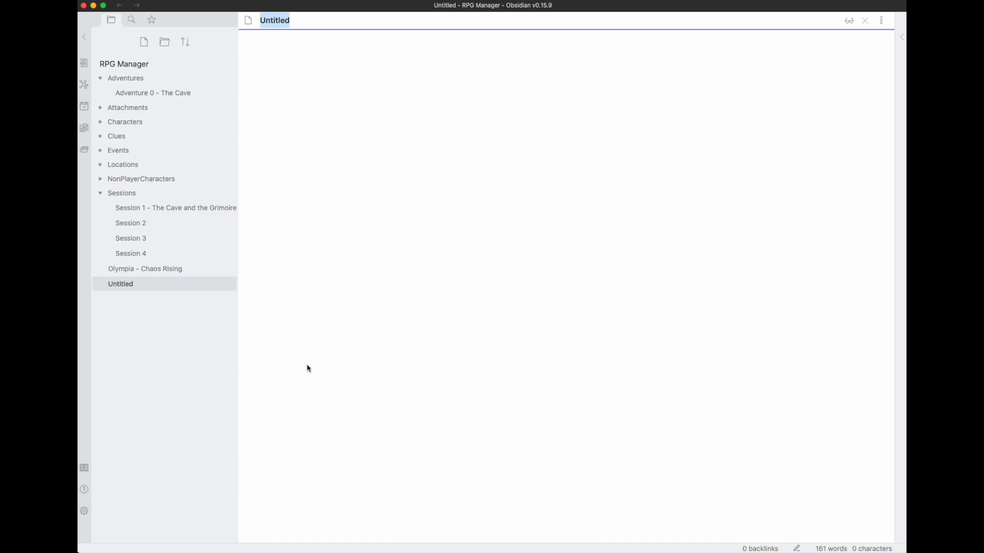
{"action": "type", "text": "Timeline"}
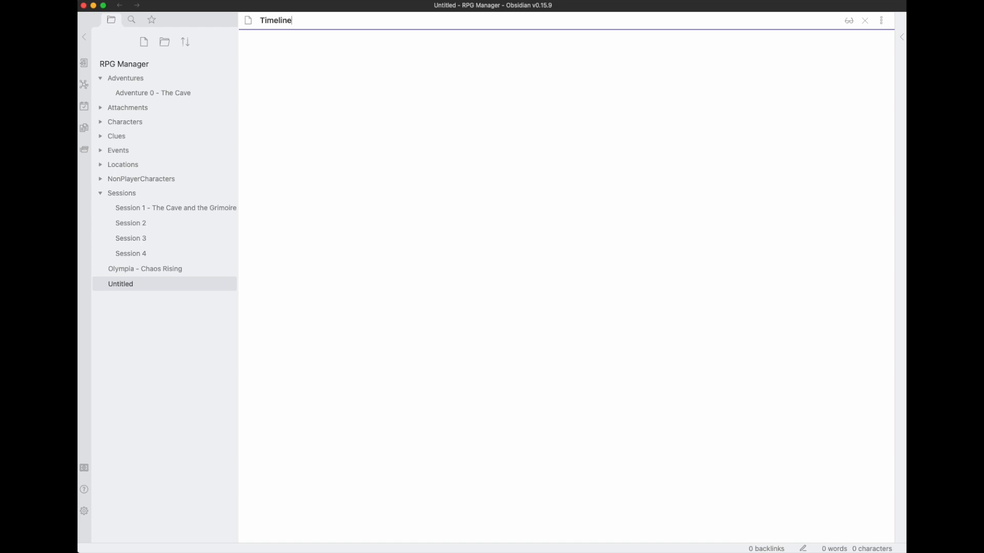
{"action": "key", "text": "super+p"}
{"action": "type", "text": "fill"}
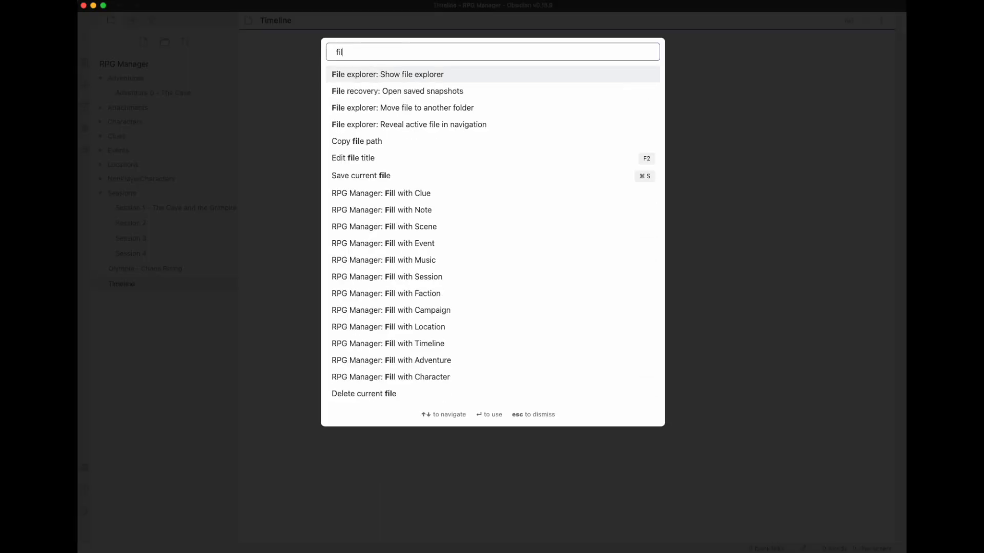
{"action": "key", "text": "Down"}
{"action": "key", "text": "Down"}
{"action": "key", "text": "Down"}
{"action": "key", "text": "Down"}
{"action": "key", "text": "Down"}
{"action": "key", "text": "Down"}
{"action": "key", "text": "Down"}
{"action": "key", "text": "Down"}
{"action": "key", "text": "Down"}
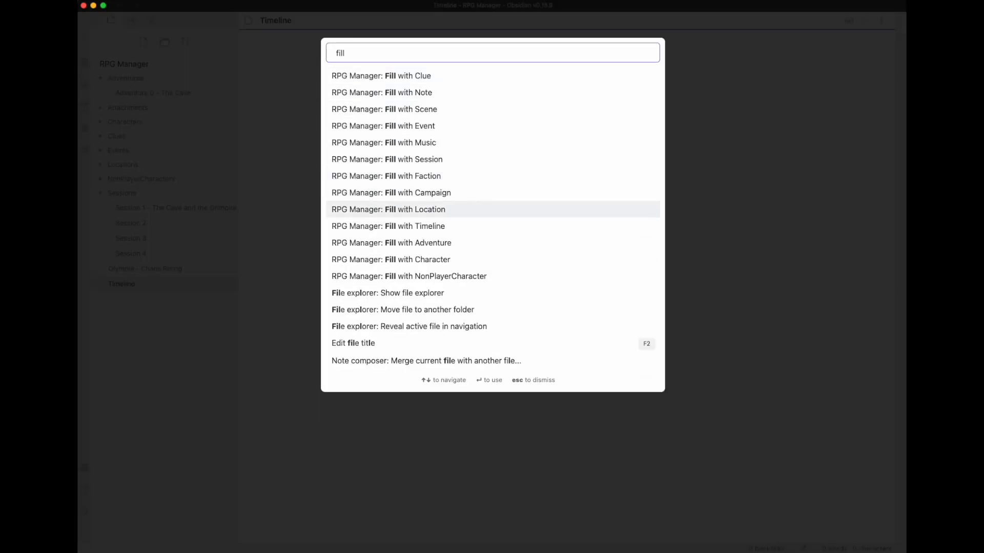
{"action": "key", "text": "Return"}
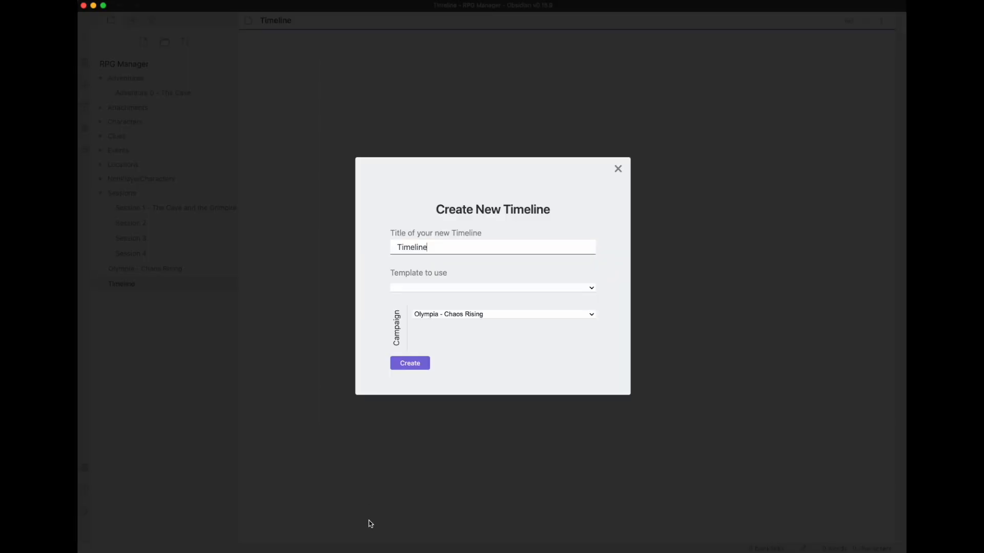
{"action": "left_click", "coordinate": [408, 288]}
{"action": "left_click", "coordinate": [411, 301]}
{"action": "left_click", "coordinate": [410, 364]}
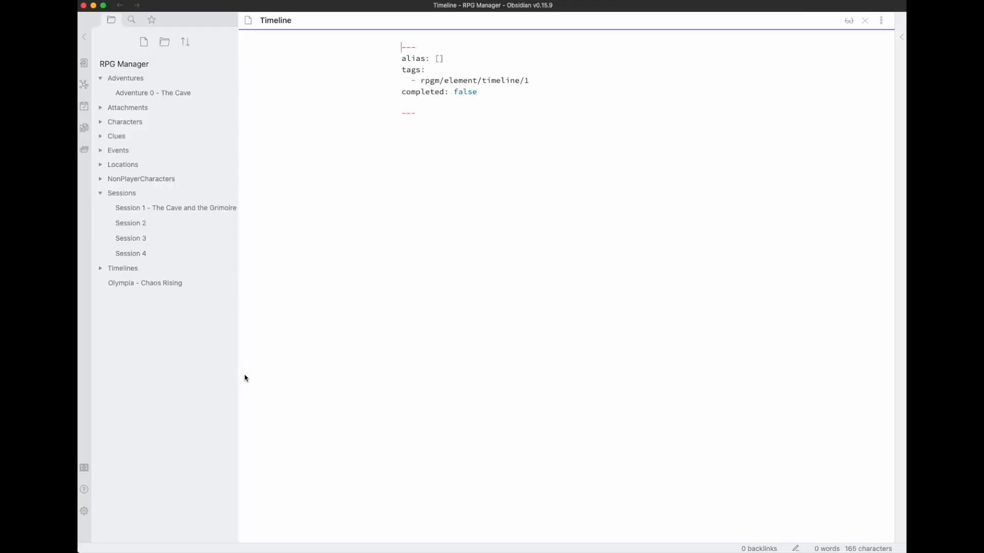
{"action": "left_click", "coordinate": [423, 113]}
{"action": "key", "text": "Up"}
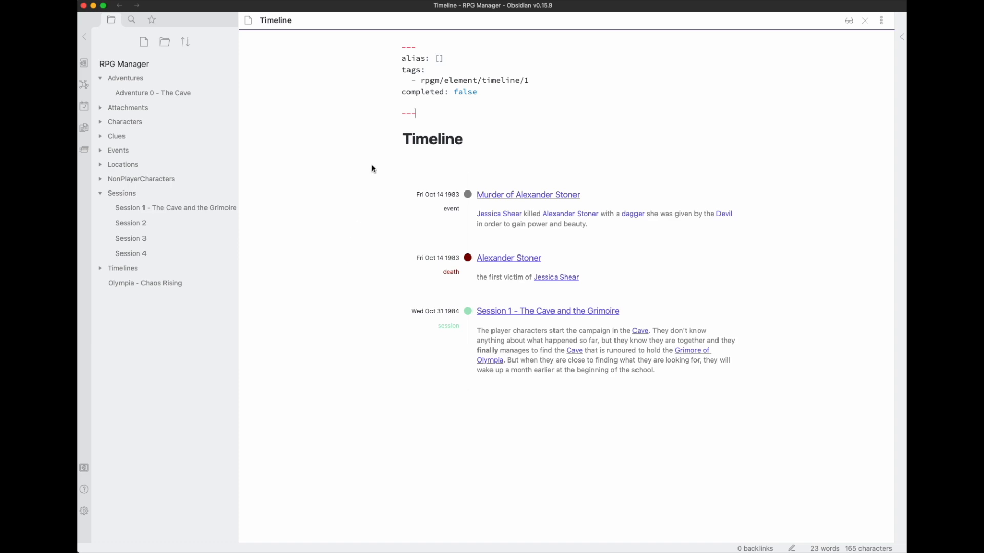
Set births to true in the Timeline note's RpgManager code block and view the rendered timeline.
{"action": "left_click", "coordinate": [415, 112]}
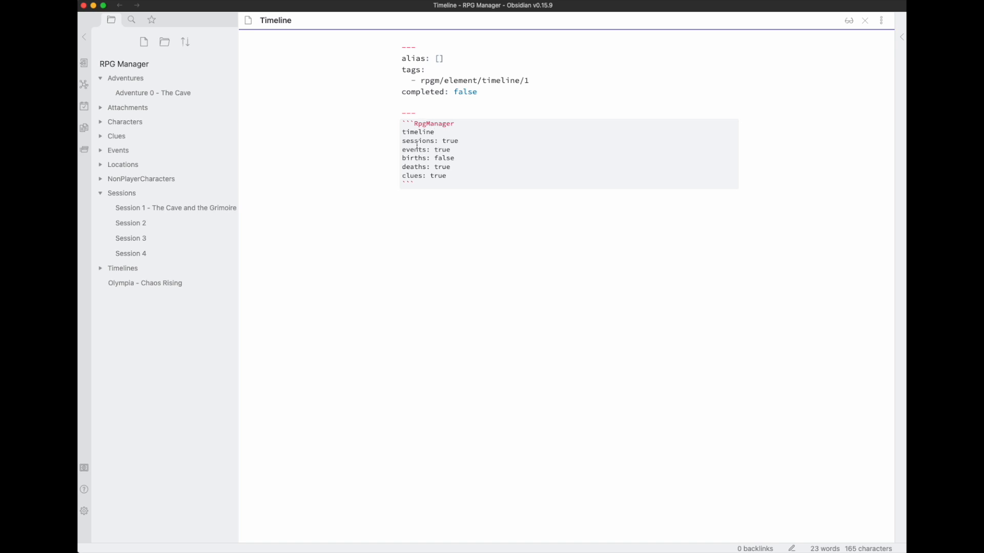
{"action": "double_click", "coordinate": [444, 159]}
{"action": "type", "text": "true"}
{"action": "left_click", "coordinate": [449, 118]}
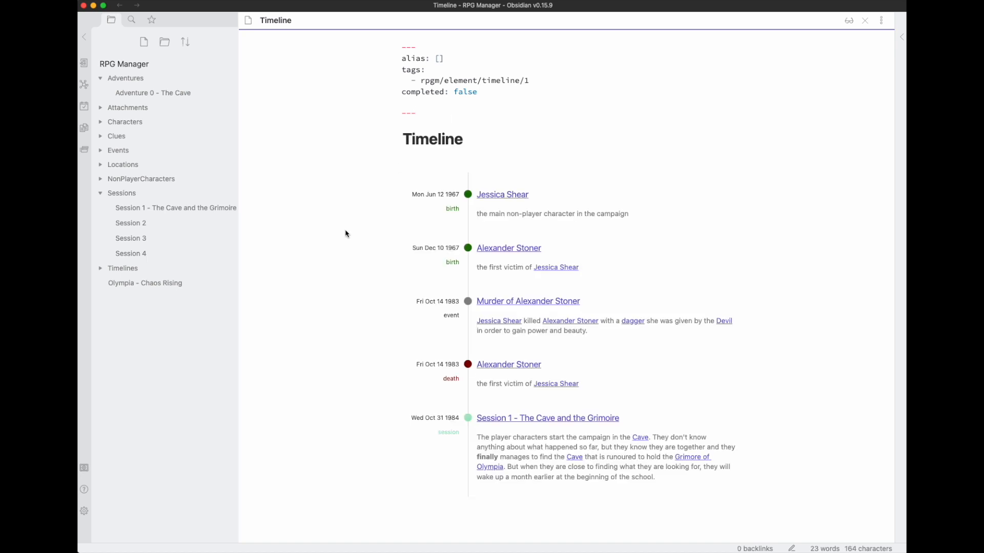
{"action": "scroll", "coordinate": [342, 238], "scroll_direction": "down", "scroll_amount": 1}
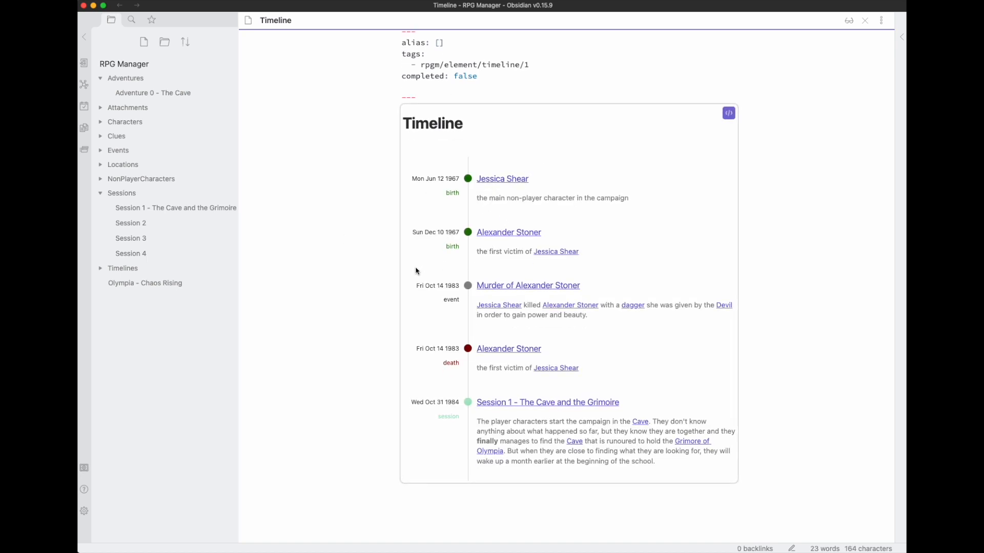
Set births back to false in the Timeline note's RpgManager code block.
{"action": "key", "text": "Down"}
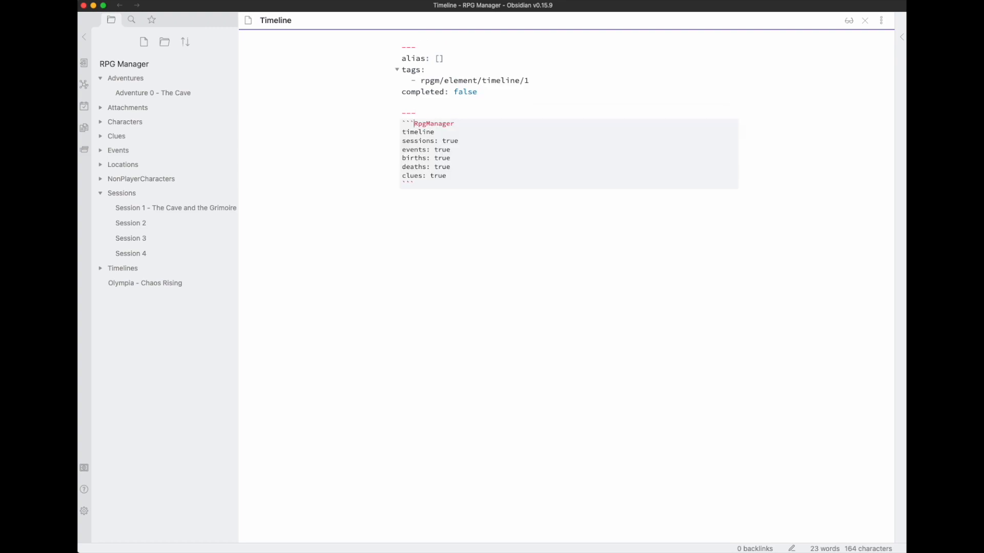
{"action": "double_click", "coordinate": [435, 158]}
{"action": "type", "text": "false"}
{"action": "left_click", "coordinate": [495, 64]}
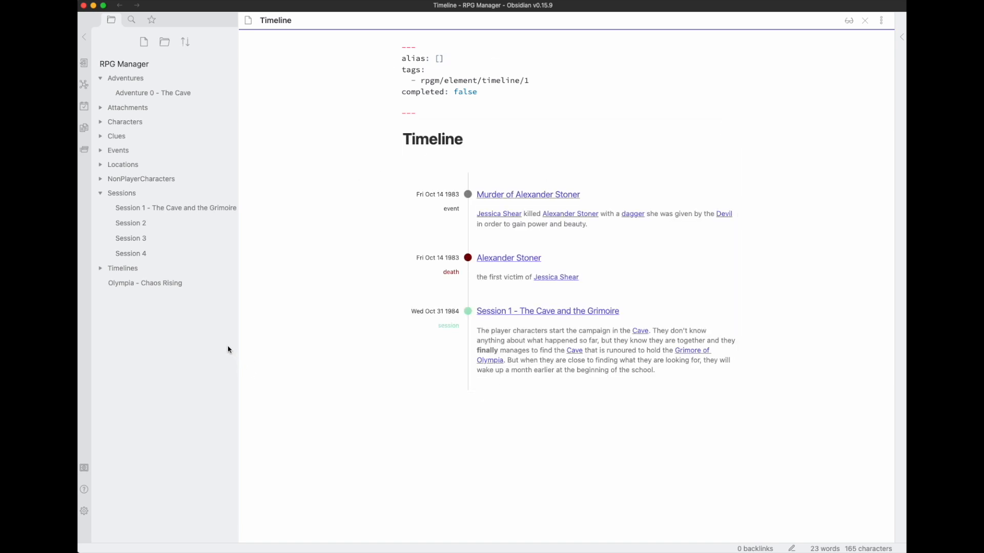
Collapse the Sessions and Adventures folders in the file list.
{"action": "left_click", "coordinate": [100, 193]}
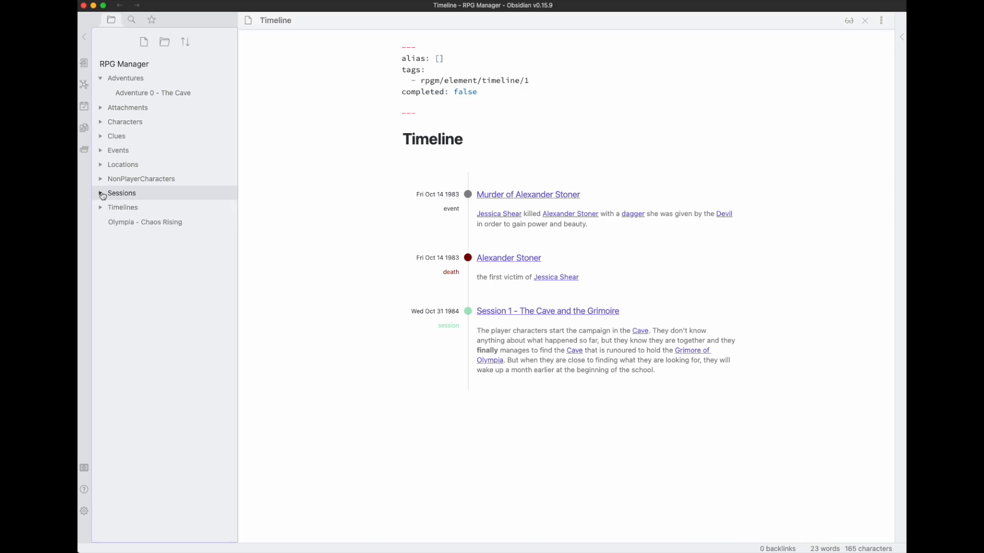
{"action": "left_click", "coordinate": [100, 83]}
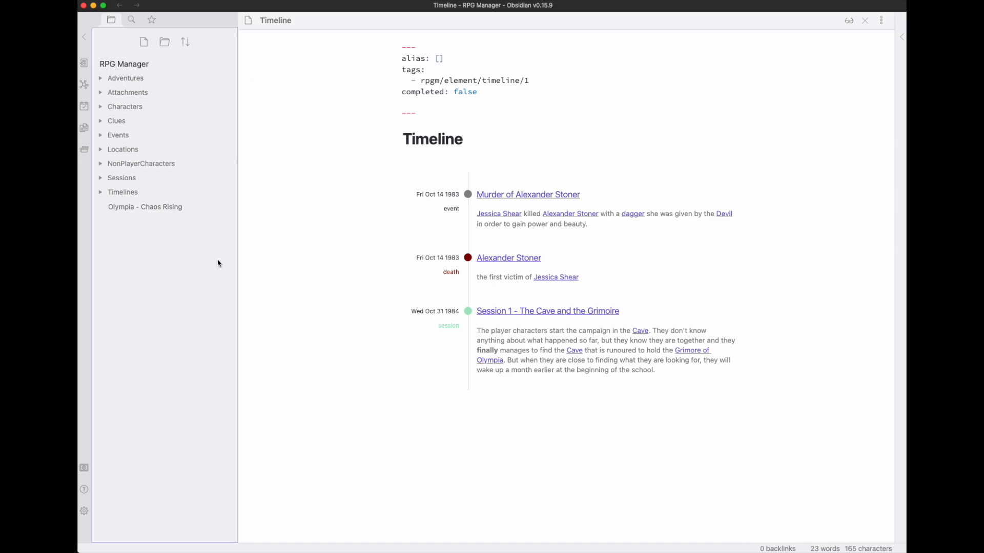
{"action": "left_click", "coordinate": [303, 230]}
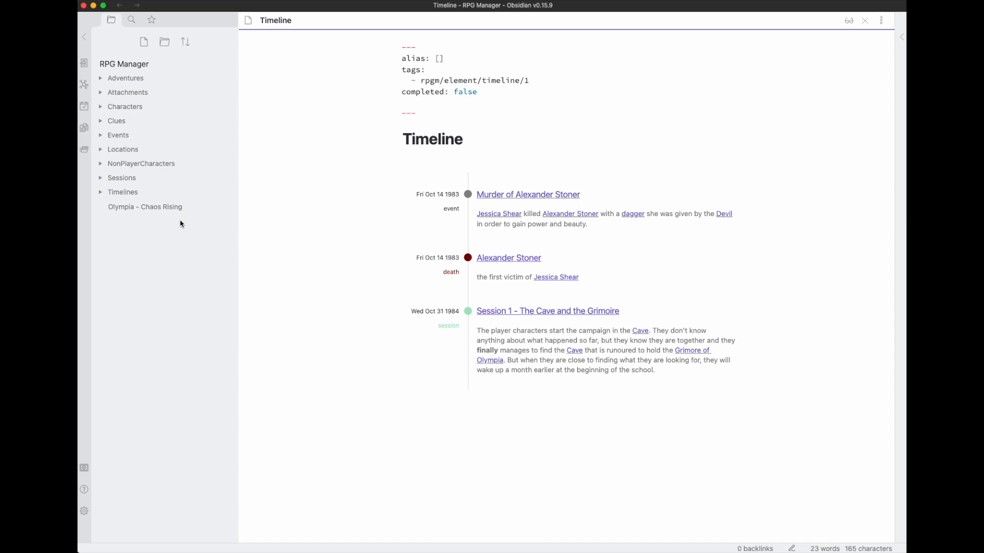
Review the RPG Manager plugin settings for templates, automations, external services, outline tags and element tags, and close the settings.
{"action": "key", "text": "super+comma"}
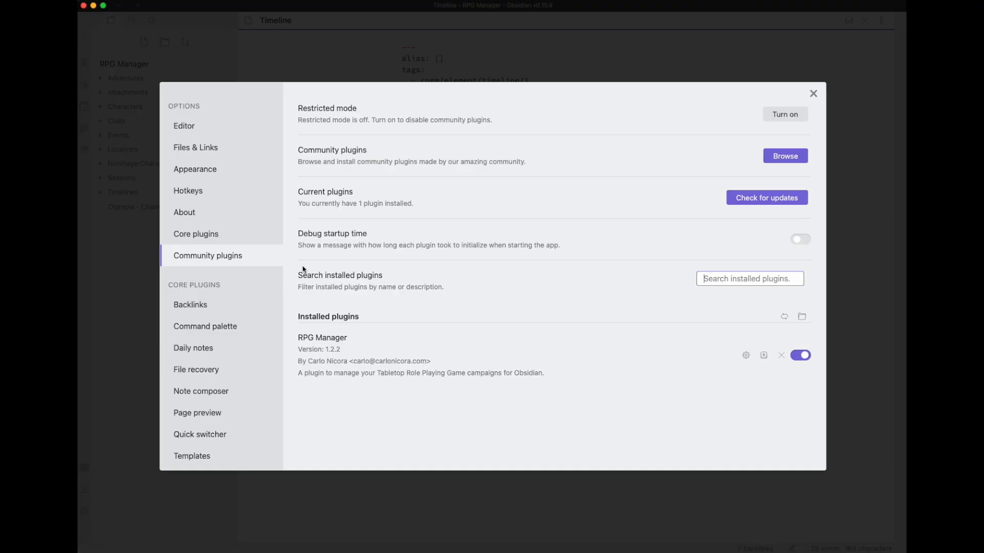
{"action": "scroll", "coordinate": [202, 380], "scroll_direction": "down", "scroll_amount": 2}
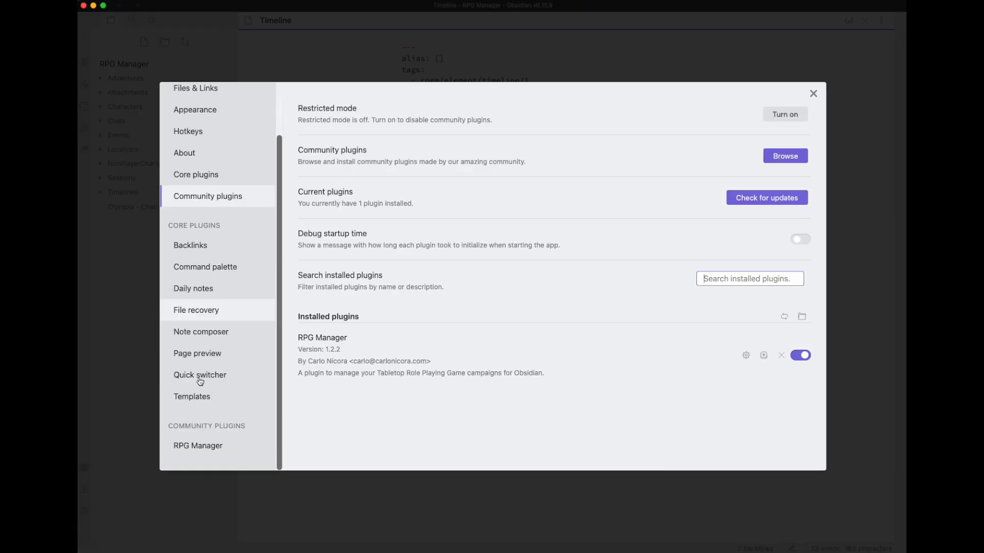
{"action": "left_click", "coordinate": [204, 445]}
{"action": "scroll", "coordinate": [425, 215], "scroll_direction": "down", "scroll_amount": 1}
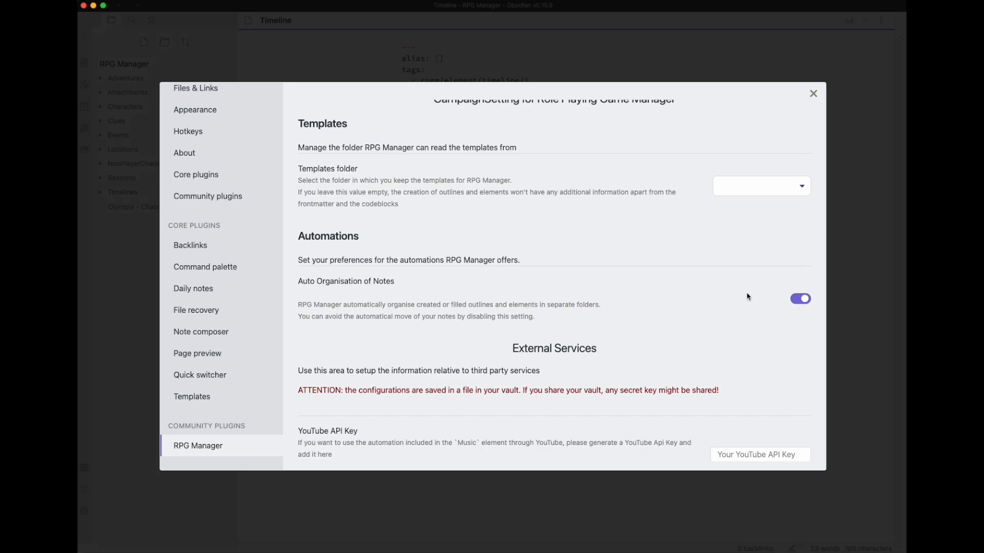
{"action": "scroll", "coordinate": [747, 297], "scroll_direction": "down", "scroll_amount": 10}
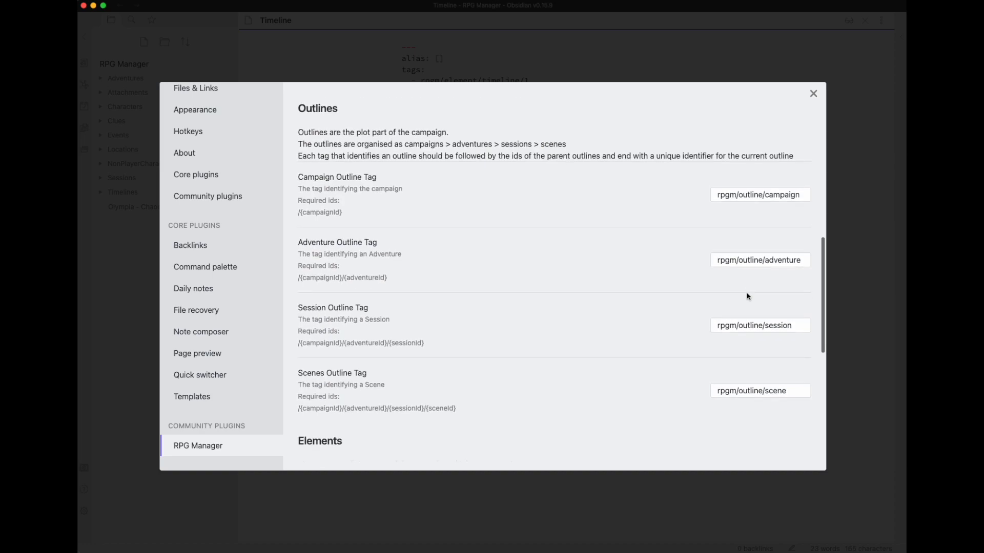
{"action": "scroll", "coordinate": [748, 297], "scroll_direction": "down", "scroll_amount": 5}
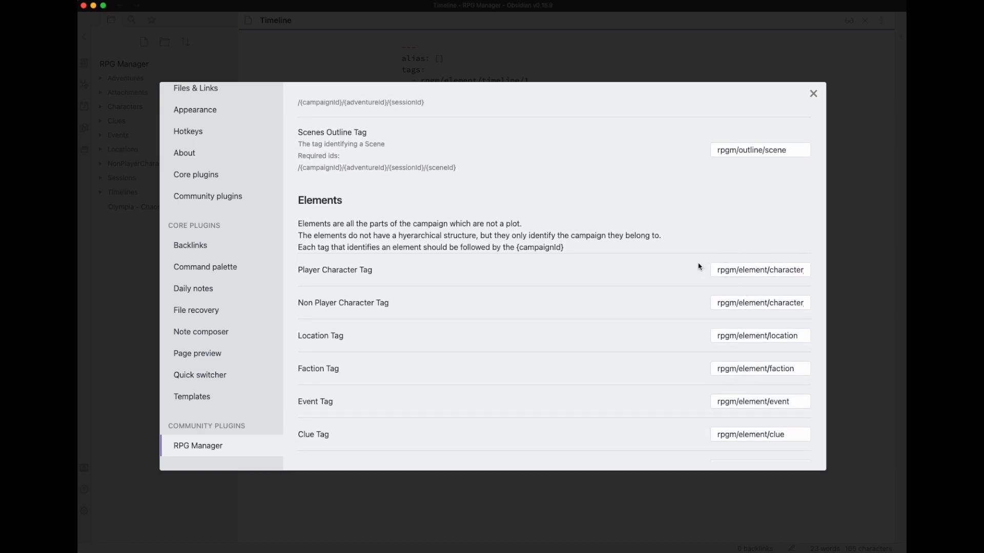
{"action": "scroll", "coordinate": [699, 266], "scroll_direction": "up", "scroll_amount": 3}
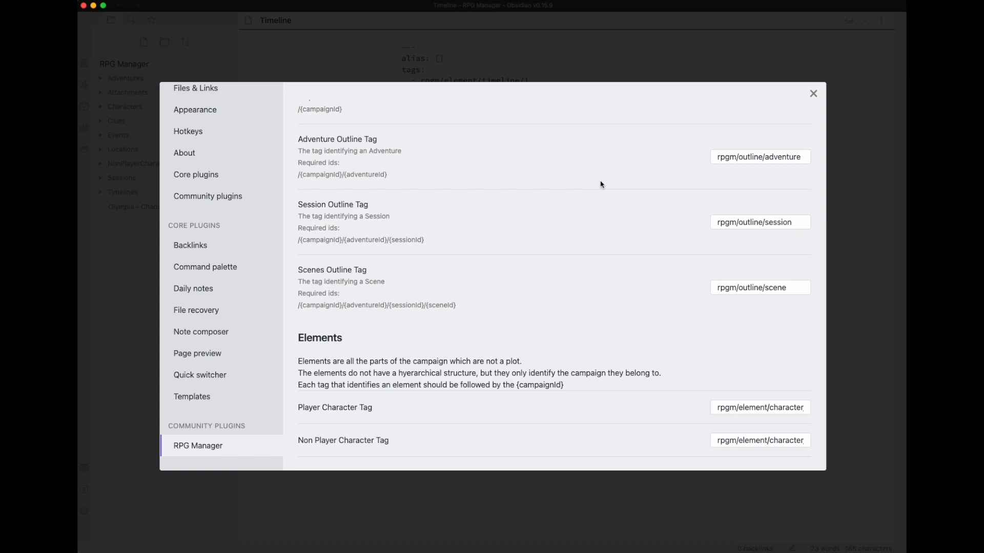
{"action": "scroll", "coordinate": [600, 182], "scroll_direction": "up", "scroll_amount": 10}
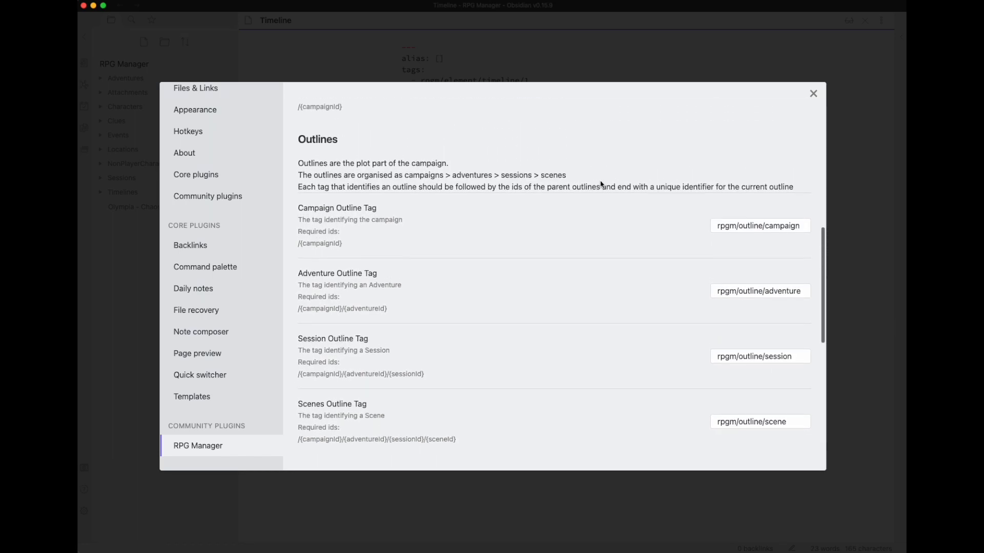
{"action": "scroll", "coordinate": [600, 184], "scroll_direction": "up", "scroll_amount": 3}
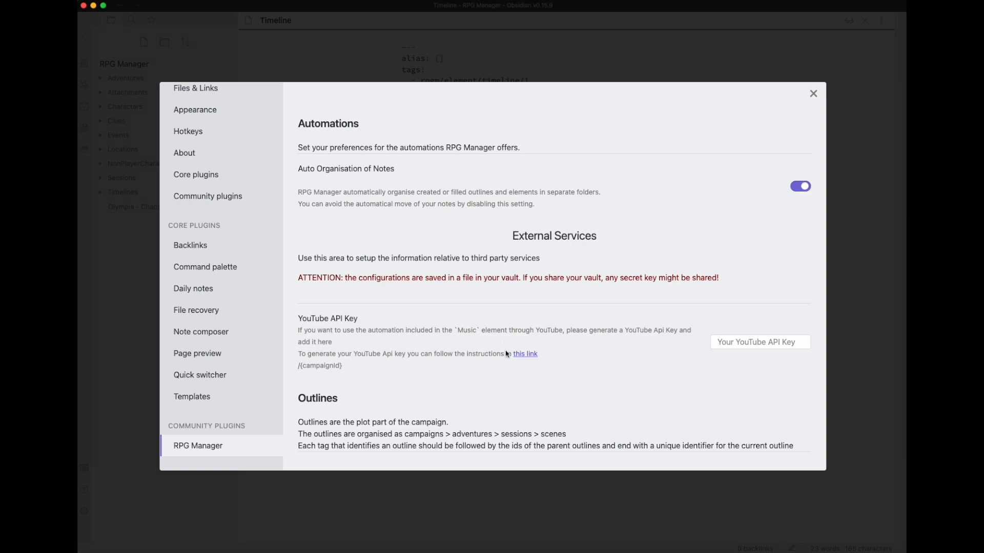
{"action": "scroll", "coordinate": [507, 354], "scroll_direction": "up", "scroll_amount": 1}
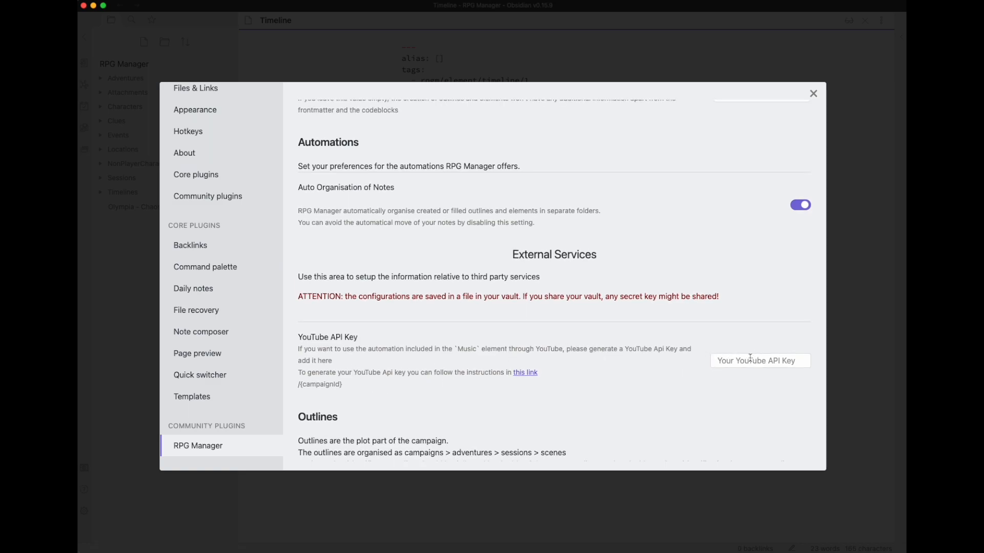
{"action": "scroll", "coordinate": [763, 292], "scroll_direction": "up", "scroll_amount": 6}
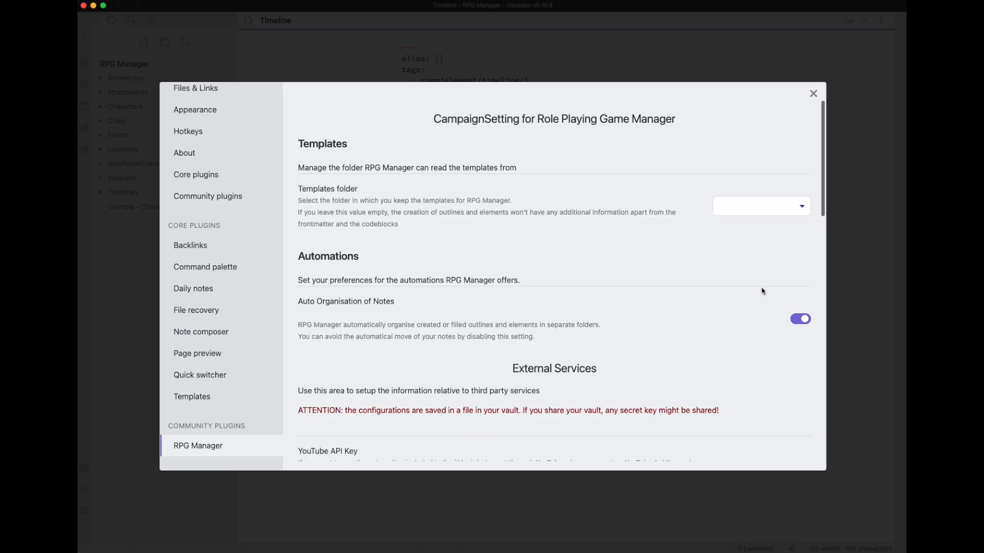
{"action": "left_click", "coordinate": [812, 95]}
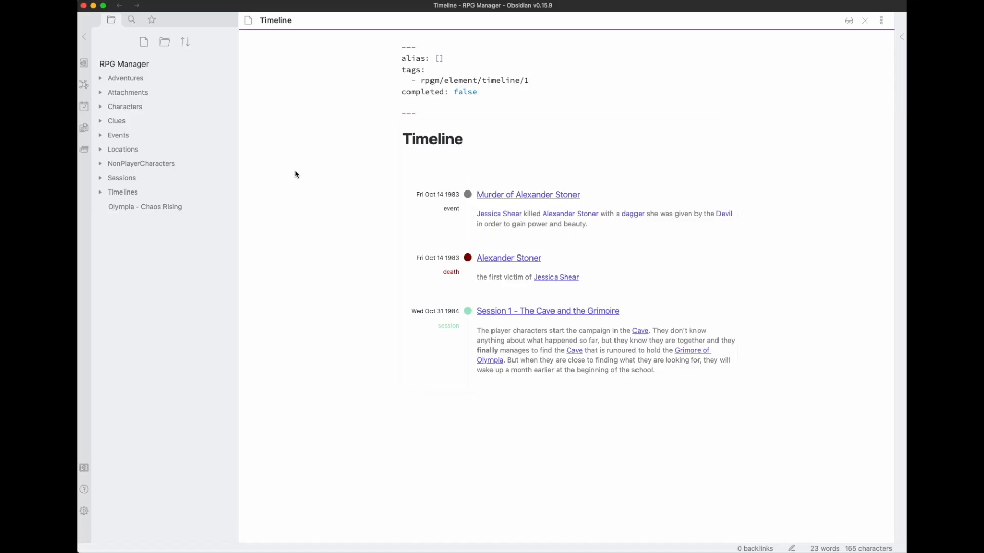
Open the Session 1 - The Cave and the Grimoire note and inspect its RpgManager code block.
{"action": "left_click", "coordinate": [121, 180]}
{"action": "left_click", "coordinate": [130, 196]}
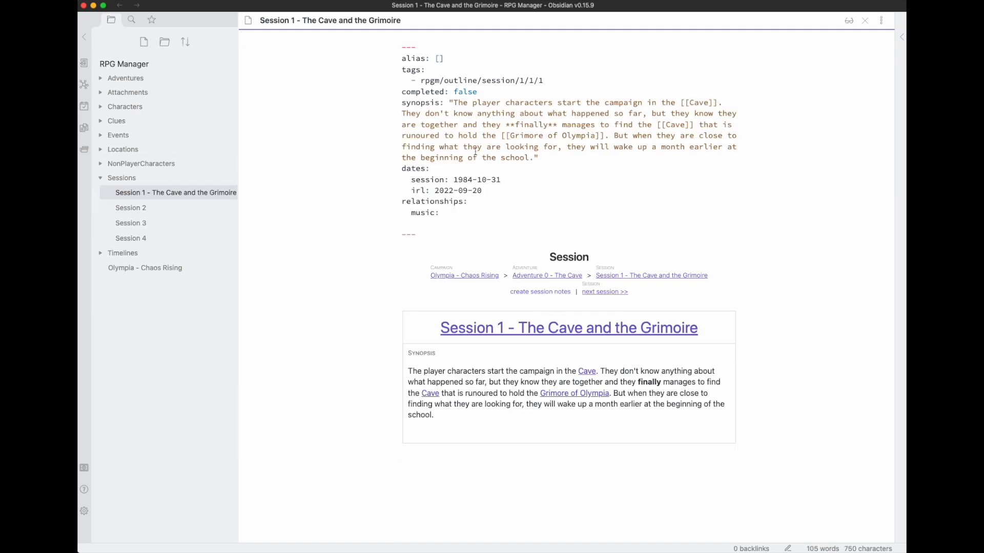
{"action": "scroll", "coordinate": [476, 152], "scroll_direction": "down", "scroll_amount": 2}
{"action": "left_click", "coordinate": [726, 186]}
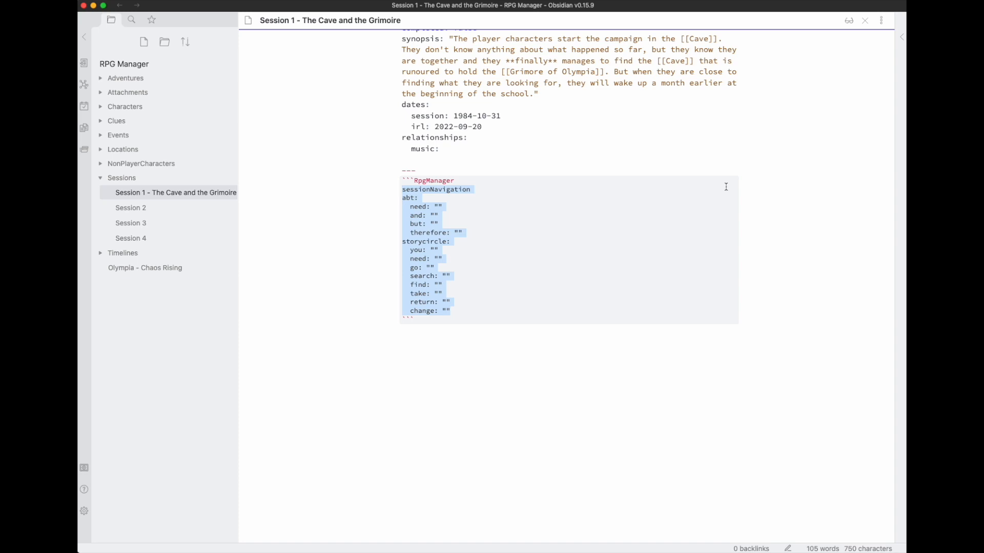
{"action": "left_click", "coordinate": [525, 397]}
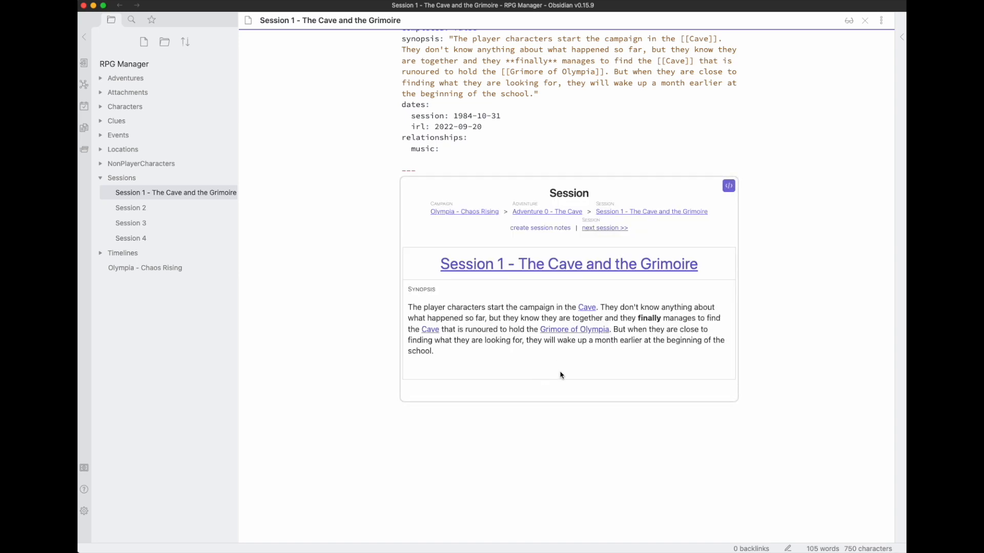
Below the session block, write "The player characters will be thrown into the action. They don't know each other yet, but they will feel".
{"action": "left_click", "coordinate": [401, 424]}
{"action": "type", "text": "The player characters will be thrown "}
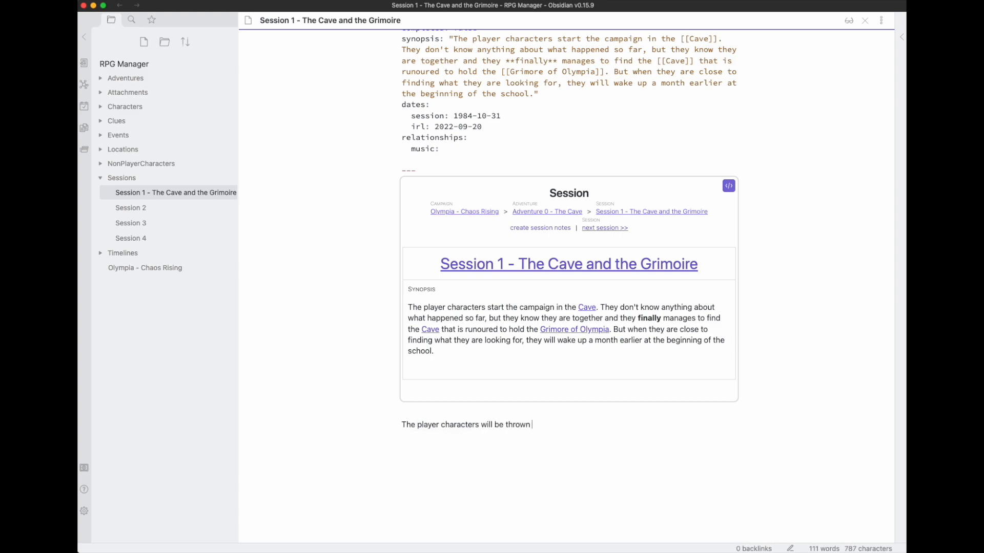
{"action": "type", "text": "in to the ac"}
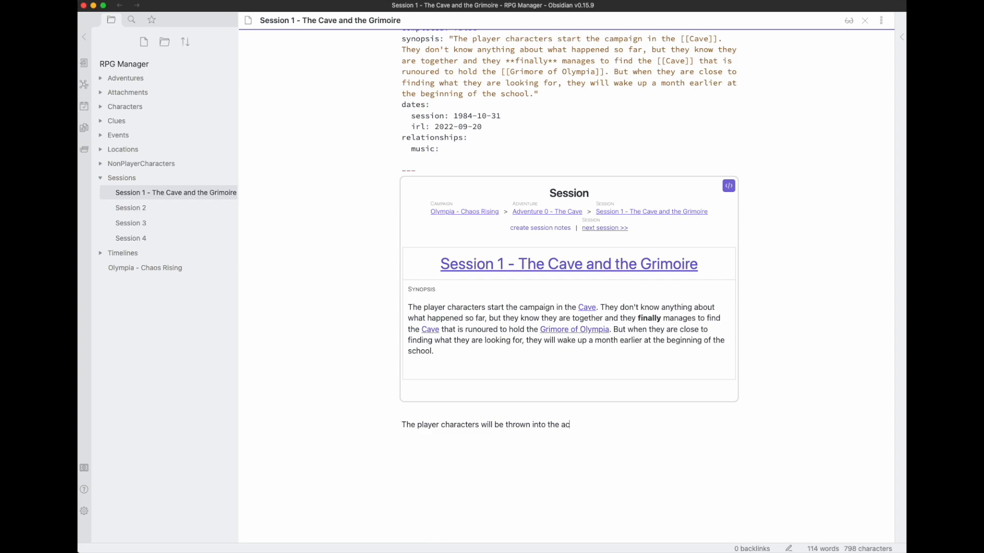
{"action": "type", "text": "tion. They don't know each other, but "}
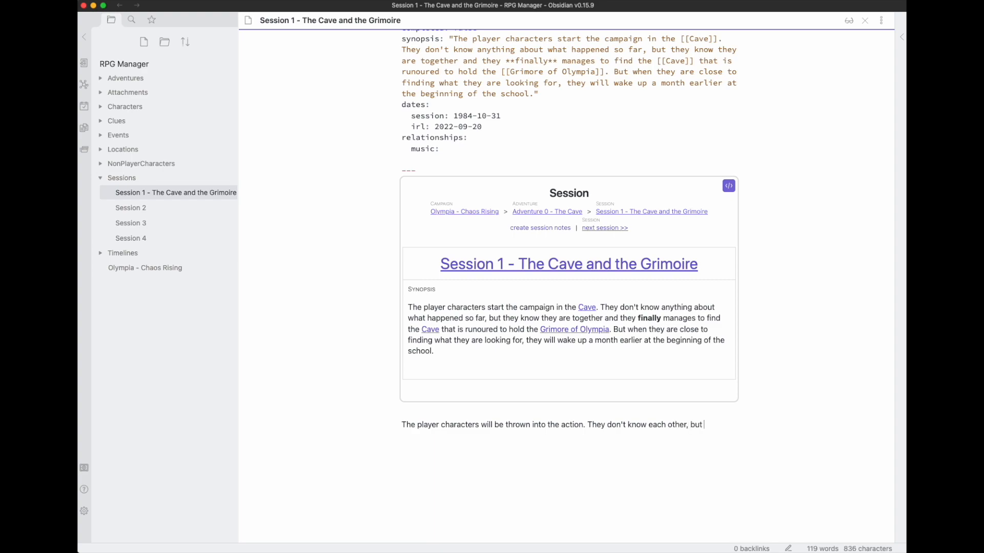
{"action": "type", "text": "they"}
{"action": "type", "text": "yet, but they will feel"}
Make "feel" bold and continue the paragraph with "like they do. It like they have spent a month together.".
{"action": "key", "text": "alt+shift+Left"}
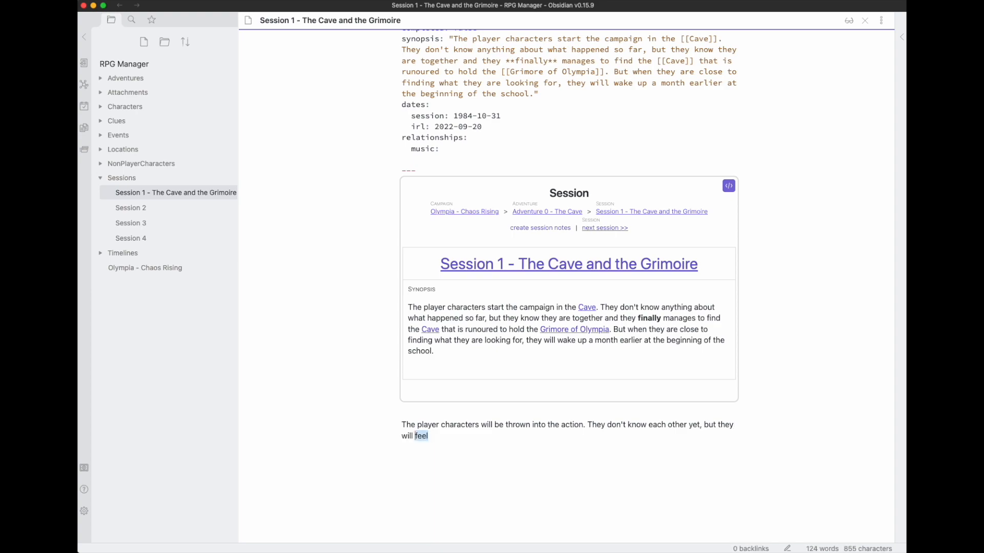
{"action": "key", "text": "super+b"}
{"action": "type", "text": "like they do. It like they have"}
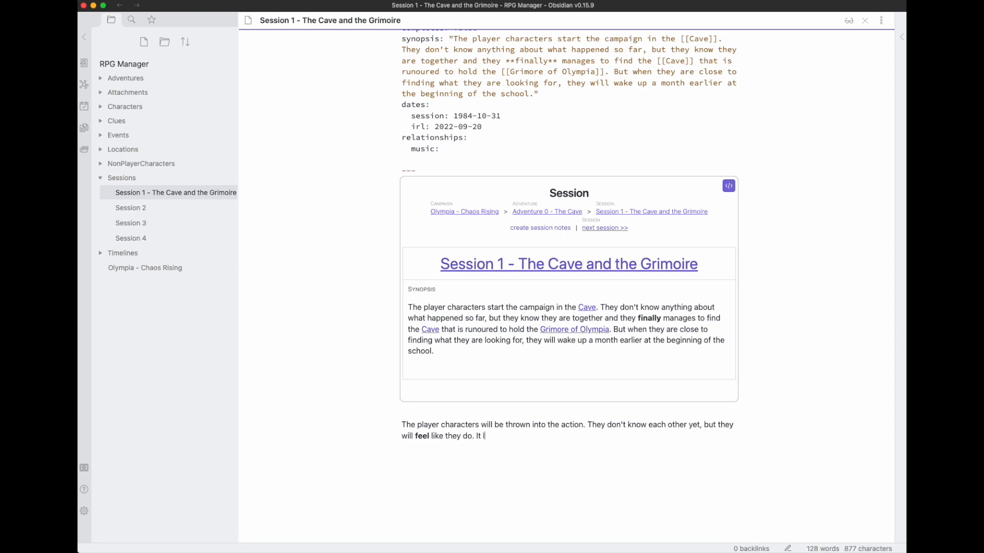
{"action": "type", "text": " spent a mont"}
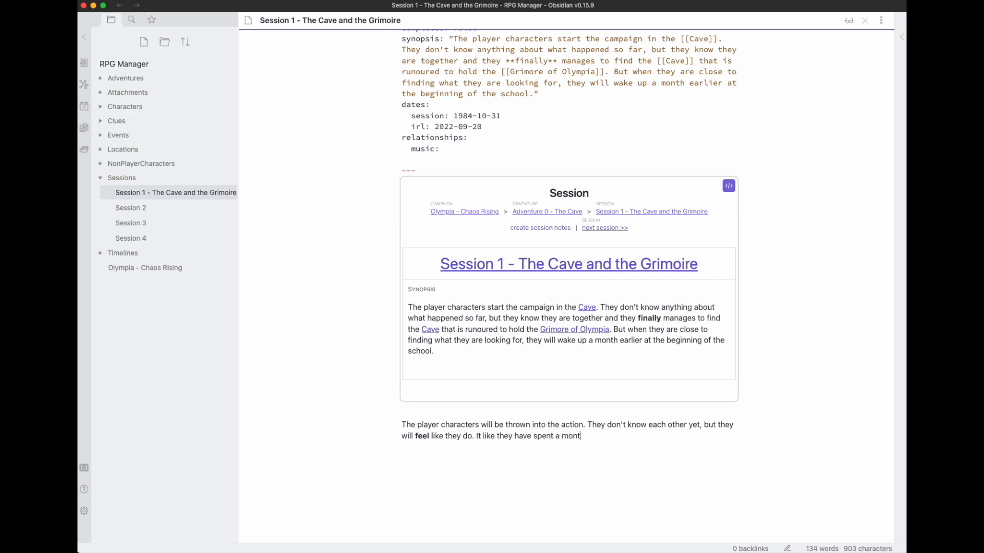
{"action": "type", "text": "h together. The"}
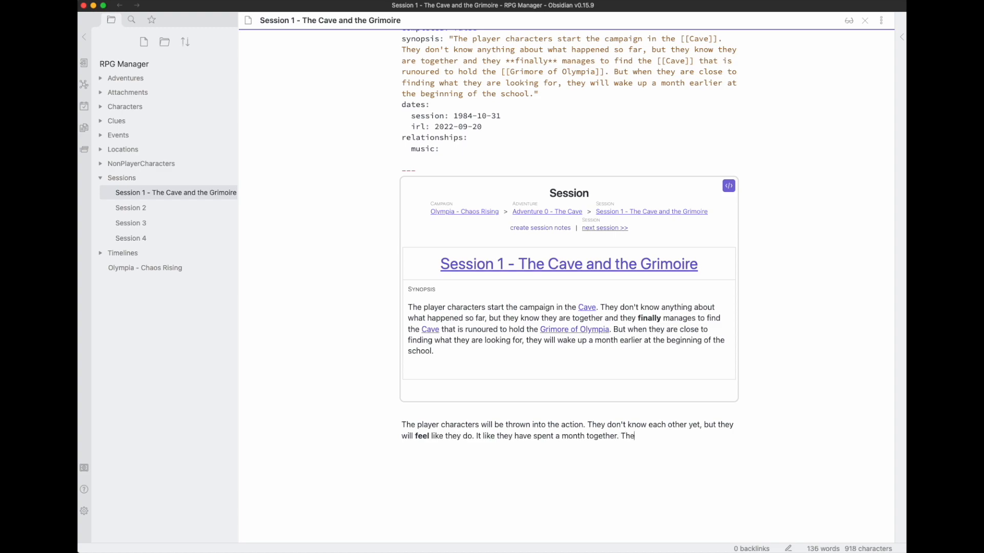
Add "This will simplify the bonding between the character in", ending the sentence with a link to Session 1 - The Cave and the Grimoire.
{"action": "key", "text": "BackSpace"}
{"action": "type", "text": "is will simplify the b"}
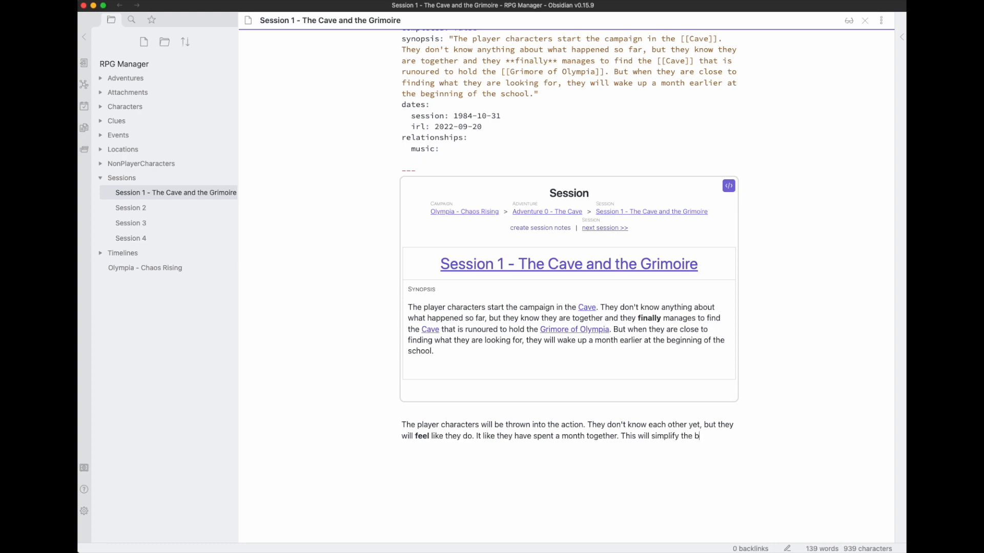
{"action": "type", "text": "onding between the character in "}
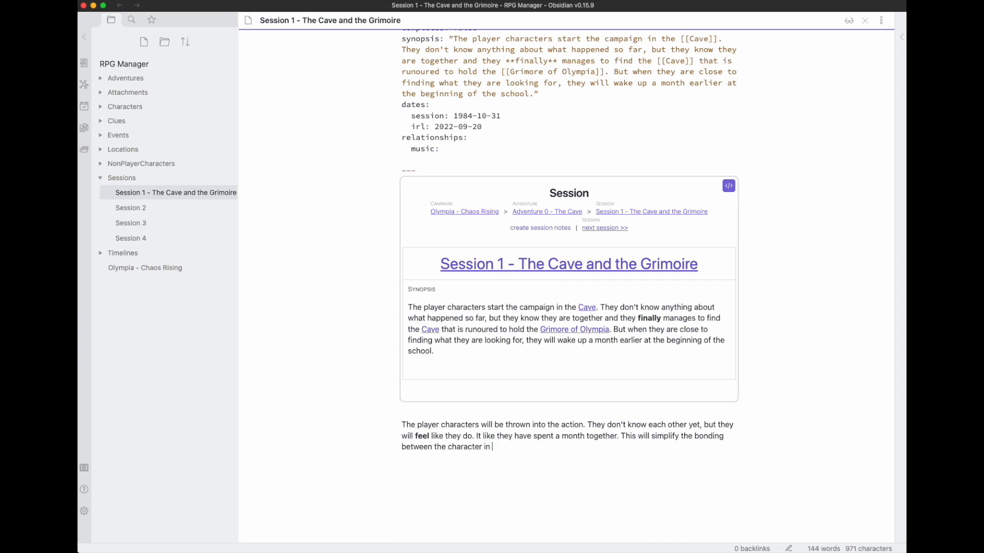
{"action": "type", "text": "[[Session"}
{"action": "key", "text": "Down"}
{"action": "key", "text": "Down"}
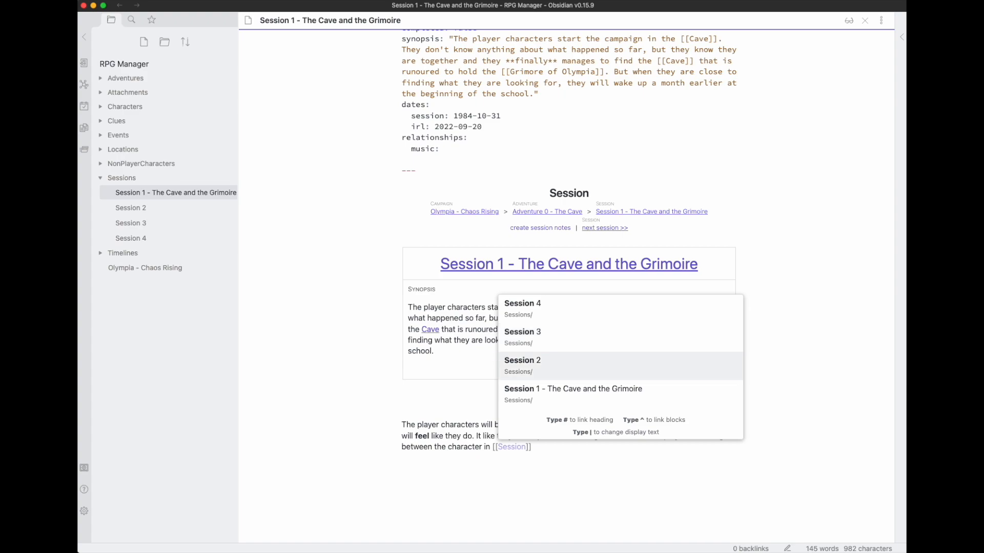
{"action": "key", "text": "Down"}
{"action": "key", "text": "Down"}
{"action": "key", "text": "Up"}
{"action": "key", "text": "Return"}
{"action": "type", "text": "."}
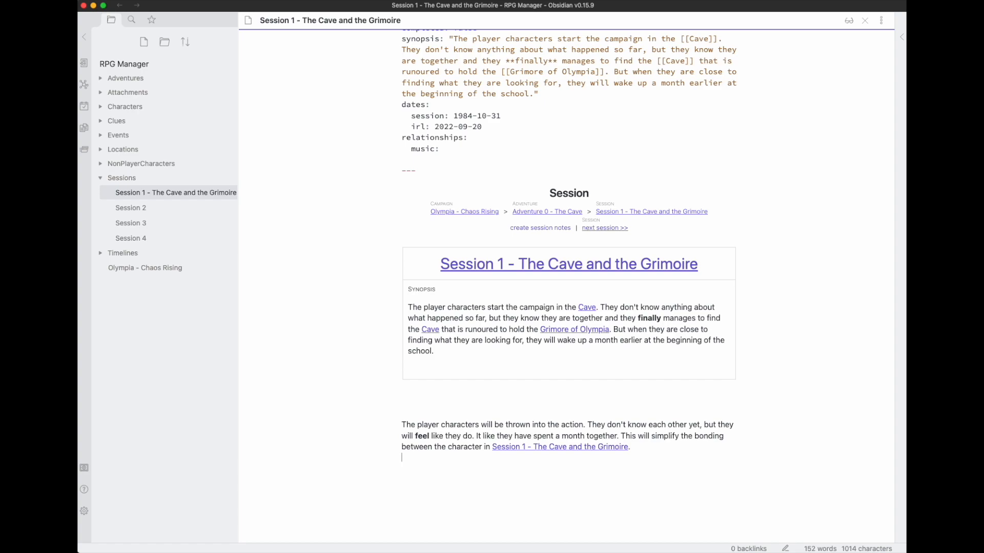
On a new line, write "They player characters will need to find the book, and", with "need" in bold.
{"action": "type", "text": "They player characters will ne"}
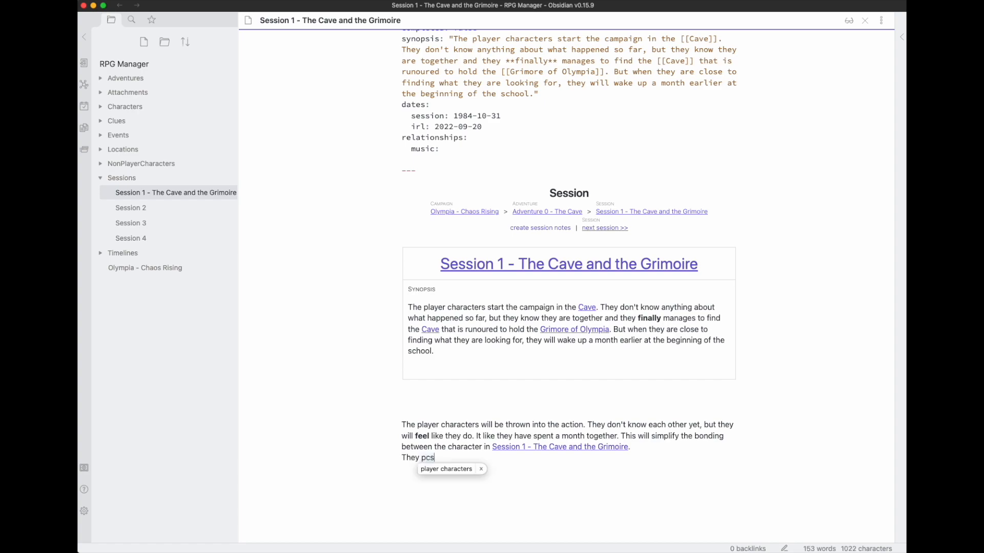
{"action": "type", "text": "ed"}
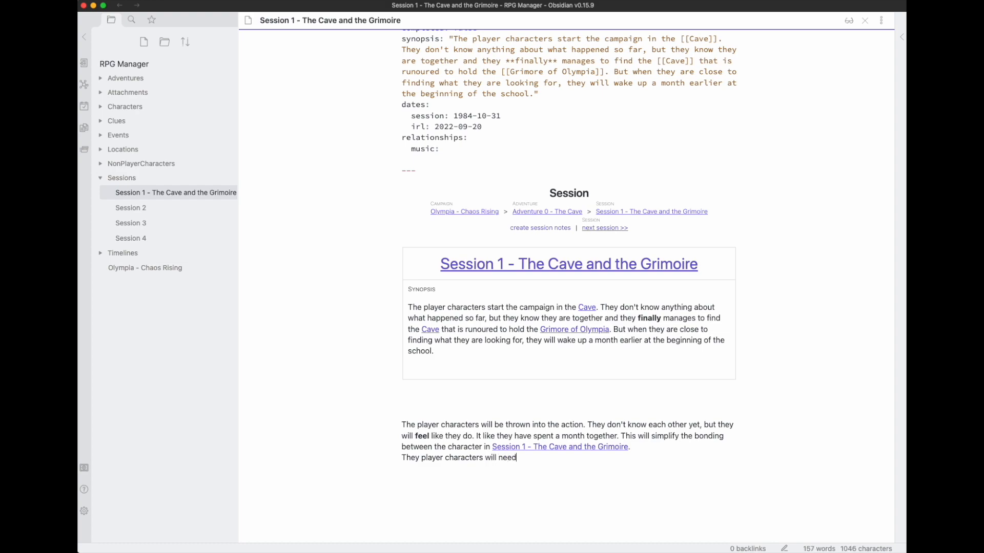
{"action": "key", "text": "alt+shift+Left"}
{"action": "key", "text": "super+b"}
{"action": "key", "text": "End"}
{"action": "type", "text": "to find the book, and "}
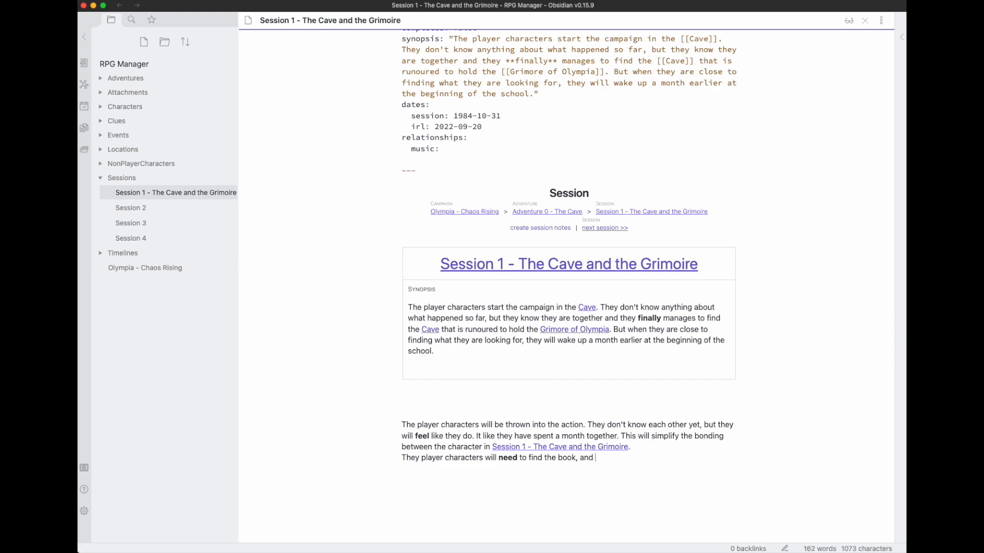
Continue the sentence with "they will explore the" and a link to the Cave location.
{"action": "type", "text": "they will ex"}
{"action": "type", "text": "plos"}
{"action": "type", "text": "e the [[Ca"}
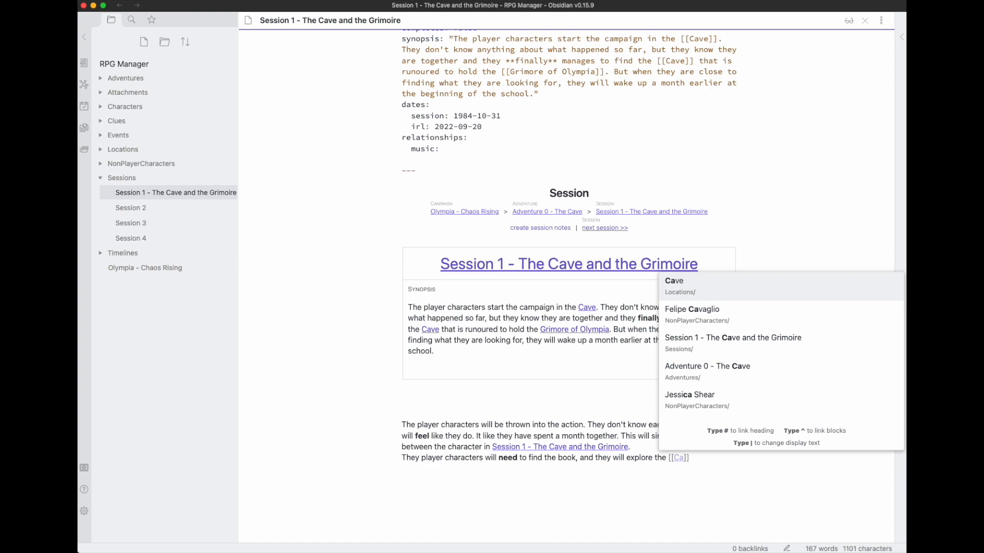
{"action": "key", "text": "Return"}
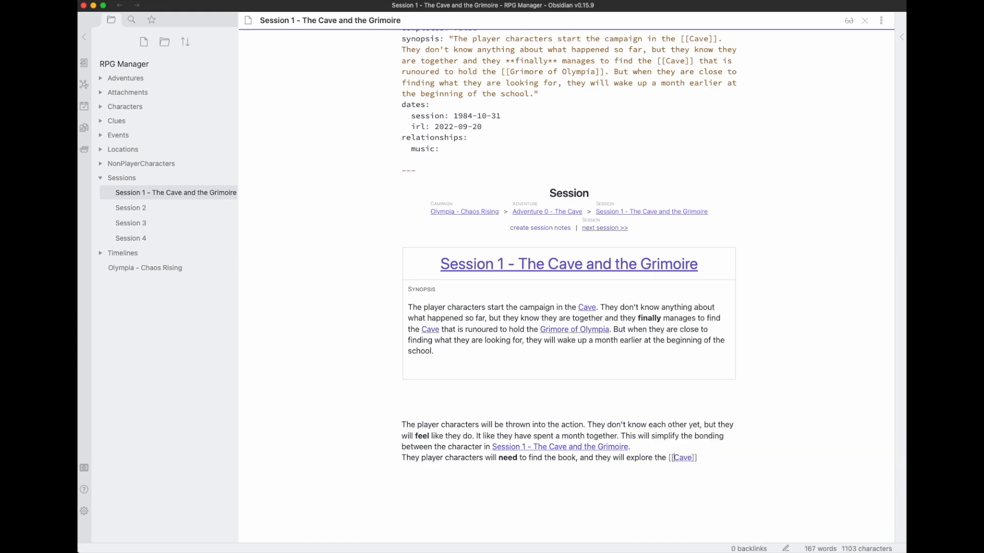
Replace "book" in the second paragraph with a link to Grimoire of Olympia.
{"action": "left_click", "coordinate": [626, 458]}
{"action": "key", "text": "Left"}
{"action": "key", "text": "alt+shift+Left"}
{"action": "key", "text": "BackSpace"}
{"action": "type", "text": "["}
{"action": "key", "text": "BackSpace"}
{"action": "type", "text": "[[Gr"}
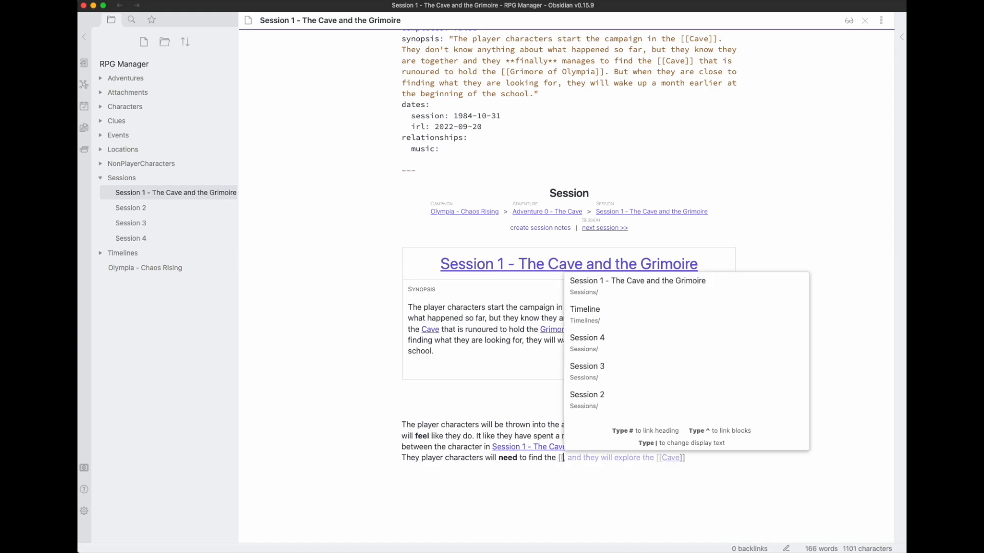
{"action": "type", "text": "i"}
{"action": "key", "text": "Return"}
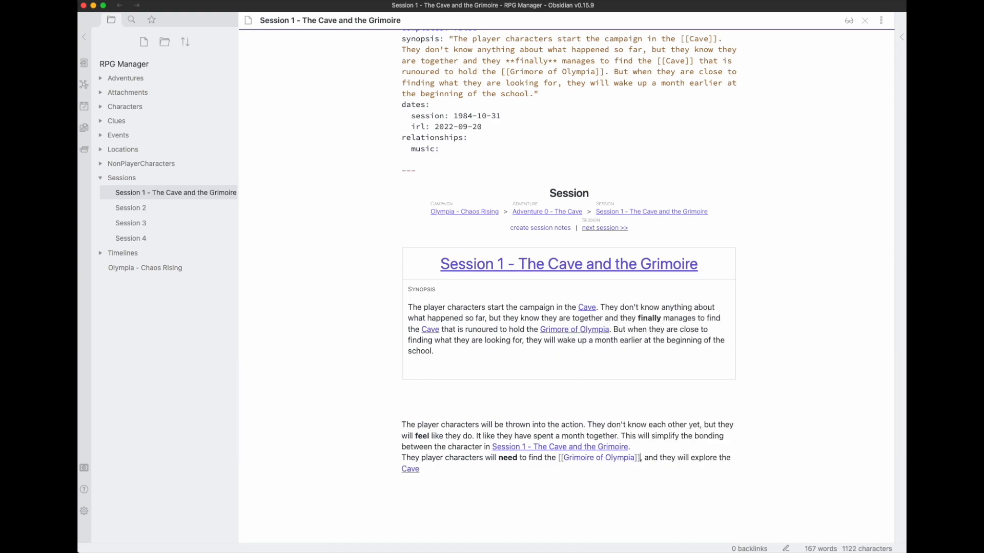
Make the word "explore" bold in the second paragraph.
{"action": "left_click", "coordinate": [646, 458]}
{"action": "key", "text": "alt+shift+Left"}
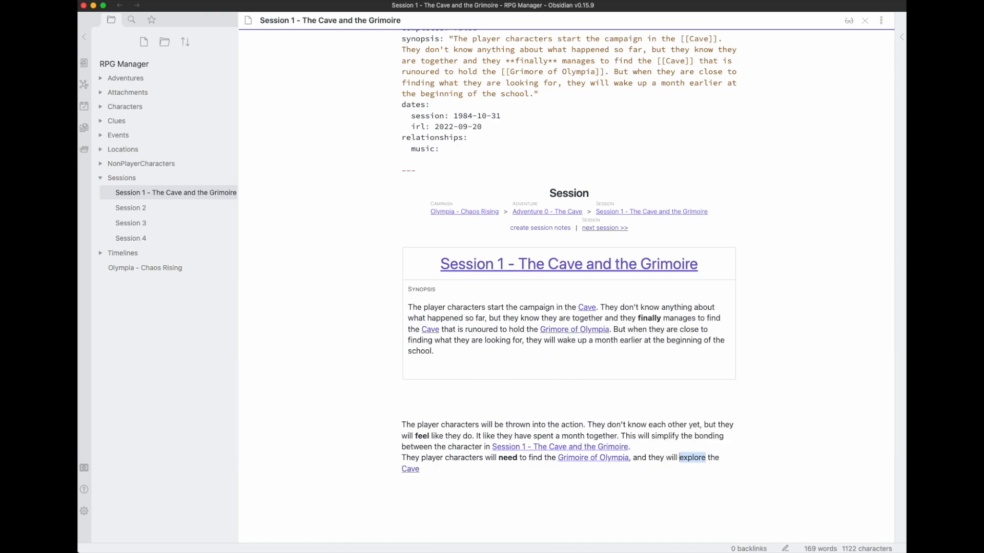
{"action": "key", "text": "super+b"}
After the Cave link ending the paragraph, write ", but when they are almost there they will find the corpse".
{"action": "left_click", "coordinate": [431, 469]}
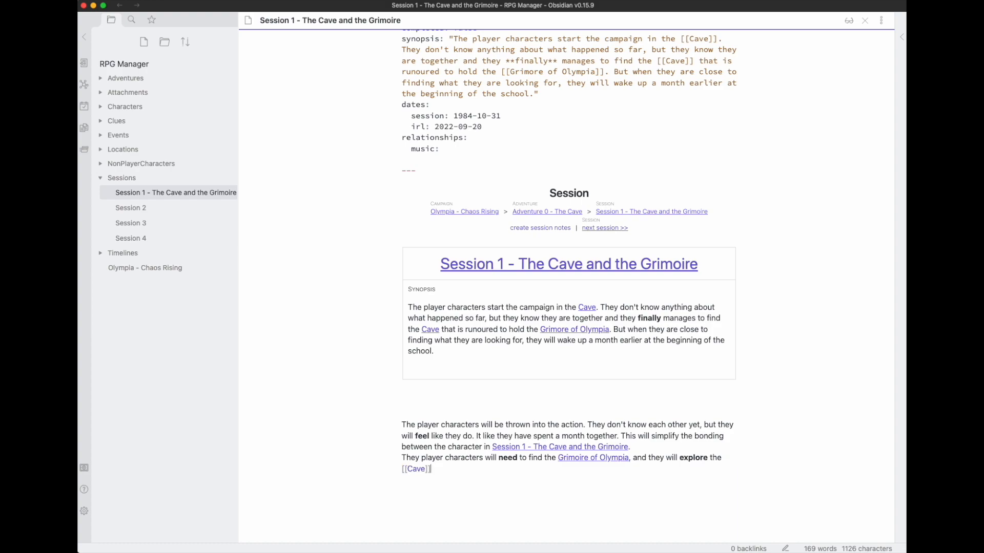
{"action": "type", "text": ", but when they"}
{"action": "type", "text": "are almost ther"}
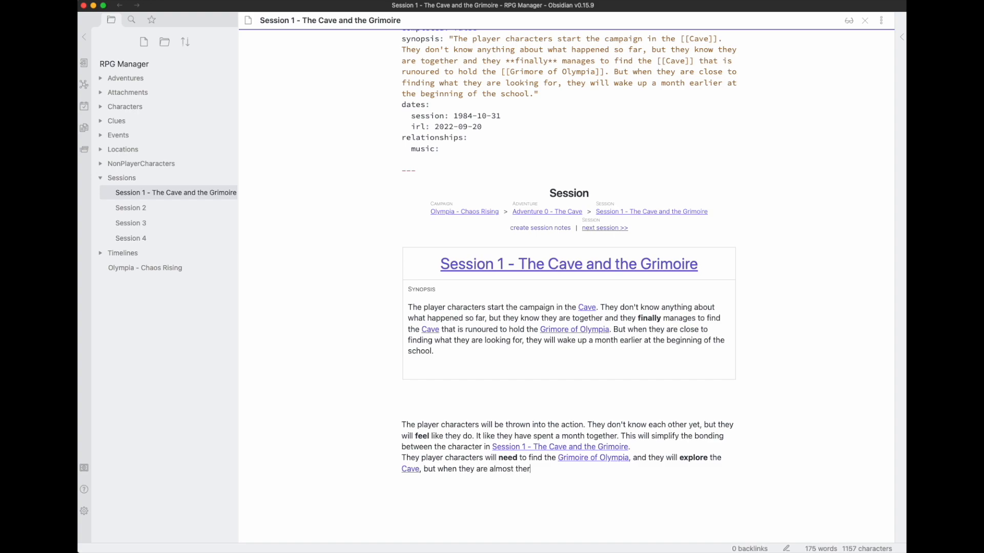
{"action": "type", "text": "e they will find the corps"}
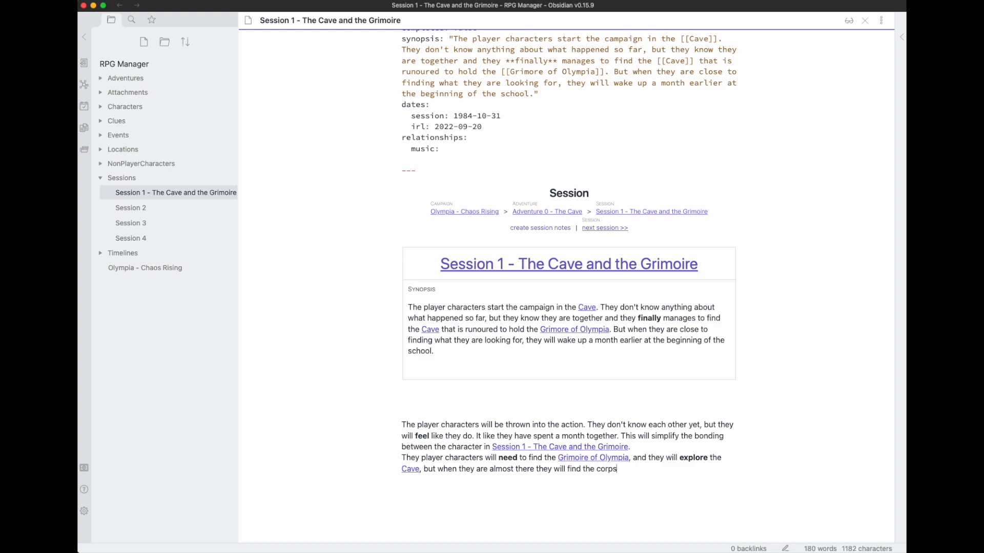
Add "of" after "corpse", followed by a link to the second victim's non-player character note.
{"action": "type", "text": "e of  [[cat"}
{"action": "key", "text": "BackSpace"}
{"action": "key", "text": "BackSpace"}
{"action": "key", "text": "BackSpace"}
{"action": "key", "text": "BackSpace"}
{"action": "key", "text": "BackSpace"}
{"action": "type", "text": "[["}
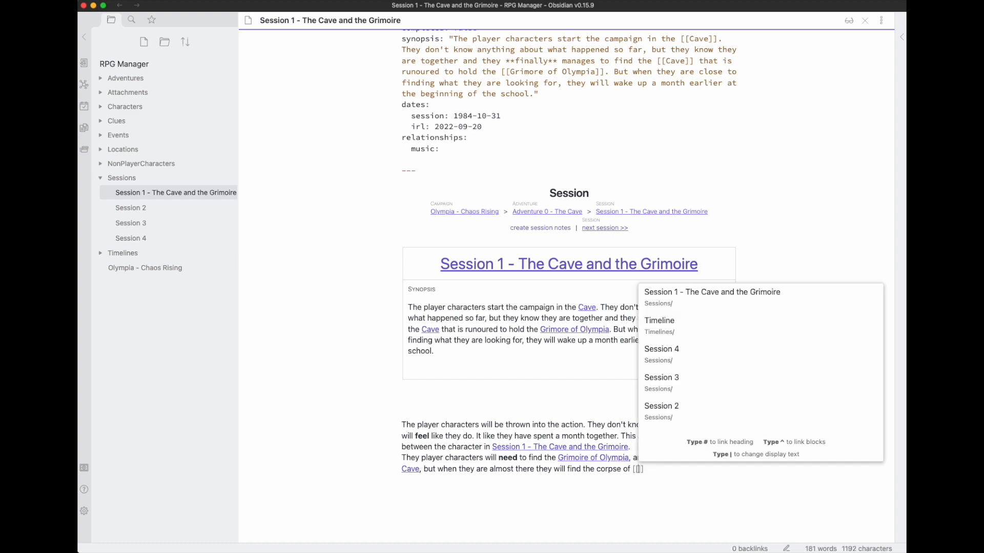
{"action": "type", "text": "Car"}
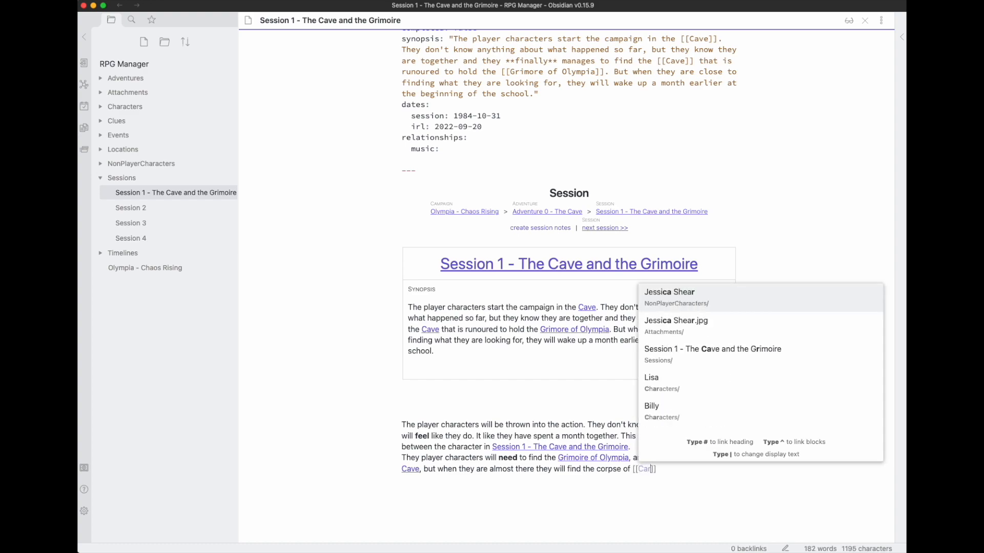
{"action": "key", "text": "Down"}
{"action": "key", "text": "Down"}
{"action": "key", "text": "Down"}
{"action": "key", "text": "Down"}
{"action": "key", "text": "Down"}
{"action": "key", "text": "Down"}
{"action": "key", "text": "Down"}
{"action": "key", "text": "Down"}
{"action": "key", "text": "Down"}
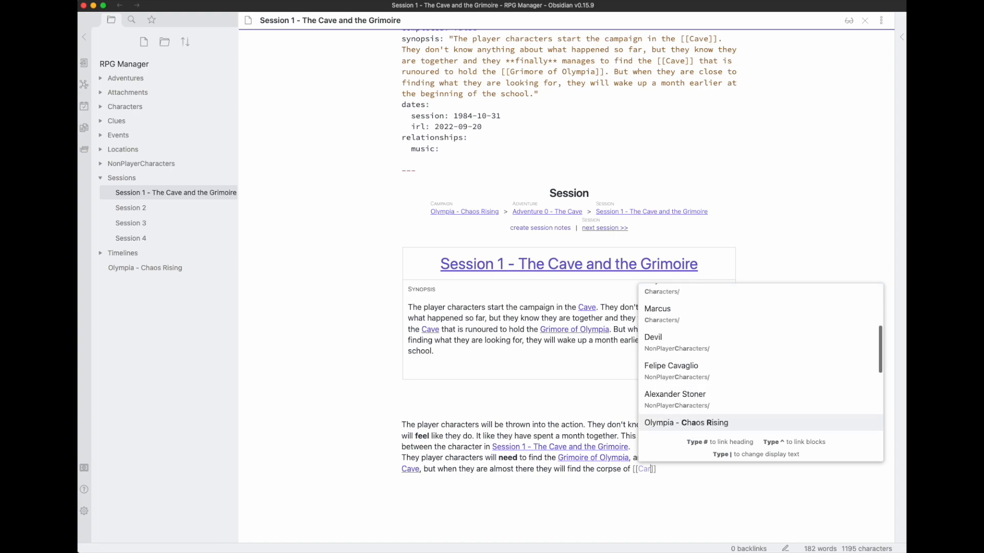
{"action": "key", "text": "Up"}
{"action": "key", "text": "Up"}
{"action": "key", "text": "Return"}
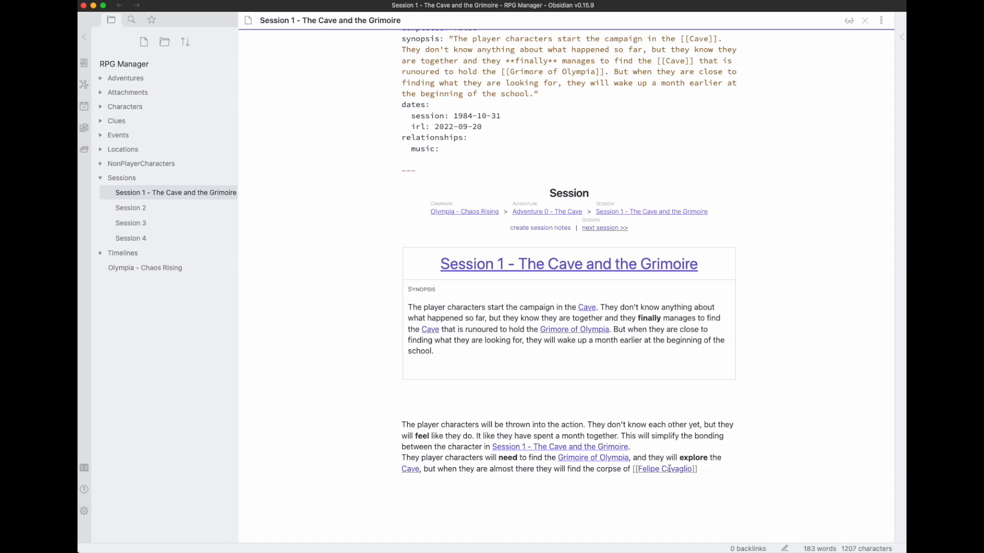
Insert "rotten" before "corpse" in the second paragraph.
{"action": "key", "text": "alt+Left"}
{"action": "key", "text": "alt+Left"}
{"action": "key", "text": "alt+Left"}
{"action": "key", "text": "alt+Left"}
{"action": "key", "text": "alt+Left"}
{"action": "type", "text": "rotten"}
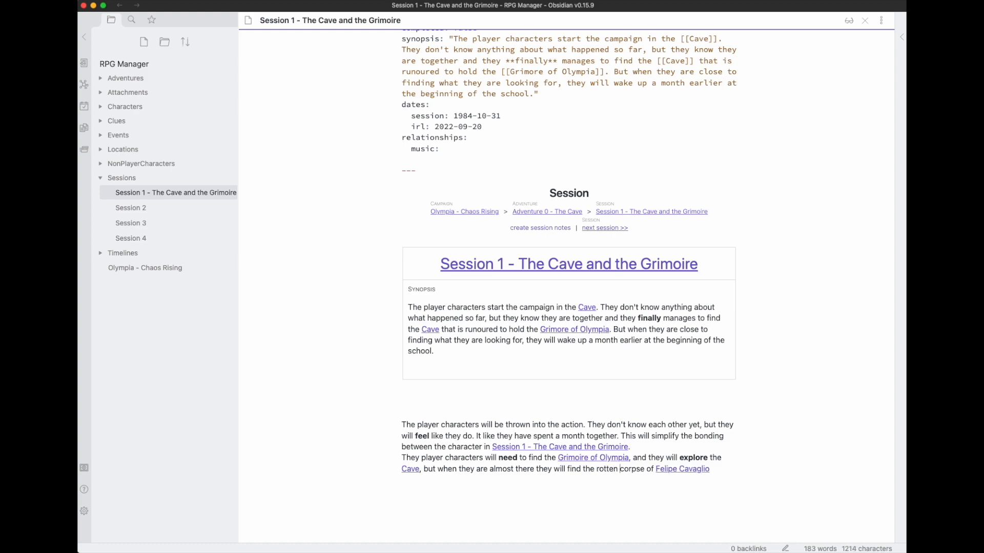
Continue the sentence after the victim's link with ", therefore they will fave to decide what to do".
{"action": "key", "text": "super+Right"}
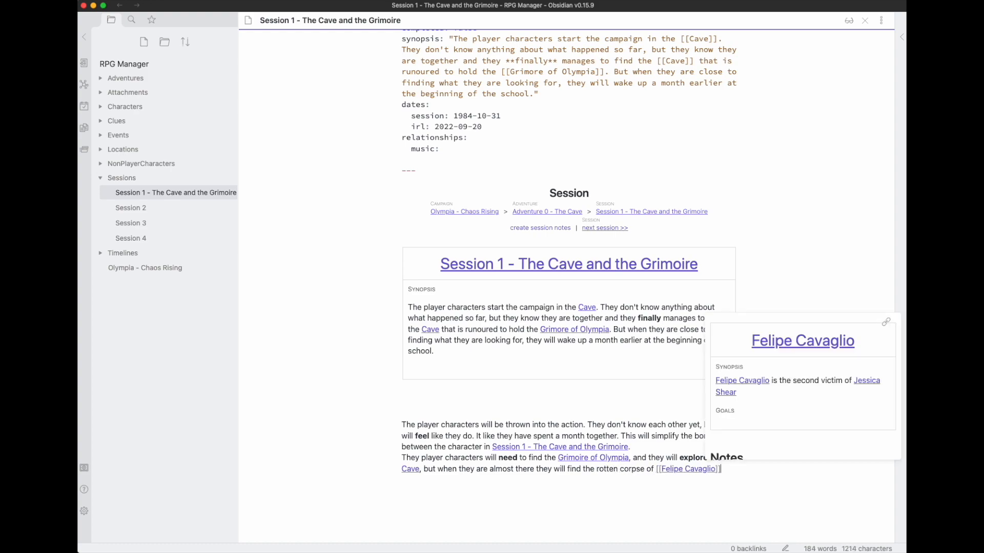
{"action": "type", "text": ", therefore"}
{"action": "type", "text": " they "}
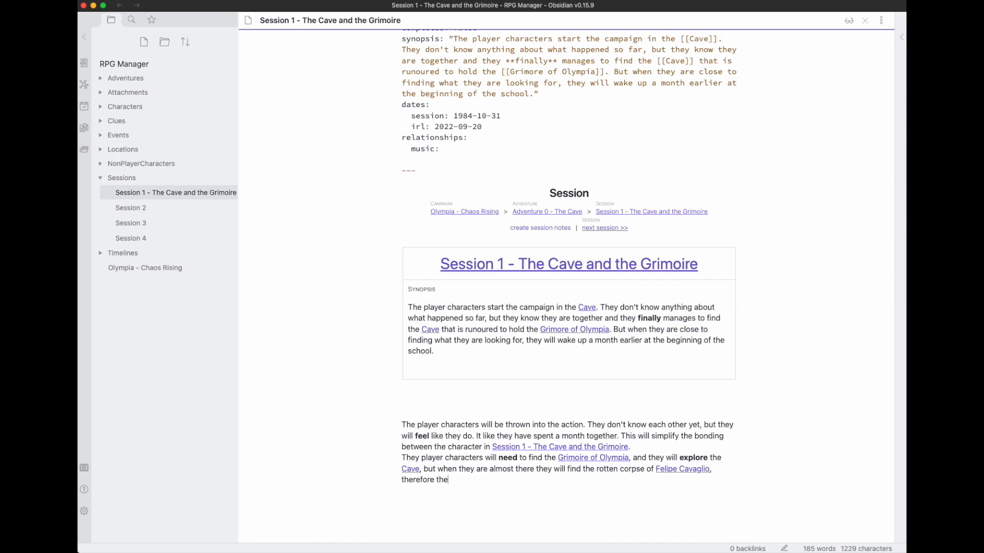
{"action": "type", "text": "will fave to decide what to do"}
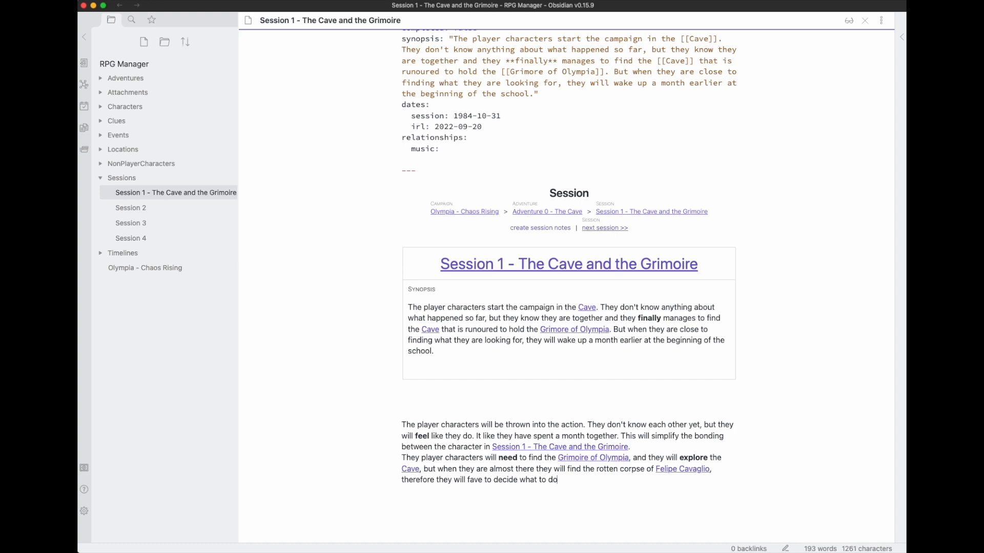
Replace the closing "therefore" clause with "and they will move forward in the" and a link to the Cave location.
{"action": "triple_click", "coordinate": [618, 495]}
{"action": "key", "text": "alt+shift+Right"}
{"action": "key", "text": "alt+shift+Right"}
{"action": "key", "text": "alt+shift+Right"}
{"action": "key", "text": "alt+shift+Left"}
{"action": "key", "text": "alt+shift+Left"}
{"action": "key", "text": "alt+shift+Left"}
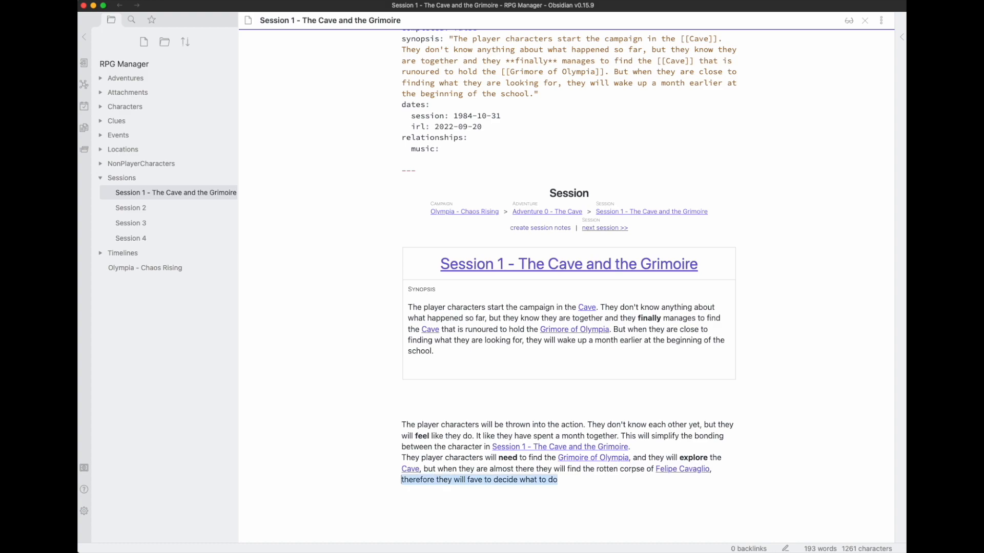
{"action": "type", "text": "and they will "}
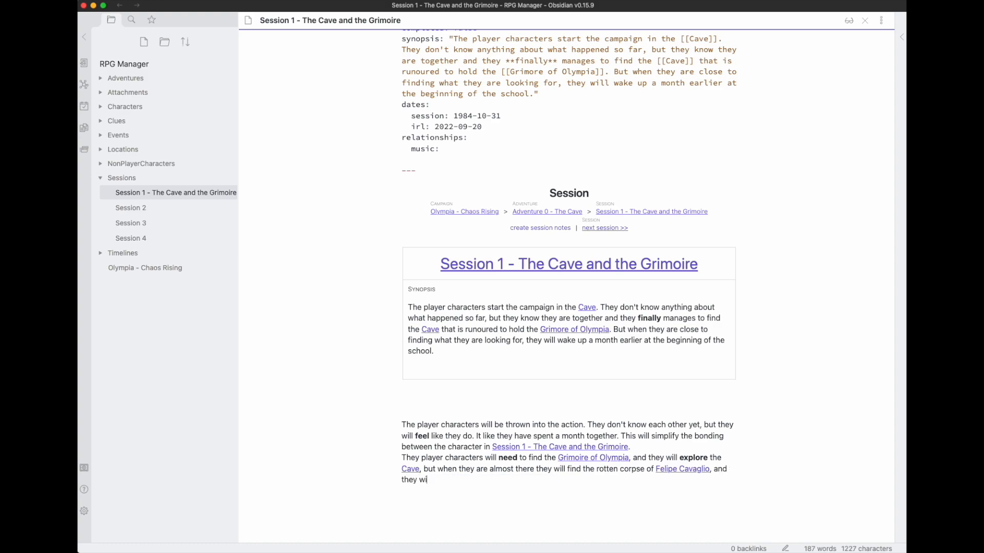
{"action": "type", "text": "move forwar"}
{"action": "type", "text": "d in the [[Cave"}
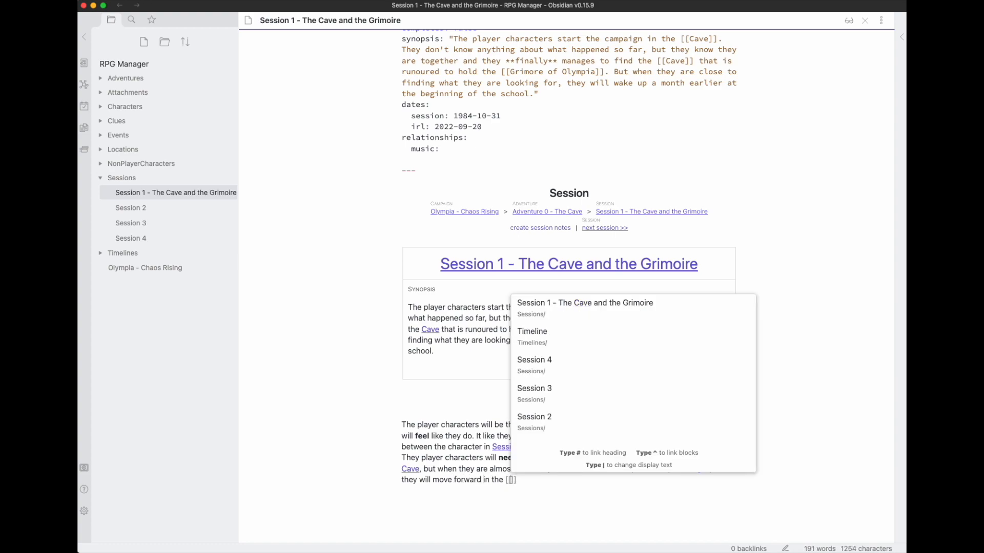
{"action": "key", "text": "Return"}
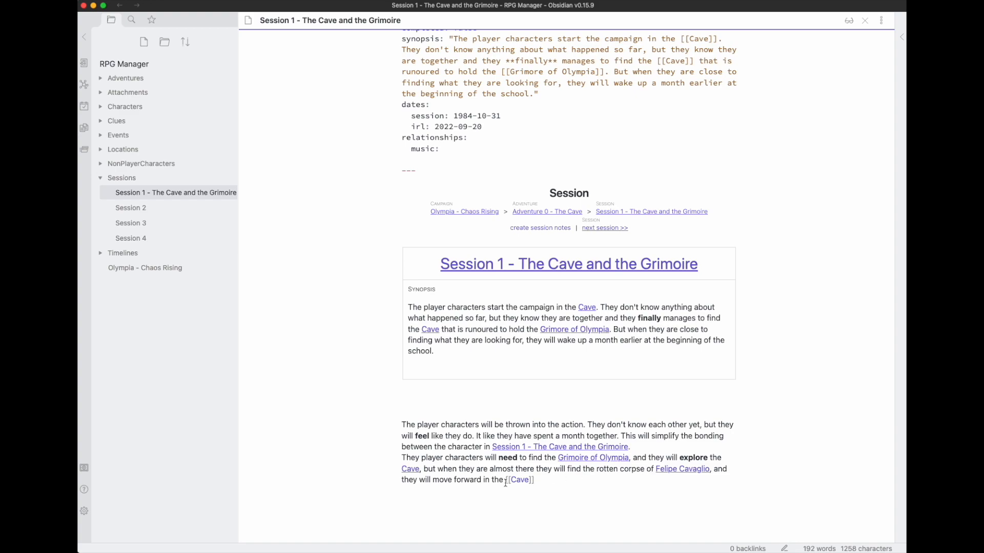
Continue the second paragraph with "and when they are almost ready to see the" and a link to Grimoire of Olympia.
{"action": "type", "text": "and th"}
{"action": "key", "text": "BackSpace"}
{"action": "key", "text": "BackSpace"}
{"action": "type", "text": "when they are almost ready "}
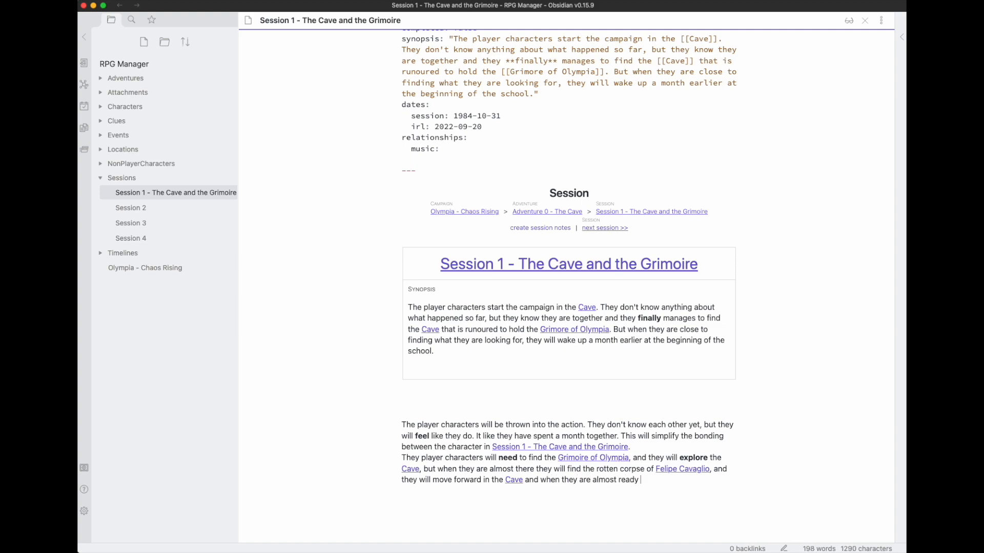
{"action": "type", "text": "to see the "}
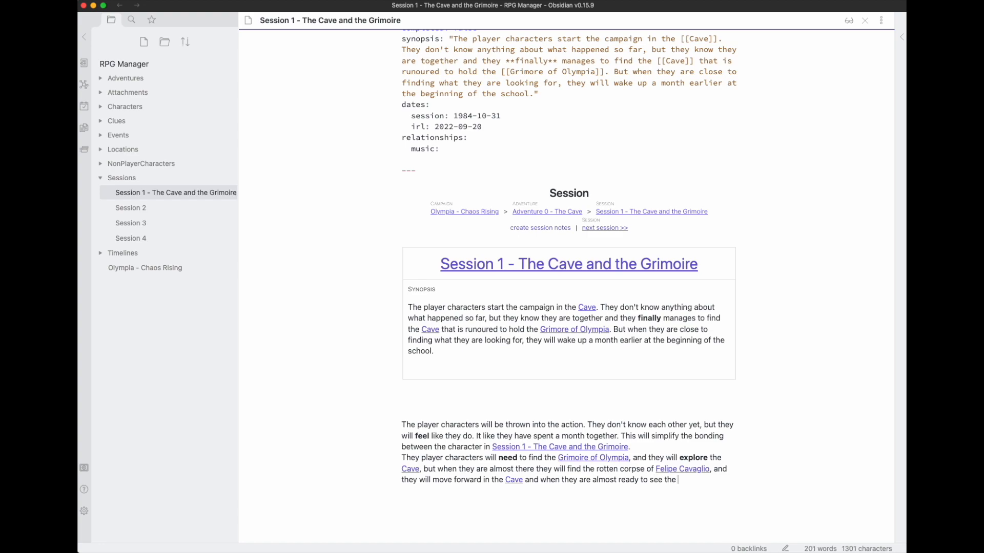
{"action": "type", "text": "[[Gr"}
{"action": "key", "text": "Return"}
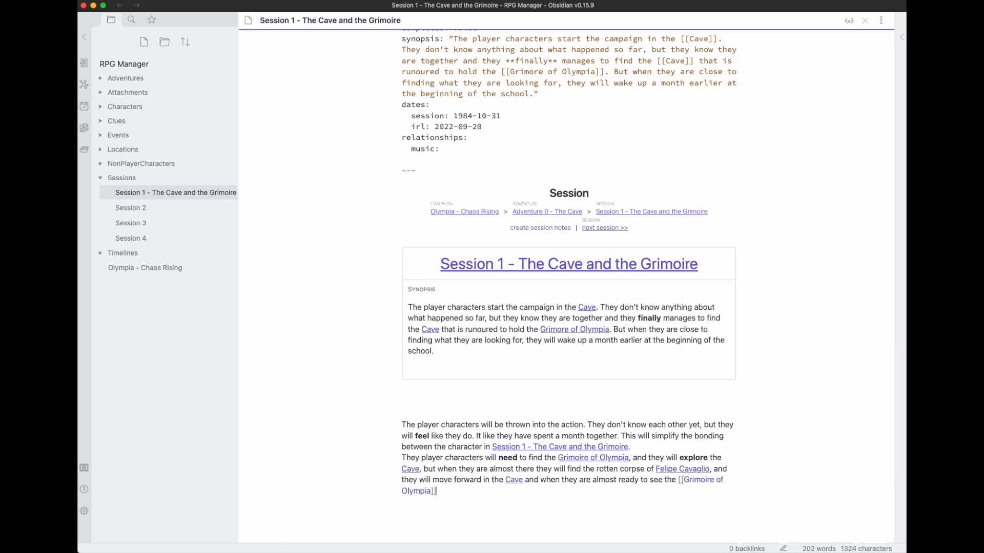
End the paragraph with ", they will wake up at the beginning of September at school start.".
{"action": "type", "text": ". they will wake up at t"}
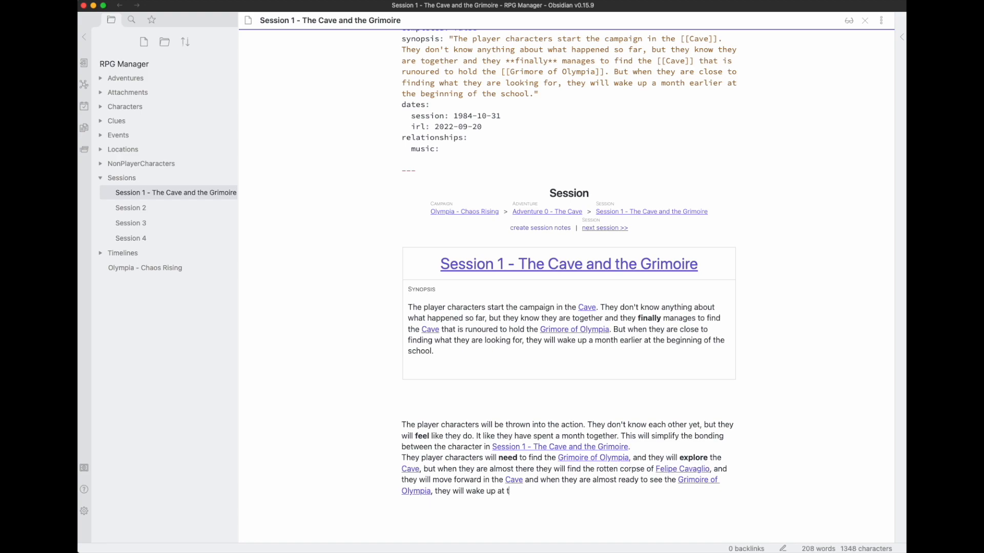
{"action": "type", "text": "he beginning o"}
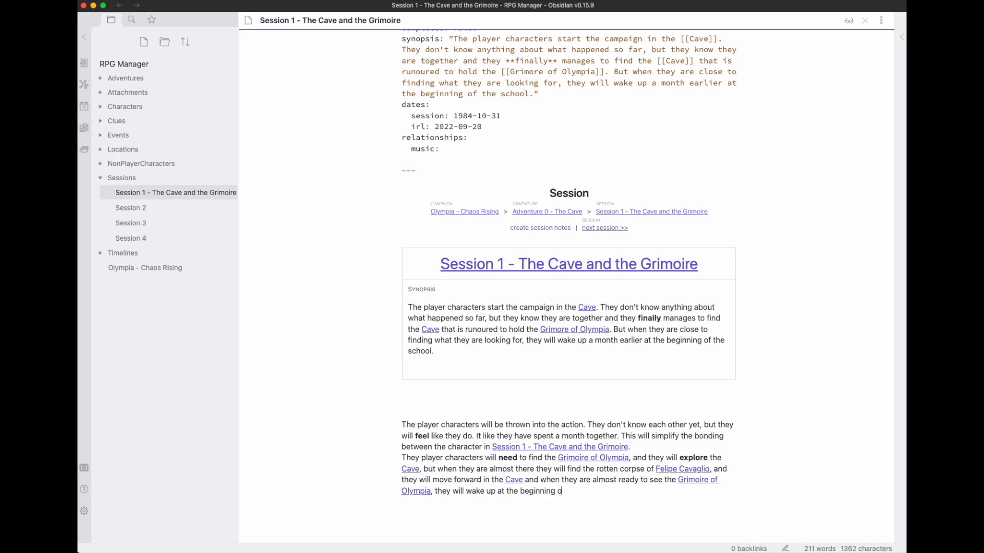
{"action": "type", "text": "f September"}
{"action": "key", "text": "BackSpace"}
{"action": "type", "text": "at "}
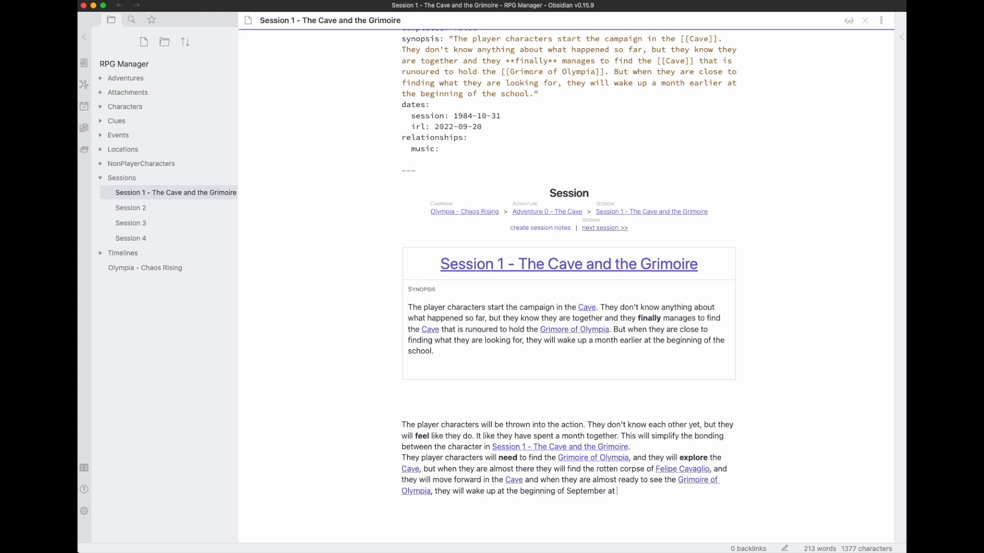
{"action": "type", "text": "school start."}
Make "find" before "the rotten corpse" and "wake up" in the last sentence bold.
{"action": "double_click", "coordinate": [572, 469]}
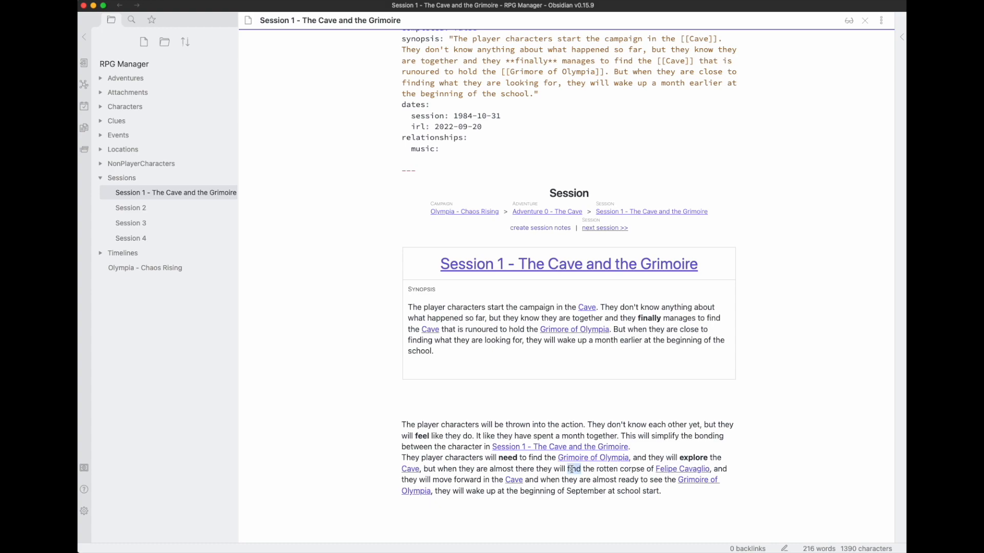
{"action": "key", "text": "super+b"}
{"action": "left_click", "coordinate": [474, 526]}
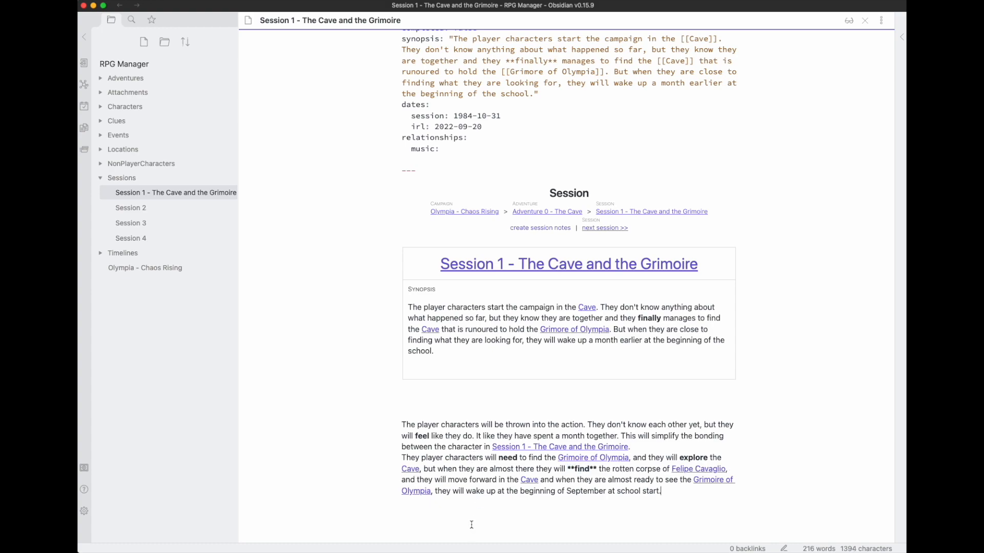
{"action": "mouse_move", "coordinate": [465, 491]}
{"action": "left_mouse_down"}
{"action": "mouse_move", "coordinate": [494, 492]}
{"action": "mouse_move", "coordinate": [465, 490]}
{"action": "left_mouse_up"}
{"action": "left_click", "coordinate": [495, 492]}
{"action": "key", "text": "super+b"}
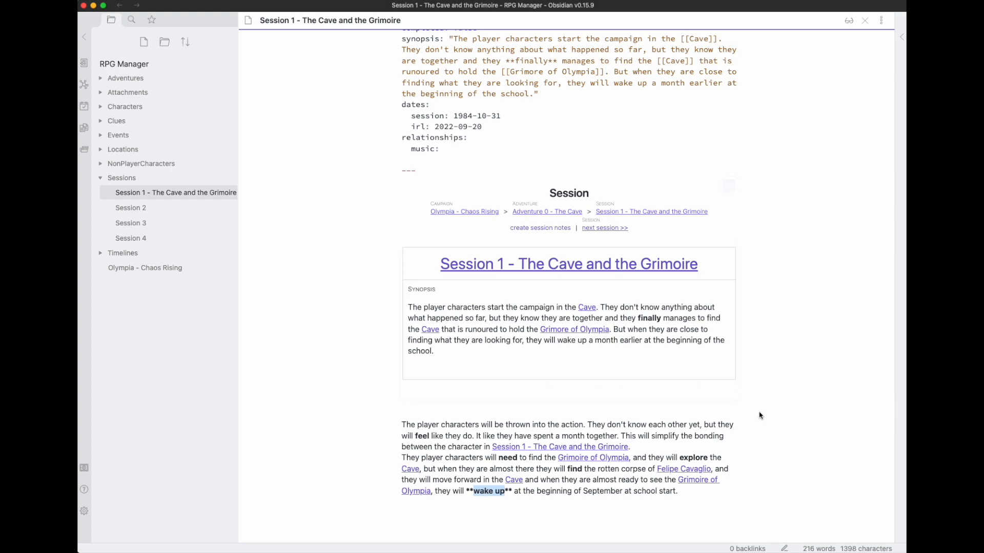
{"action": "left_click", "coordinate": [545, 521]}
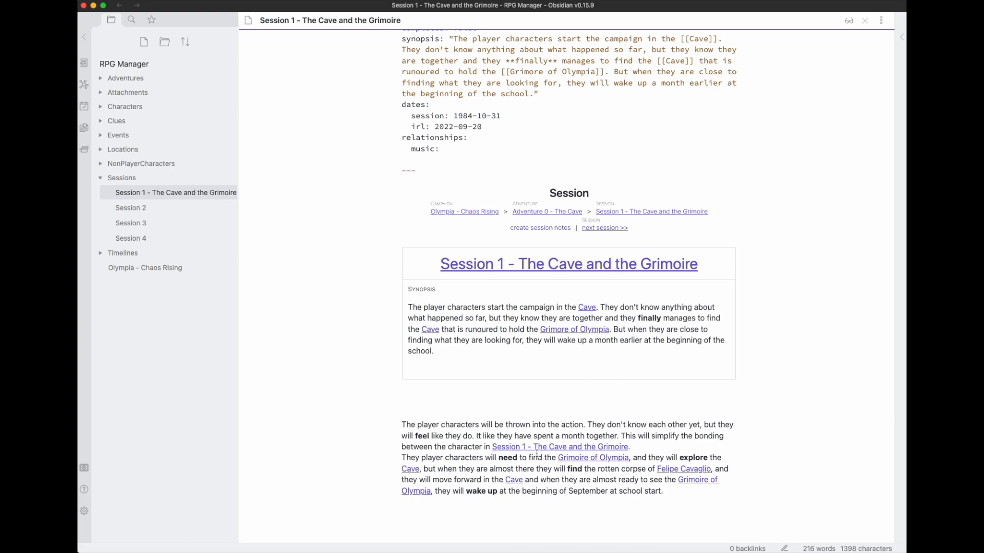
Open the session's RpgManager block for editing and start the abt need with "The player characters are in the" and a link to Cave.
{"action": "left_click", "coordinate": [728, 186]}
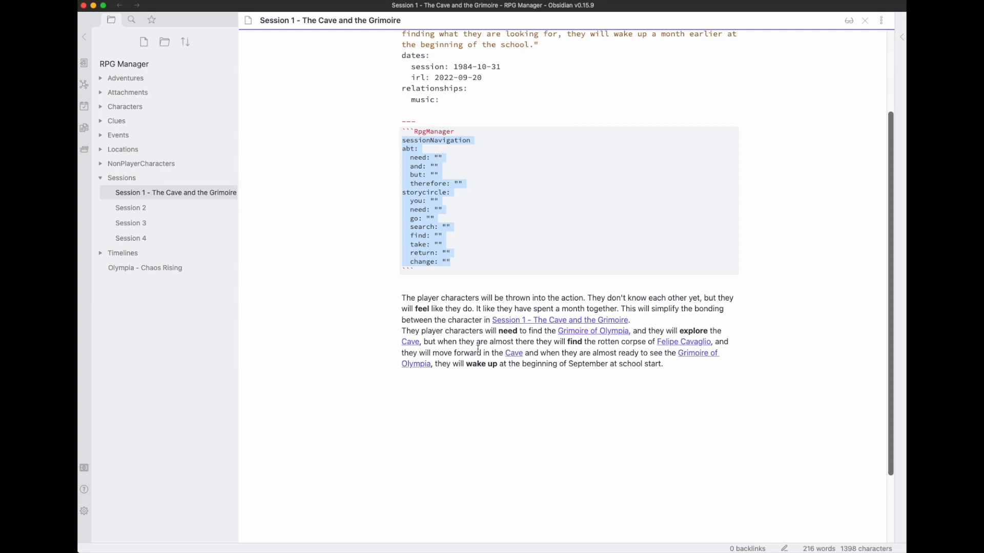
{"action": "left_click", "coordinate": [439, 158]}
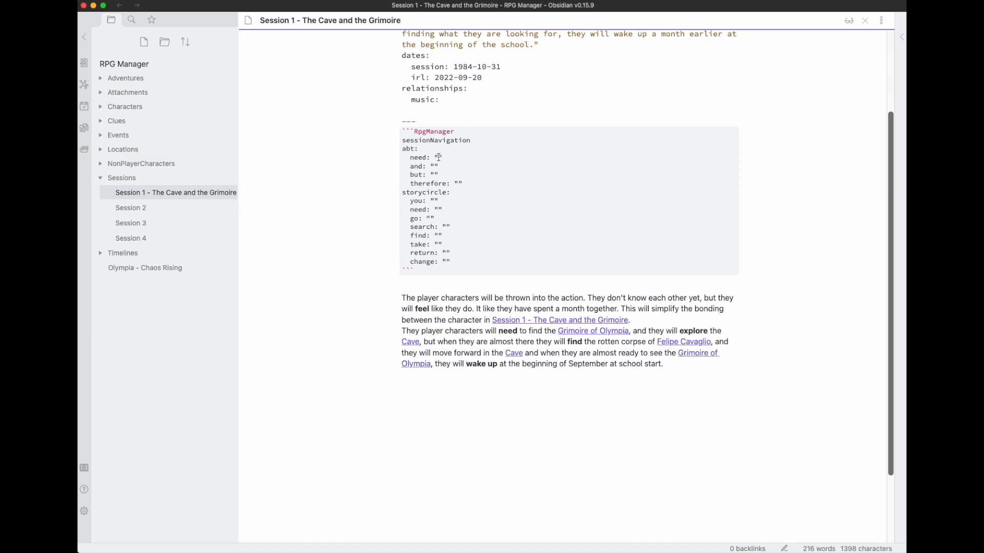
{"action": "type", "text": "The player characters are"}
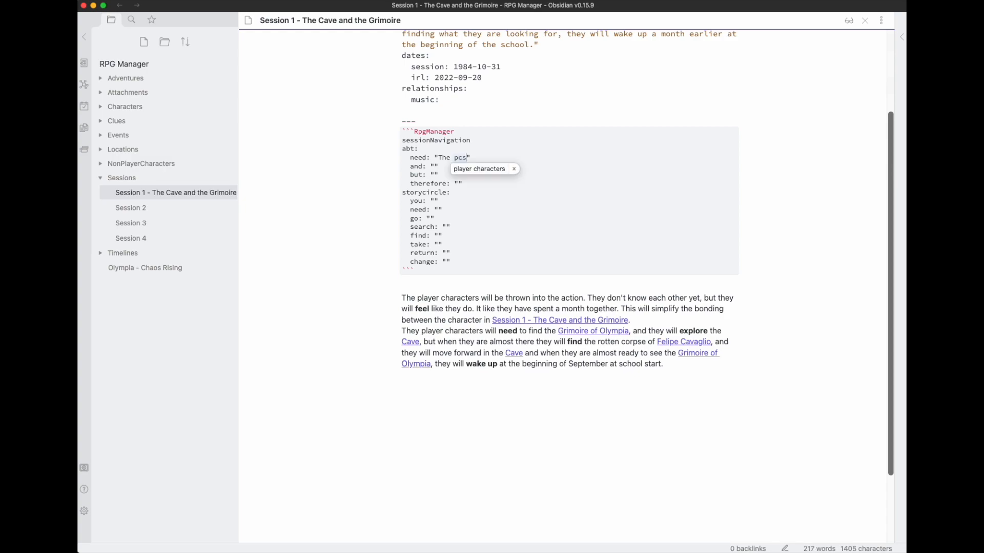
{"action": "type", "text": " in the [["}
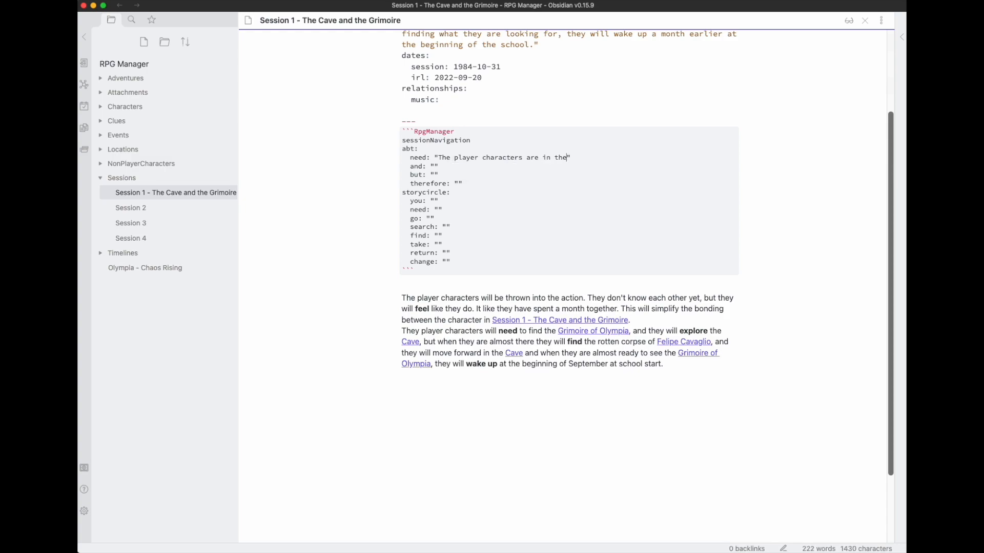
{"action": "type", "text": "Cave"}
{"action": "key", "text": "Return"}
{"action": "key", "text": "Left"}
Continue the abt need with ". They don't know how they got there or why they are together, but they know they are".
{"action": "type", "text": ". They don't kn"}
{"action": "type", "text": "ow how the"}
{"action": "type", "text": "y got there or"}
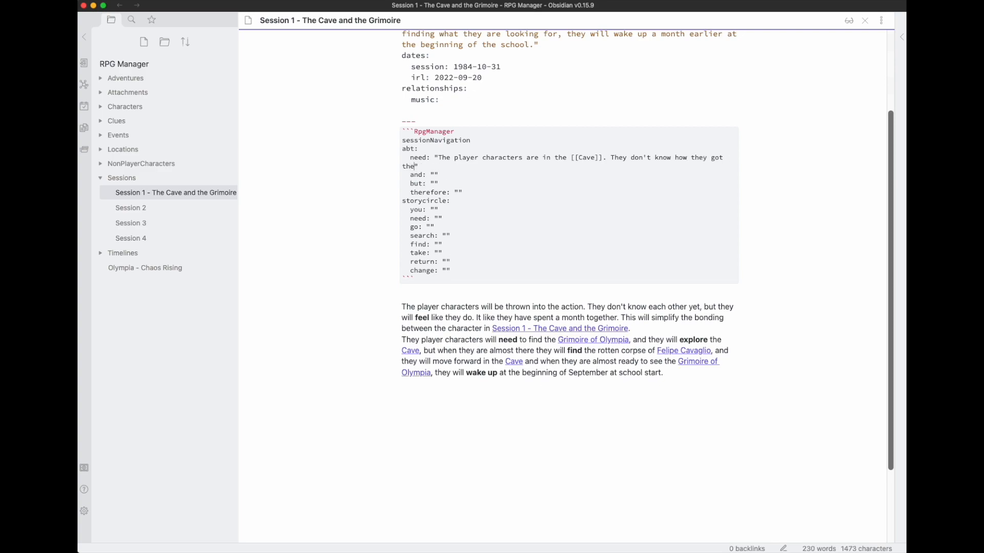
{"action": "type", "text": " why they are "}
{"action": "type", "text": "toget"}
{"action": "type", "text": "her, but "}
{"action": "type", "text": "they know "}
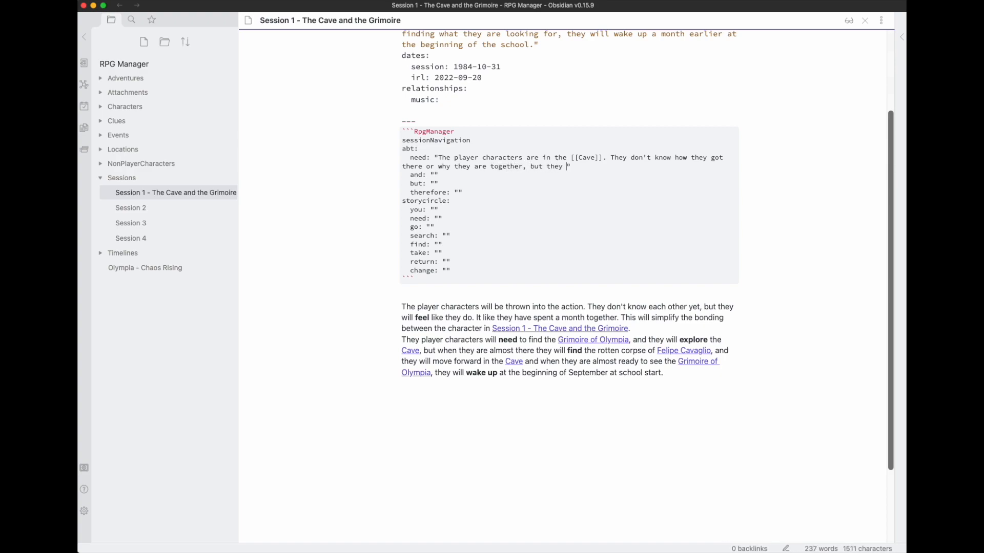
{"action": "type", "text": "they are "}
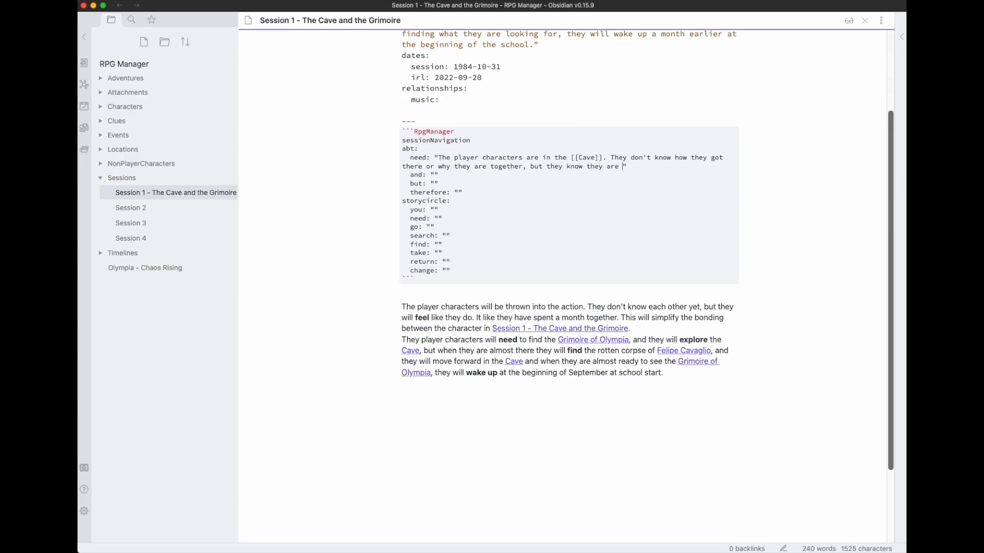
Add "close to finding a book that will allow them to pass every exam without studying: the" and a Grimoire of Olympia link to the need.
{"action": "type", "text": "close to finding a book that wil"}
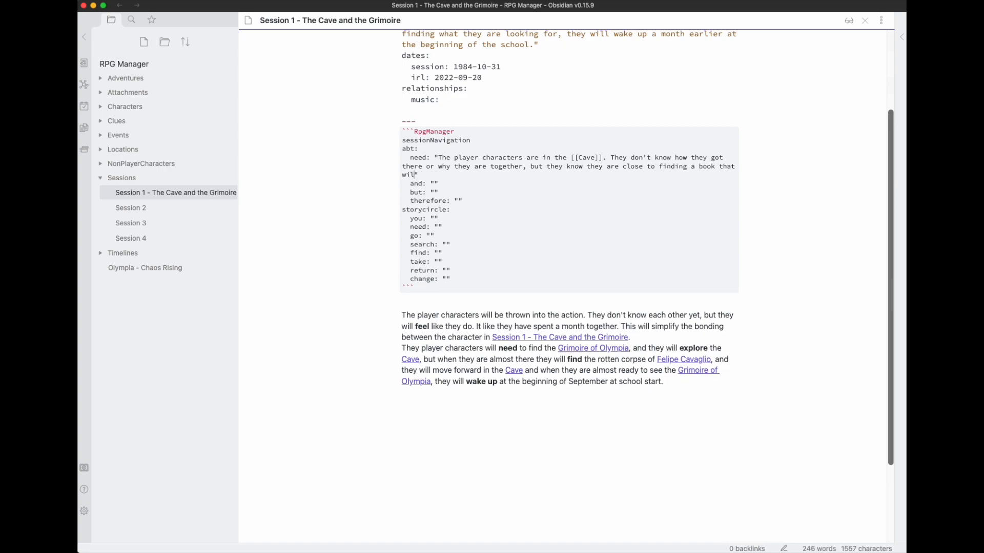
{"action": "type", "text": "l allow them to pass every exam without "}
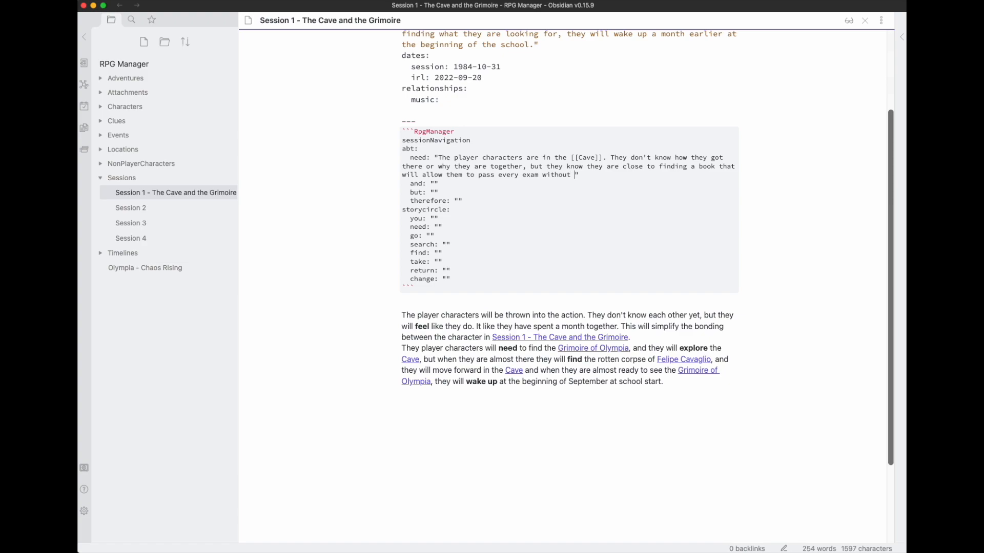
{"action": "type", "text": "study"}
{"action": "type", "text": "ing"}
{"action": "type", "text": ": the [[G"}
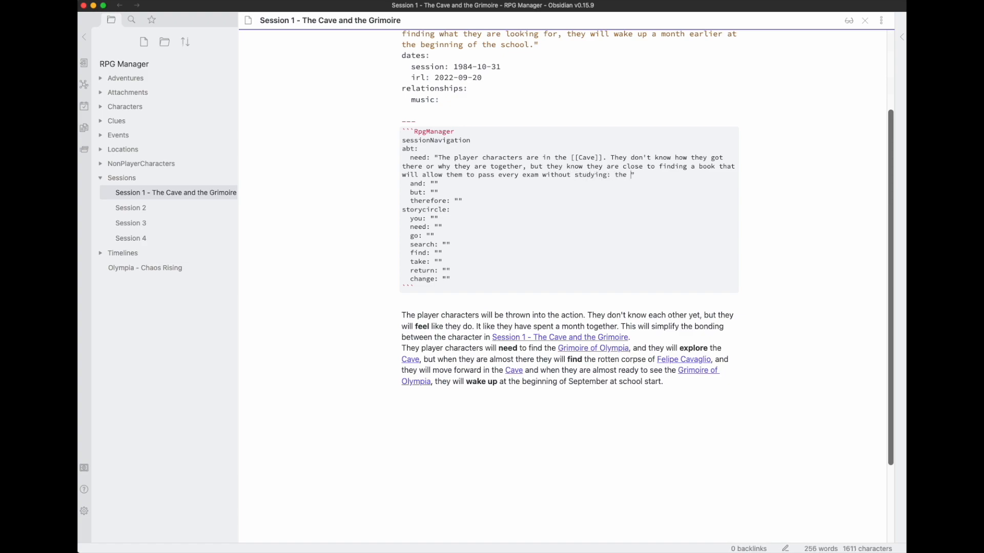
{"action": "type", "text": "ri"}
{"action": "key", "text": "Return"}
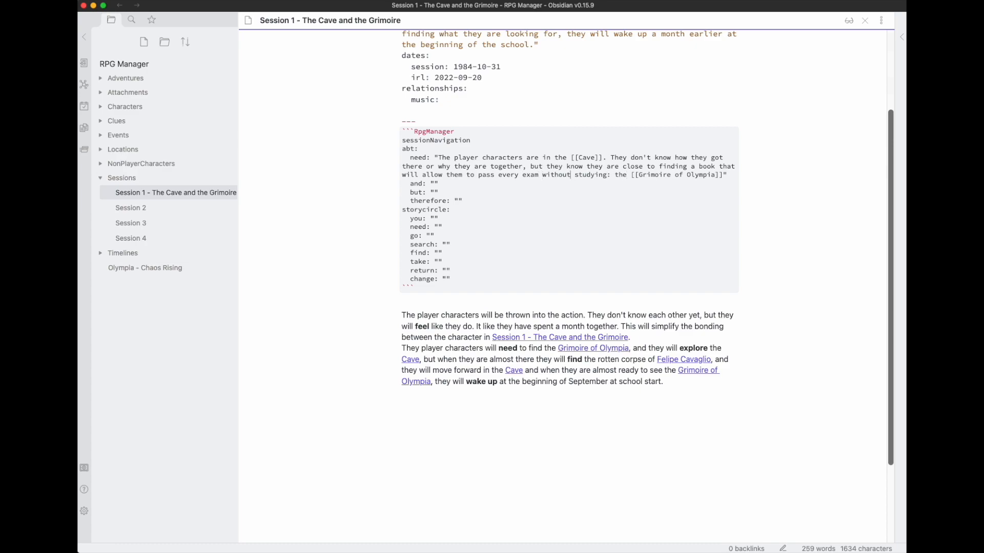
Insert "with top grades" before "without studying" in the abt need text.
{"action": "type", "text": "with tog"}
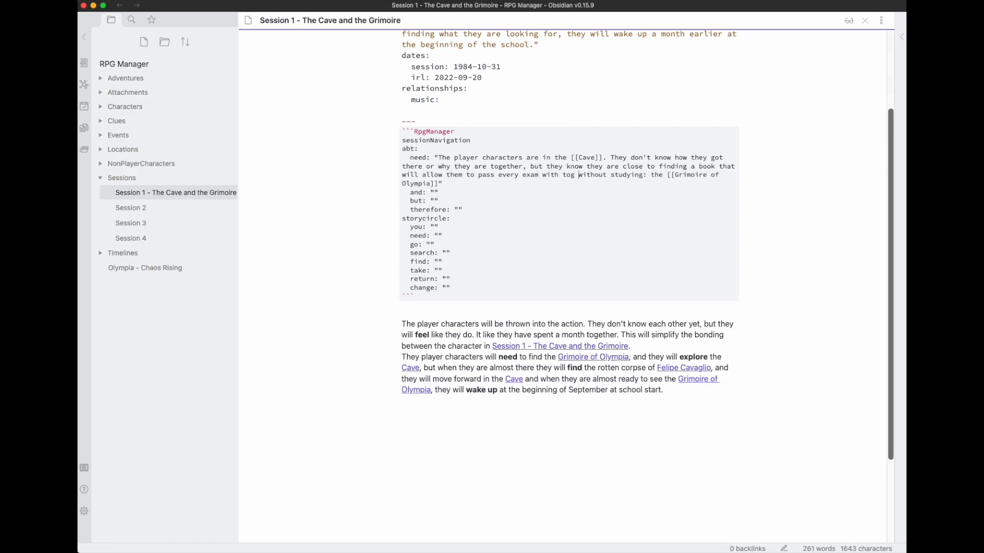
{"action": "key", "text": "BackSpace"}
{"action": "key", "text": "BackSpace"}
{"action": "type", "text": "p grades"}
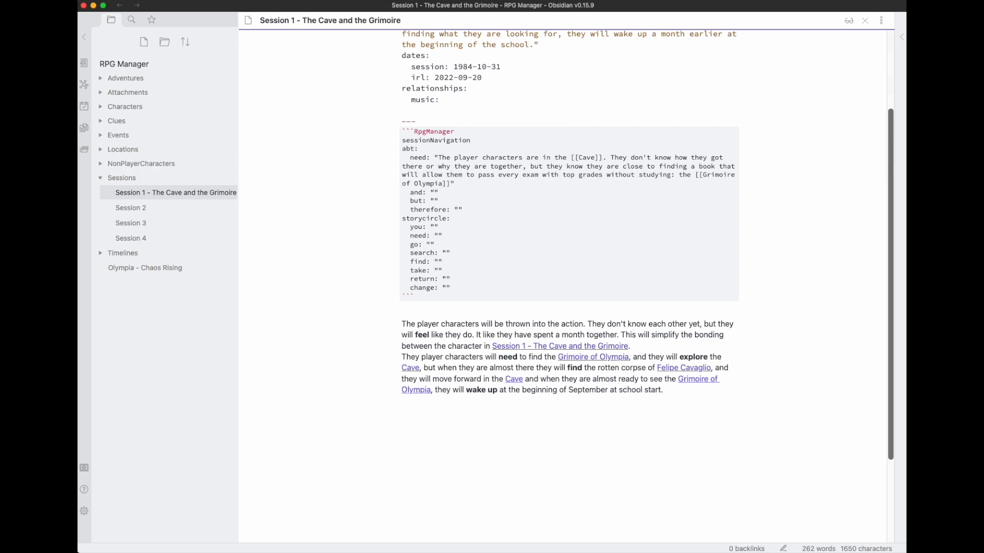
Close the abt need with the sentence "They need to find the book." and make its wording bold.
{"action": "type", "text": ". They need to find the book"}
{"action": "type", "text": "."}
{"action": "scroll", "coordinate": [556, 95], "scroll_direction": "up", "scroll_amount": 2}
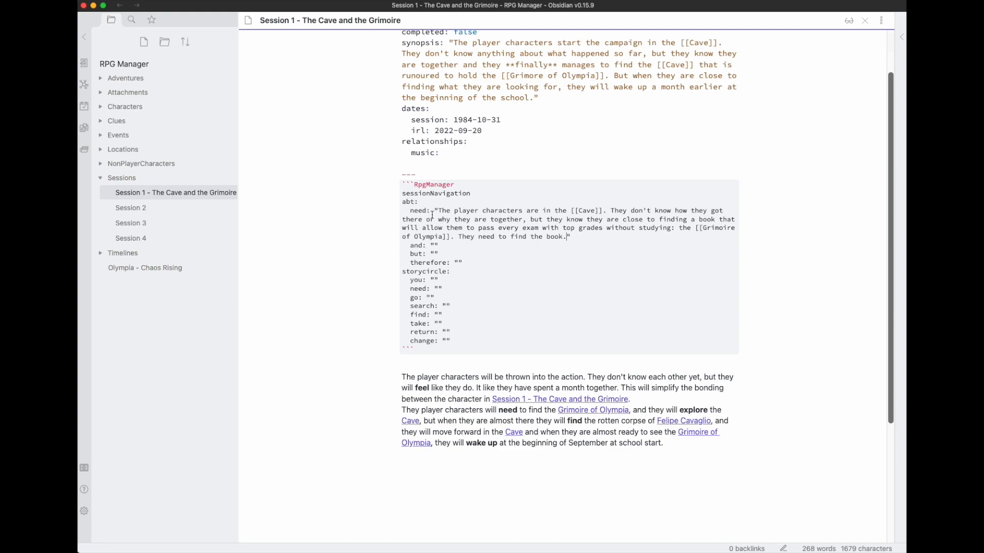
{"action": "left_click_drag", "start_coordinate": [438, 211], "coordinate": [568, 235]}
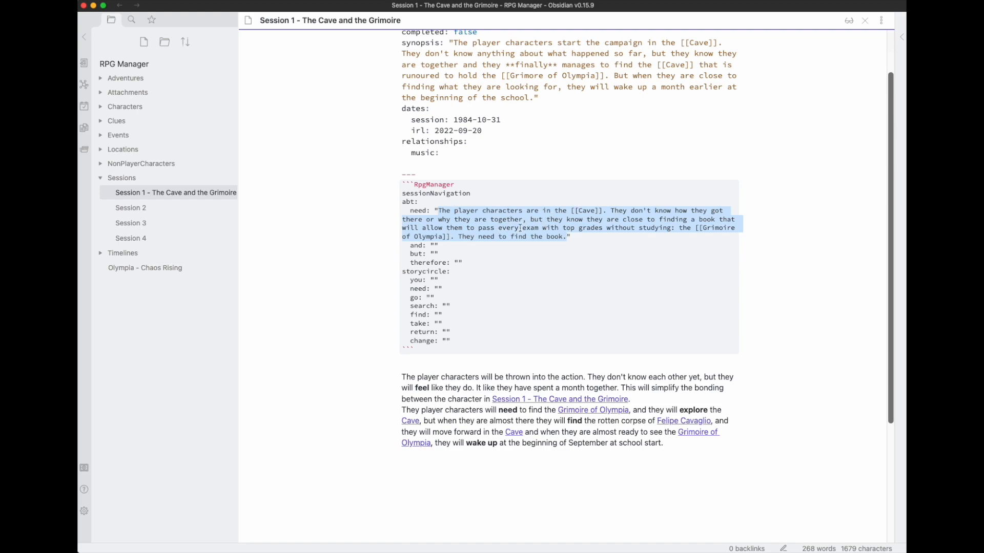
{"action": "left_click", "coordinate": [688, 225]}
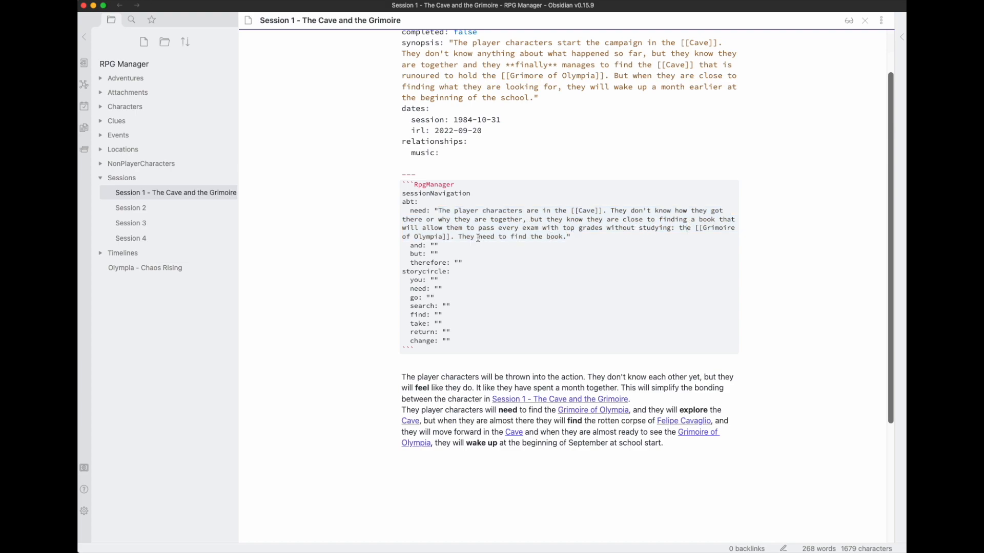
{"action": "left_click_drag", "start_coordinate": [460, 236], "coordinate": [563, 240]}
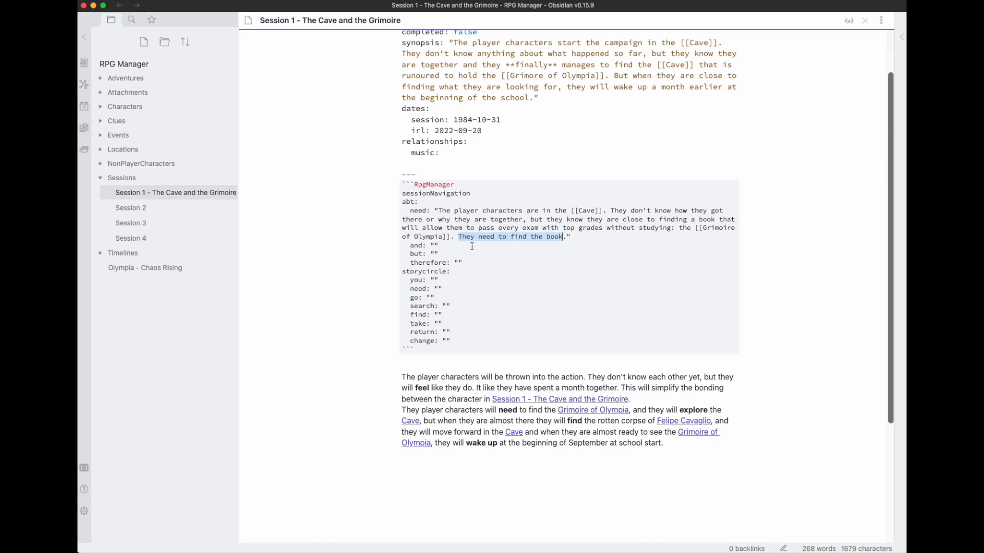
{"action": "key", "text": "super+b"}
Replace "are in" with "have found" in the first sentence of the abt need.
{"action": "double_click", "coordinate": [529, 212]}
{"action": "type", "text": "have found"}
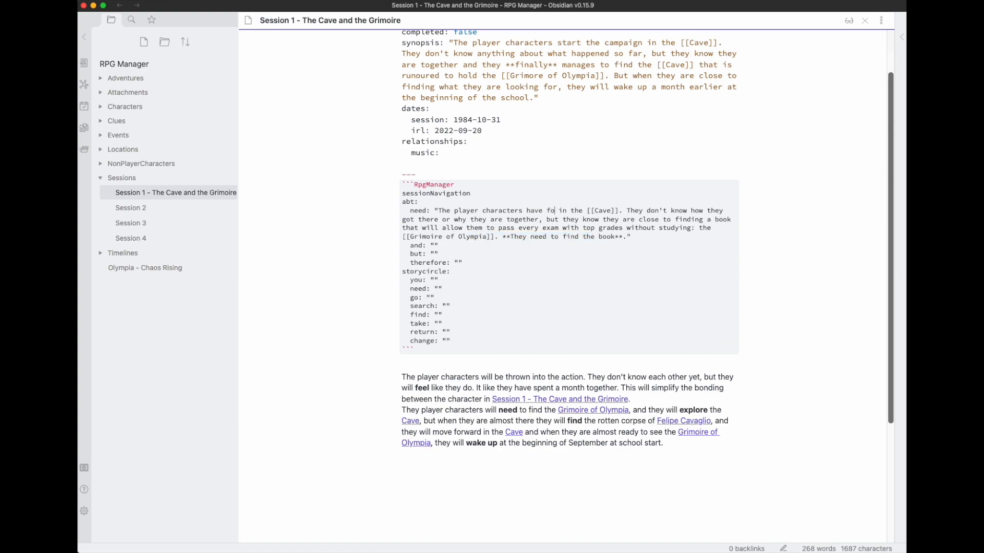
{"action": "double_click", "coordinate": [574, 211]}
{"action": "key", "text": "BackSpace"}
{"action": "key", "text": "BackSpace"}
Fill the abt and entry with "they will start entering the [[Cave]] and will journey through it.", linking Cave.
{"action": "type", "text": "they will start "}
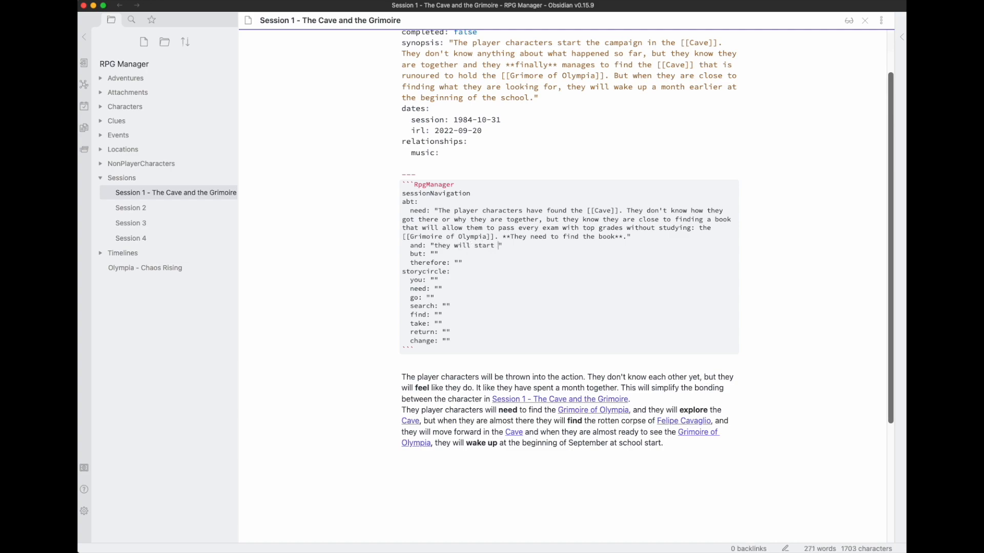
{"action": "type", "text": "entering the "}
{"action": "type", "text": "[[Cave"}
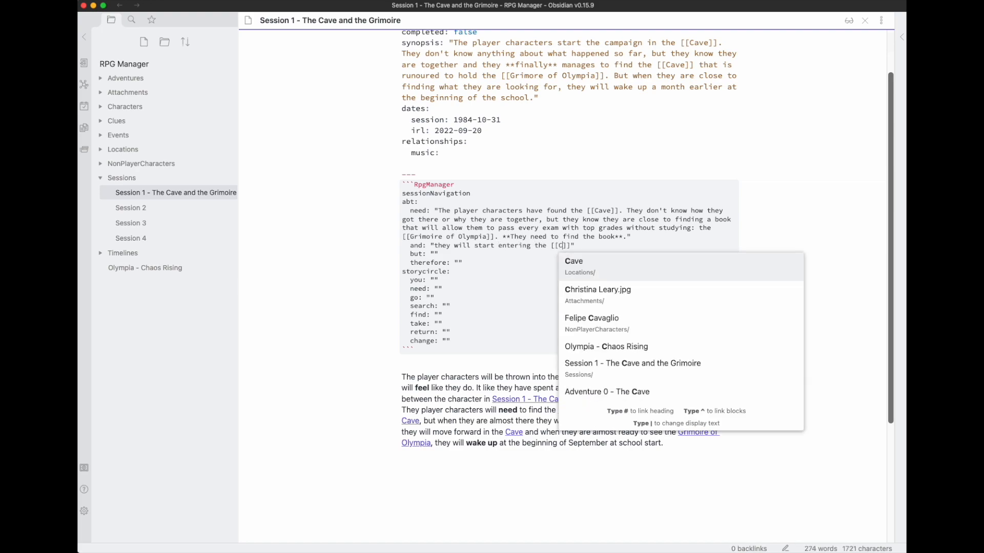
{"action": "key", "text": "Return"}
{"action": "type", "text": "and "}
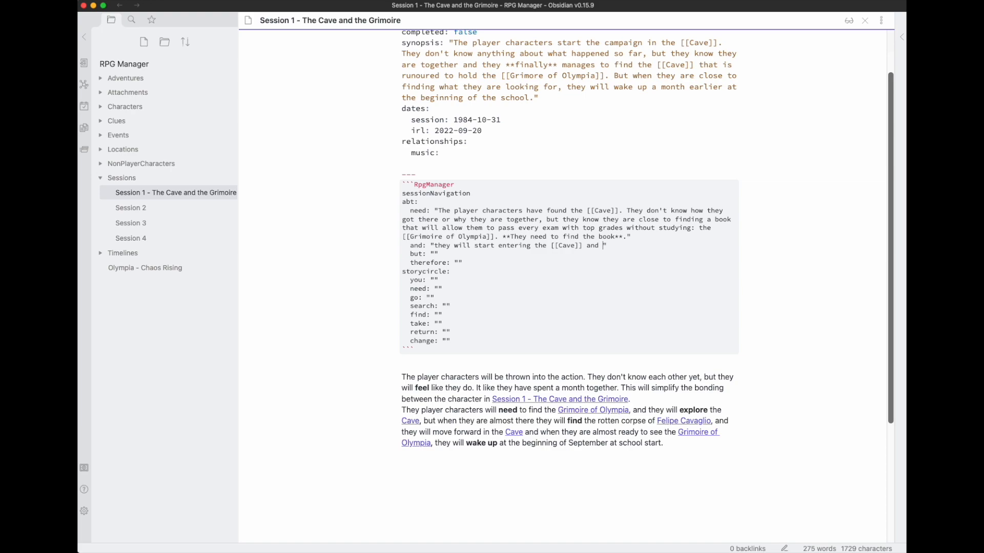
{"action": "type", "text": "will jou"}
{"action": "type", "text": "rney through "}
{"action": "type", "text": "it."}
Extend the abt and entry with "They will find strange inscriptions, which looks very much like they are related to some strange Satanic Cult.".
{"action": "type", "text": " They will find "}
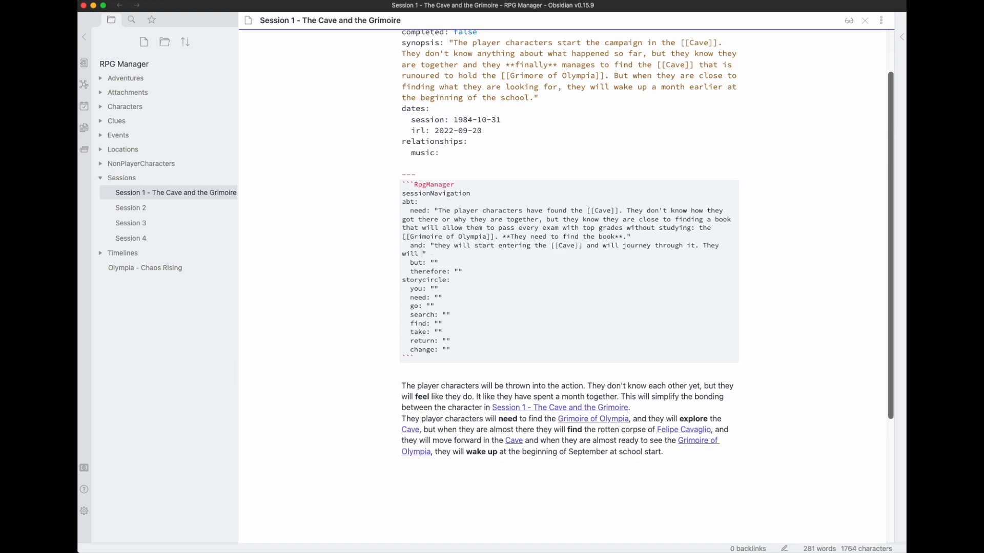
{"action": "type", "text": "strange inscriptions,"}
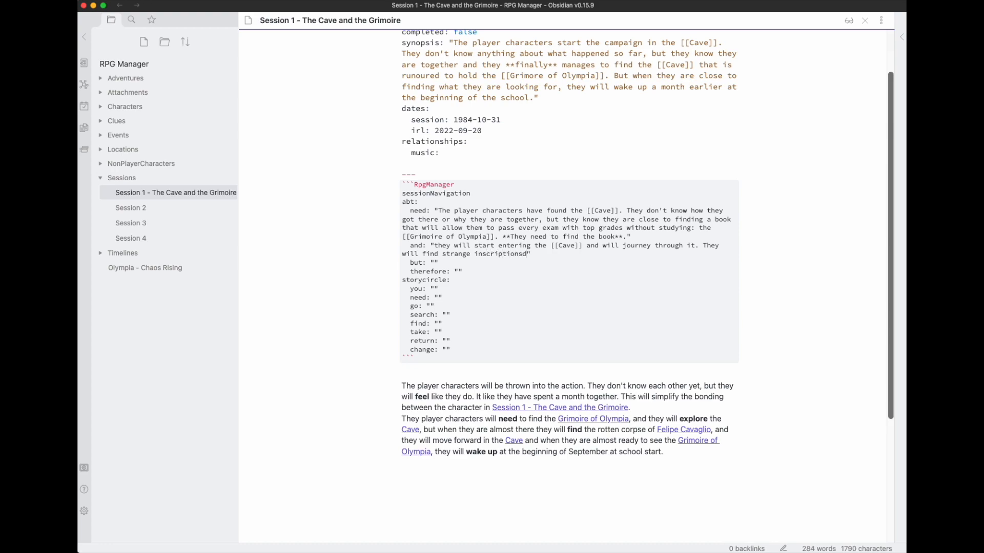
{"action": "type", "text": " which look"}
{"action": "type", "text": "s very much "}
{"action": "type", "text": "like they are rel"}
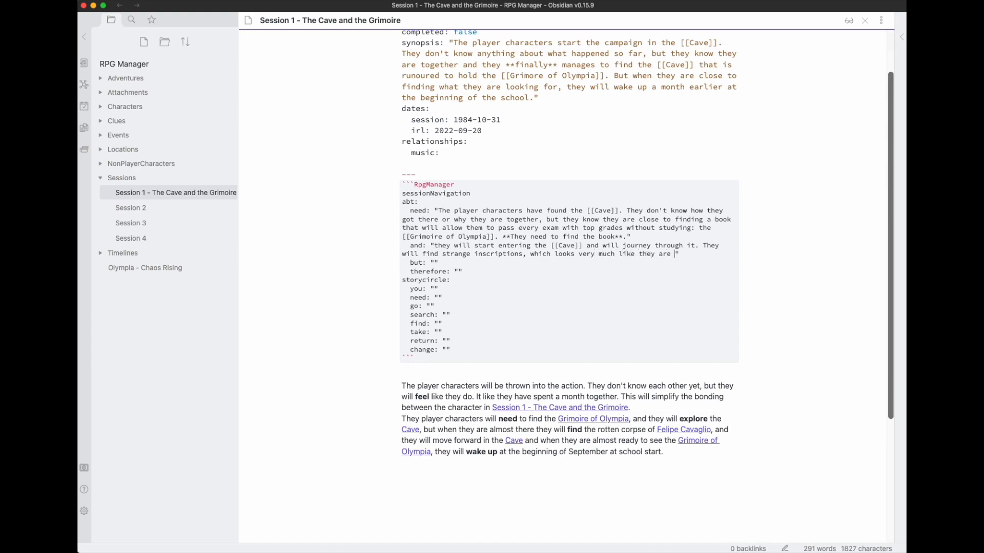
{"action": "type", "text": "ated to "}
{"action": "type", "text": "some "}
{"action": "type", "text": "strange S"}
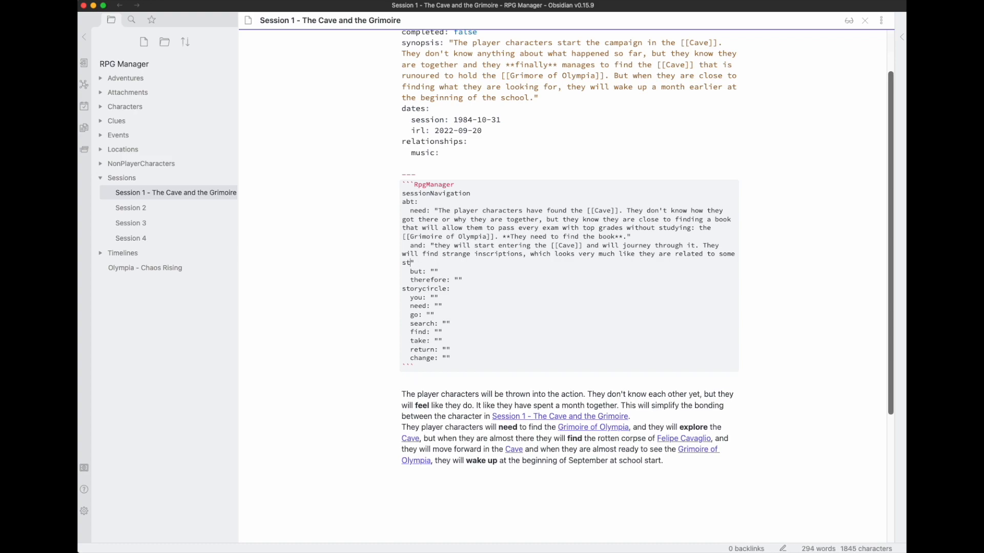
{"action": "type", "text": "atanic Cult"}
{"action": "type", "text": "."}
Fill the abt but entry with "at a certain point, they will discover the corpse of a teenager, which they might recognise as" and link the dead NPC's note.
{"action": "type", "text": "at a certain "}
{"action": "type", "text": "point, they "}
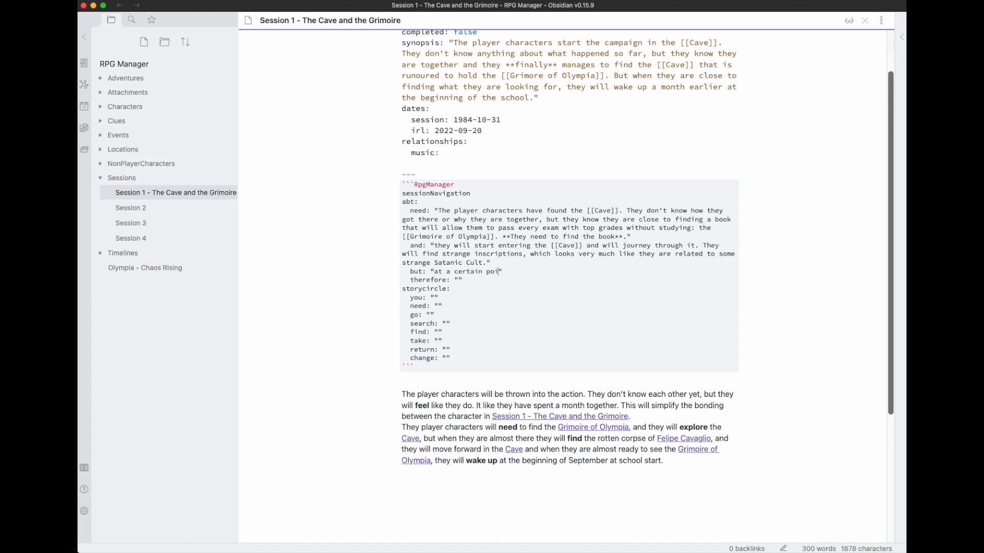
{"action": "type", "text": "will "}
{"action": "type", "text": "discover the "}
{"action": "type", "text": "corps"}
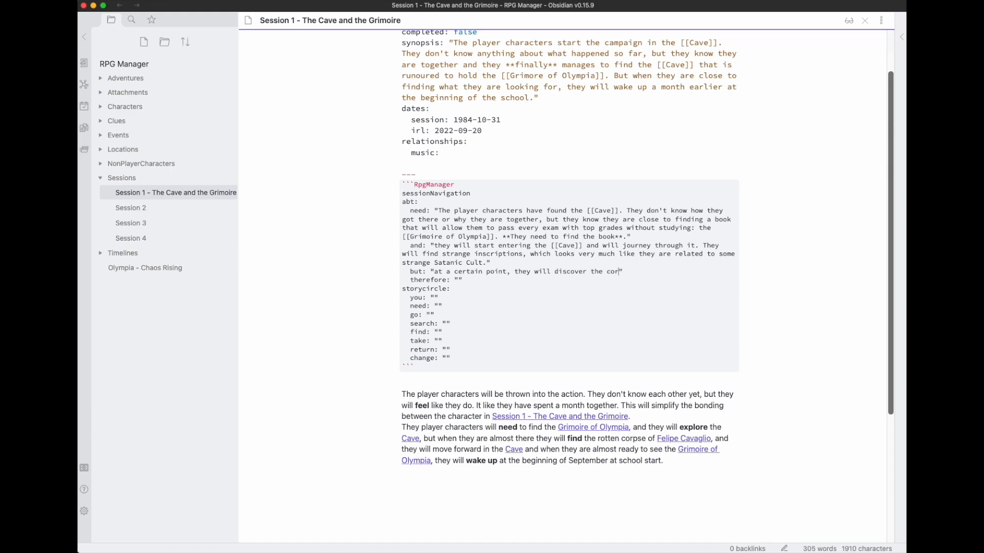
{"action": "type", "text": "e of a teena"}
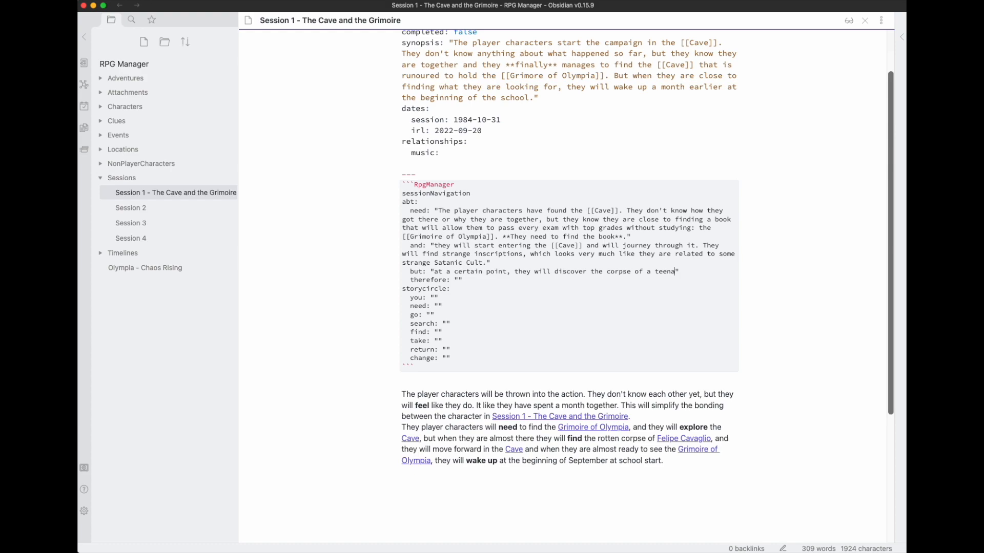
{"action": "type", "text": "ger, which "}
{"action": "type", "text": "they might "}
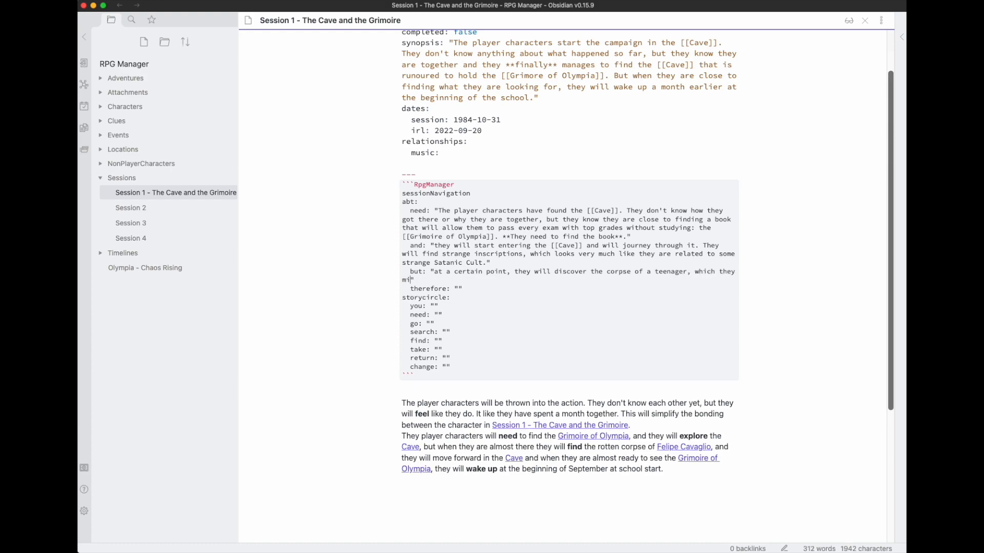
{"action": "type", "text": "recognise as [[fe"}
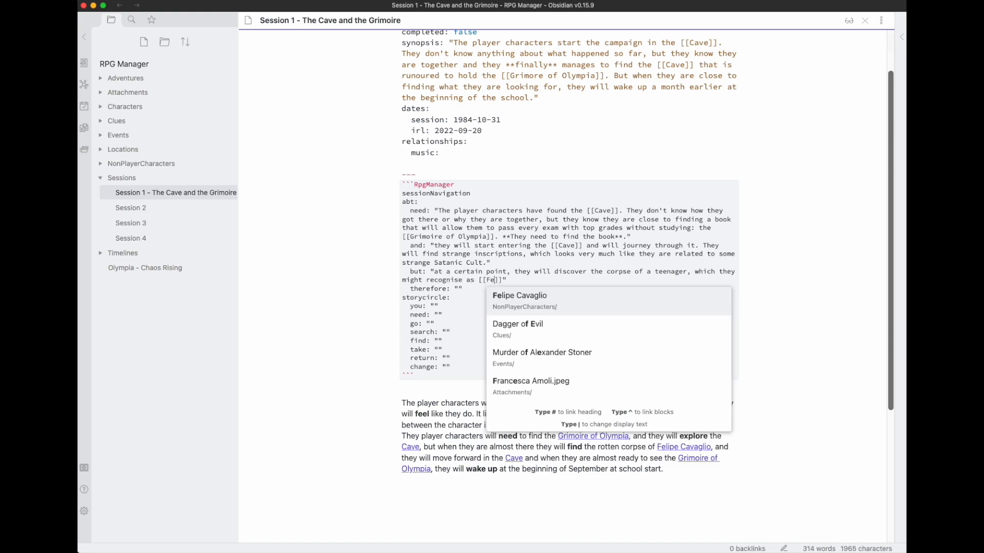
{"action": "key", "text": "Return"}
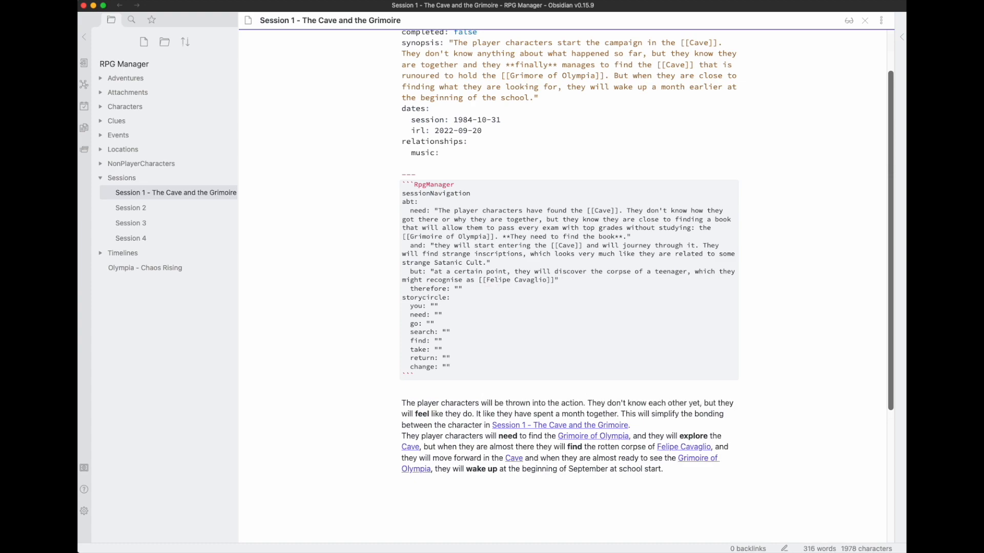
Add "This will require some investigation to get more information" as the second sentence of the abt but entry.
{"action": "type", "text": ". This will require some "}
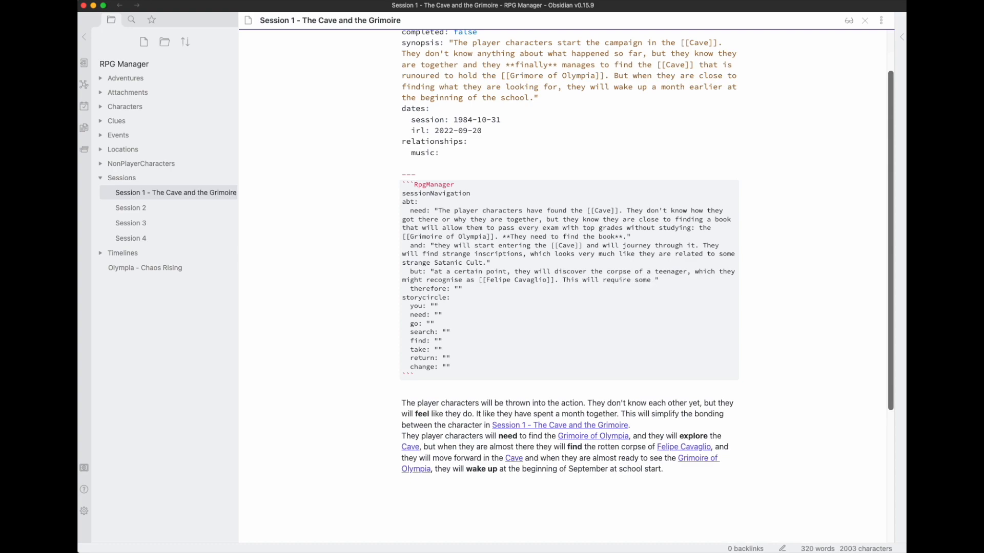
{"action": "type", "text": "investigation"}
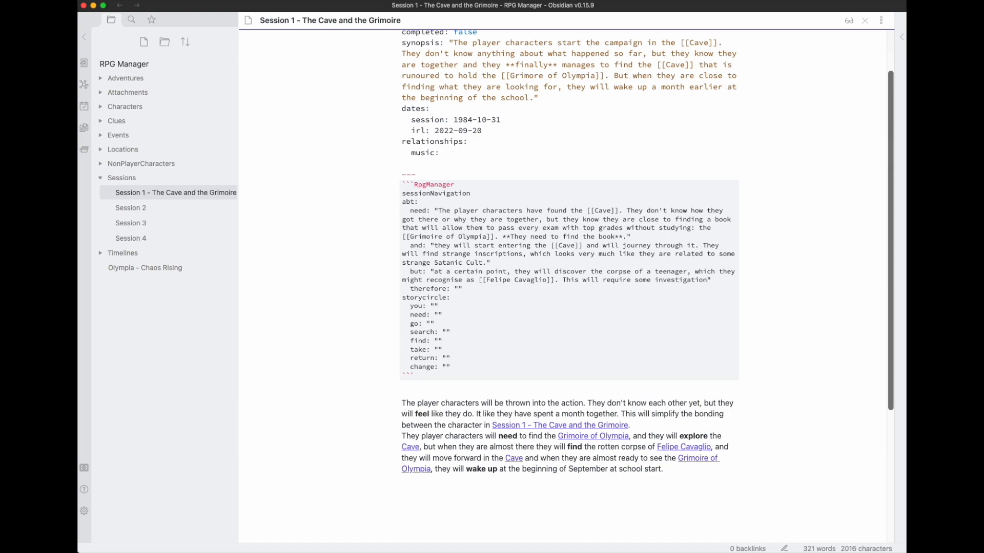
{"action": "type", "text": " to get more i"}
{"action": "type", "text": "nformation"}
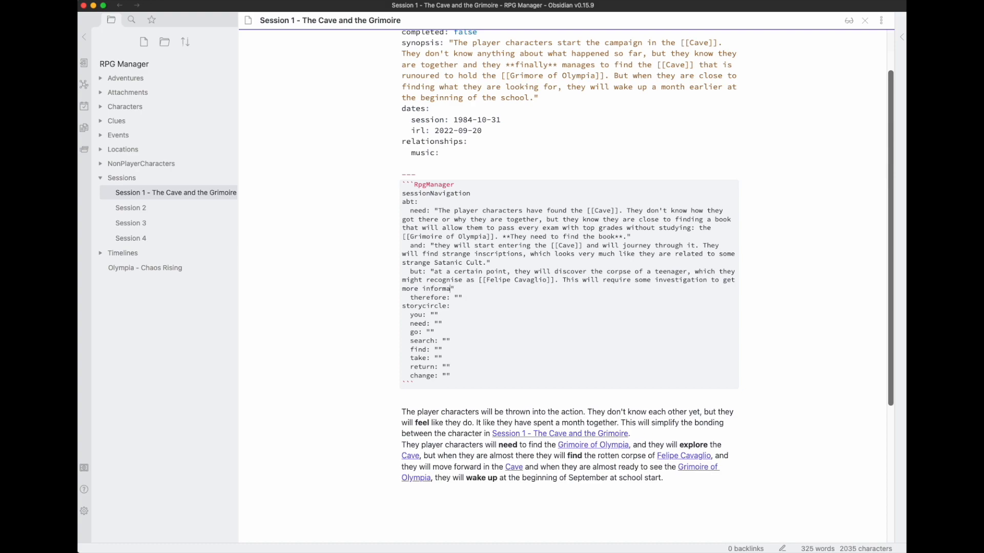
{"action": "type", "text": "."}
{"action": "key", "text": "BackSpace"}
Continue the abt but entry with "After that they will find the main part of the [[Cave]], where they will spot, on a pedestal, a black book.".
{"action": "type", "text": ". A"}
{"action": "type", "text": "fter that the"}
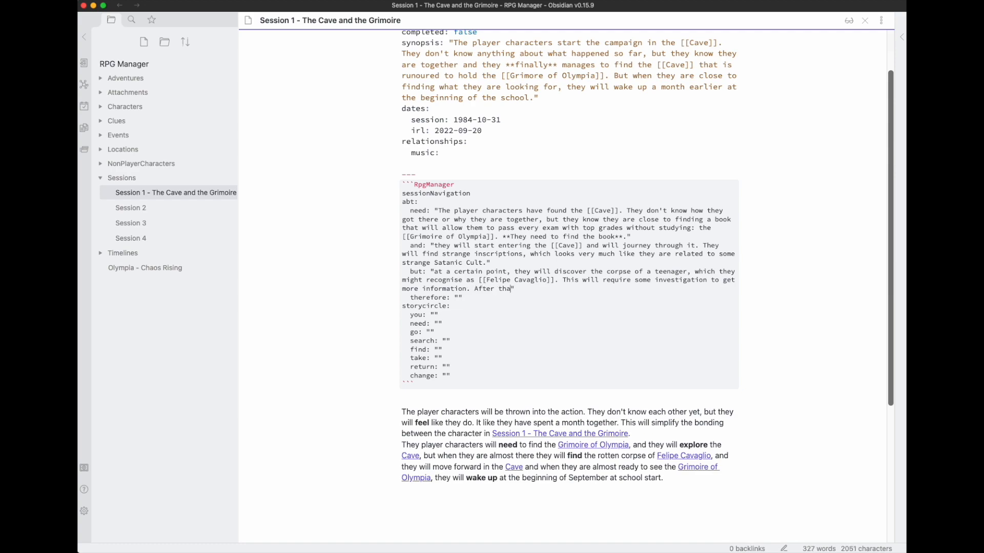
{"action": "type", "text": "y will "}
{"action": "type", "text": "find the main part of the v"}
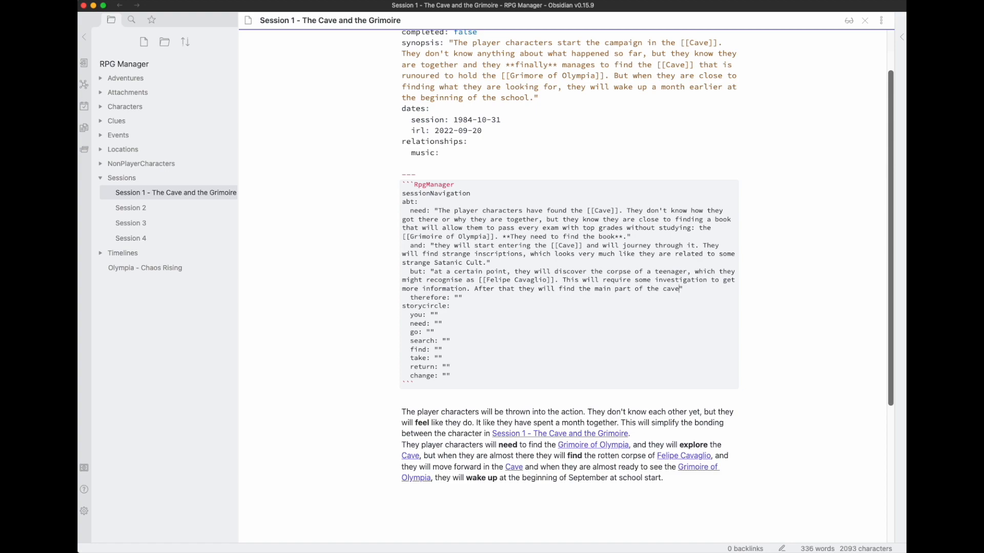
{"action": "key", "text": "BackSpace"}
{"action": "type", "text": "[[Cave"}
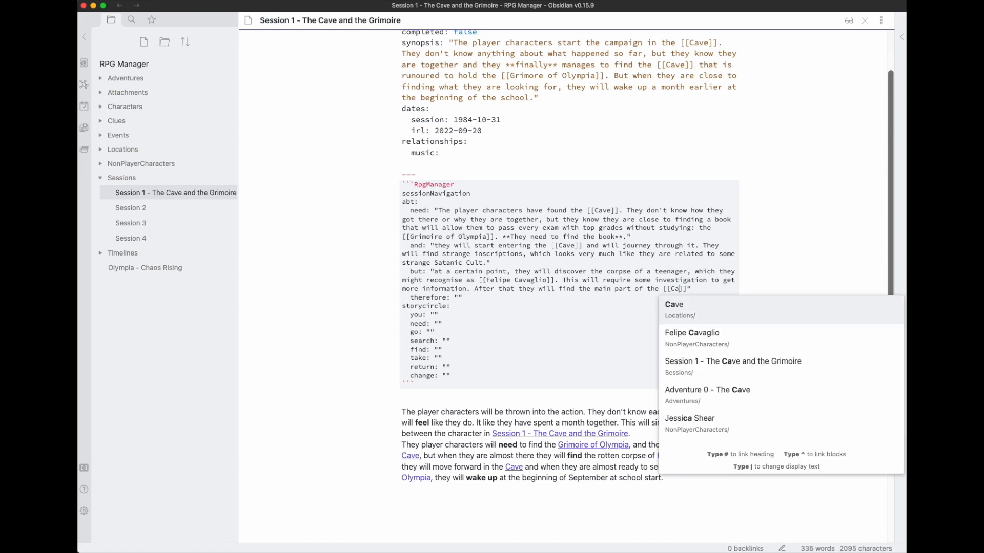
{"action": "key", "text": "Return"}
{"action": "type", "text": ", where they "}
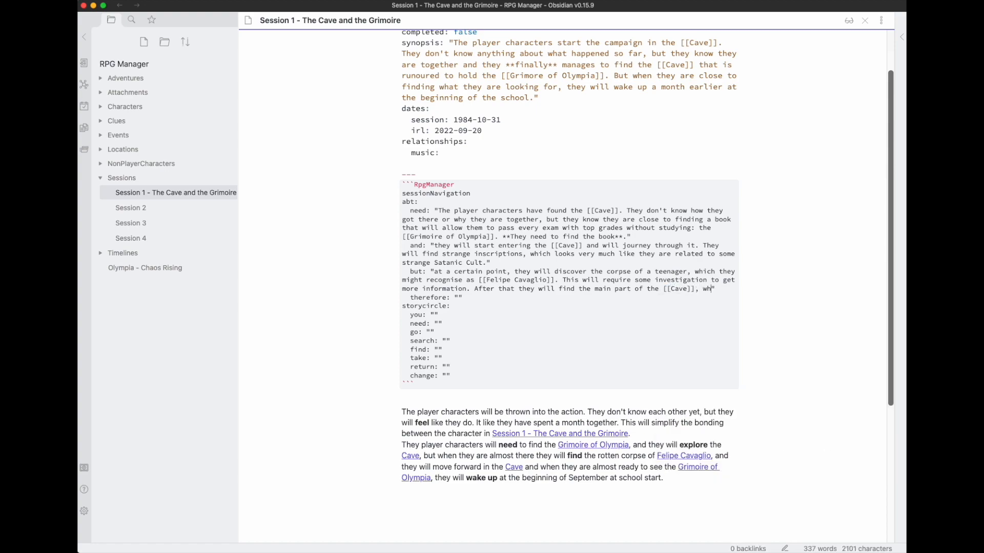
{"action": "type", "text": "will spot"}
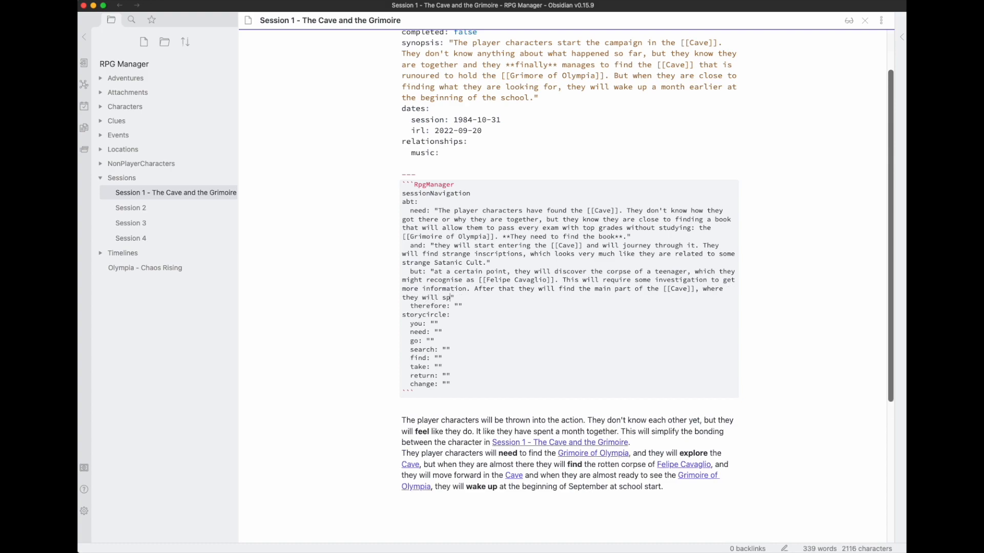
{"action": "type", "text": ", on a pe"}
{"action": "type", "text": "destal, a"}
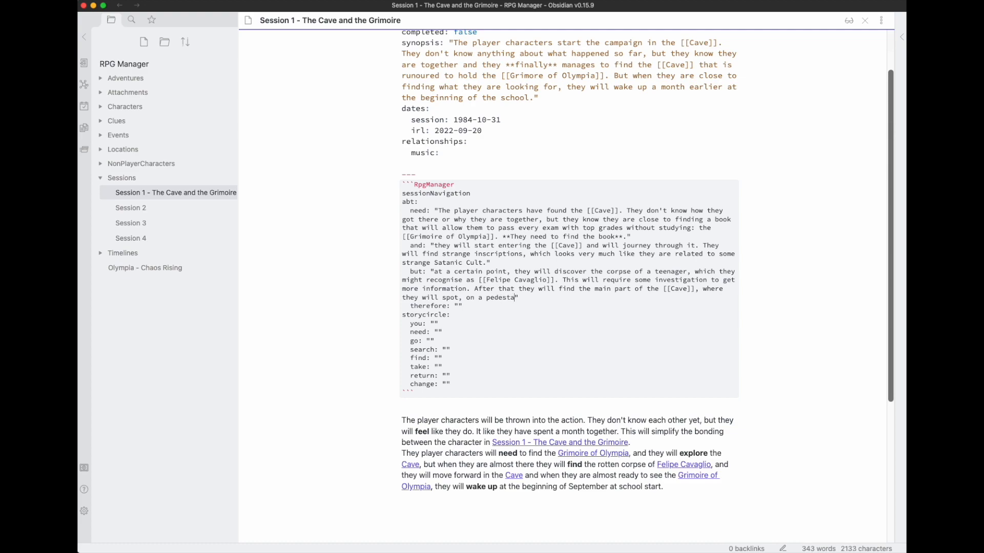
{"action": "type", "text": " black book. However"}
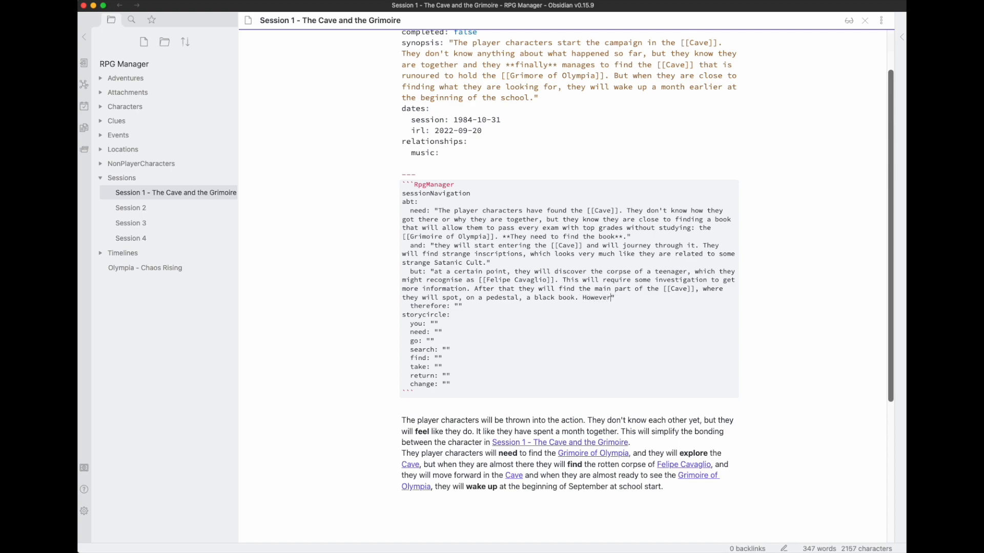
End the abt but entry with "However, before they can do more, they will wake up at the beginning of the school year (roughly a month before)".
{"action": "type", "text": ", before they can do more, they wil"}
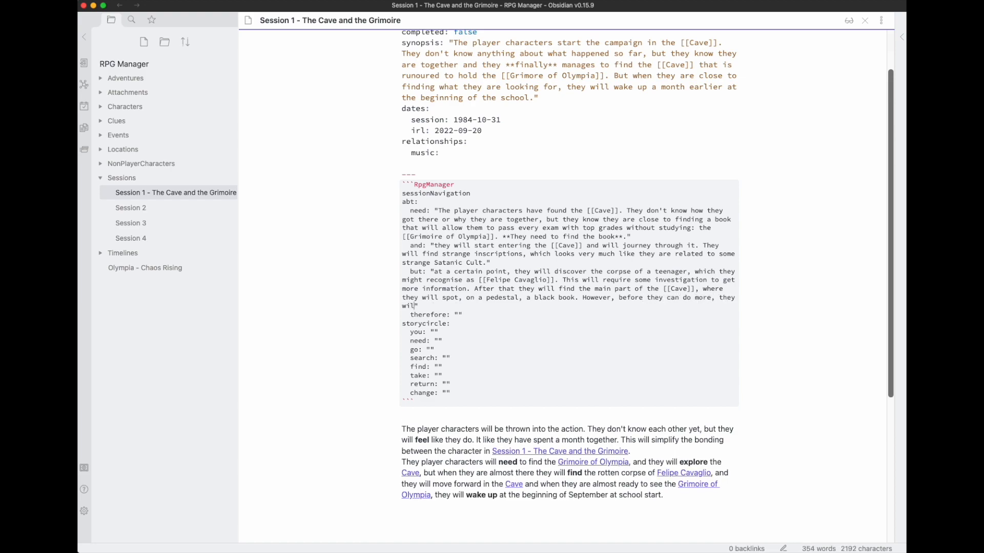
{"action": "type", "text": "l wake up "}
{"action": "type", "text": "at the begin"}
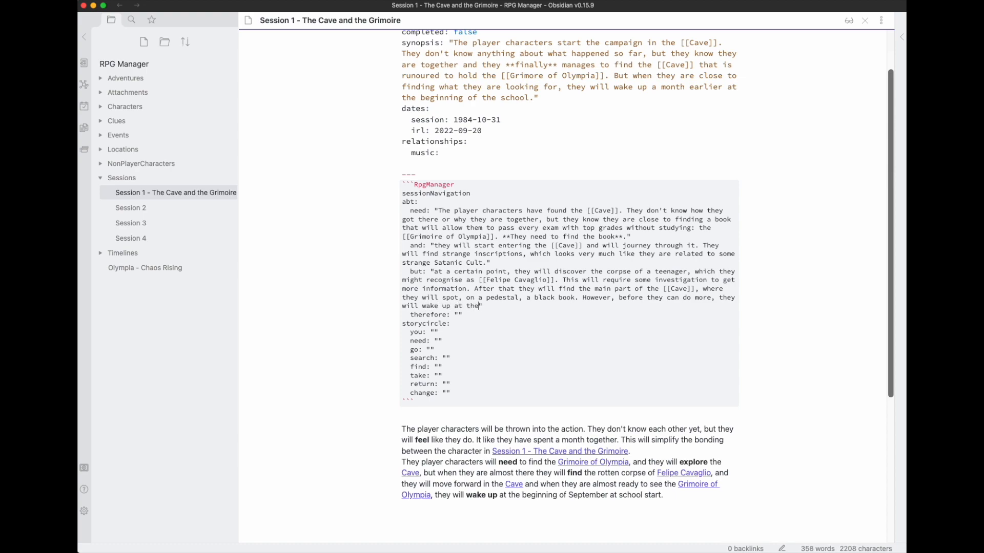
{"action": "type", "text": "ning of the s"}
{"action": "type", "text": "chool year ("}
{"action": "type", "text": "roughly a month "}
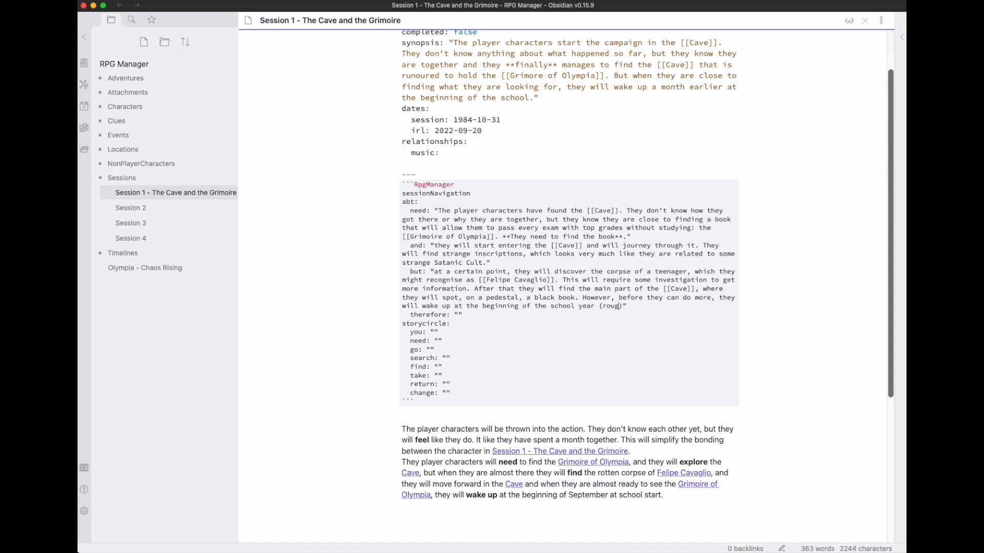
{"action": "type", "text": "before"}
Fill the abt therefore entry with "they will have to re-discover themselves and realise tehy have been sorted in the same house".
{"action": "key", "text": "Down"}
{"action": "type", "text": "they will have to "}
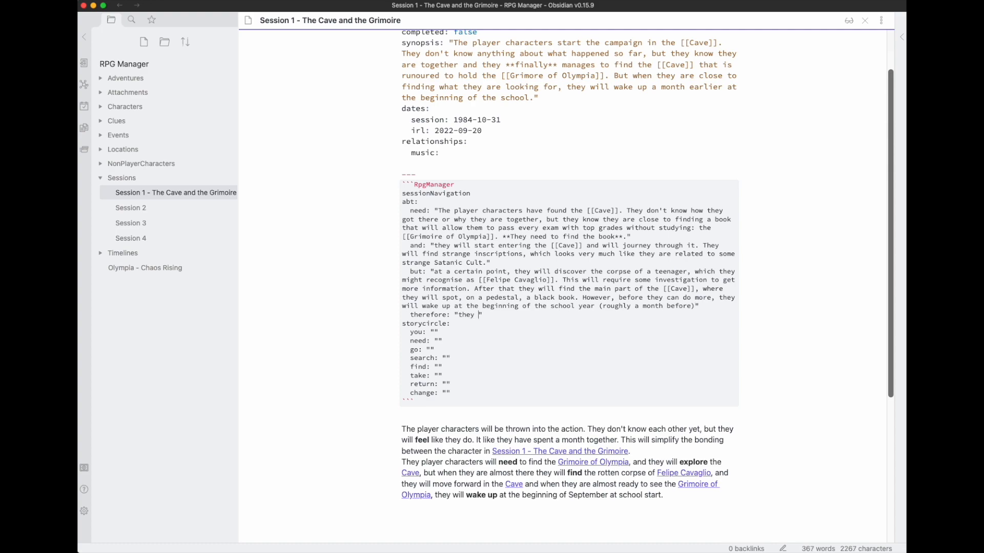
{"action": "type", "text": "re-discover themselves and"}
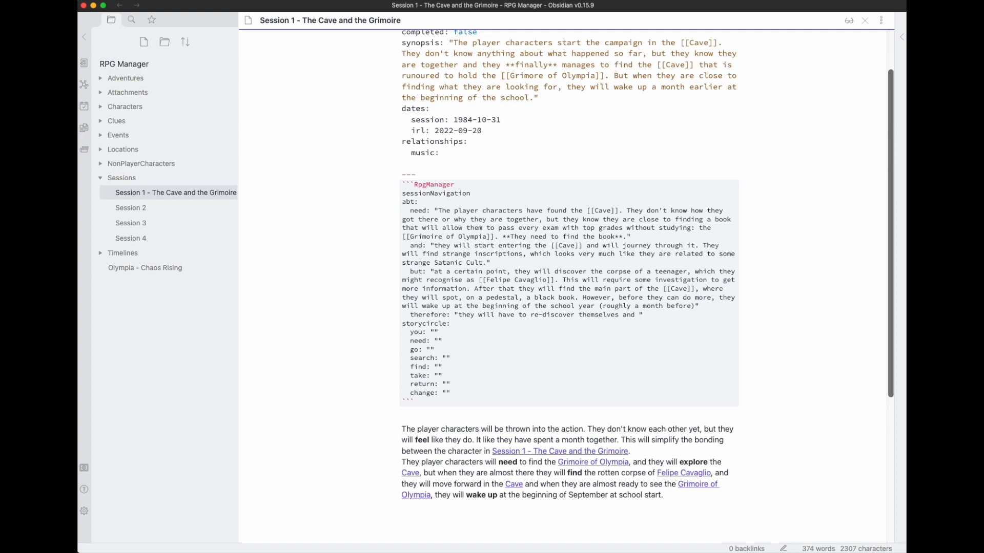
{"action": "type", "text": "realise tehy h"}
{"action": "type", "text": "ave been sorted"}
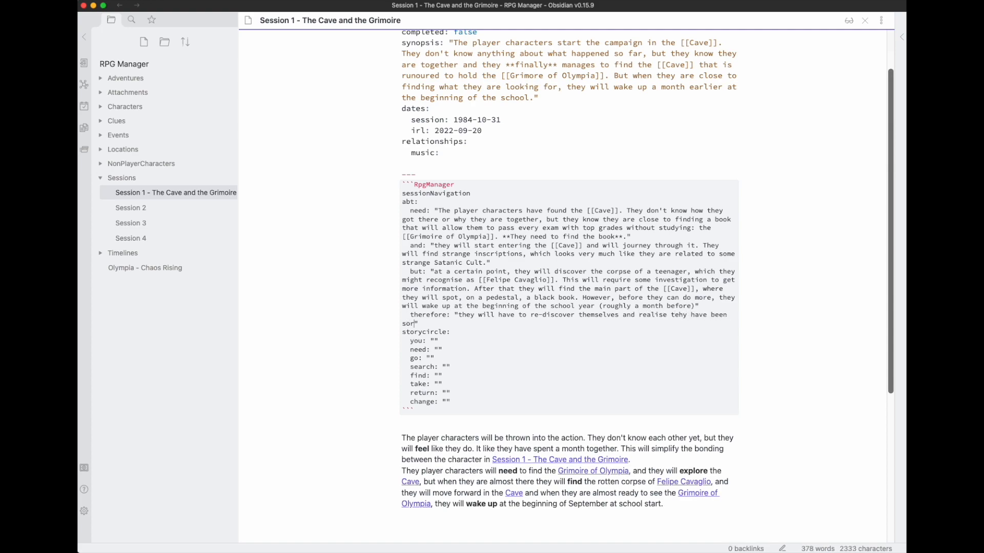
{"action": "type", "text": " in the same house"}
Replace "sorted in" with "give" in the abt therefore entry and end the sentence with "to live in.".
{"action": "double_click", "coordinate": [403, 324]}
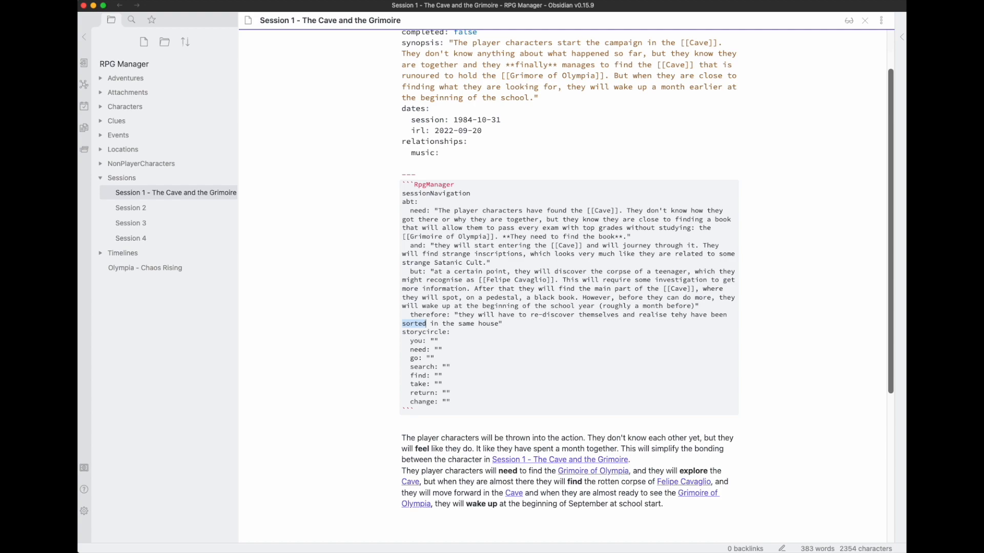
{"action": "type", "text": "give"}
{"action": "key", "text": "Delete"}
{"action": "key", "text": "Delete"}
{"action": "key", "text": "Delete"}
{"action": "type", "text": "to live in."}
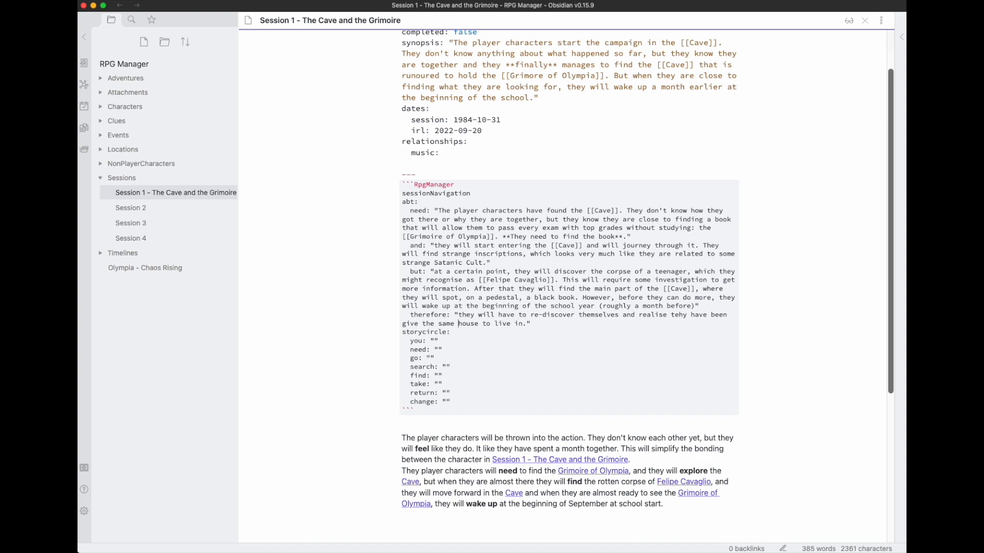
Turn "house" in the abt therefore entry into a link to the house's address, keeping "house" as the display text.
{"action": "type", "text": "[["}
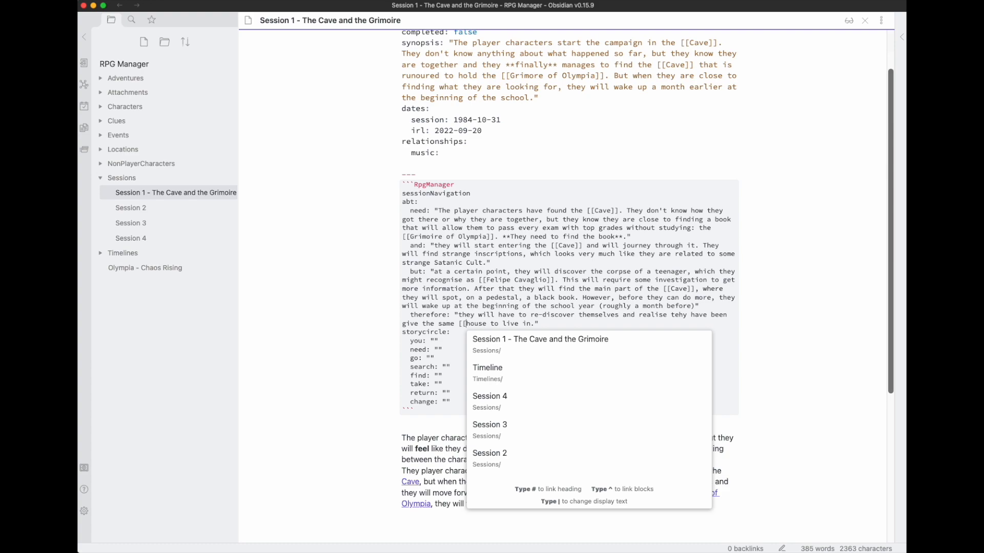
{"action": "type", "text": "10 Tusca"}
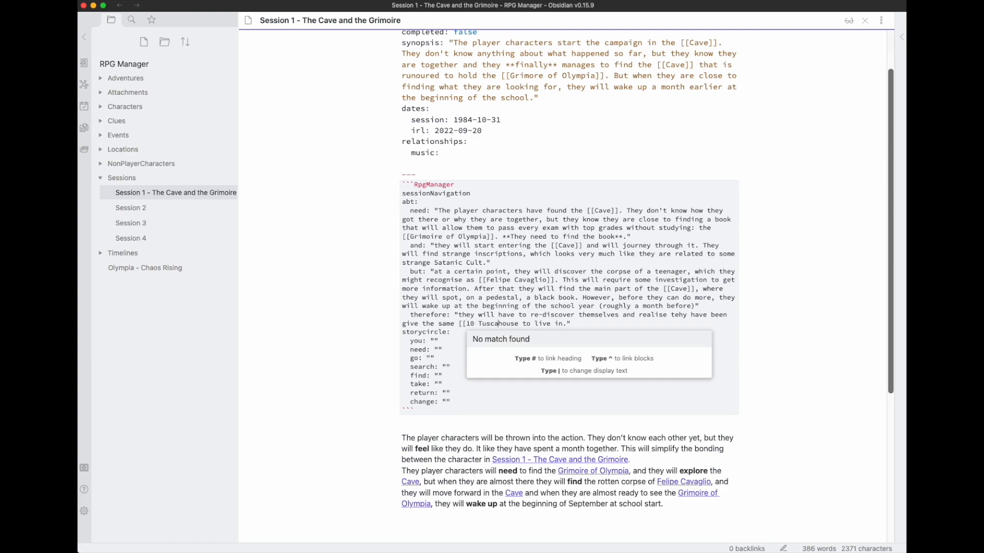
{"action": "type", "text": "ny Lane|"}
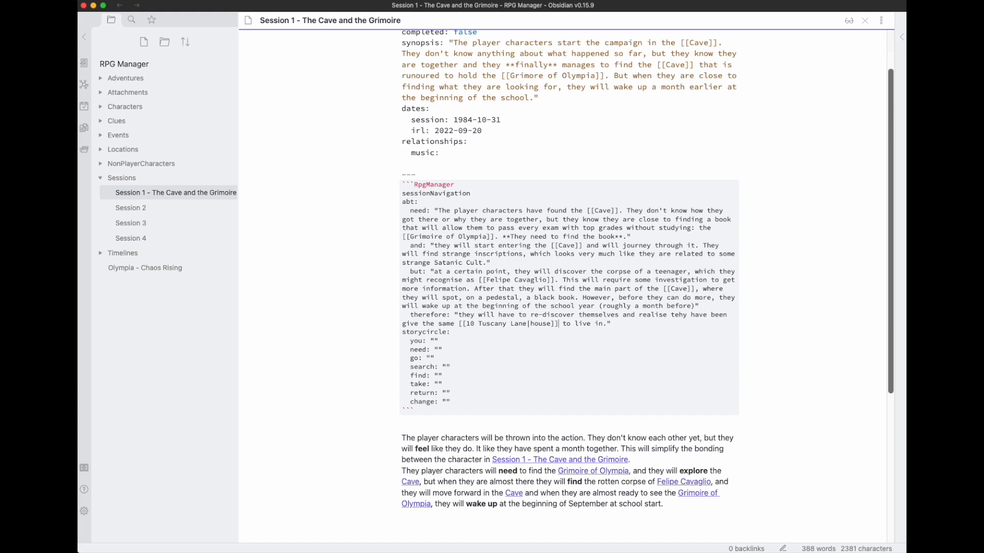
Render the session's RpgManager block and review its synopsis and ABT Plot section.
{"action": "left_click", "coordinate": [481, 131]}
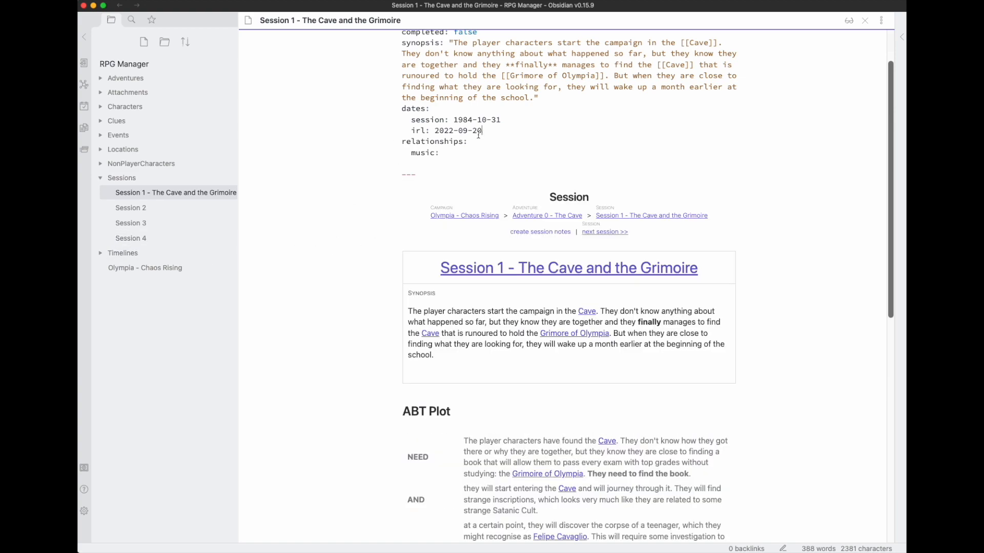
{"action": "scroll", "coordinate": [468, 278], "scroll_direction": "down", "scroll_amount": 5}
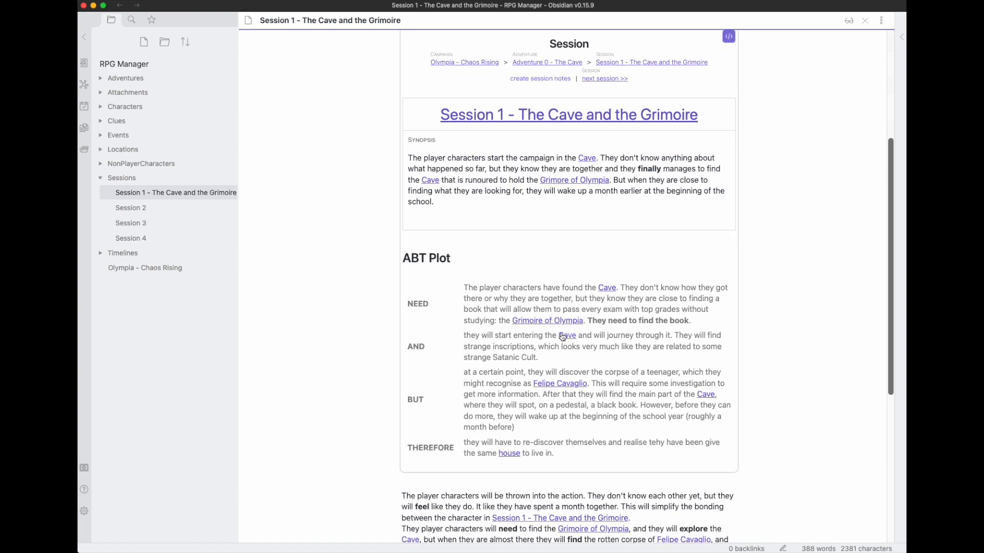
{"action": "scroll", "coordinate": [562, 343], "scroll_direction": "up", "scroll_amount": 1}
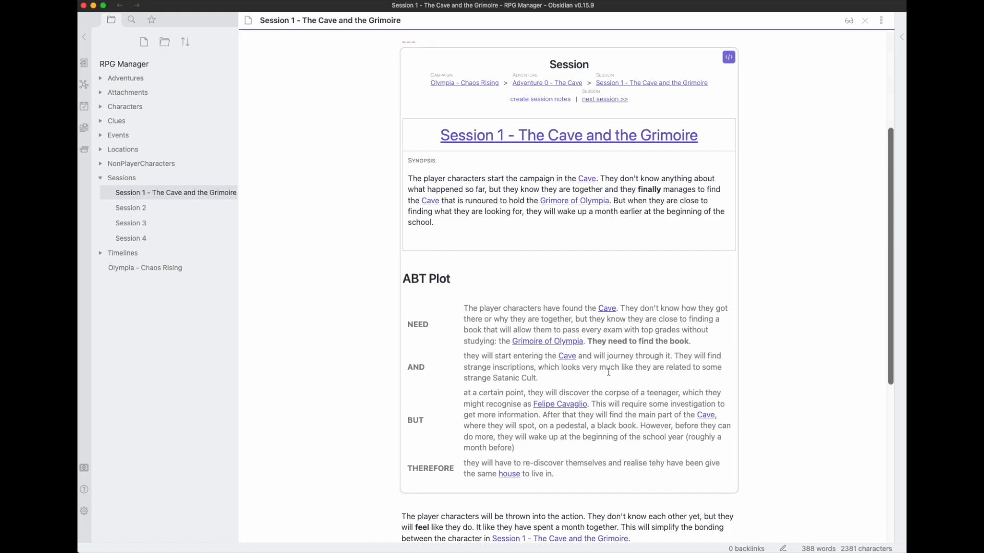
Reopen the RpgManager block's source and select the you and need entries under storycircle.
{"action": "left_click", "coordinate": [729, 58]}
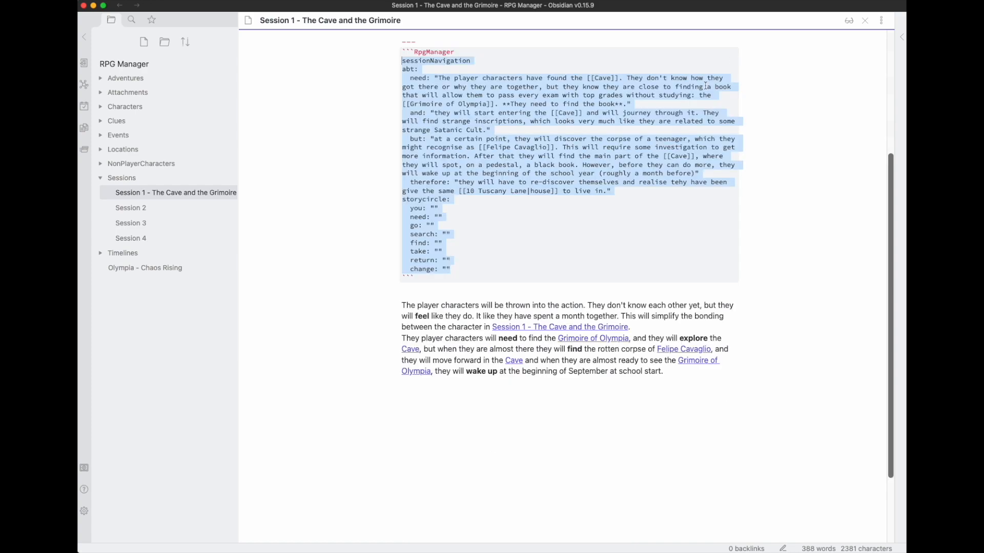
{"action": "left_click", "coordinate": [454, 208]}
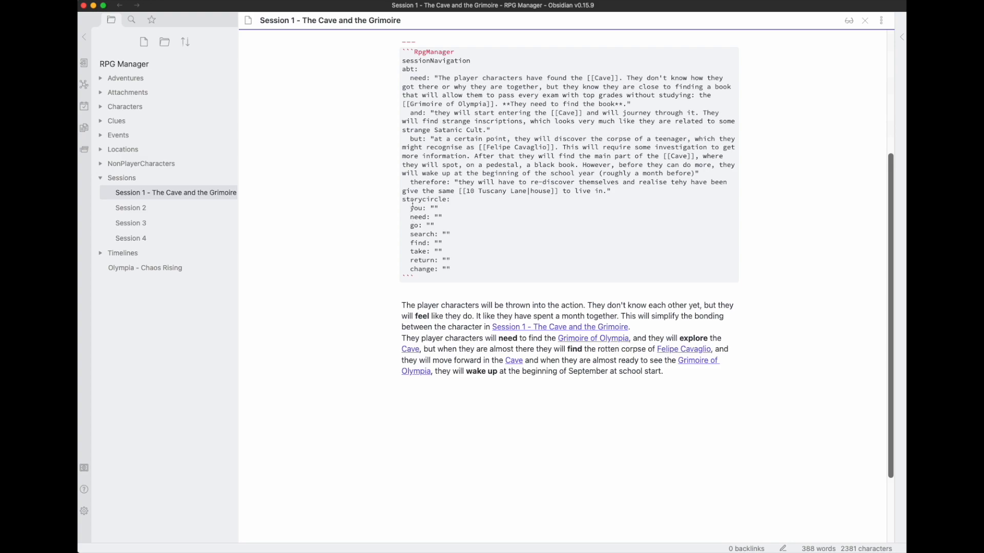
{"action": "double_click", "coordinate": [411, 79]}
{"action": "left_click_drag", "start_coordinate": [409, 208], "coordinate": [457, 216]}
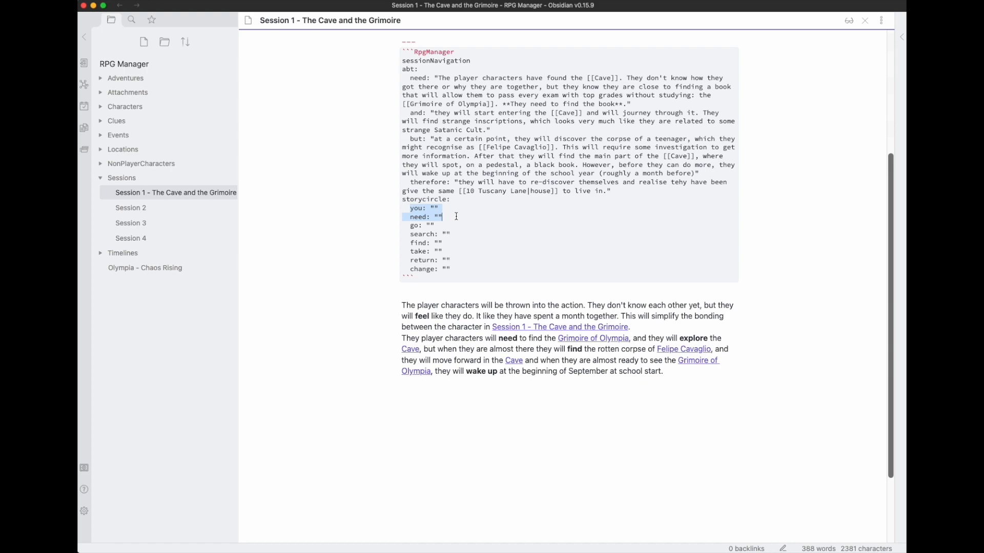
{"action": "double_click", "coordinate": [410, 116]}
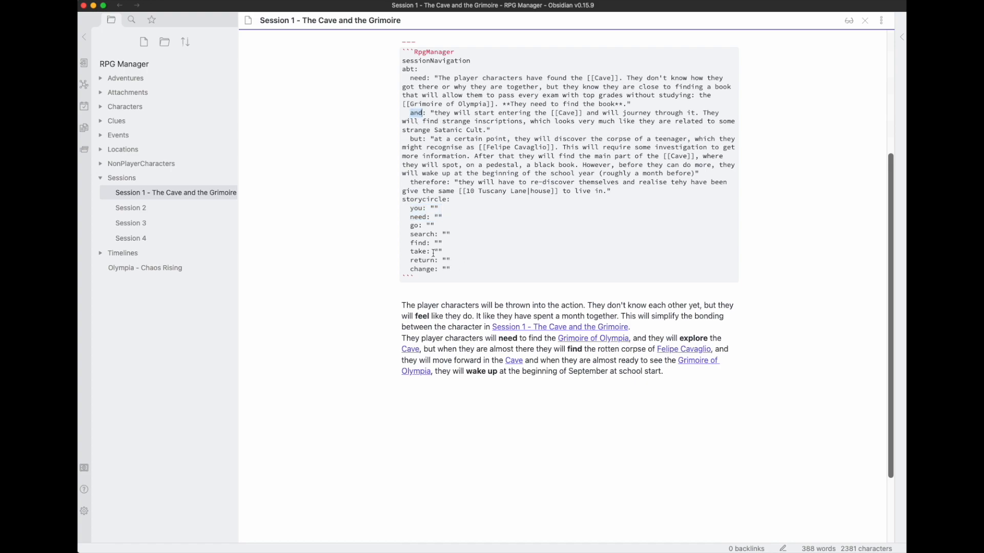
{"action": "left_click_drag", "start_coordinate": [410, 225], "coordinate": [451, 270]}
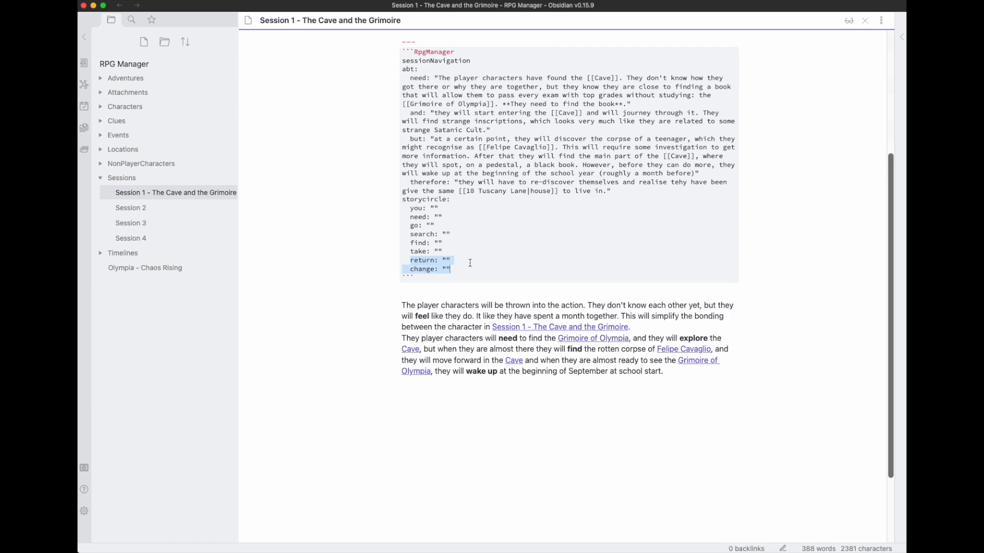
{"action": "left_click", "coordinate": [470, 263]}
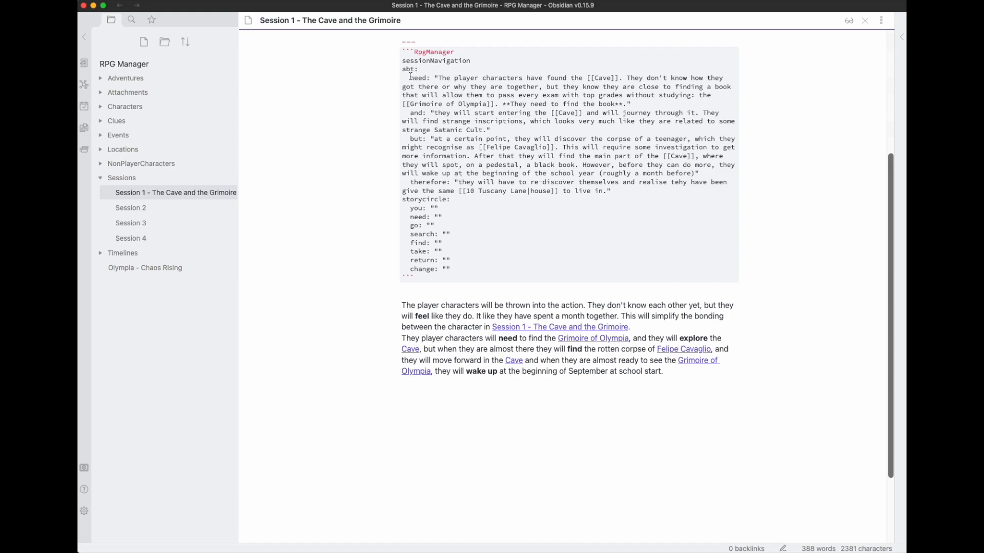
{"action": "left_click_drag", "start_coordinate": [409, 78], "coordinate": [652, 103]}
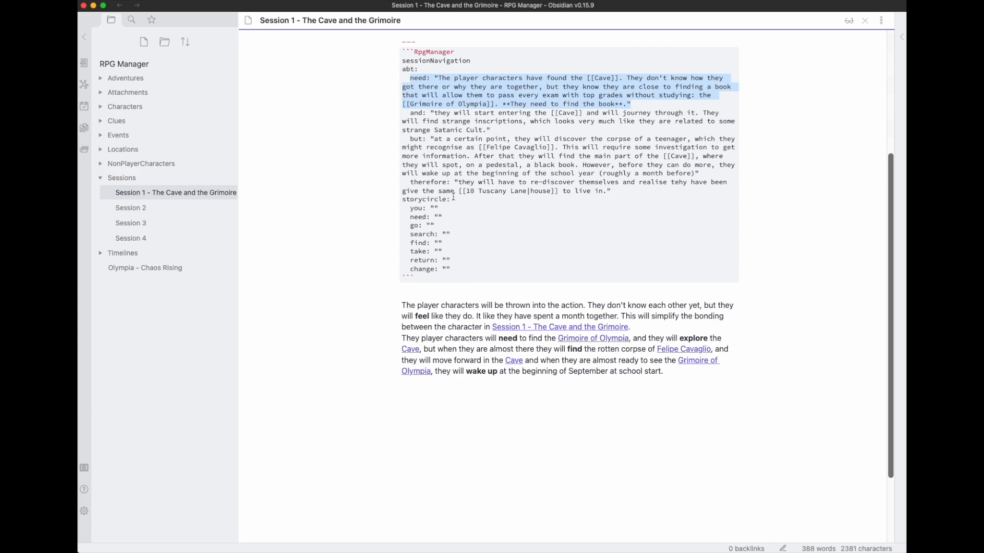
Start the story circle's you entry with "The player characters are in the grounds of the" and a link to South Puget Sound Community College.
{"action": "left_click", "coordinate": [437, 209]}
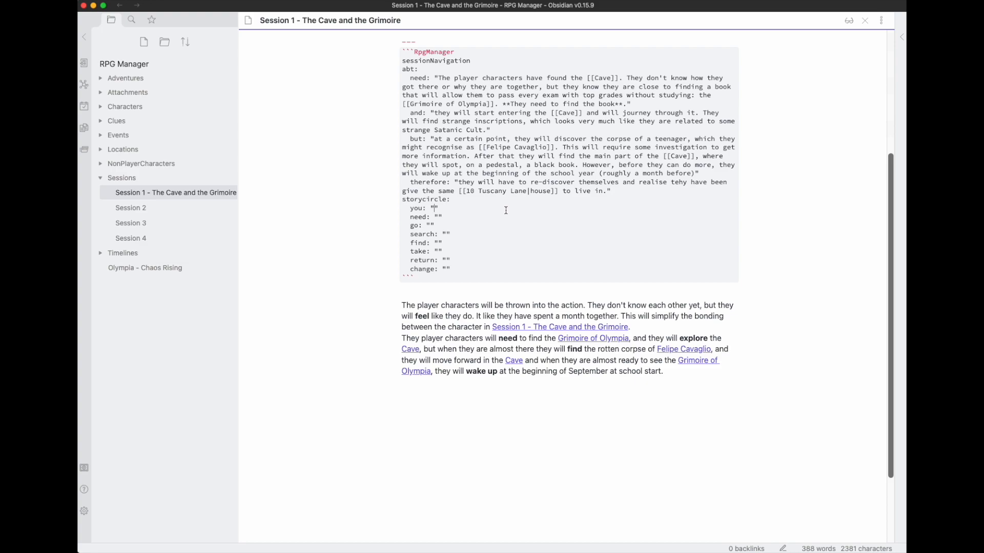
{"action": "type", "text": "The player characters a"}
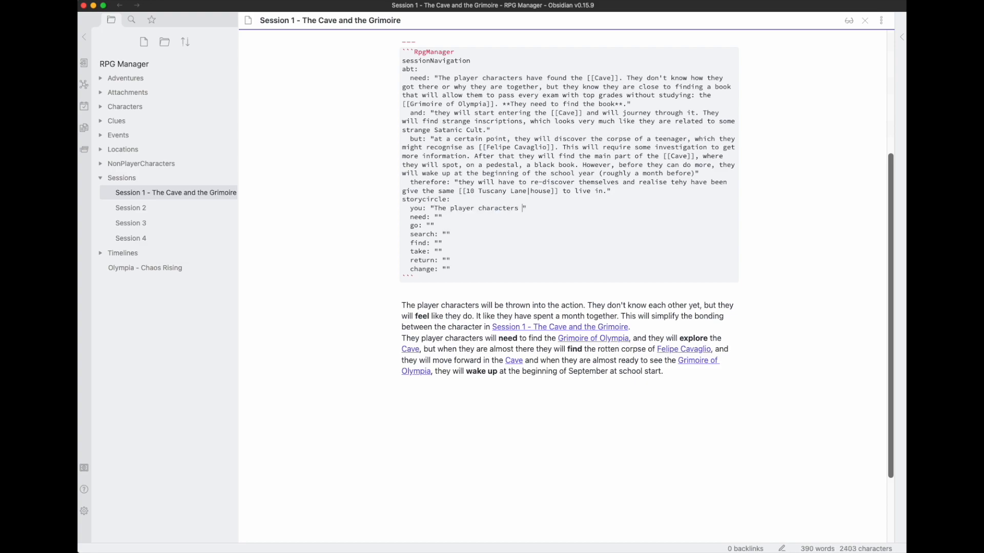
{"action": "type", "text": "re in the grounds of the [["}
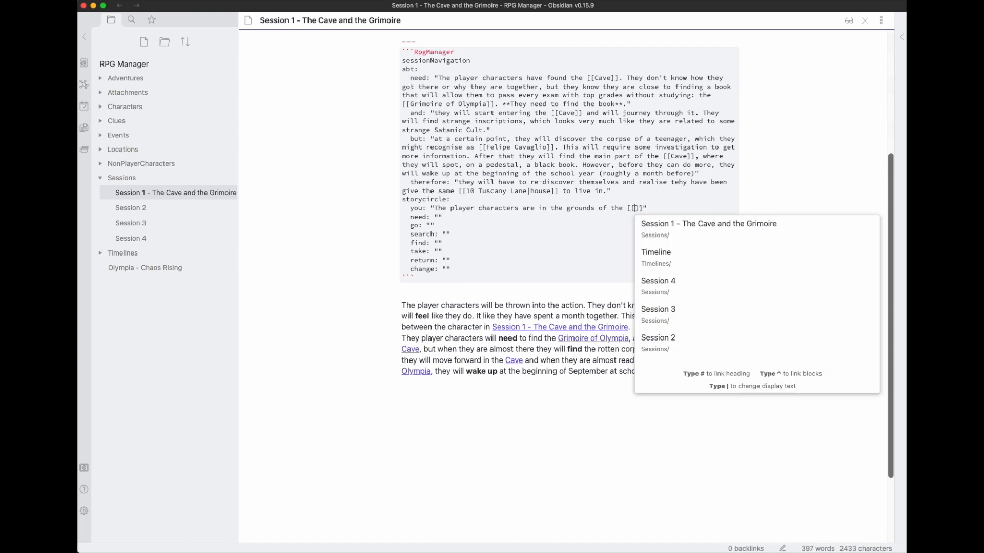
{"action": "type", "text": "South Puget Sound Community College"}
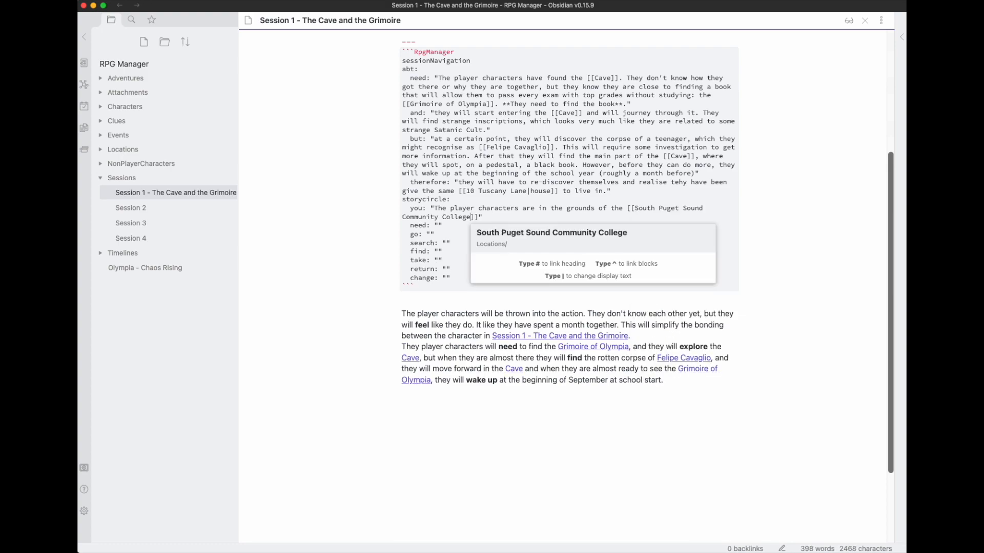
{"action": "key", "text": "Return"}
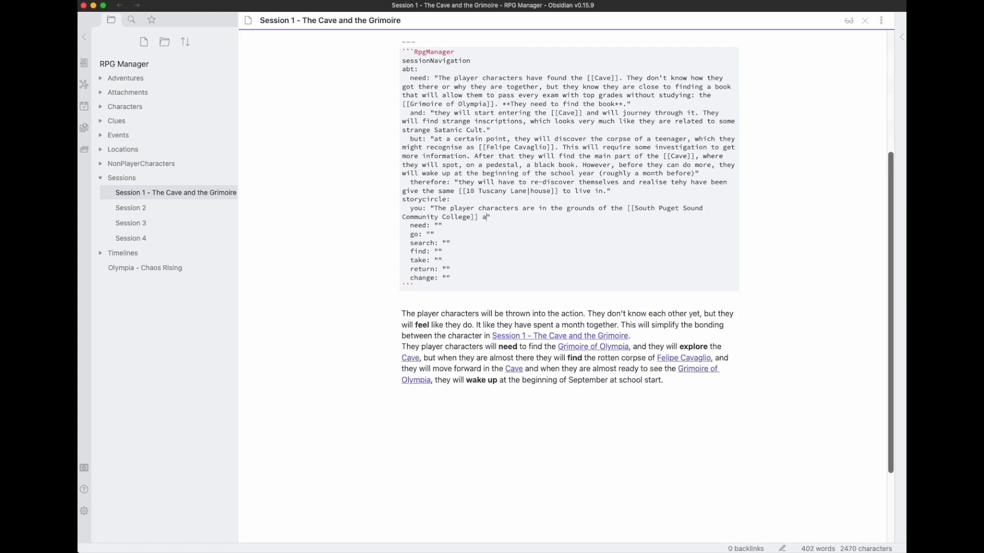
Continue the you entry with "and have found the entrance to the [[Cave]]. They", linking the Cave location.
{"action": "type", "text": "and have "}
{"action": "type", "text": "found the ent"}
{"action": "type", "text": "rance to the"}
{"action": "type", "text": " [[Cave"}
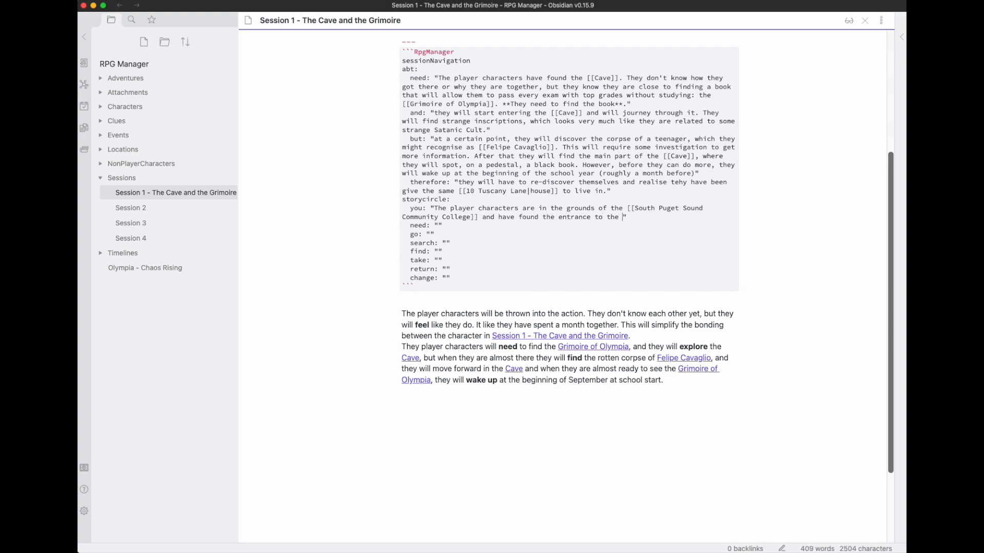
{"action": "key", "text": "Return"}
{"action": "type", "text": ". They "}
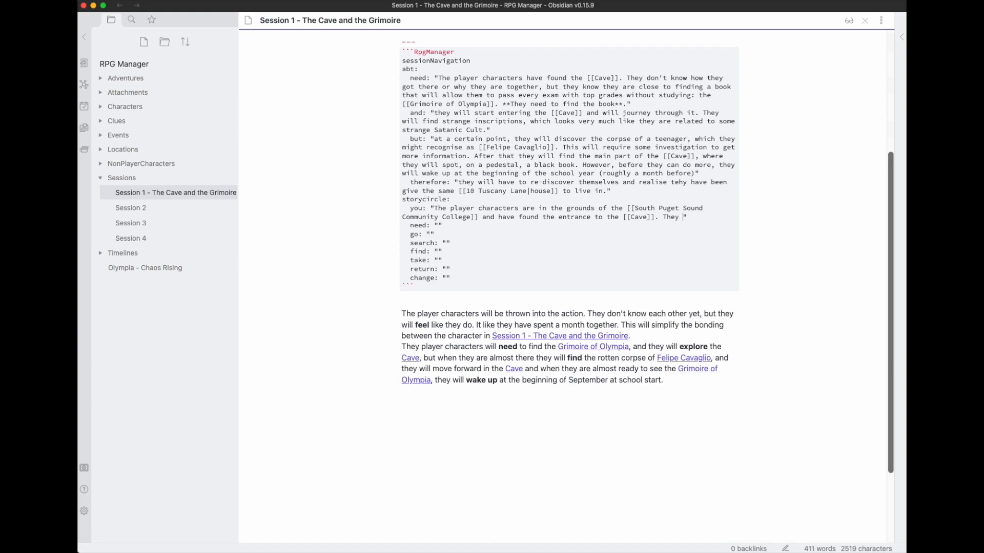
Finish the you entry with "know that there is a relationship between them already, but let's not get into it right now.".
{"action": "type", "text": "know that"}
{"action": "type", "text": " the"}
{"action": "type", "text": "t there is a rela"}
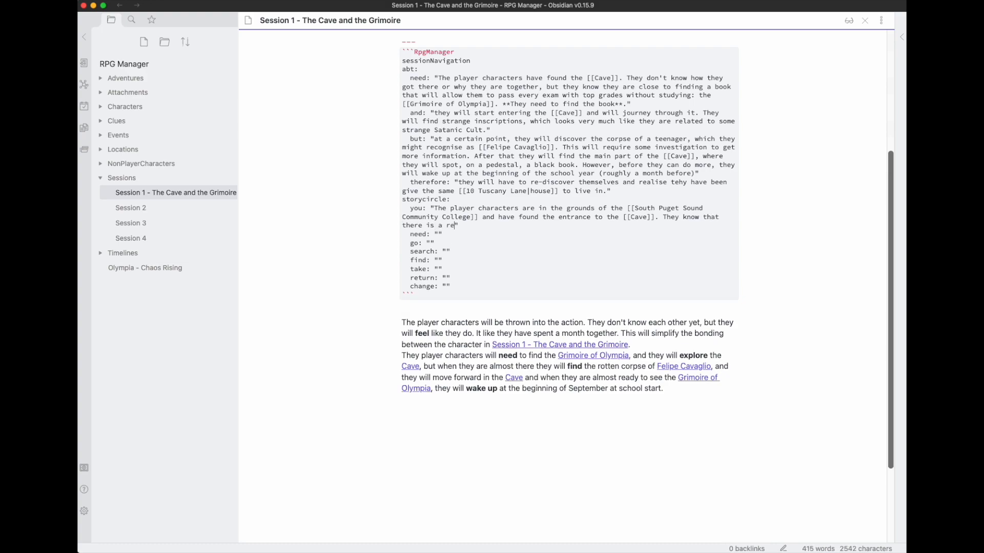
{"action": "type", "text": "tionship between them already, but "}
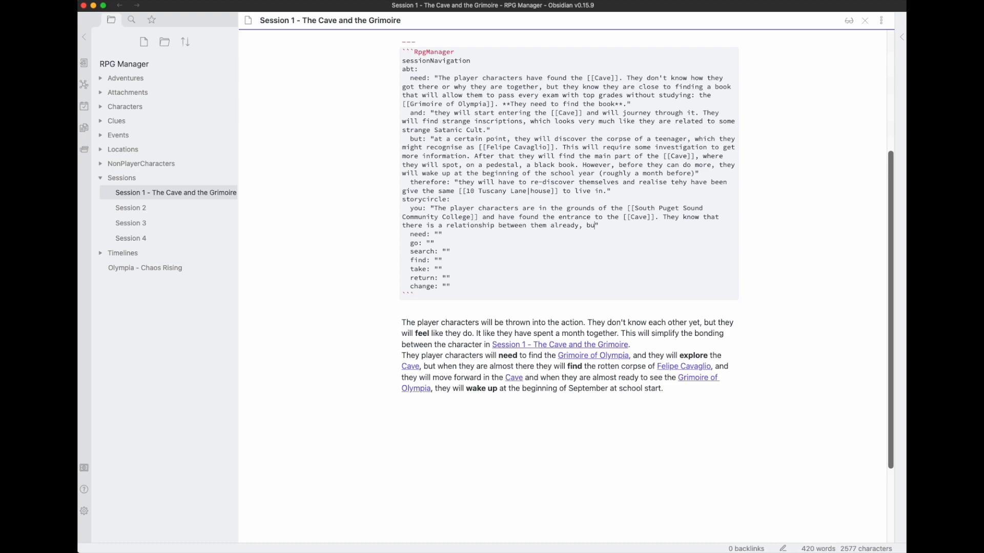
{"action": "type", "text": "let's not get into it "}
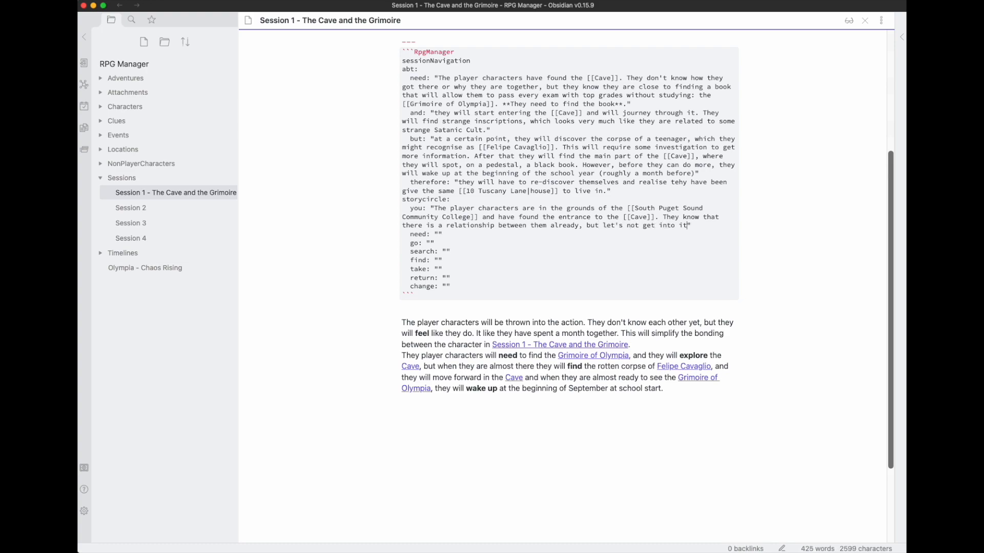
{"action": "type", "text": "right now."}
{"action": "left_click_drag", "start_coordinate": [731, 226], "coordinate": [435, 208]}
{"action": "left_click", "coordinate": [732, 225]}
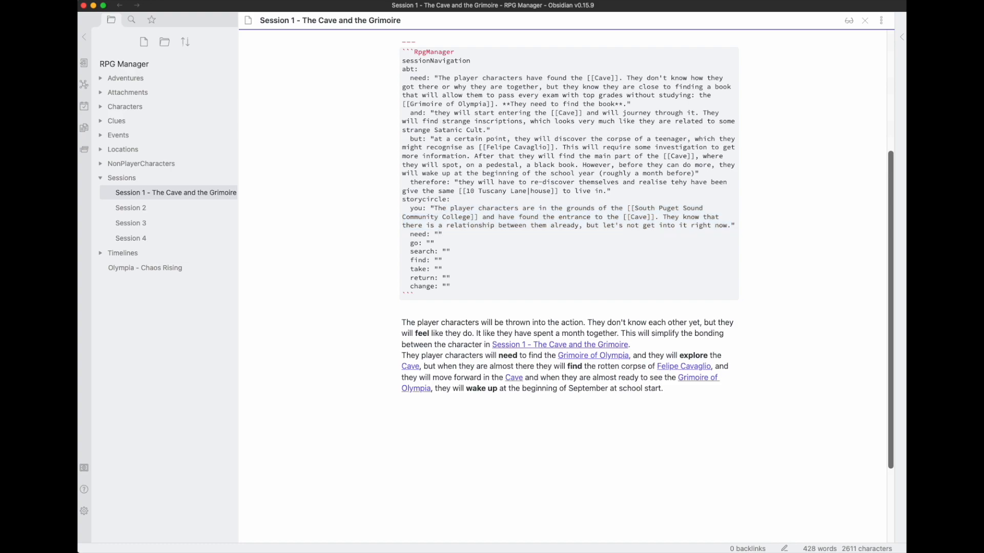
Begin the story circle's need entry with "they will realise that the [[Grimoire of Olympia]] may be in the [[Cave]]," using note links.
{"action": "type", "text": "they will realise"}
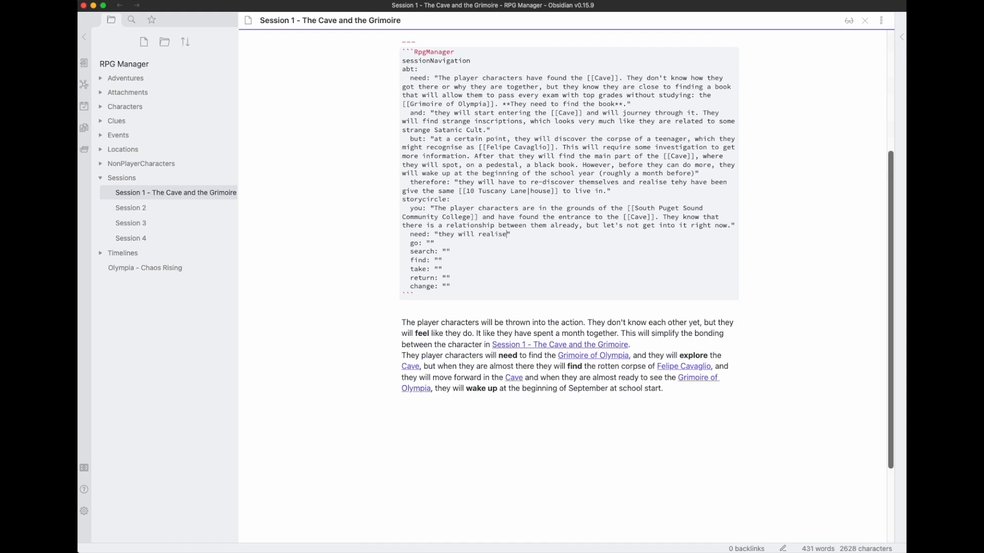
{"action": "type", "text": " that the "}
{"action": "type", "text": "[[Grimoi"}
{"action": "key", "text": "Return"}
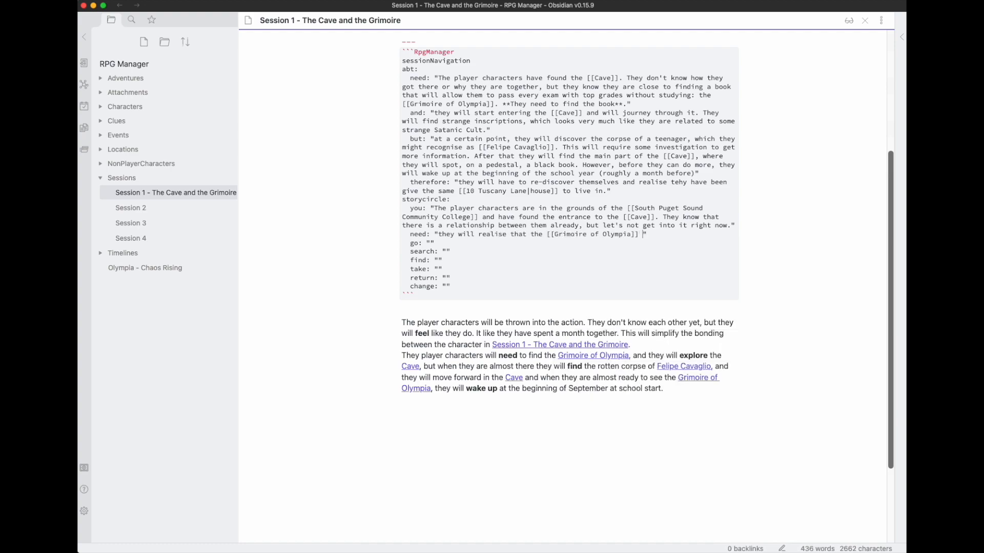
{"action": "type", "text": "may be in the [[Cave"}
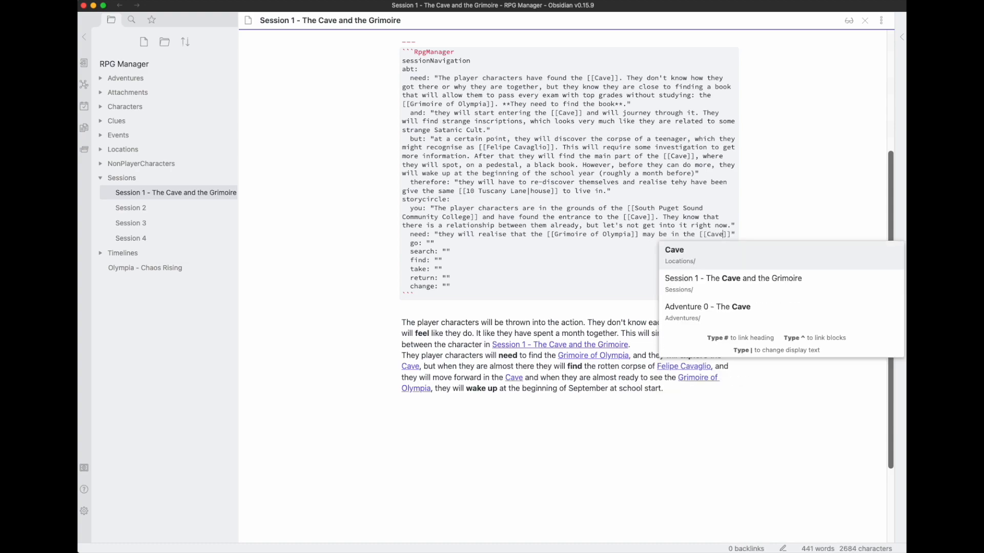
{"action": "key", "text": "BackSpace"}
{"action": "key", "text": "Return"}
{"action": "type", "text": ","}
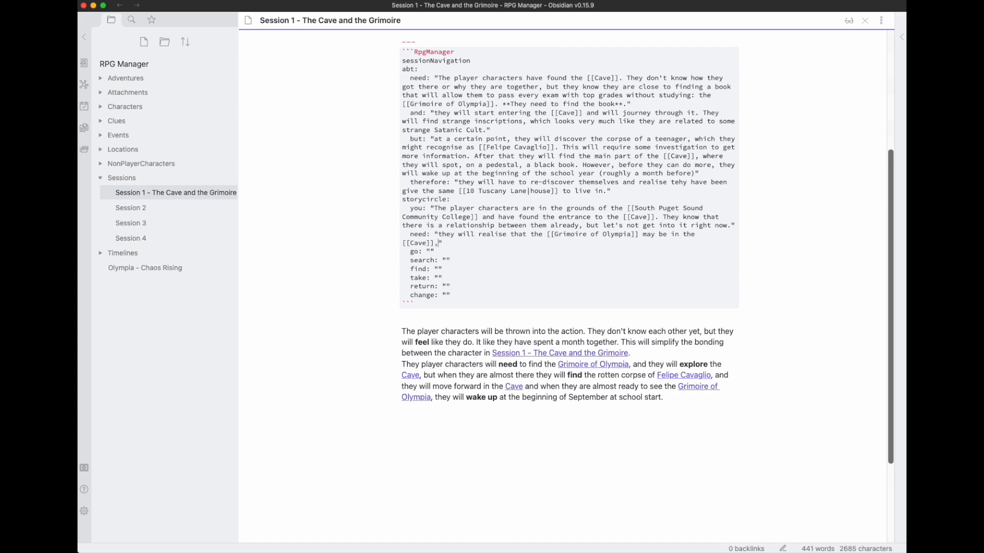
Complete the need entry with "therefore they will get into it and start discovering the [[Cave]]", linking the Cave location.
{"action": "type", "text": " therefore the"}
{"action": "type", "text": "y will "}
{"action": "type", "text": "get into it"}
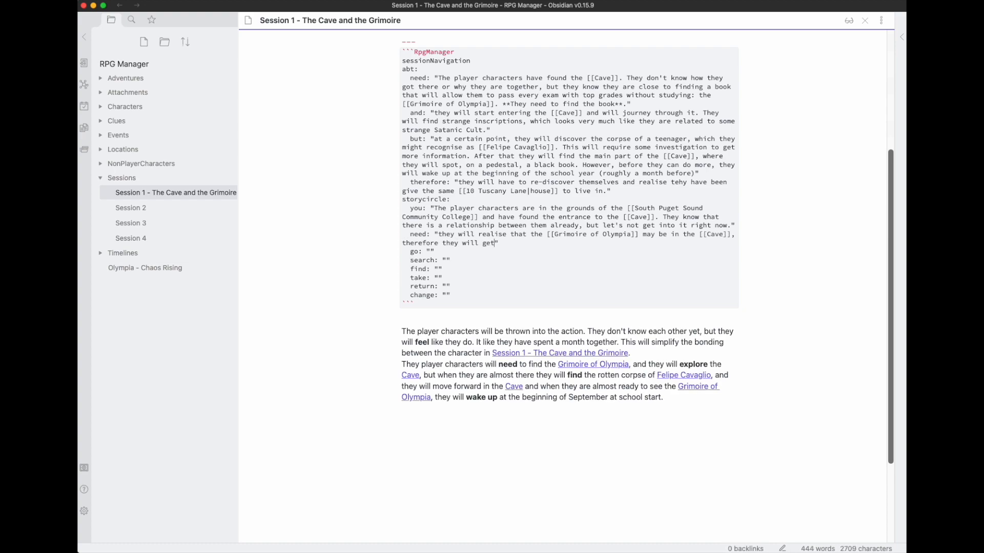
{"action": "type", "text": " and start discovering "}
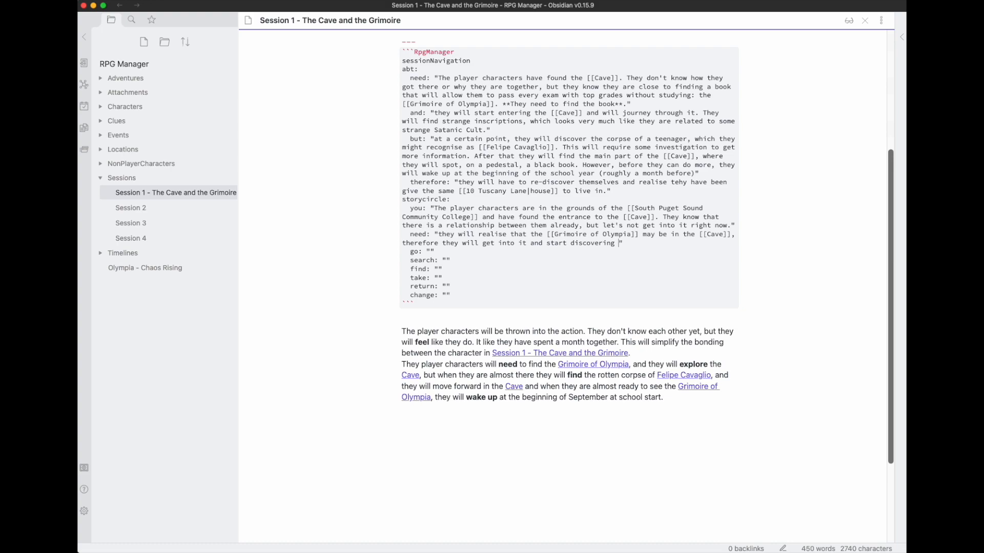
{"action": "type", "text": "the cave"}
{"action": "double_click", "coordinate": [643, 243]}
{"action": "key", "text": "BackSpace"}
{"action": "type", "text": "[[Cave"}
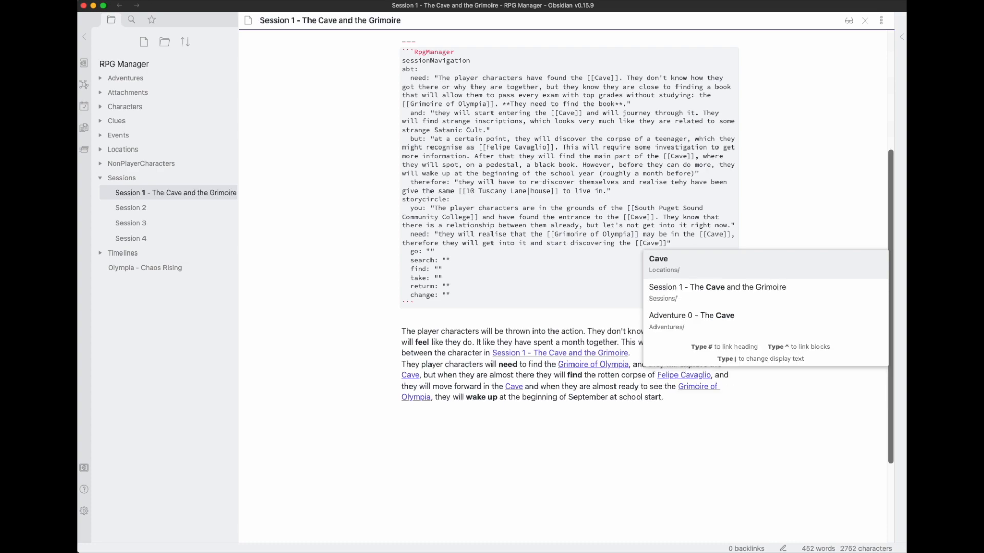
{"action": "key", "text": "Return"}
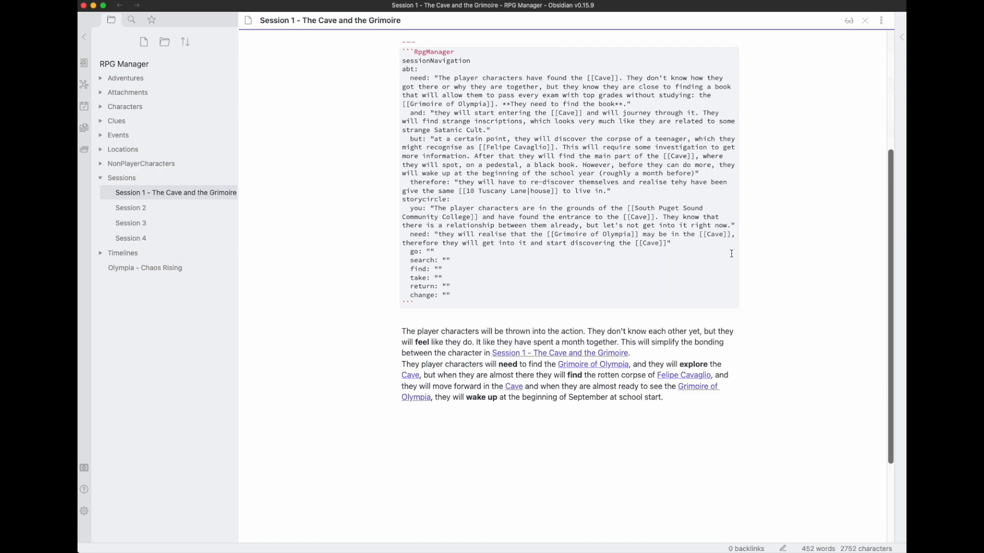
Leave the RpgManager code block and review the rendered Story Circle Plot.
{"action": "left_click", "coordinate": [667, 331]}
{"action": "scroll", "coordinate": [500, 456], "scroll_direction": "down", "scroll_amount": 3}
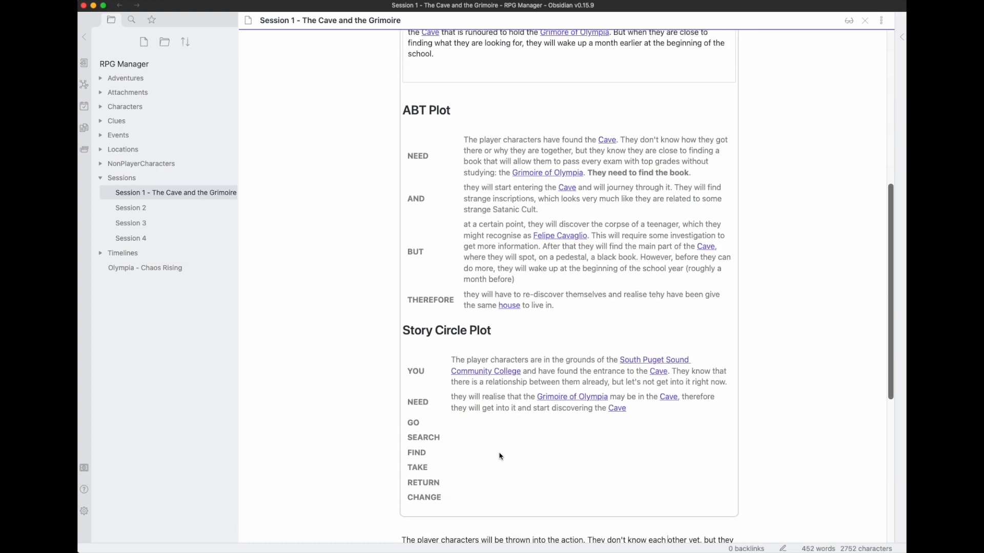
{"action": "scroll", "coordinate": [500, 456], "scroll_direction": "down", "scroll_amount": 2}
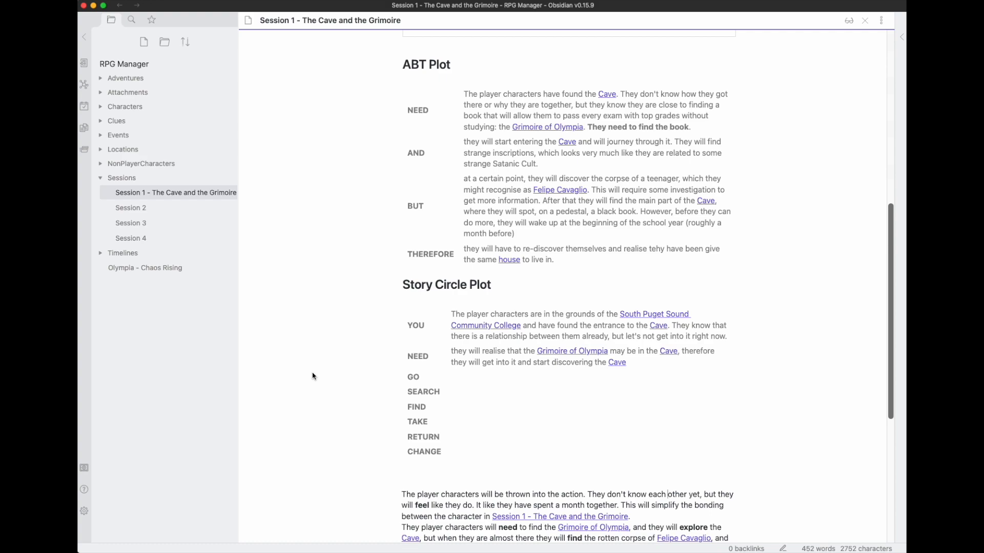
Create a new note in a separate pane and title it "s01e01 - The beginning".
{"action": "key", "text": "super+shift+n"}
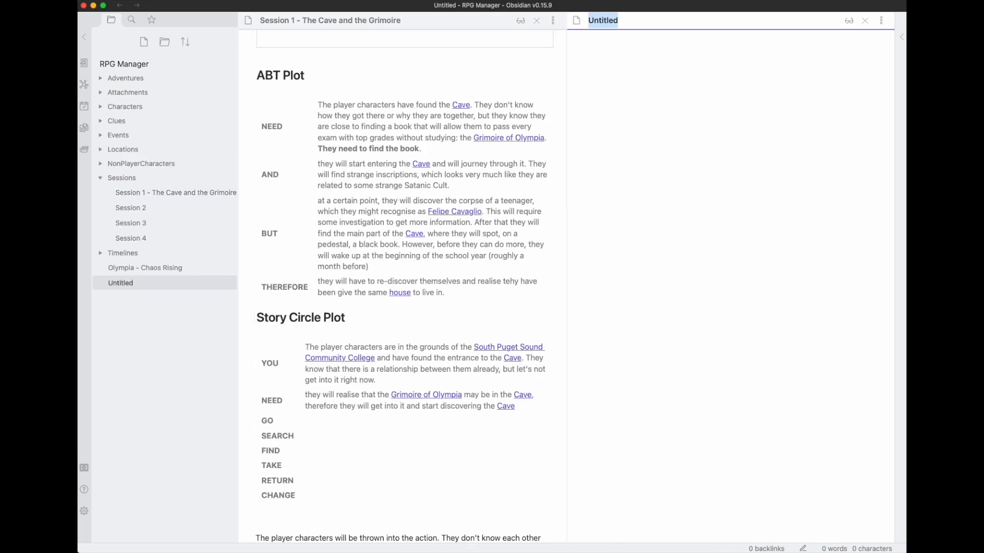
{"action": "type", "text": "s01e01 - The beginning"}
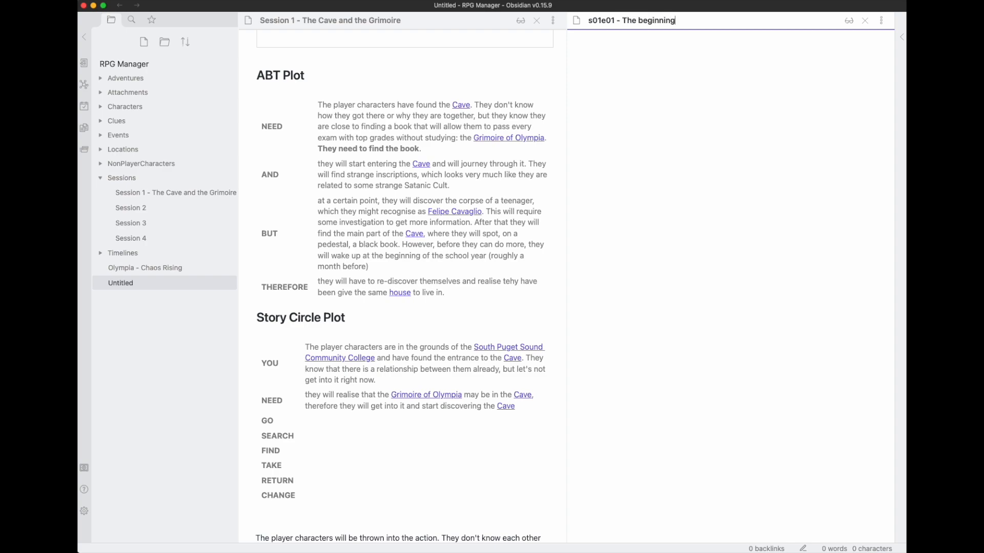
Fill the new note as a Scene with the RpgManager default Scene template, assigned to Session 1 - The Cave and the Grimoire.
{"action": "key", "text": "super+p"}
{"action": "type", "text": "sce"}
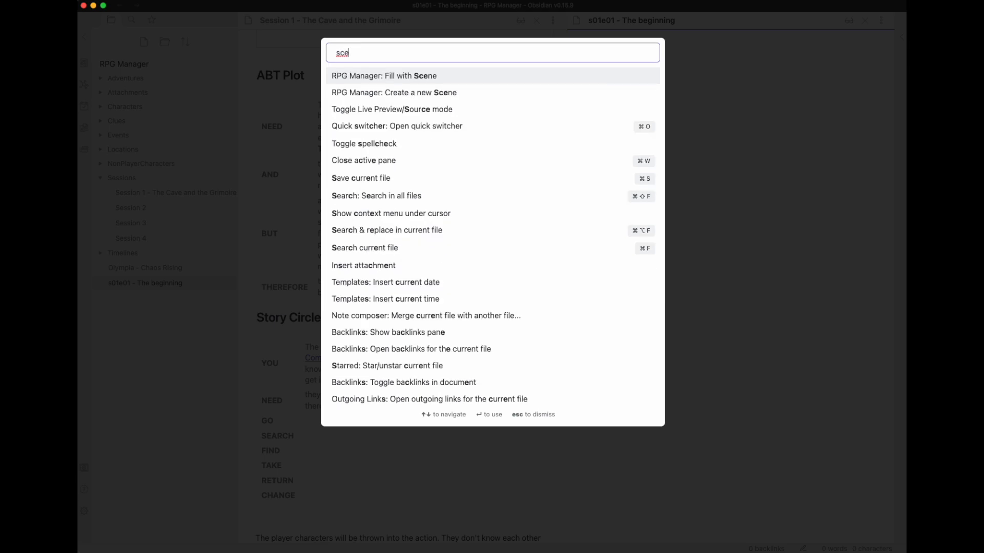
{"action": "key", "text": "Return"}
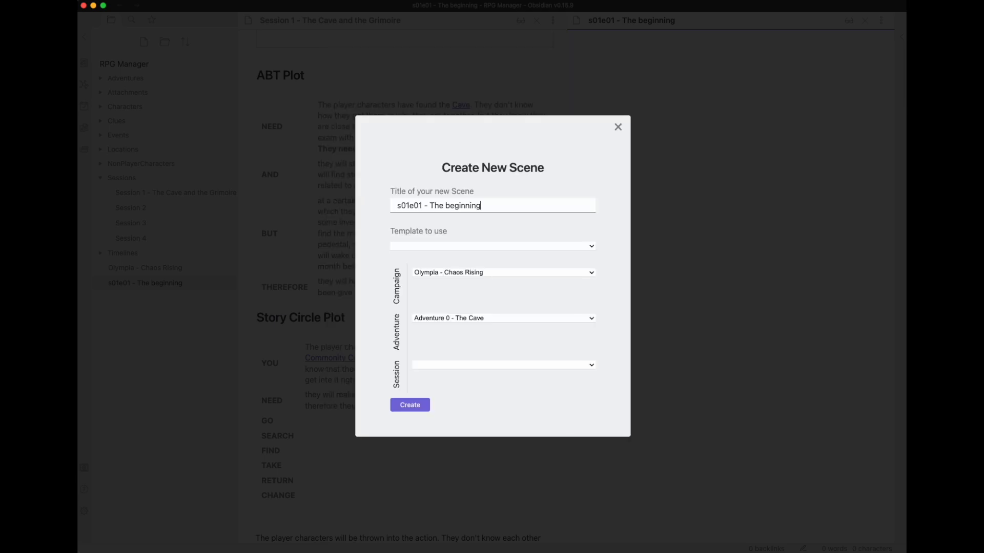
{"action": "left_click", "coordinate": [456, 246]}
{"action": "left_click", "coordinate": [441, 259]}
{"action": "left_click", "coordinate": [436, 365]}
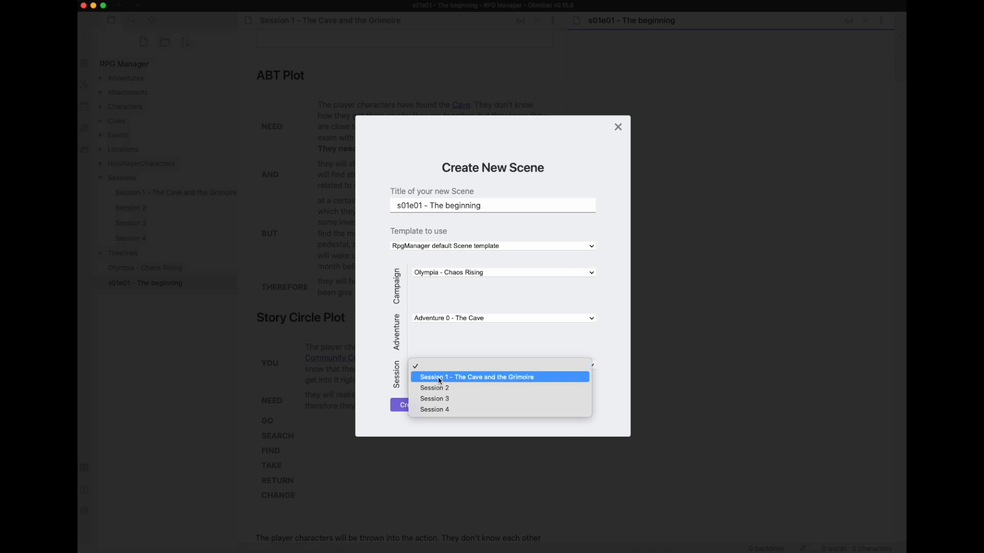
{"action": "left_click", "coordinate": [439, 381]}
{"action": "left_click", "coordinate": [413, 406]}
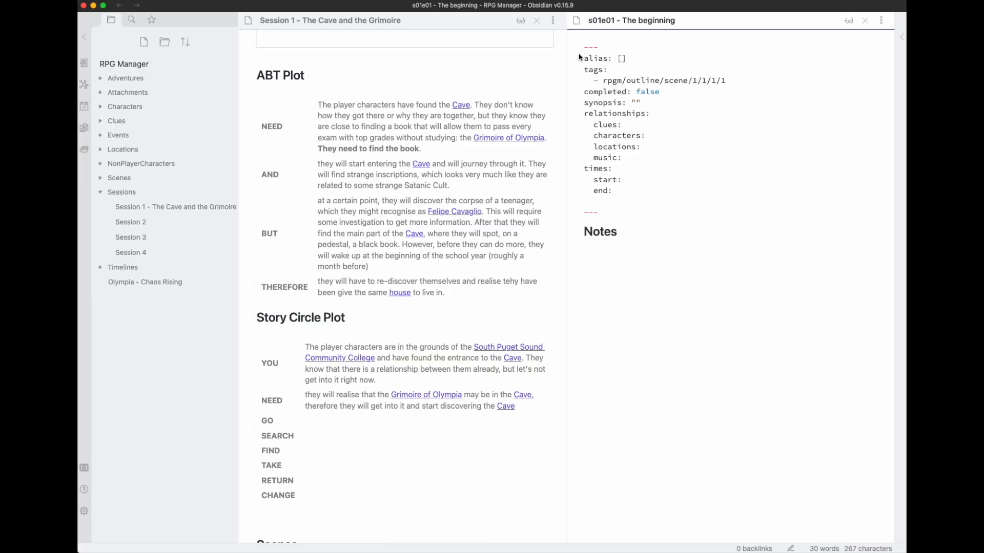
Create a subfolder named "Adventure 1" inside the Sessions folder.
{"action": "left_click", "coordinate": [100, 193]}
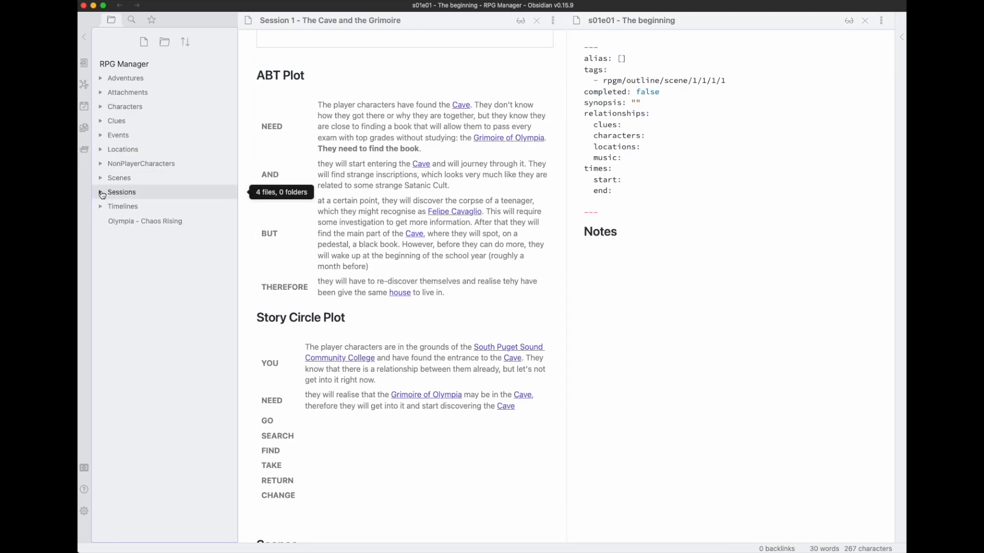
{"action": "left_click", "coordinate": [101, 194]}
{"action": "right_click", "coordinate": [126, 193]}
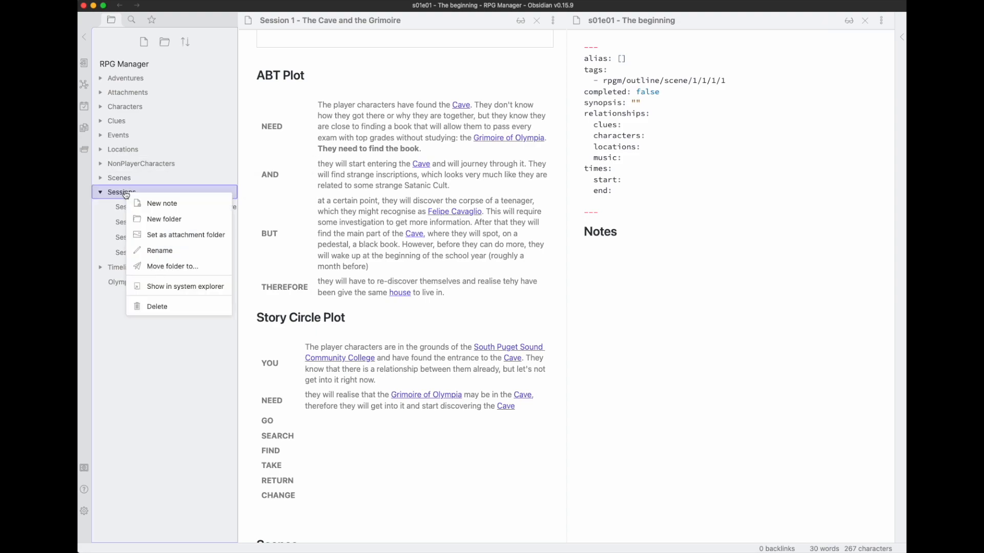
{"action": "left_click", "coordinate": [164, 219]}
{"action": "type", "text": "Ad"}
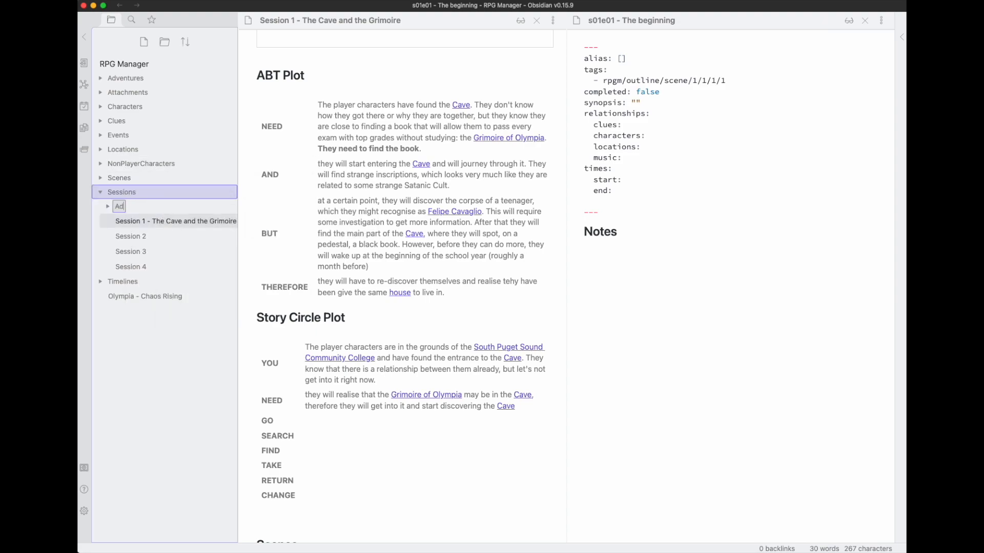
{"action": "type", "text": "venture 1"}
{"action": "key", "text": "Return"}
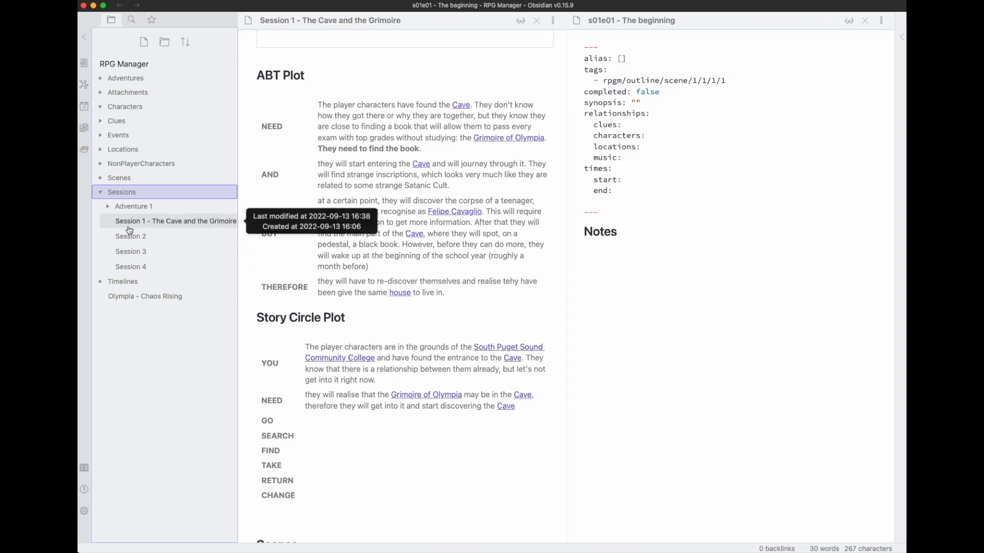
Move the four session notes into the Adventure 1 folder and file "s01e01 - The beginning" in a new Scenes subfolder named "Session 1".
{"action": "left_click_drag", "start_coordinate": [130, 230], "coordinate": [128, 207]}
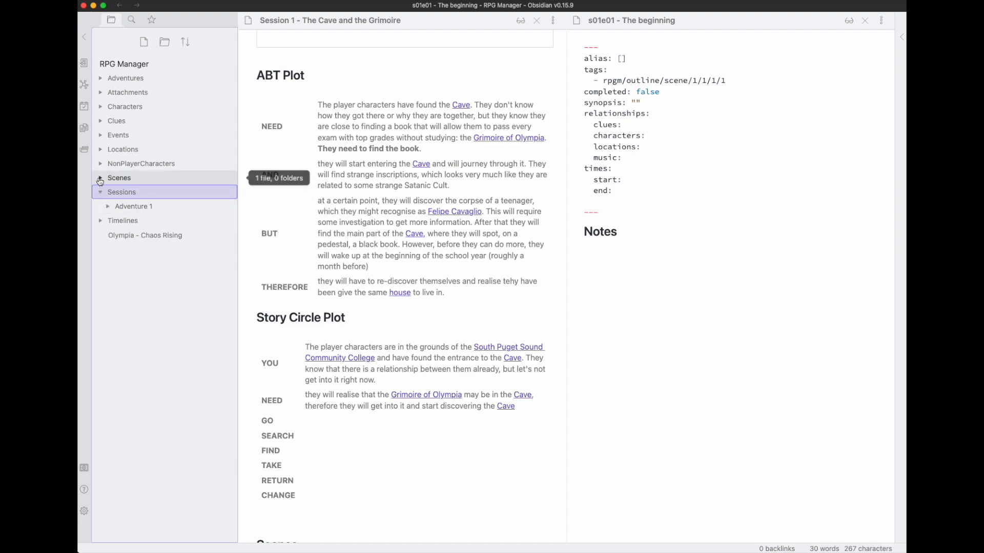
{"action": "left_click", "coordinate": [100, 180]}
{"action": "right_click", "coordinate": [123, 181]}
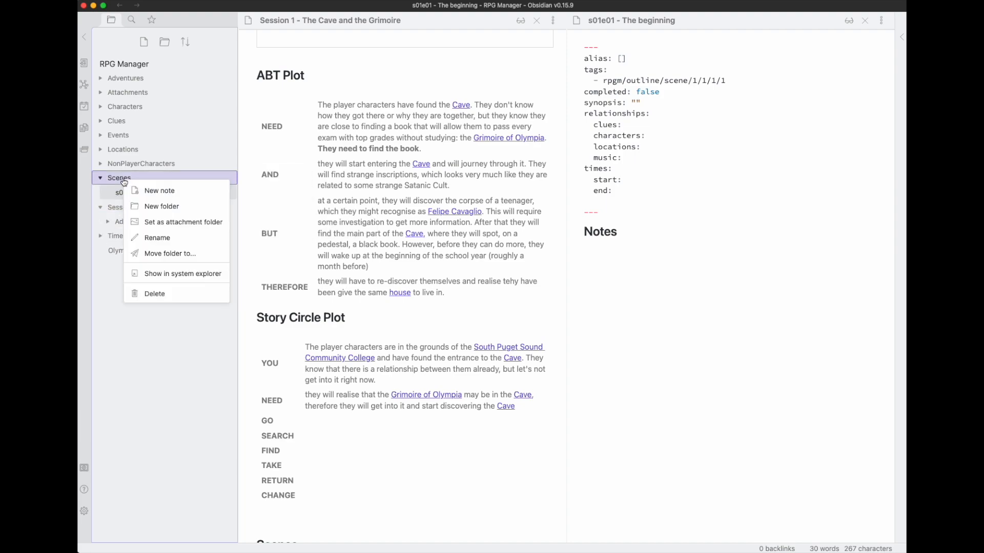
{"action": "left_click", "coordinate": [155, 207]}
{"action": "type", "text": "Session 1"}
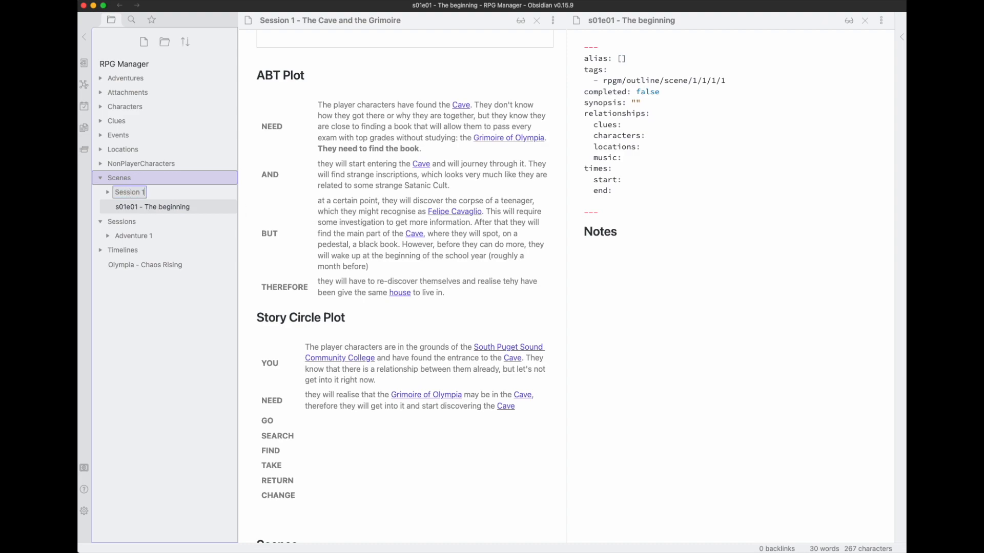
{"action": "key", "text": "Return"}
{"action": "left_click_drag", "start_coordinate": [133, 209], "coordinate": [131, 197]}
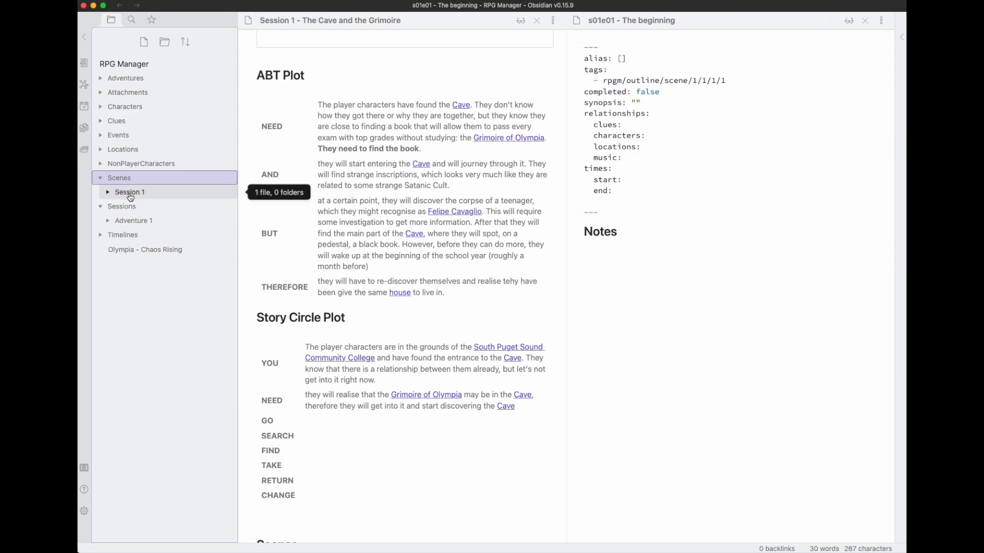
{"action": "left_click", "coordinate": [109, 194]}
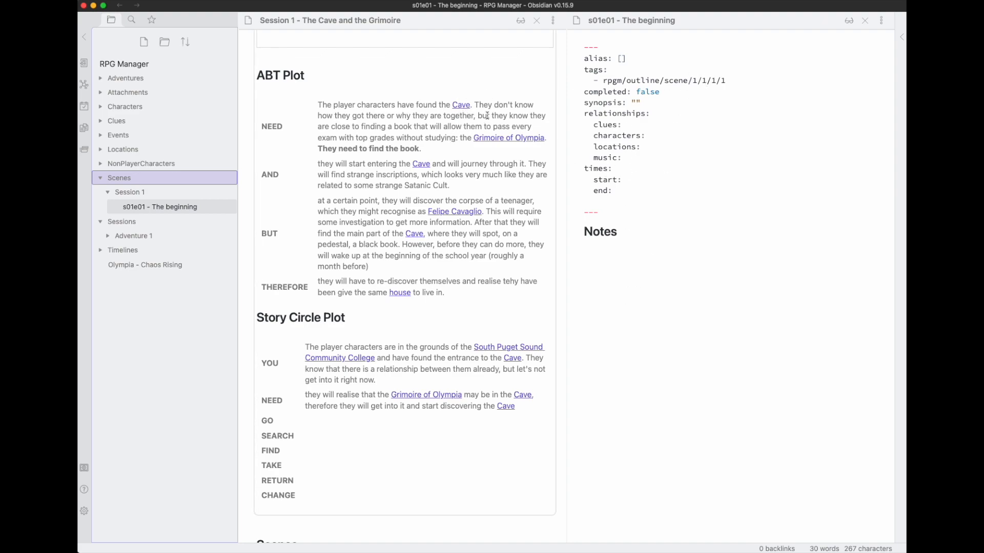
Open the linked Cave note in a new pane and close the scene and Session 1 notes so only Cave remains.
{"action": "left_click", "coordinate": [461, 105], "text": "super"}
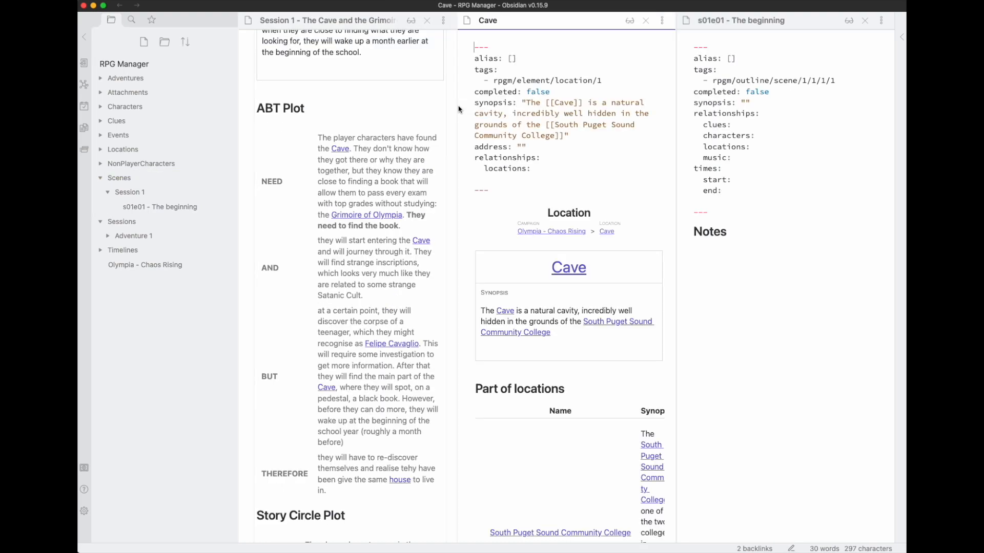
{"action": "left_click", "coordinate": [865, 20]}
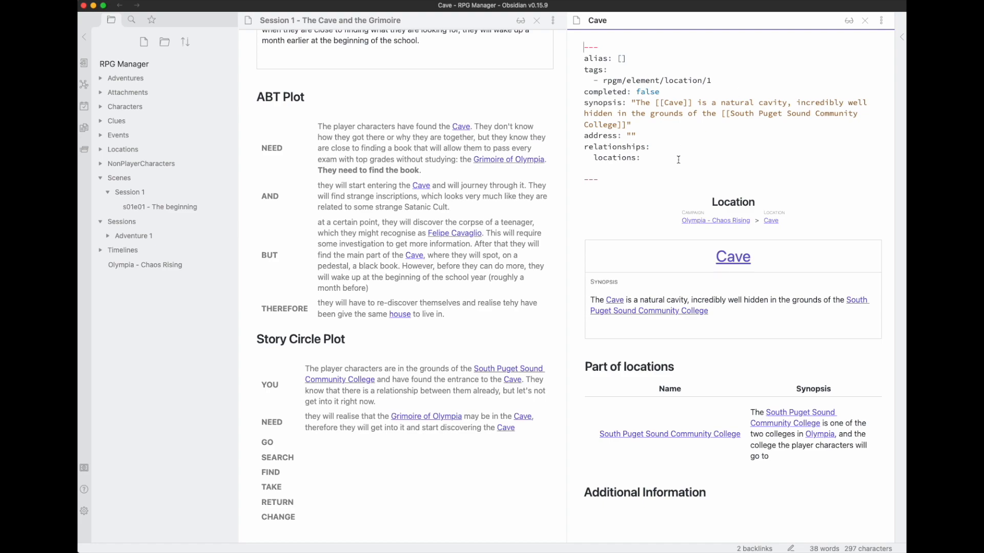
{"action": "left_click", "coordinate": [536, 21]}
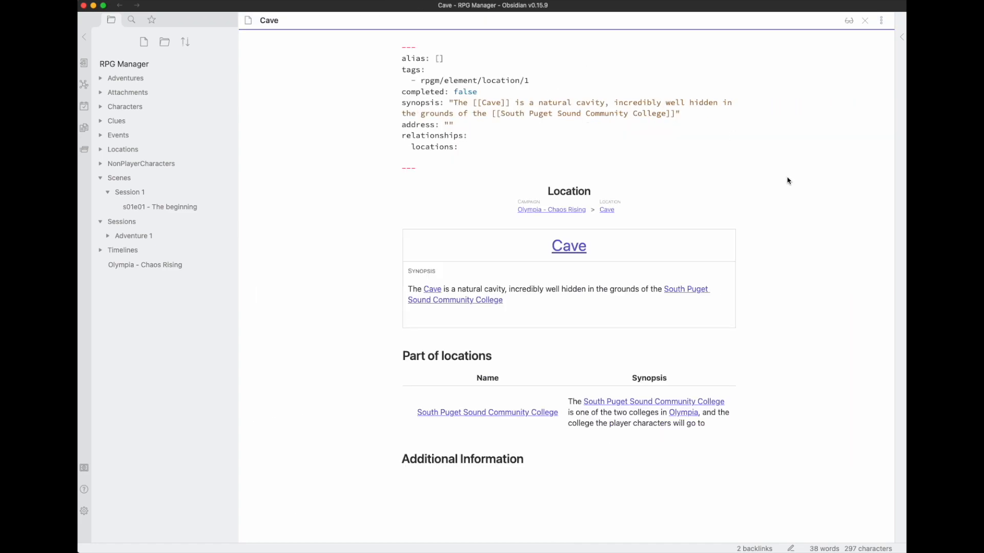
Create a new note in a separate pane beside Cave and title it "Writings on the Cave".
{"action": "key", "text": "super+shift+n"}
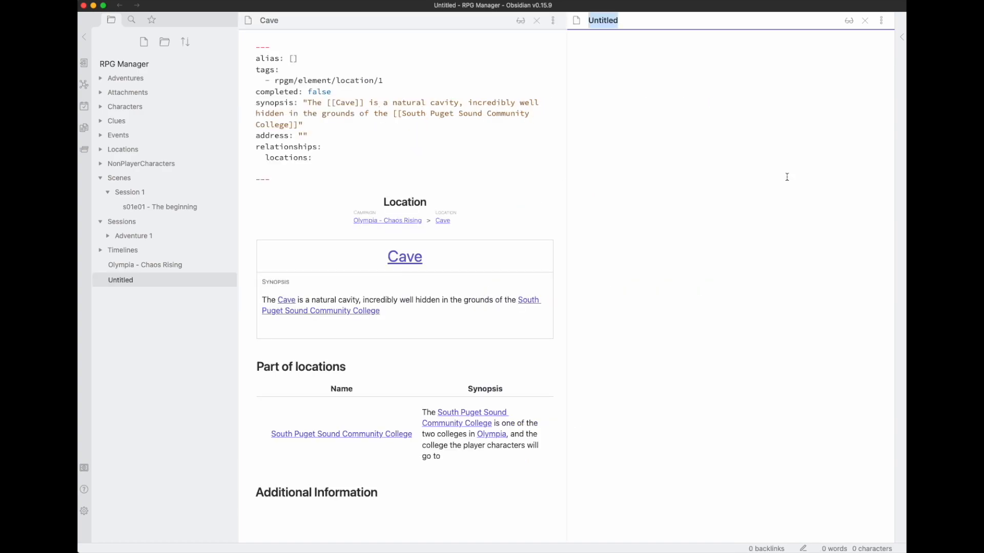
{"action": "type", "text": "Writings on the Cave"}
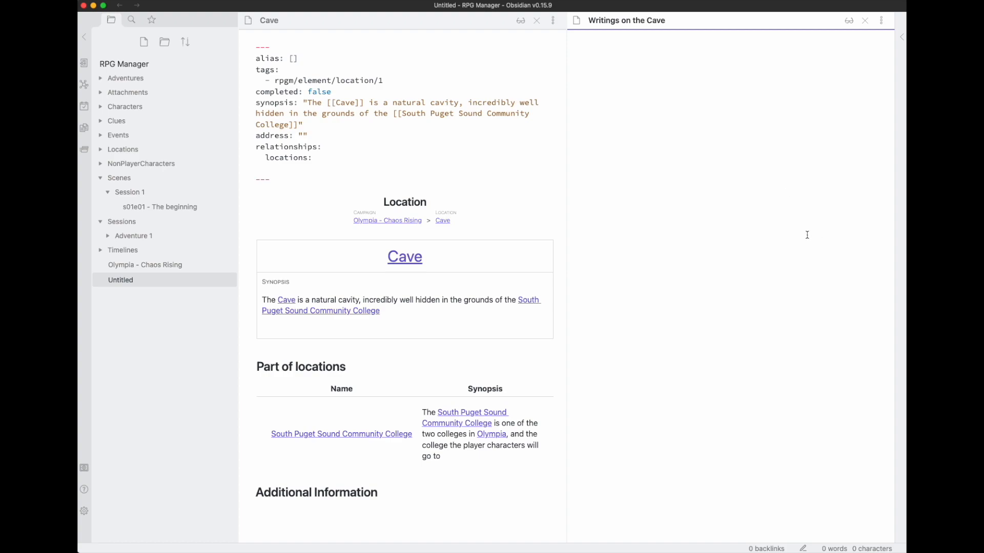
{"action": "key", "text": "Return"}
Fill the Writings on the Cave note as a Clue using the RpgManager default Clue template in the Olympia - Chaos Rising campaign.
{"action": "key", "text": "super+p"}
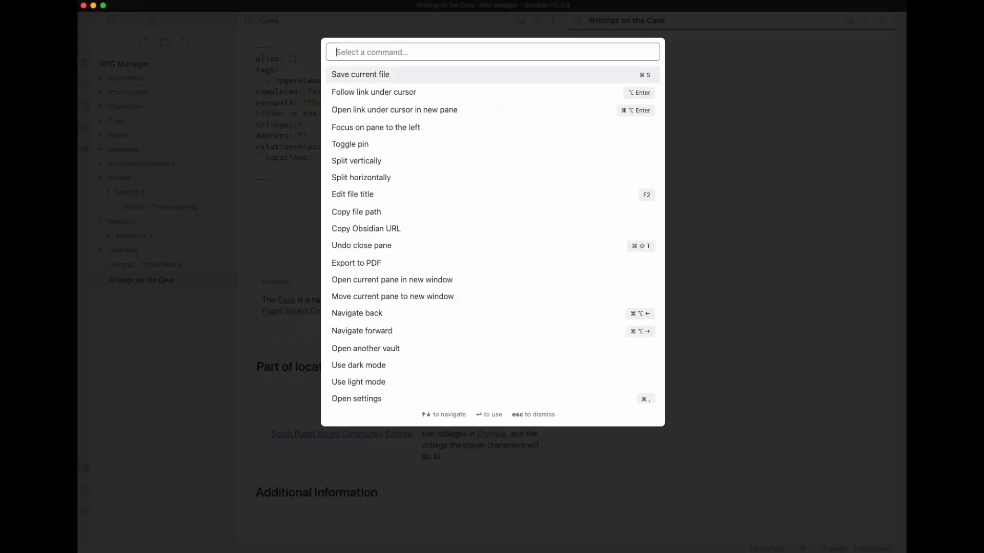
{"action": "type", "text": "clue"}
{"action": "key", "text": "Down"}
{"action": "key", "text": "Return"}
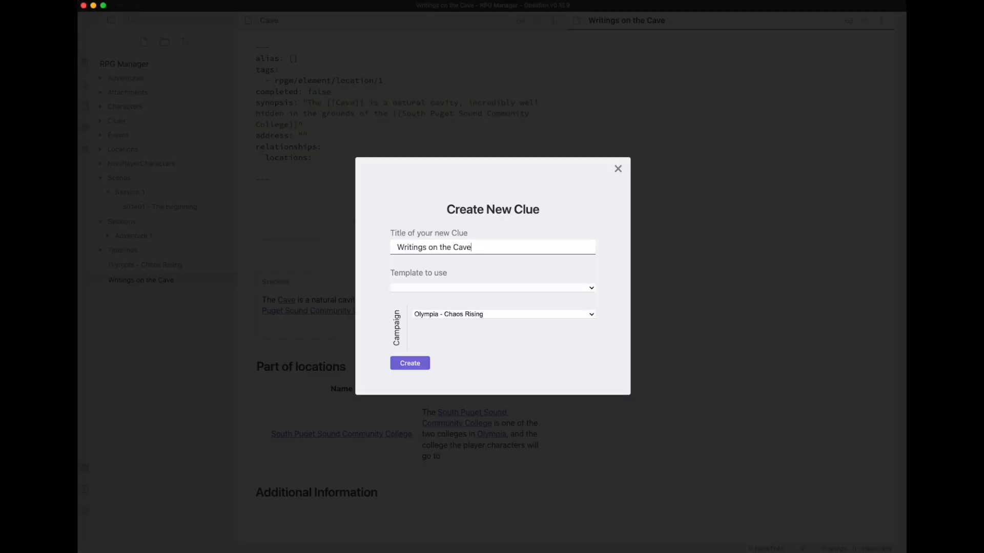
{"action": "left_click", "coordinate": [430, 287]}
{"action": "left_click", "coordinate": [431, 300]}
{"action": "left_click", "coordinate": [410, 363]}
Add "Cave:" as a location relationship in the Writings on the Cave clue.
{"action": "left_click", "coordinate": [647, 136]}
{"action": "key", "text": "Return"}
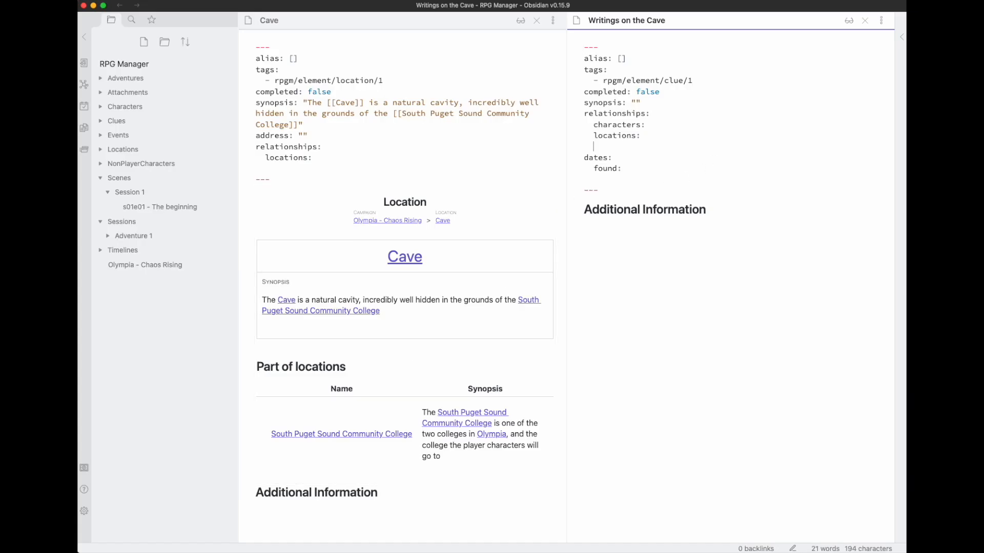
{"action": "type", "text": "[[C"}
{"action": "type", "text": "ave"}
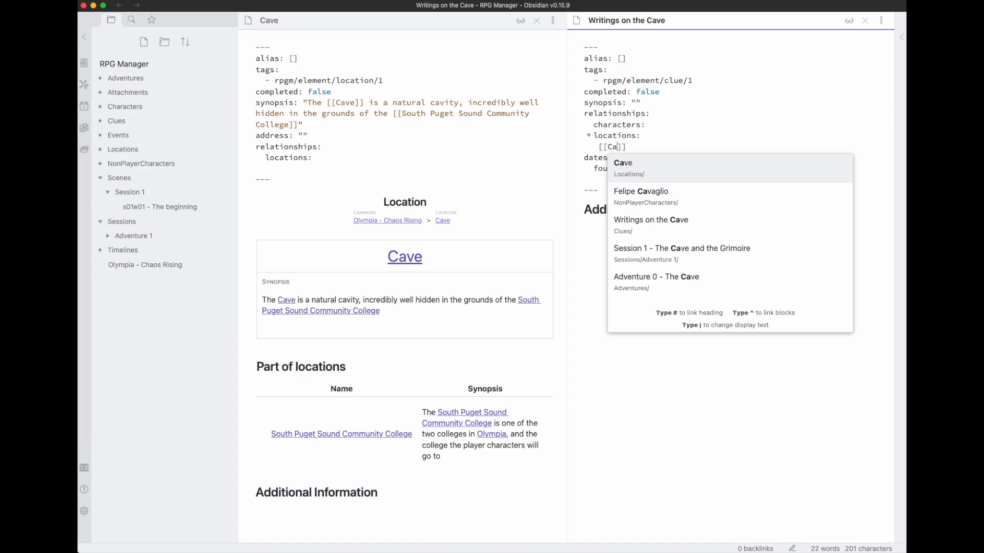
{"action": "key", "text": "Return"}
{"action": "key", "text": "BackSpace"}
{"action": "key", "text": "BackSpace"}
{"action": "type", "text": ":"}
{"action": "key", "text": "super+Left"}
{"action": "key", "text": "Delete"}
{"action": "key", "text": "Delete"}
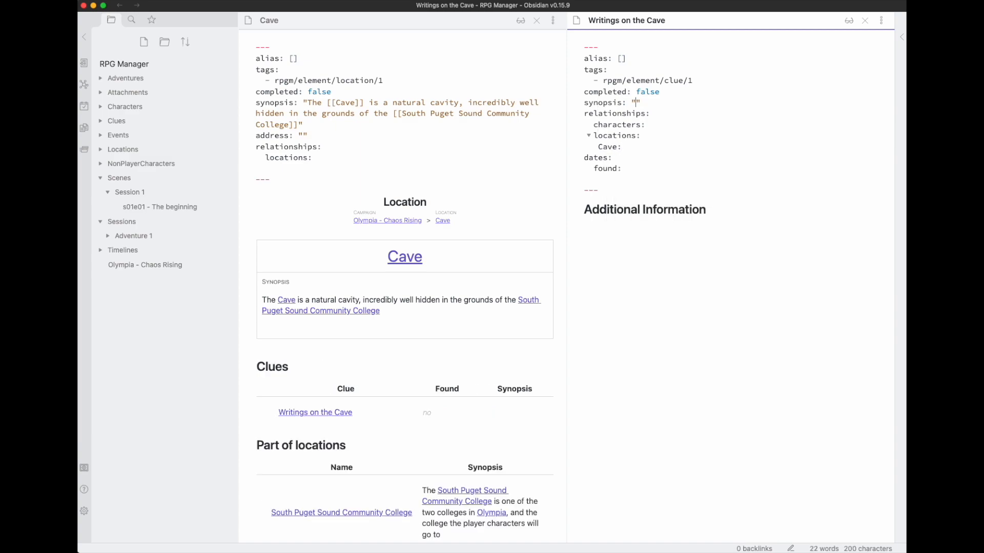
Write the clue's synopsis: "In the [[Cave]] there are lots of inscriptions on the wall. The player characters might realise these are satanic symbols.".
{"action": "type", "text": "In the [[A"}
{"action": "key", "text": "BackSpace"}
{"action": "type", "text": "Cave"}
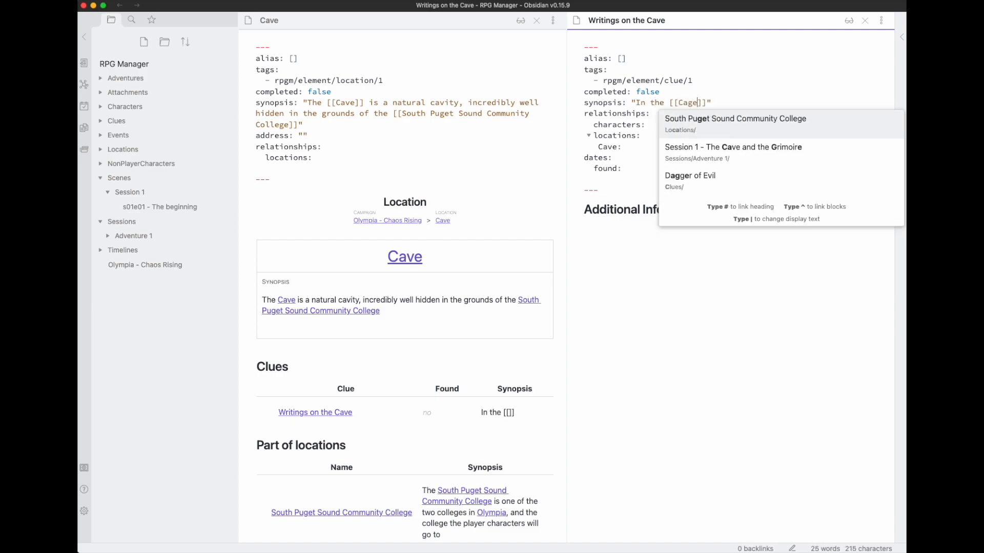
{"action": "key", "text": "Return"}
{"action": "type", "text": "there are "}
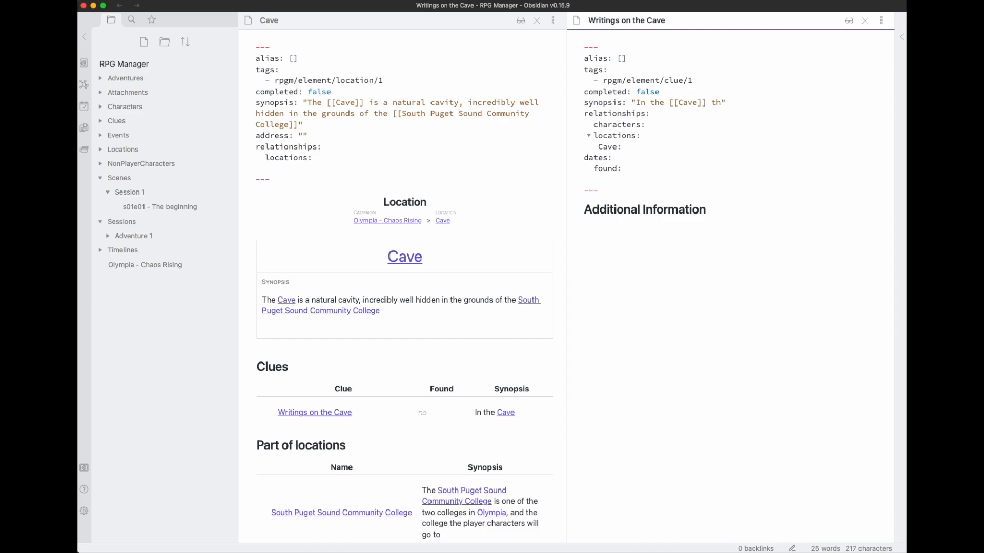
{"action": "type", "text": "lots of insc"}
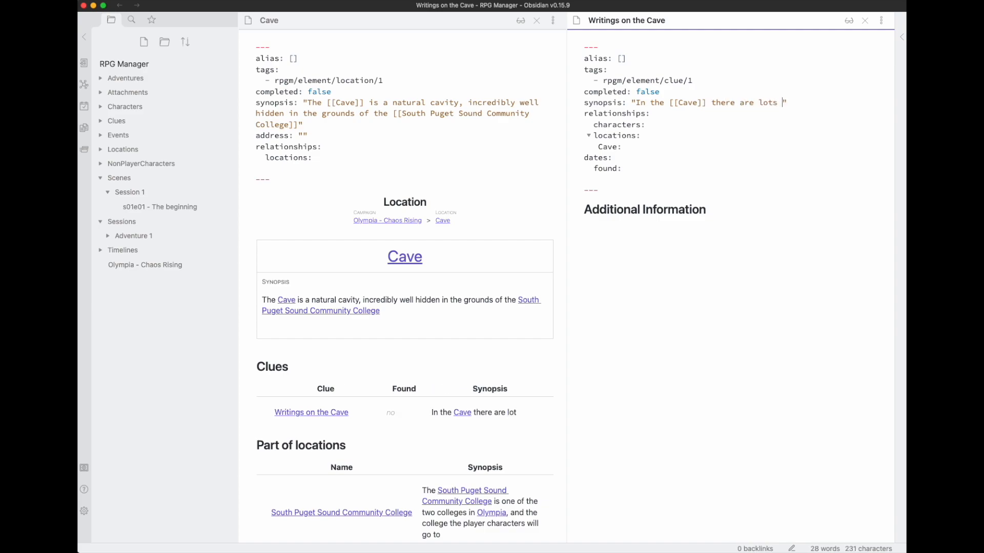
{"action": "type", "text": "riptions on t"}
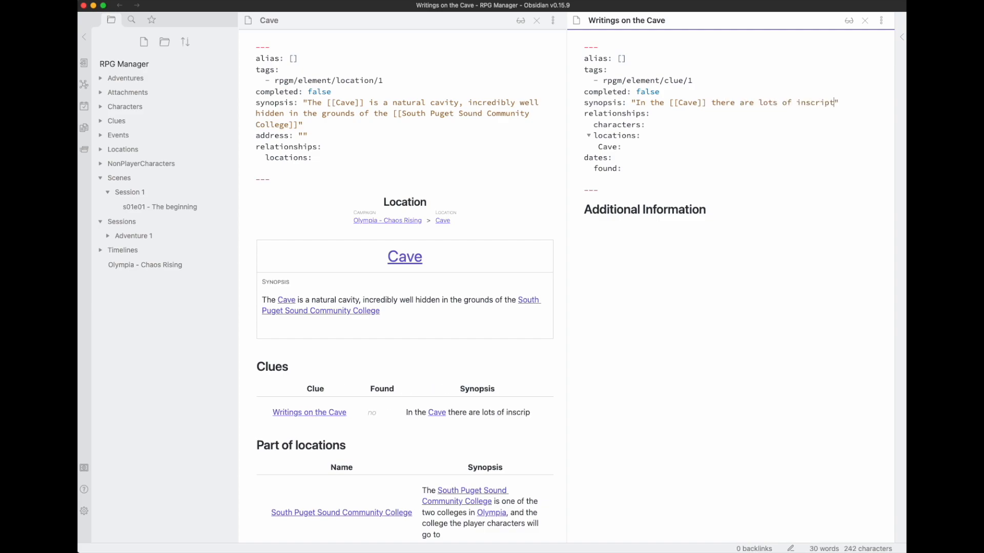
{"action": "type", "text": "he wall. The p"}
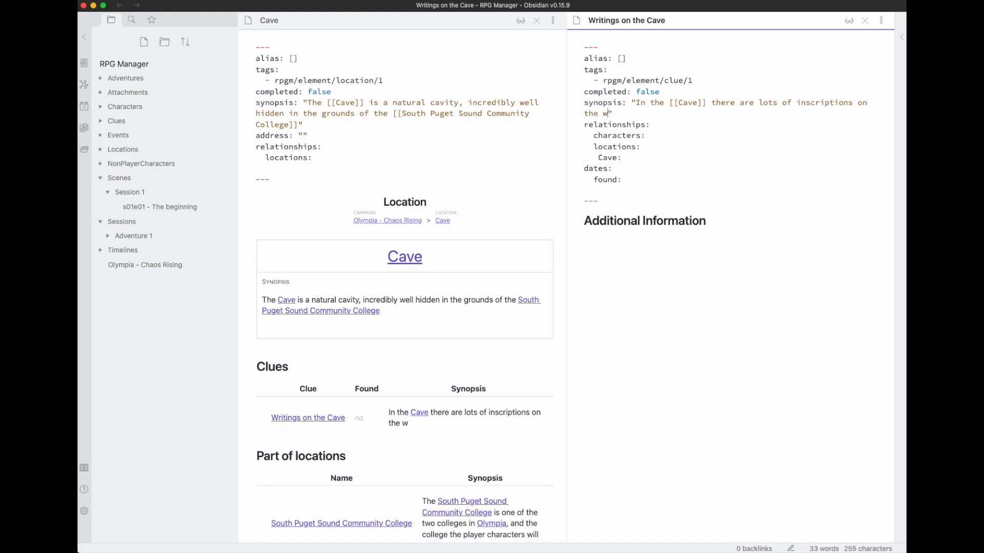
{"action": "type", "text": "layer characters w"}
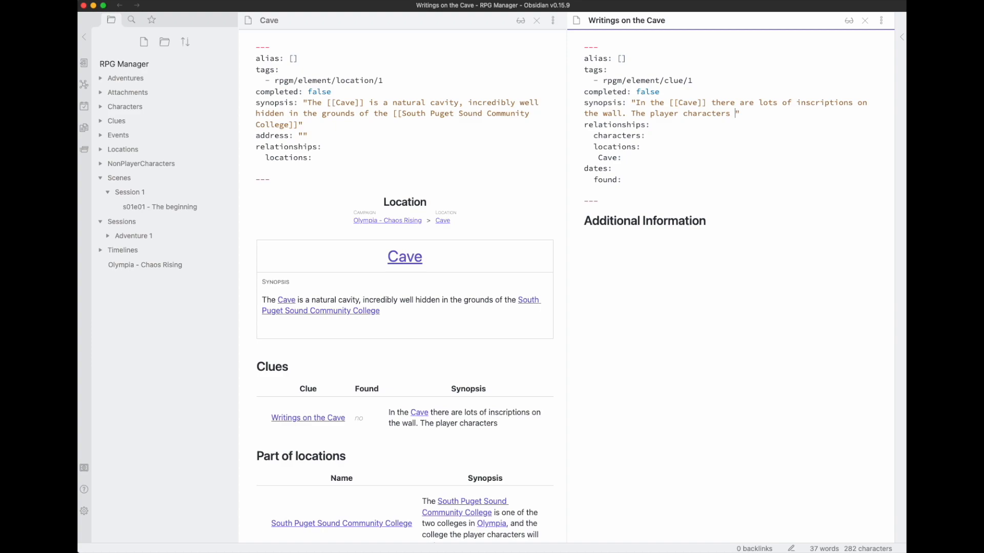
{"action": "type", "text": "might realise these are sata"}
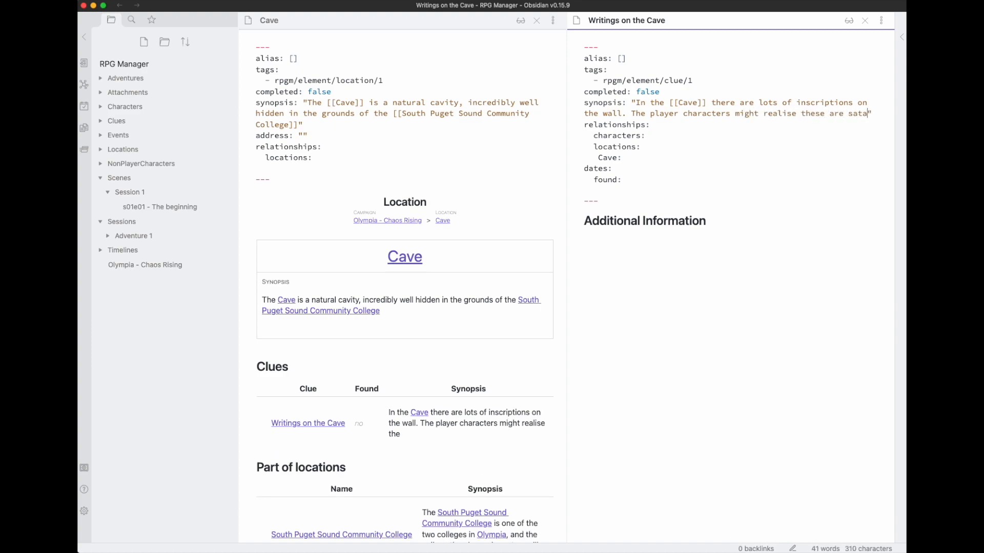
{"action": "type", "text": "nic symb"}
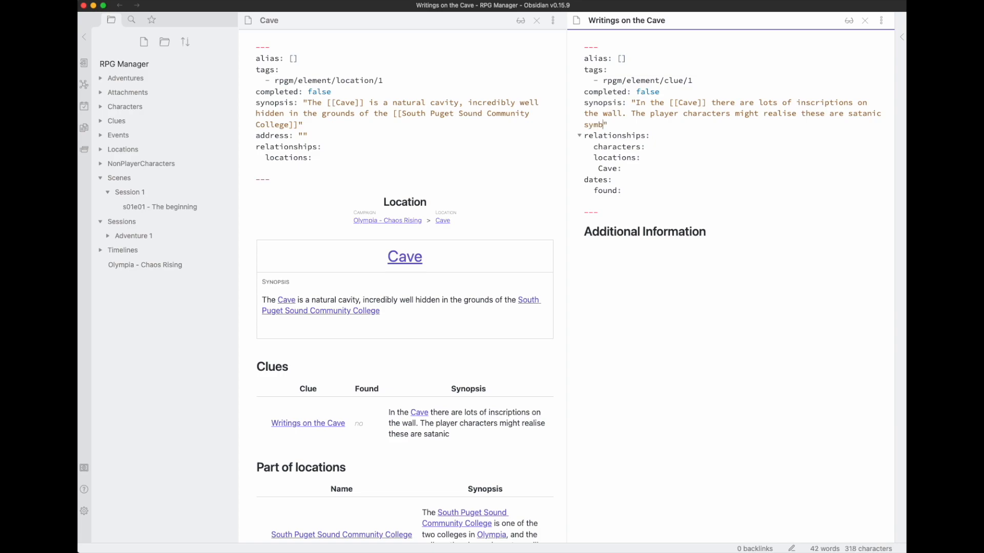
{"action": "type", "text": "ols."}
Create another new note beside Cave and title it "Knowledge about The Children of Satan".
{"action": "key", "text": "super+n"}
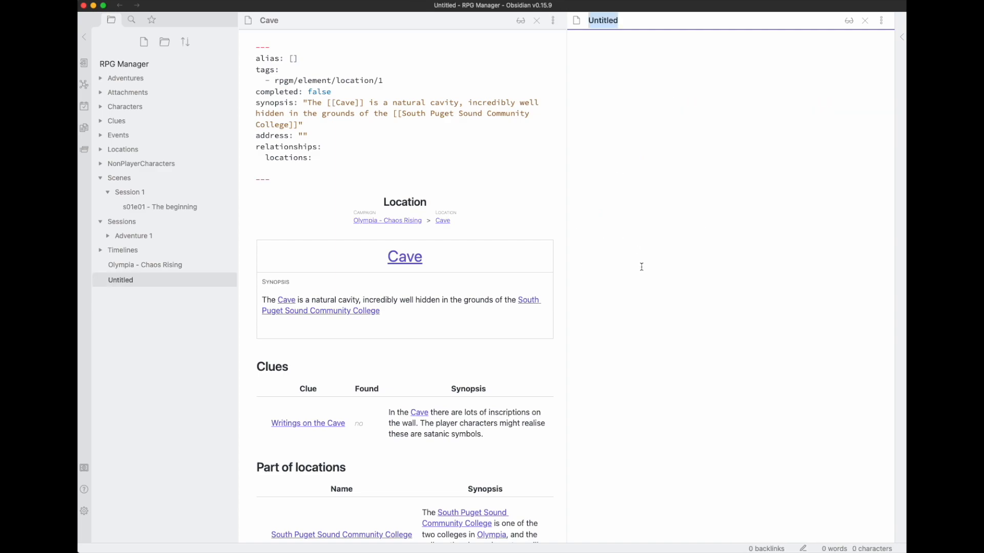
{"action": "type", "text": "Knowledge"}
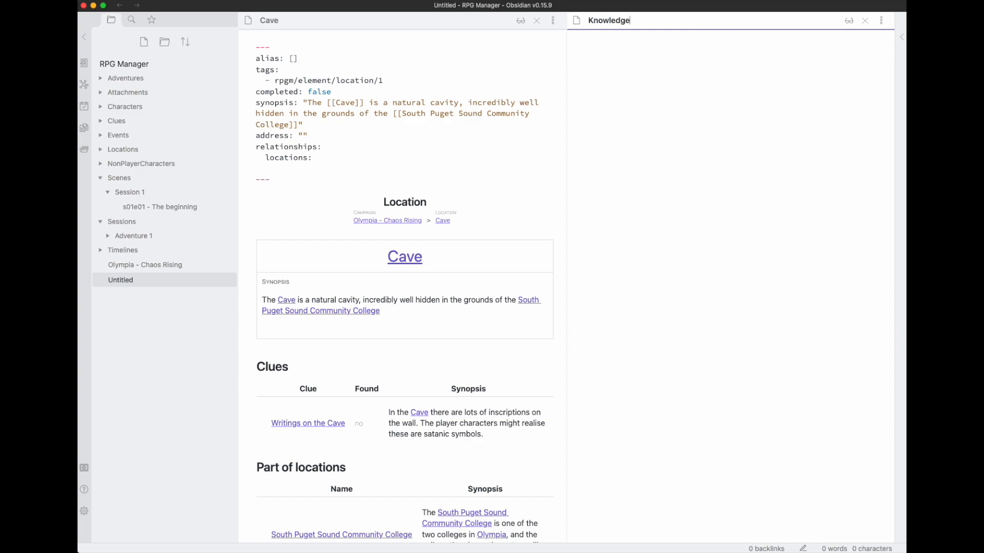
{"action": "type", "text": " about The Children of Satan"}
{"action": "key", "text": "Return"}
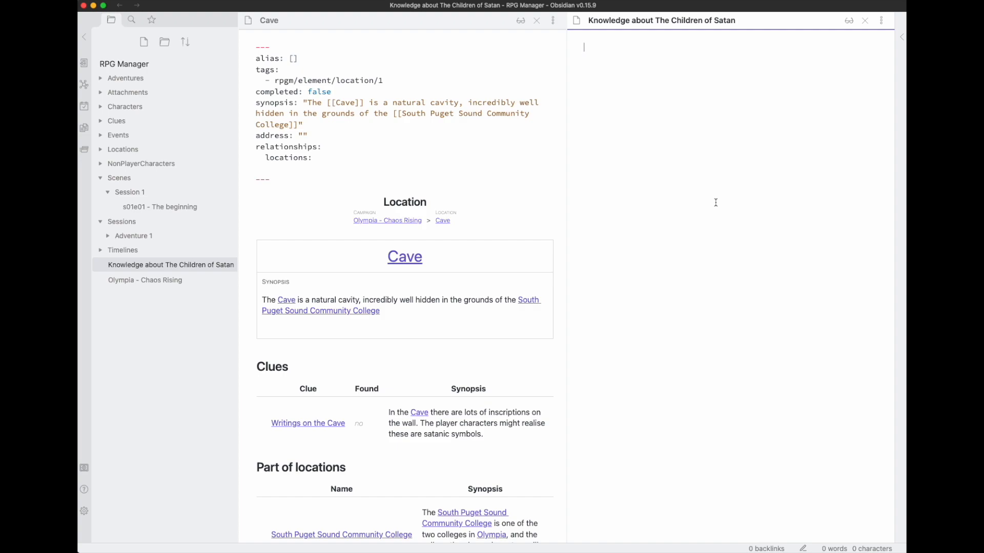
Fill the Knowledge about The Children of Satan note as a Clue using the RpgManager default Clue template.
{"action": "key", "text": "super+p"}
{"action": "type", "text": "clu"}
{"action": "key", "text": "Down"}
{"action": "key", "text": "Return"}
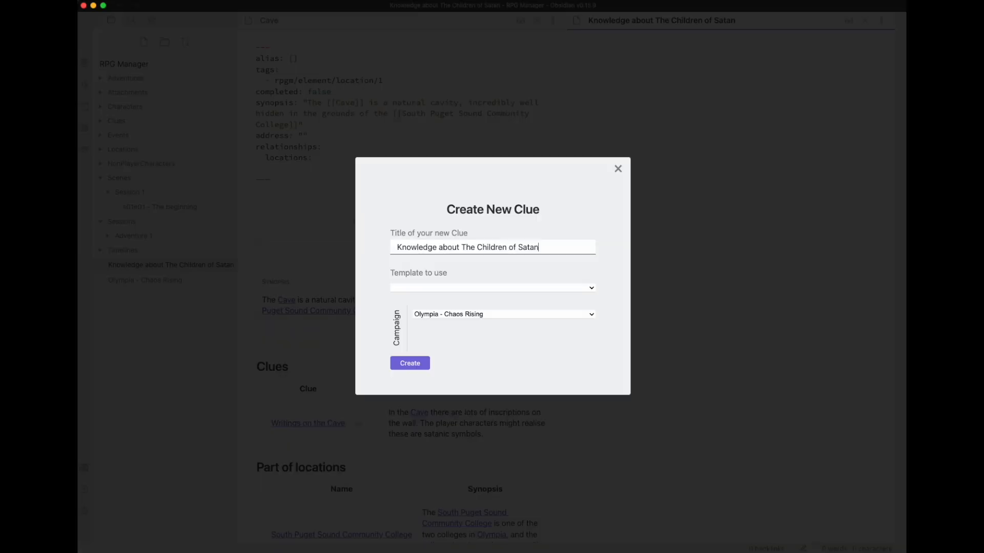
{"action": "left_click", "coordinate": [445, 288]}
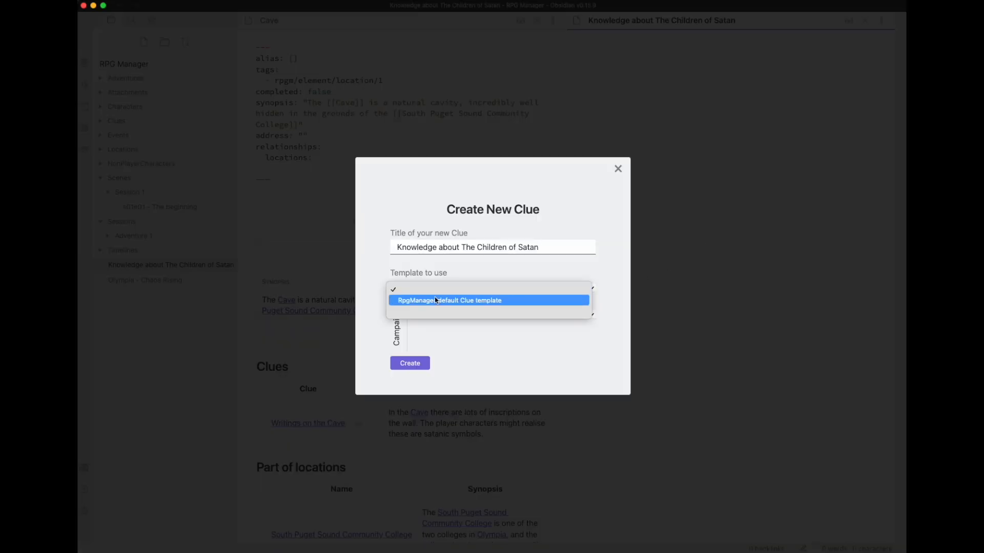
{"action": "left_click", "coordinate": [400, 299]}
{"action": "left_click", "coordinate": [410, 364]}
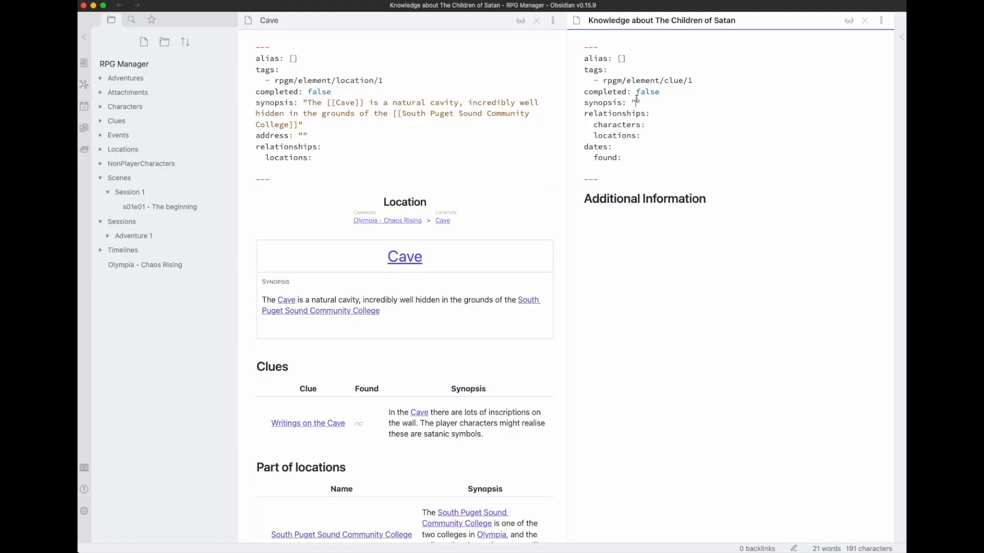
Begin the clue's synopsis with "The player characters might realise that the disappearance of", followed by links to both missing teenagers' notes joined by "and".
{"action": "type", "text": "The player characters "}
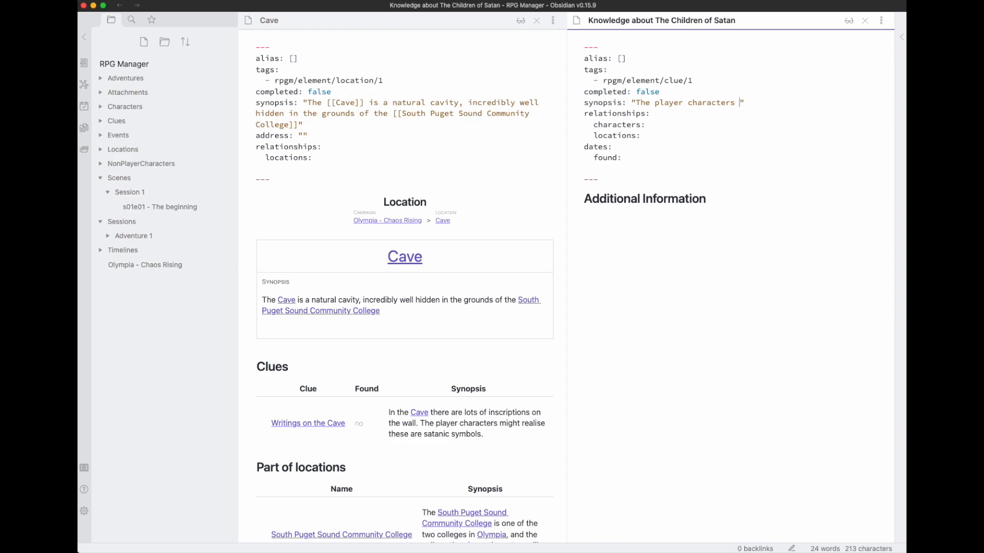
{"action": "type", "text": "might realise that "}
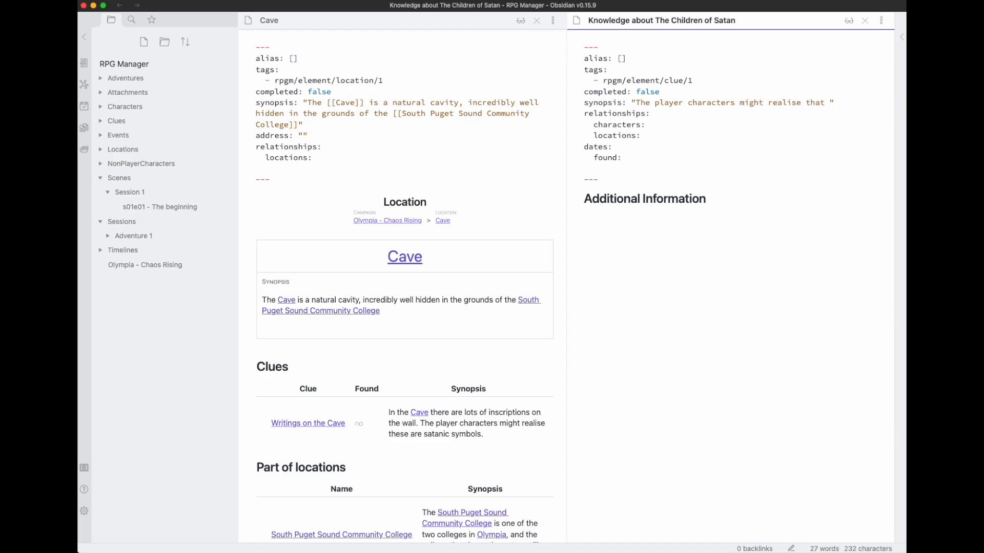
{"action": "type", "text": "the disappe"}
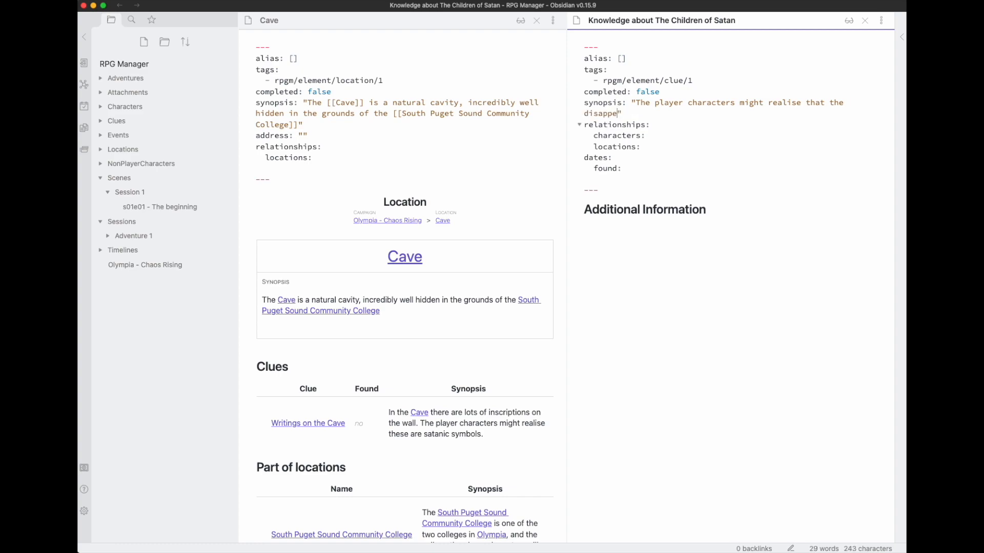
{"action": "type", "text": "arance of [[Ale"}
{"action": "key", "text": "Return"}
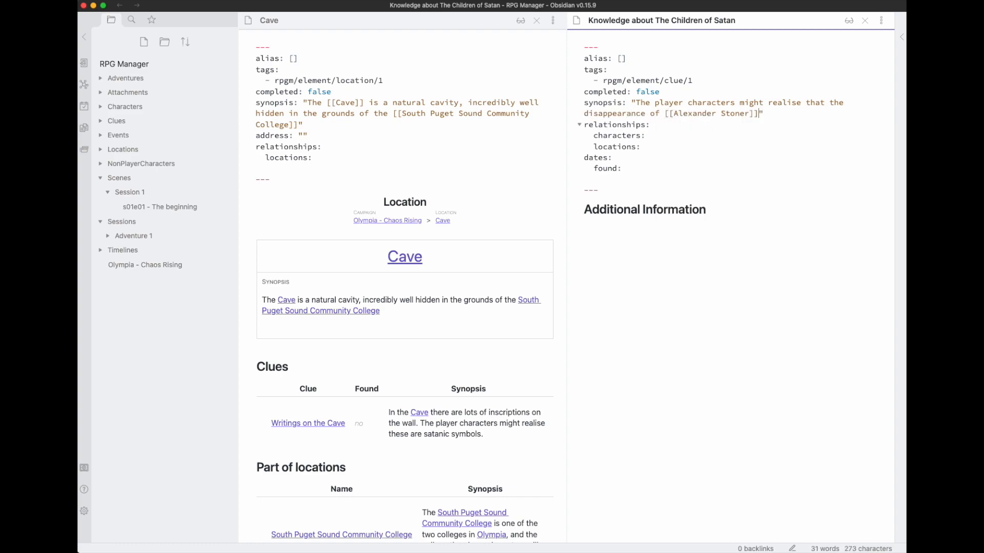
{"action": "type", "text": "and [[F"}
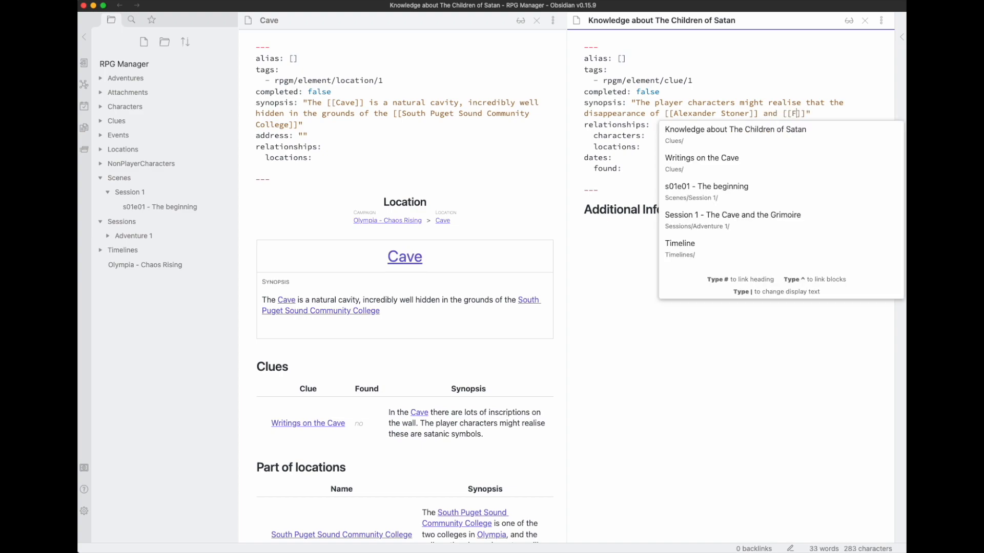
{"action": "type", "text": "e"}
{"action": "key", "text": "Return"}
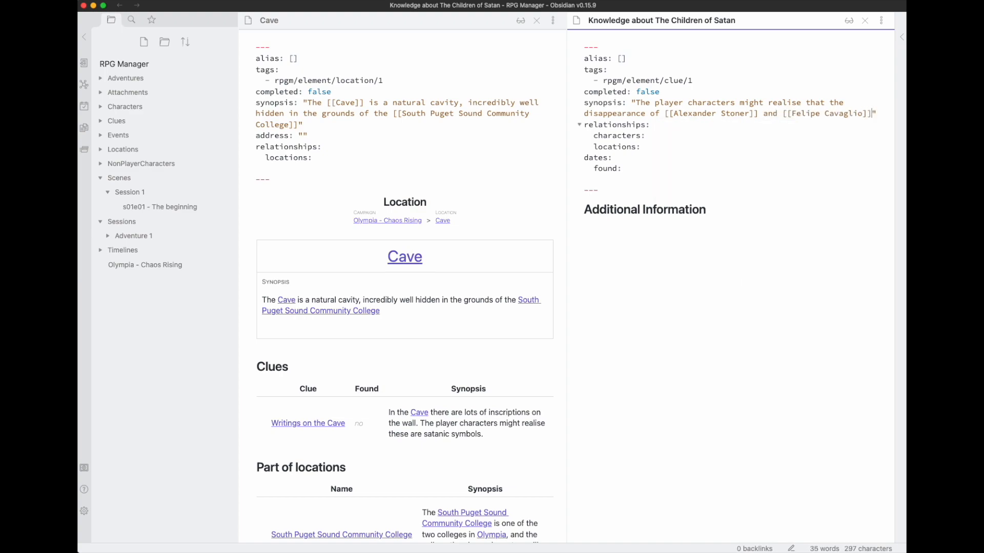
Continue the synopsis with "are linked to the satanic group called the [[Children of Satan]]".
{"action": "type", "text": "are linked "}
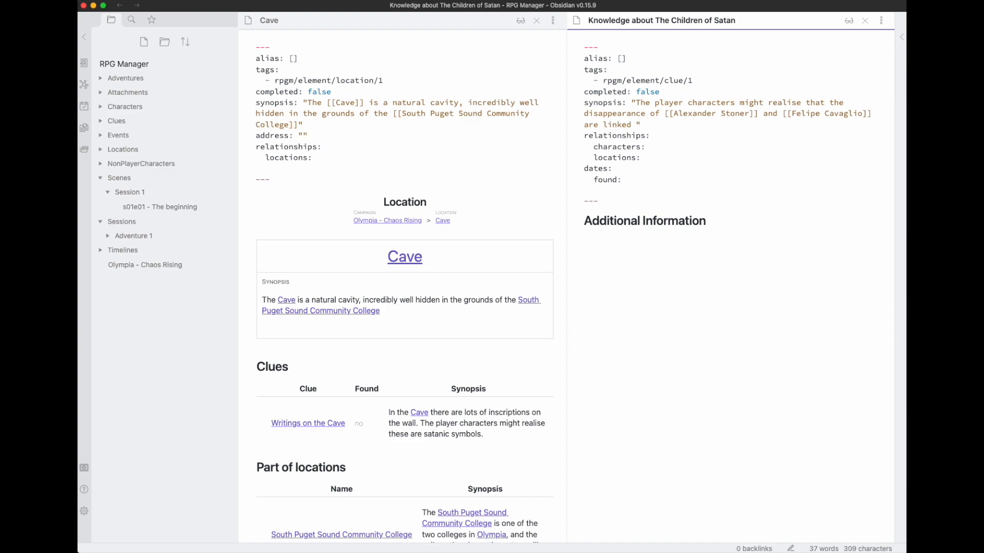
{"action": "type", "text": "to the "}
{"action": "type", "text": "sata"}
{"action": "type", "text": "nic group called "}
{"action": "type", "text": "[[The"}
{"action": "key", "text": "BackSpace"}
{"action": "key", "text": "BackSpace"}
{"action": "key", "text": "BackSpace"}
{"action": "key", "text": "BackSpace"}
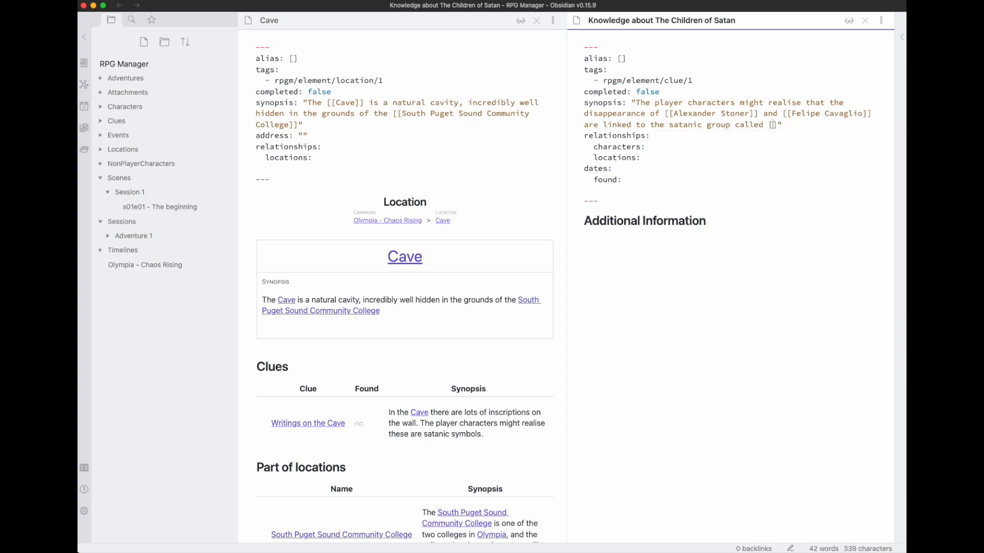
{"action": "key", "text": "BackSpace"}
{"action": "type", "text": "the [[Chi"}
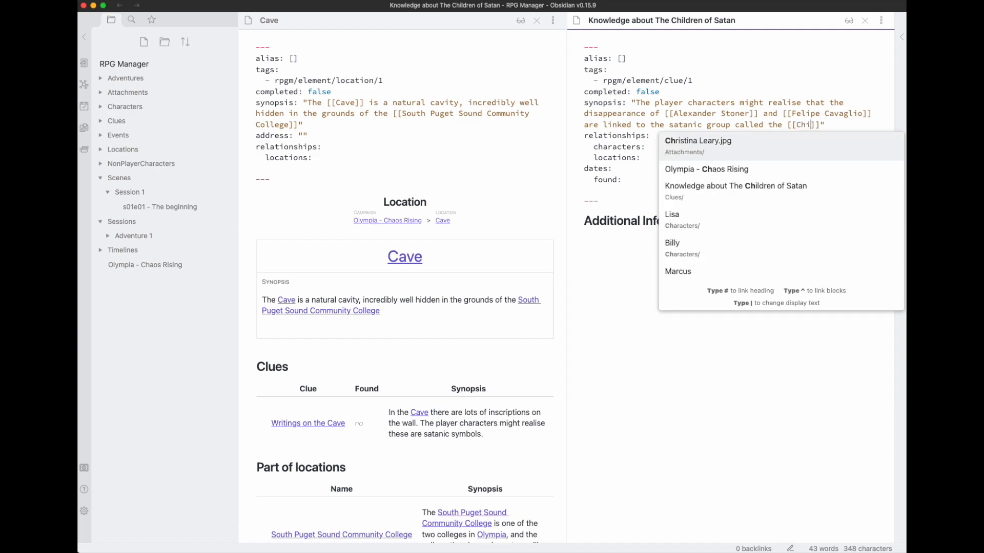
{"action": "type", "text": "ldre"}
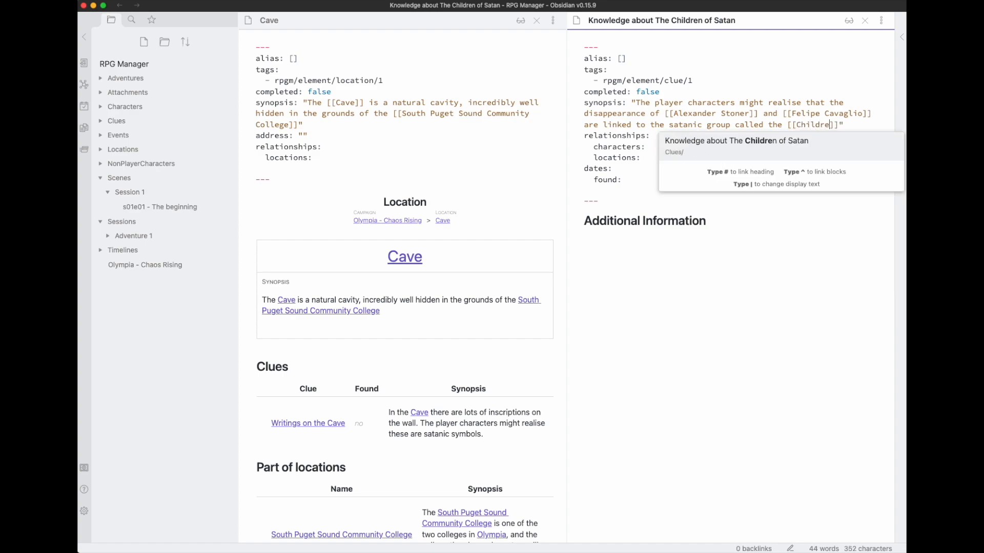
{"action": "type", "text": "n of Satan"}
{"action": "key", "text": "Right"}
{"action": "key", "text": "Right"}
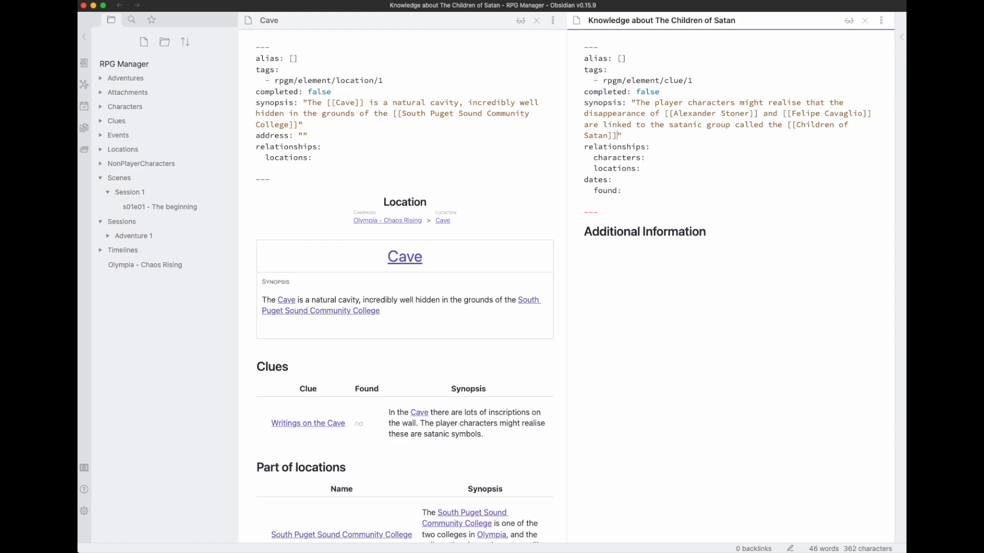
Extend the synopsis with ". The group has been under the scrutiny of the Police for some time, and they have almost all been jailed.".
{"action": "type", "text": ". The group has been under the "}
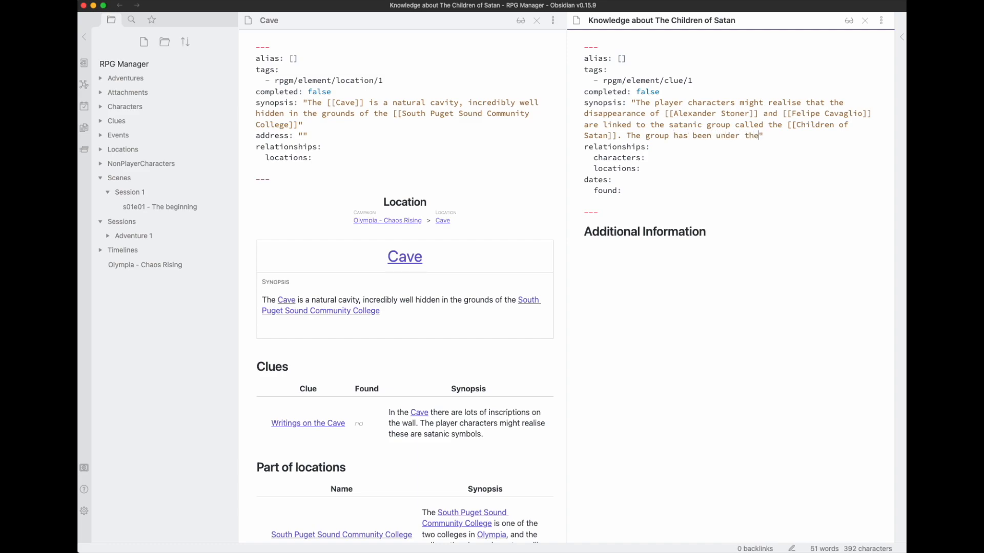
{"action": "type", "text": "scrutiny of the p"}
{"action": "type", "text": "olice for"}
{"action": "type", "text": " some time, and "}
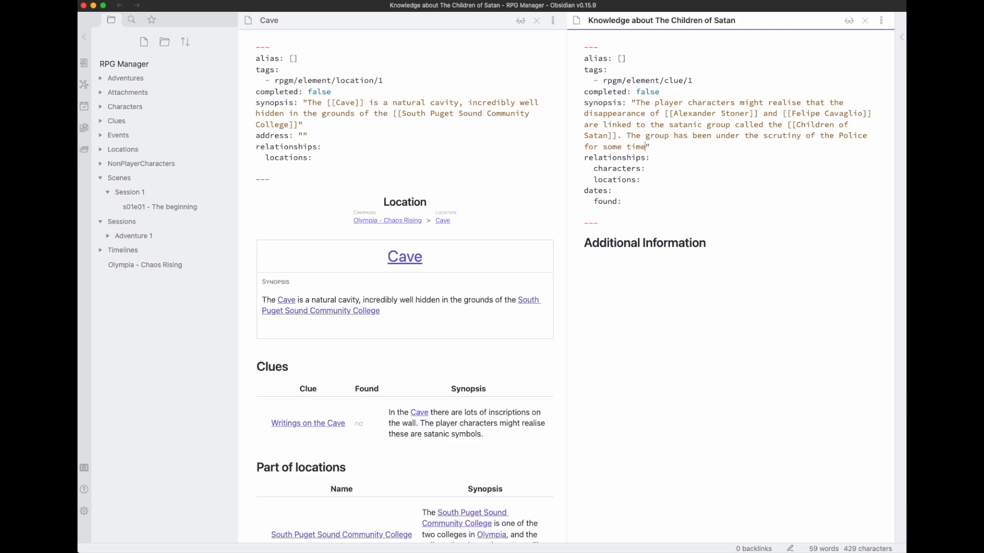
{"action": "type", "text": "they have al"}
{"action": "type", "text": "most all been"}
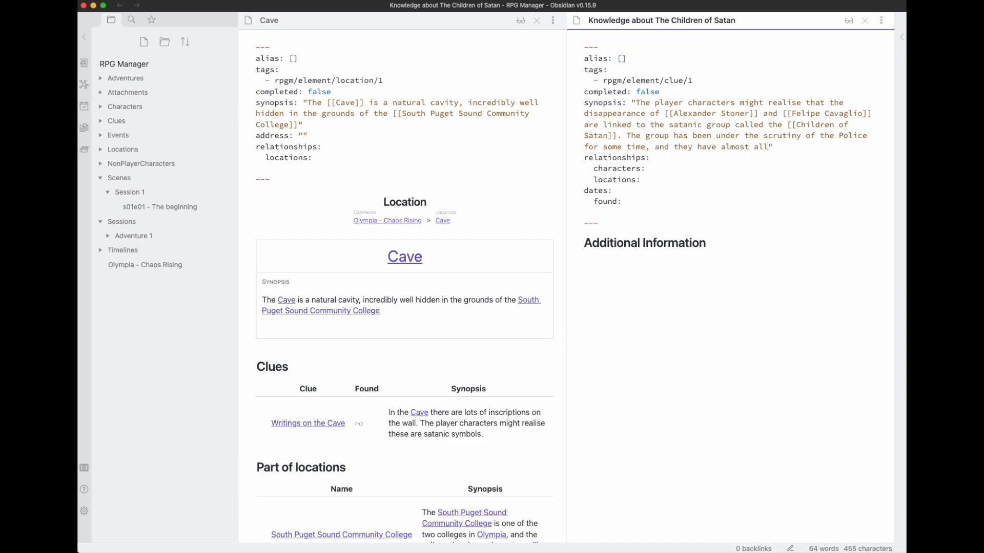
{"action": "type", "text": " jail"}
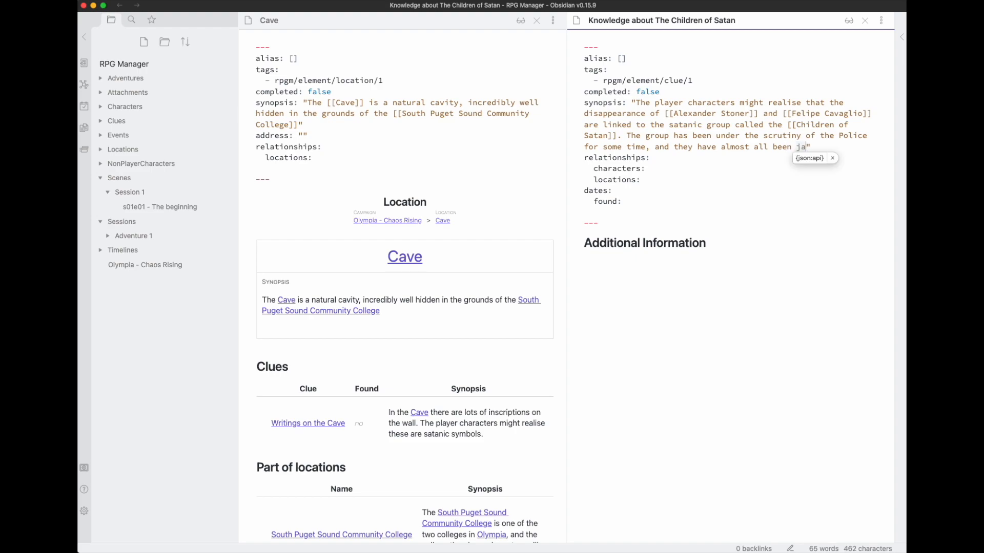
{"action": "type", "text": "ed"}
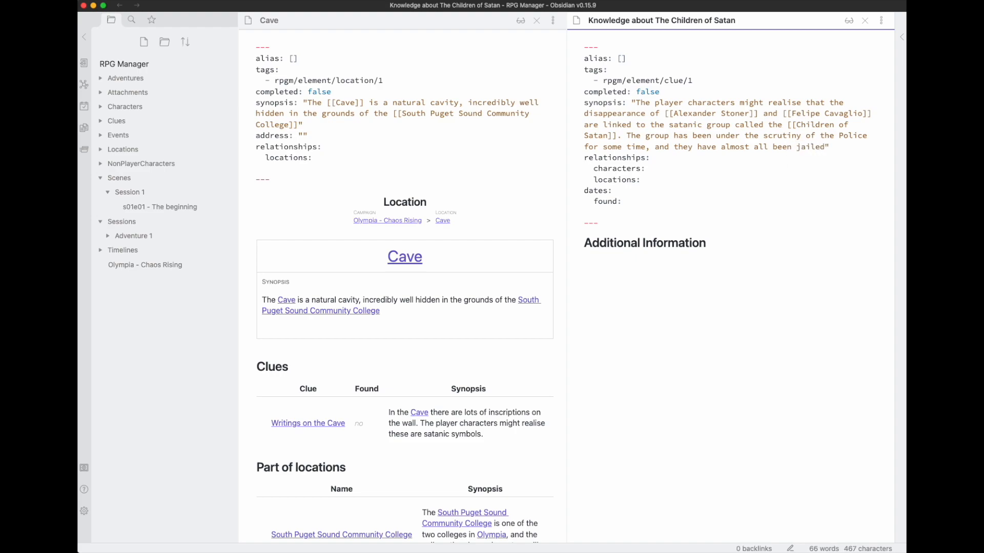
{"action": "type", "text": "."}
Finish the synopsis with "However, the jailing happened before the disappearance of the teenagers" and render the clue block.
{"action": "type", "text": " Howeve"}
{"action": "type", "text": "r, the jailin"}
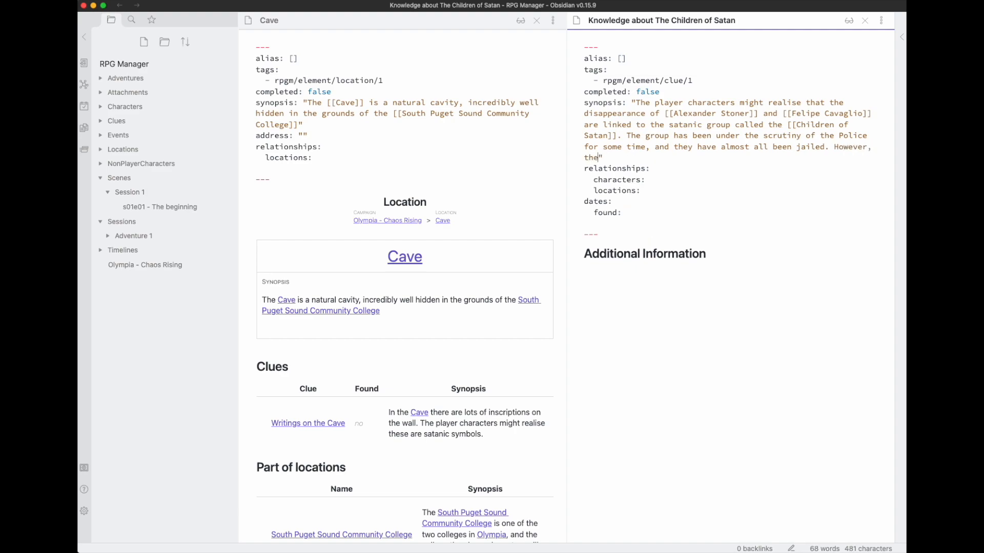
{"action": "type", "text": "g happened before"}
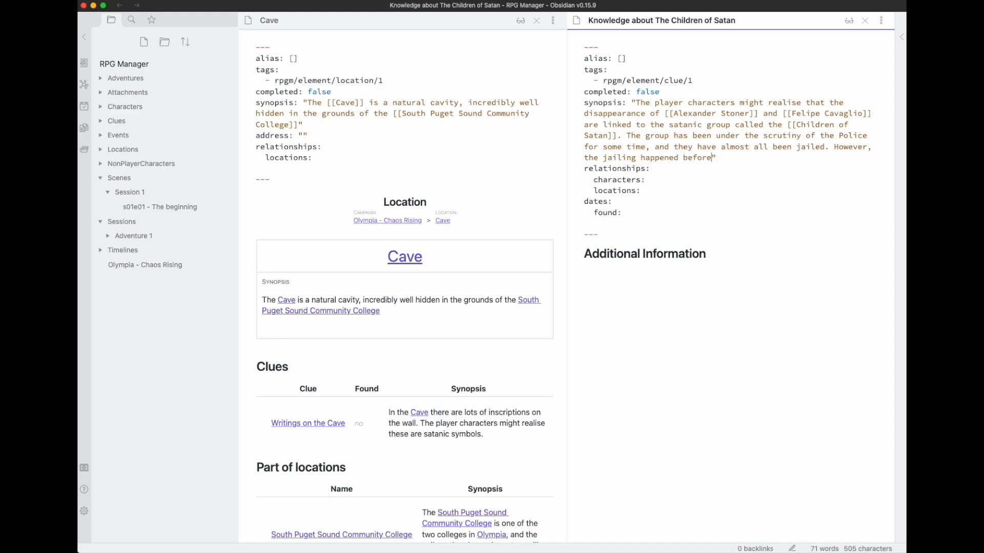
{"action": "type", "text": " the disappea"}
{"action": "type", "text": "rance of the "}
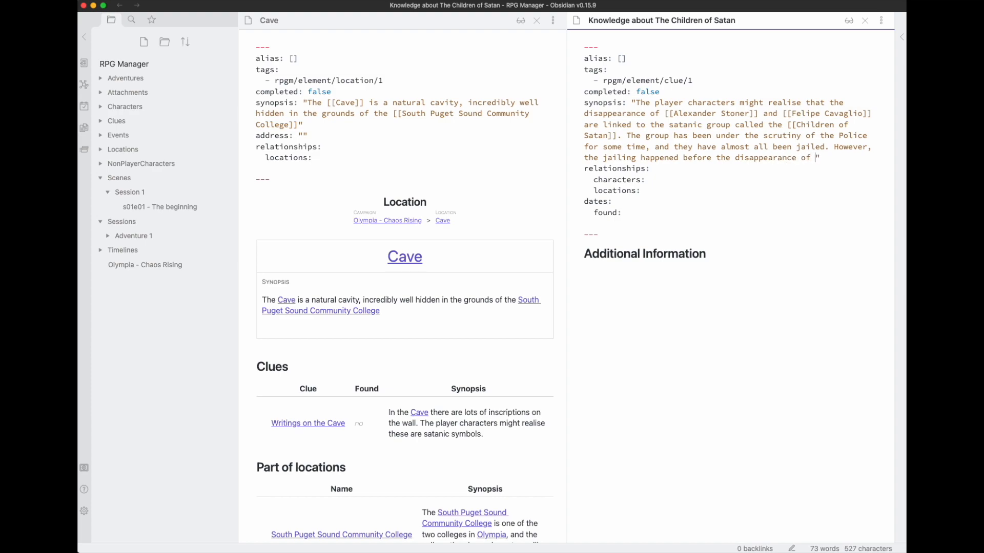
{"action": "type", "text": "teenager"}
{"action": "type", "text": "s"}
{"action": "left_click", "coordinate": [615, 234]}
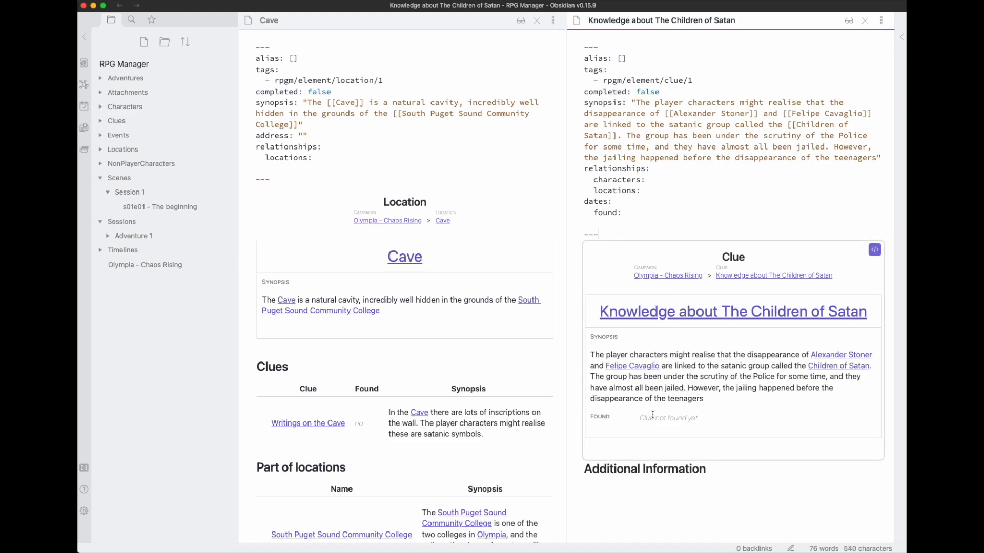
{"action": "left_click", "coordinate": [677, 210]}
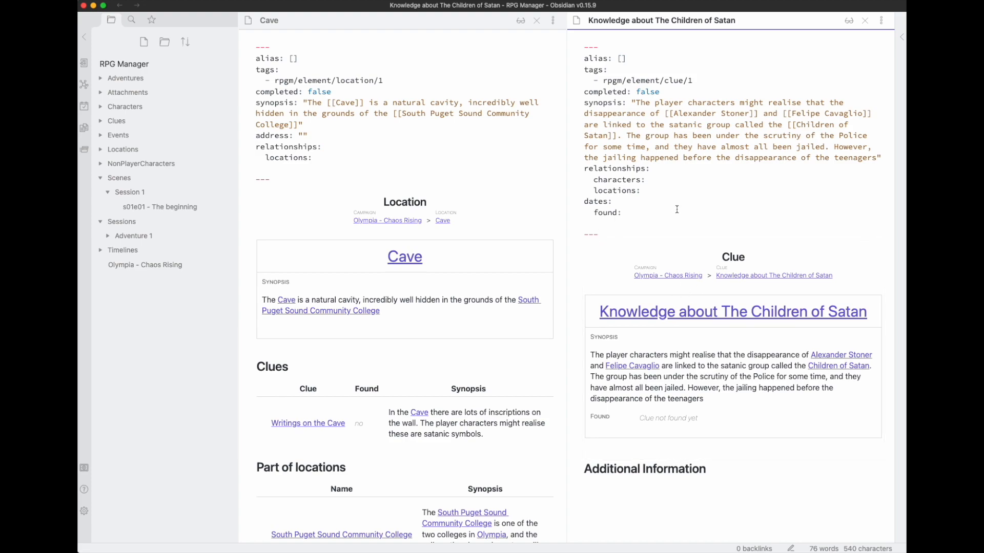
Create another new note beside the clue and title it "Disappearance of Felipe".
{"action": "key", "text": "super+shift+n"}
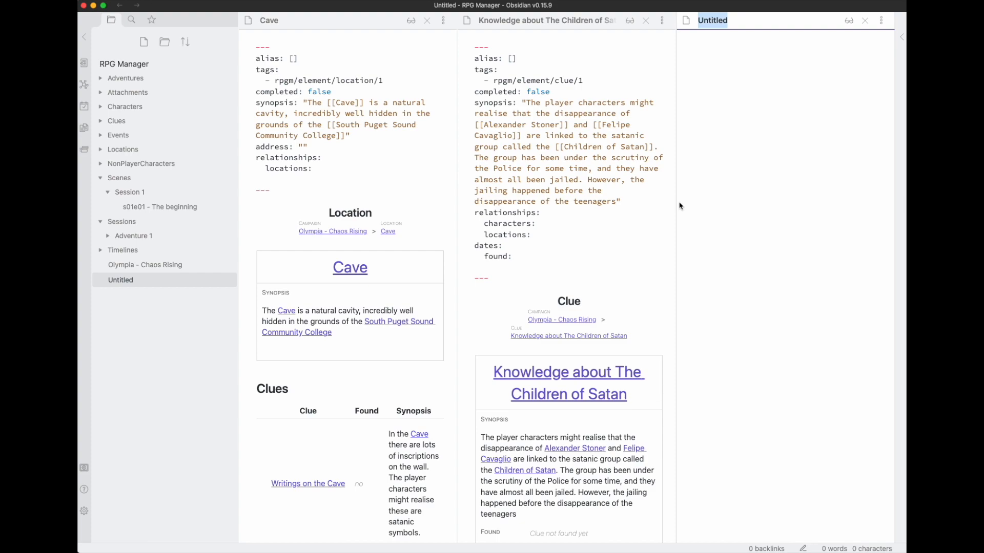
{"action": "type", "text": "T"}
{"action": "type", "text": "Disappearance"}
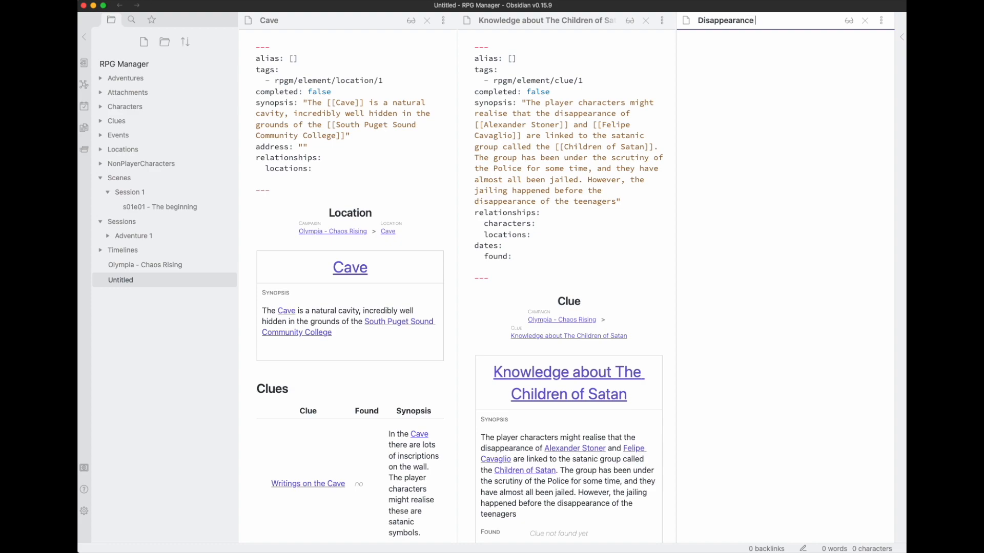
{"action": "type", "text": " ofFelipe"}
{"action": "left_click", "coordinate": [688, 237]}
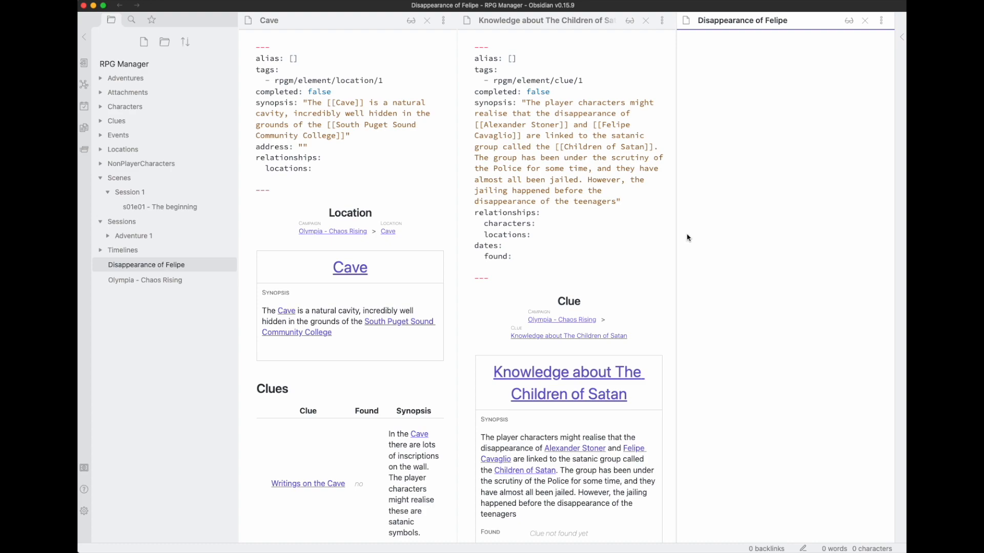
Fill the Disappearance of Felipe note as an Event using the RpgManager default Event template.
{"action": "key", "text": "super+p"}
{"action": "type", "text": "even"}
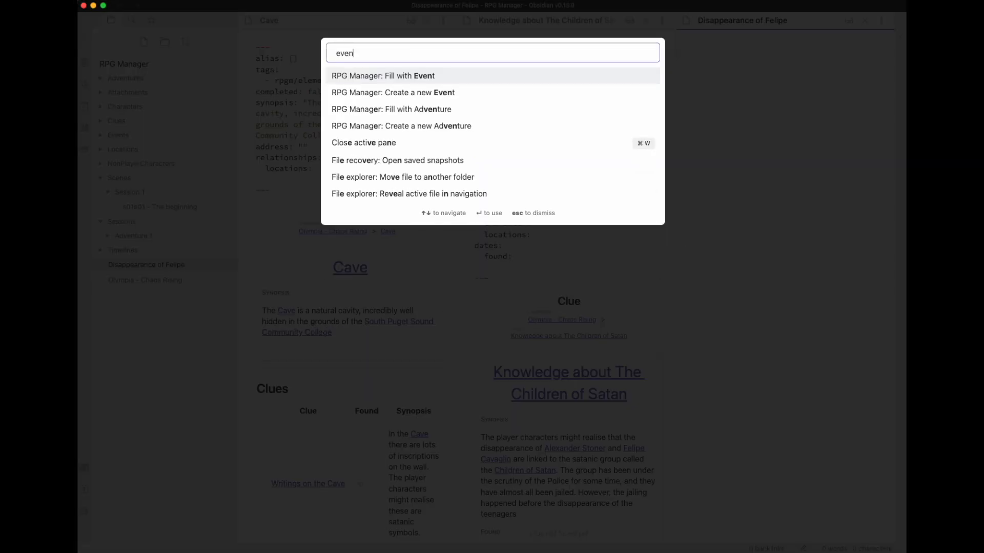
{"action": "key", "text": "Return"}
{"action": "left_click", "coordinate": [428, 285]}
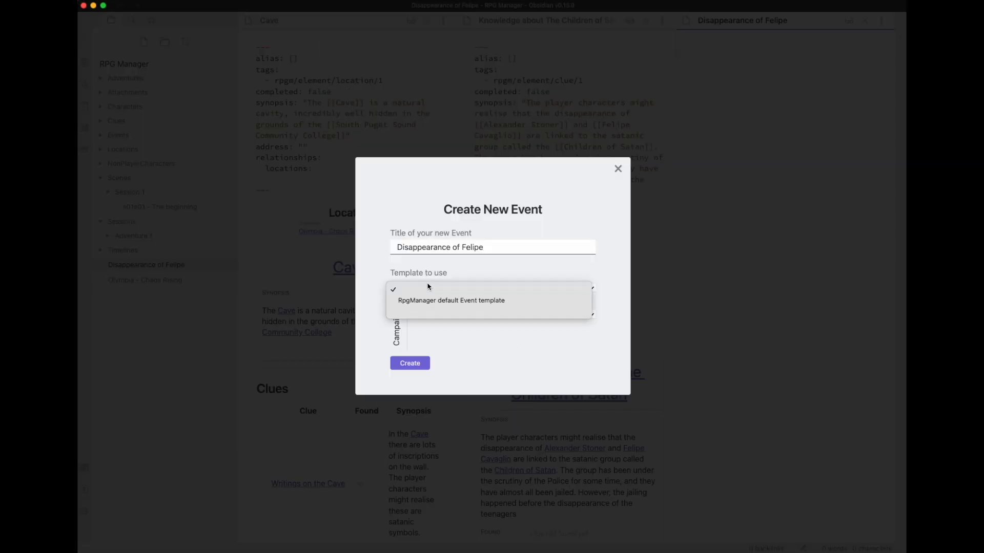
{"action": "left_click", "coordinate": [428, 301]}
{"action": "left_click", "coordinate": [417, 362]}
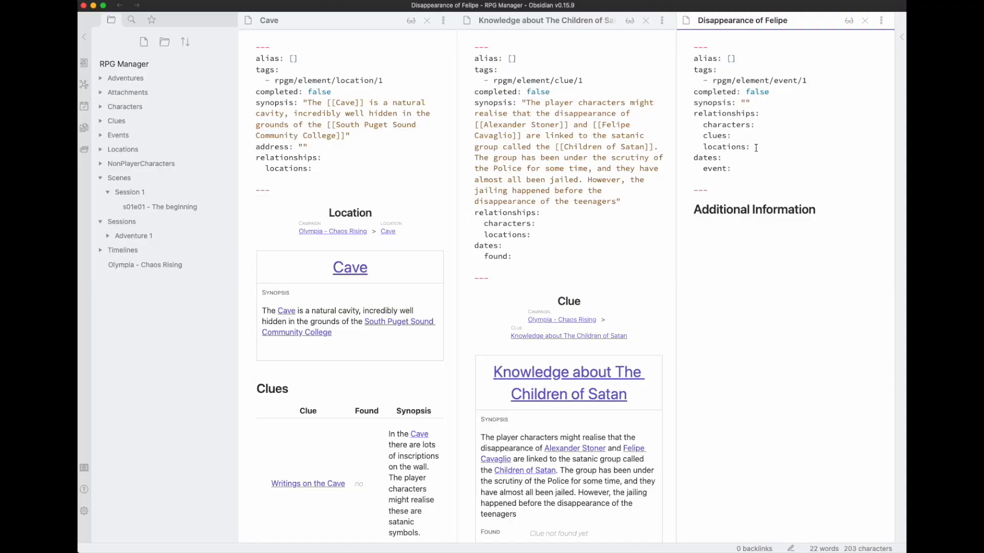
Add "Knowledge about The Children of Satan:" as a clue relationship in the event and render its event block.
{"action": "key", "text": "Return"}
{"action": "key", "text": "Tab"}
{"action": "type", "text": "[["}
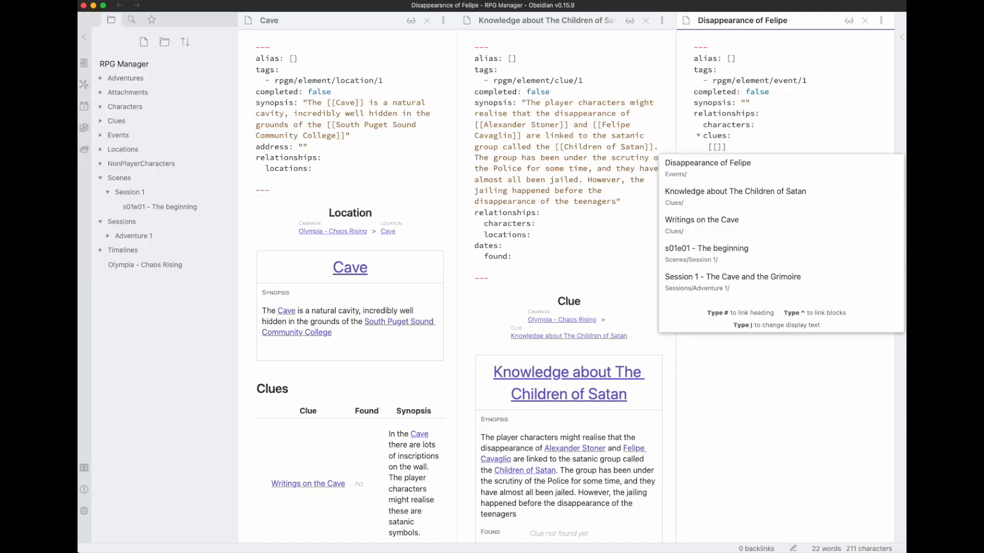
{"action": "type", "text": "know"}
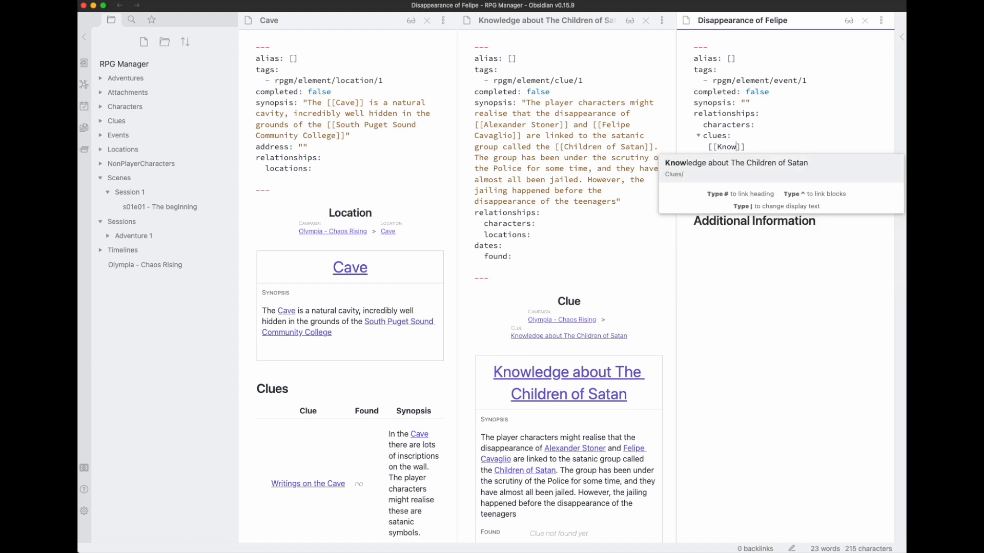
{"action": "key", "text": "Return"}
{"action": "key", "text": "BackSpace"}
{"action": "key", "text": "BackSpace"}
{"action": "type", "text": ":"}
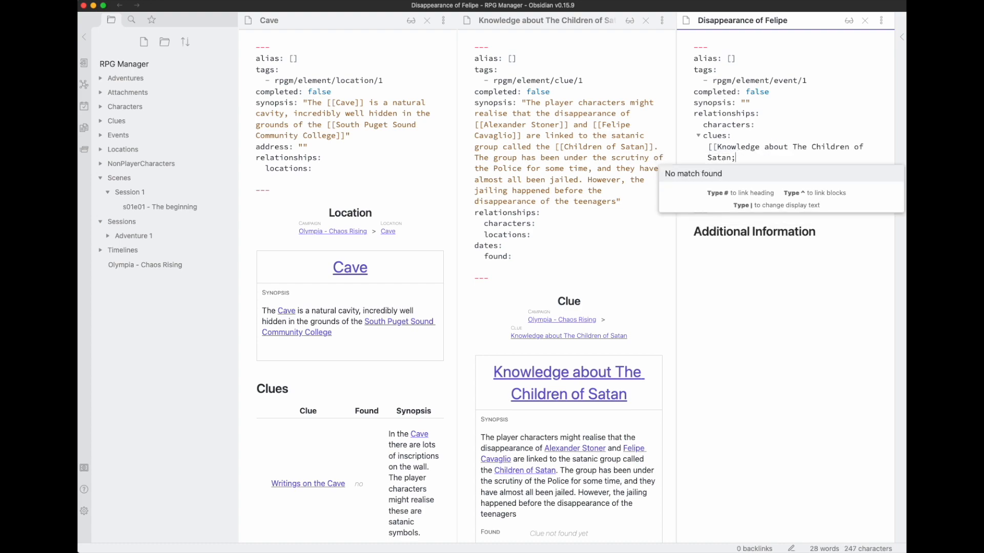
{"action": "key", "text": "BackSpace"}
{"action": "type", "text": ":"}
{"action": "key", "text": "Escape"}
{"action": "key", "text": "Up"}
{"action": "key", "text": "Delete"}
{"action": "key", "text": "Delete"}
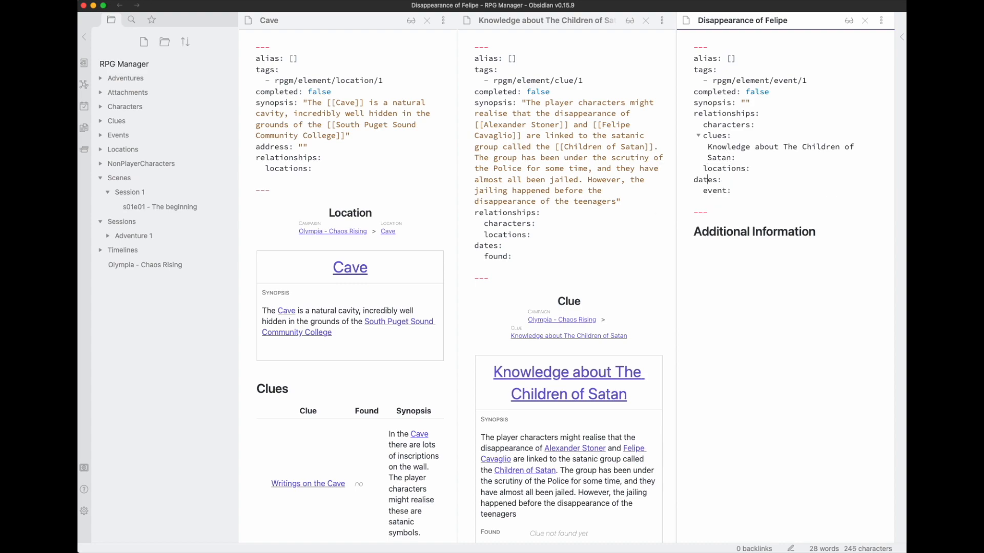
{"action": "type", "text": "```RpgManager event ```"}
{"action": "key", "text": "Up"}
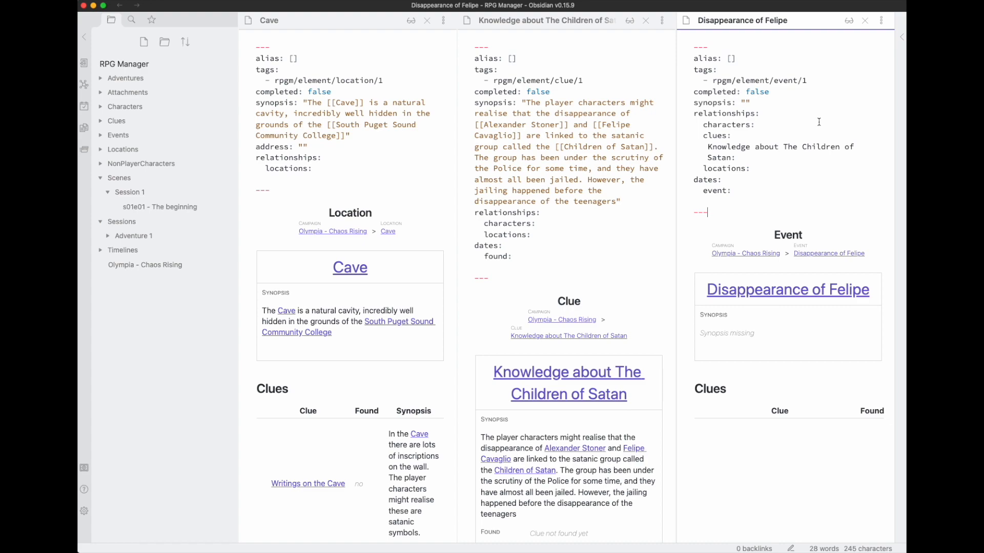
Close the Disappearance of Felipe and Knowledge about The Children of Satan notes and review the Cave note's clues and locations.
{"action": "key", "text": "super+w"}
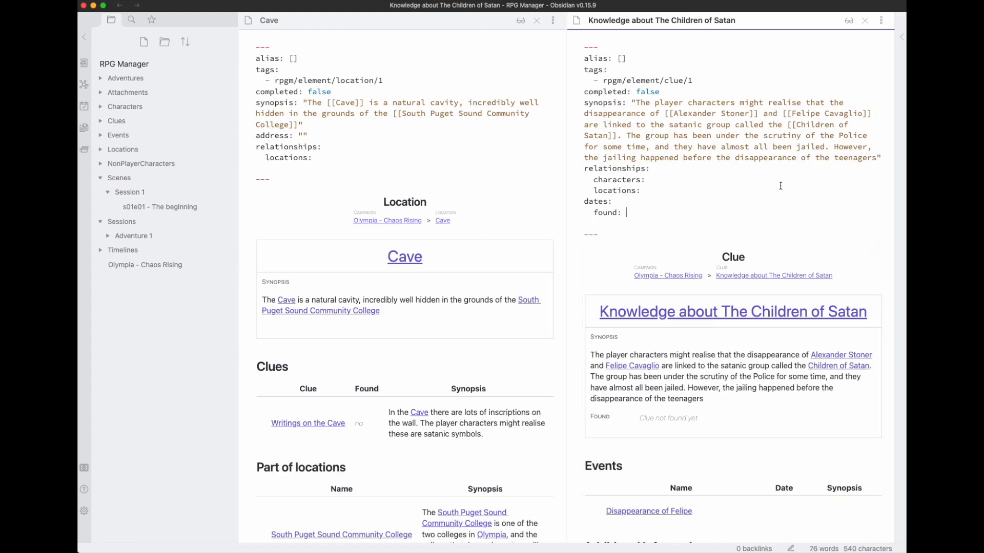
{"action": "left_click", "coordinate": [749, 183]}
{"action": "key", "text": "super+w"}
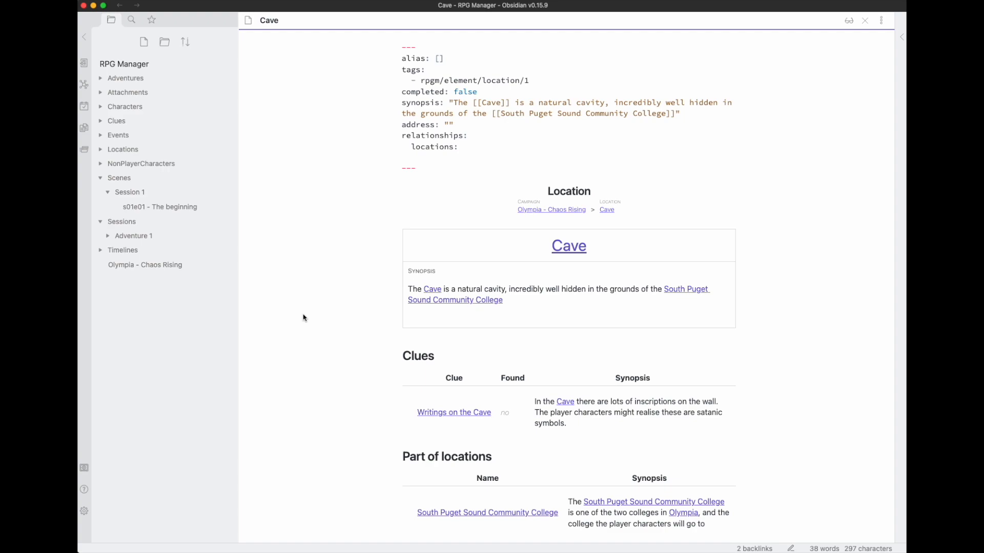
{"action": "scroll", "coordinate": [304, 317], "scroll_direction": "down", "scroll_amount": 3}
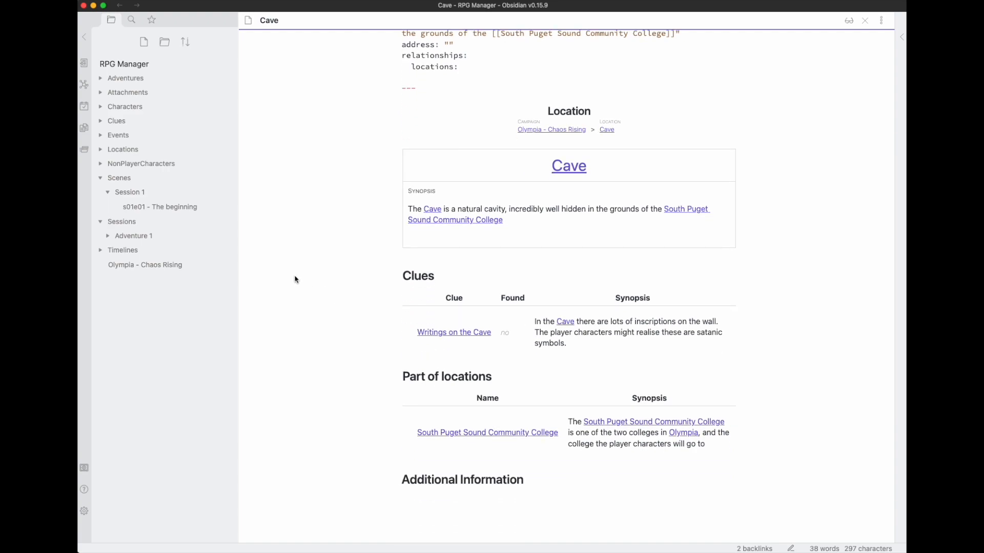
Open the s01e01 - The beginning scene with the Session 1 note beside it and review the session's ABT and Story Circle plots.
{"action": "left_click", "coordinate": [174, 207]}
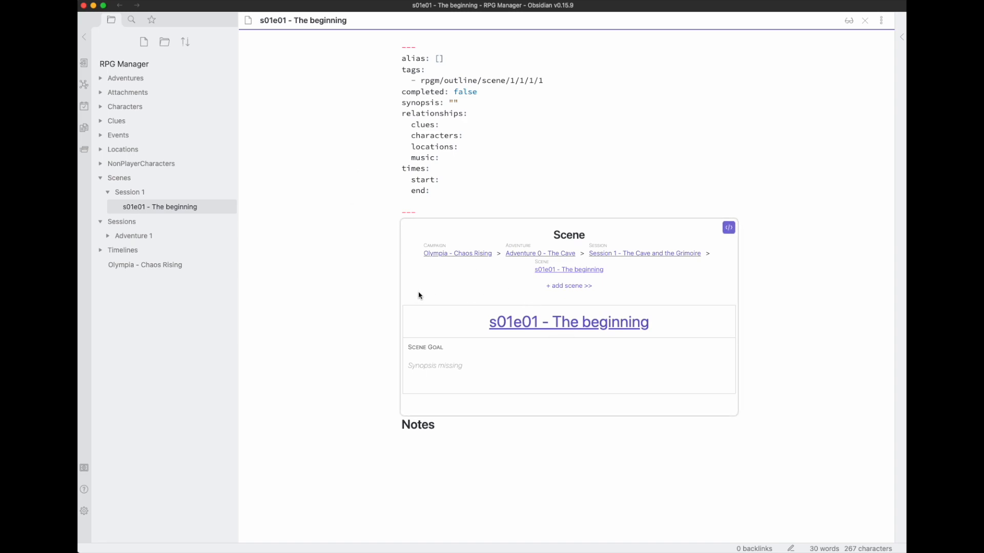
{"action": "left_click", "coordinate": [641, 254], "text": "super"}
{"action": "scroll", "coordinate": [670, 320], "scroll_direction": "down", "scroll_amount": 5}
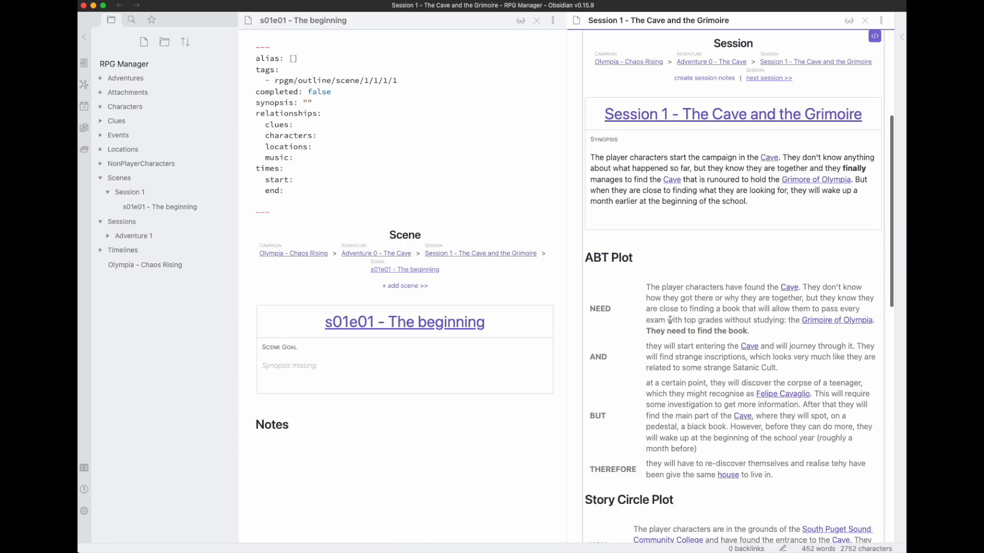
{"action": "scroll", "coordinate": [670, 320], "scroll_direction": "down", "scroll_amount": 3}
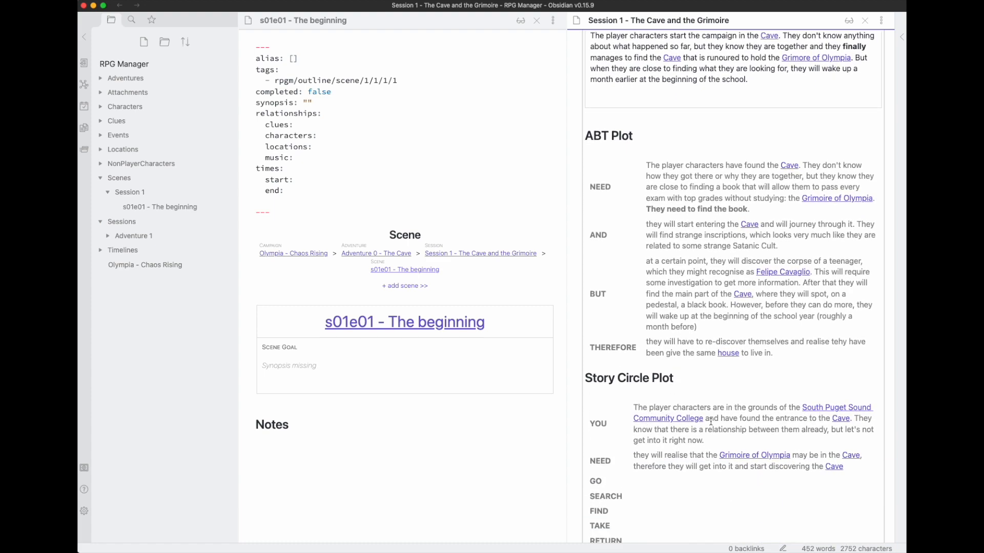
Begin the scene's synopsis with "The player characters find themselves in the grounds of the [[South Puget Sound Community College]]".
{"action": "left_click", "coordinate": [308, 103]}
{"action": "type", "text": "The player characters"}
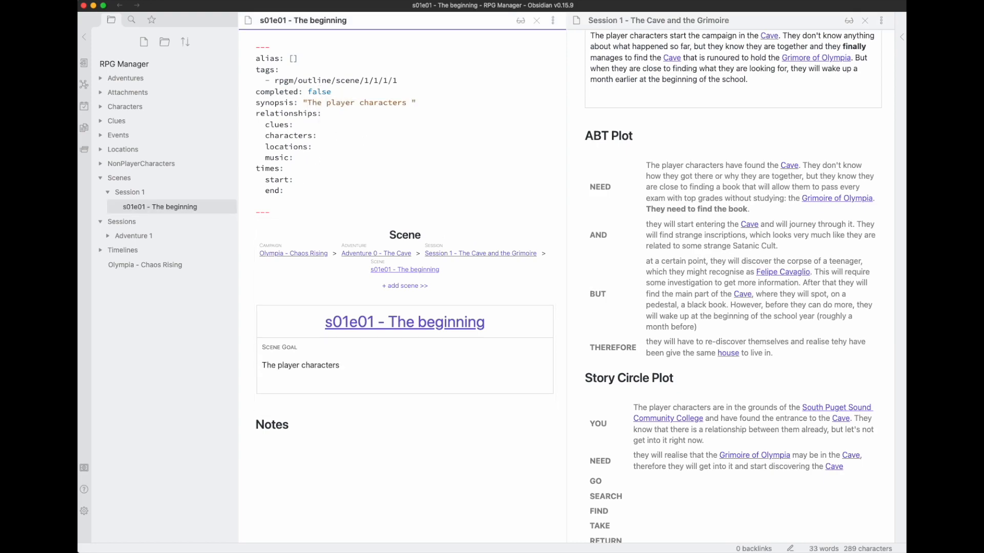
{"action": "type", "text": " find themselved"}
{"action": "key", "text": "BackSpace"}
{"action": "type", "text": "s in the grou"}
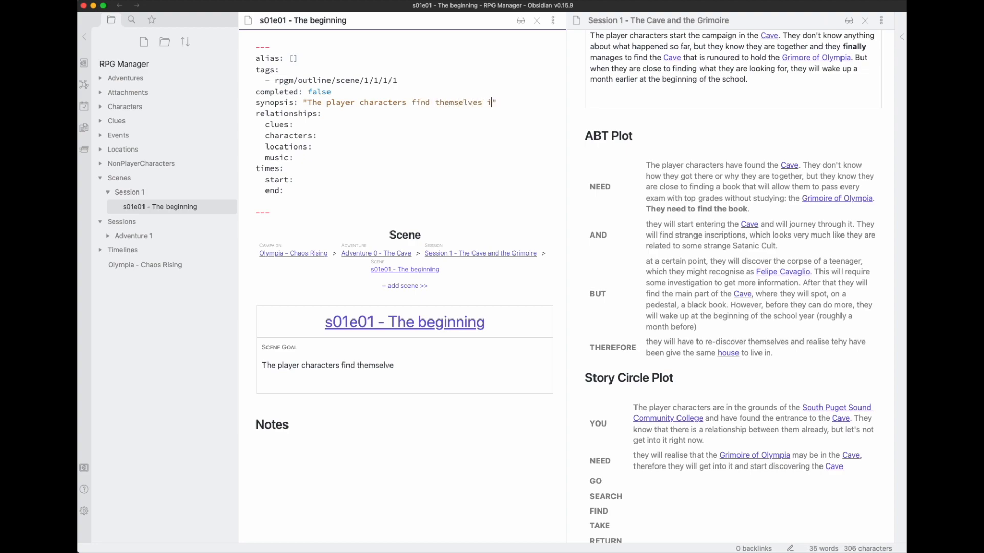
{"action": "type", "text": "nds of the "}
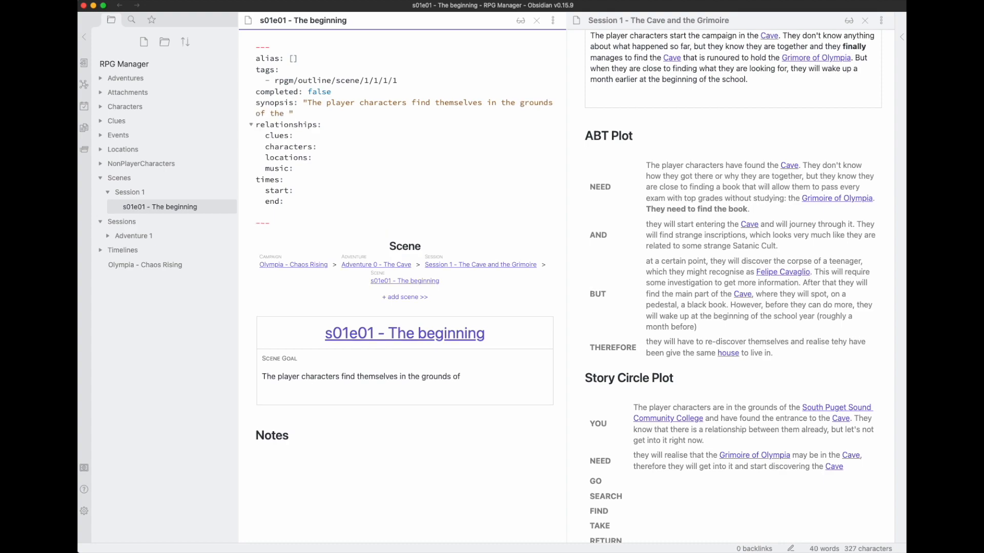
{"action": "type", "text": "[[Sou"}
{"action": "key", "text": "Return"}
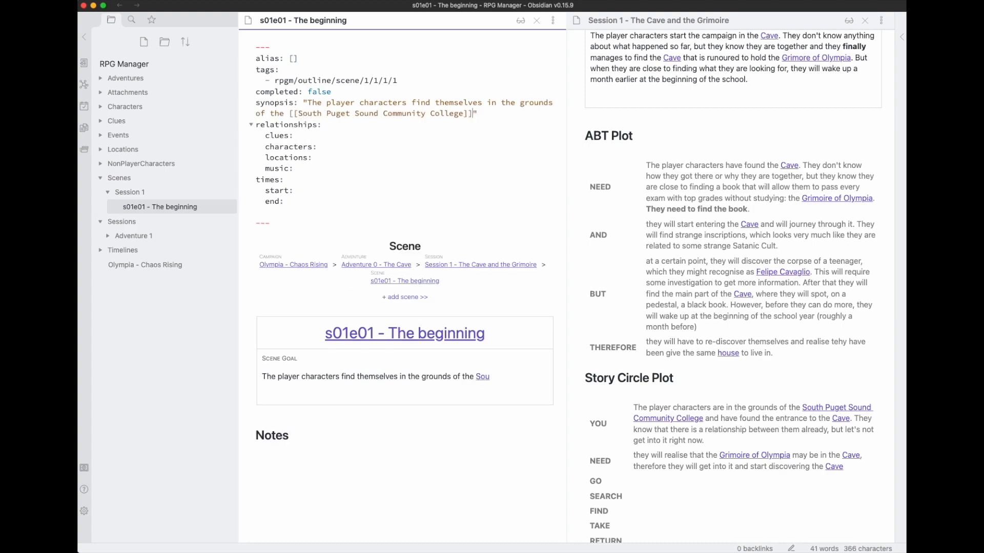
Complete the scene's synopsis with "during the night of Halloween, thinking they have found the way into the [[Cave]]".
{"action": "type", "text": "during the night "}
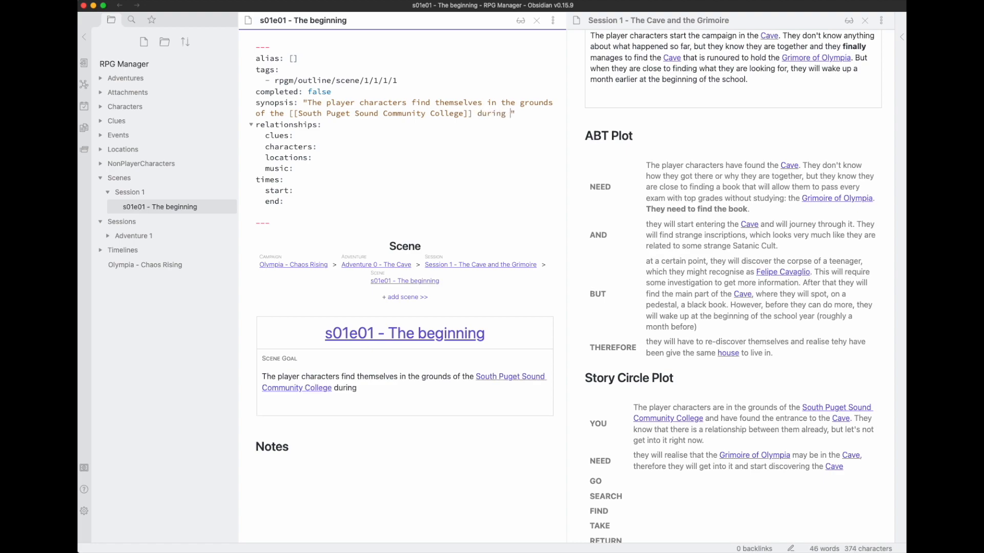
{"action": "type", "text": "of Hall"}
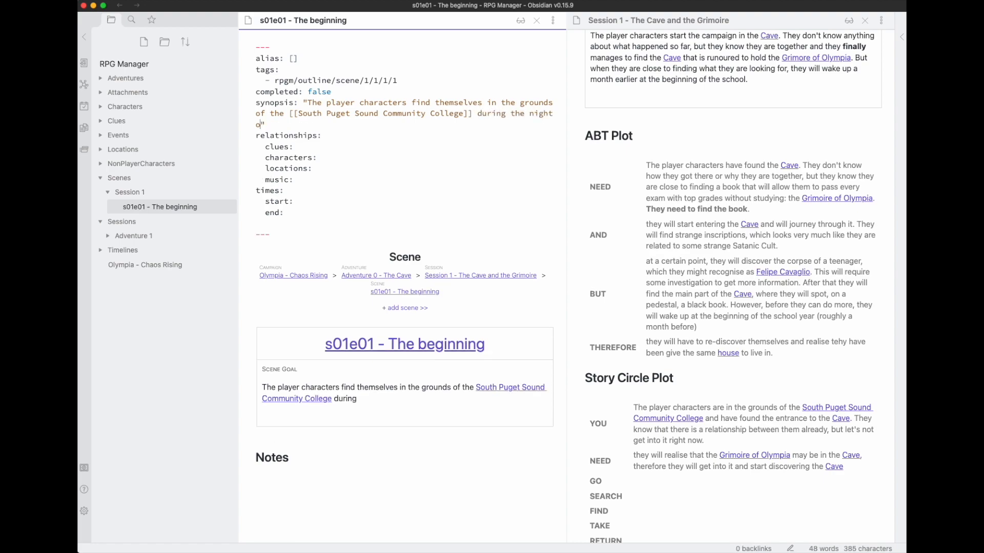
{"action": "type", "text": "oween"}
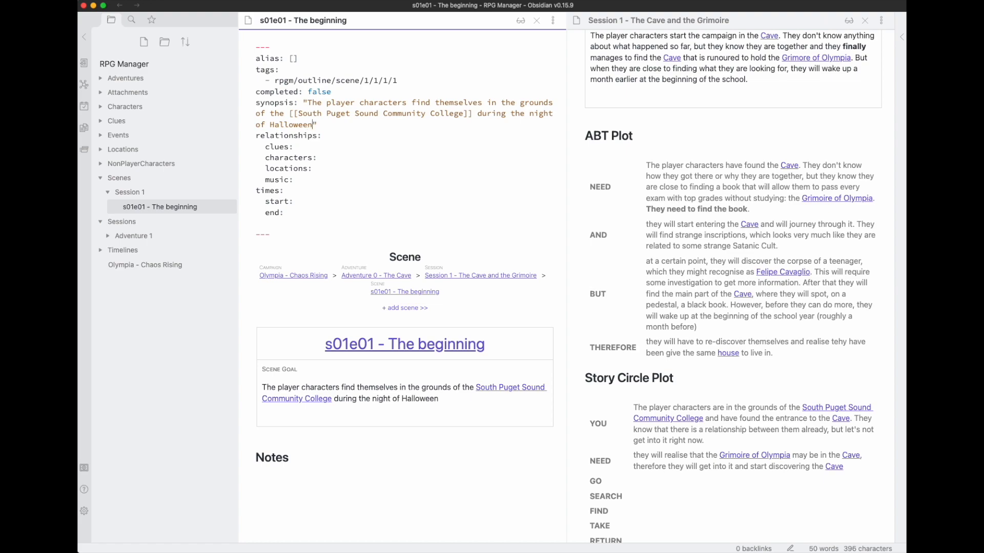
{"action": "type", "text": ", "}
{"action": "type", "text": "thinking they "}
{"action": "type", "text": "have found "}
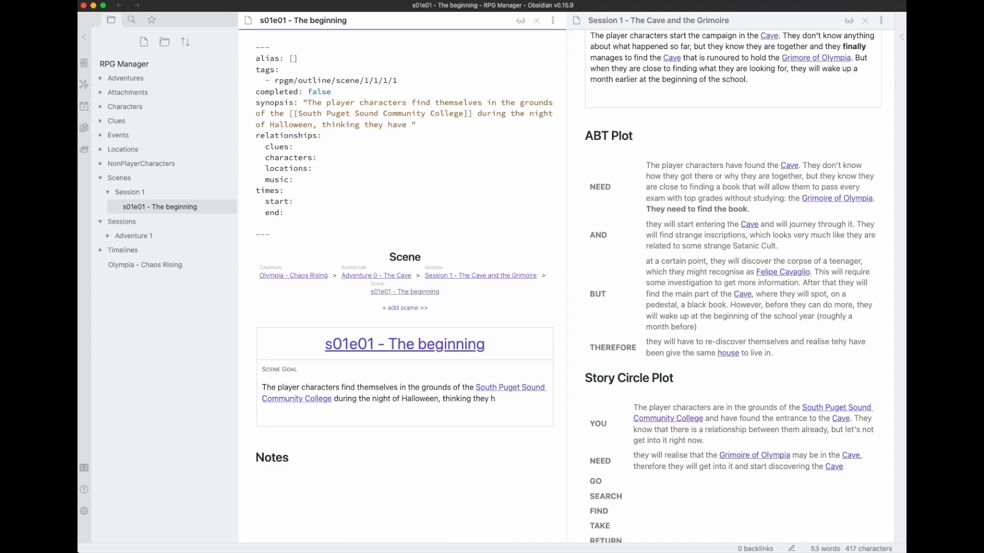
{"action": "type", "text": "the way into"}
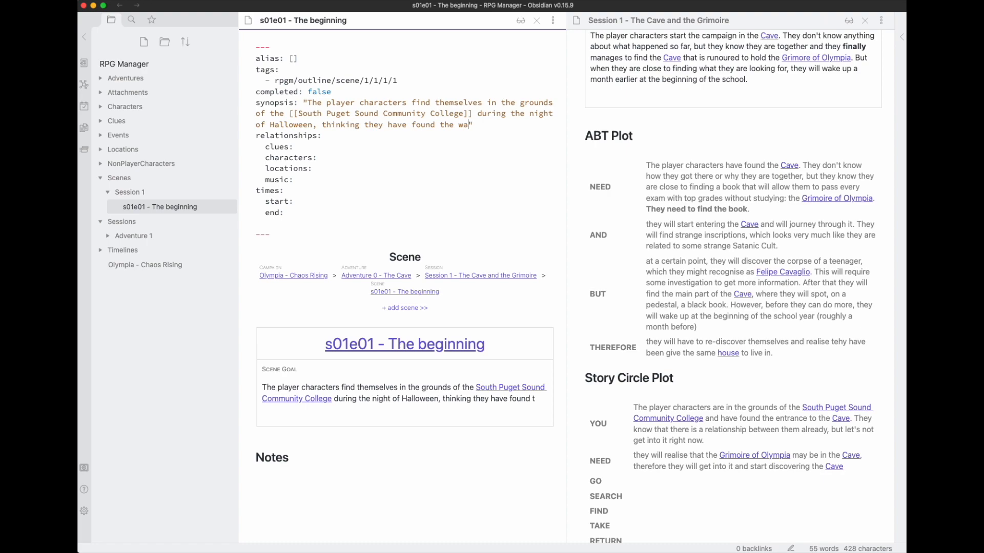
{"action": "type", "text": " the [[C"}
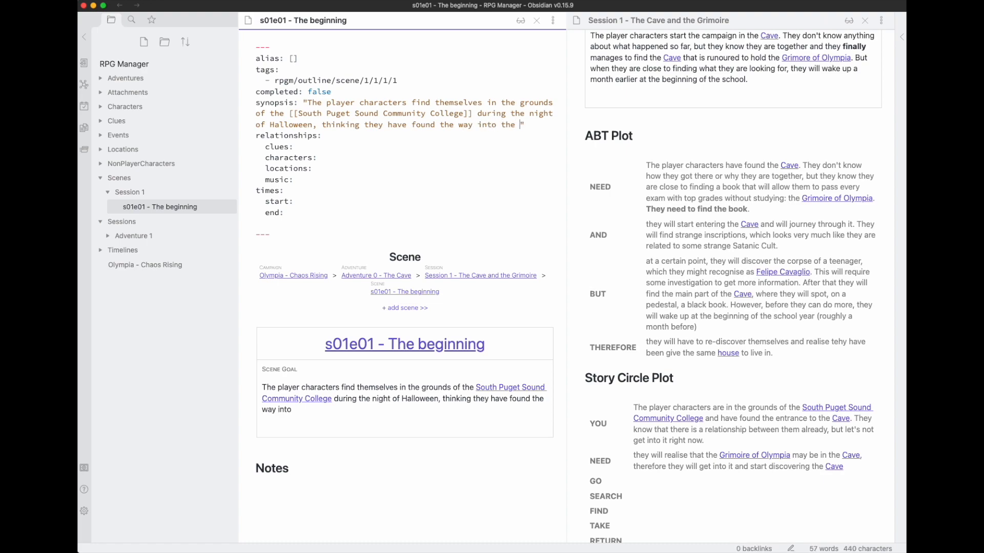
{"action": "type", "text": "ave"}
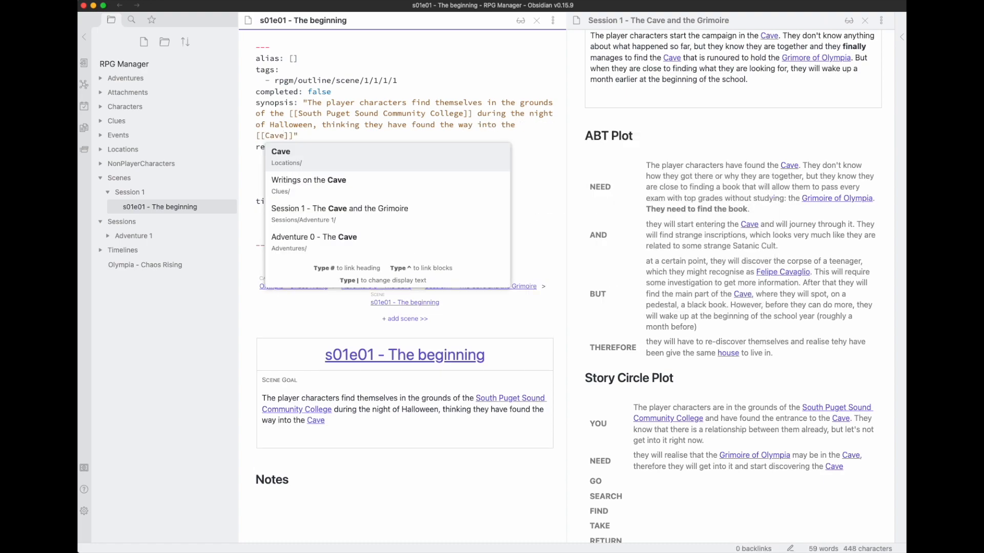
{"action": "key", "text": "Return"}
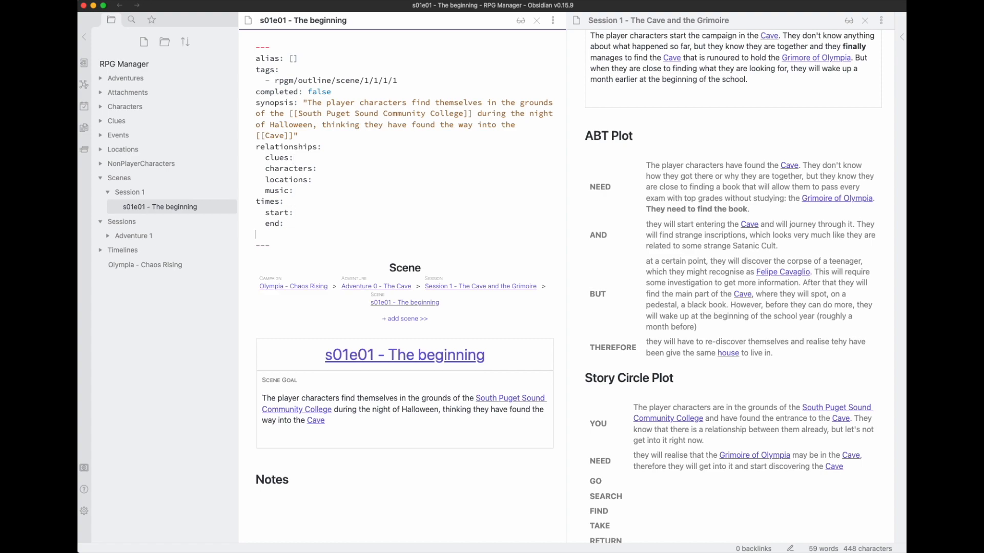
Set the trigger in the scene's RpgManager navigation block to "Start of the campaign".
{"action": "key", "text": "Down"}
{"action": "key", "text": "Down"}
{"action": "key", "text": "Down"}
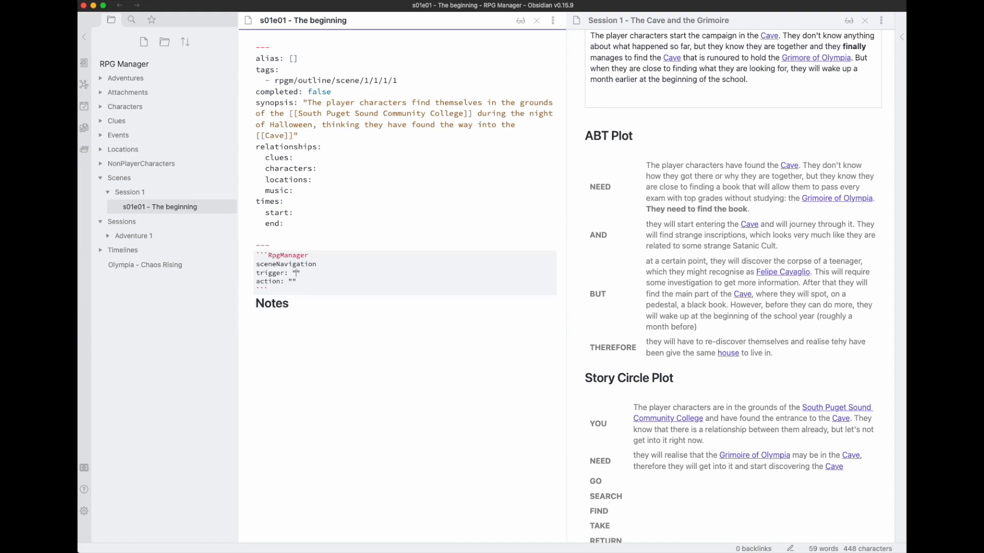
{"action": "type", "text": "tart of the campaign"}
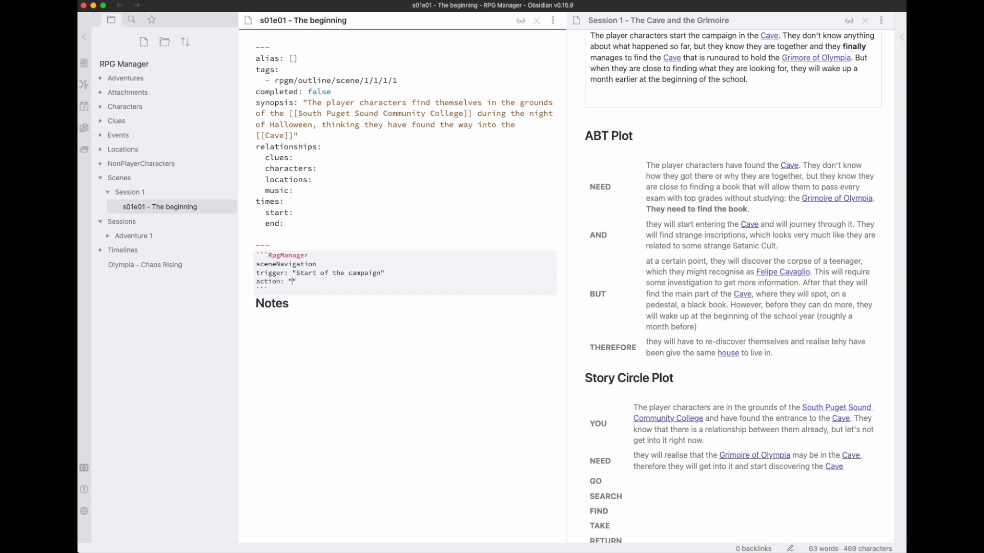
Set the scene's action to "Discuss together about the disappearances of the teenagers, the [[Grimoire of Olympia]] and the [[Cave]].".
{"action": "type", "text": "Discuss together about"}
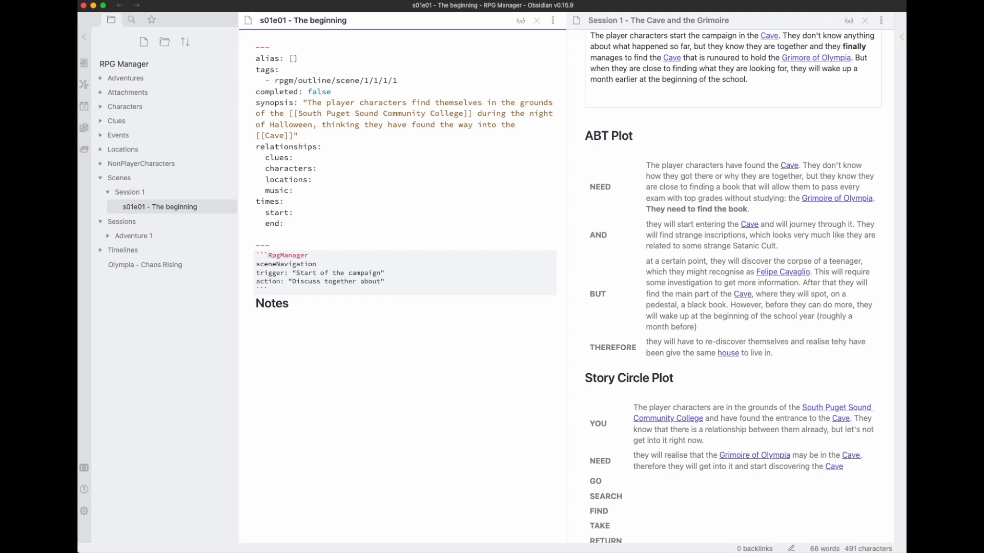
{"action": "type", "text": " the disappearance"}
{"action": "key", "text": "BackSpace"}
{"action": "type", "text": "s of the teenagers,"}
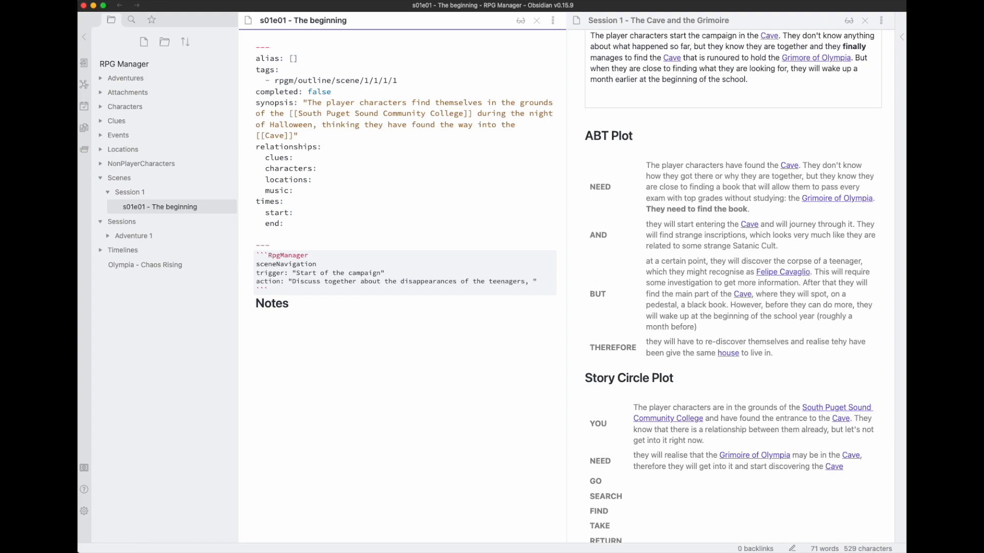
{"action": "type", "text": " the "}
{"action": "type", "text": "[[Gri"}
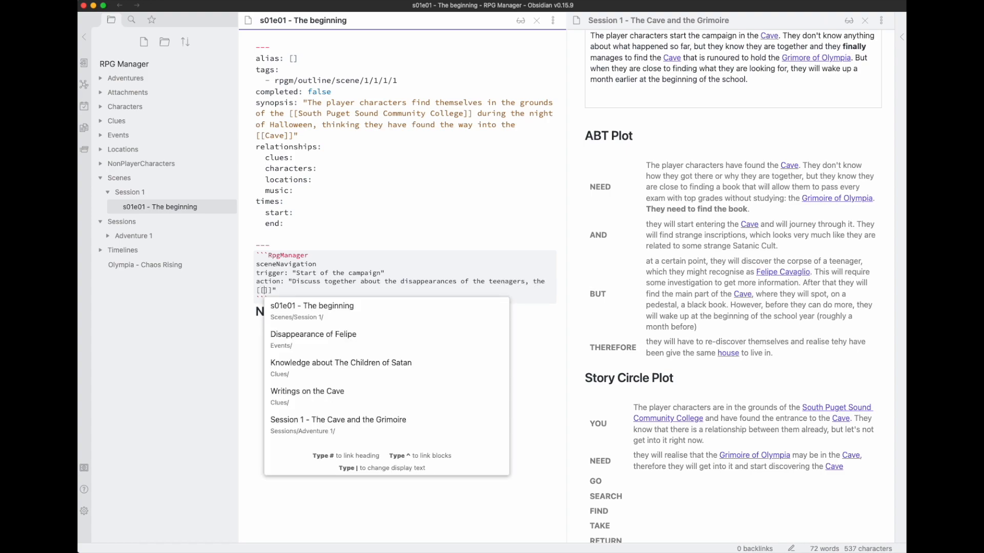
{"action": "key", "text": "Return"}
{"action": "type", "text": "and "}
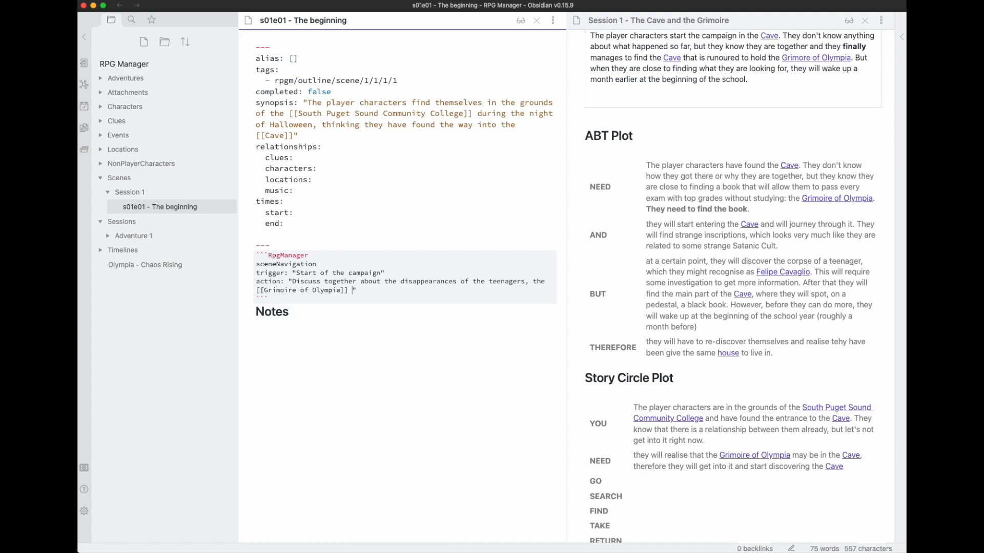
{"action": "type", "text": "the [[CAve"}
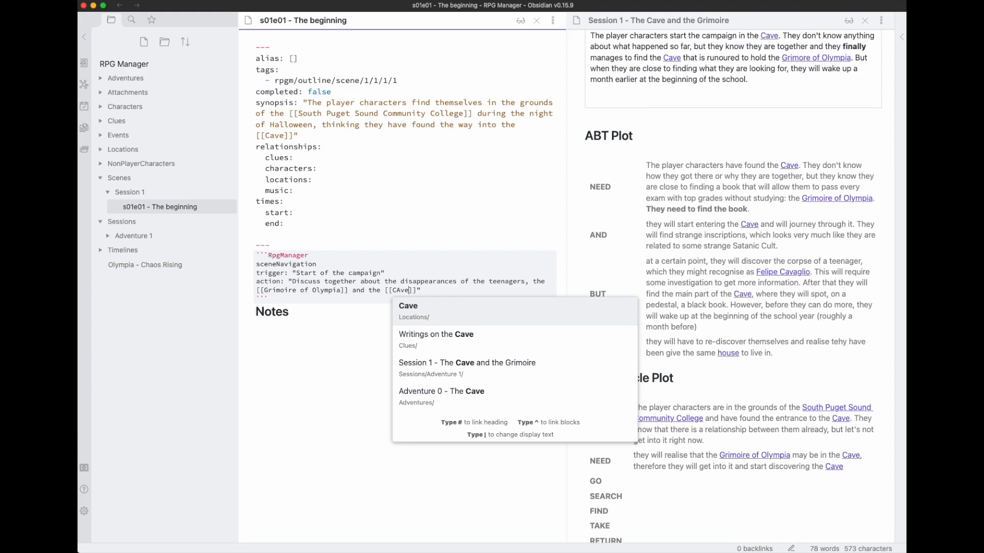
{"action": "key", "text": "Return"}
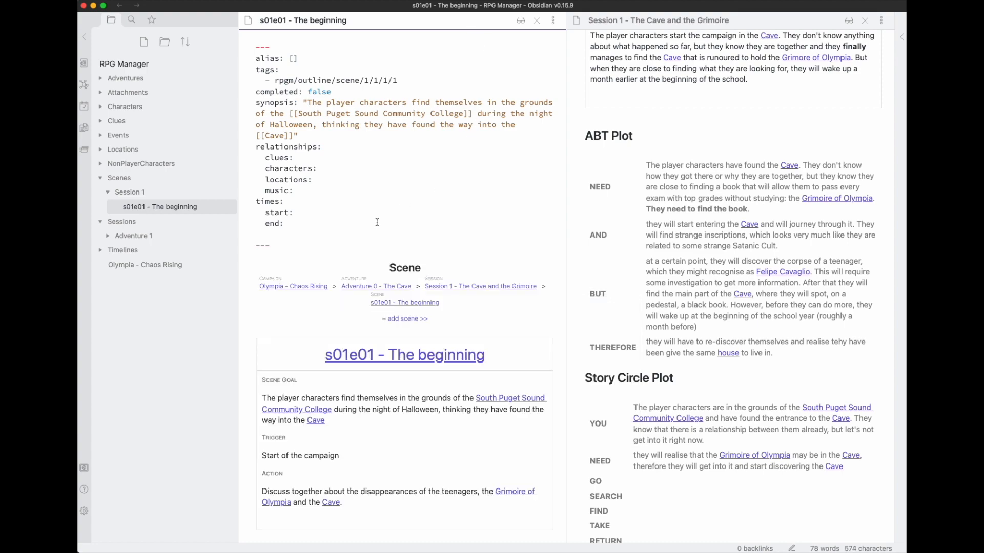
{"action": "scroll", "coordinate": [333, 256], "scroll_direction": "down", "scroll_amount": 5}
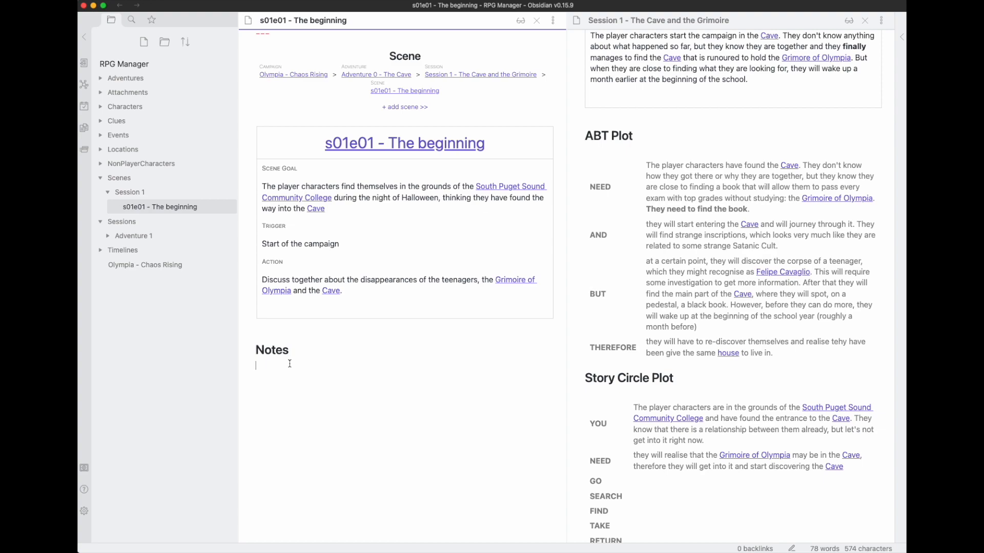
Create a templated NonPlayerCharacter in Olympia - Chaos Rising titled with the character's full name, and check its picture in the Attachments folder.
{"action": "left_click", "coordinate": [170, 333]}
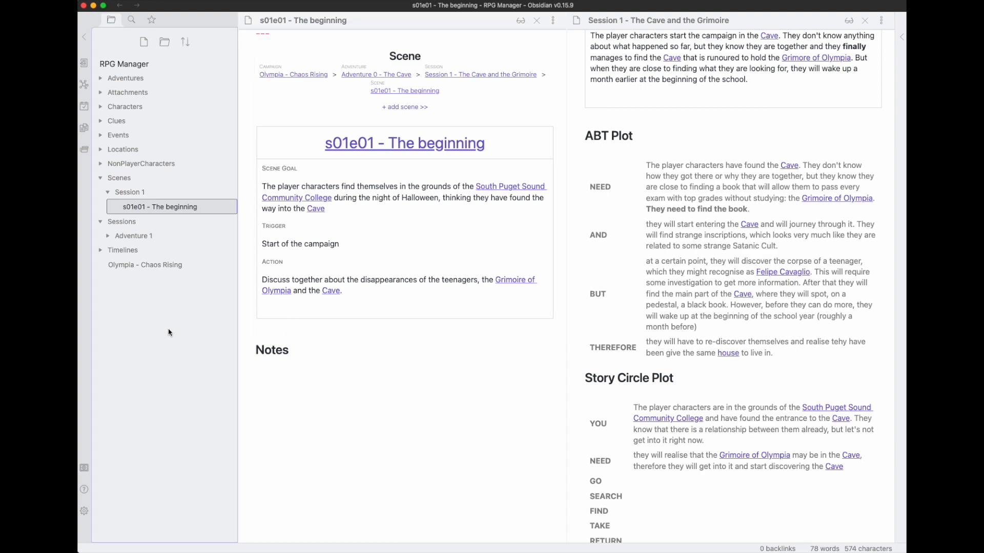
{"action": "key", "text": "super+p"}
{"action": "type", "text": "non"}
{"action": "key", "text": "Down"}
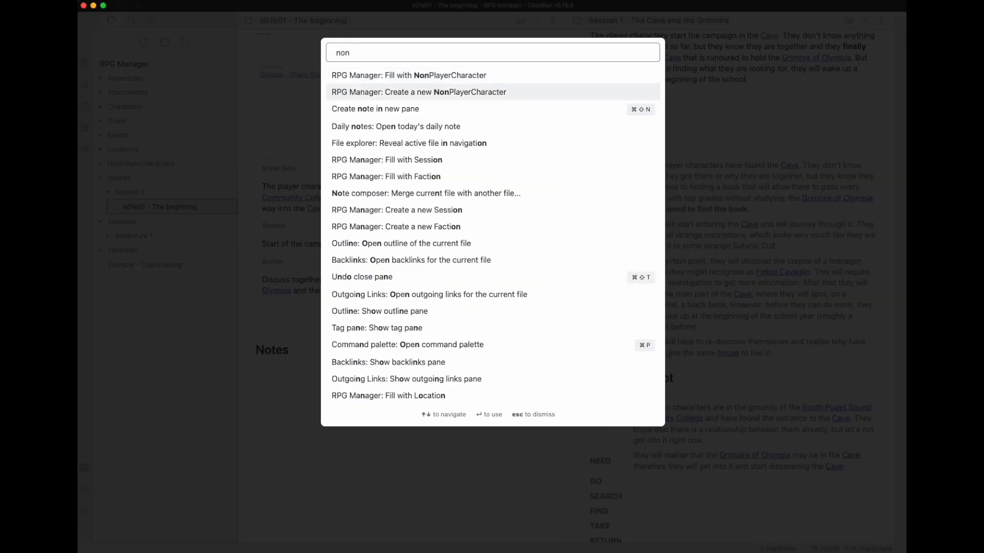
{"action": "key", "text": "Return"}
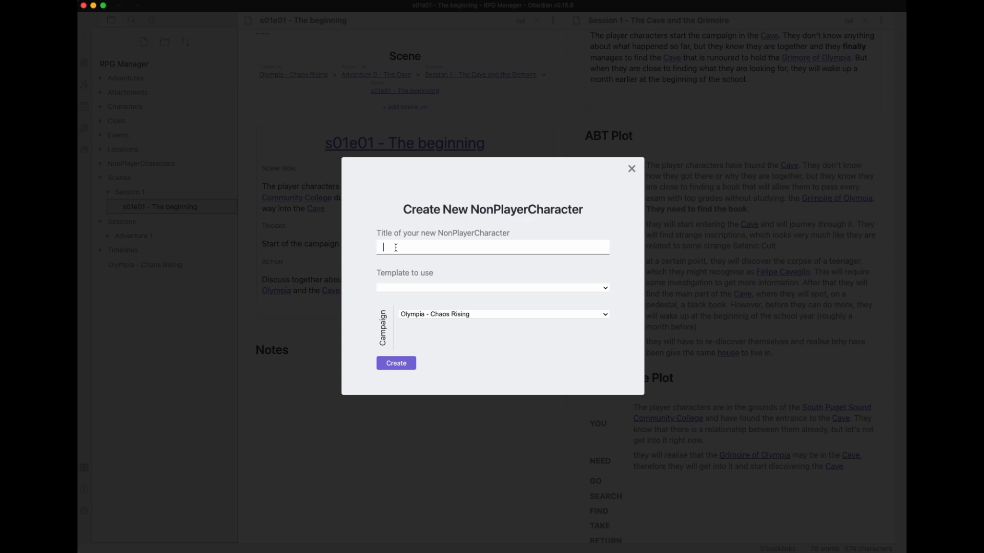
{"action": "type", "text": "Christina Leady"}
{"action": "key", "text": "BackSpace"}
{"action": "key", "text": "BackSpace"}
{"action": "type", "text": "ry"}
{"action": "left_click", "coordinate": [385, 289]}
{"action": "left_click", "coordinate": [393, 360]}
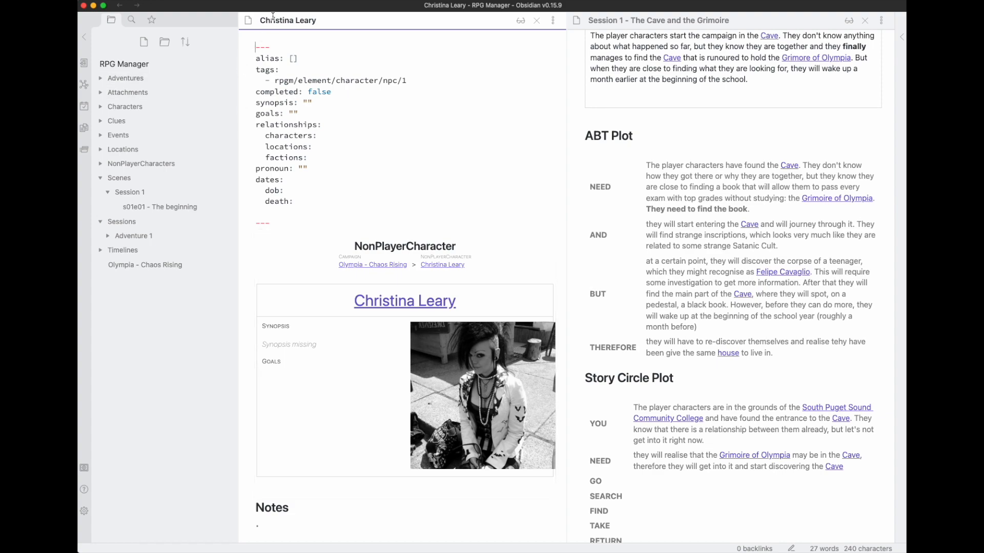
{"action": "left_click", "coordinate": [92, 94]}
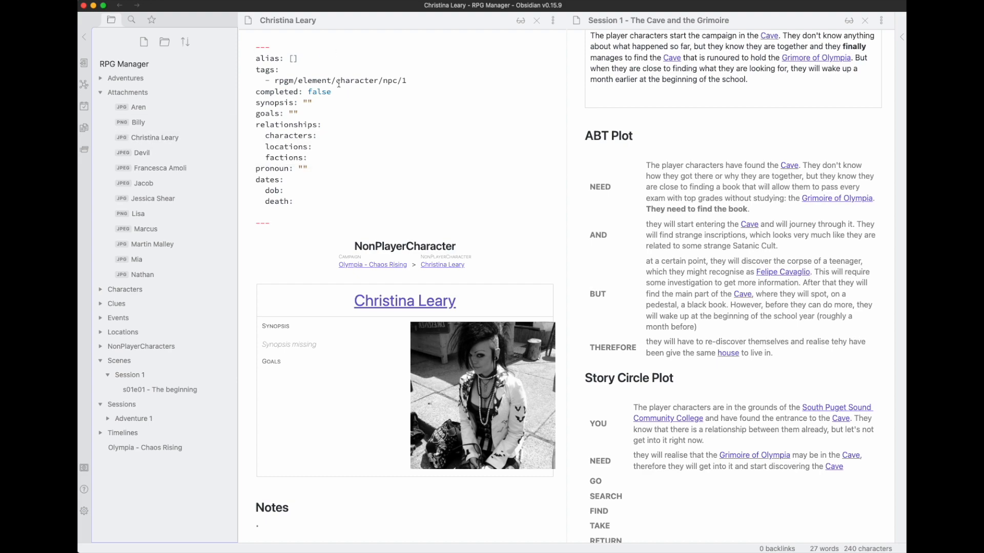
{"action": "left_click", "coordinate": [101, 94]}
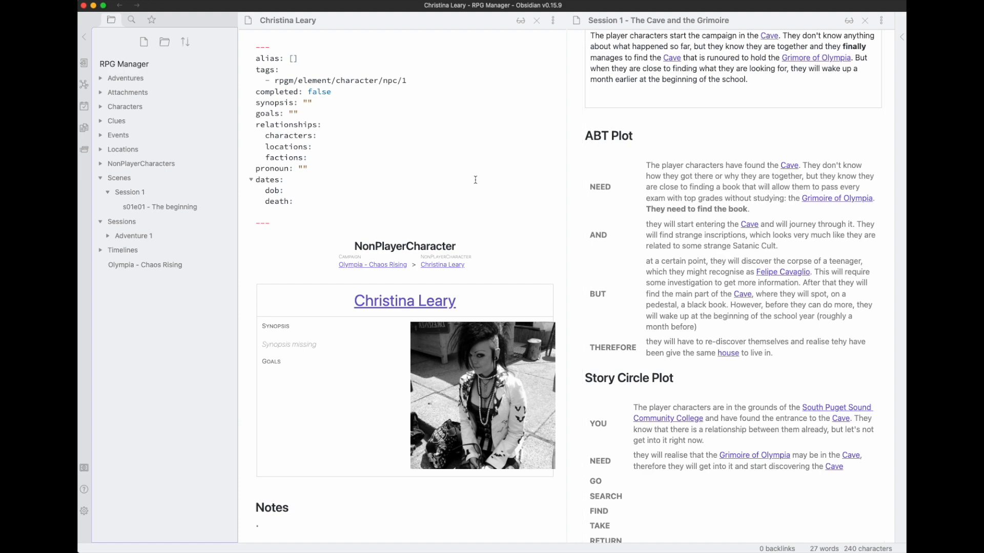
Create a new Faction titled "Party" in the Olympia - Chaos Rising campaign using the RpgManager default Faction template.
{"action": "key", "text": "super+p"}
{"action": "type", "text": "fac"}
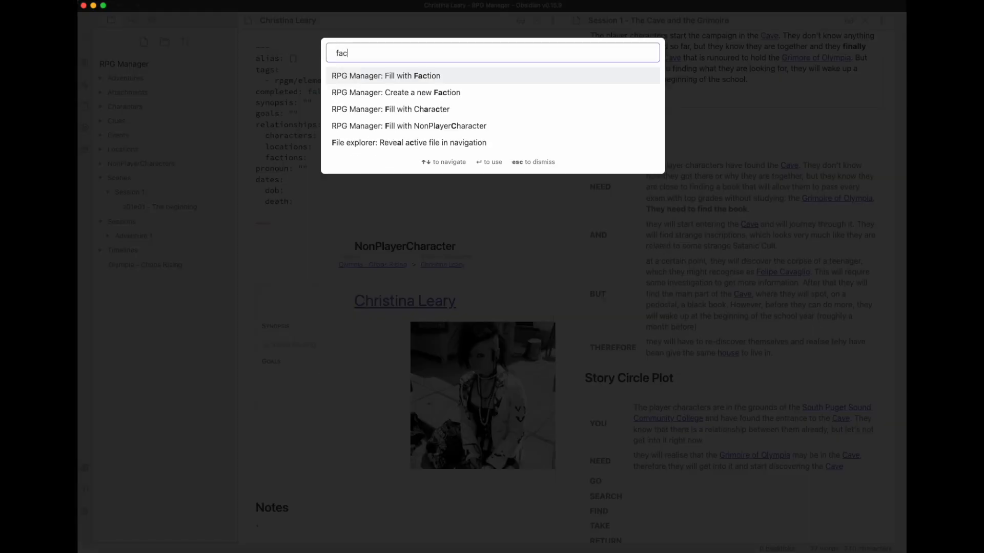
{"action": "key", "text": "Down"}
{"action": "key", "text": "Return"}
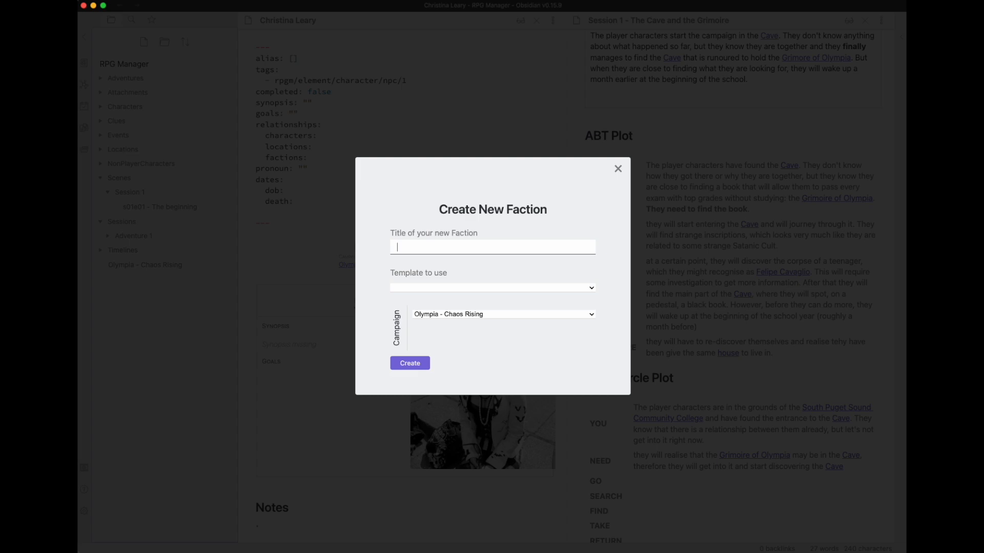
{"action": "type", "text": "Party"}
{"action": "left_click", "coordinate": [404, 289]}
{"action": "left_click", "coordinate": [407, 299]}
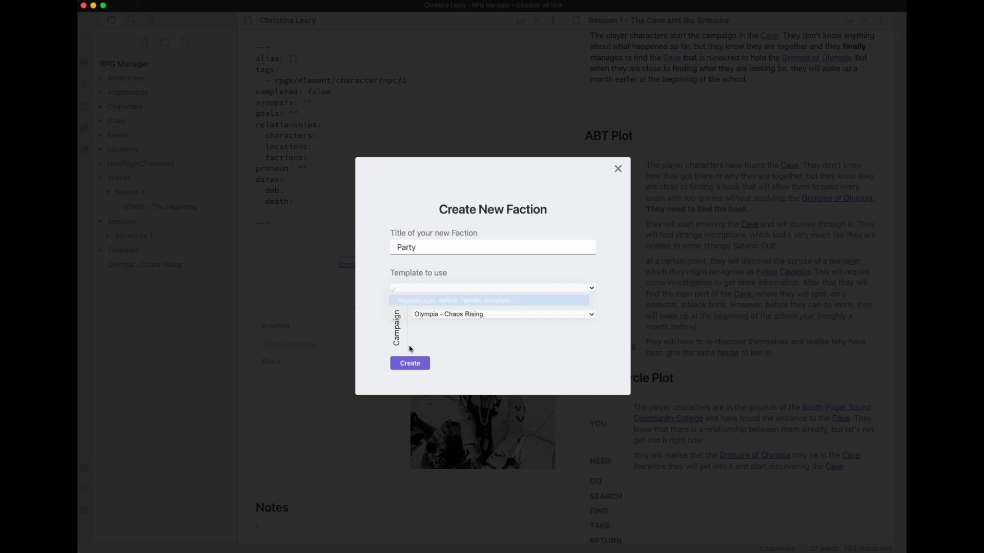
{"action": "left_click", "coordinate": [410, 363]}
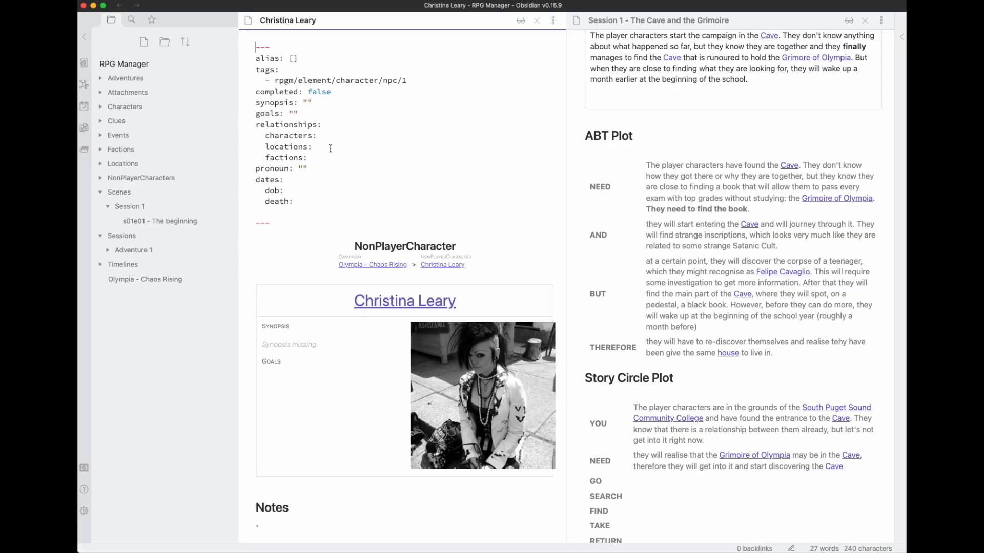
Add a "Party:" entry under factions in the relationships metadata of the non-player character's note.
{"action": "left_click", "coordinate": [330, 148]}
{"action": "key", "text": "Return"}
{"action": "type", "text": "[["}
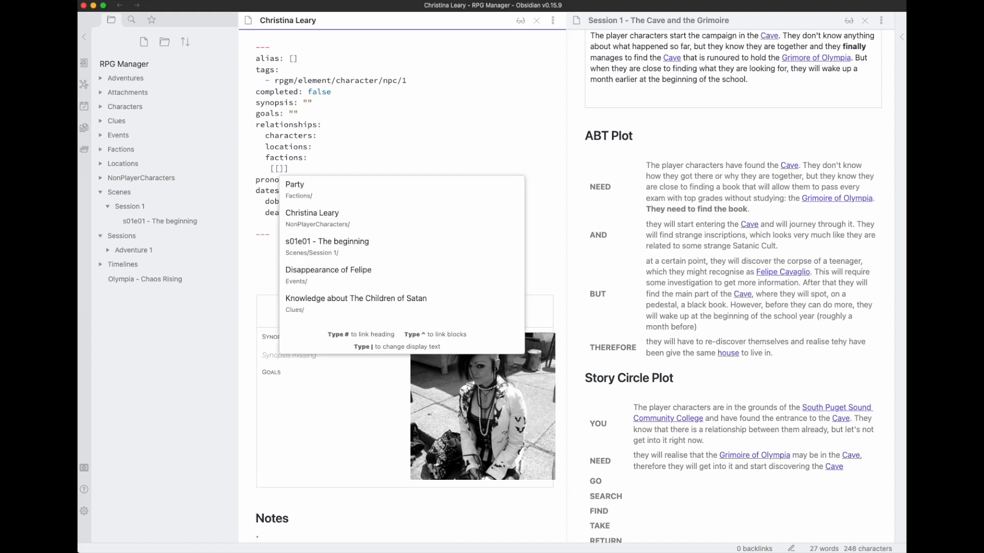
{"action": "type", "text": "Party"}
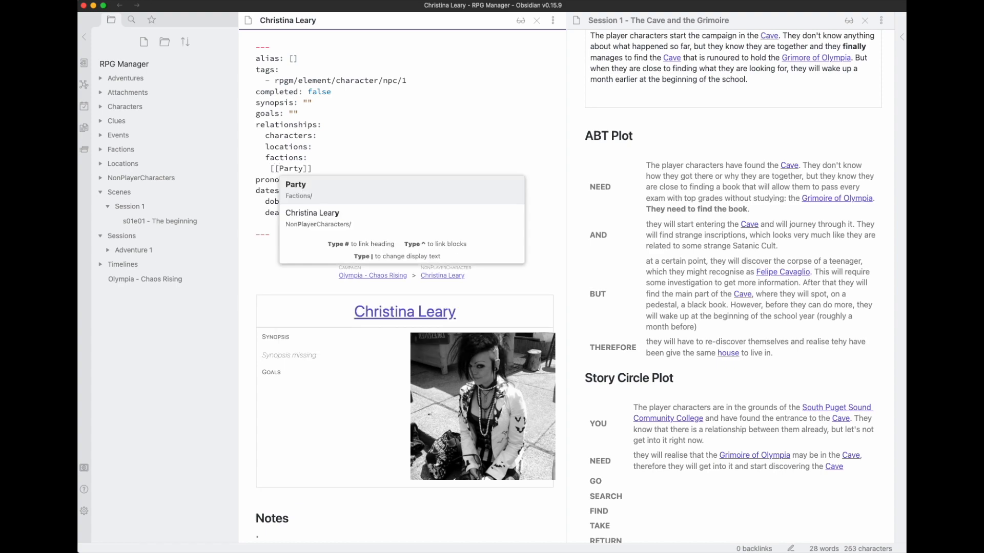
{"action": "key", "text": "Delete"}
{"action": "key", "text": "Delete"}
{"action": "type", "text": ":"}
{"action": "key", "text": "Home"}
{"action": "key", "text": "Delete"}
{"action": "key", "text": "Delete"}
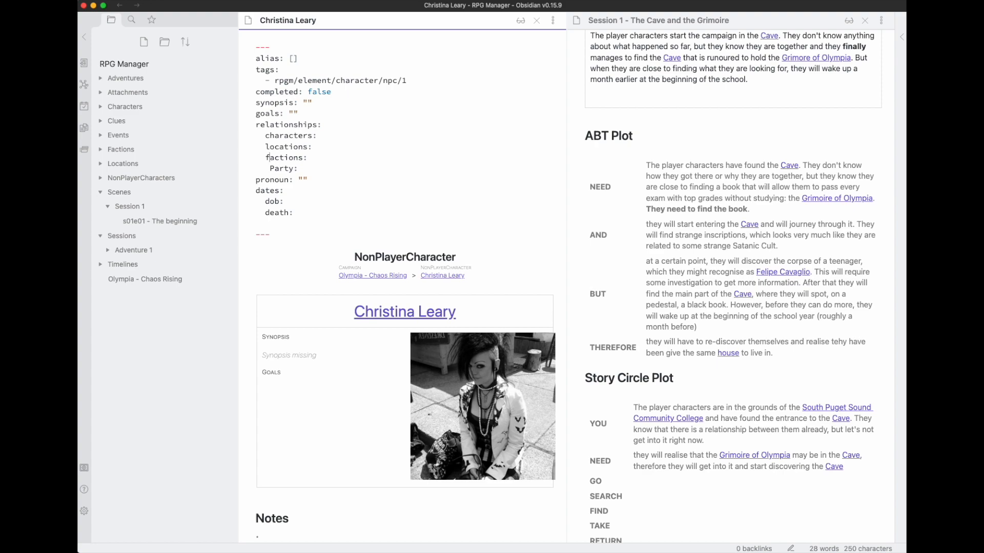
Copy the "Party:" faction entry into the factions metadata of all three player character notes in the Characters folder.
{"action": "key", "text": "shift+Down"}
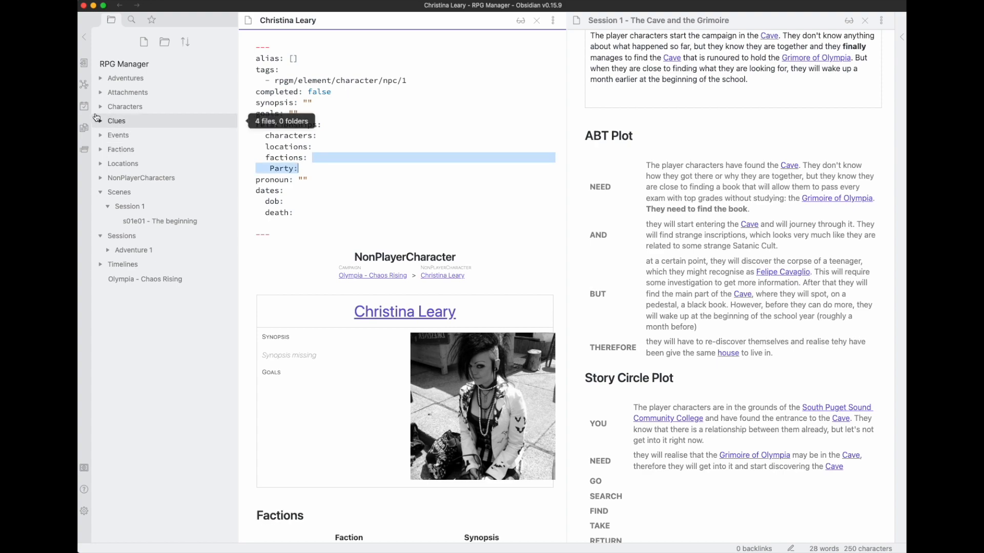
{"action": "left_click", "coordinate": [100, 110]}
{"action": "left_click", "coordinate": [122, 121]}
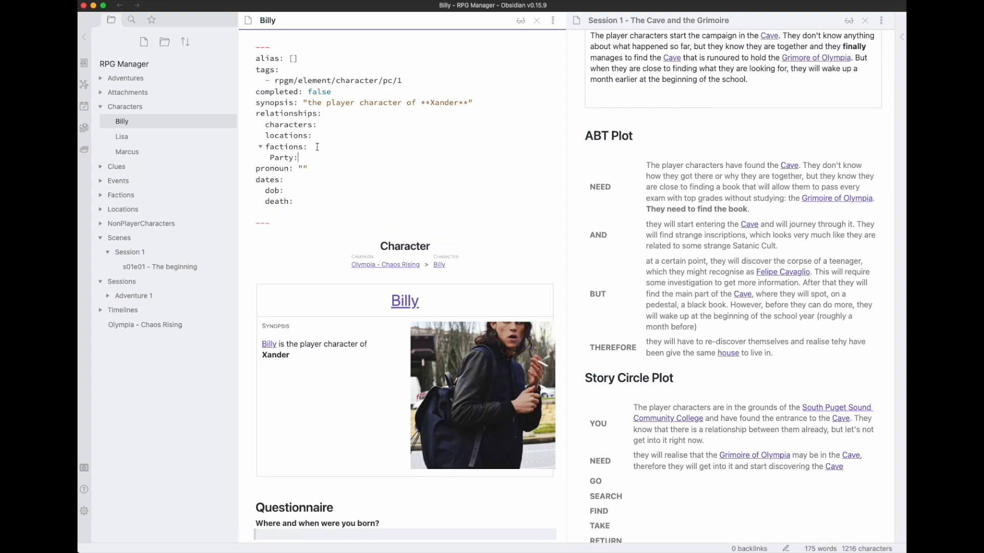
{"action": "left_click", "coordinate": [134, 137]}
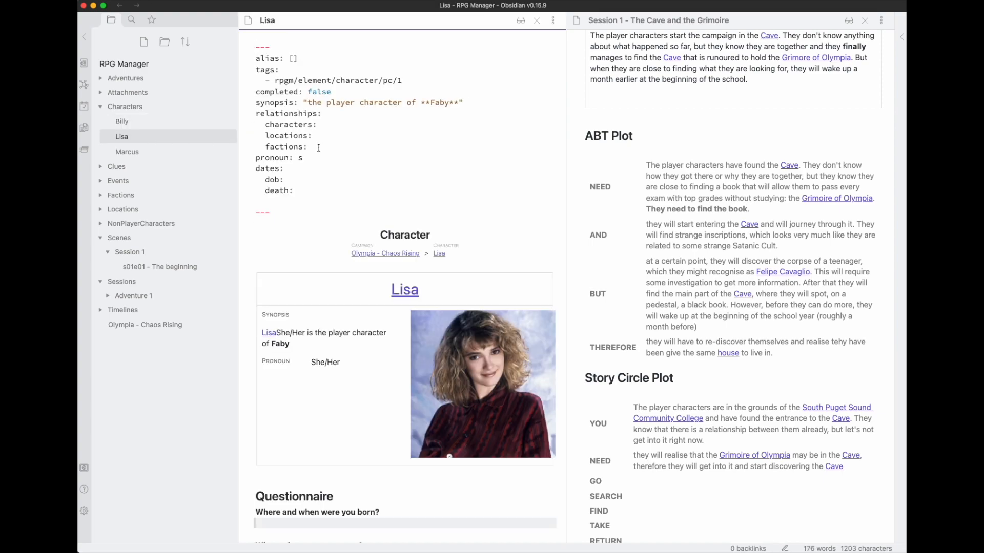
{"action": "left_click", "coordinate": [188, 154]}
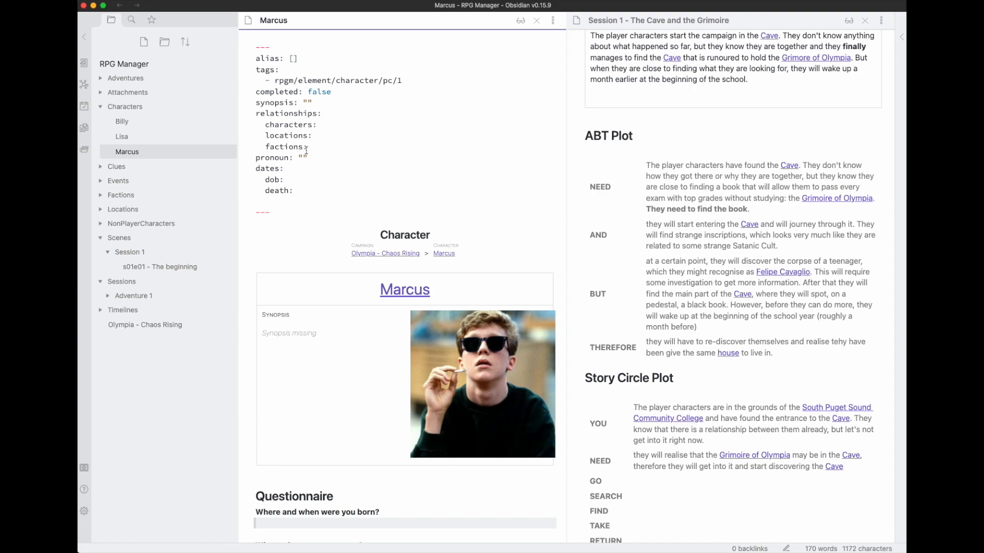
{"action": "scroll", "coordinate": [396, 181], "scroll_direction": "down", "scroll_amount": 5}
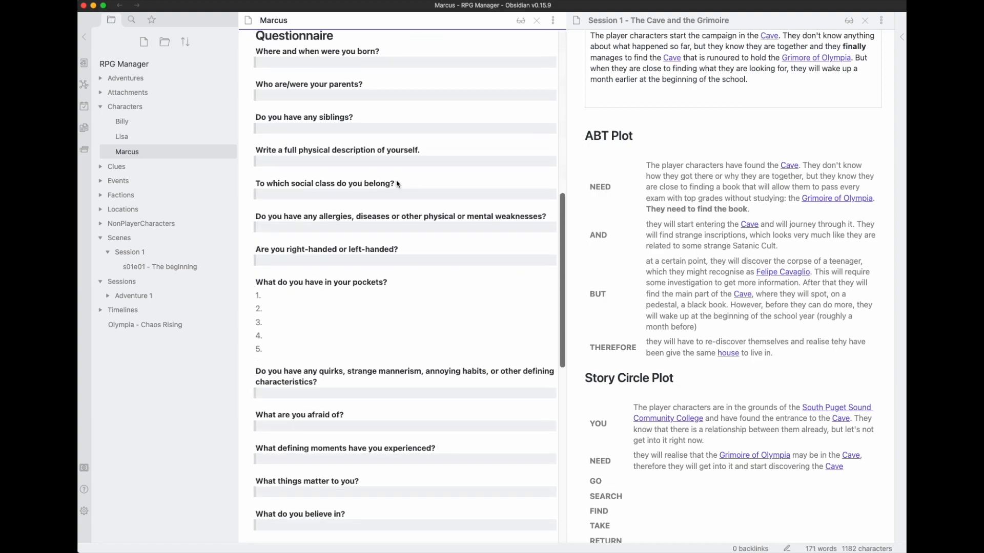
{"action": "scroll", "coordinate": [397, 180], "scroll_direction": "up", "scroll_amount": 5}
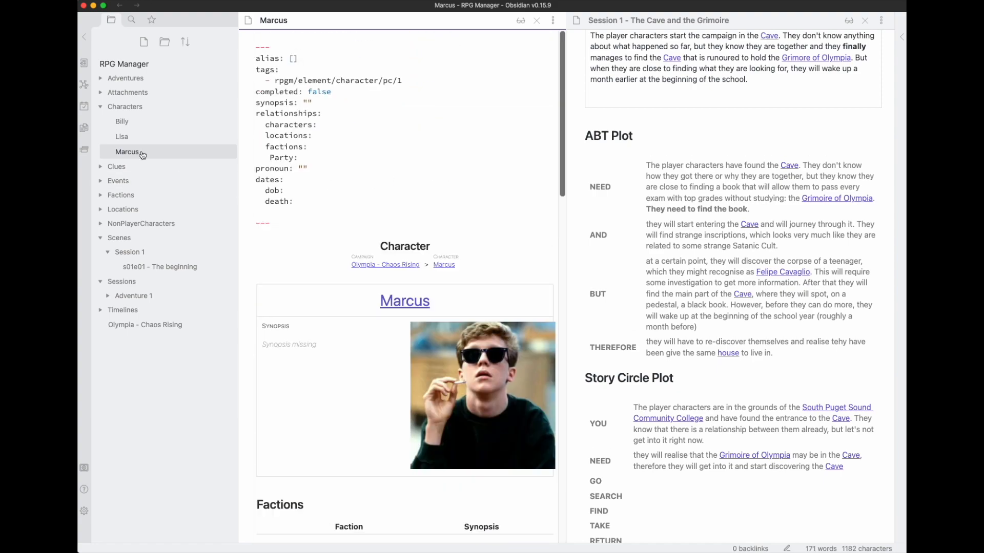
Open the Party faction note and review its Characters table, previewing the non-player character's entry.
{"action": "left_click", "coordinate": [110, 106]}
{"action": "left_click", "coordinate": [107, 150]}
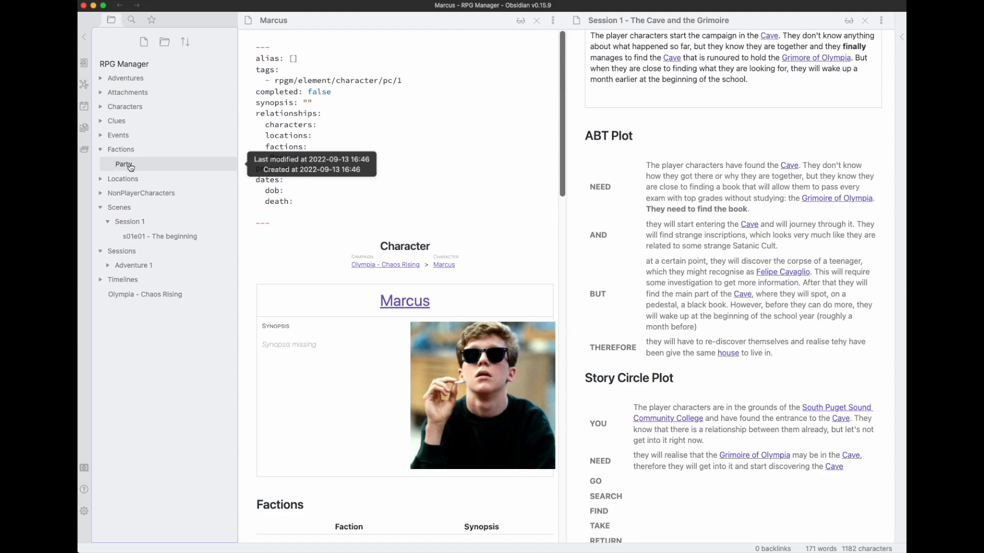
{"action": "left_click", "coordinate": [125, 165]}
{"action": "scroll", "coordinate": [369, 308], "scroll_direction": "down", "scroll_amount": 1}
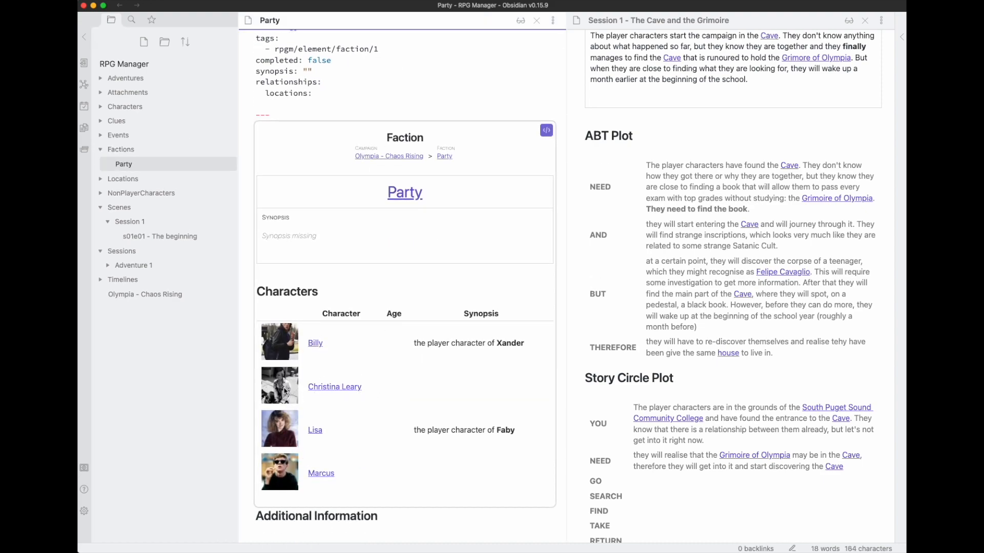
{"action": "mouse_move", "coordinate": [343, 388]}
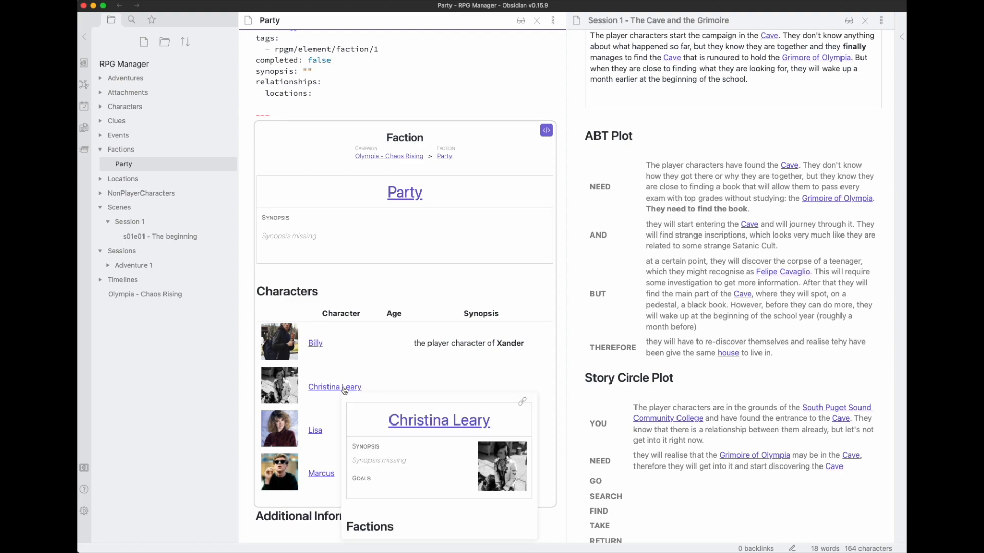
Describe the non-player character's Party relationship with a first-name-aliased self-link followed by "is the main non-player character and a help for the player characters".
{"action": "left_click", "coordinate": [316, 391]}
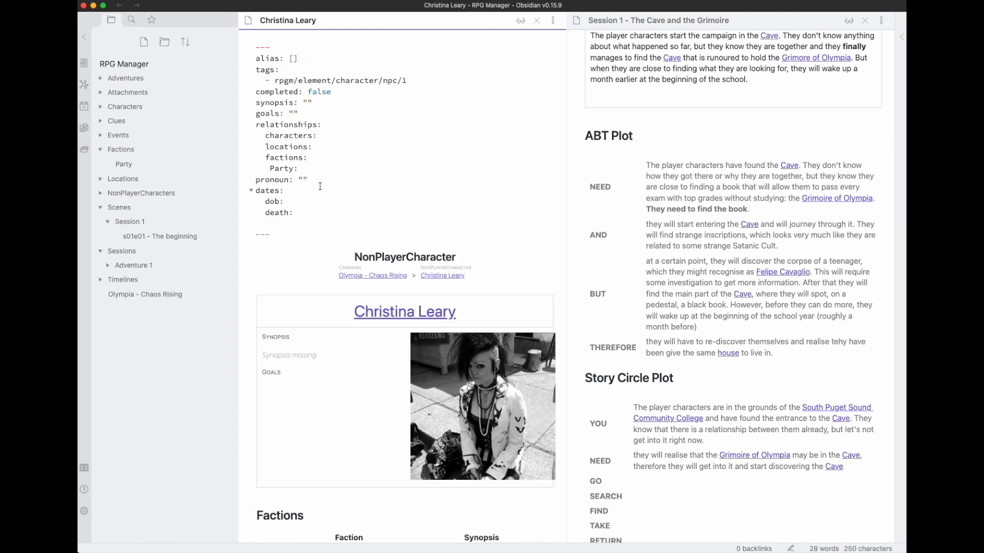
{"action": "left_click", "coordinate": [309, 165]}
{"action": "type", "text": "\"\""}
{"action": "type", "text": "[[Chri"}
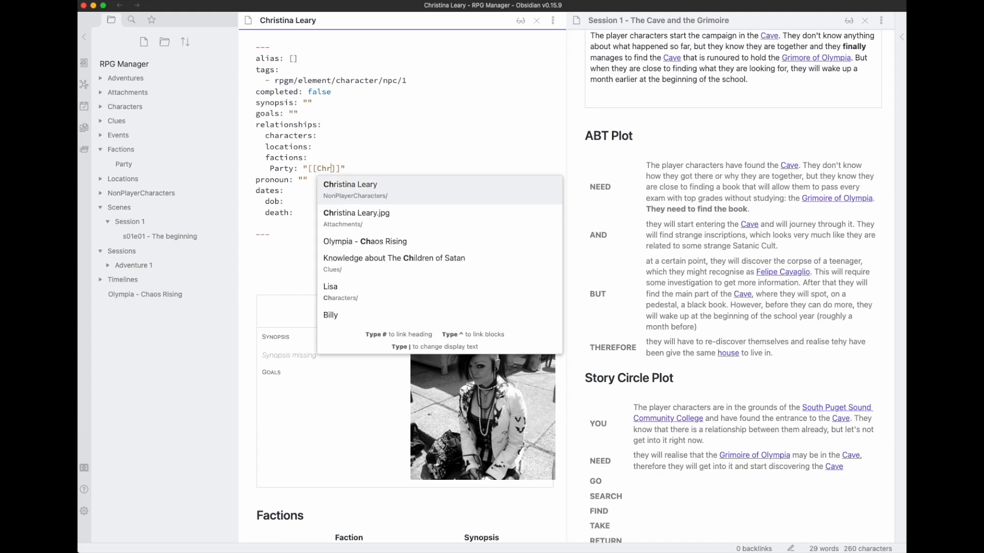
{"action": "key", "text": "Return"}
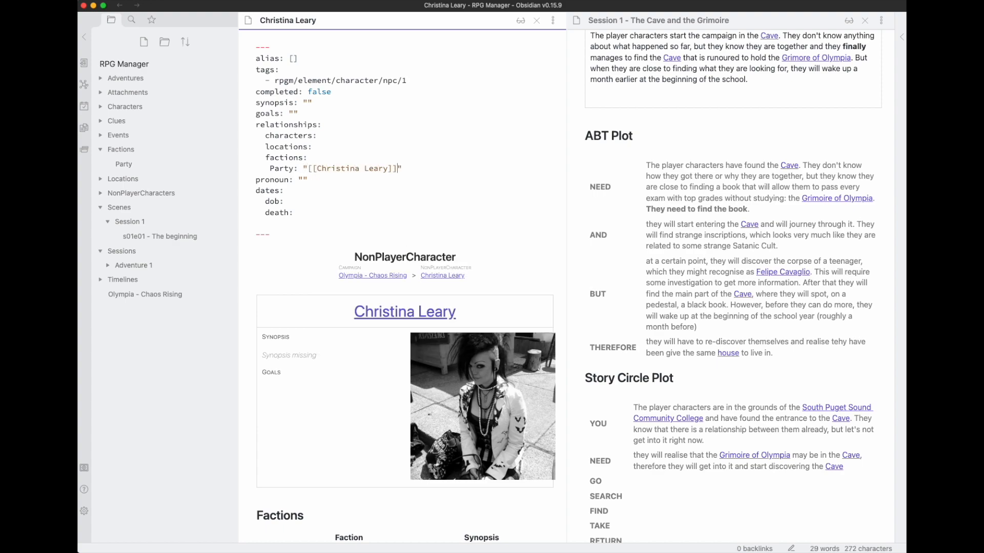
{"action": "type", "text": "|Christina"}
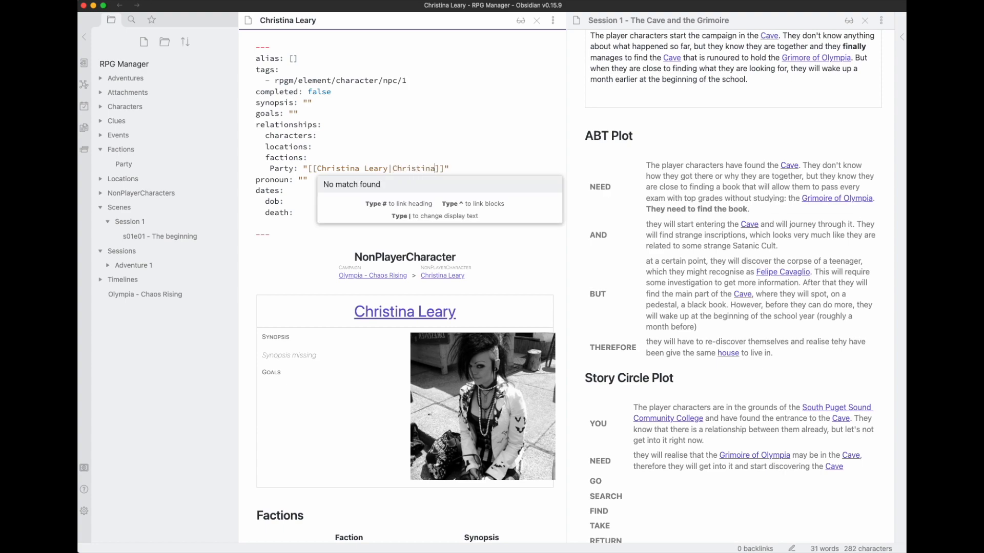
{"action": "key", "text": "Escape"}
{"action": "type", "text": "is the main np"}
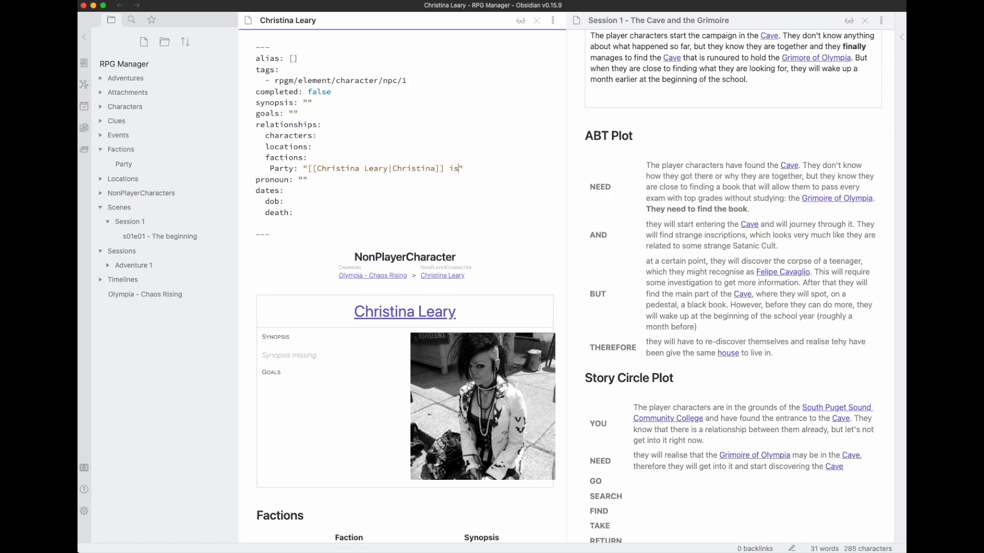
{"action": "key", "text": "BackSpace"}
{"action": "type", "text": "on-player character "}
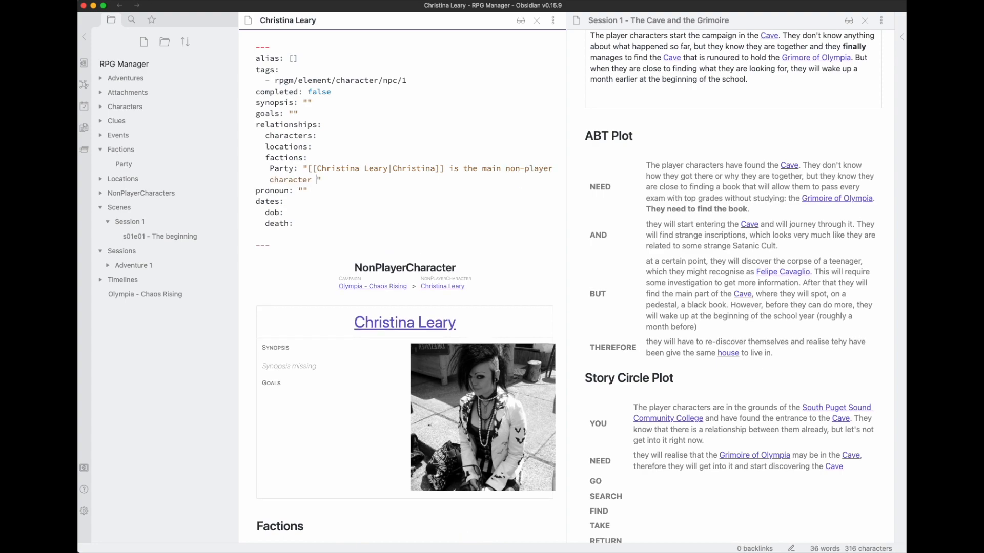
{"action": "type", "text": "and a help for the player characters"}
{"action": "key", "text": "BackSpace"}
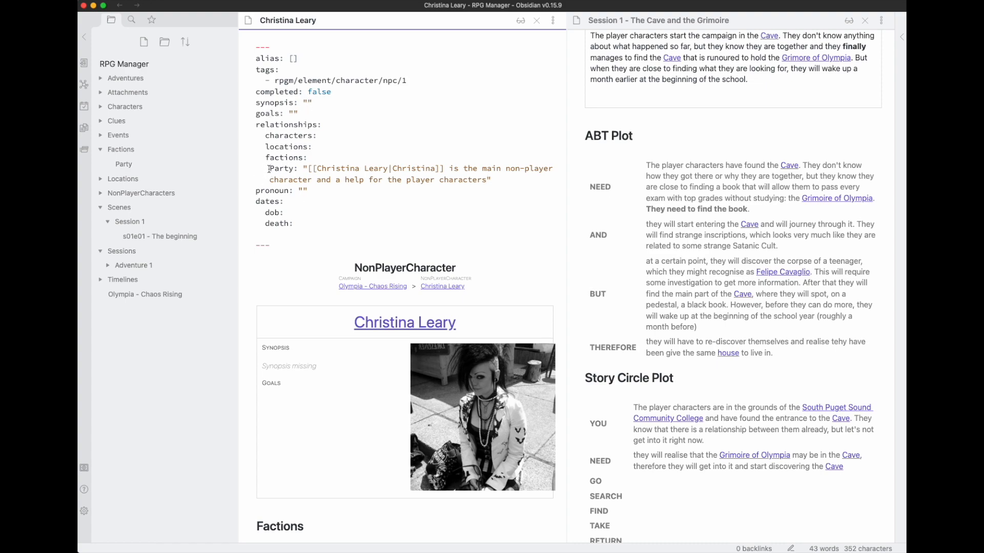
{"action": "scroll", "coordinate": [303, 168], "scroll_direction": "down", "scroll_amount": 5}
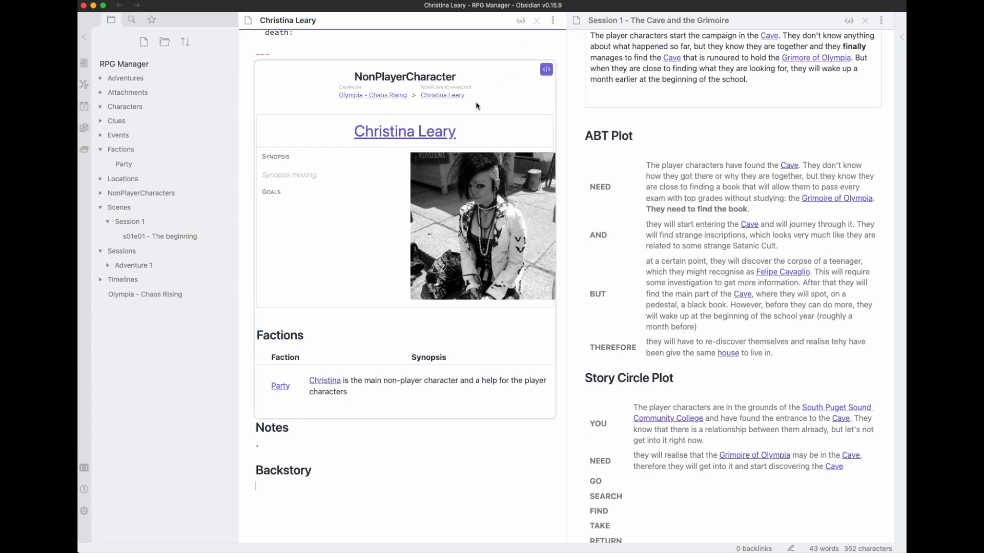
Close the non-player character's note and open the scene "s01e01 - The beginning" from the session's Scenes table.
{"action": "left_click", "coordinate": [537, 25]}
{"action": "scroll", "coordinate": [314, 398], "scroll_direction": "down", "scroll_amount": 10}
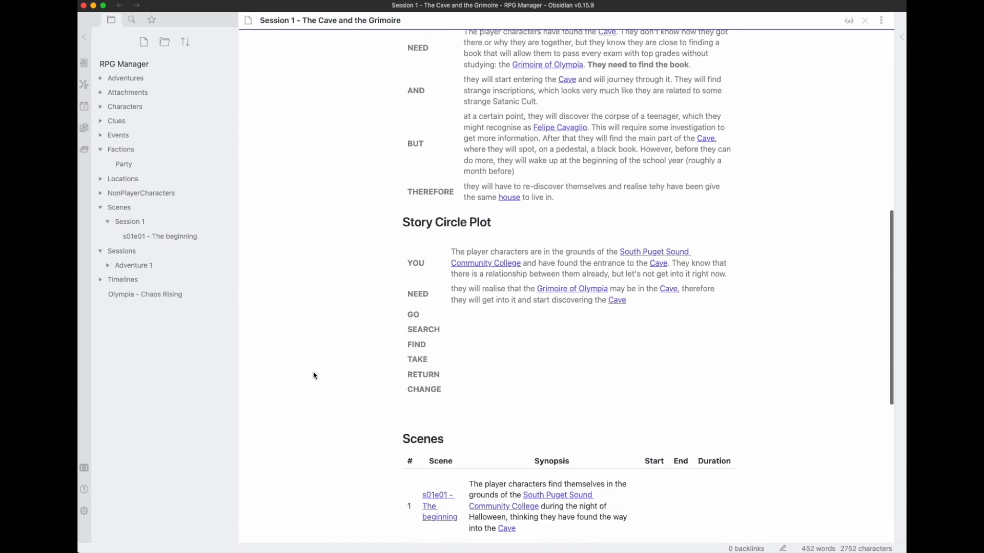
{"action": "left_click", "coordinate": [438, 164]}
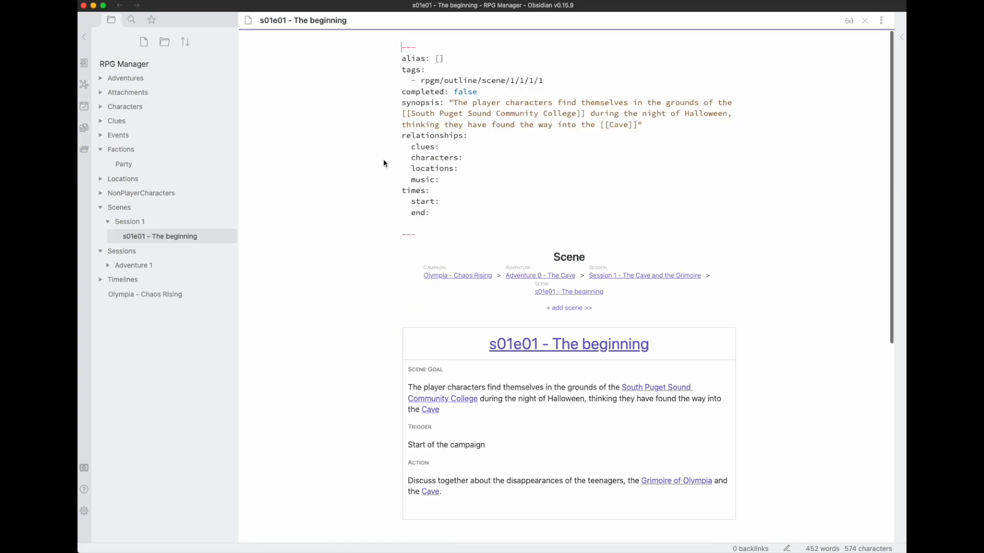
Start a bullet under the scene's Notes with "Use", a link to the non-player character, and "to give more information about".
{"action": "scroll", "coordinate": [476, 358], "scroll_direction": "down", "scroll_amount": 5}
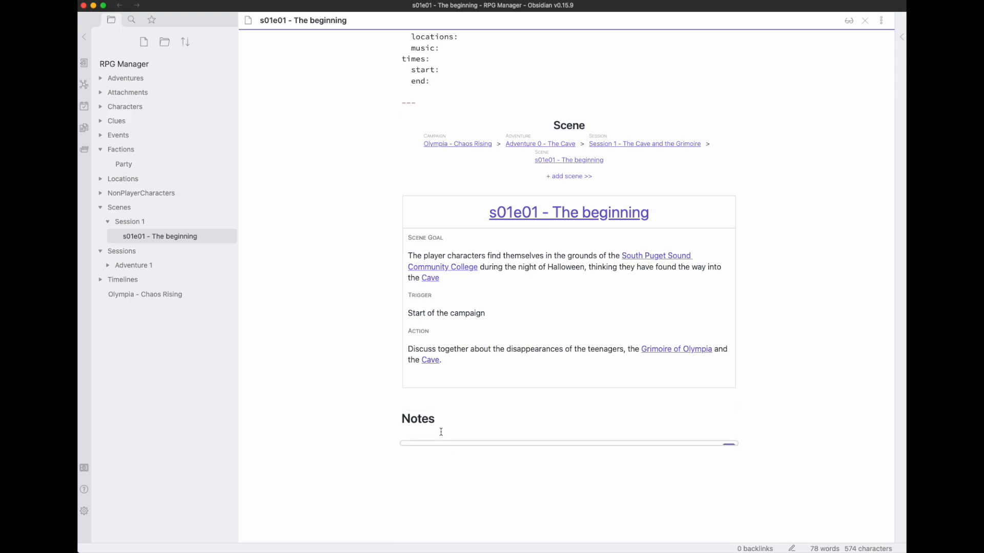
{"action": "left_click", "coordinate": [440, 432]}
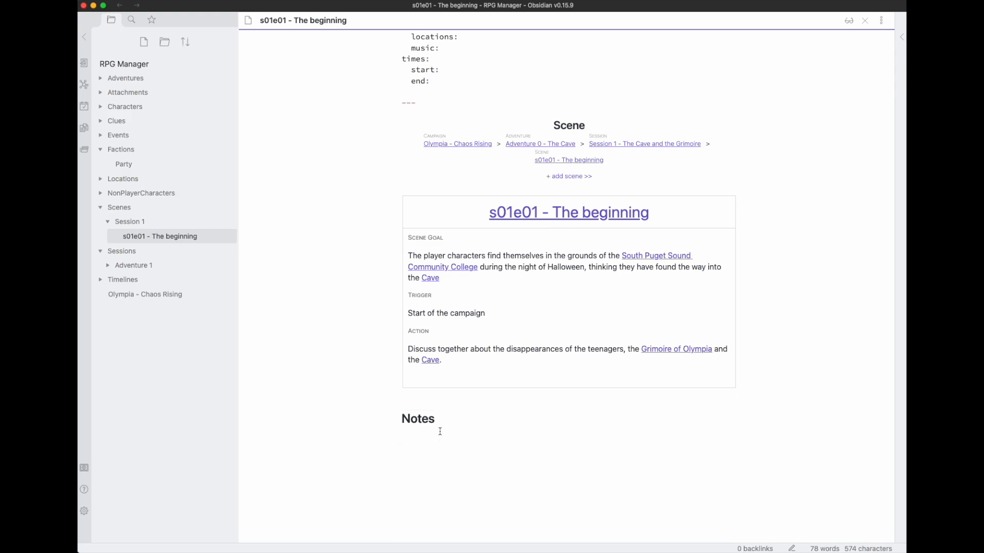
{"action": "type", "text": "- Use [[Chr"}
{"action": "key", "text": "BackSpace"}
{"action": "key", "text": "BackSpace"}
{"action": "key", "text": "BackSpace"}
{"action": "key", "text": "BackSpace"}
{"action": "type", "text": "[Chris"}
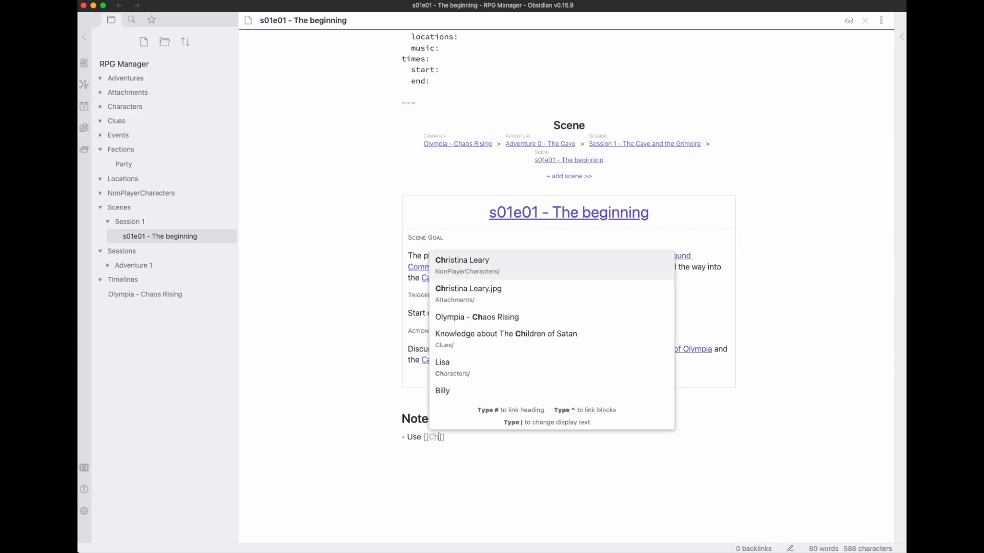
{"action": "key", "text": "Return"}
{"action": "type", "text": "t"}
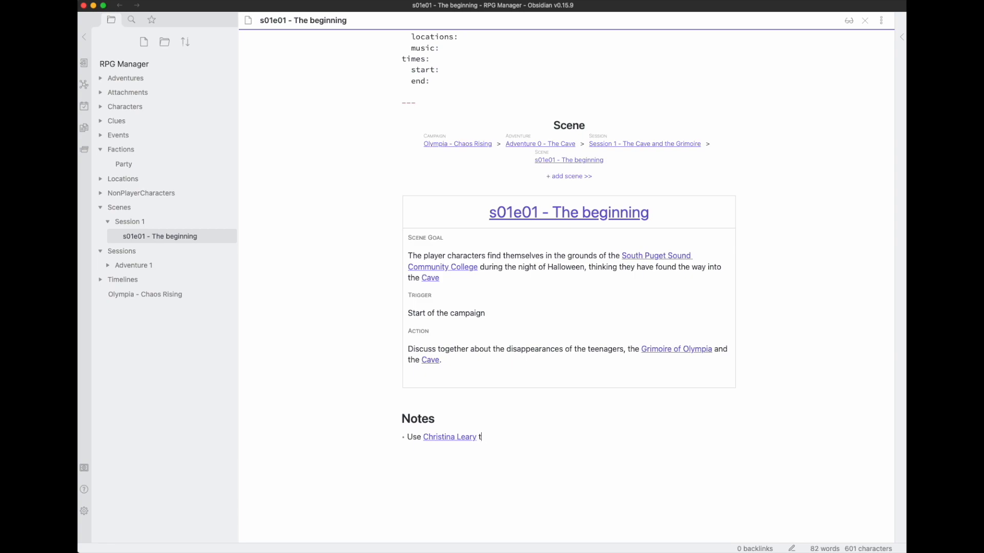
{"action": "type", "text": "o give more inforamation about th"}
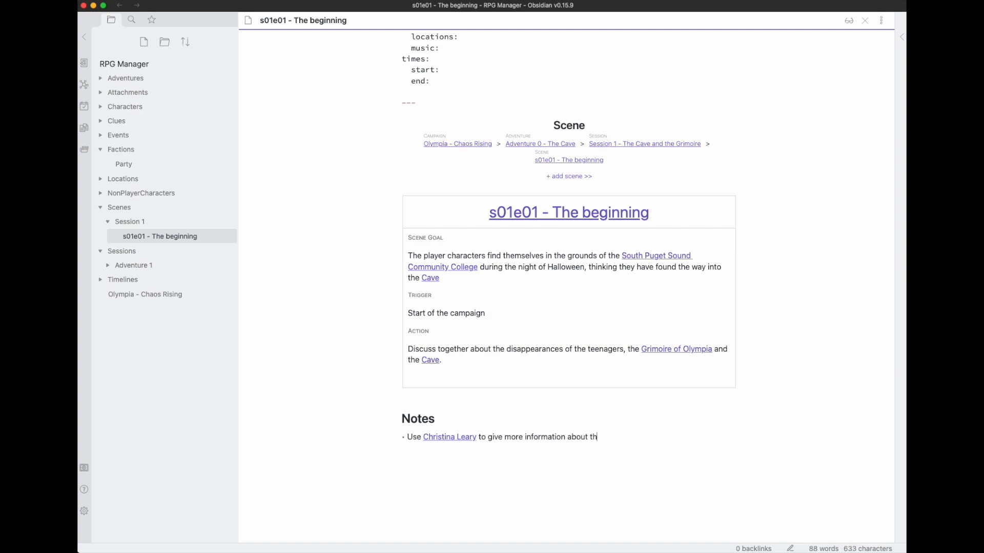
Complete the Notes bullet with "the [[Grimoire of Olympia]] and the [[Cave]]." and check the generated Clues and Locations tables.
{"action": "type", "text": "e [[Gri"}
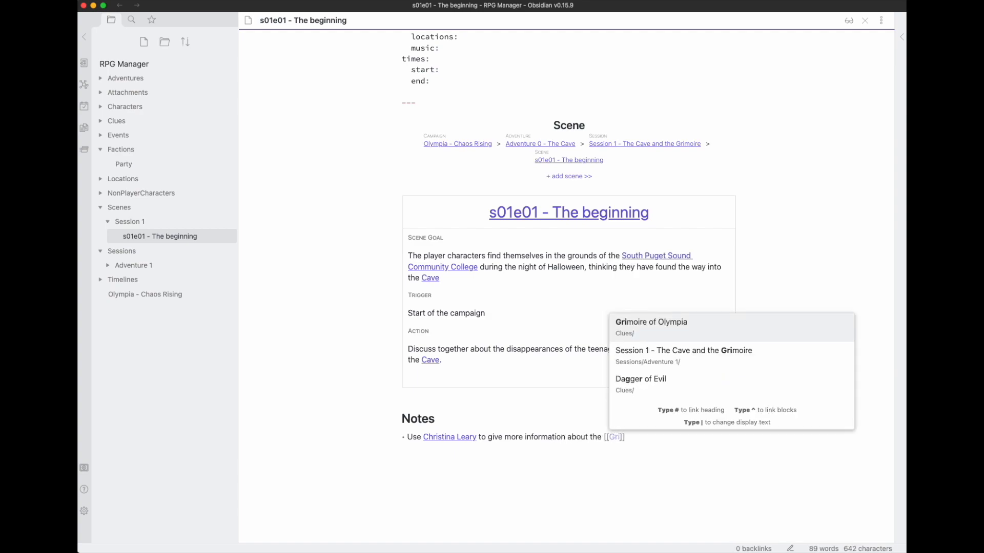
{"action": "key", "text": "Return"}
{"action": "type", "text": "and the "}
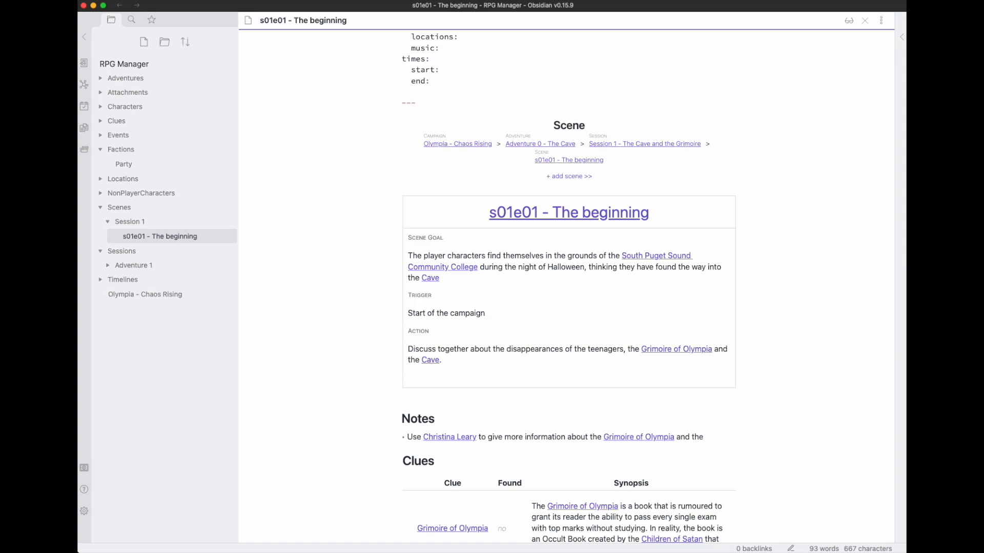
{"action": "type", "text": "[[Cave"}
{"action": "key", "text": "Return"}
{"action": "type", "text": "."}
{"action": "scroll", "coordinate": [379, 374], "scroll_direction": "down", "scroll_amount": 3}
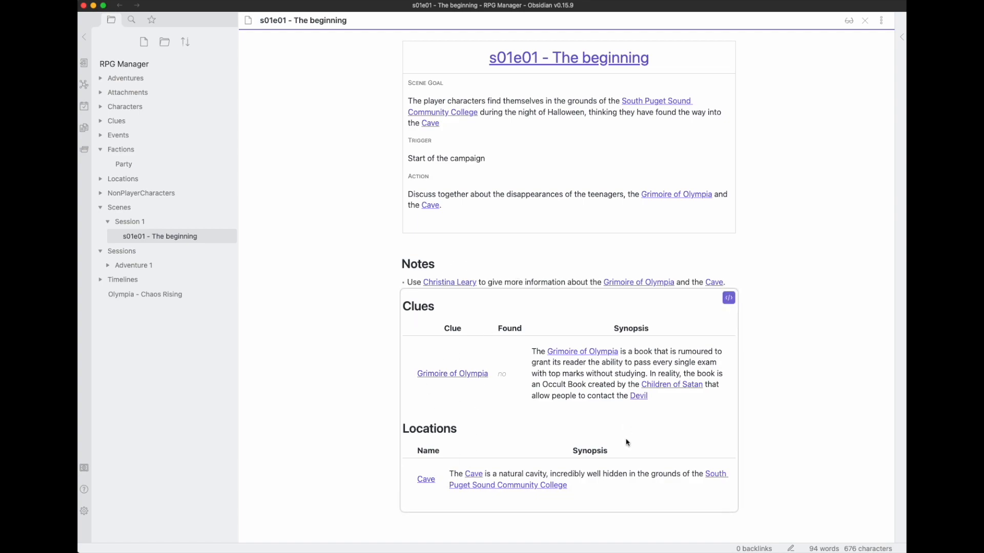
Add the non-player character as the first entry under characters in the scene's relationships, as plain text followed by a colon.
{"action": "scroll", "coordinate": [496, 295], "scroll_direction": "up", "scroll_amount": 2}
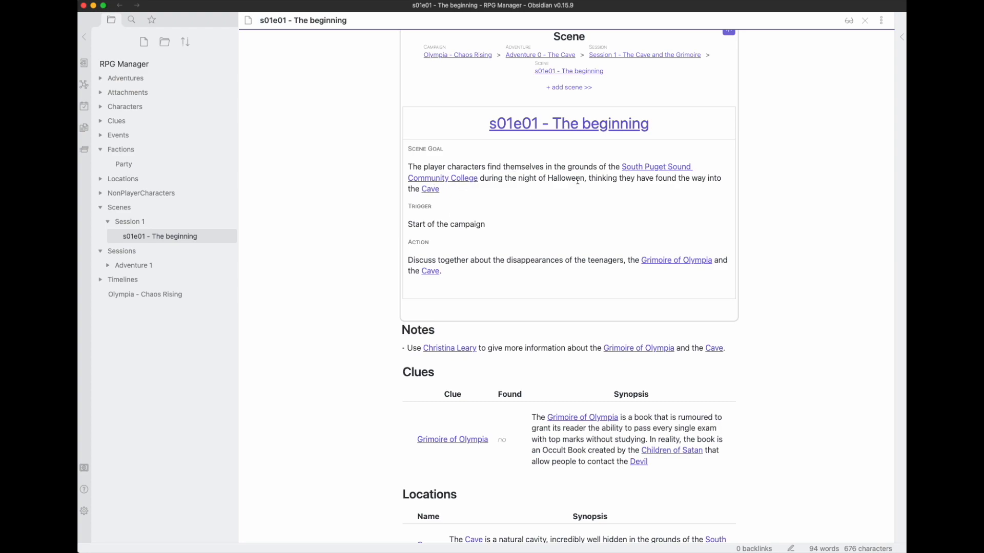
{"action": "scroll", "coordinate": [508, 204], "scroll_direction": "up", "scroll_amount": 2}
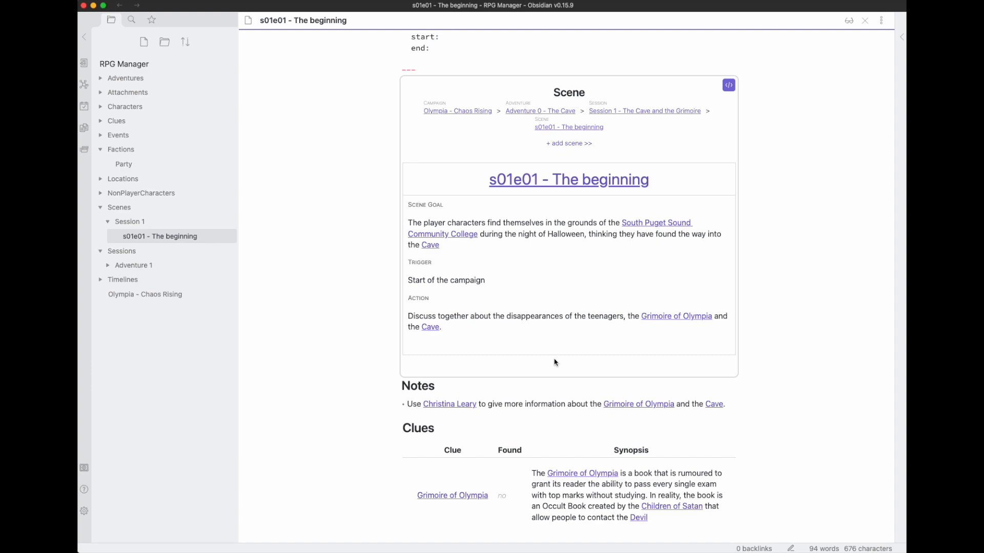
{"action": "scroll", "coordinate": [509, 356], "scroll_direction": "up", "scroll_amount": 3}
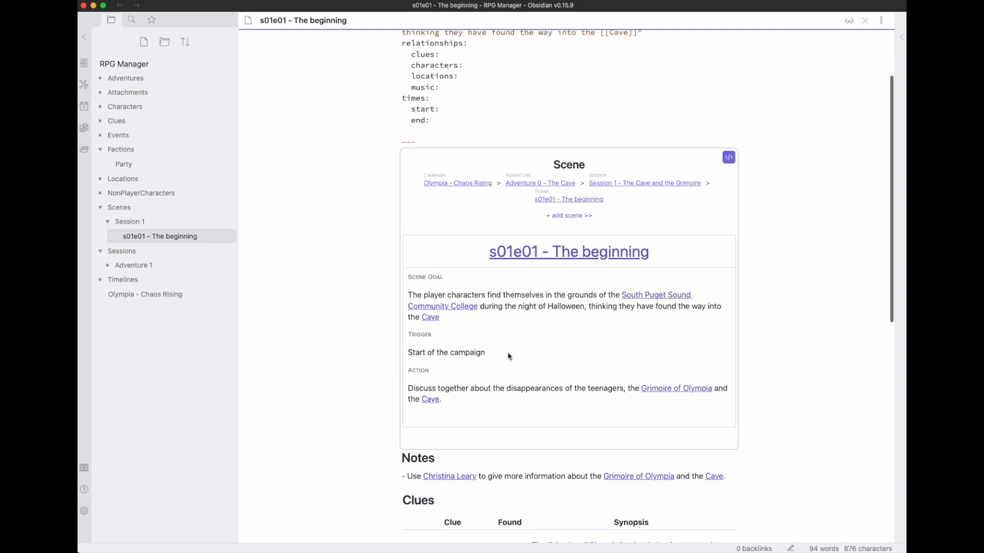
{"action": "scroll", "coordinate": [508, 356], "scroll_direction": "up", "scroll_amount": 4}
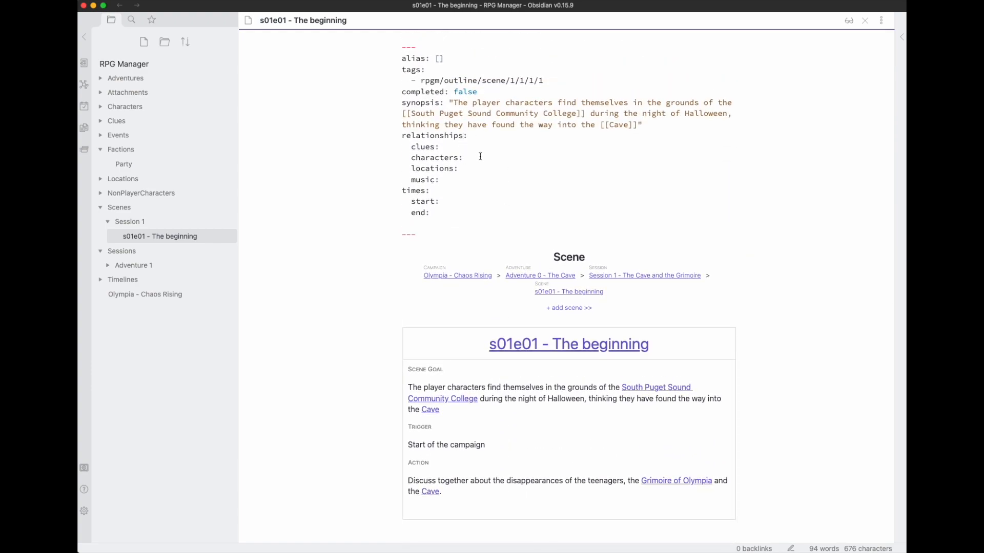
{"action": "key", "text": "Return"}
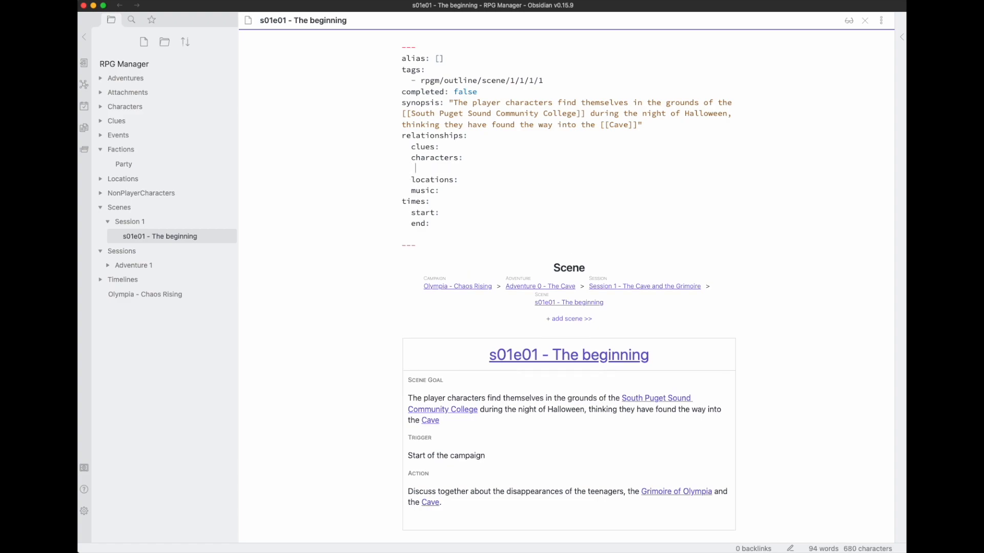
{"action": "type", "text": "[[Chr"}
{"action": "key", "text": "Return"}
{"action": "key", "text": "BackSpace"}
{"action": "key", "text": "Return"}
{"action": "type", "text": ":"}
{"action": "key", "text": "Return"}
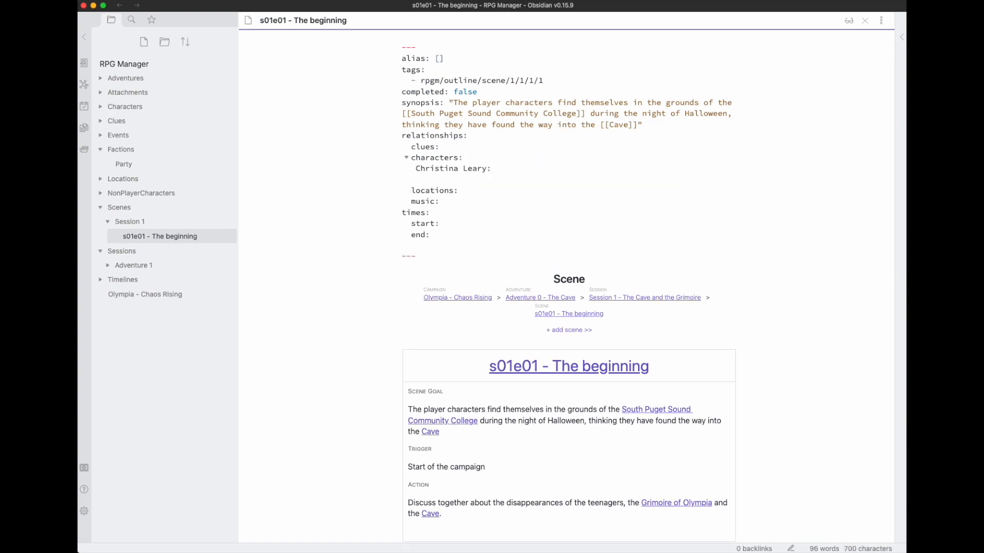
Add the player character listed second in the Characters folder below the non-player character in the scene's relationships, without link brackets.
{"action": "type", "text": "[[Lis"}
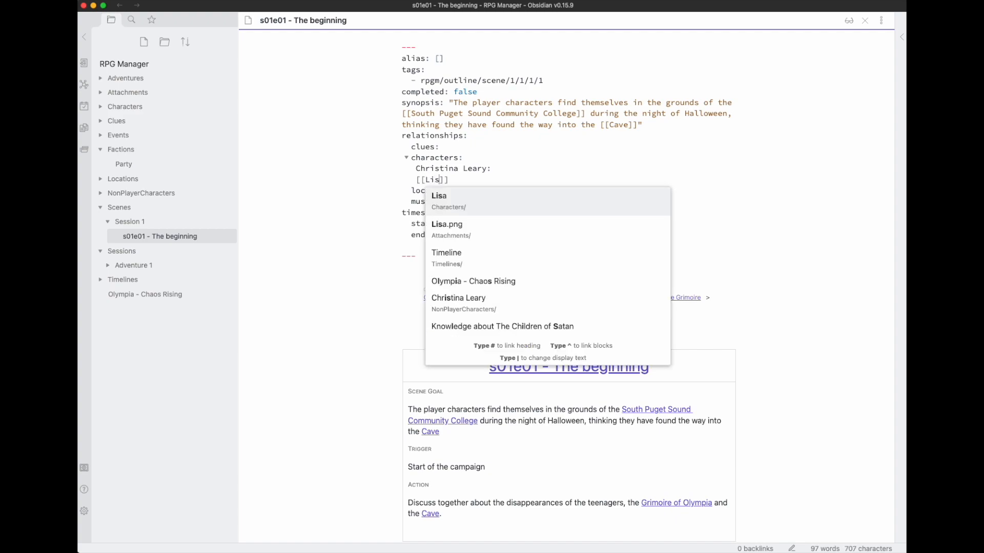
{"action": "key", "text": "Return"}
{"action": "key", "text": "BackSpace"}
{"action": "key", "text": "BackSpace"}
{"action": "type", "text": ":"}
{"action": "key", "text": "Home"}
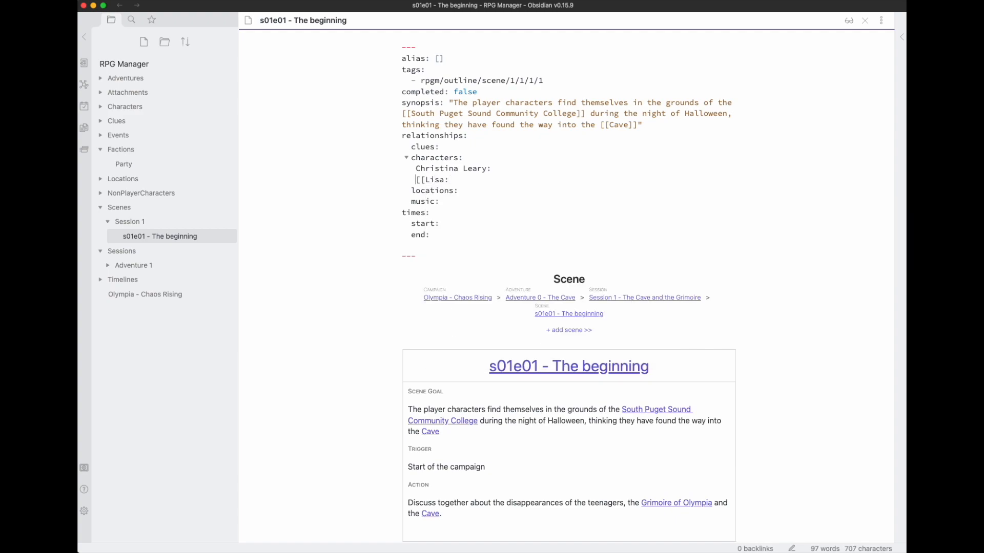
{"action": "key", "text": "Delete"}
{"action": "key", "text": "Delete"}
{"action": "key", "text": "End"}
Look up the player characters' notes and add the first one in the Characters folder to the scene's characters relationships, without link brackets.
{"action": "key", "text": "Return"}
{"action": "type", "text": "[[D"}
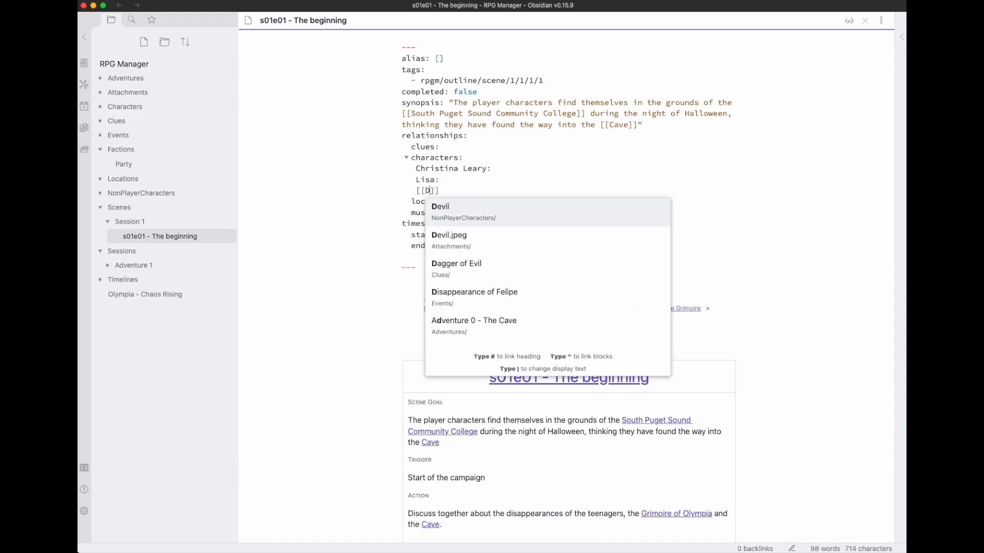
{"action": "key", "text": "BackSpace"}
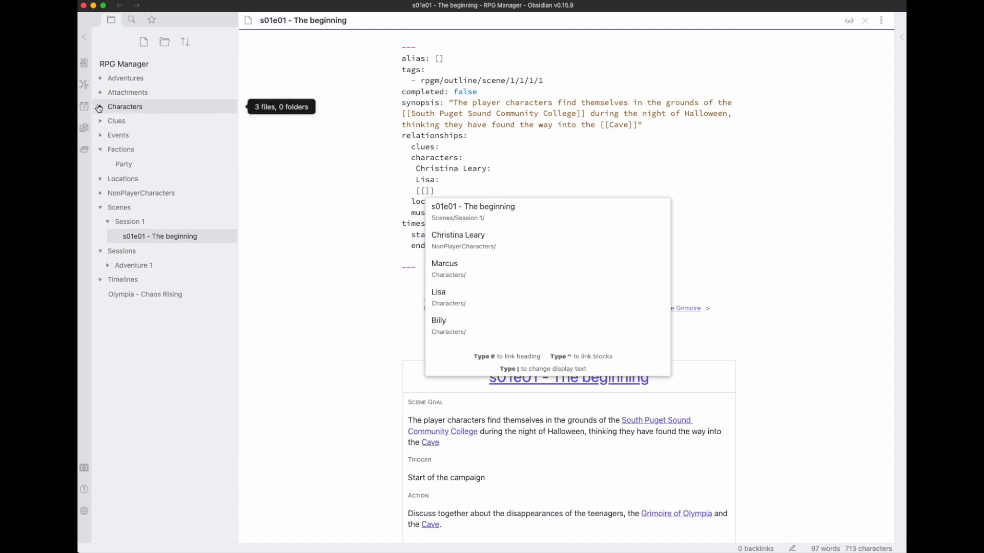
{"action": "left_click", "coordinate": [125, 106]}
{"action": "left_click", "coordinate": [424, 190]}
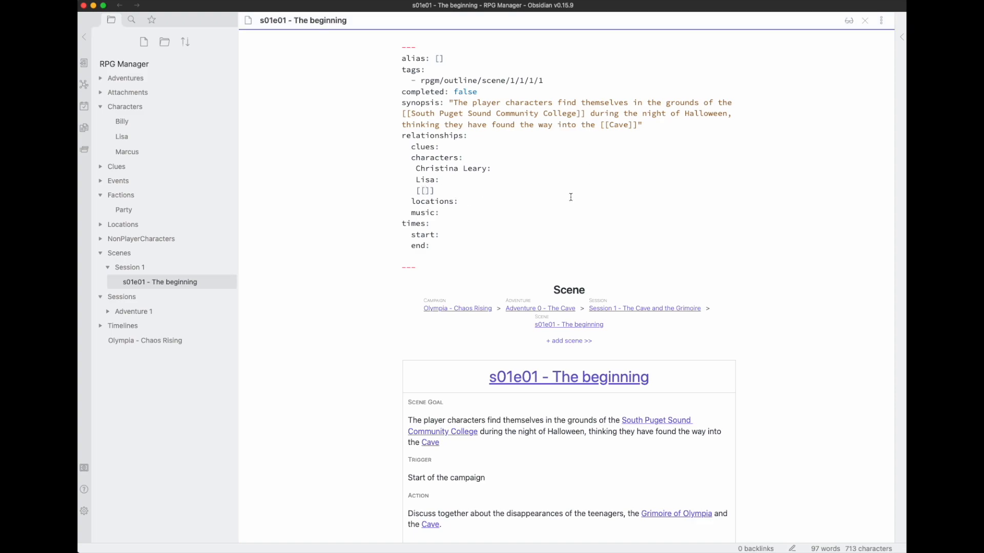
{"action": "type", "text": "Billy"}
{"action": "key", "text": "Return"}
{"action": "key", "text": "BackSpace"}
{"action": "key", "text": "BackSpace"}
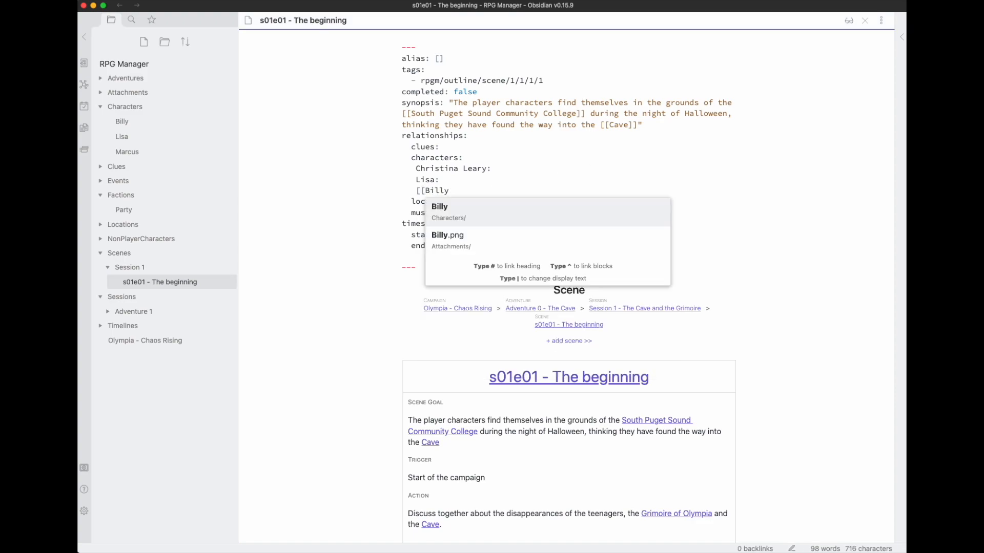
{"action": "type", "text": ":"}
{"action": "key", "text": "Home"}
{"action": "key", "text": "Delete"}
{"action": "key", "text": "Delete"}
{"action": "key", "text": "End"}
Add the last player character in the Characters folder to the scene's characters relationships, without link brackets.
{"action": "key", "text": "Return"}
{"action": "type", "text": "["}
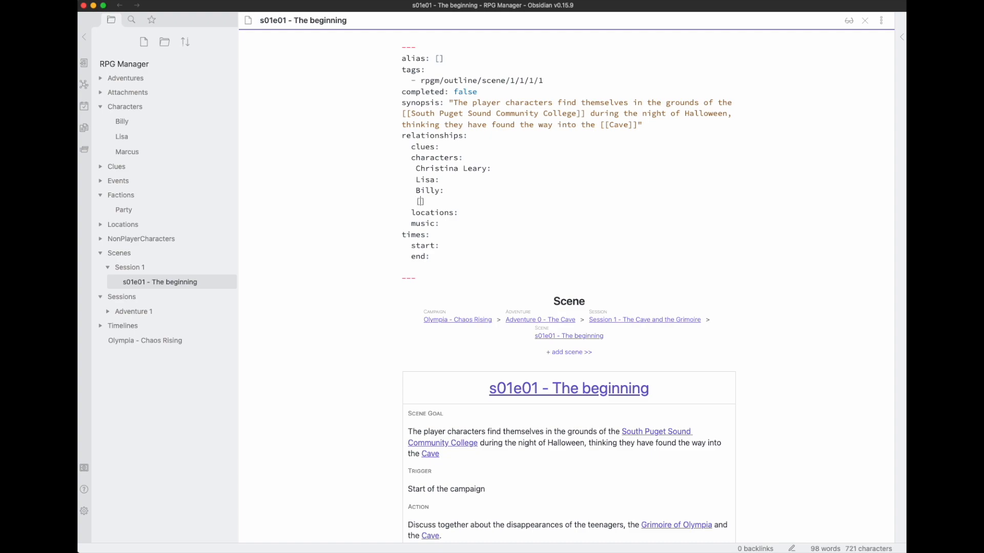
{"action": "type", "text": "[Mar"}
{"action": "key", "text": "Return"}
{"action": "key", "text": "BackSpace"}
{"action": "key", "text": "BackSpace"}
{"action": "type", "text": ":"}
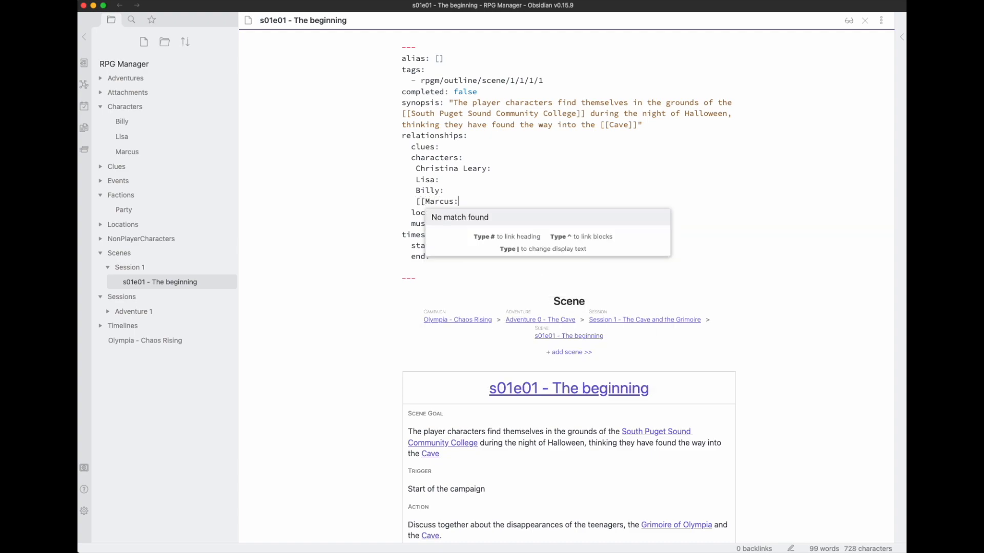
{"action": "key", "text": "Home"}
{"action": "key", "text": "Delete"}
{"action": "key", "text": "Delete"}
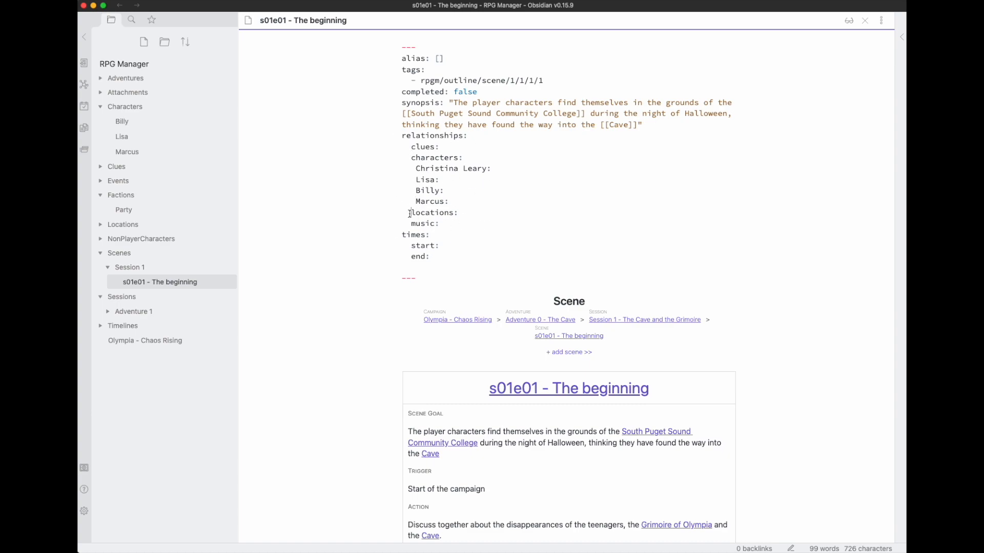
Add "South Puget Sound Community College:" as an entry under locations in the scene's relationships.
{"action": "key", "text": "End"}
{"action": "key", "text": "Return"}
{"action": "type", "text": "["}
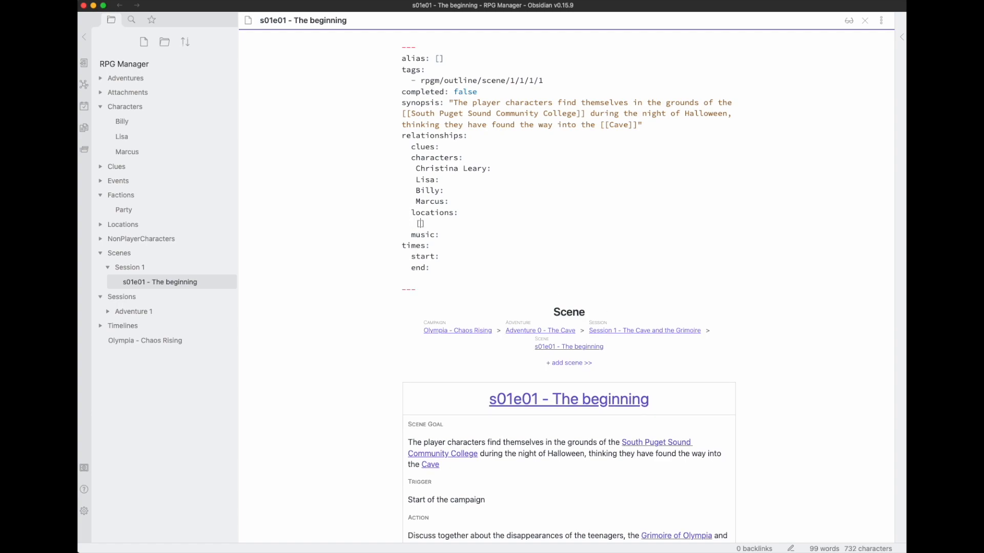
{"action": "type", "text": "["}
{"action": "type", "text": "South Puget Sound Community College"}
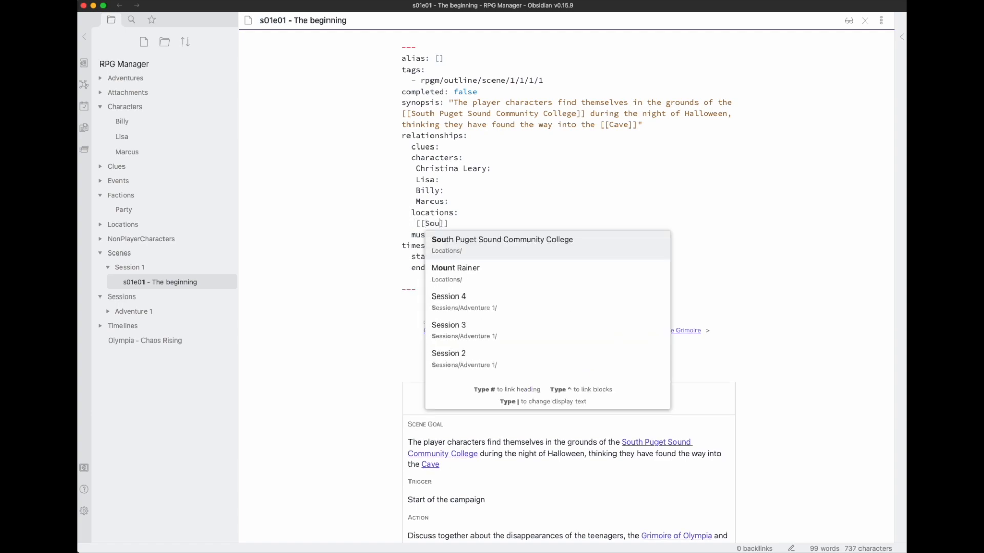
{"action": "key", "text": "Return"}
{"action": "key", "text": "BackSpace"}
{"action": "key", "text": "BackSpace"}
{"action": "type", "text": ":"}
{"action": "key", "text": "Home"}
{"action": "key", "text": "Delete"}
{"action": "key", "text": "Delete"}
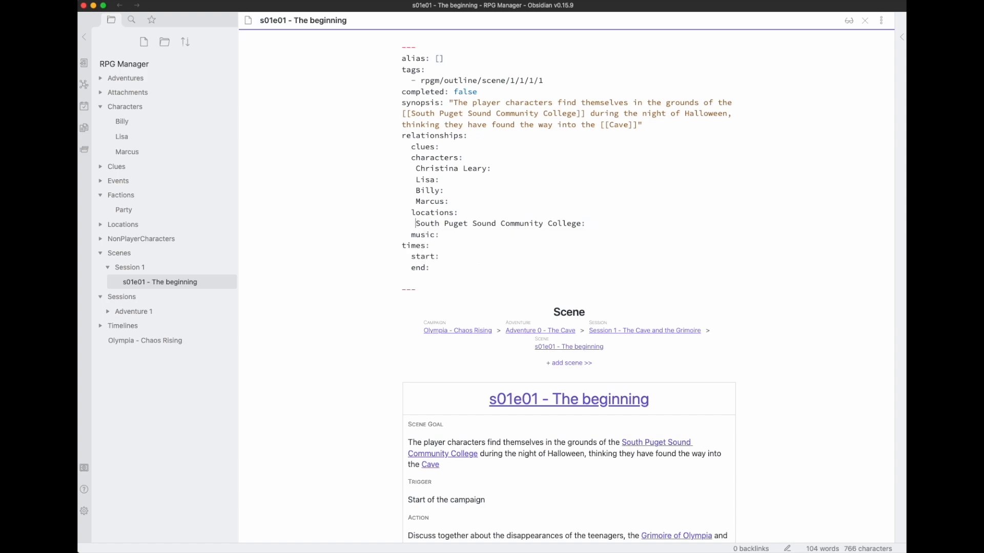
Add "Cave:" as a second location in the scene's relationships.
{"action": "key", "text": "Return"}
{"action": "type", "text": "[[Cave"}
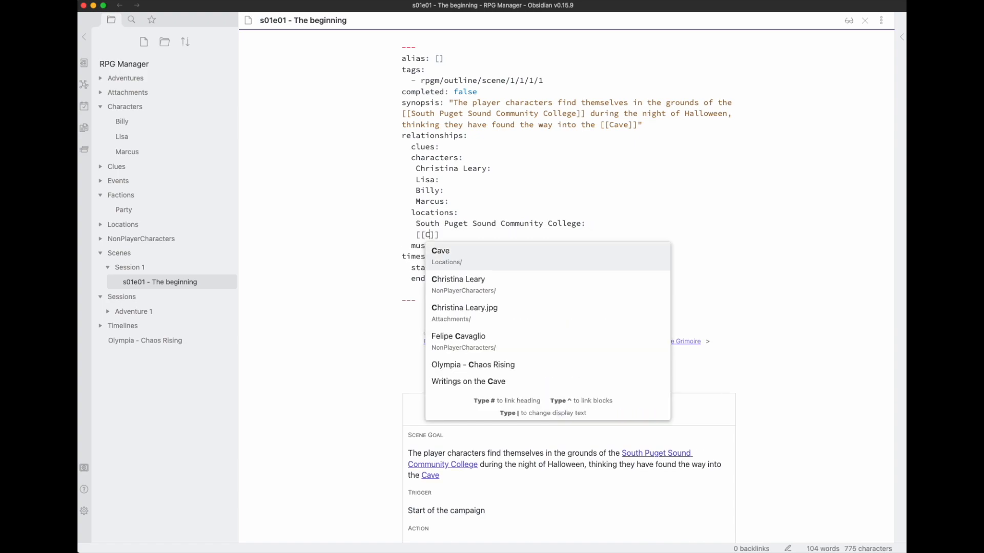
{"action": "key", "text": "Return"}
{"action": "key", "text": "BackSpace"}
{"action": "key", "text": "BackSpace"}
{"action": "key", "text": "alt+Left"}
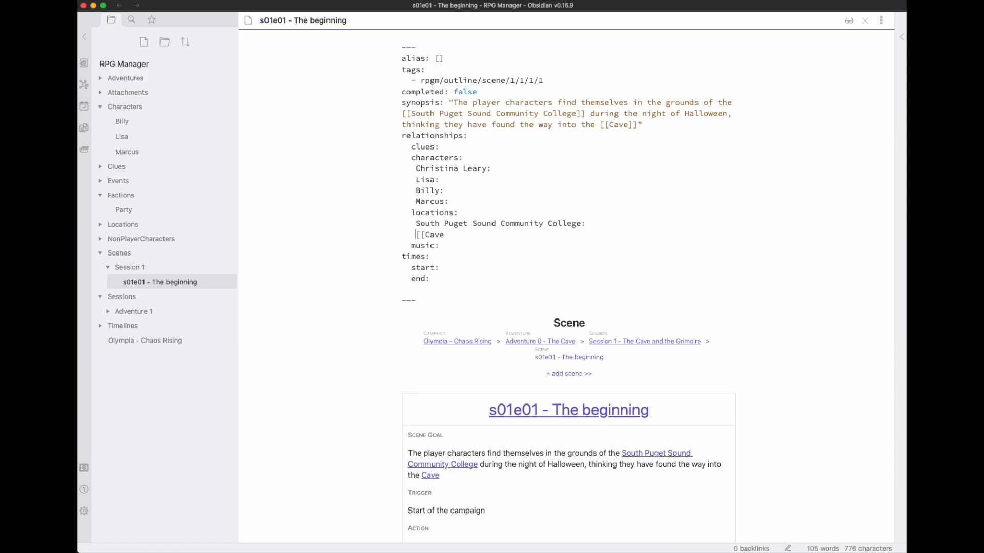
{"action": "key", "text": "BackSpace"}
{"action": "key", "text": "BackSpace"}
Add "Grimoire of Olympia:" as an entry under clues in the scene's relationships.
{"action": "key", "text": "Return"}
{"action": "type", "text": "[["}
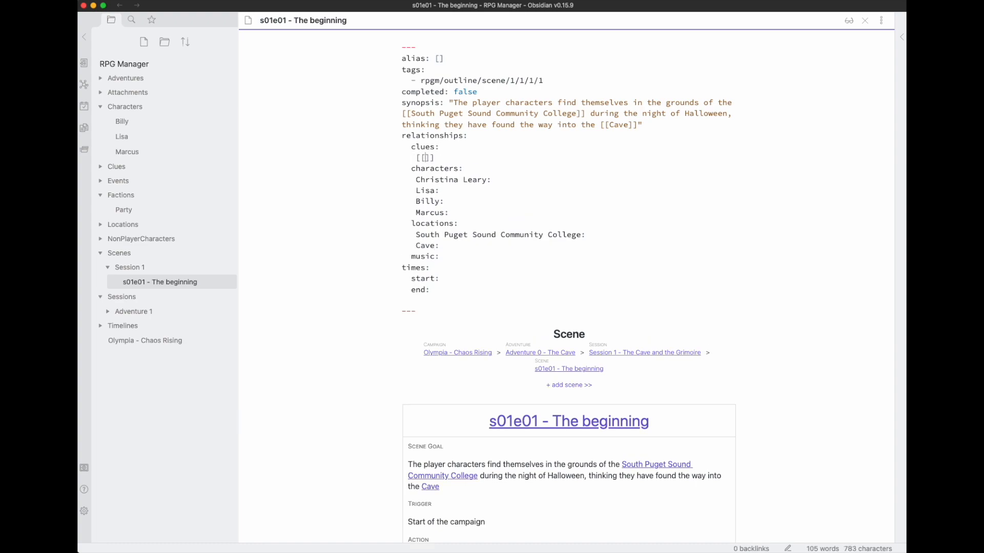
{"action": "type", "text": "Grimoire of Olympia"}
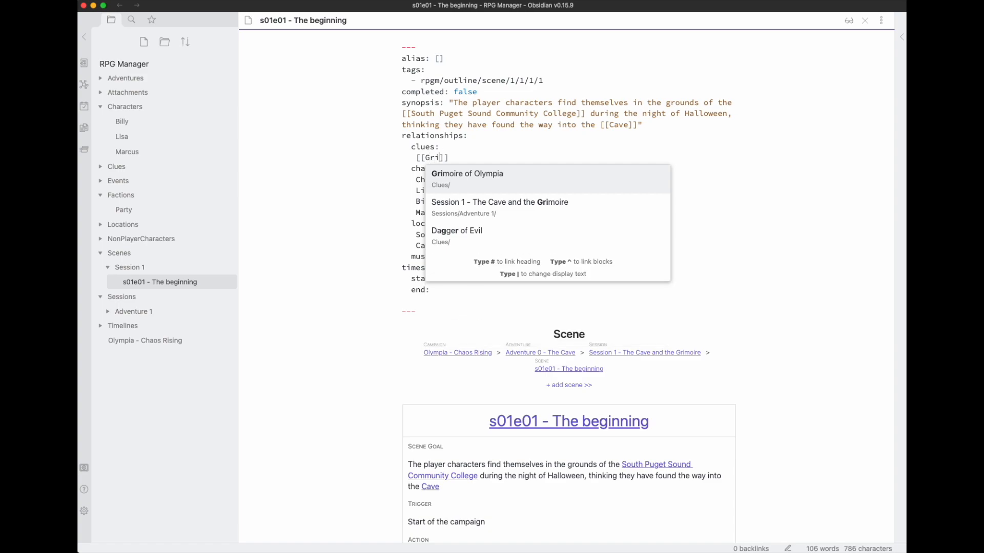
{"action": "key", "text": "Return"}
{"action": "key", "text": "BackSpace"}
{"action": "key", "text": "BackSpace"}
{"action": "type", "text": ":"}
{"action": "key", "text": "super+Left"}
{"action": "key", "text": "Delete"}
{"action": "key", "text": "Delete"}
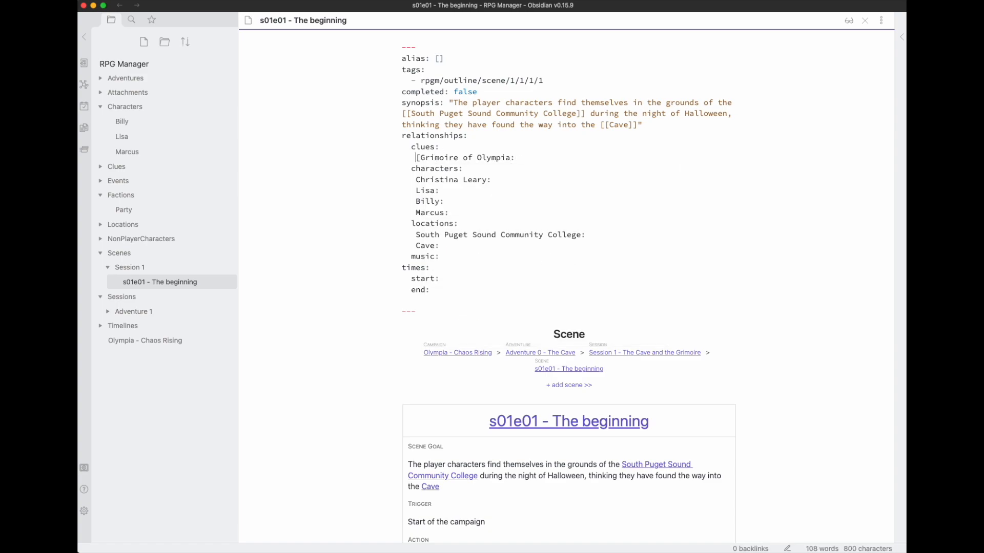
Describe the Grimoire of Olympia clue as 'Give relevant information about the Grimoire to the players' and check the generated Characters, Clues and Locations tables.
{"action": "key", "text": "super+Right"}
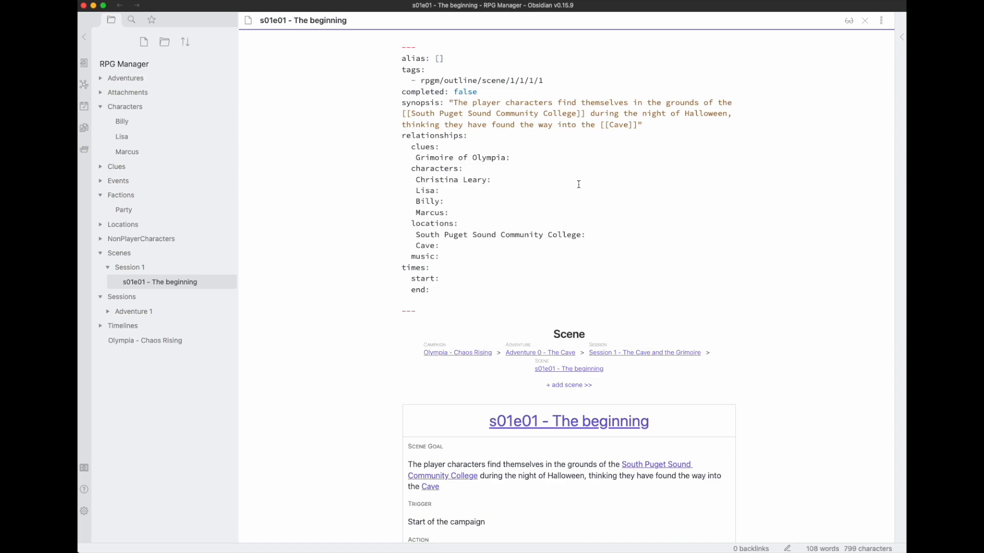
{"action": "type", "text": "'GIve"}
{"action": "key", "text": "BackSpace"}
{"action": "key", "text": "BackSpace"}
{"action": "type", "text": "ive relevant in"}
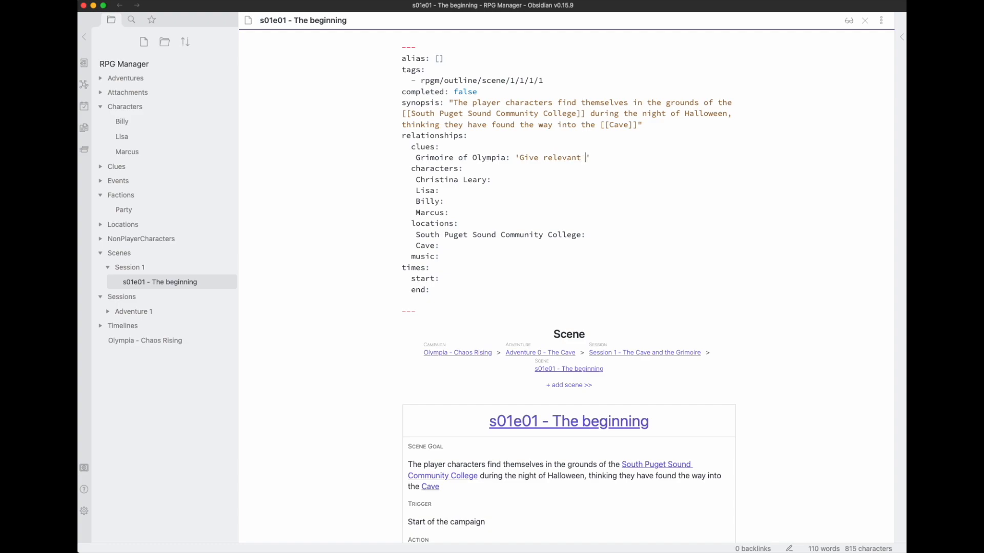
{"action": "type", "text": "formation about the "}
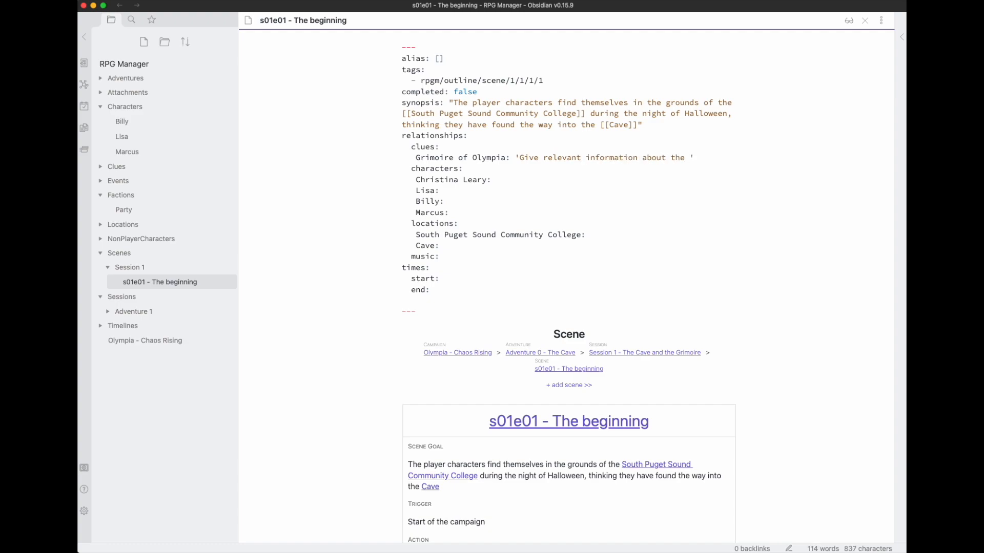
{"action": "type", "text": "Grimoir"}
{"action": "type", "text": "e to the player"}
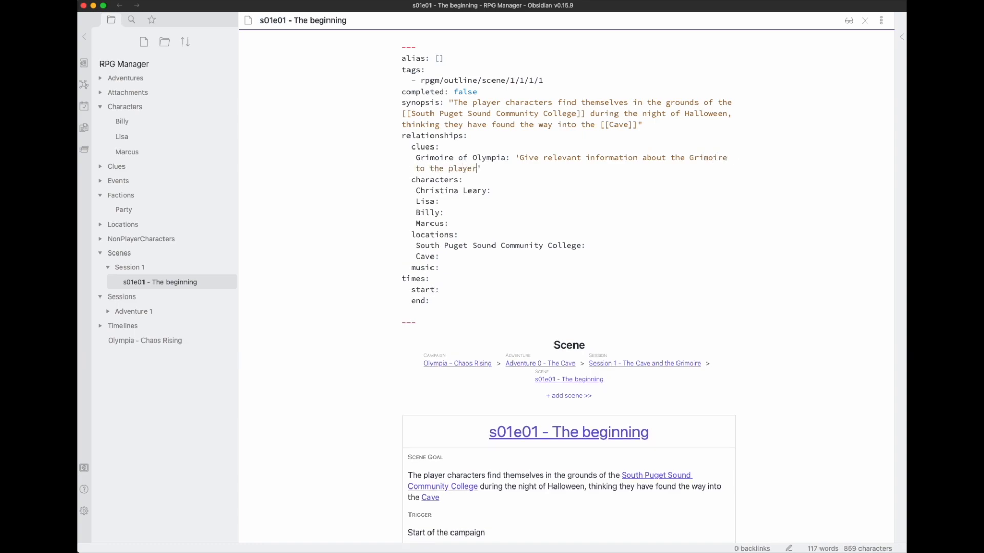
{"action": "type", "text": "s"}
{"action": "scroll", "coordinate": [589, 257], "scroll_direction": "down", "scroll_amount": 6}
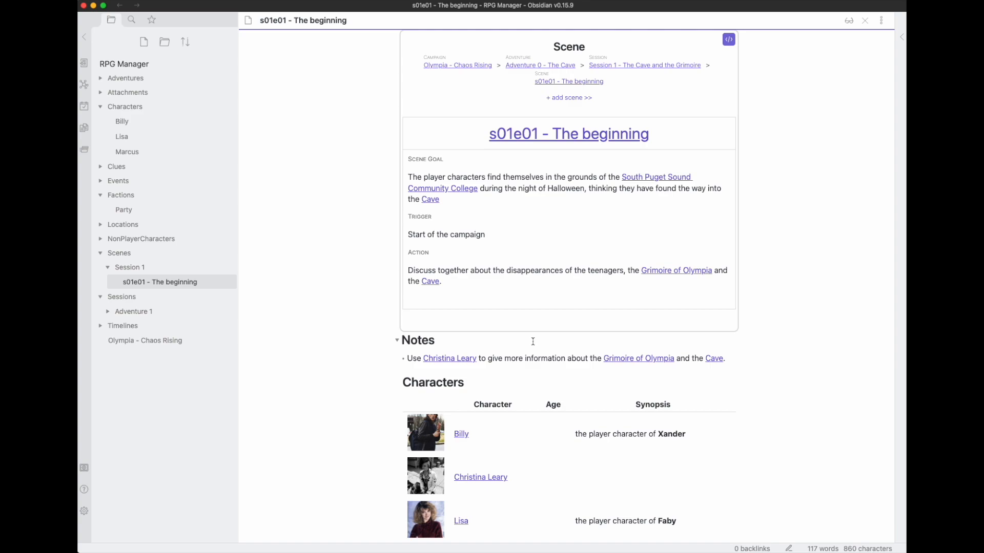
{"action": "scroll", "coordinate": [533, 342], "scroll_direction": "down", "scroll_amount": 5}
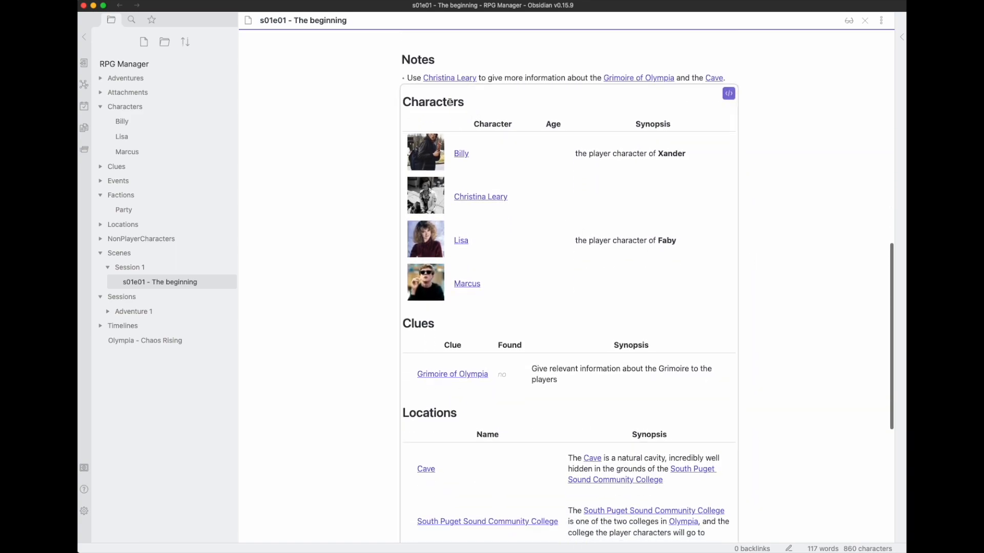
{"action": "scroll", "coordinate": [450, 349], "scroll_direction": "down", "scroll_amount": 4}
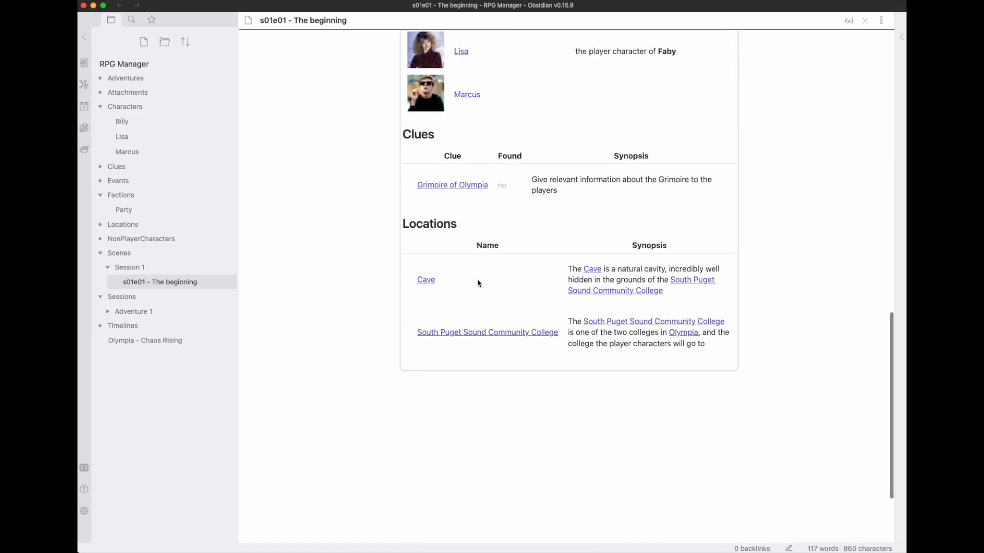
{"action": "scroll", "coordinate": [477, 283], "scroll_direction": "up", "scroll_amount": 15}
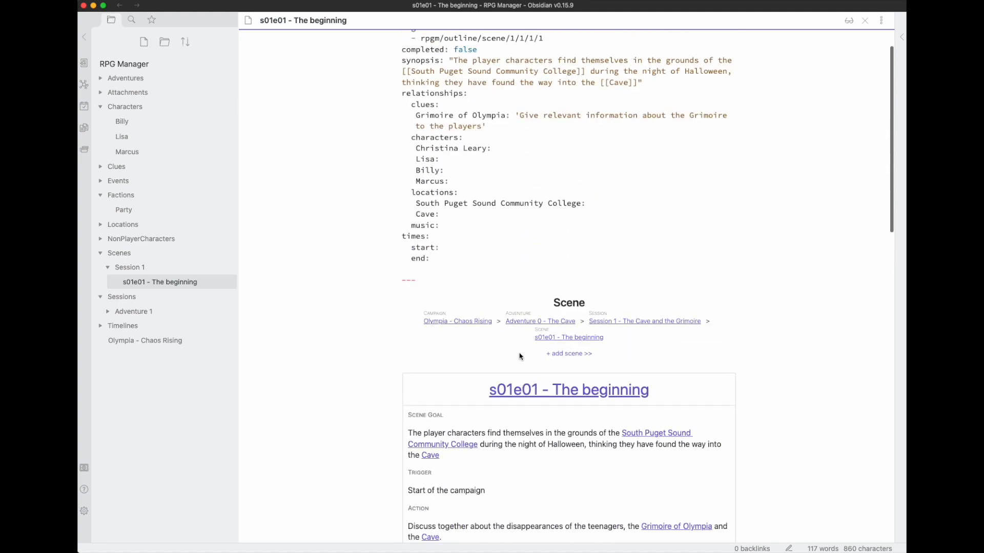
{"action": "scroll", "coordinate": [519, 356], "scroll_direction": "up", "scroll_amount": 2}
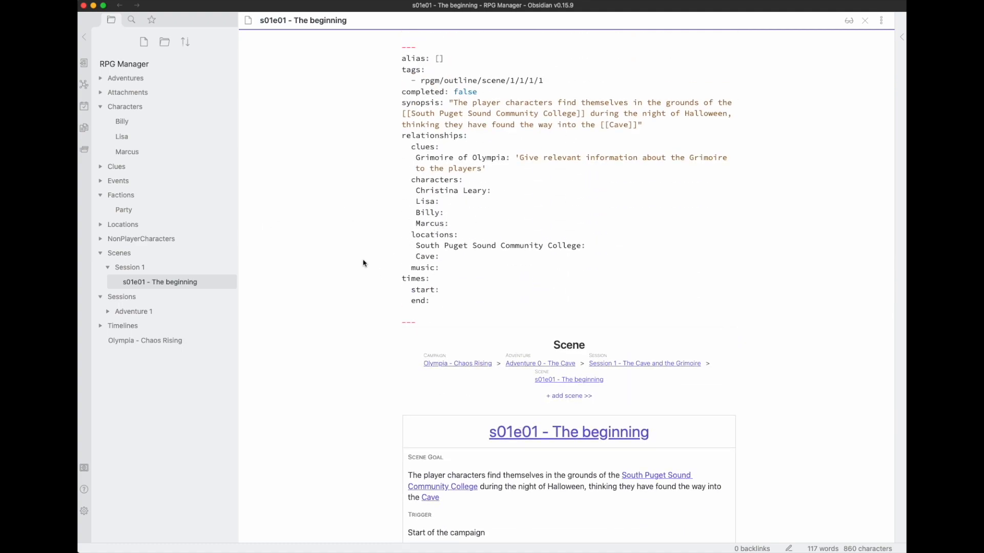
Create a note titled "Unease Music" in a new pane beside the scene.
{"action": "key", "text": "super+shift+n"}
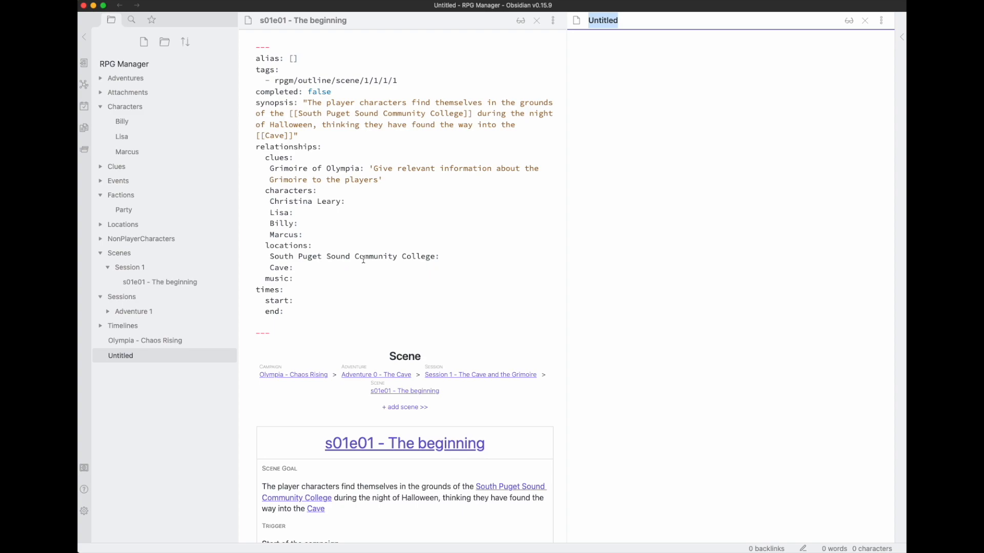
{"action": "type", "text": "Te"}
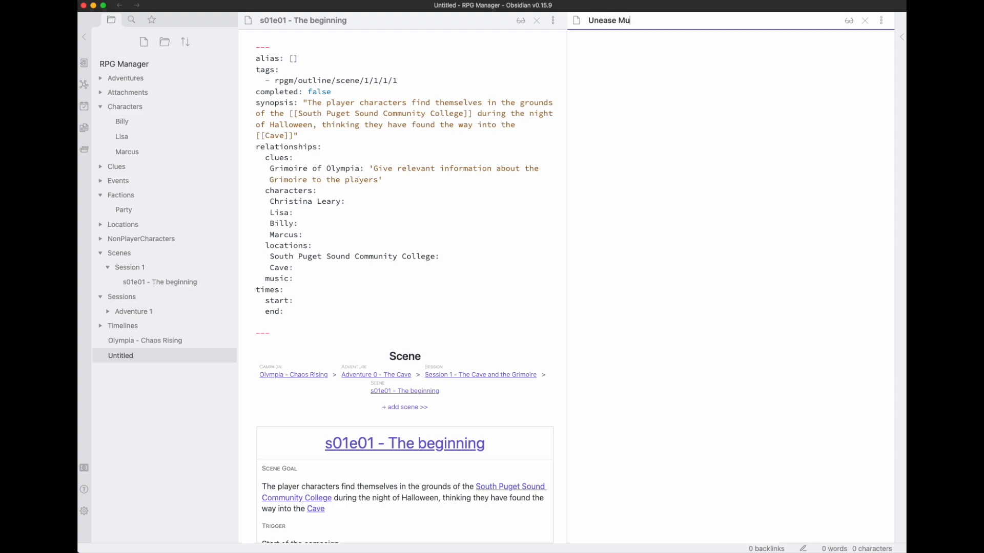
{"action": "type", "text": "sic"}
{"action": "key", "text": "super+p"}
{"action": "type", "text": "music"}
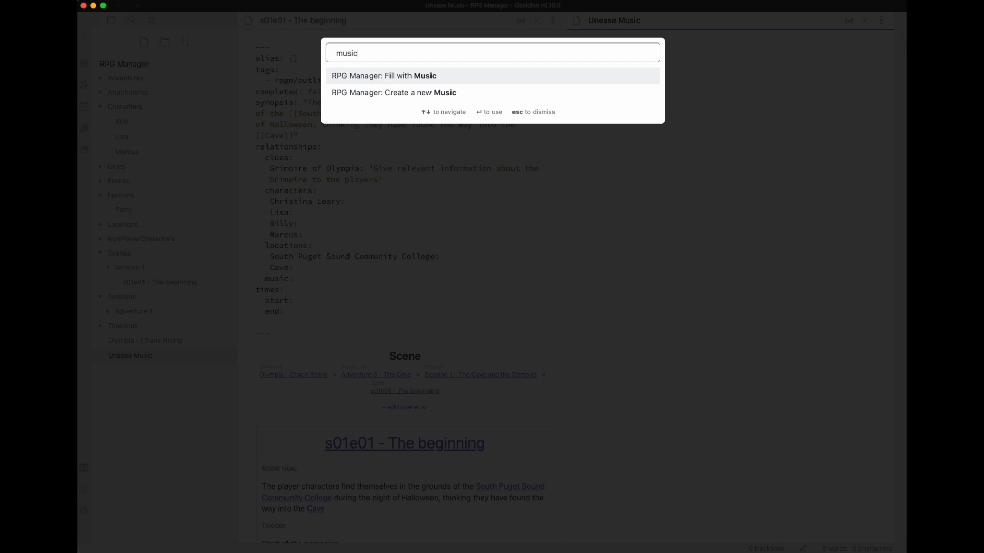
{"action": "key", "text": "Down"}
{"action": "key", "text": "Return"}
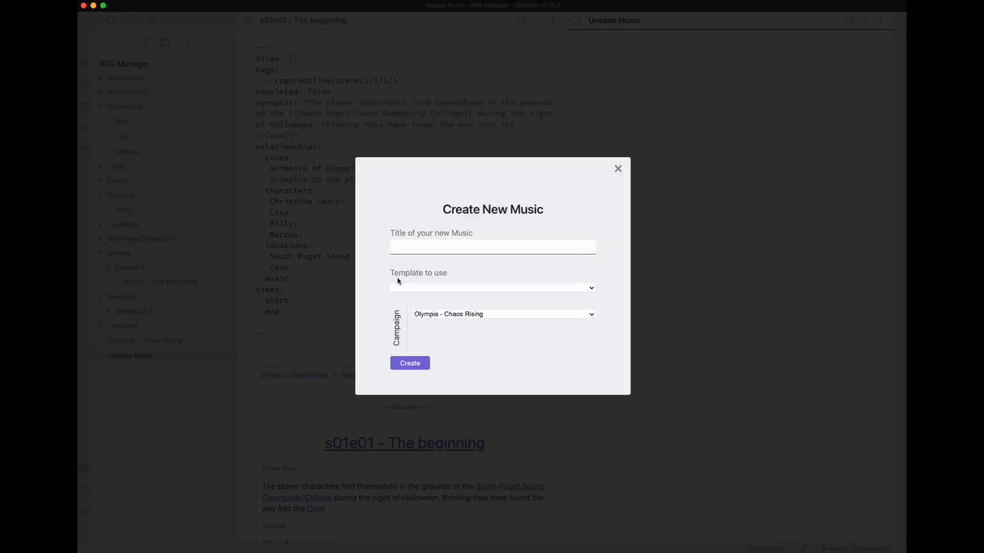
{"action": "key", "text": "Escape"}
Fill the Unease Music note as a Music element using the RpgManager default Music template.
{"action": "key", "text": "super+p"}
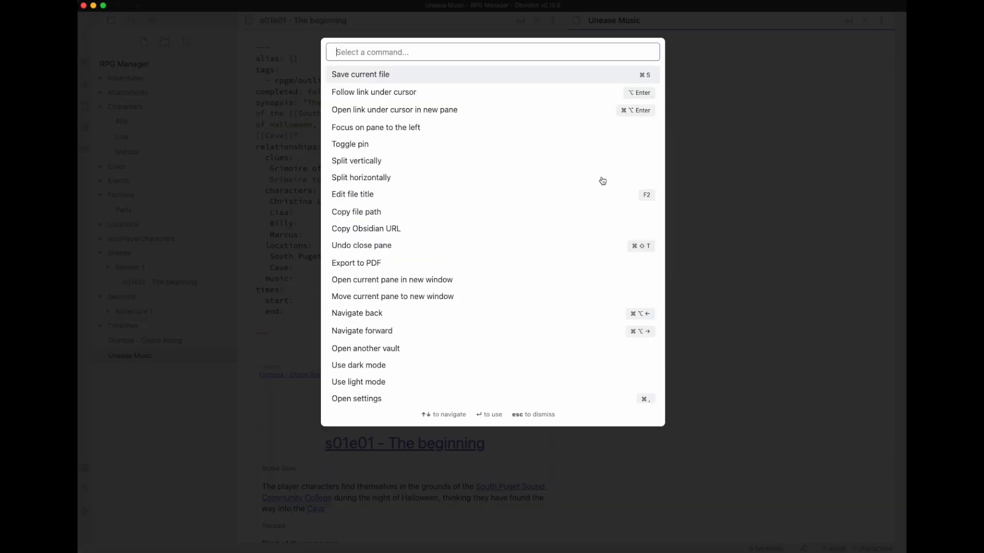
{"action": "type", "text": "fill m"}
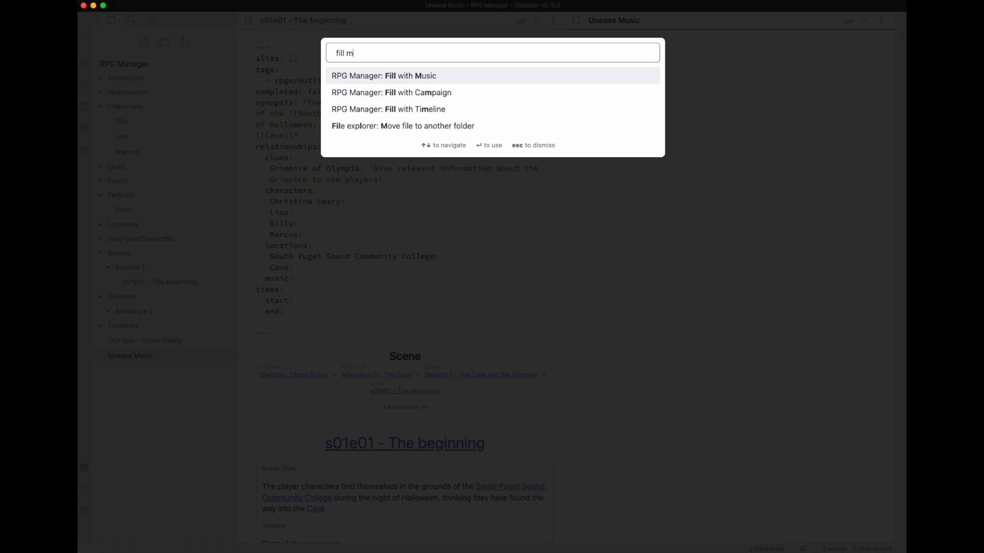
{"action": "key", "text": "Return"}
{"action": "left_click", "coordinate": [446, 290]}
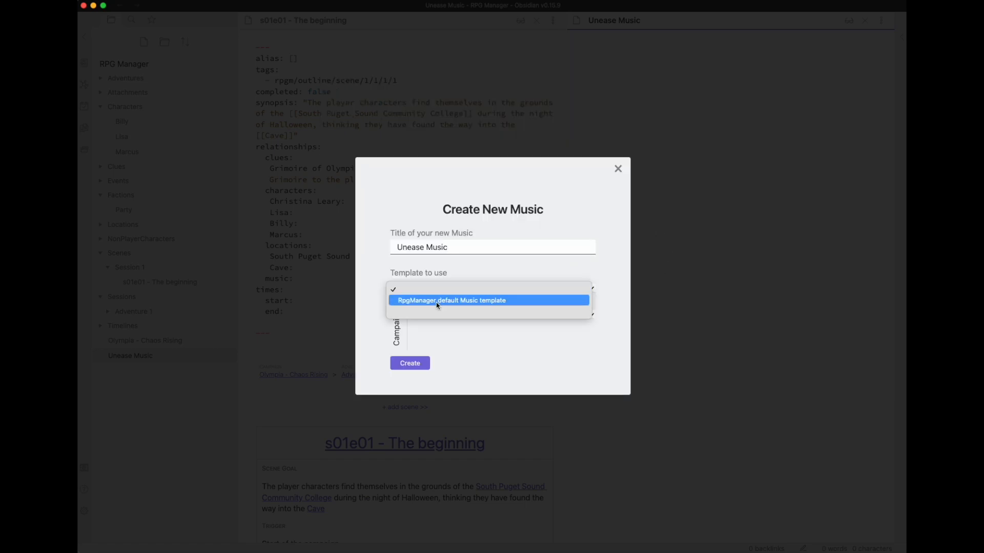
{"action": "left_click", "coordinate": [435, 302]}
{"action": "left_click", "coordinate": [410, 364]}
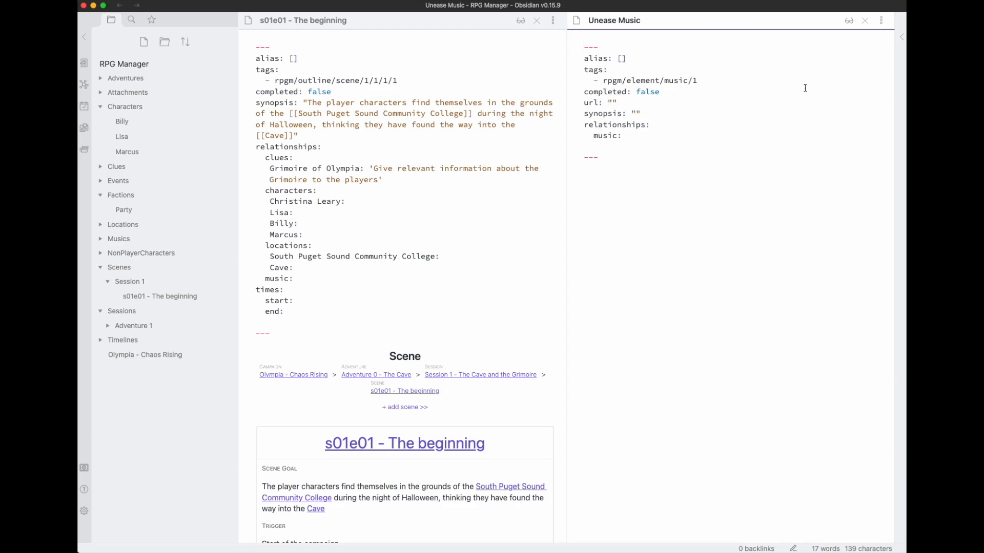
Set the note's synopsis to "Unease sounds to give the player characters the idea that something is not exactly right" and refresh its Music block.
{"action": "type", "text": "Unease sounds to give the "}
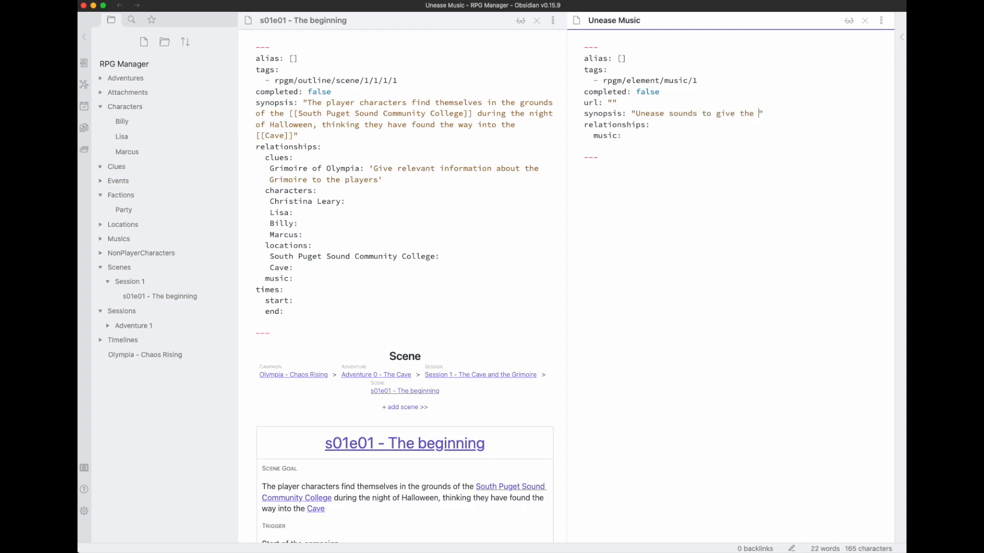
{"action": "type", "text": "player characters the idea"}
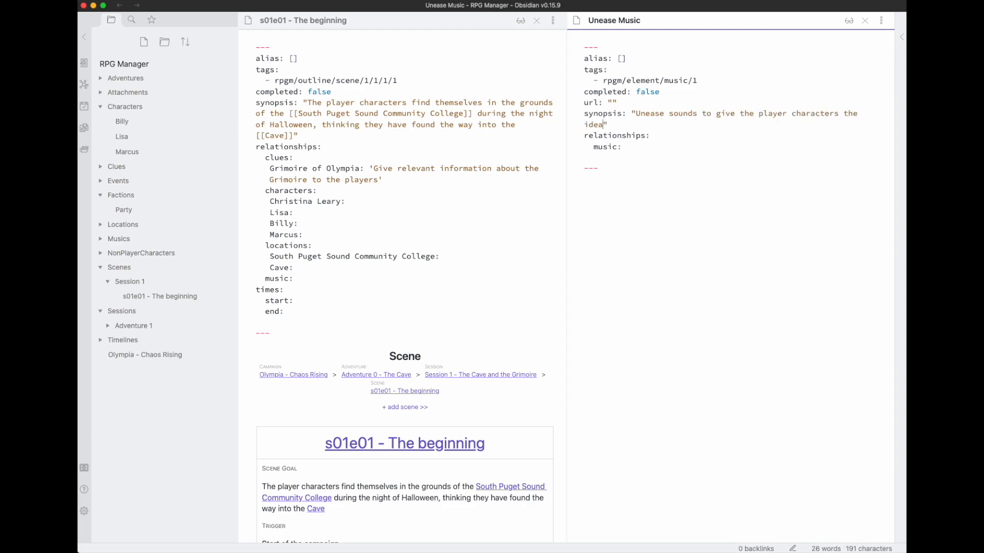
{"action": "type", "text": " that som"}
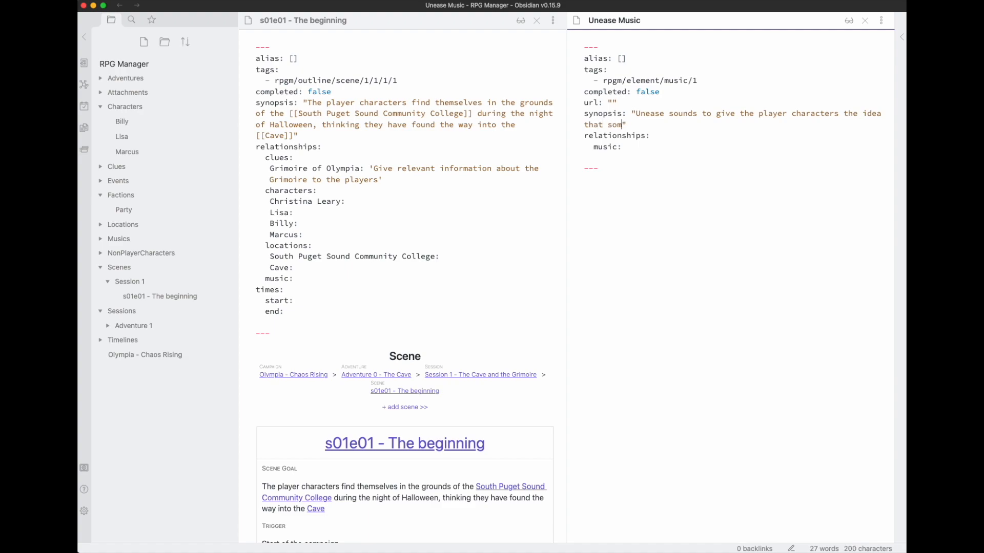
{"action": "type", "text": "ething is not exactly right"}
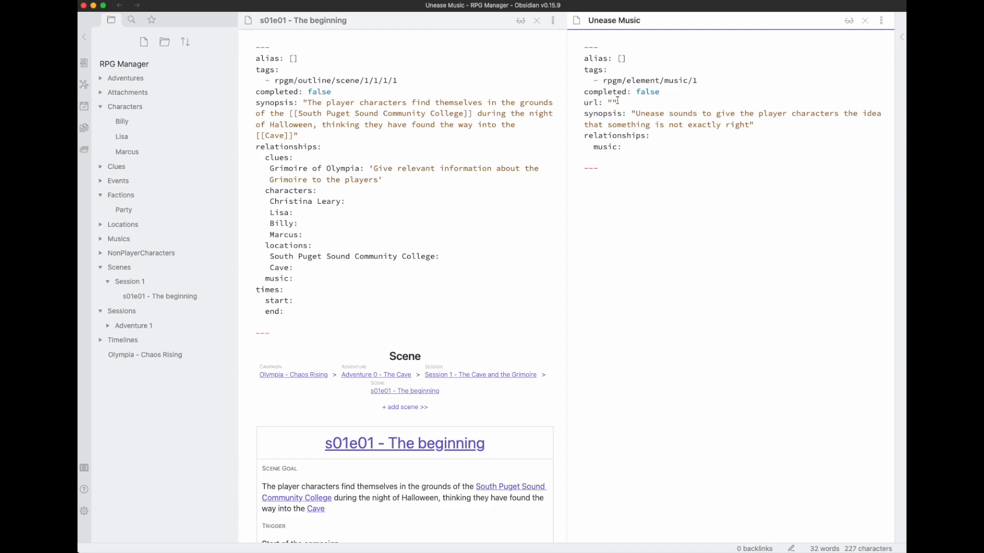
{"action": "left_click", "coordinate": [622, 157]}
{"action": "type", "text": "```RpgManager music ```"}
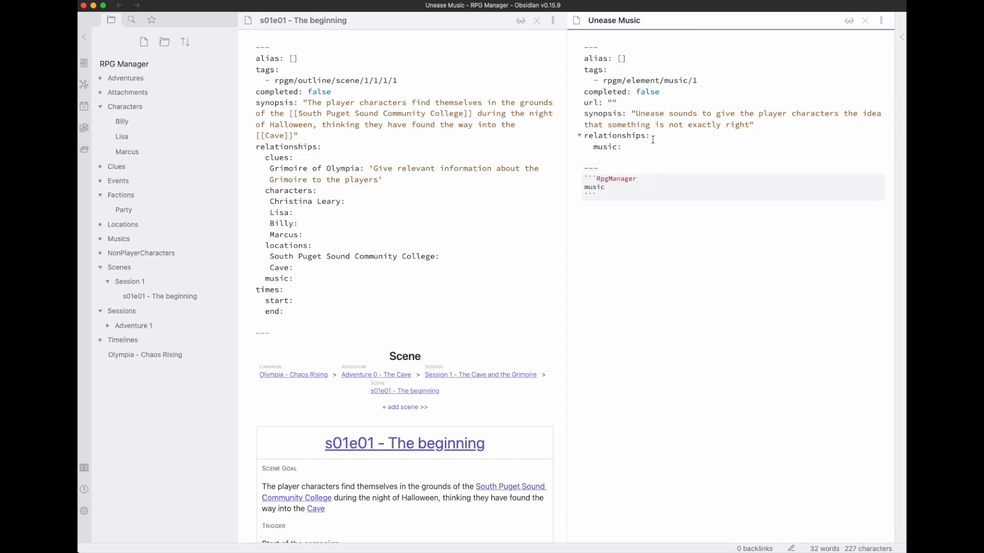
{"action": "left_click", "coordinate": [653, 139]}
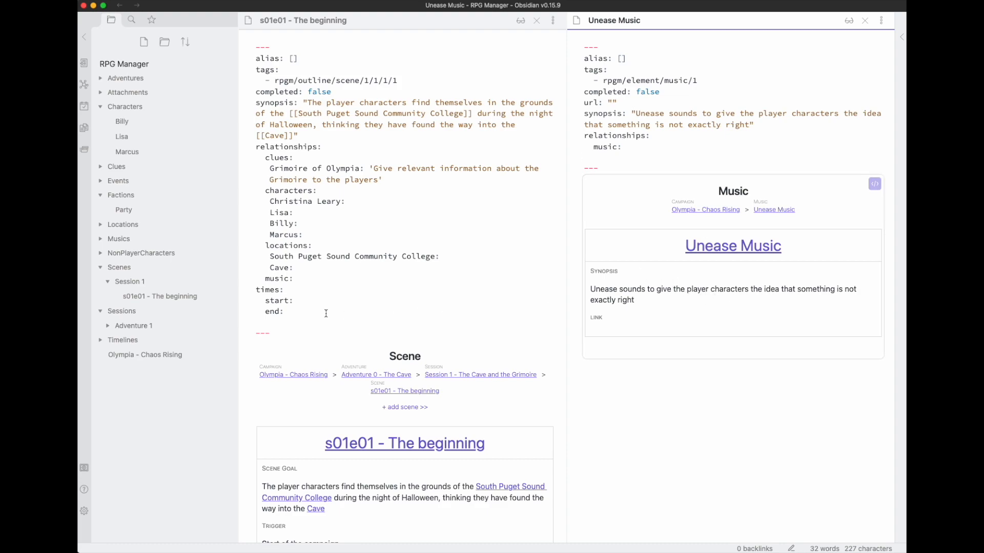
Add "Unease Music:" as an entry under music in the relationships of the scene "s01e01 - The beginning".
{"action": "left_click", "coordinate": [297, 278]}
{"action": "key", "text": "Return"}
{"action": "type", "text": "[["}
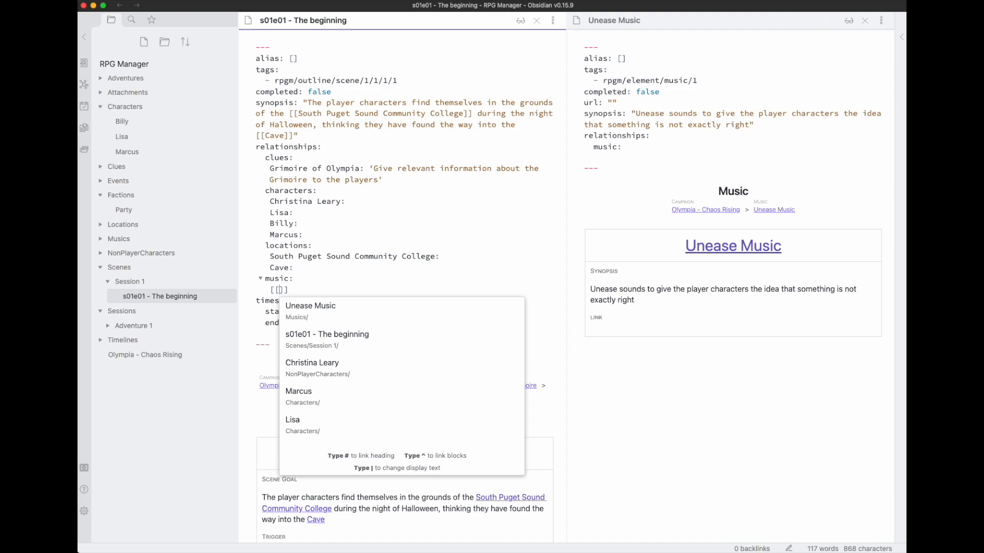
{"action": "type", "text": "Unease Music"}
{"action": "key", "text": "Return"}
{"action": "key", "text": "BackSpace"}
{"action": "key", "text": "BackSpace"}
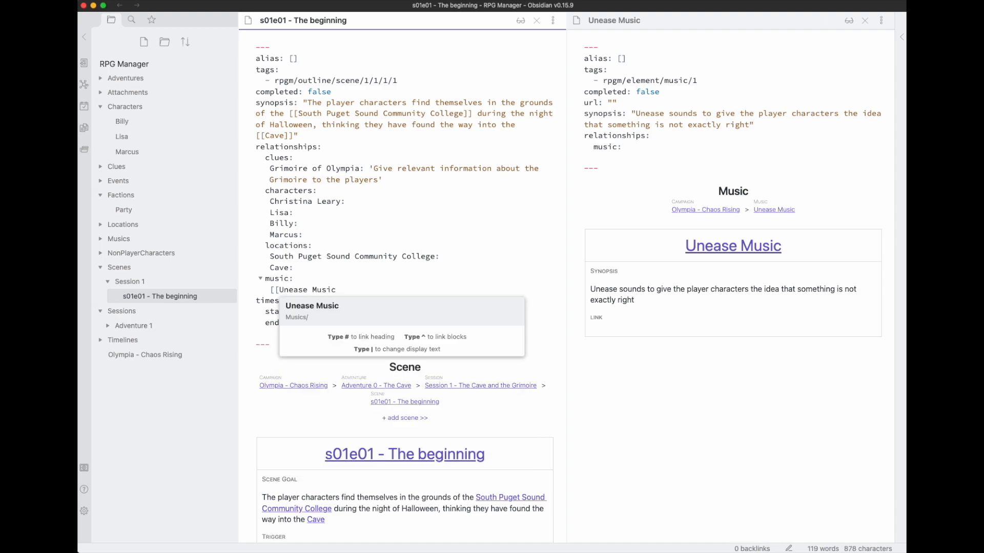
{"action": "type", "text": ":"}
{"action": "key", "text": "Home"}
{"action": "key", "text": "Delete"}
{"action": "key", "text": "Delete"}
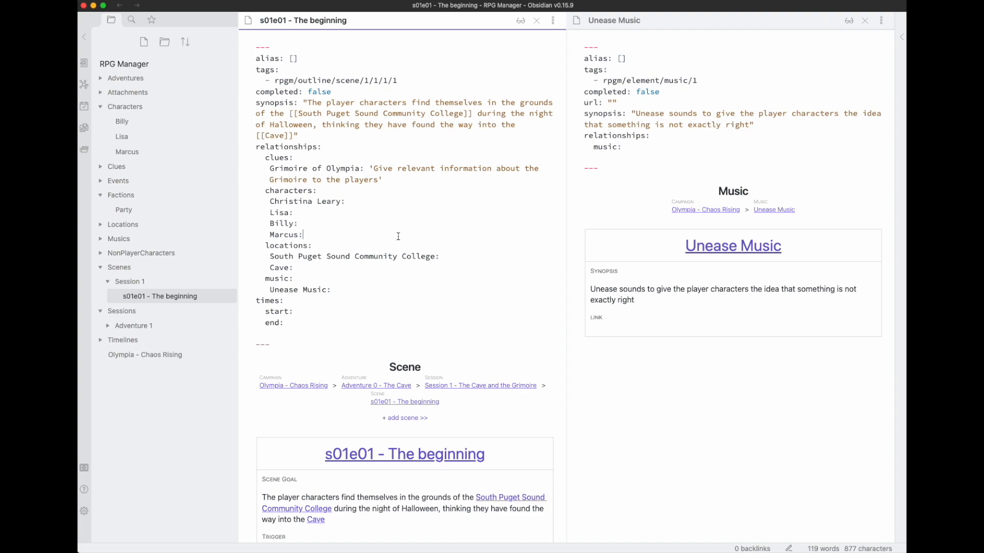
Close the Unease Music pane and preview the scene in reading view before returning to editing.
{"action": "left_click", "coordinate": [865, 22]}
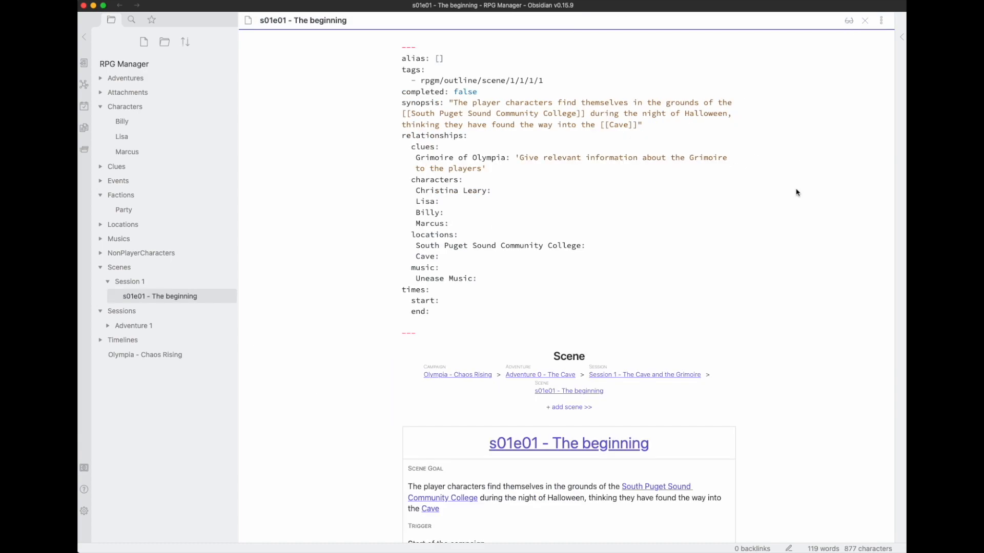
{"action": "key", "text": "super+e"}
{"action": "scroll", "coordinate": [767, 239], "scroll_direction": "down", "scroll_amount": 10}
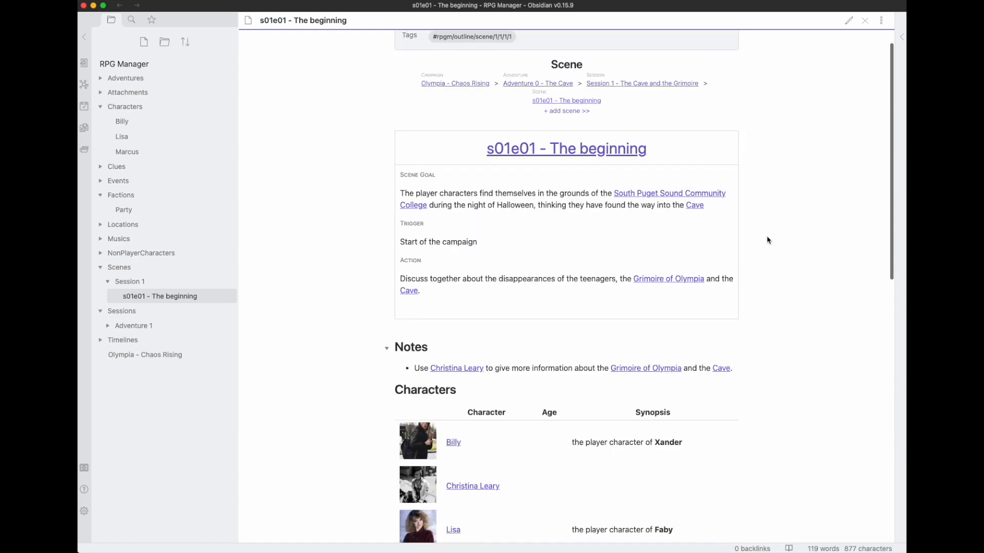
{"action": "scroll", "coordinate": [766, 240], "scroll_direction": "up", "scroll_amount": 10}
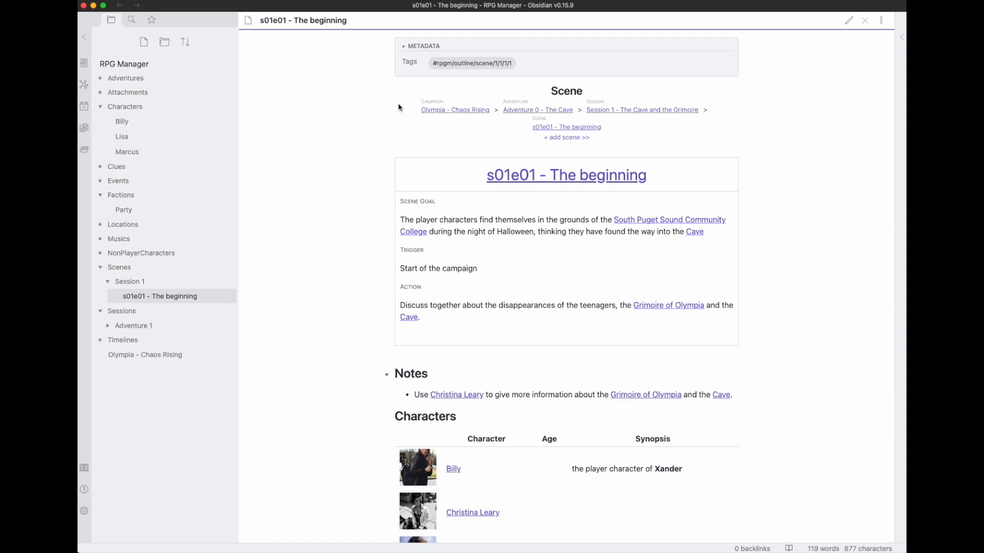
{"action": "key", "text": "super+e"}
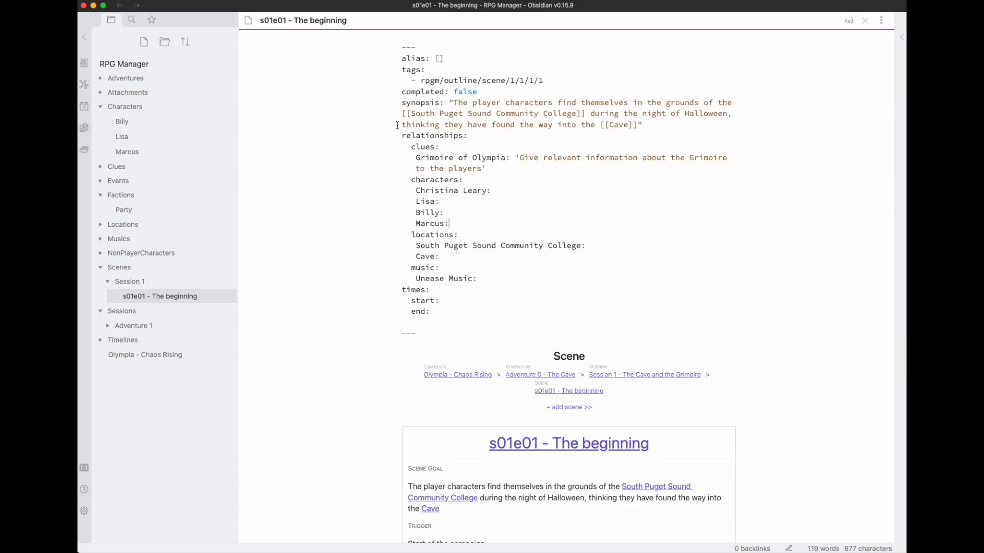
{"action": "left_click", "coordinate": [101, 241]}
{"action": "left_click", "coordinate": [128, 254]}
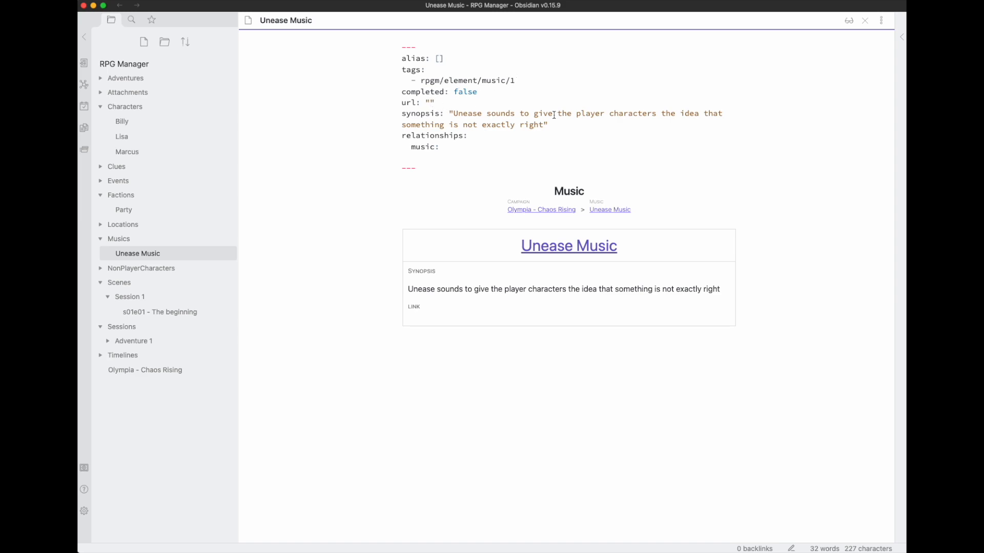
{"action": "left_click", "coordinate": [432, 102]}
{"action": "type", "text": "htpps://youtuber"}
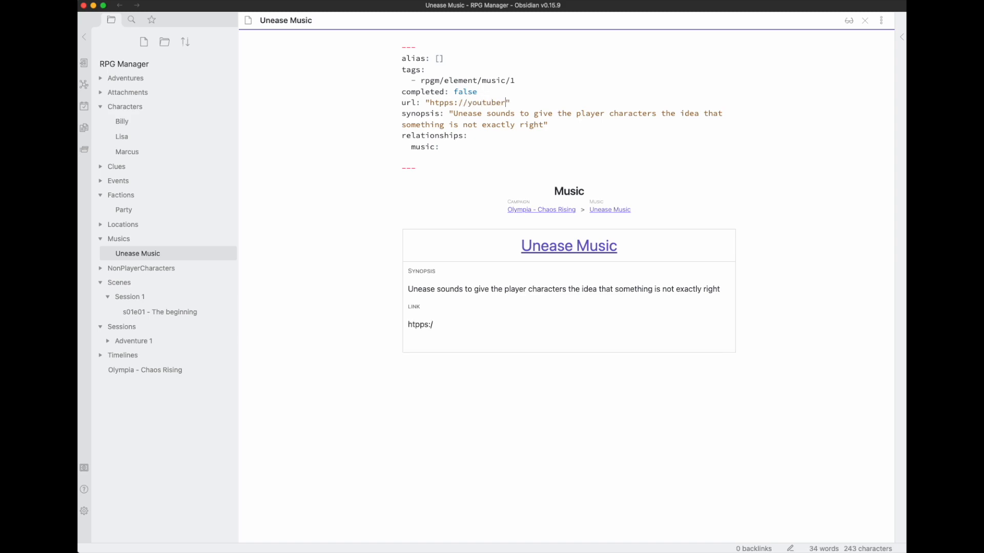
{"action": "key", "text": "BackSpace"}
{"action": "type", "text": ".com"}
{"action": "key", "text": "BackSpace"}
{"action": "key", "text": "BackSpace"}
{"action": "type", "text": "tp"}
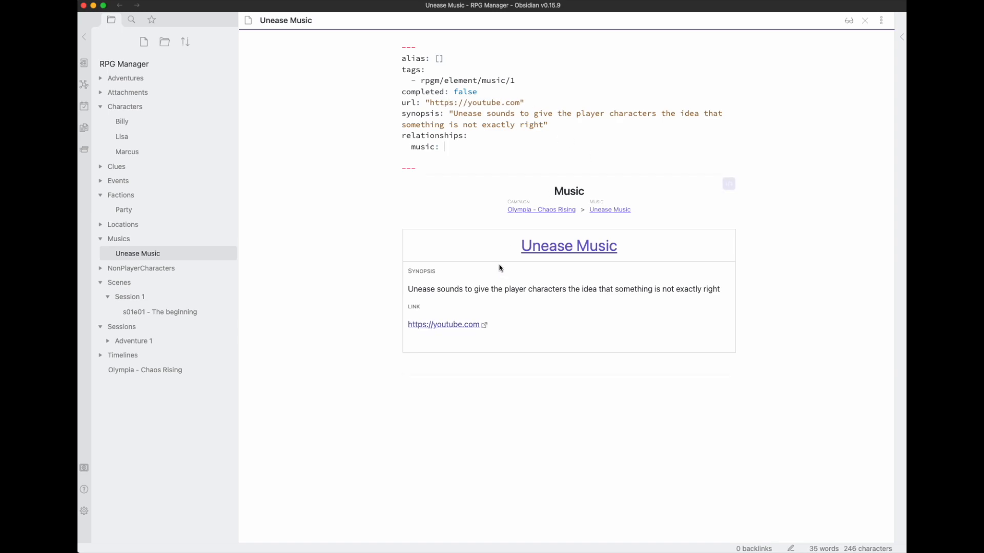
Return to the scene "s01e01 - The beginning" and review its relationships and the generated Characters, Clues and Locations tables.
{"action": "left_click", "coordinate": [166, 314]}
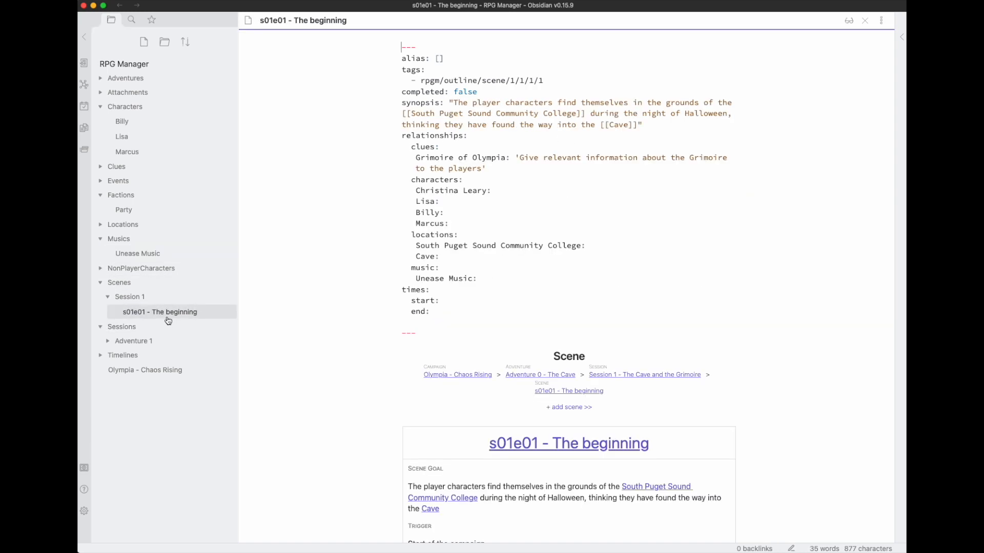
{"action": "right_click", "coordinate": [286, 301]}
{"action": "left_click", "coordinate": [292, 250]}
{"action": "scroll", "coordinate": [292, 249], "scroll_direction": "down", "scroll_amount": 10}
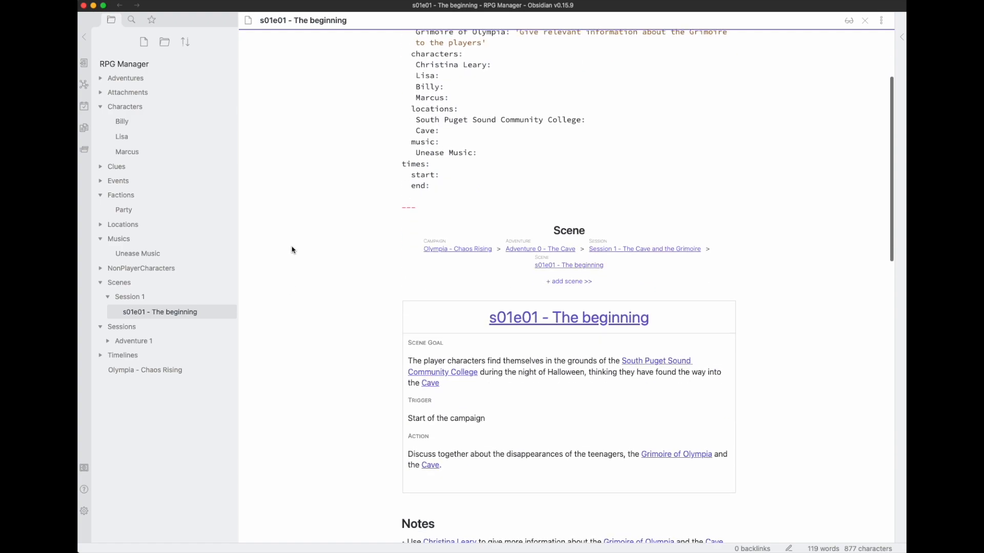
{"action": "scroll", "coordinate": [292, 249], "scroll_direction": "down", "scroll_amount": 4}
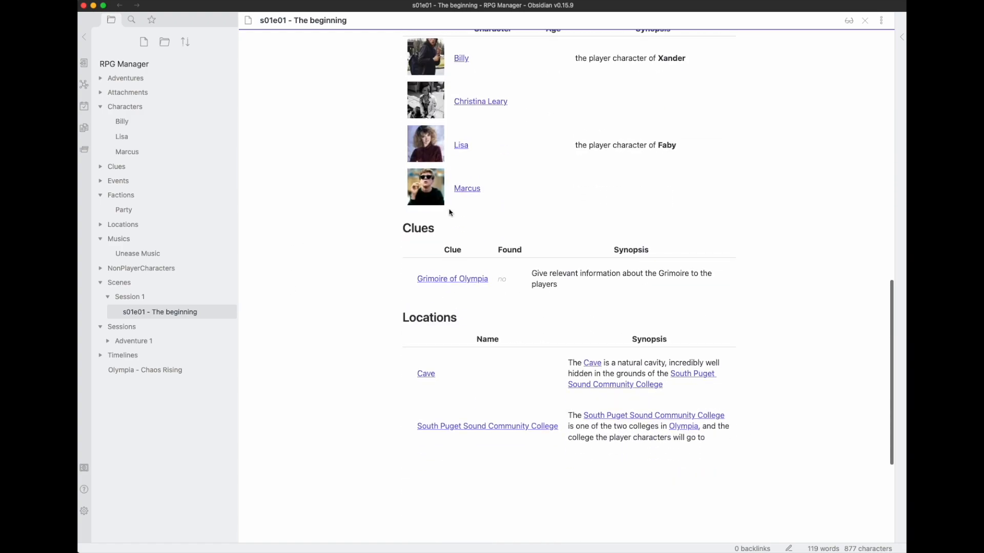
{"action": "scroll", "coordinate": [359, 275], "scroll_direction": "up", "scroll_amount": 7}
{"action": "scroll", "coordinate": [407, 254], "scroll_direction": "up", "scroll_amount": 4}
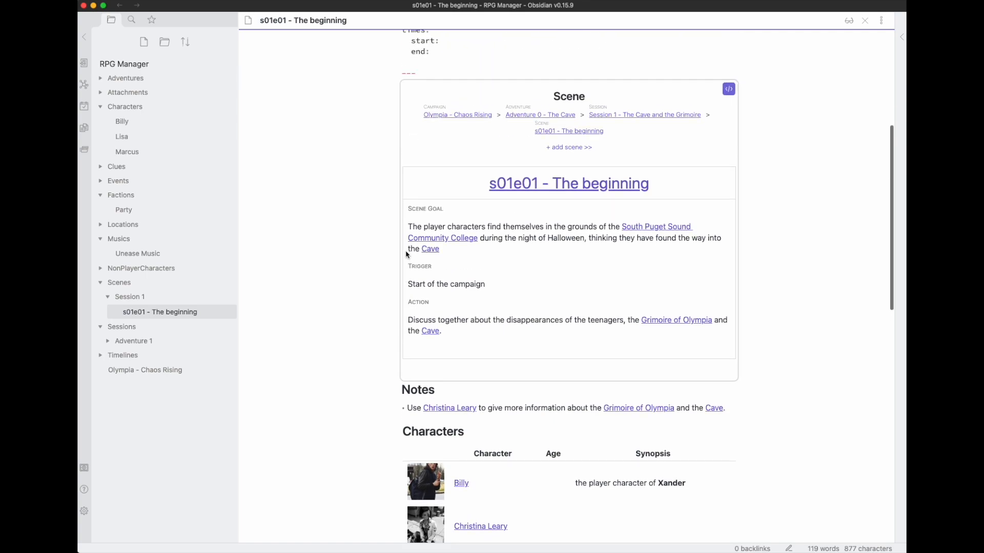
{"action": "scroll", "coordinate": [512, 173], "scroll_direction": "up", "scroll_amount": 3}
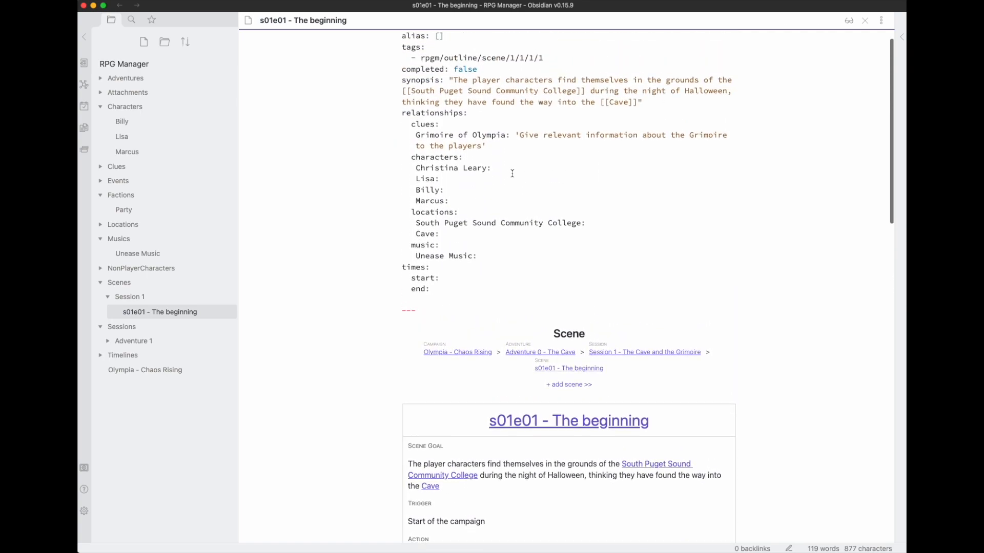
{"action": "scroll", "coordinate": [749, 280], "scroll_direction": "down", "scroll_amount": 4}
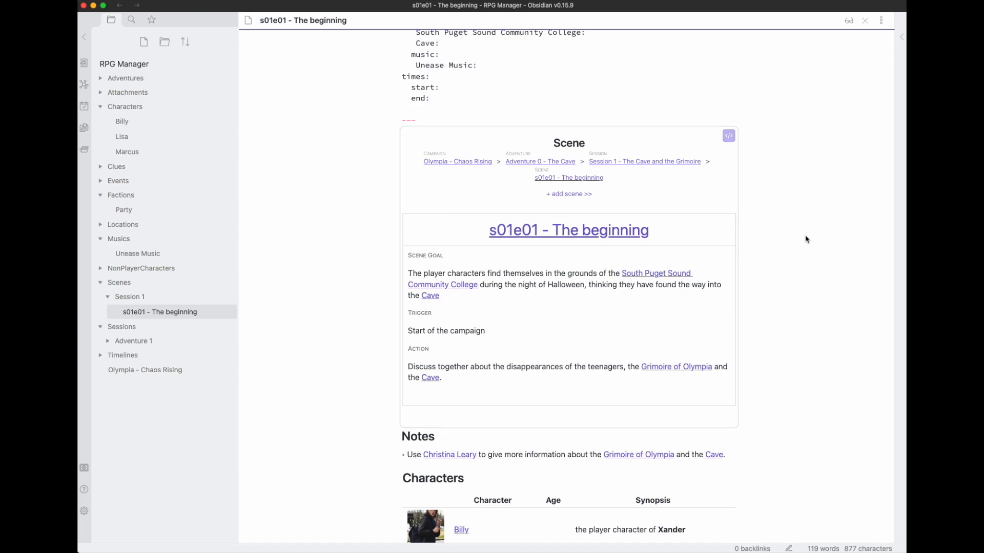
{"action": "scroll", "coordinate": [645, 405], "scroll_direction": "down", "scroll_amount": 1}
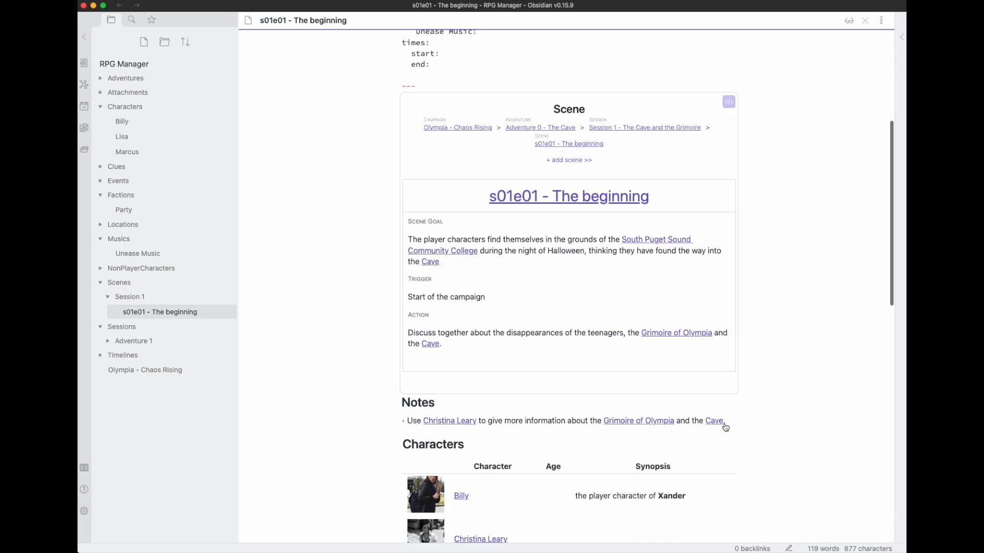
{"action": "left_click", "coordinate": [732, 421]}
{"action": "key", "text": "Return"}
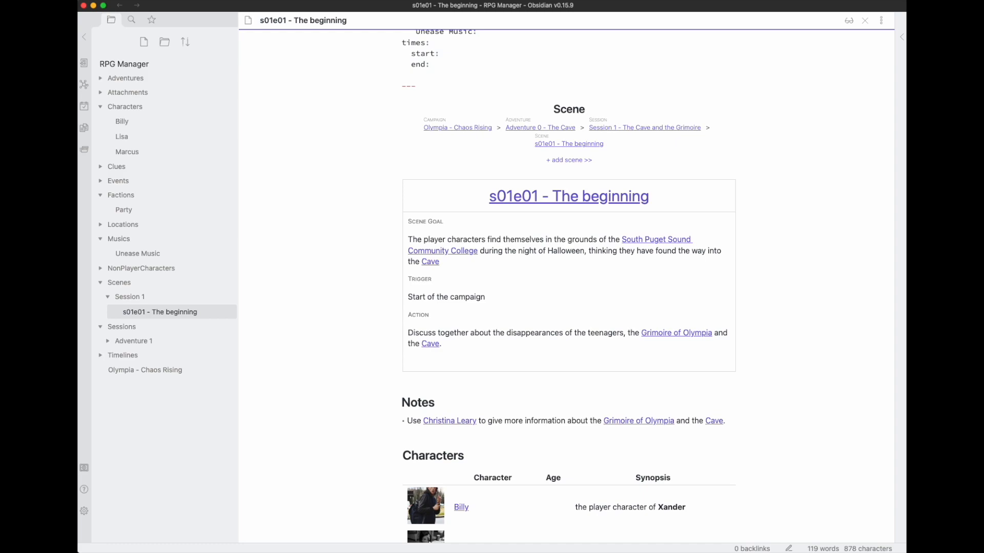
{"action": "key", "text": "Return"}
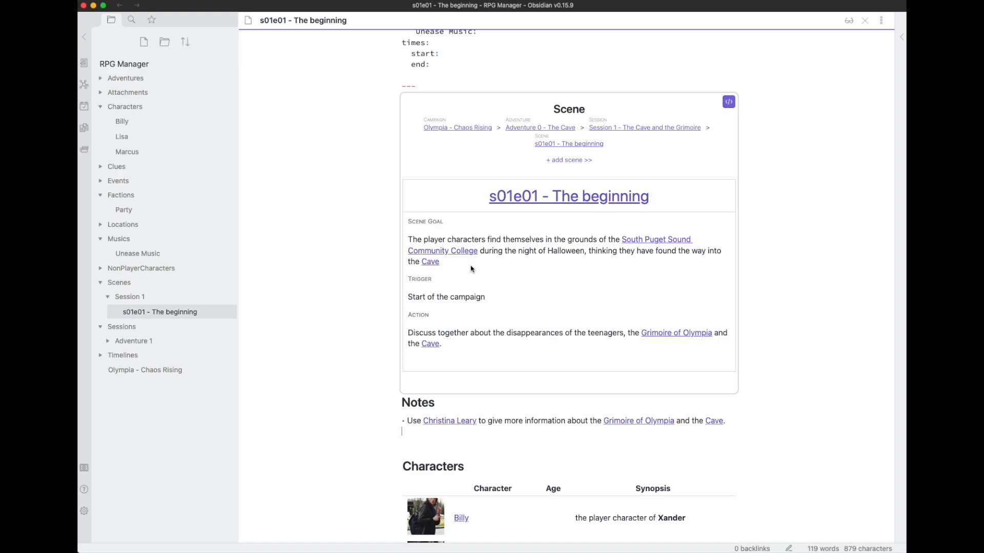
Add a scene following "s01e01 - The beginning" and examine its tag and the links between the two scenes.
{"action": "mouse_move", "coordinate": [461, 251]}
{"action": "left_click", "coordinate": [569, 160]}
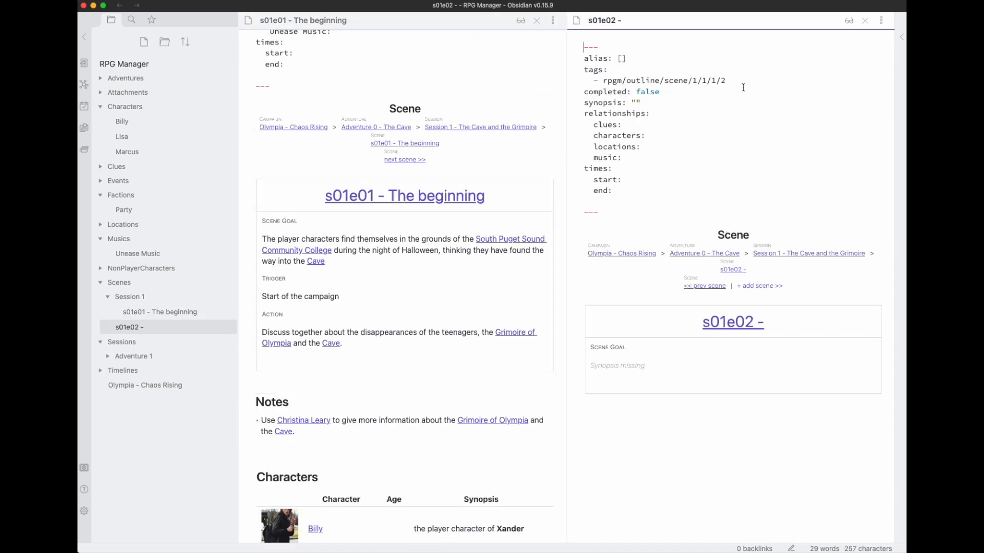
{"action": "left_click_drag", "start_coordinate": [722, 81], "coordinate": [596, 80]}
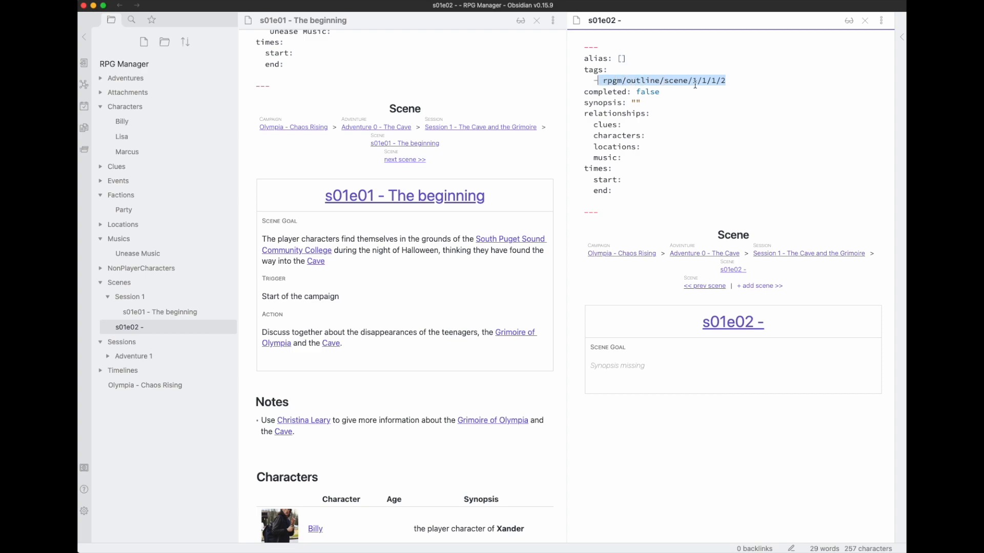
{"action": "left_click", "coordinate": [747, 82]}
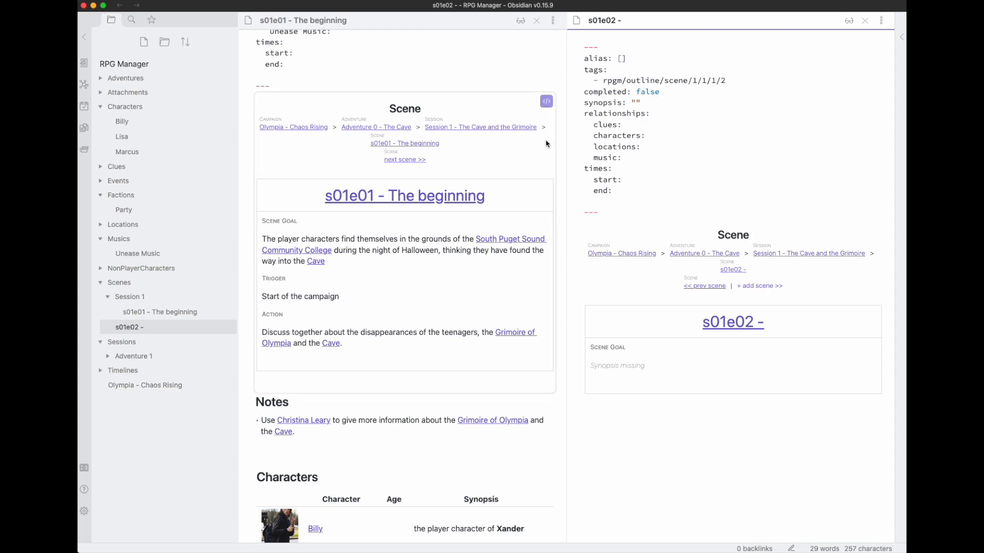
{"action": "double_click", "coordinate": [722, 80]}
{"action": "left_click", "coordinate": [418, 145]}
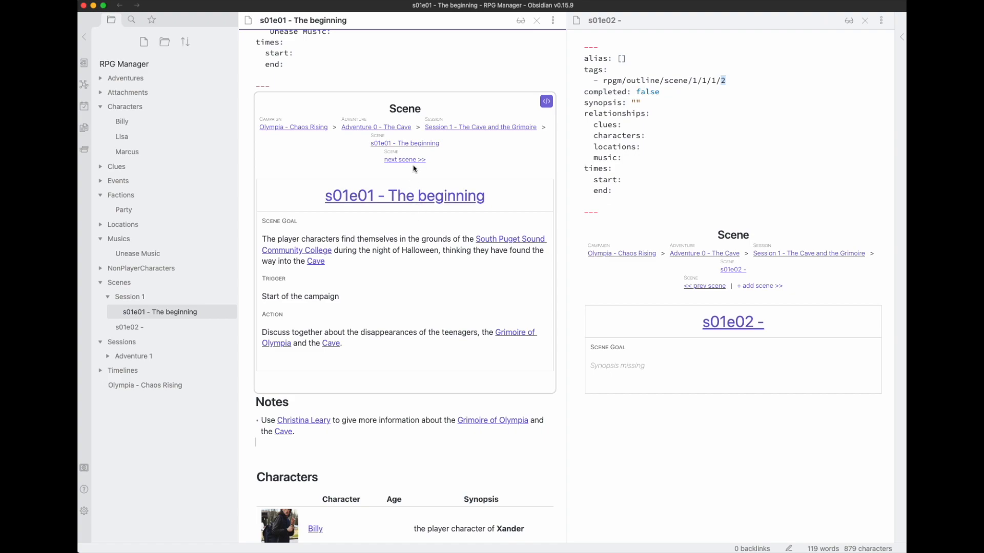
Open Session 1 from the first scene and examine its Scenes table alongside the start and end time fields of the second scene.
{"action": "left_click", "coordinate": [449, 128]}
{"action": "scroll", "coordinate": [370, 215], "scroll_direction": "down", "scroll_amount": 15}
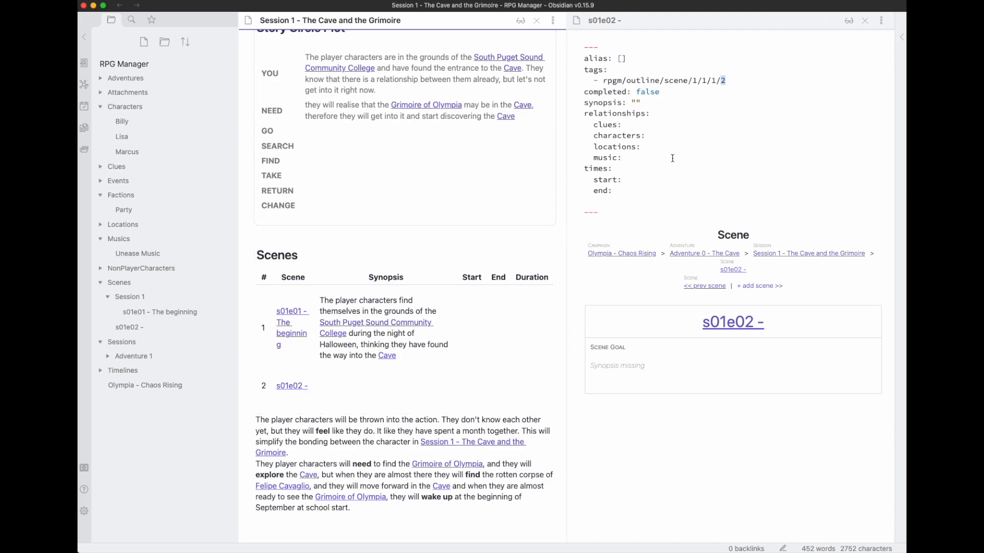
{"action": "left_click_drag", "start_coordinate": [623, 189], "coordinate": [623, 169]}
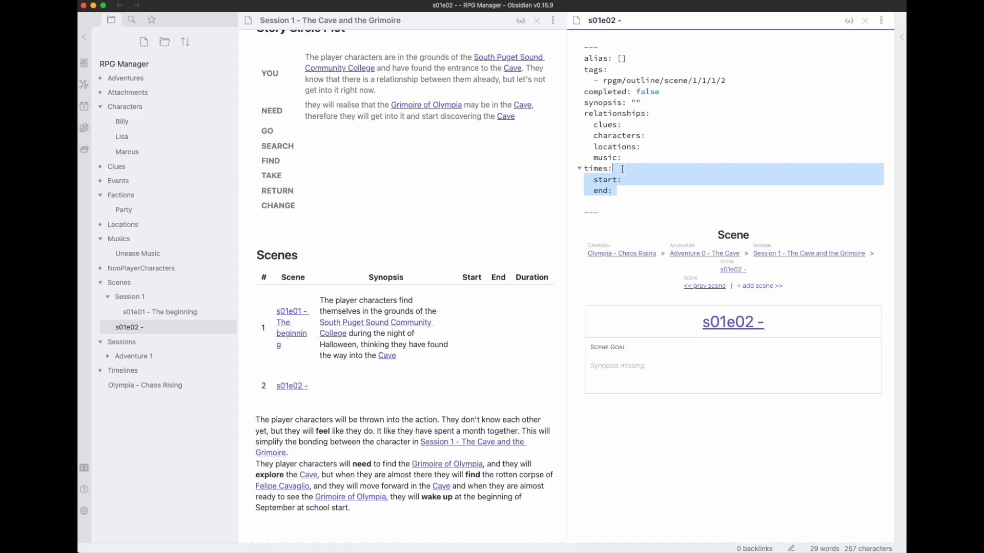
{"action": "left_click", "coordinate": [633, 180]}
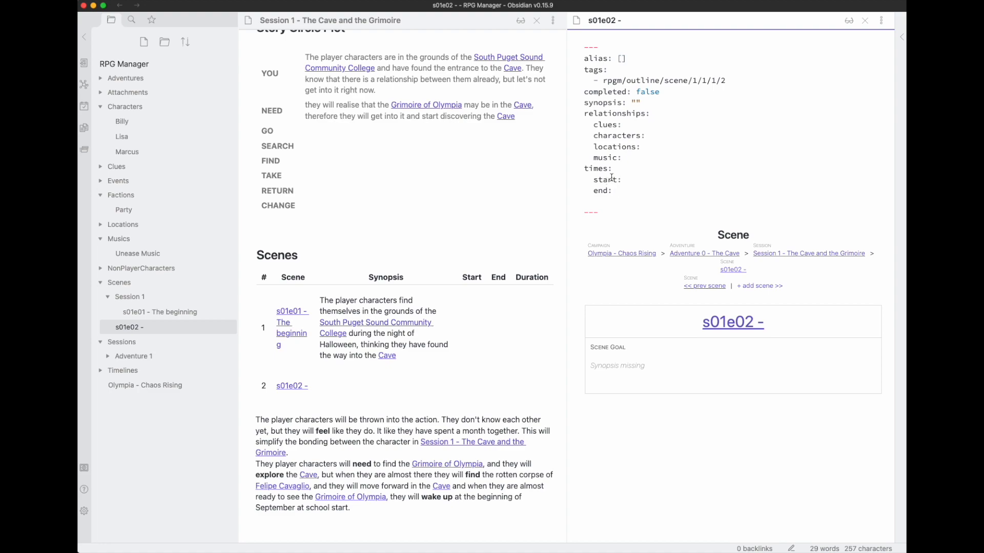
{"action": "left_click_drag", "start_coordinate": [619, 189], "coordinate": [581, 181]}
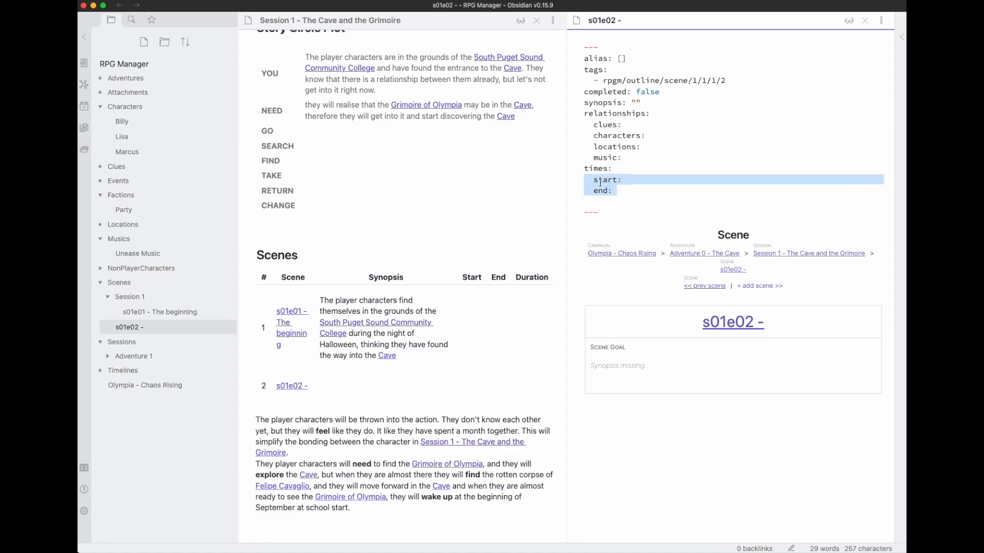
{"action": "left_click_drag", "start_coordinate": [640, 194], "coordinate": [630, 170]}
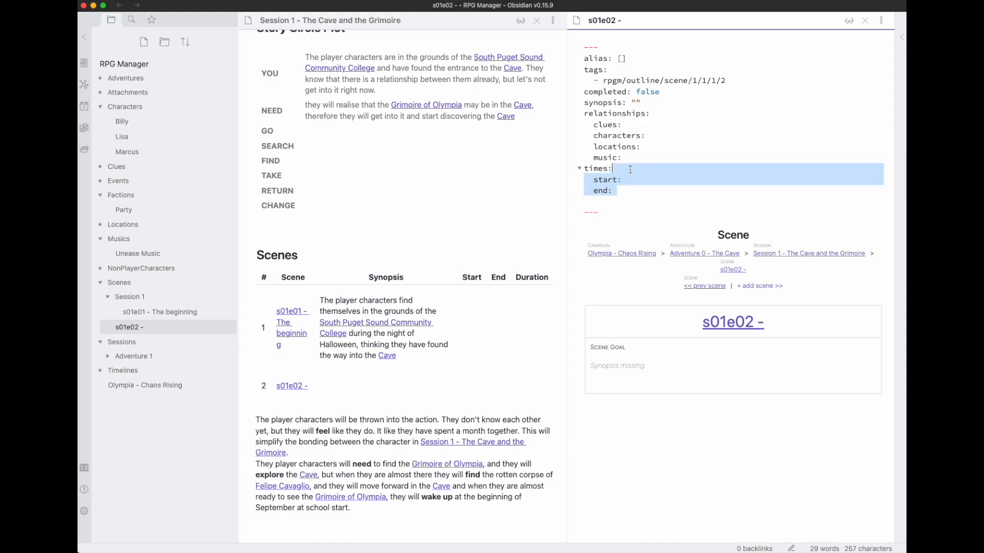
{"action": "left_click", "coordinate": [629, 170]}
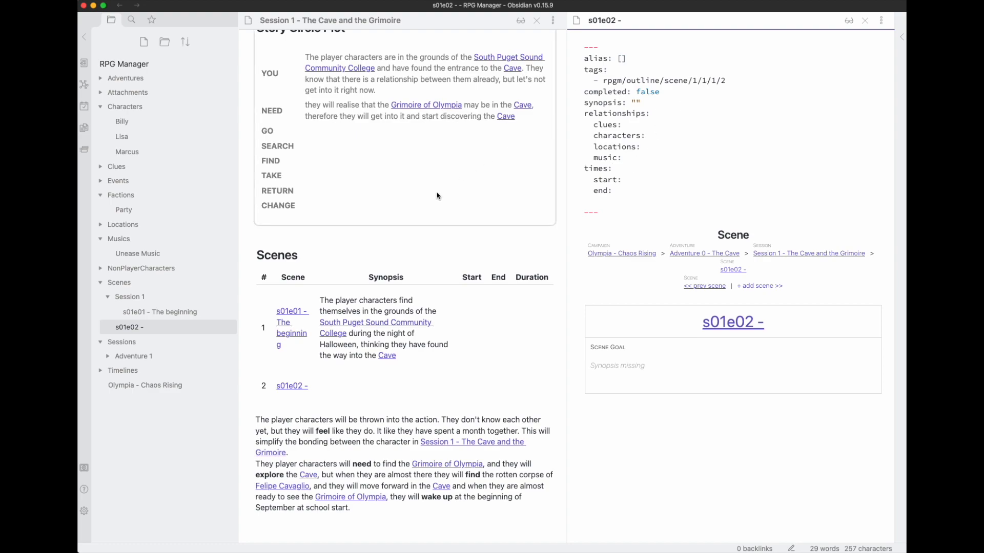
Close the second scene's pane and review the Session 1 note in reading view, from its synopsis and plots to the Scenes table.
{"action": "left_click", "coordinate": [865, 20]}
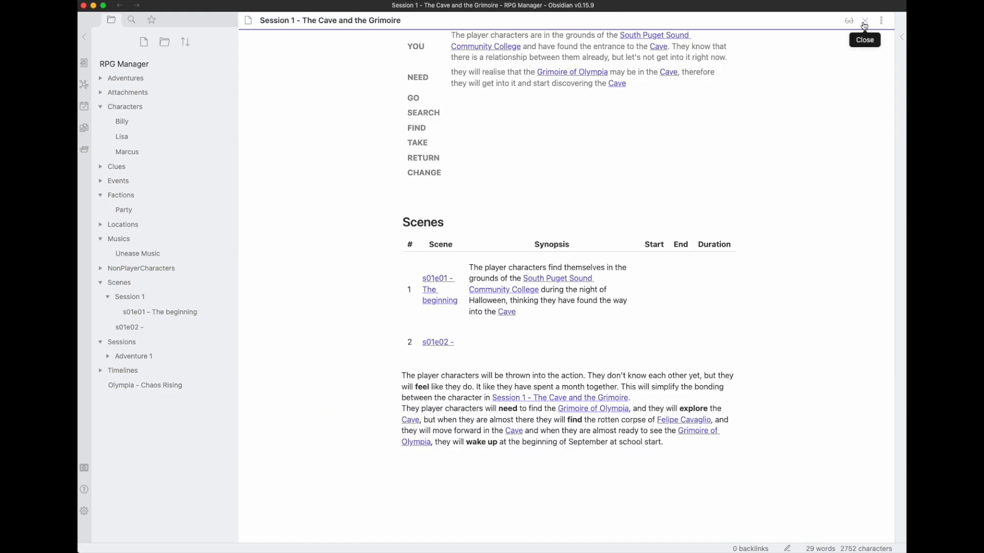
{"action": "scroll", "coordinate": [613, 182], "scroll_direction": "up", "scroll_amount": 3}
{"action": "scroll", "coordinate": [613, 181], "scroll_direction": "up", "scroll_amount": 10}
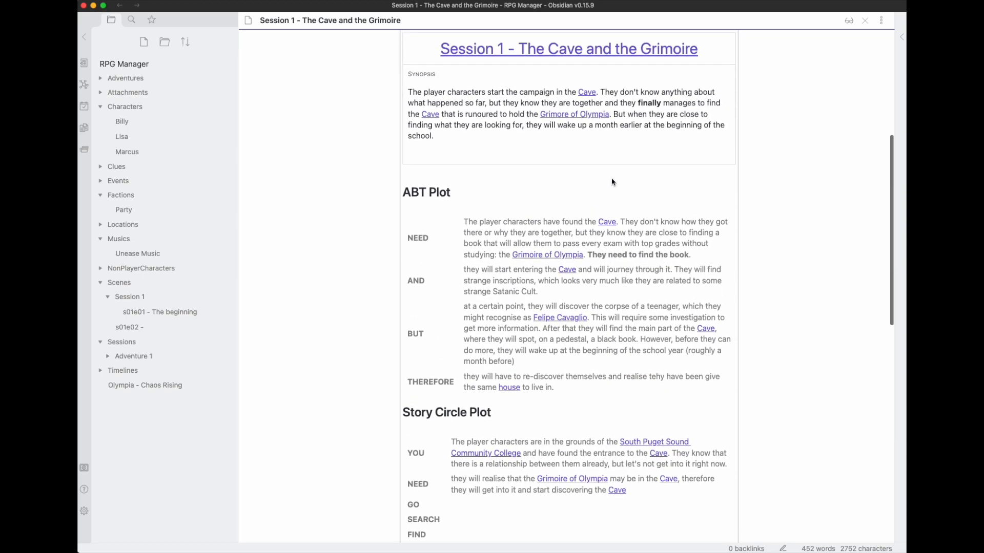
{"action": "key", "text": "super+e"}
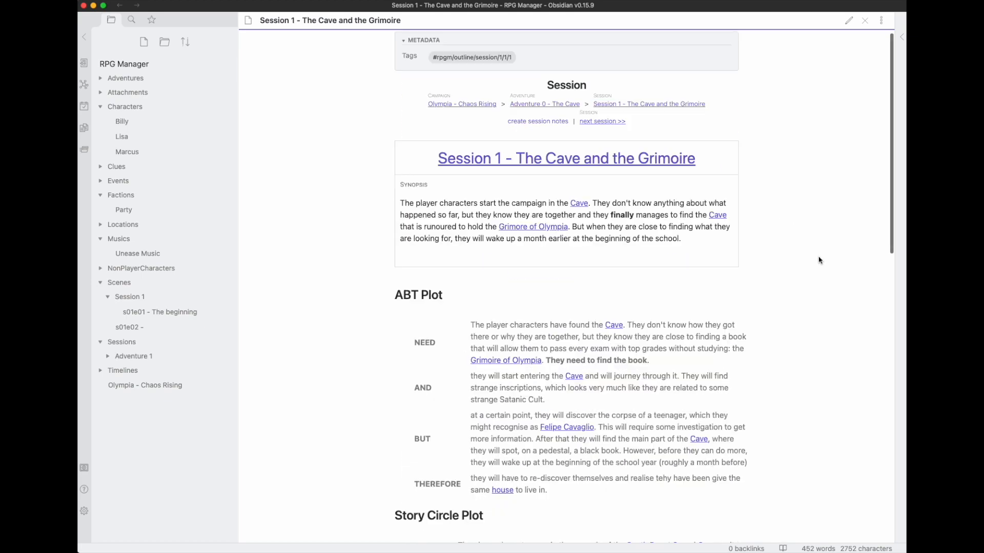
{"action": "scroll", "coordinate": [796, 264], "scroll_direction": "down", "scroll_amount": 10}
{"action": "scroll", "coordinate": [795, 264], "scroll_direction": "down", "scroll_amount": 2}
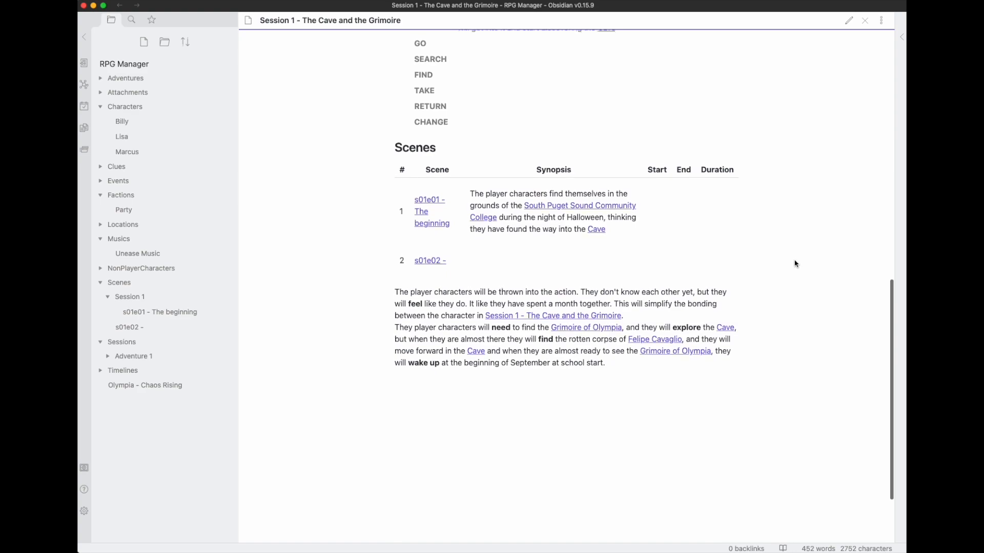
Open "s01e01 - The beginning" from the session's Scenes table and review its Notes, Characters, Clues and Locations sections.
{"action": "left_click", "coordinate": [420, 214]}
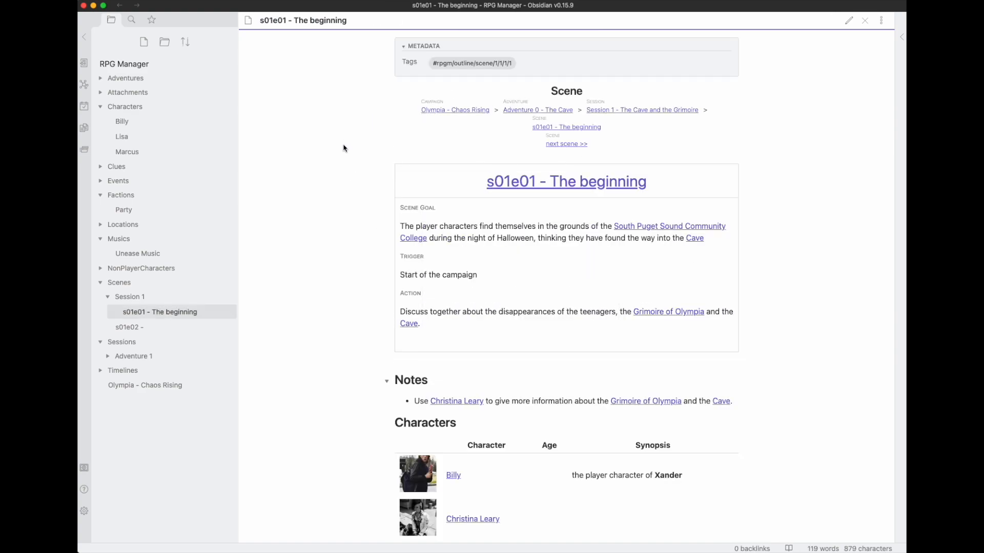
{"action": "scroll", "coordinate": [372, 244], "scroll_direction": "down", "scroll_amount": 1}
{"action": "scroll", "coordinate": [372, 245], "scroll_direction": "down", "scroll_amount": 6}
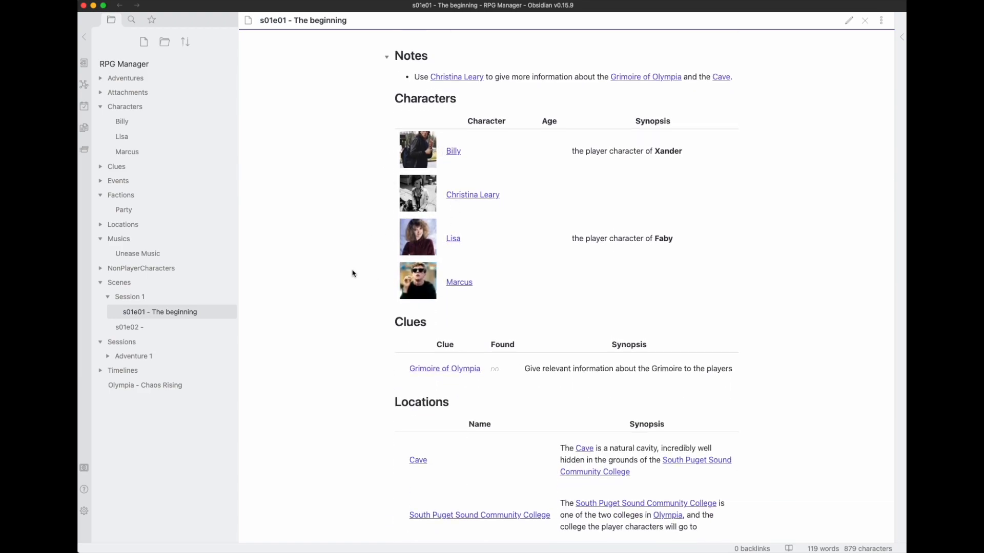
{"action": "scroll", "coordinate": [329, 266], "scroll_direction": "up", "scroll_amount": 1}
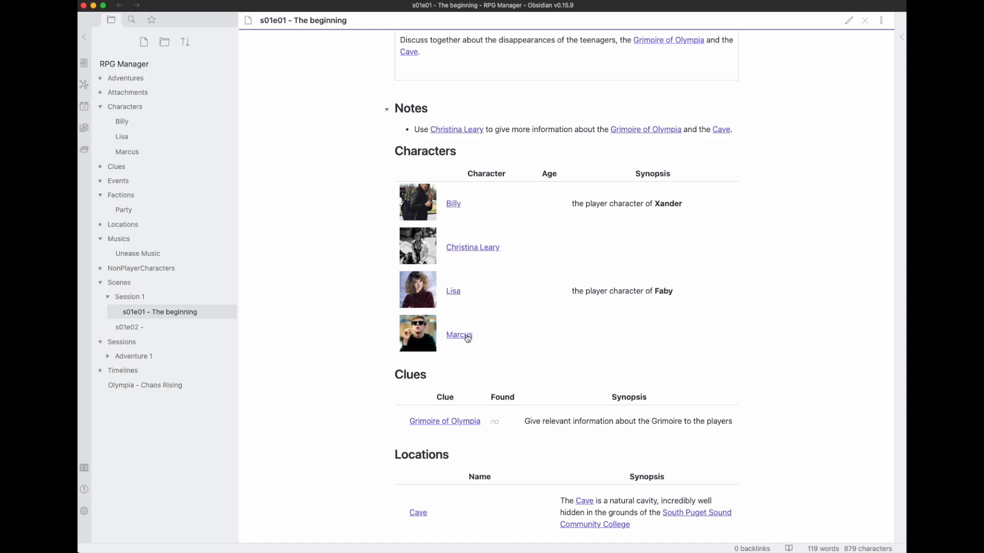
{"action": "scroll", "coordinate": [334, 290], "scroll_direction": "down", "scroll_amount": 5}
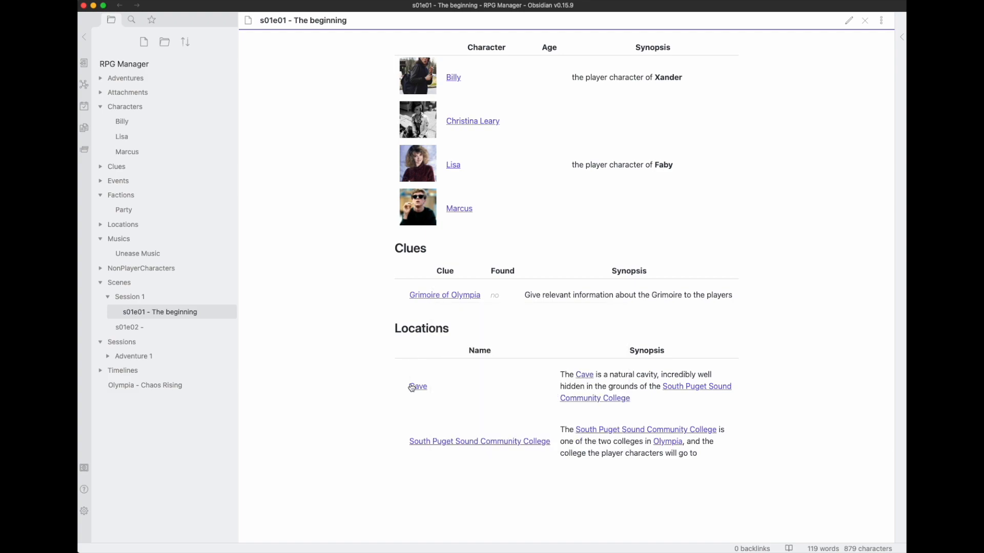
{"action": "mouse_move", "coordinate": [418, 387]}
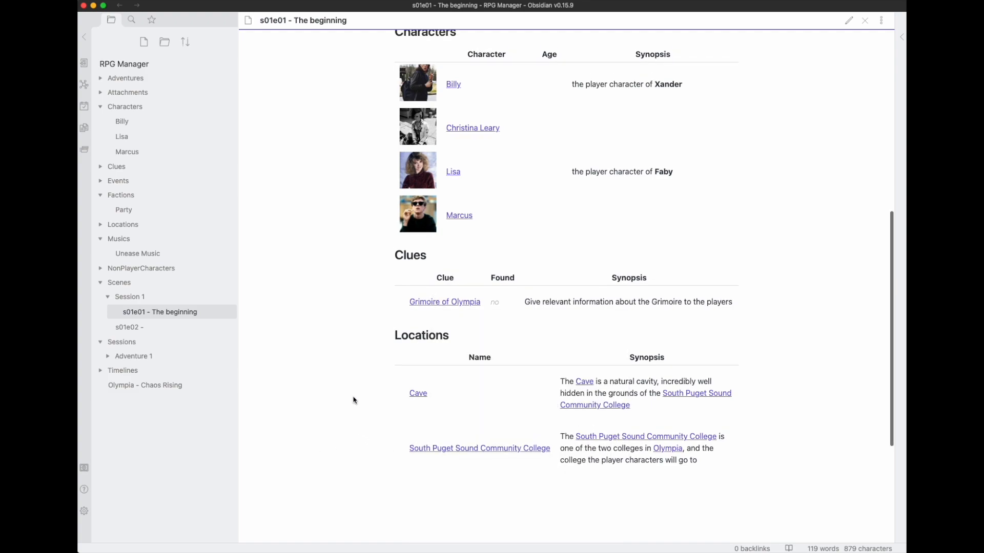
{"action": "scroll", "coordinate": [351, 398], "scroll_direction": "up", "scroll_amount": 2}
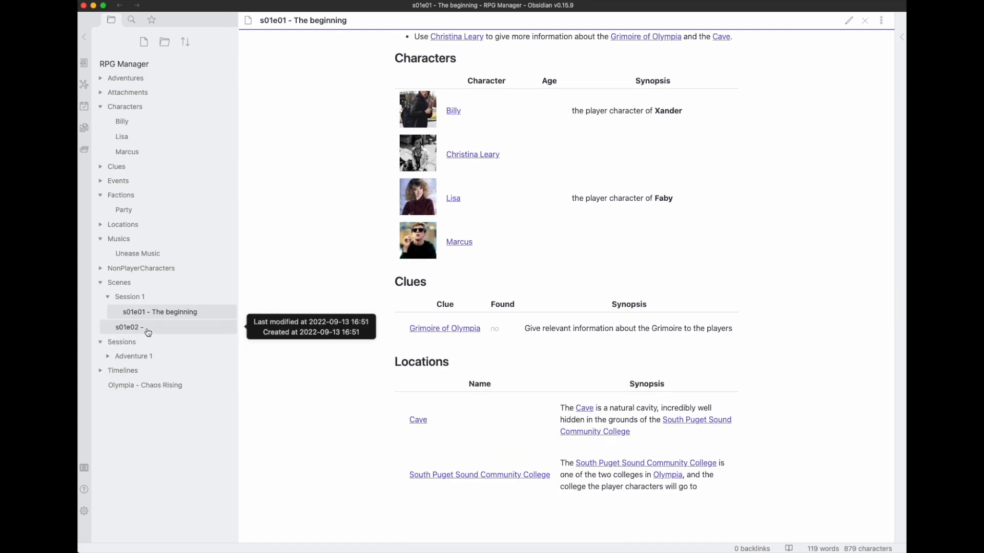
Move the "s01e02 -" scene note into the Session 1 folder and open it for editing.
{"action": "left_click_drag", "start_coordinate": [149, 328], "coordinate": [139, 297]}
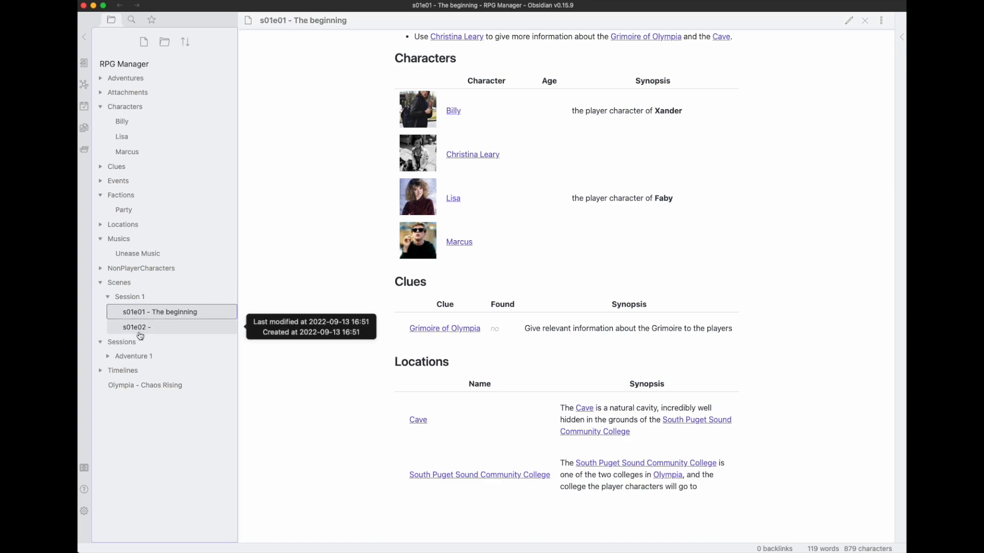
{"action": "left_click", "coordinate": [137, 328]}
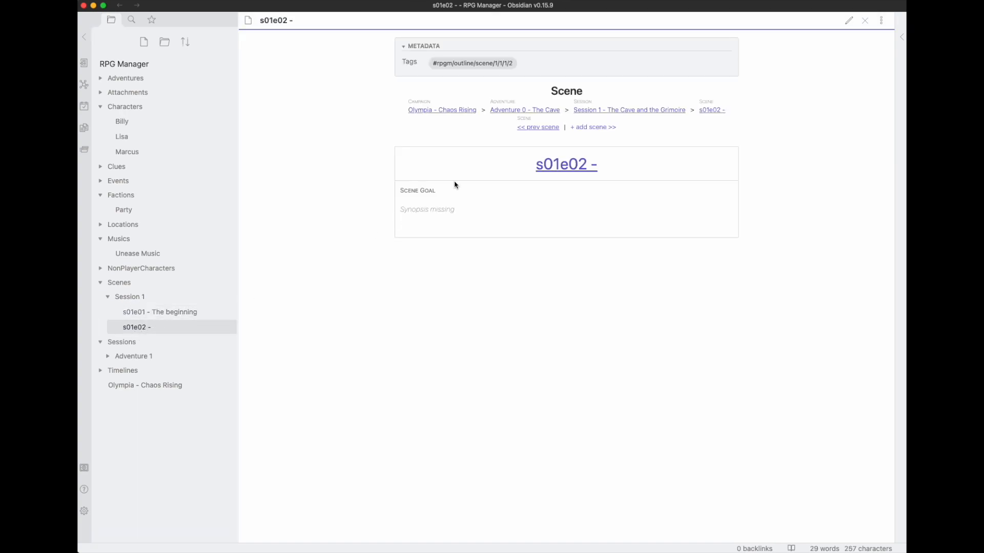
{"action": "key", "text": "super+e"}
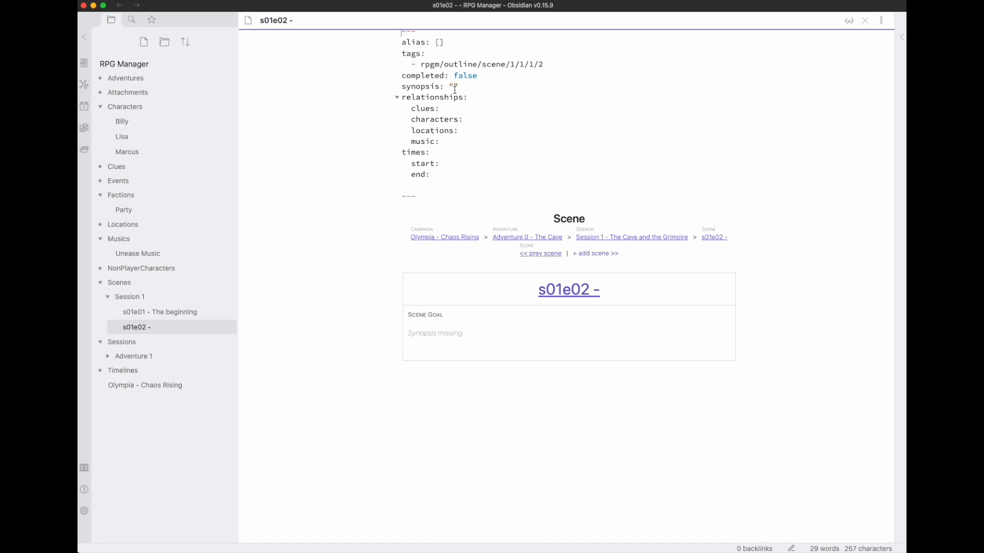
Set the second scene's synopsis to "Give the player characters the information about the [[Grimoire of Olympia]]".
{"action": "scroll", "coordinate": [373, 150], "scroll_direction": "up", "scroll_amount": 1}
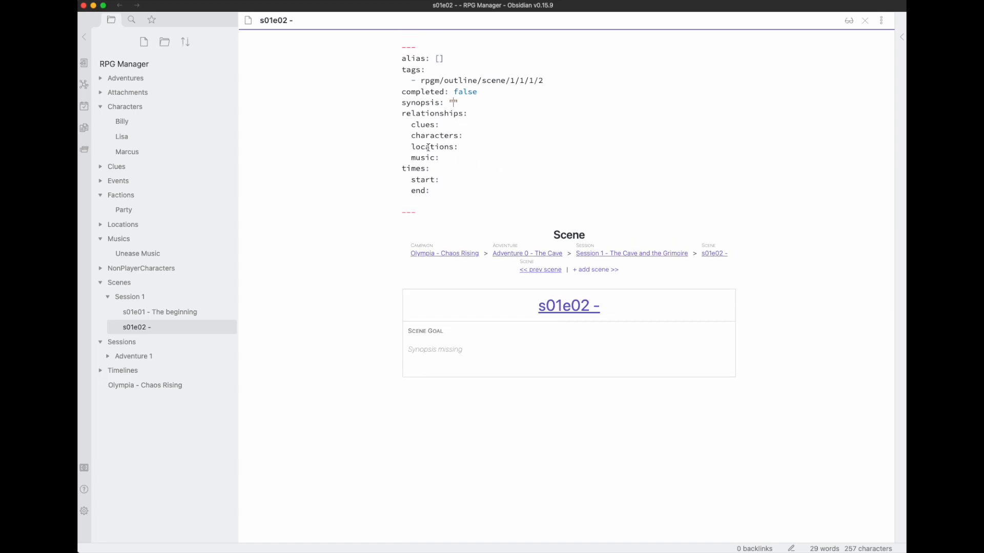
{"action": "type", "text": "Discuss the"}
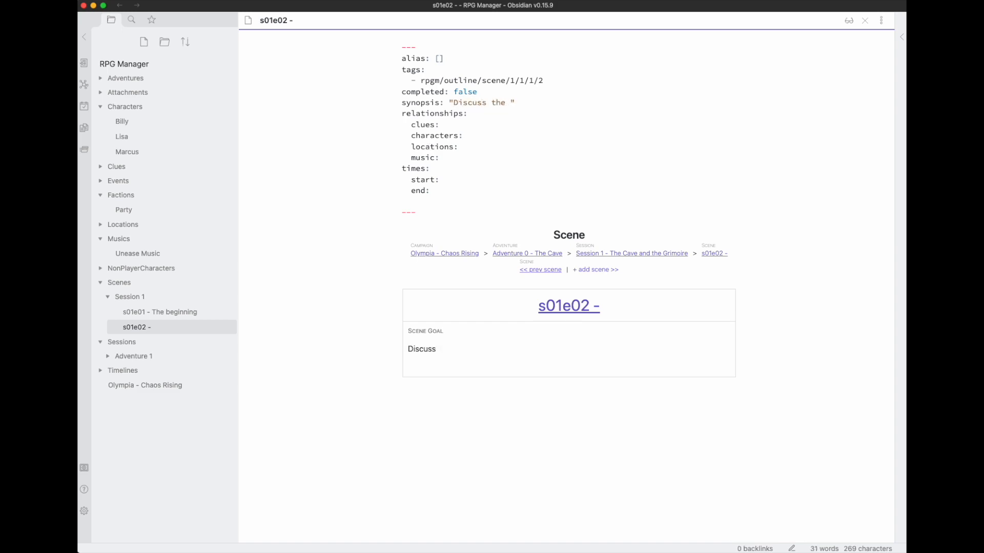
{"action": "key", "text": "alt+shift+Left"}
{"action": "key", "text": "alt+shift+Left"}
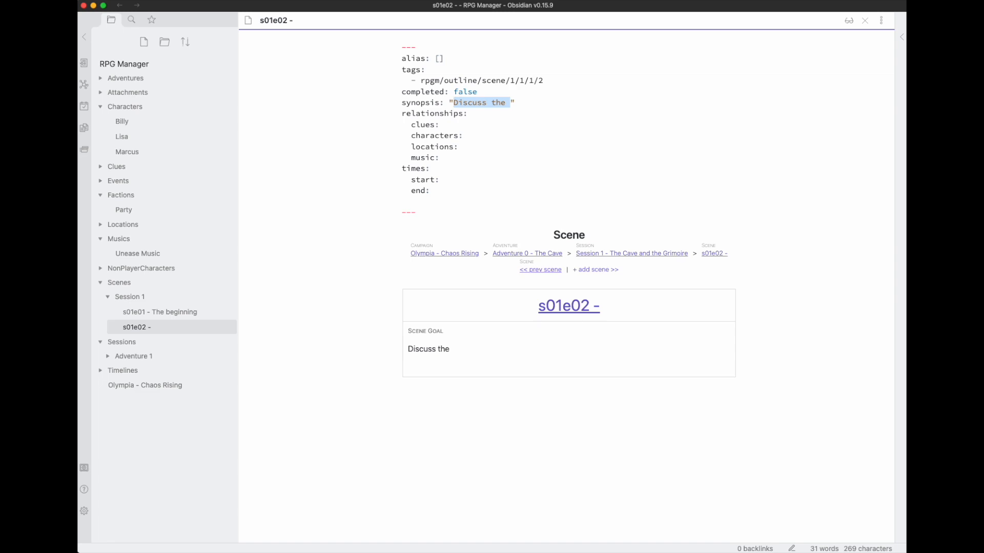
{"action": "type", "text": "Give the player characters the "}
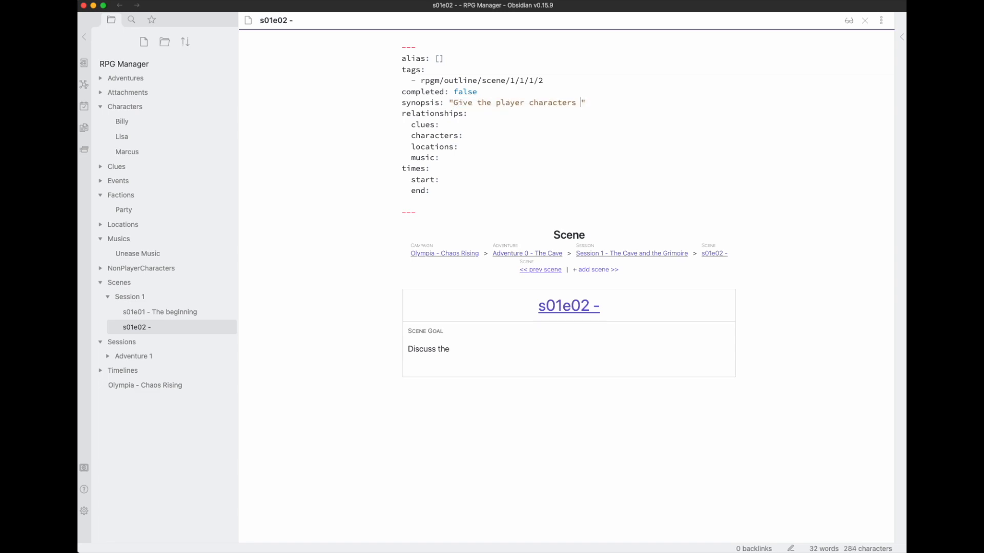
{"action": "type", "text": "information about"}
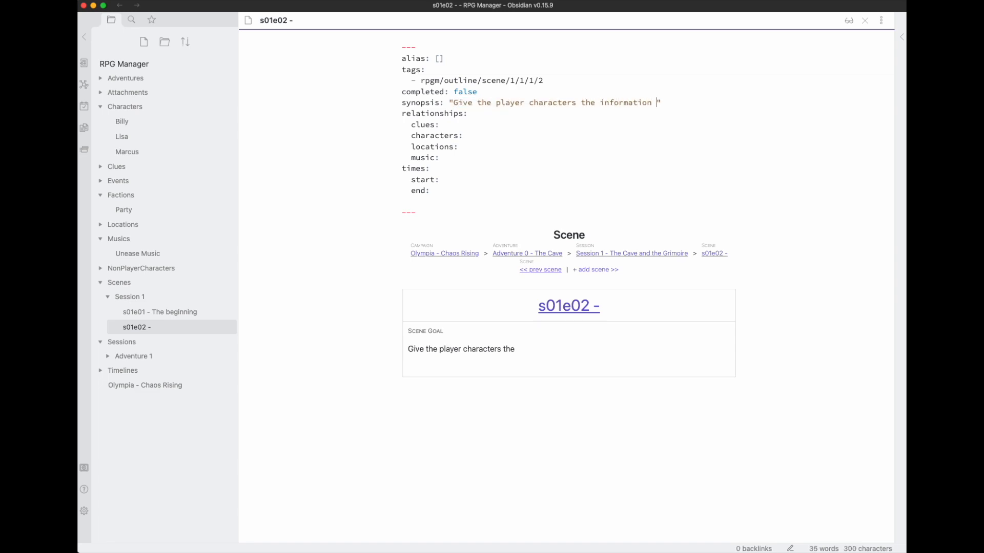
{"action": "type", "text": " the [[Gri"}
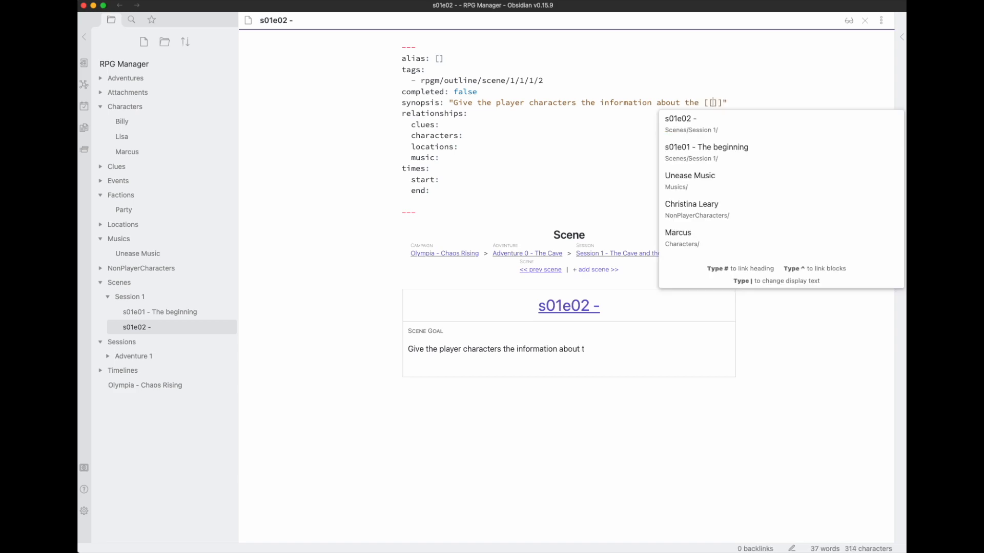
{"action": "key", "text": "Return"}
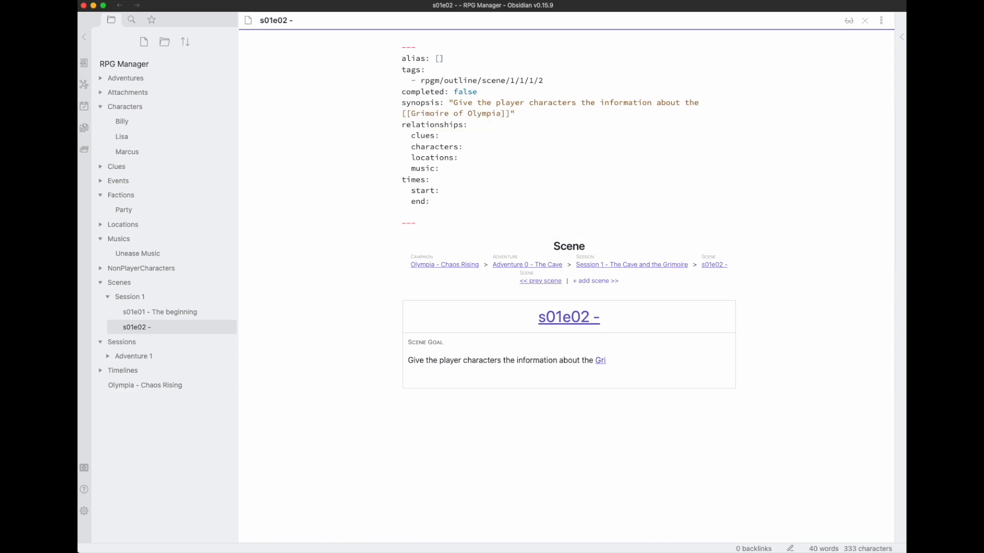
{"action": "left_click", "coordinate": [726, 237]}
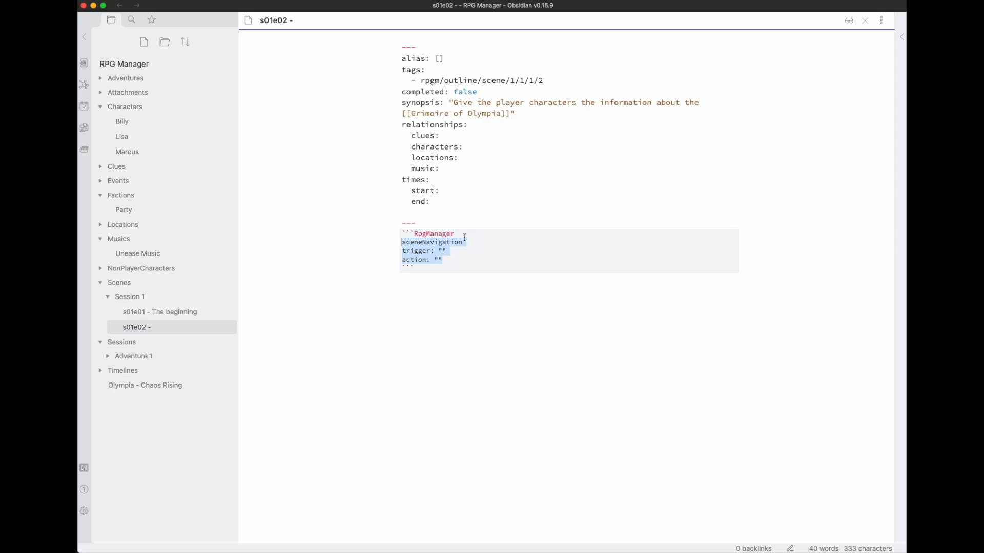
{"action": "left_click", "coordinate": [443, 251]}
{"action": "type", "text": "[[Chri"}
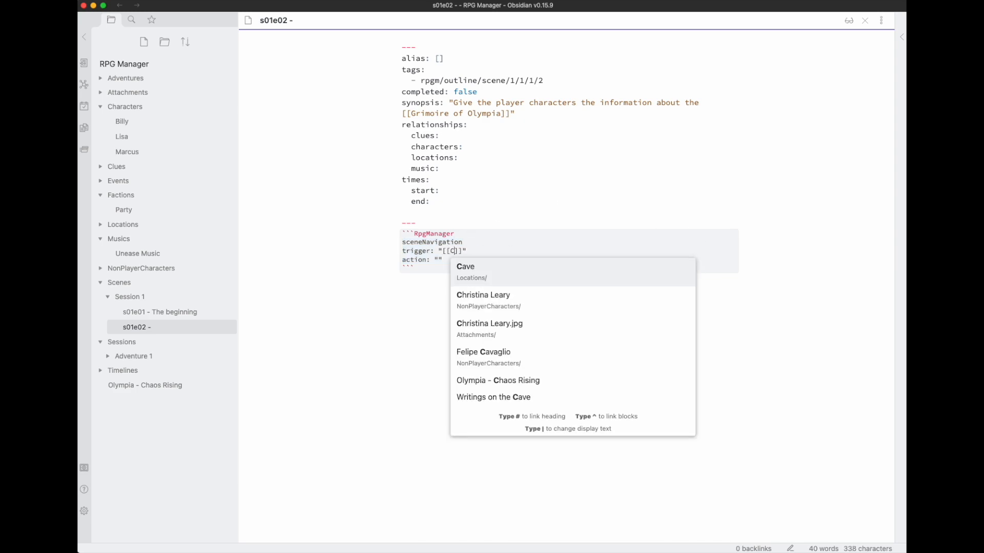
{"action": "key", "text": "Return"}
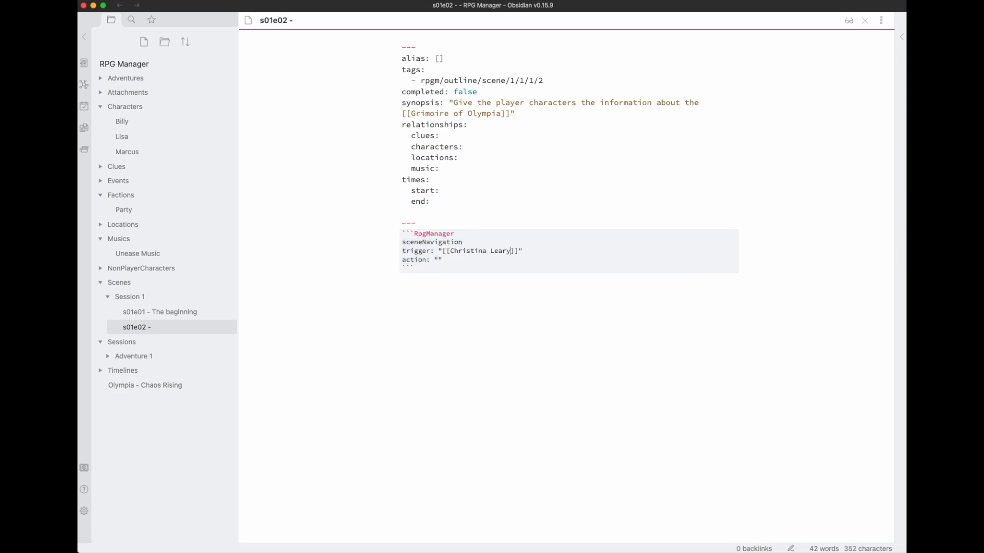
{"action": "type", "text": "|"}
{"action": "type", "text": "Christina"}
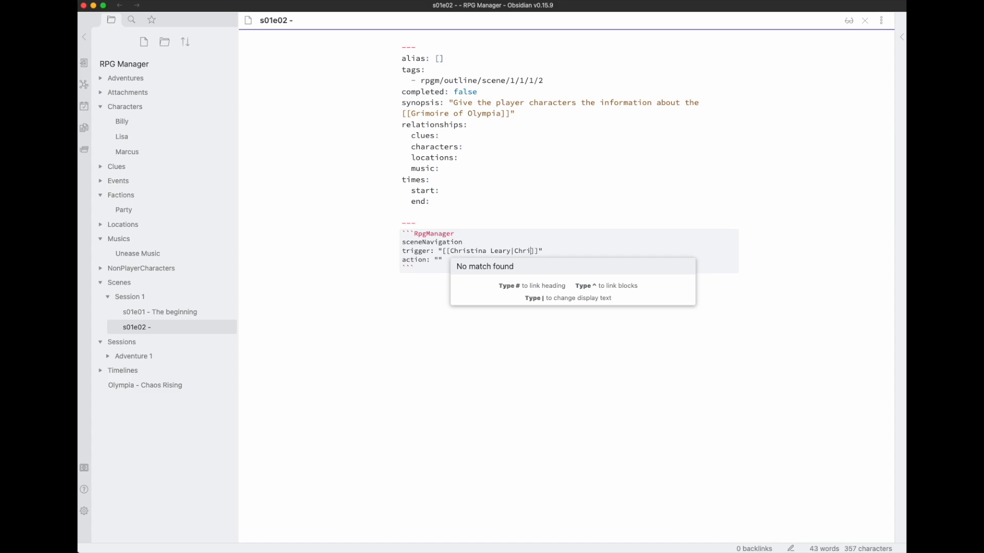
{"action": "left_click", "coordinate": [647, 174]}
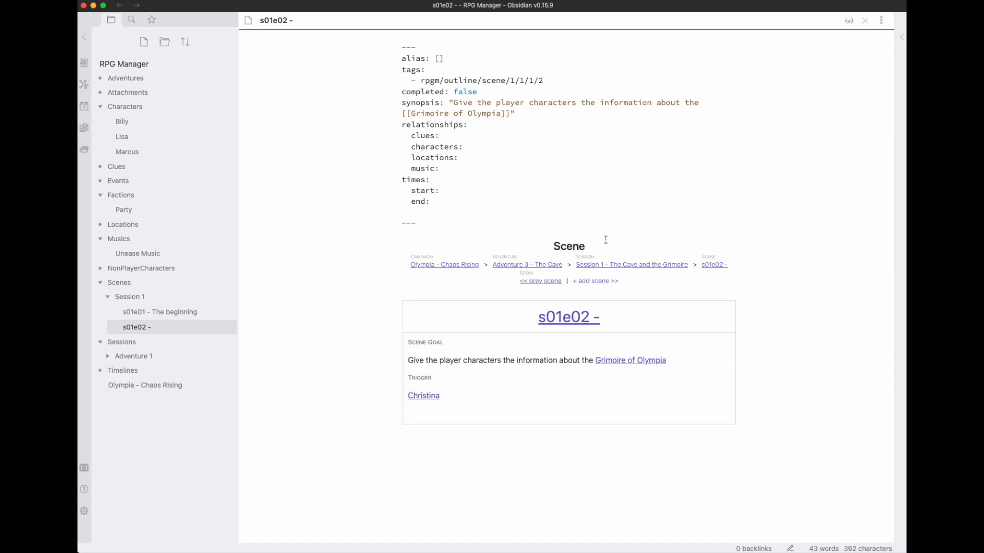
Open the Christina Leary note beside the scene, add the alias "Christina", and close the note.
{"action": "mouse_move", "coordinate": [615, 363]}
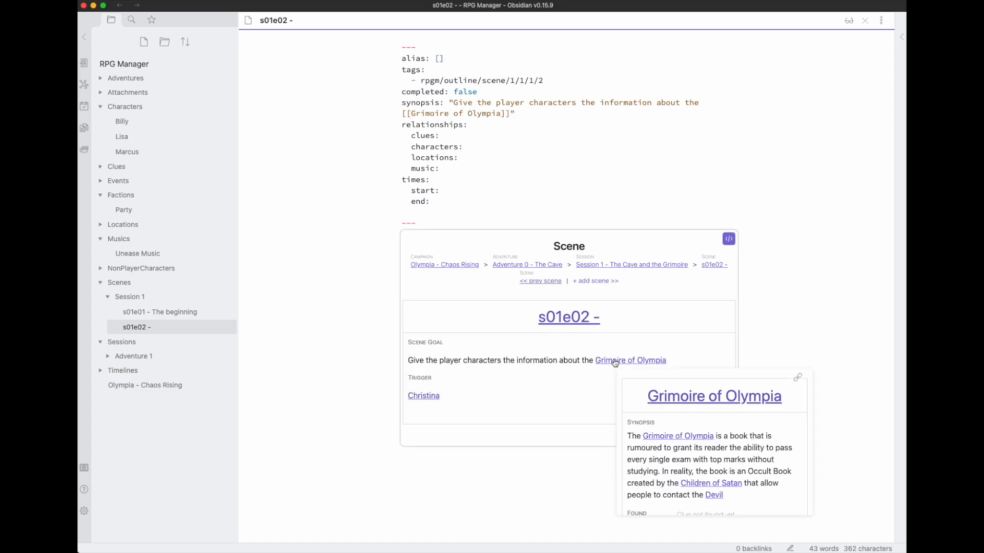
{"action": "left_click", "coordinate": [430, 398], "text": "super"}
{"action": "left_click", "coordinate": [622, 58]}
{"action": "type", "text": "Ch"}
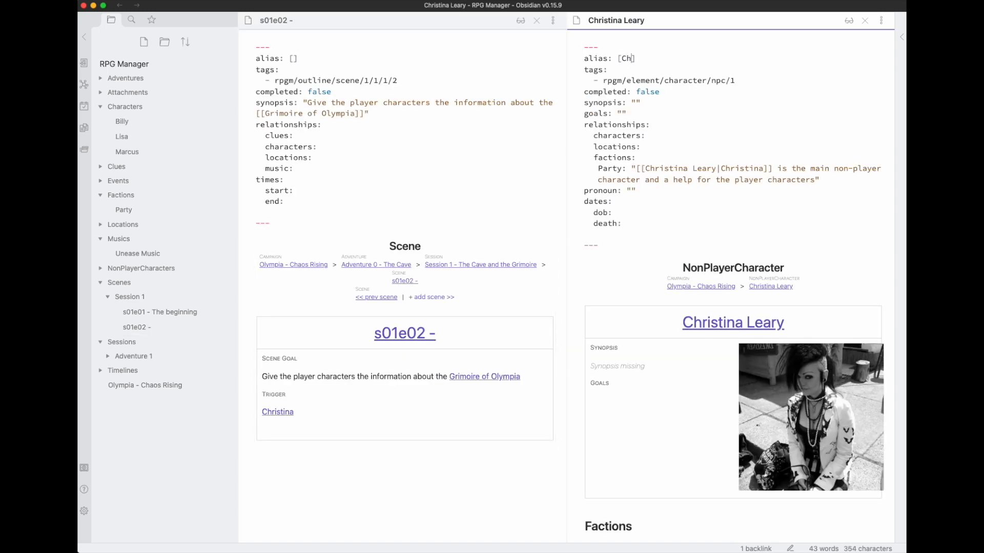
{"action": "type", "text": "ristina"}
{"action": "key", "text": "super+w"}
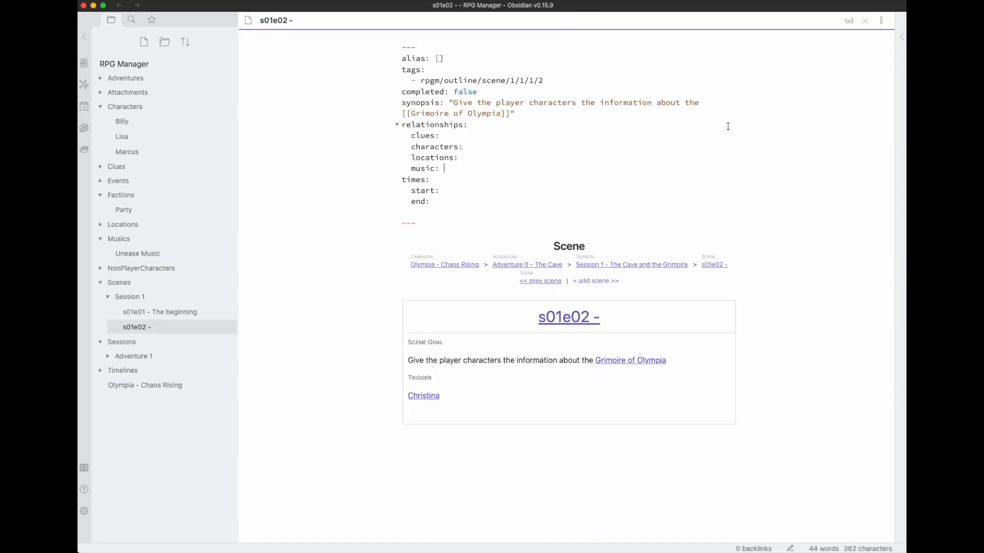
Extend the scene's trigger after the Christina link with "will introduce the [[Grimoire of Olympia]], asking the player characters if they are sure.".
{"action": "left_click", "coordinate": [728, 242]}
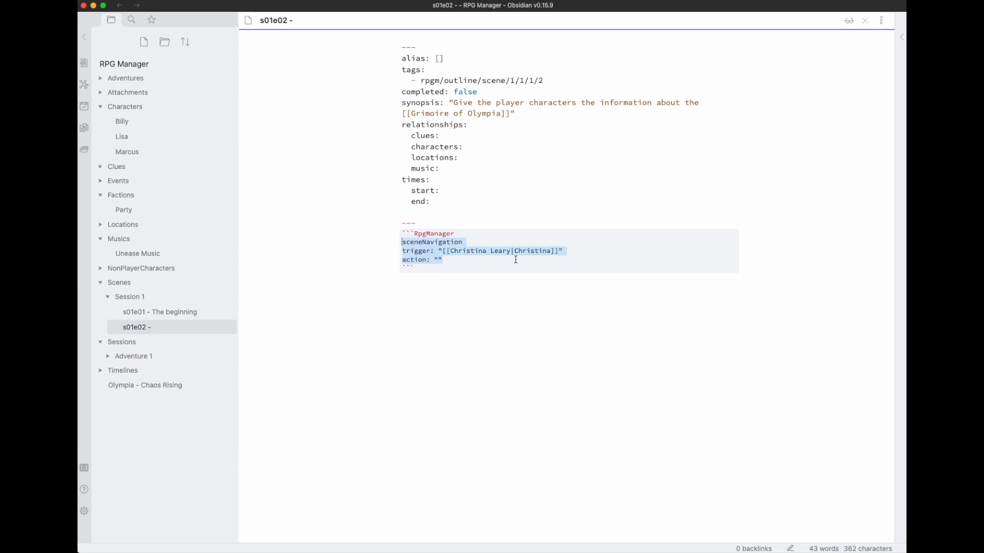
{"action": "left_click", "coordinate": [557, 252]}
{"action": "type", "text": "will introduce the"}
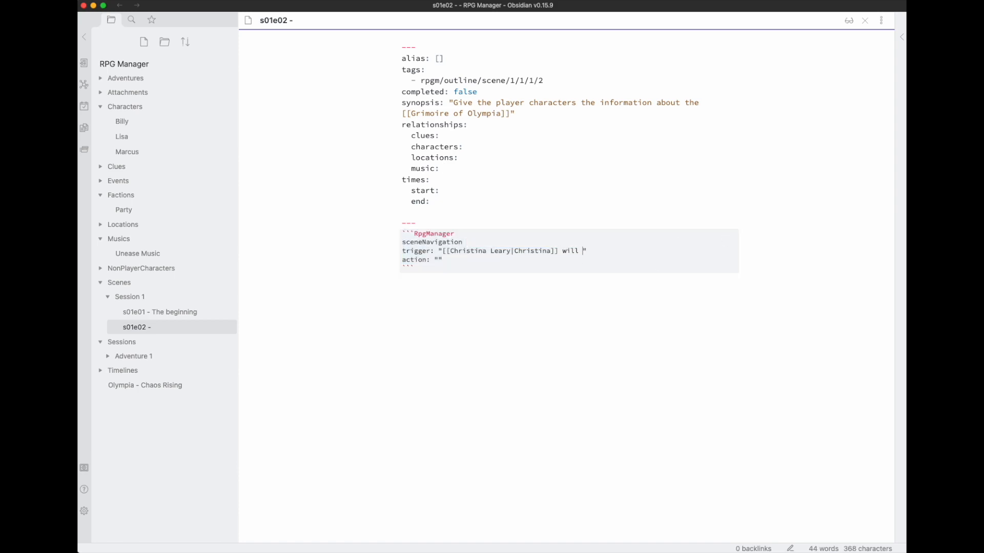
{"action": "type", "text": " [[Grimoire of Olympia]]"}
{"action": "key", "text": "Return"}
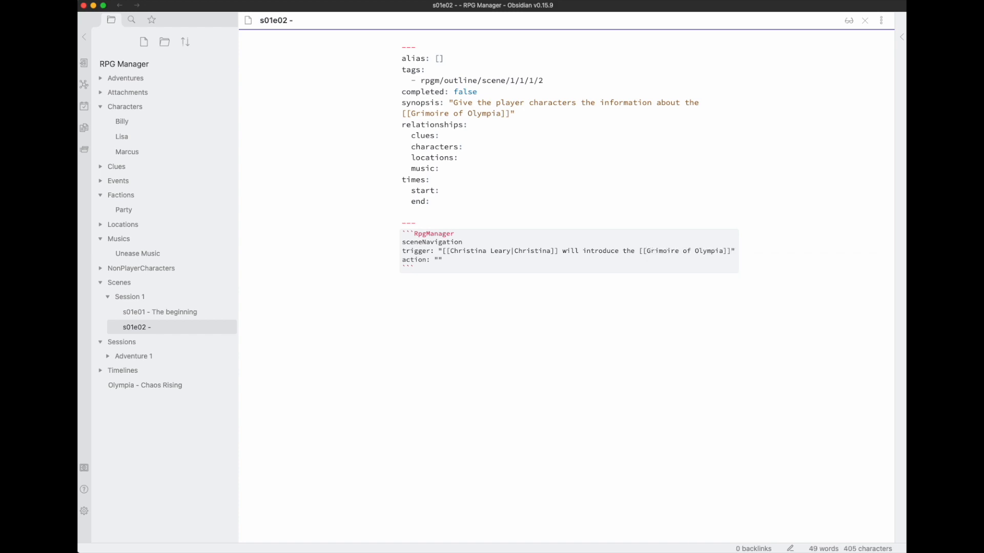
{"action": "type", "text": ", asking the p"}
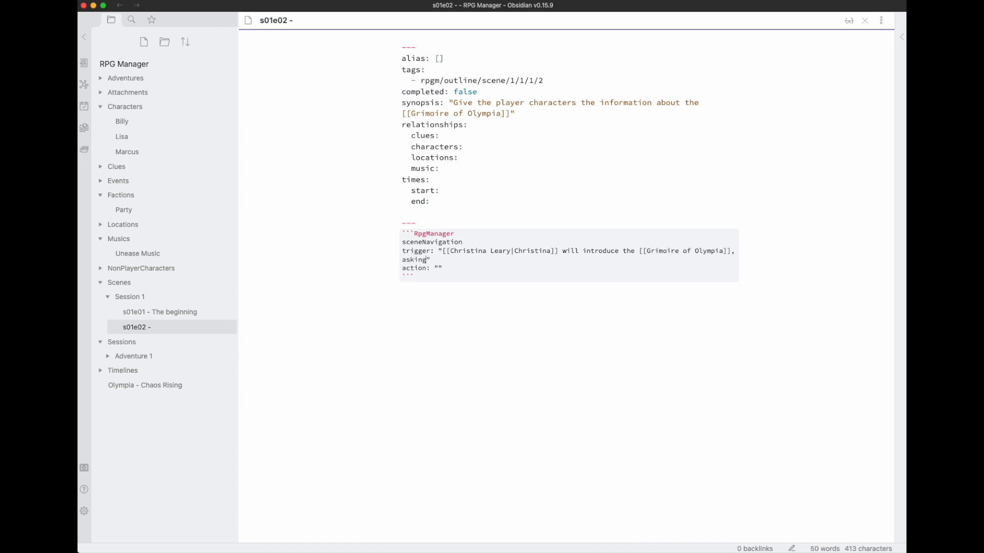
{"action": "type", "text": "layer characters if"}
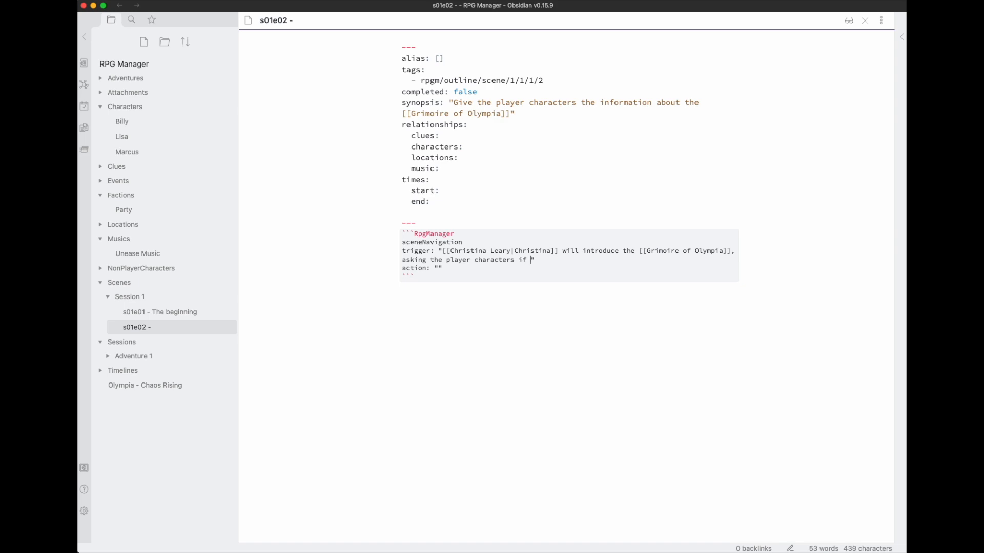
{"action": "type", "text": " they are sure.\" action: \"Disc"}
Begin the scene's action with "Discuss (even metagame a bit) about the [[Grimoire of Olympia]]. The players".
{"action": "type", "text": "uss ("}
{"action": "type", "text": "even "}
{"action": "type", "text": "metagame a bit"}
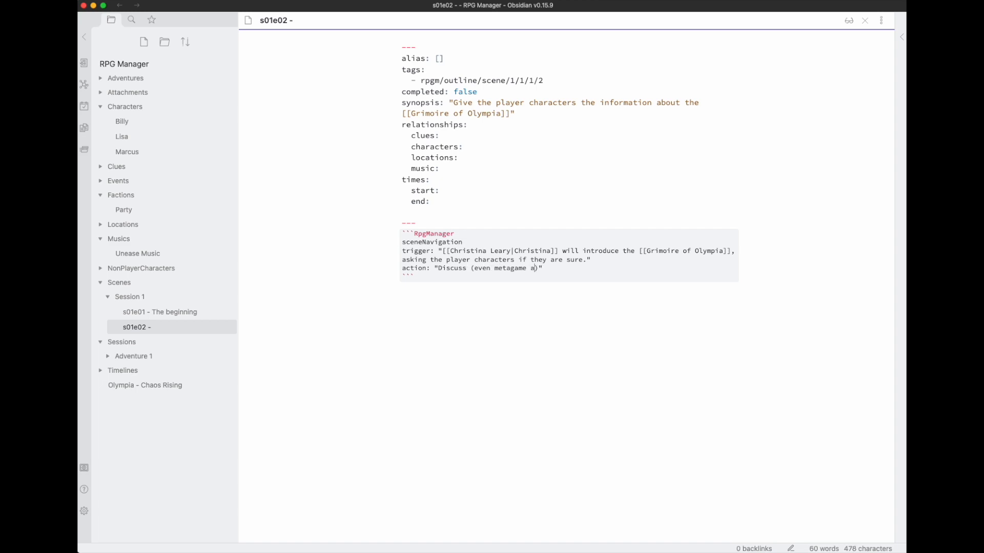
{"action": "type", "text": ") about the [[Grimoire of Olympia"}
{"action": "key", "text": "Return"}
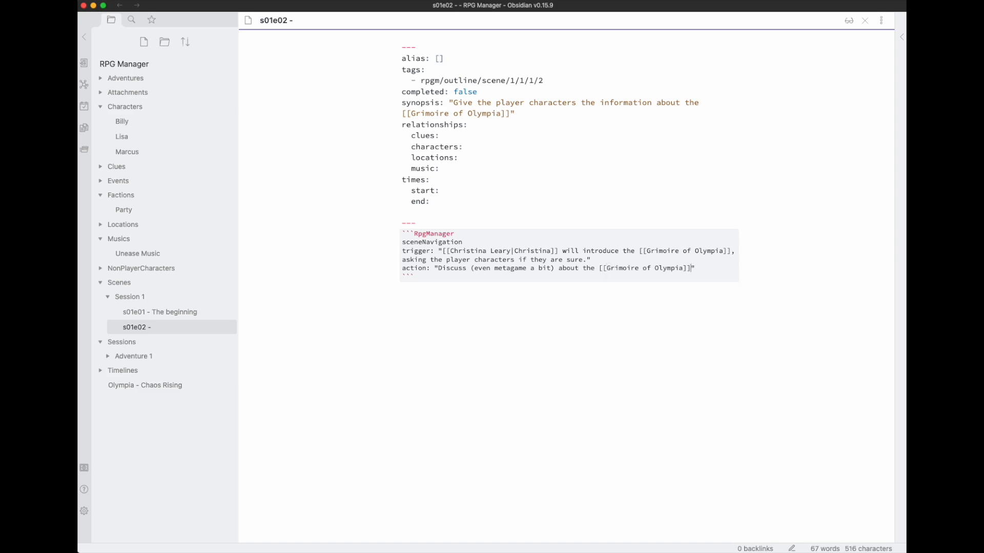
{"action": "type", "text": "player characters"}
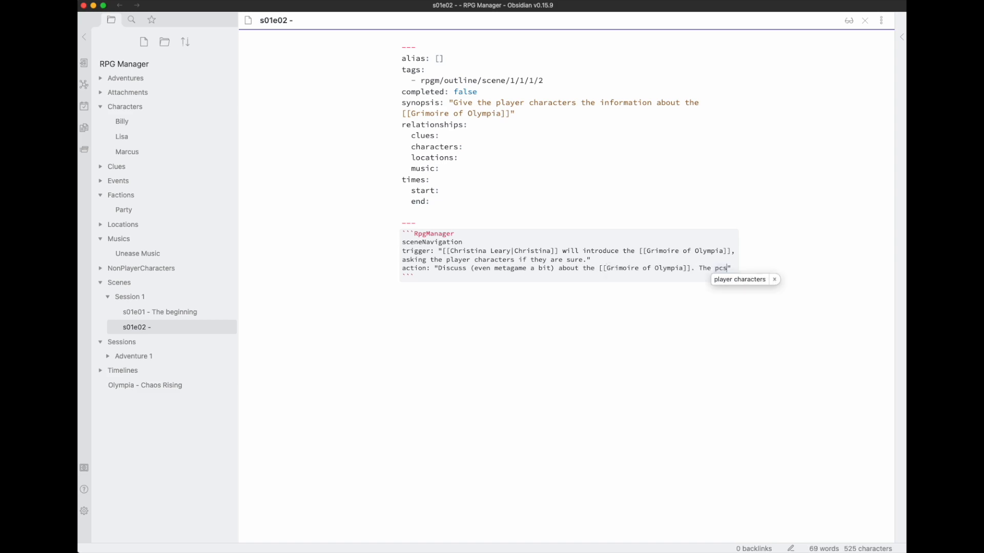
{"action": "key", "text": "alt+shift+Left"}
{"action": "key", "text": "BackSpace"}
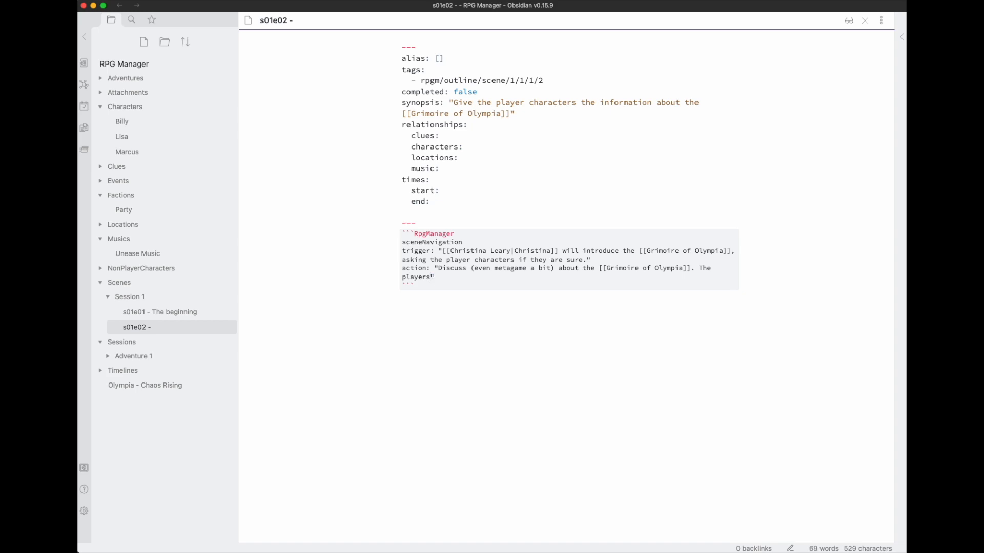
Complete the action text with "must understand what their characters are looking for and why it is so very important for them to find the book!".
{"action": "type", "text": "must understand what their characte"}
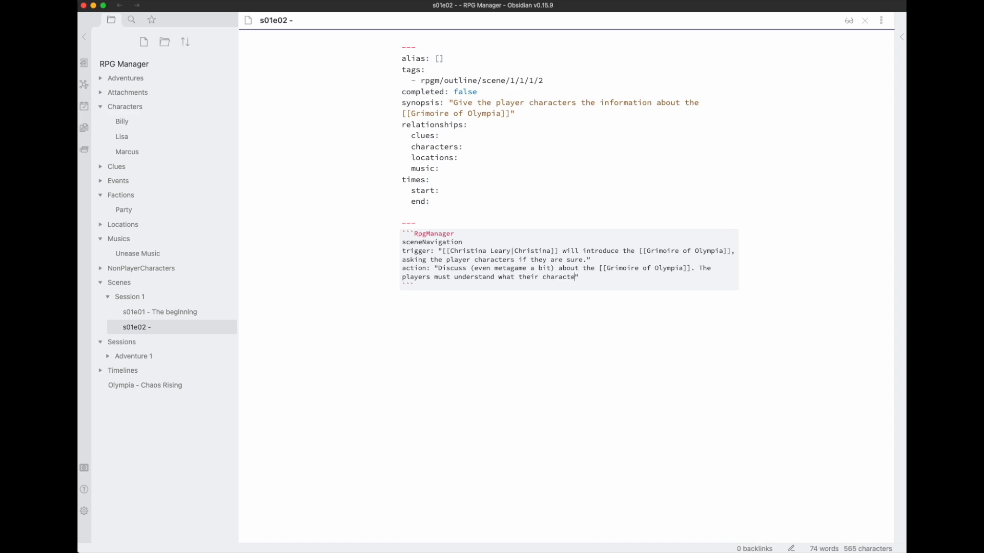
{"action": "type", "text": "rs are looking for and why it is so "}
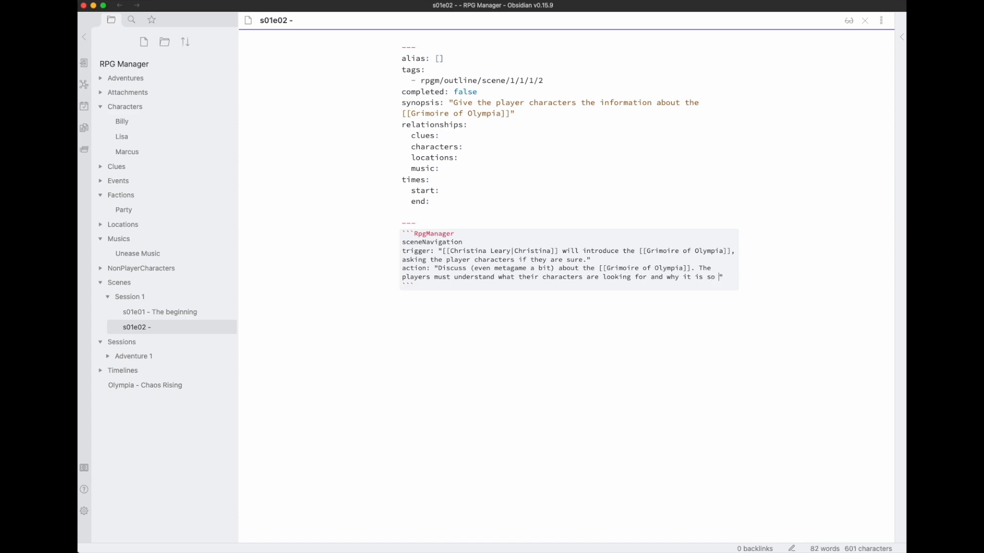
{"action": "type", "text": "very important "}
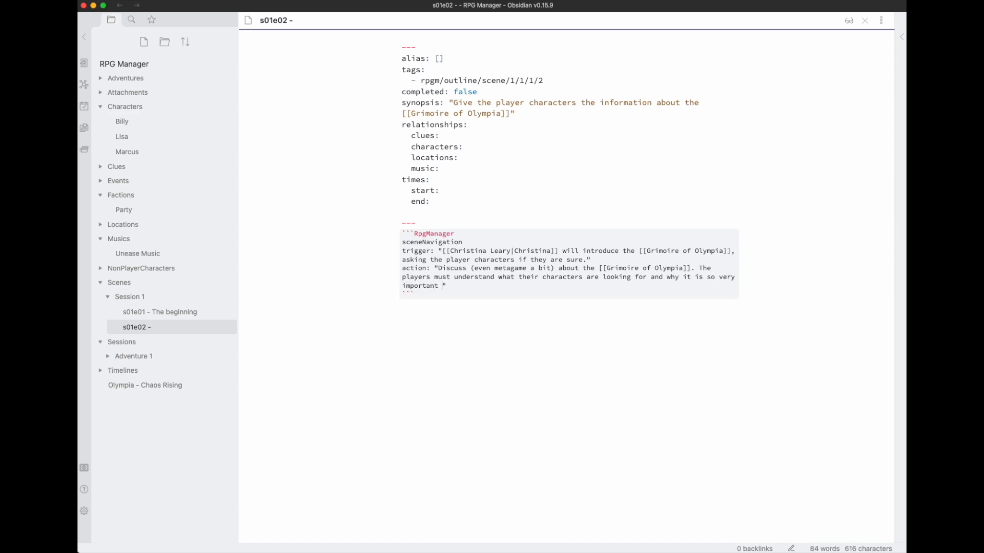
{"action": "type", "text": "for them to find the b"}
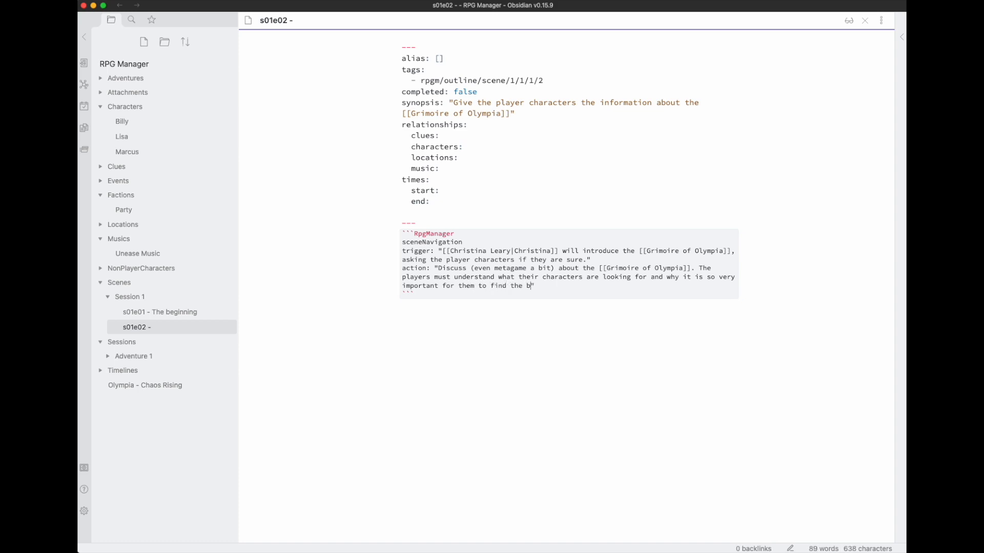
{"action": "type", "text": "ook!"}
Make the words "very important" bold in the scene's action text and render the scene block.
{"action": "key", "text": "shift+alt+Left"}
{"action": "key", "text": "shift+alt+Left"}
{"action": "key", "text": "super+b"}
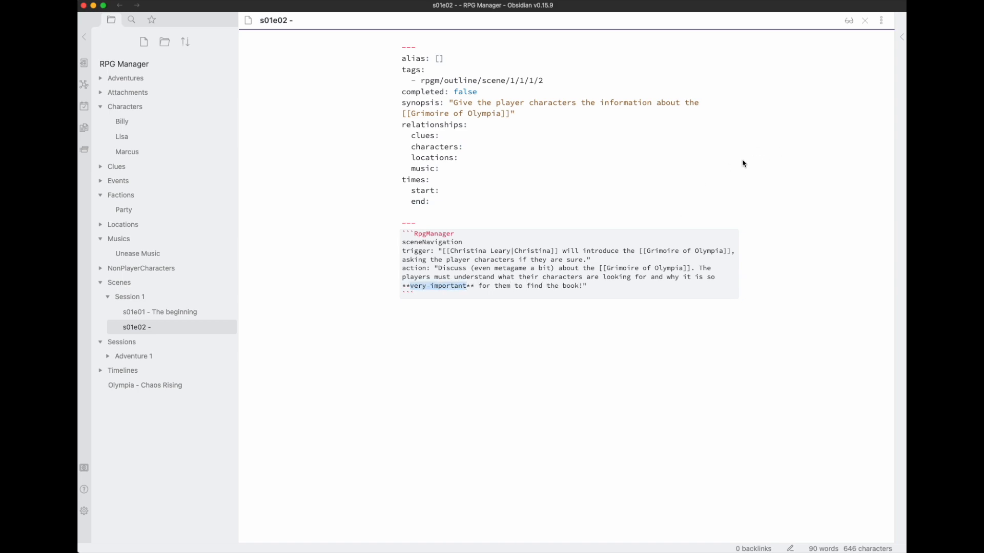
{"action": "left_click", "coordinate": [617, 142]}
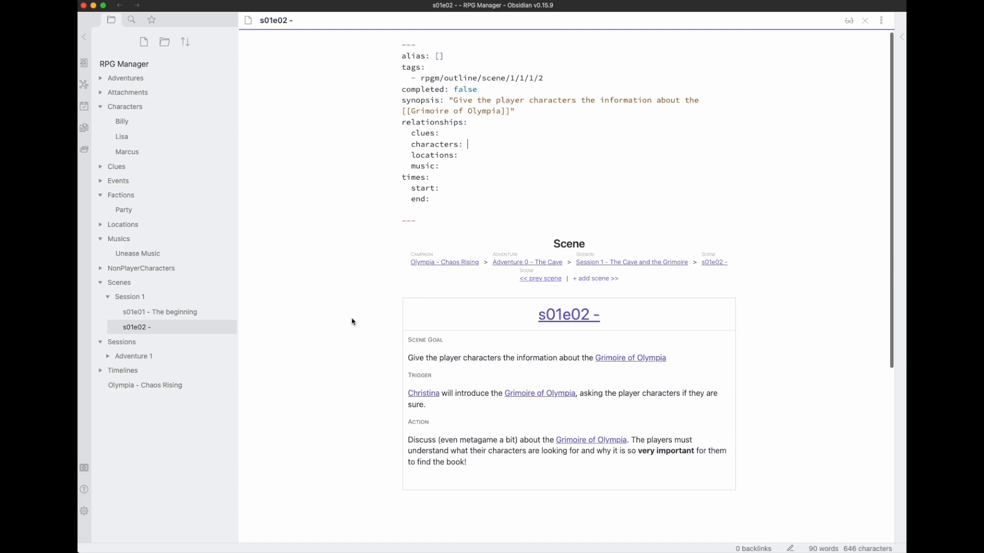
Copy the Christina Leary, Lisa, Billy and Marcus entries from "s01e01 - The beginning" into the characters relationships of the second scene in Session 1.
{"action": "scroll", "coordinate": [352, 321], "scroll_direction": "down", "scroll_amount": 2}
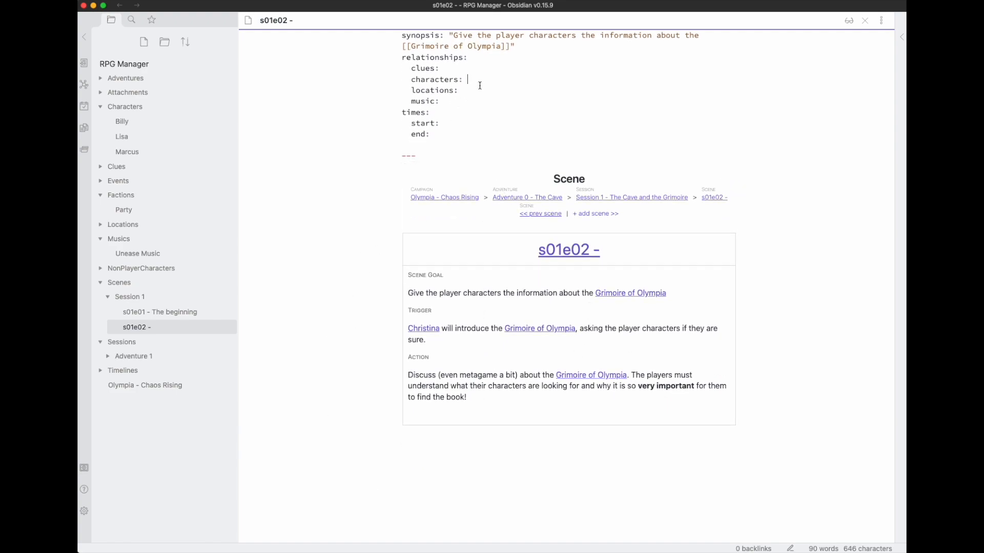
{"action": "left_click", "coordinate": [540, 214]}
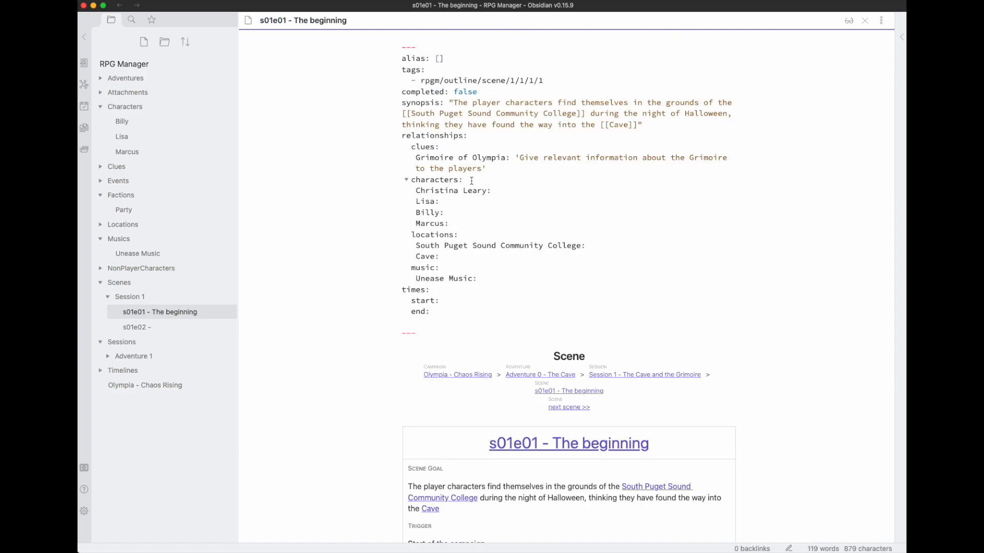
{"action": "left_click_drag", "start_coordinate": [472, 181], "coordinate": [472, 223]}
{"action": "key", "text": "super+c"}
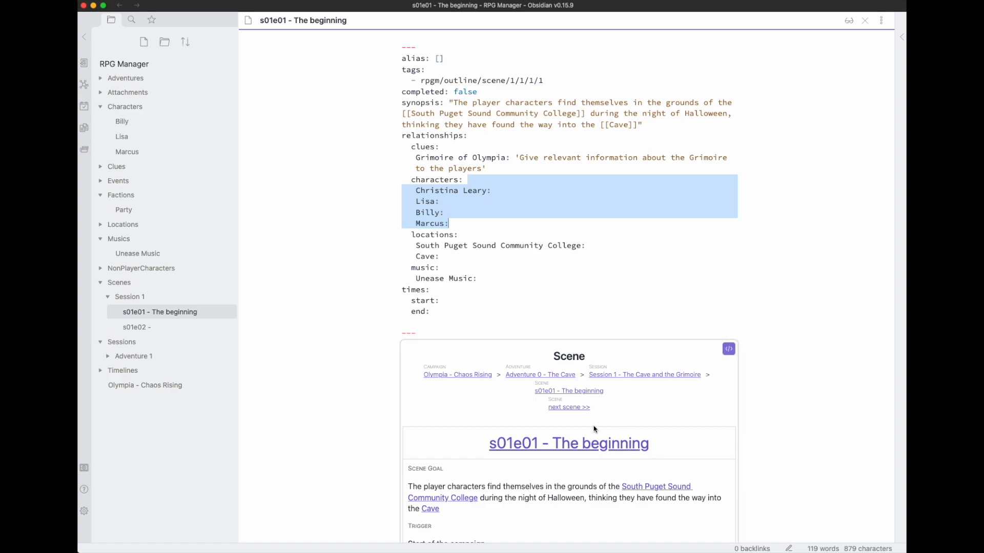
{"action": "left_click", "coordinate": [578, 407]}
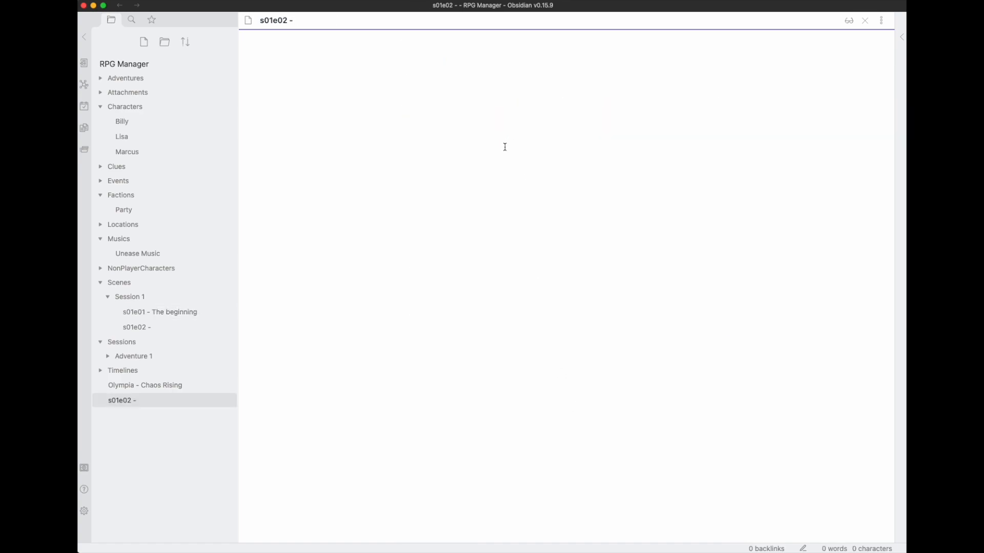
{"action": "left_click", "coordinate": [126, 327]}
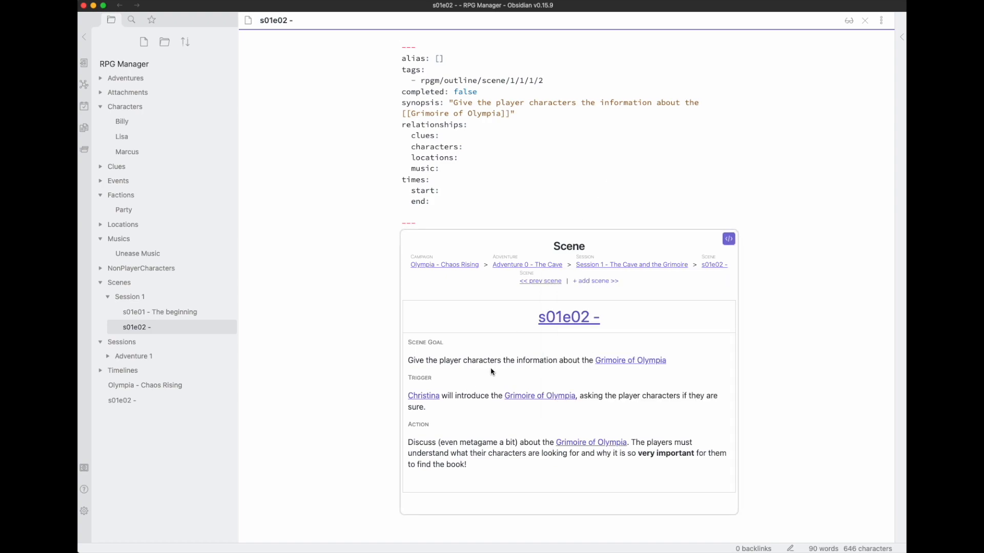
{"action": "scroll", "coordinate": [492, 372], "scroll_direction": "down", "scroll_amount": 1}
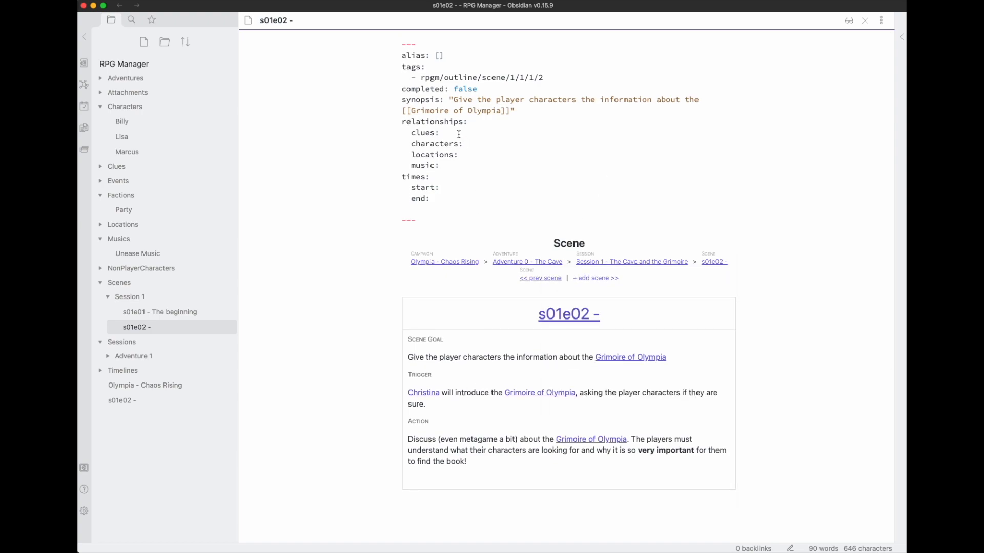
{"action": "key", "text": "super+v"}
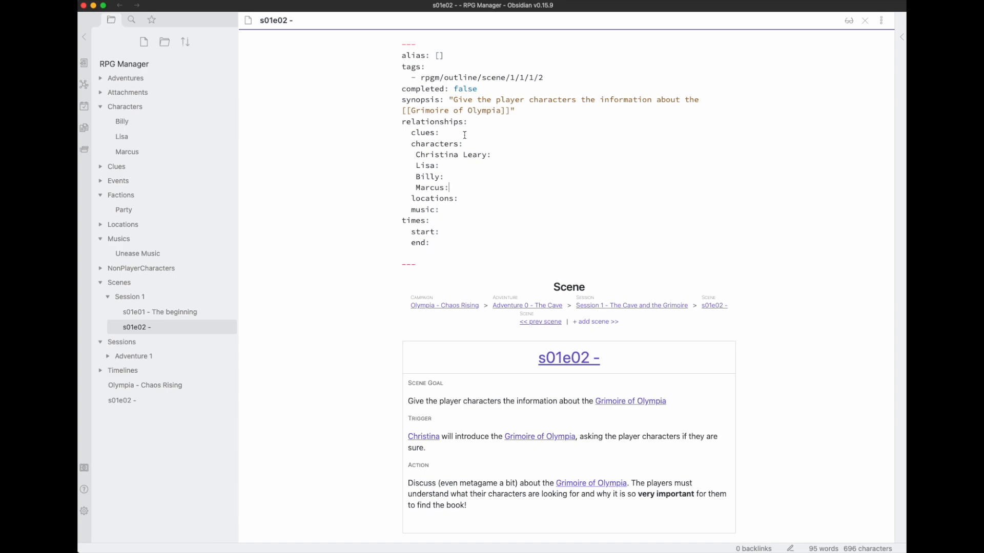
Add "Grimoire of Olympia:" under the clues relationships of the second scene, without link brackets, and check the rendered tables.
{"action": "key", "text": "Return"}
{"action": "type", "text": "[["}
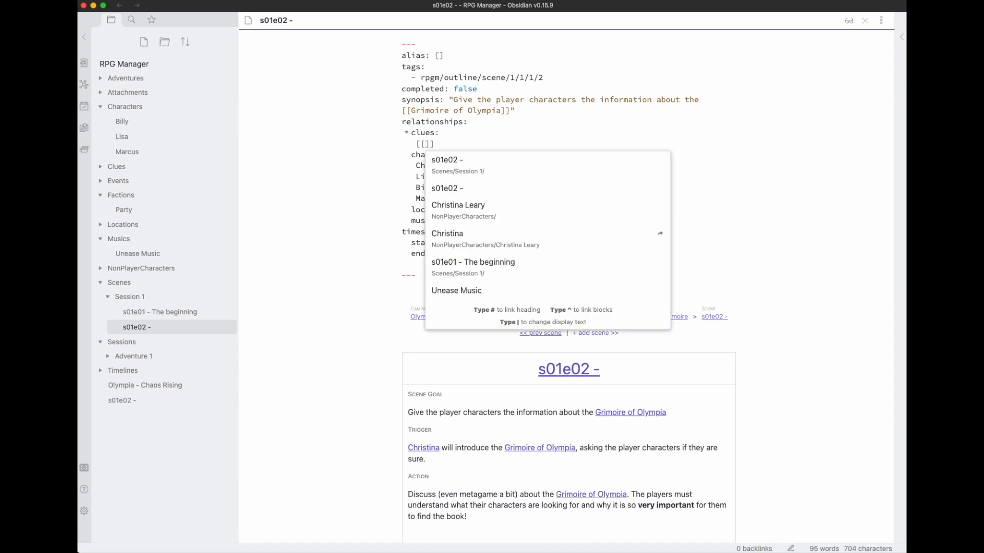
{"action": "type", "text": "Gri"}
{"action": "key", "text": "Return"}
{"action": "key", "text": "BackSpace"}
{"action": "key", "text": "BackSpace"}
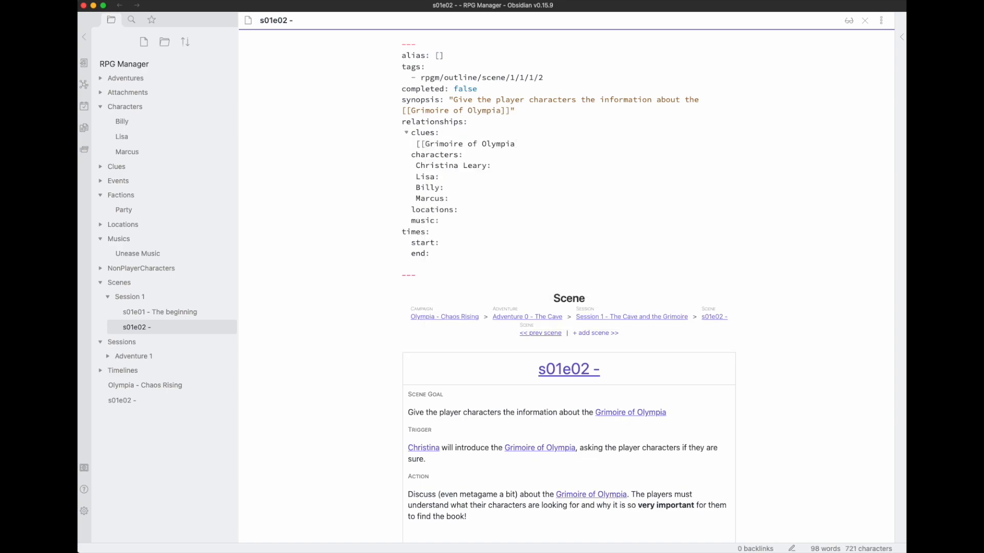
{"action": "type", "text": ":"}
{"action": "key", "text": "super+Left"}
{"action": "key", "text": "Delete"}
{"action": "key", "text": "Delete"}
{"action": "scroll", "coordinate": [604, 143], "scroll_direction": "down", "scroll_amount": 10}
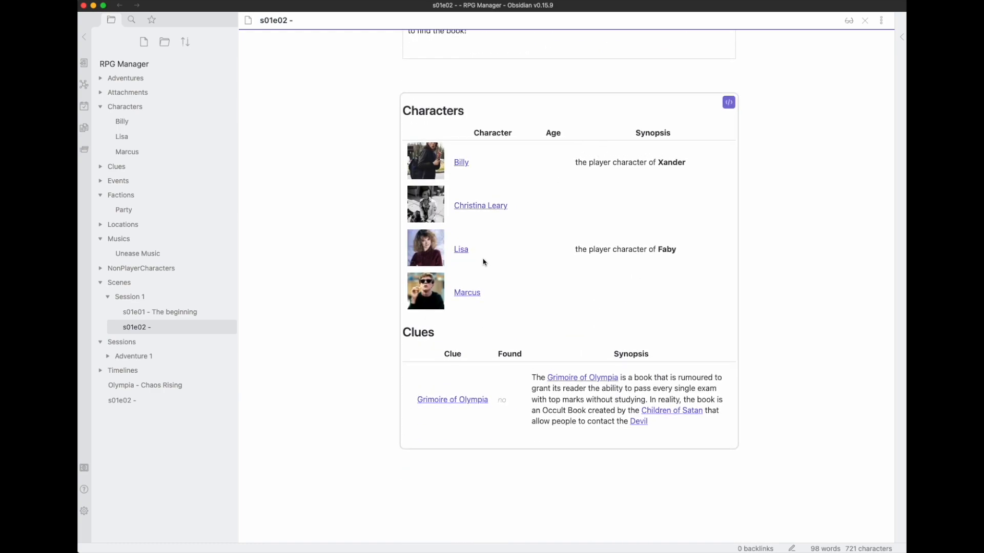
{"action": "scroll", "coordinate": [342, 263], "scroll_direction": "up", "scroll_amount": 10}
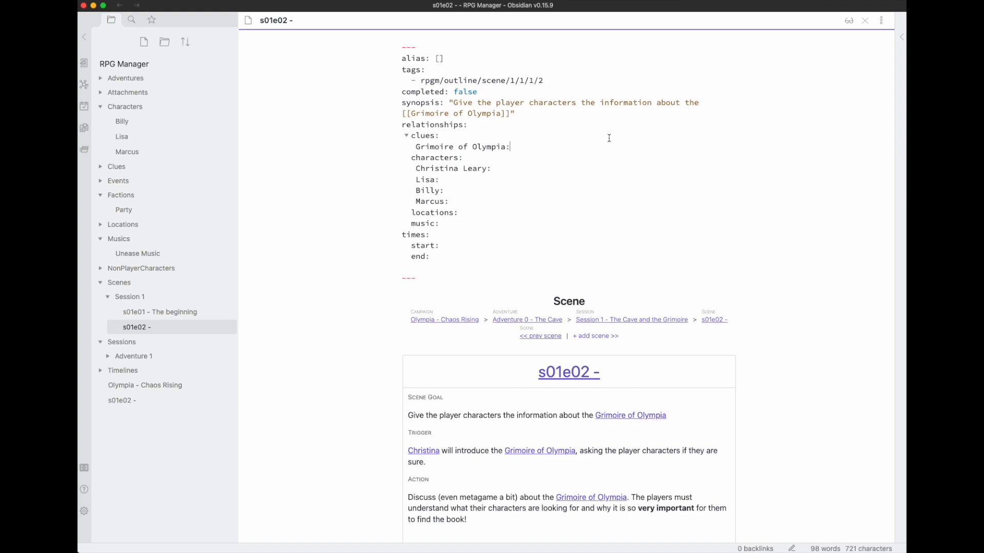
Delete the stray empty "s01e02 -" note from the vault root and collapse all expanded folders in the file list.
{"action": "right_click", "coordinate": [129, 401]}
{"action": "left_click", "coordinate": [163, 395]}
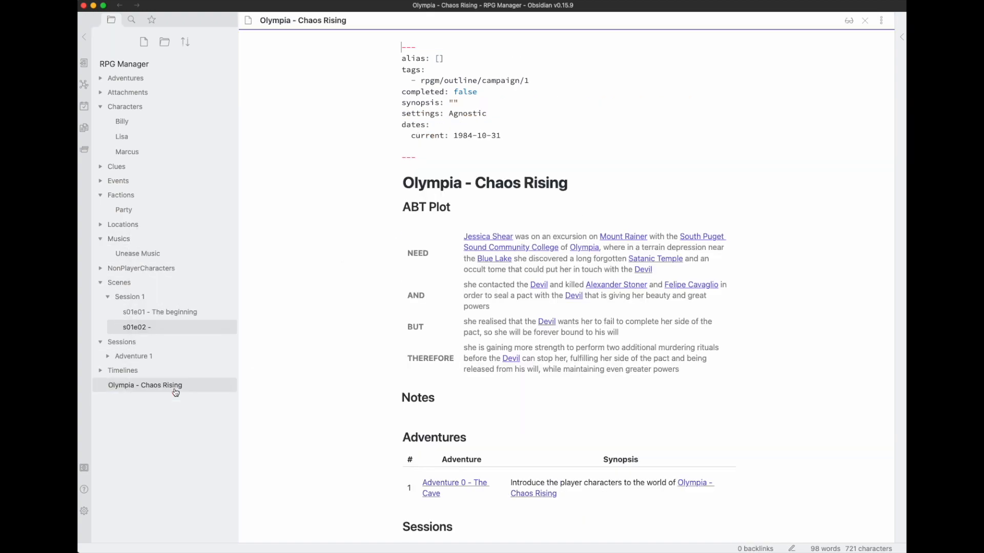
{"action": "left_click", "coordinate": [106, 296]}
{"action": "left_click", "coordinate": [101, 282]}
{"action": "left_click", "coordinate": [102, 239]}
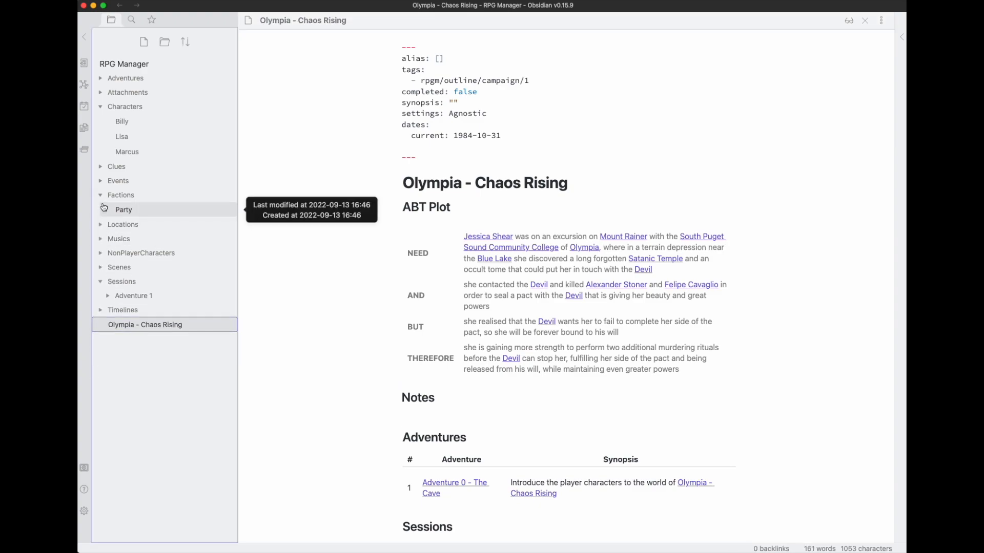
{"action": "left_click", "coordinate": [101, 196]}
{"action": "left_click", "coordinate": [101, 107]}
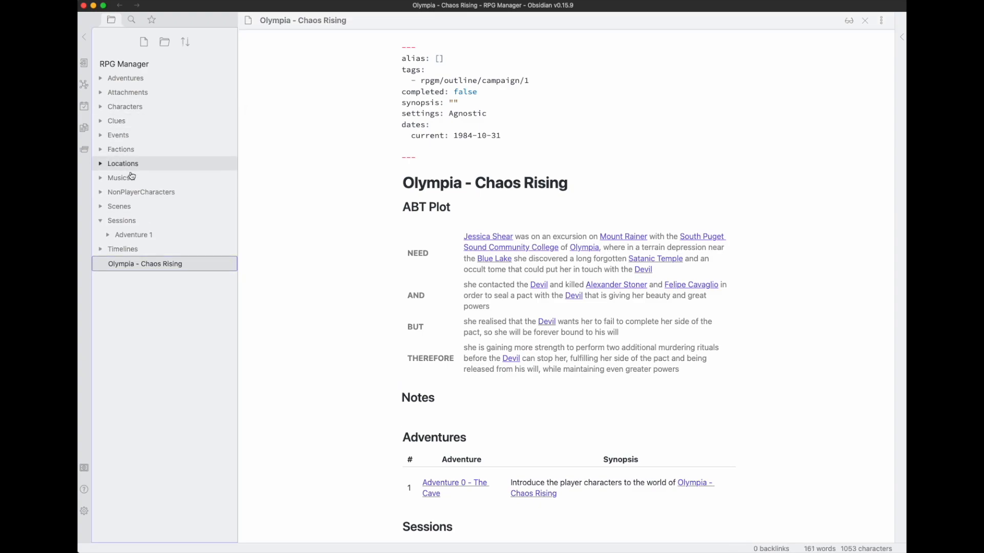
{"action": "left_click", "coordinate": [101, 221]}
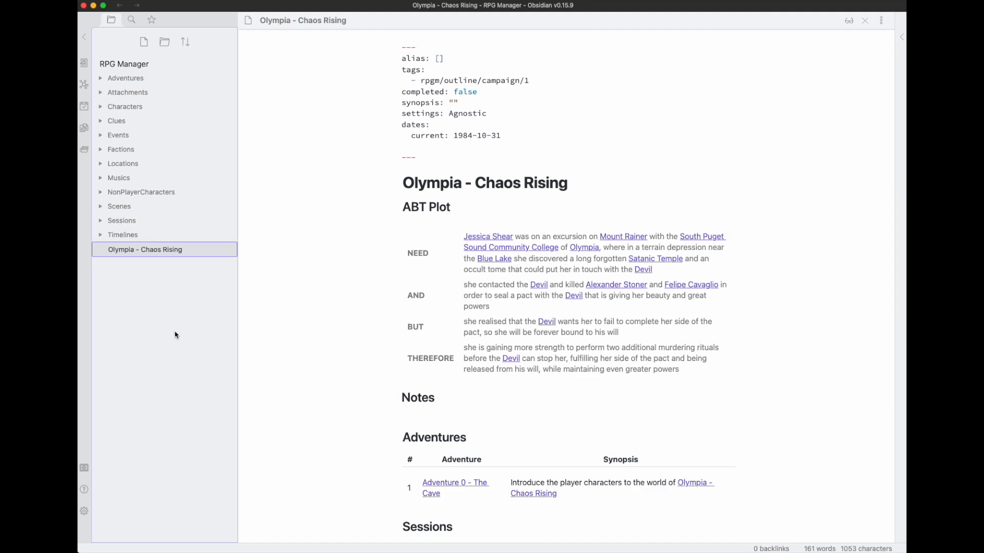
{"action": "scroll", "coordinate": [299, 262], "scroll_direction": "down", "scroll_amount": 10}
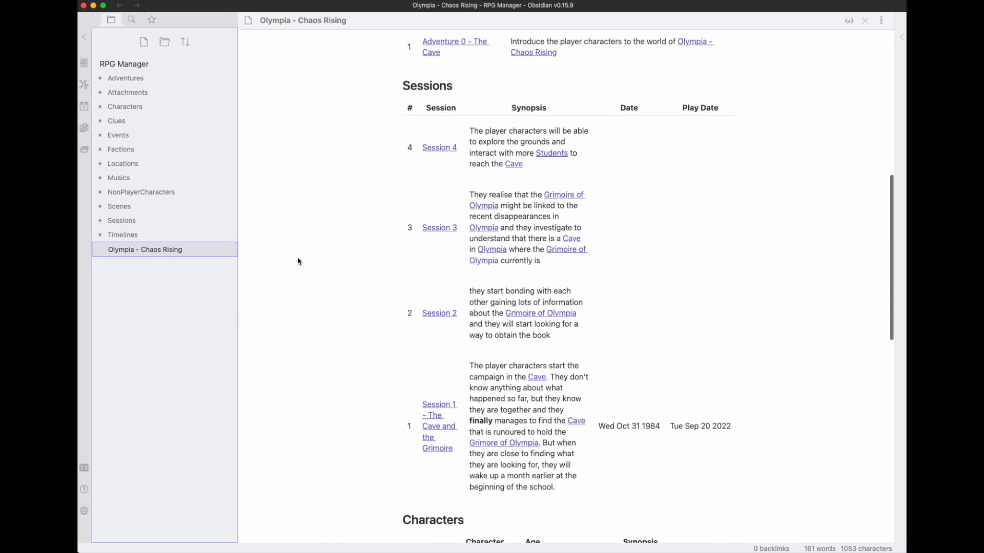
{"action": "scroll", "coordinate": [299, 260], "scroll_direction": "up", "scroll_amount": 10}
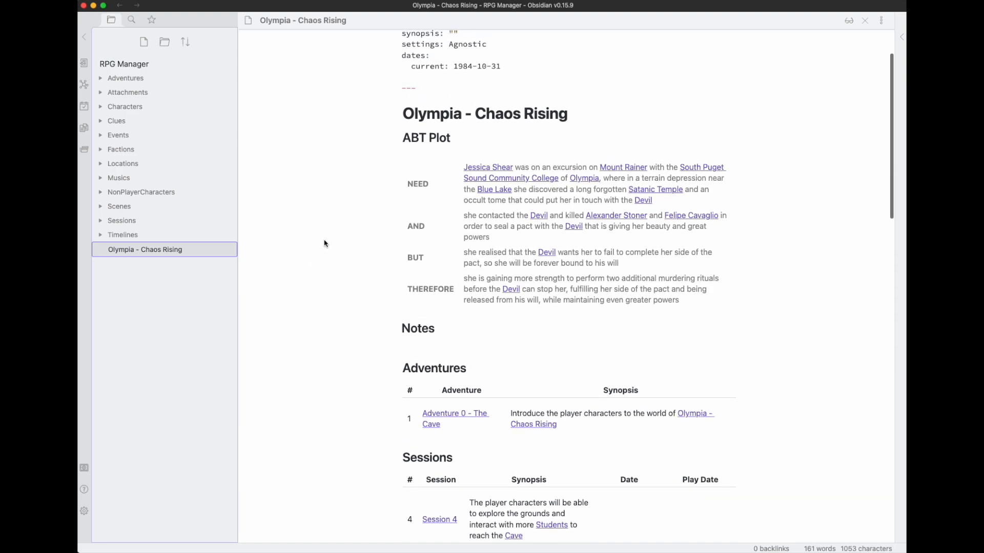